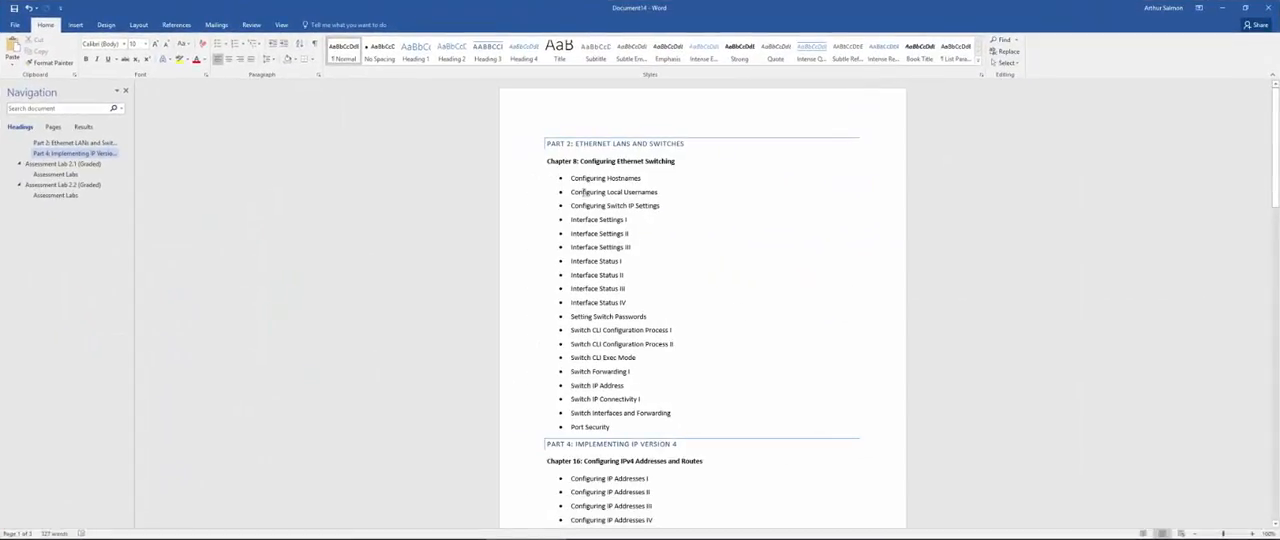
# Step: Review the Chapter 8: Configuring Ethernet Switching labs listed under Part 2: Ethernet LANs and Switches
pyautogui.moveTo(566, 181); pyautogui.dragTo(668, 414)
pyautogui.scroll(-2, 597, 354)
pyautogui.scroll(2, 633, 174)
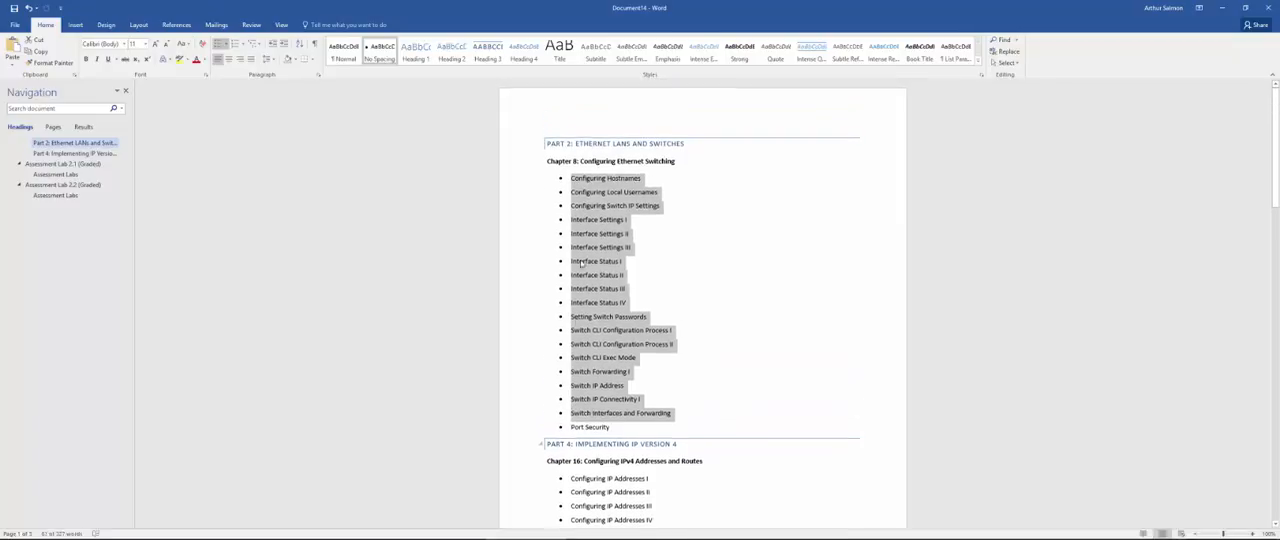
pyautogui.click(708, 153)
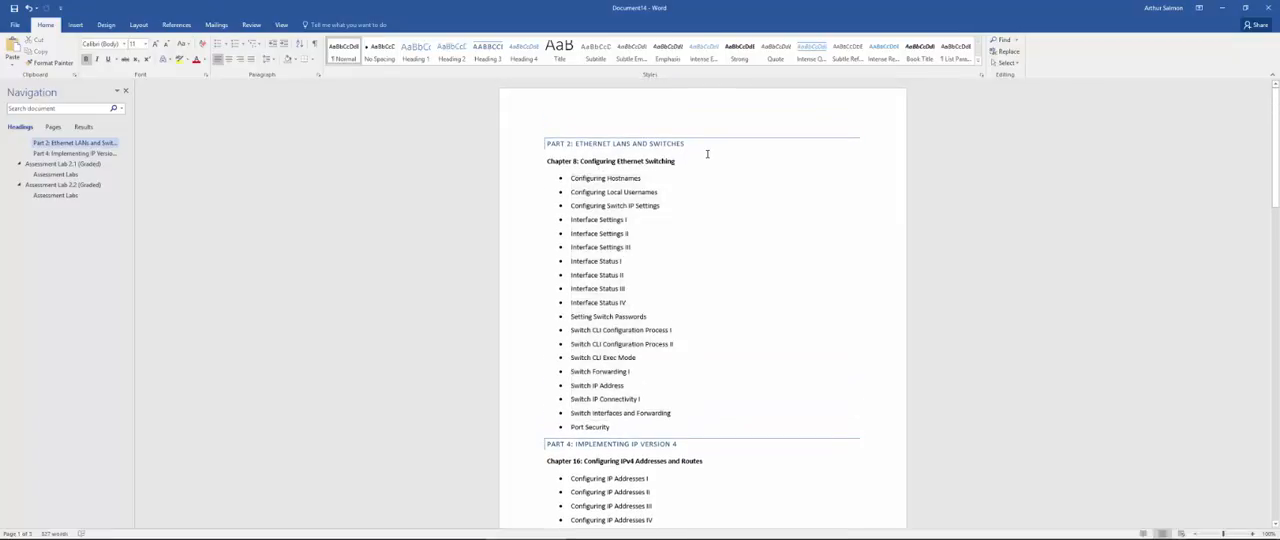
pyautogui.moveTo(673, 145); pyautogui.dragTo(543, 144)
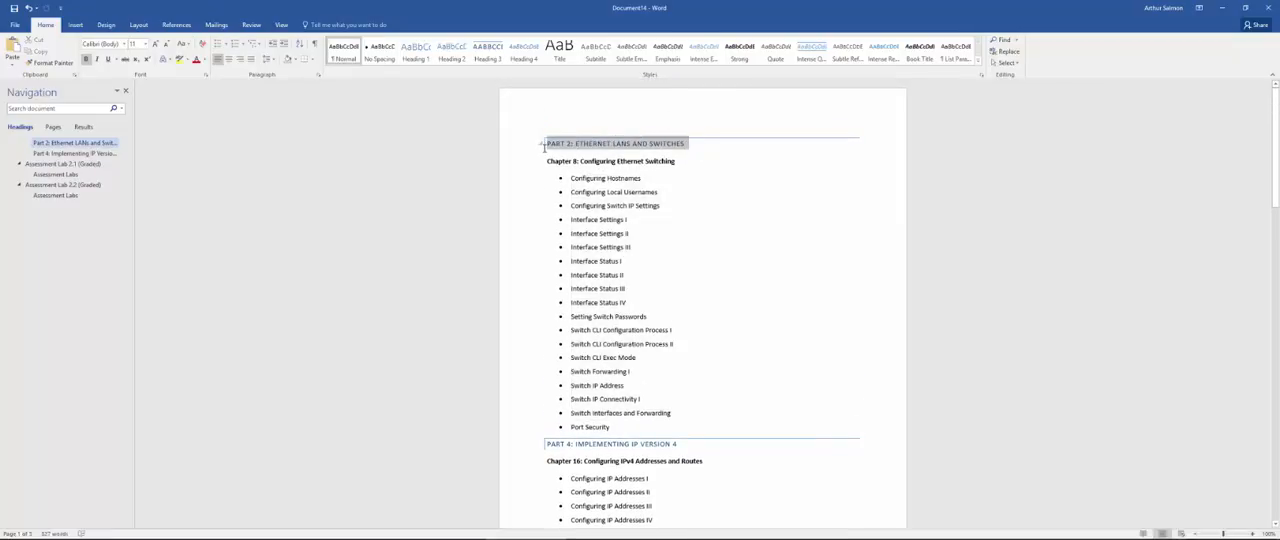
pyautogui.click(552, 205)
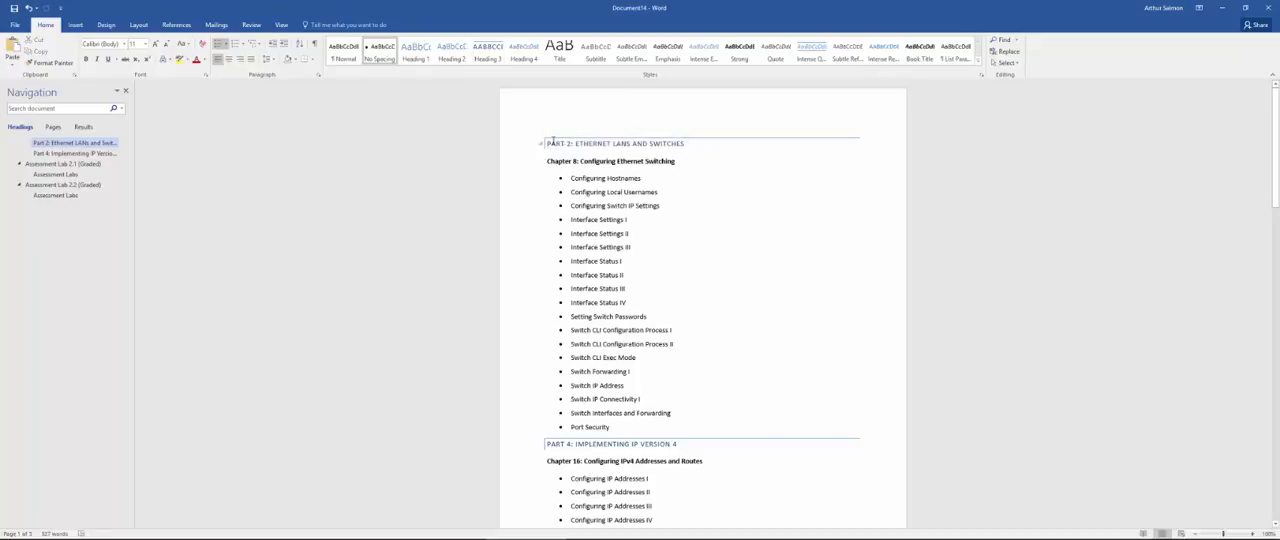
pyautogui.moveTo(552, 142); pyautogui.dragTo(690, 143)
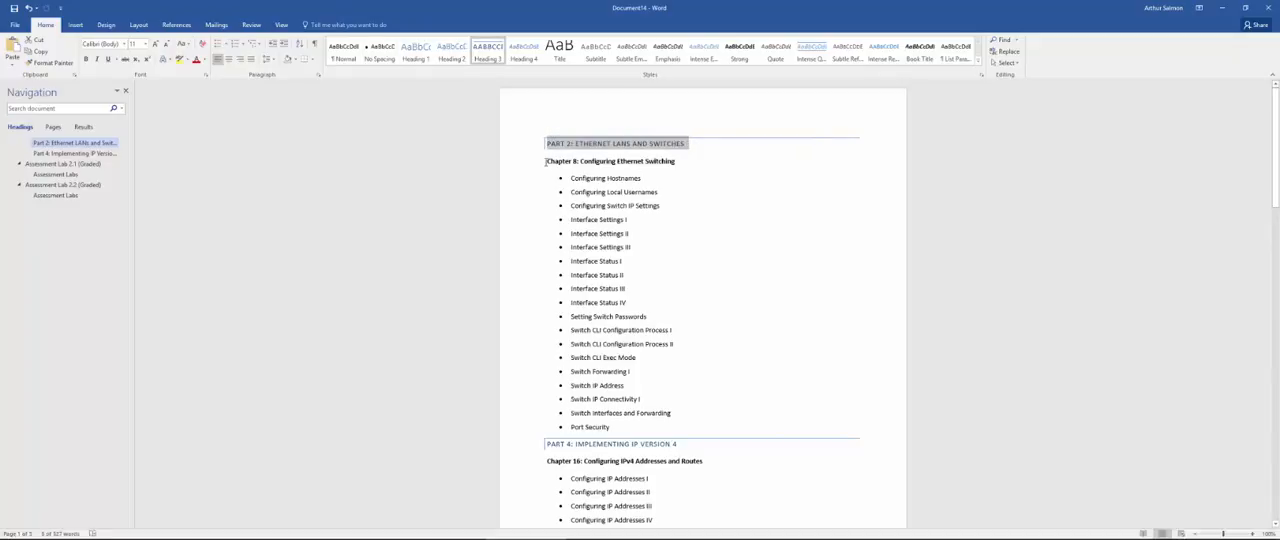
pyautogui.moveTo(546, 162); pyautogui.dragTo(671, 430)
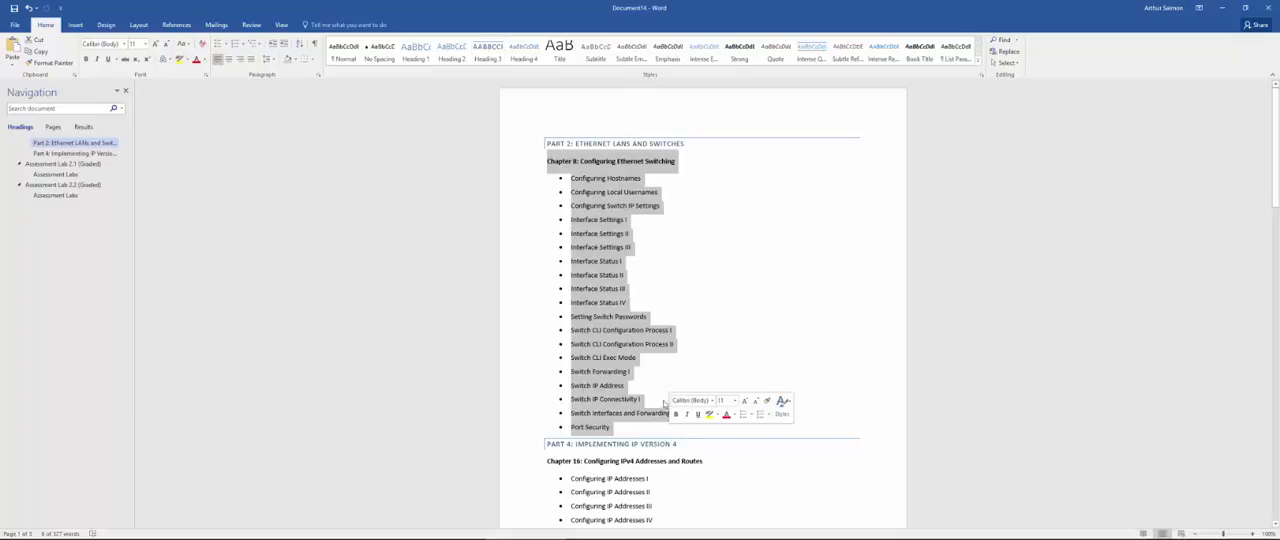
pyautogui.scroll(-4, 671, 371)
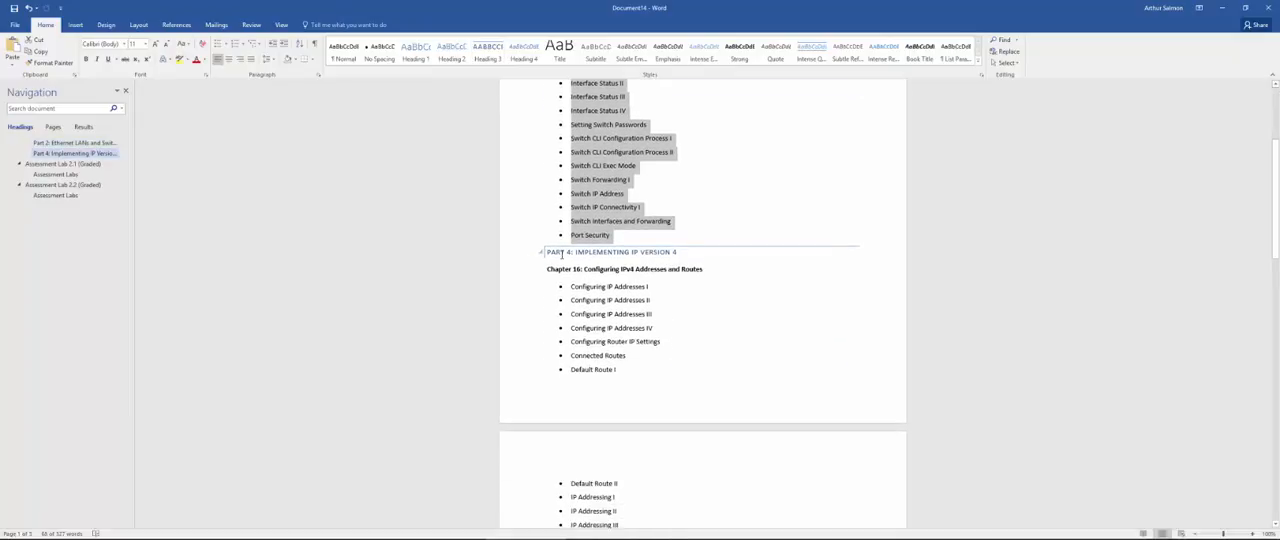
# Step: Review the Chapter 16 and Chapter 18 labs under Part 4: Implementing IP Version 4 and the graded Assessment Labs 2.1 and 2.2
pyautogui.moveTo(547, 252); pyautogui.dragTo(686, 251)
pyautogui.scroll(-4, 680, 258)
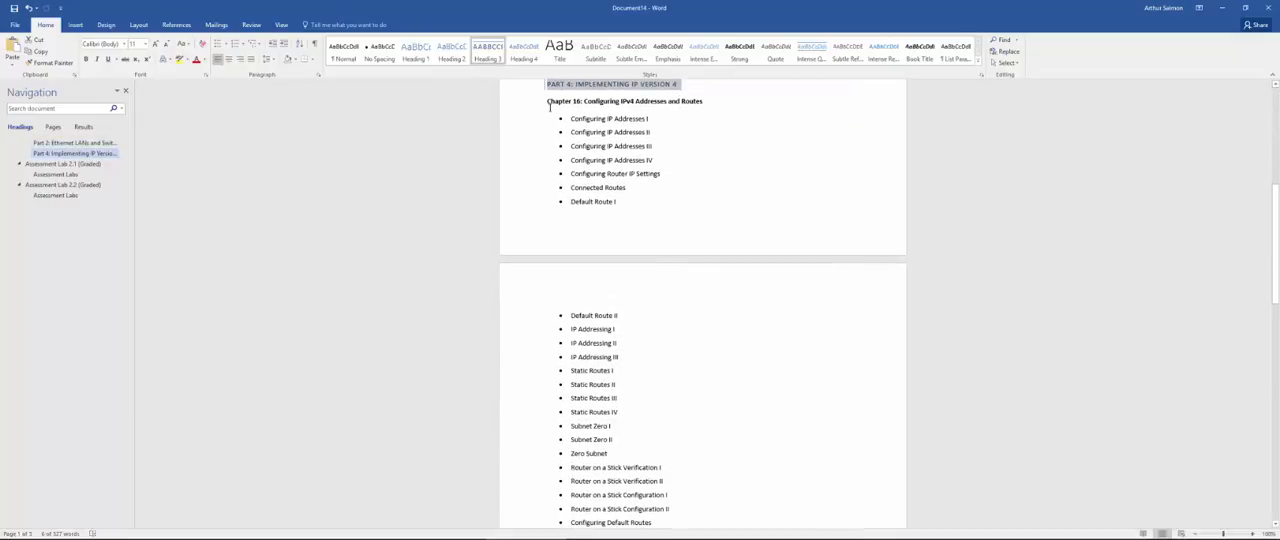
pyautogui.moveTo(548, 107); pyautogui.dragTo(631, 283)
pyautogui.scroll(-4, 632, 287)
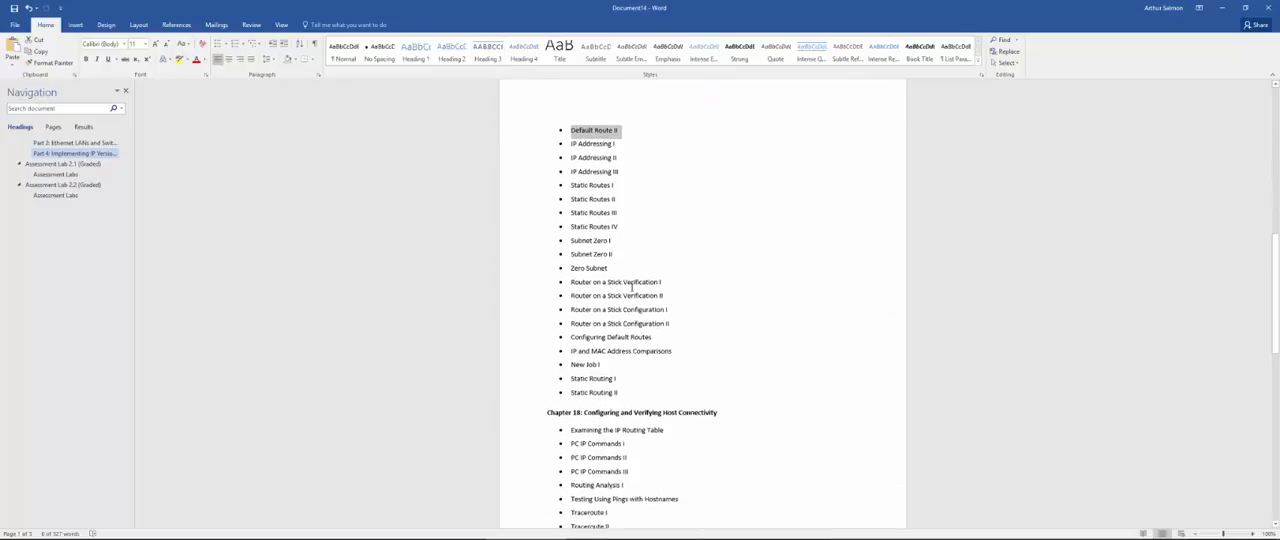
pyautogui.scroll(-3, 631, 287)
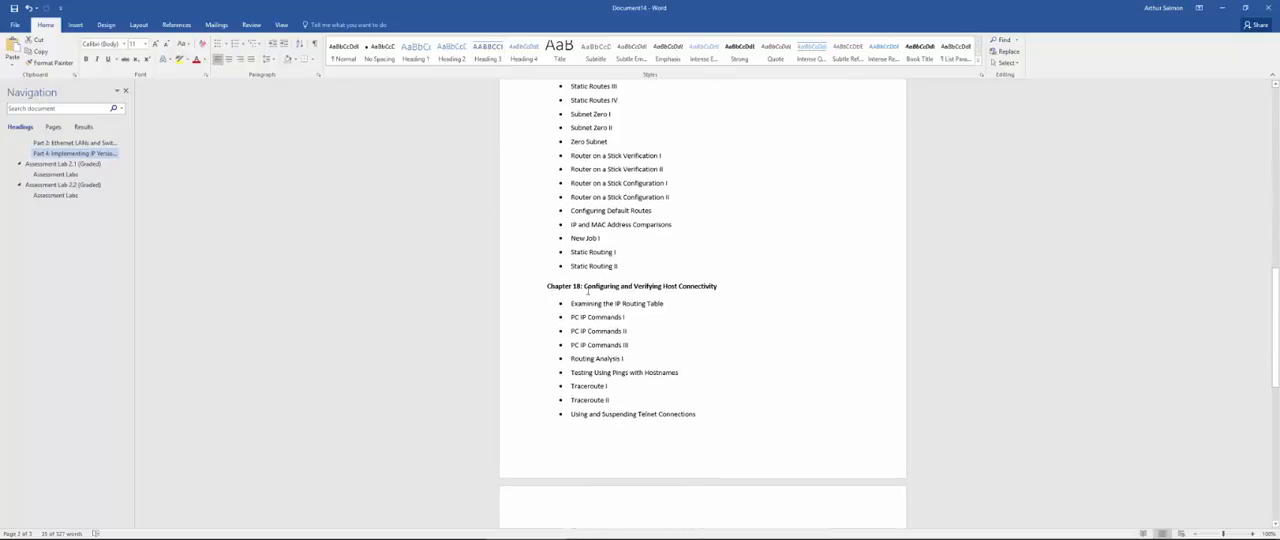
pyautogui.moveTo(548, 286); pyautogui.dragTo(730, 303)
pyautogui.scroll(-4, 723, 302)
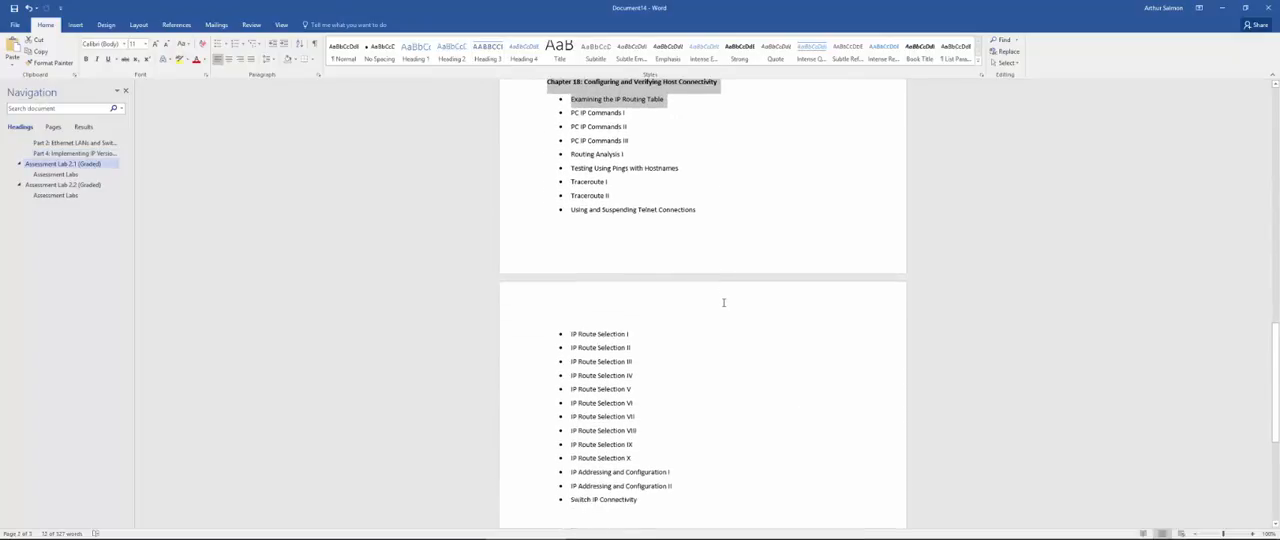
pyautogui.scroll(-3, 723, 302)
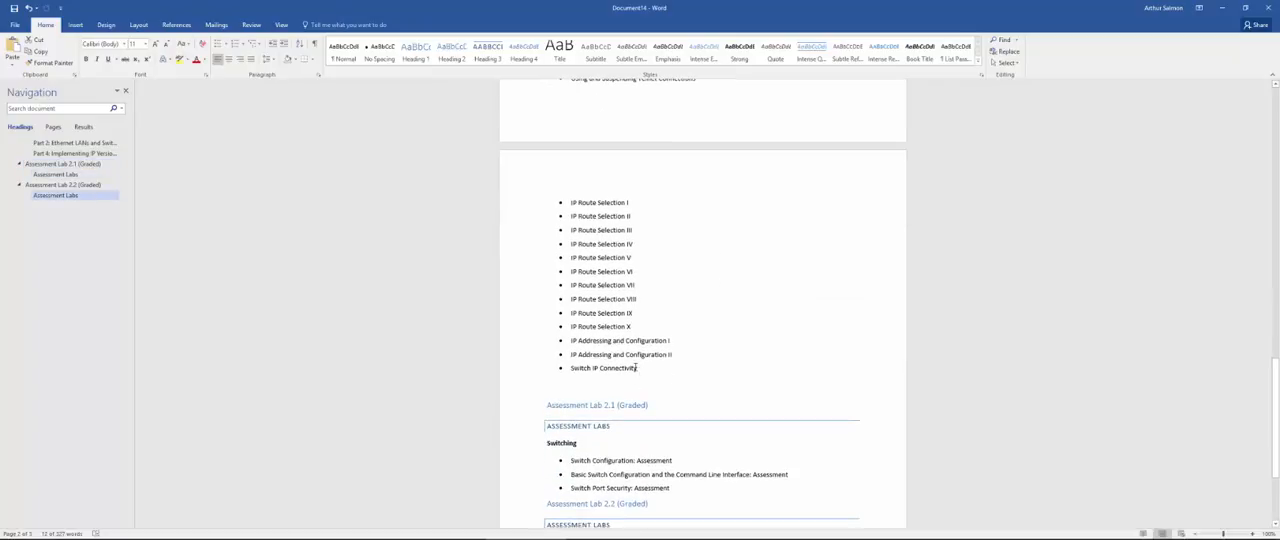
pyautogui.moveTo(636, 368); pyautogui.dragTo(626, 355)
pyautogui.scroll(-3, 641, 356)
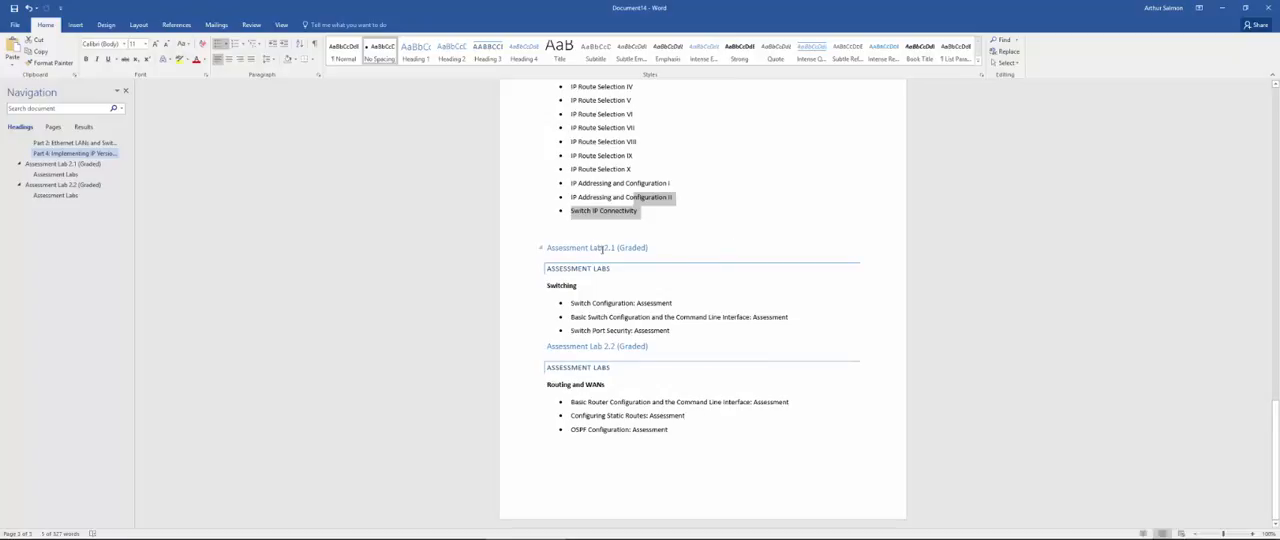
pyautogui.moveTo(645, 214); pyautogui.dragTo(558, 143)
pyautogui.scroll(-6, 601, 163)
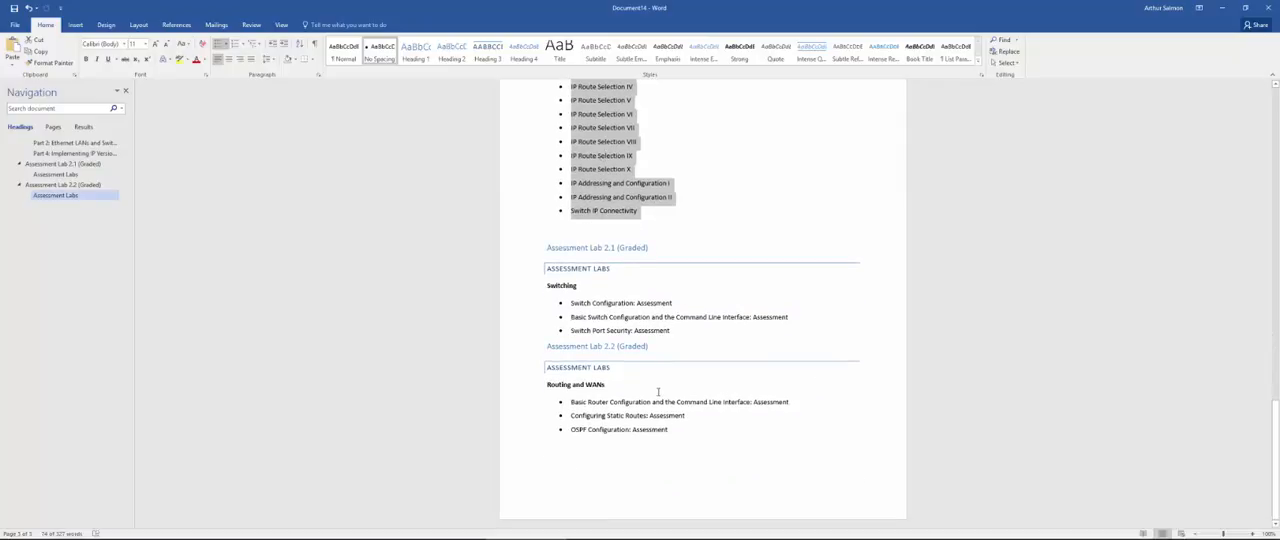
# Step: Switch to the browser, open the CCENT ICND1 100-101 Network Simulator course from My Library, and launch the simulator
pyautogui.click(527, 539)
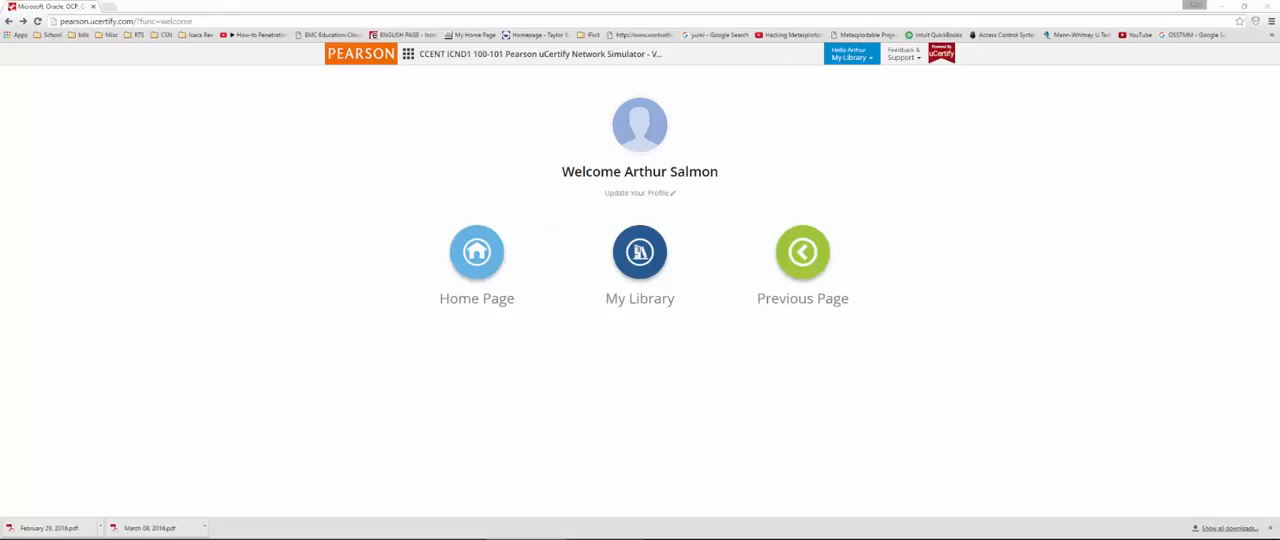
pyautogui.click(632, 250)
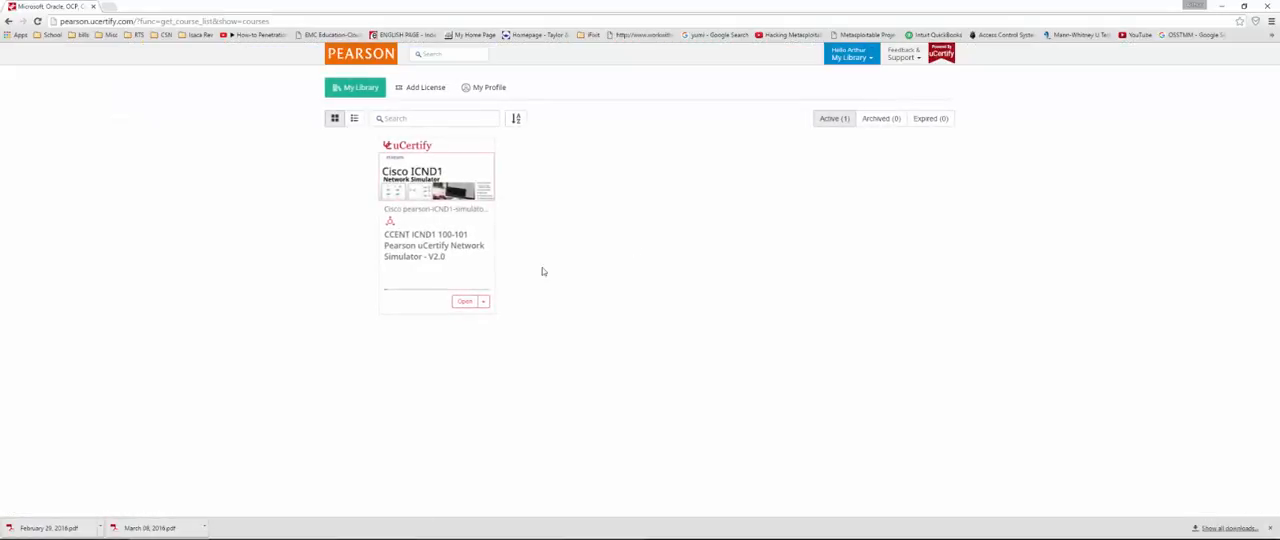
pyautogui.click(464, 302)
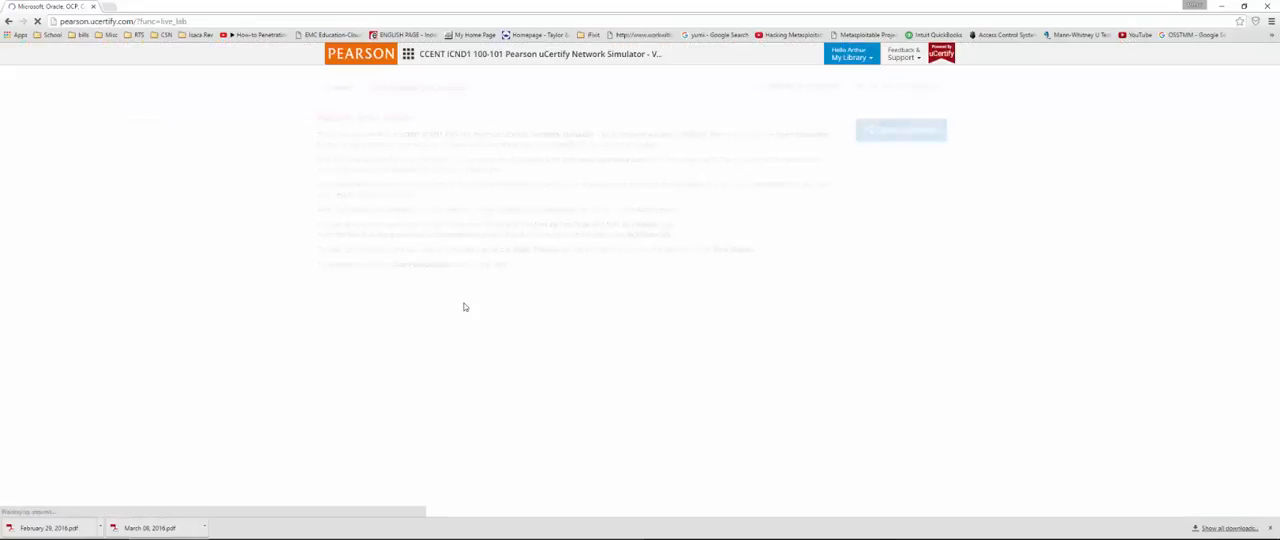
pyautogui.click(904, 138)
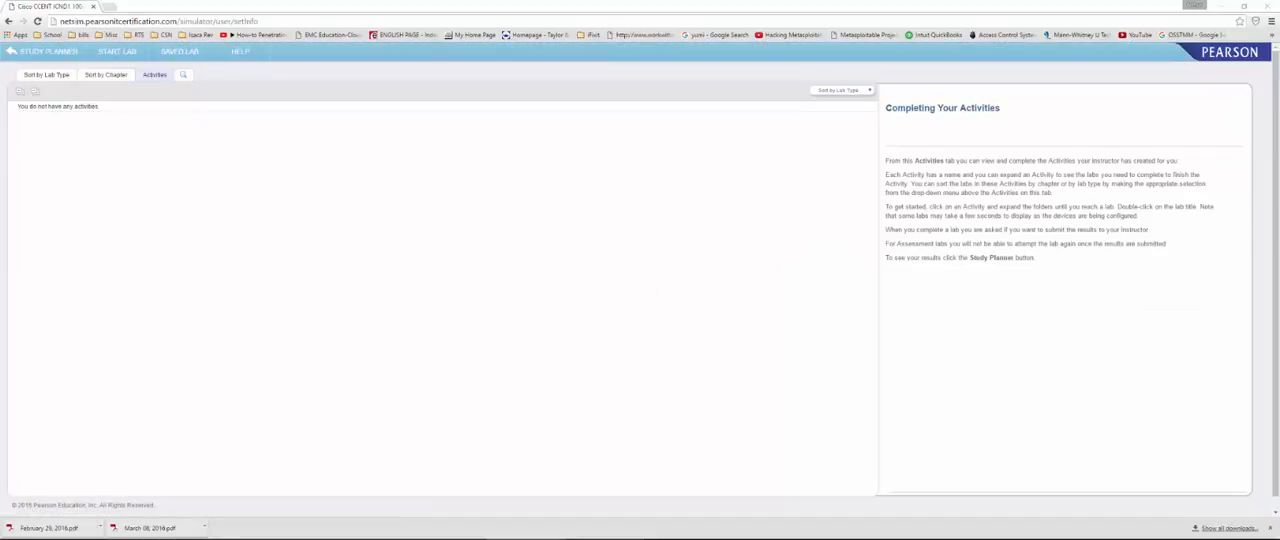
# Step: Bring the Word lab list over the simulator and look up the first lab under Part 2, Chapter 8: Configuring Ethernet Switching
pyautogui.moveTo(1279, 118); pyautogui.dragTo(883, 91)
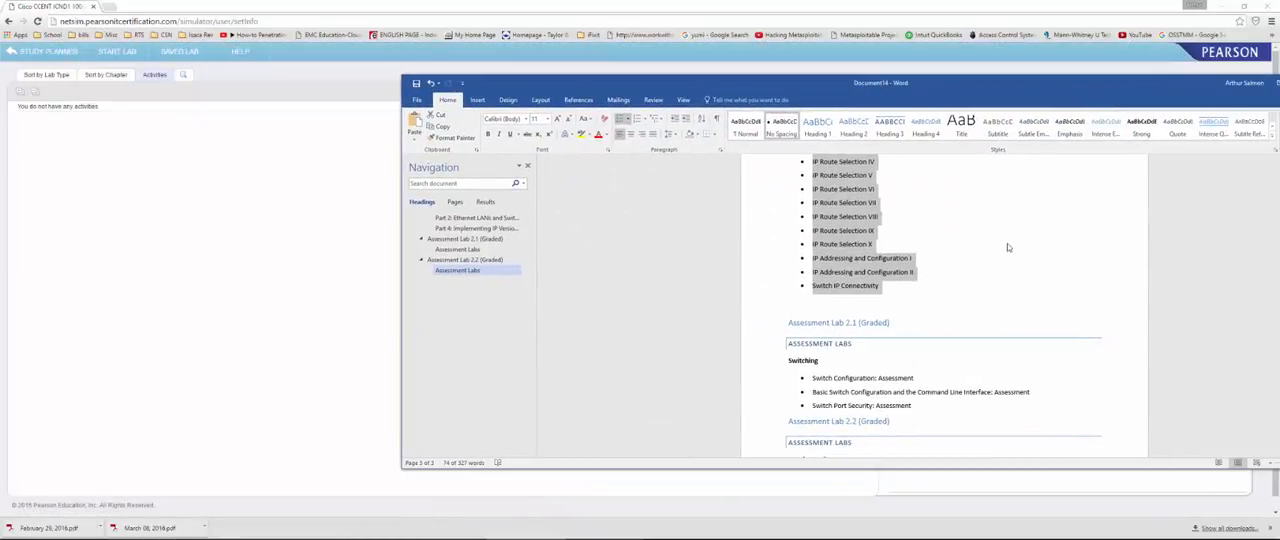
pyautogui.click(996, 294)
pyautogui.scroll(15, 996, 294)
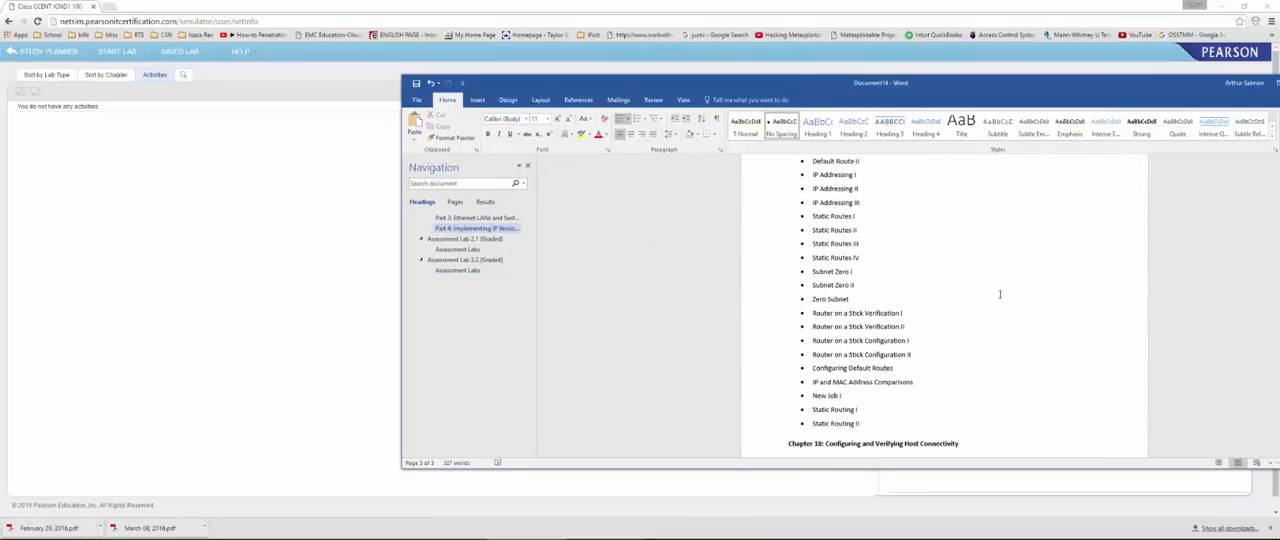
pyautogui.hotkey('ctrl', 'Home')
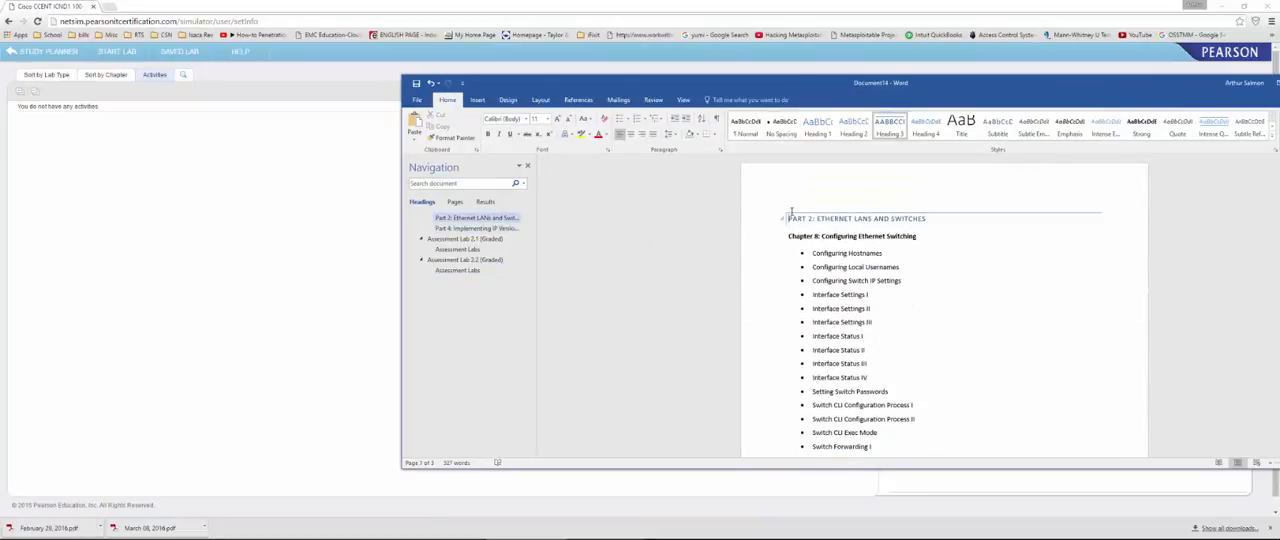
pyautogui.moveTo(788, 218); pyautogui.dragTo(930, 218)
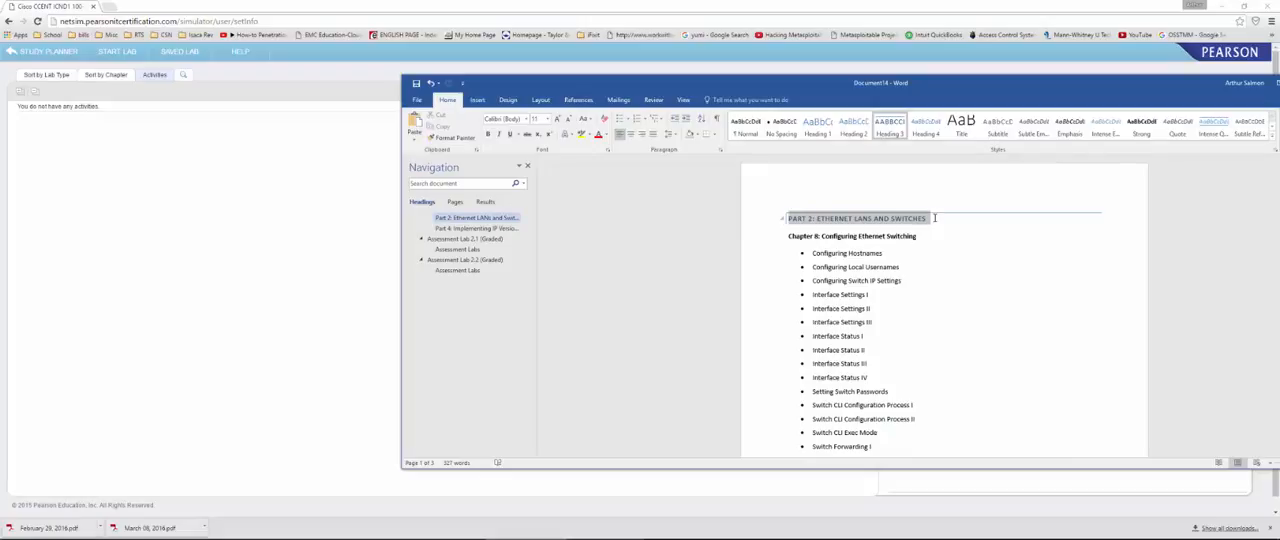
pyautogui.moveTo(788, 236); pyautogui.dragTo(912, 236)
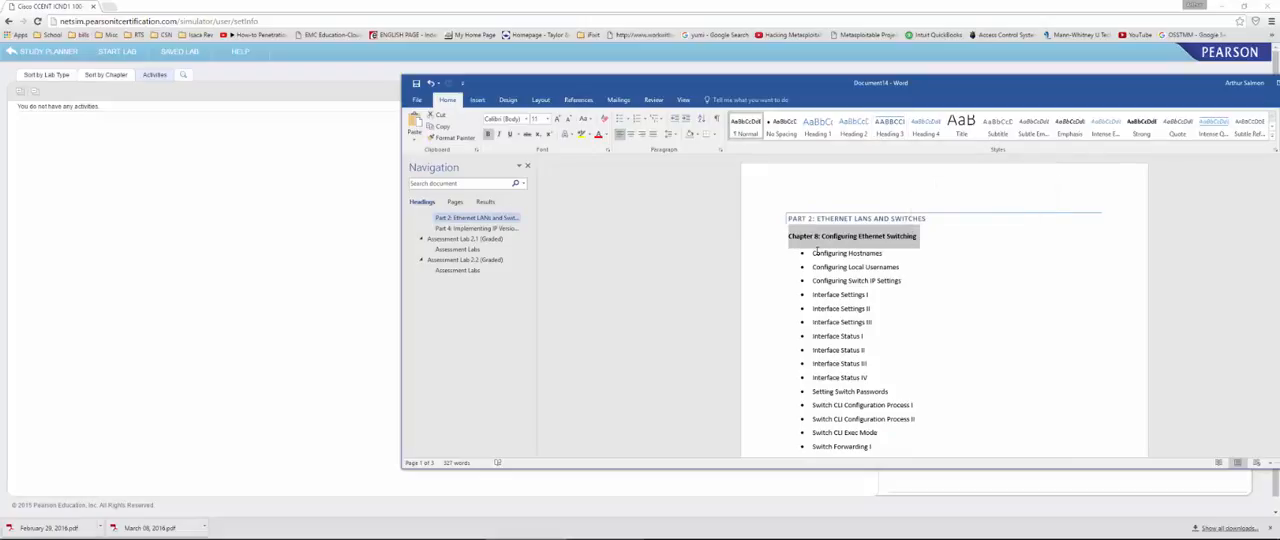
pyautogui.moveTo(812, 253); pyautogui.dragTo(884, 253)
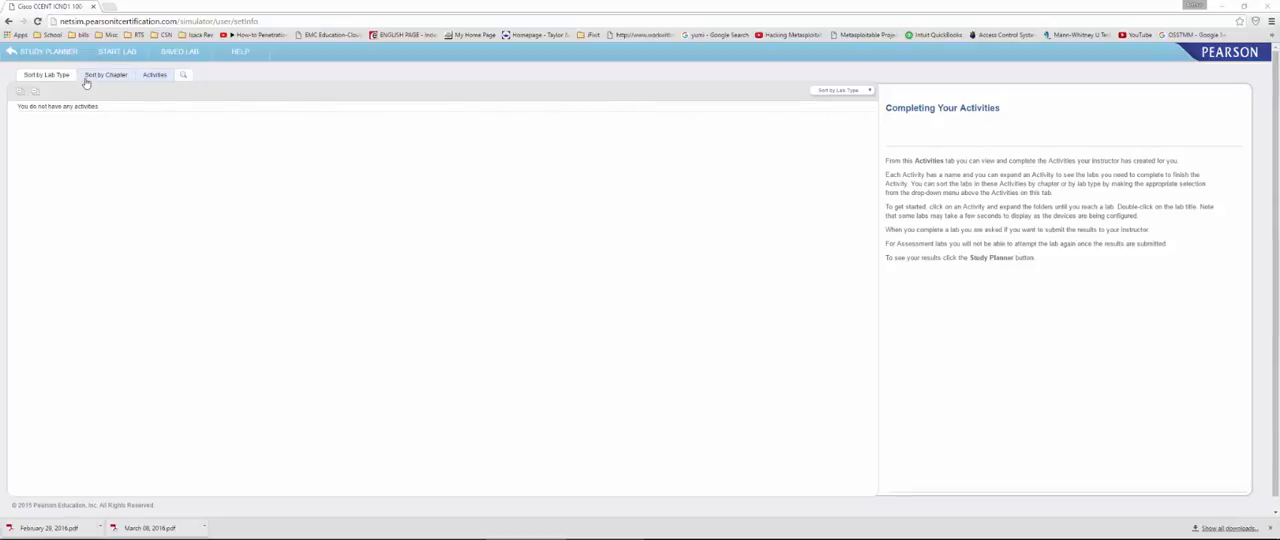
# Step: Sort the simulator labs by chapter and expand Part 2: Ethernet LANs and Switches down to Chapter 8: Configuring Ethernet Switching
pyautogui.click(52, 77)
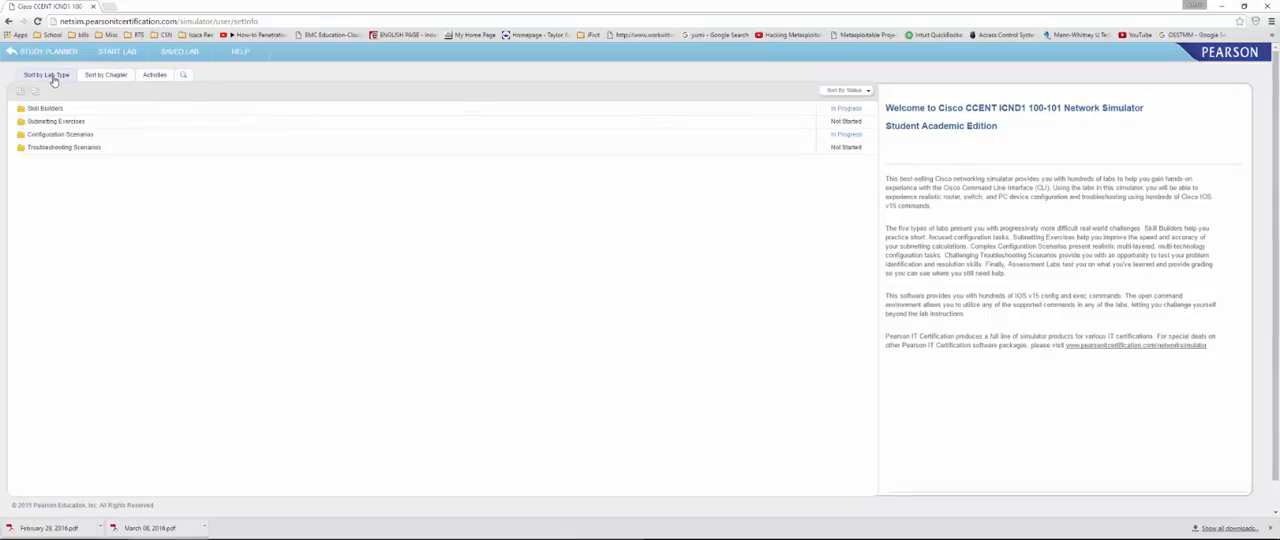
pyautogui.click(102, 76)
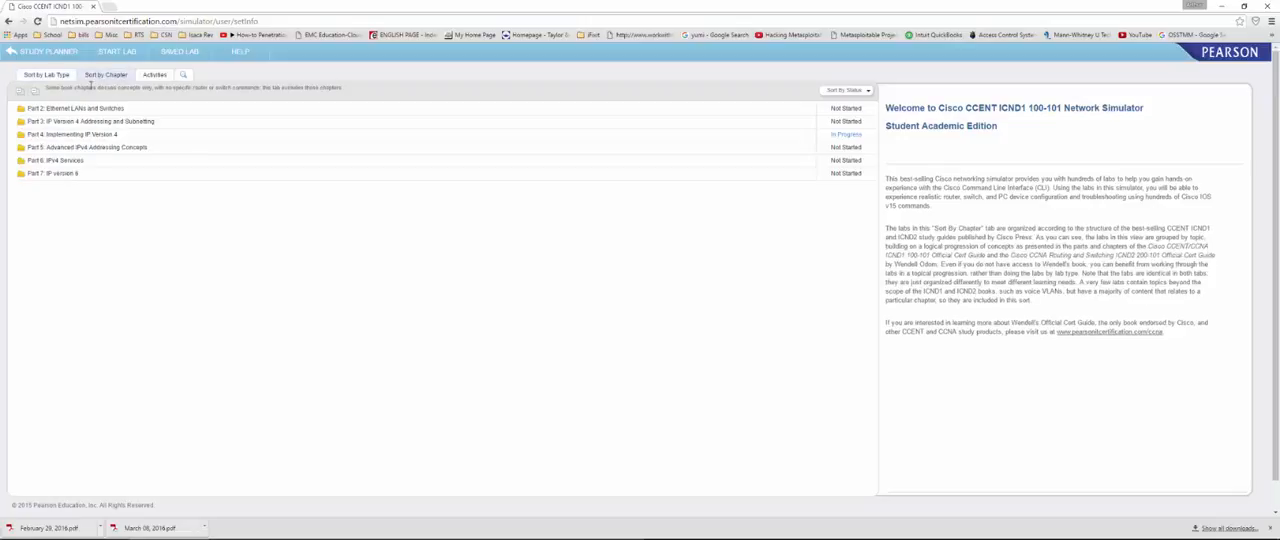
pyautogui.click(75, 110)
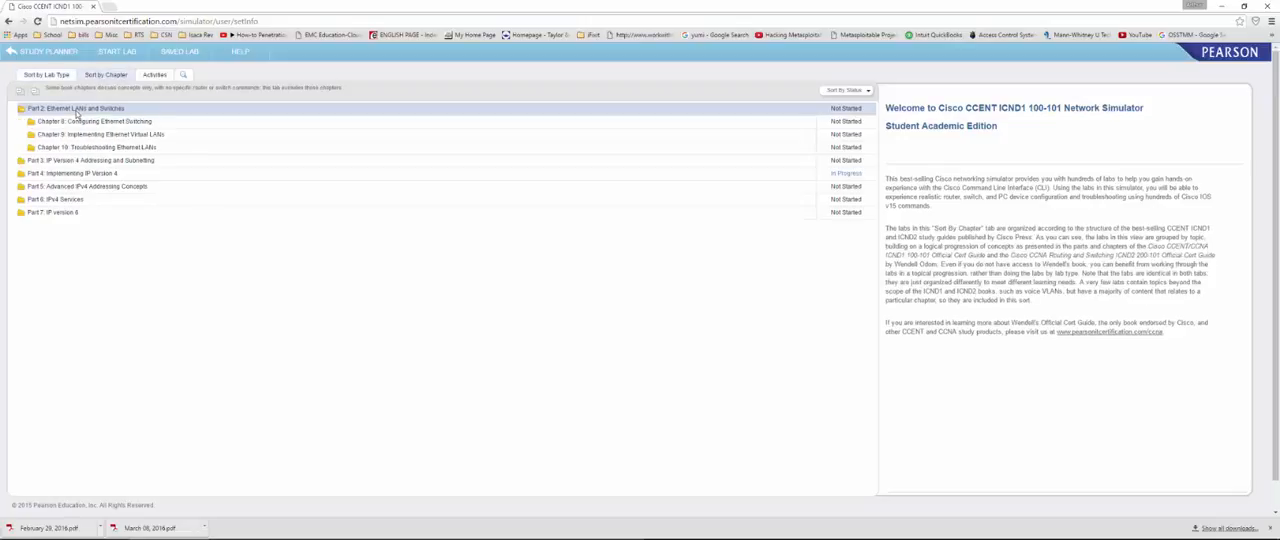
pyautogui.click(82, 121)
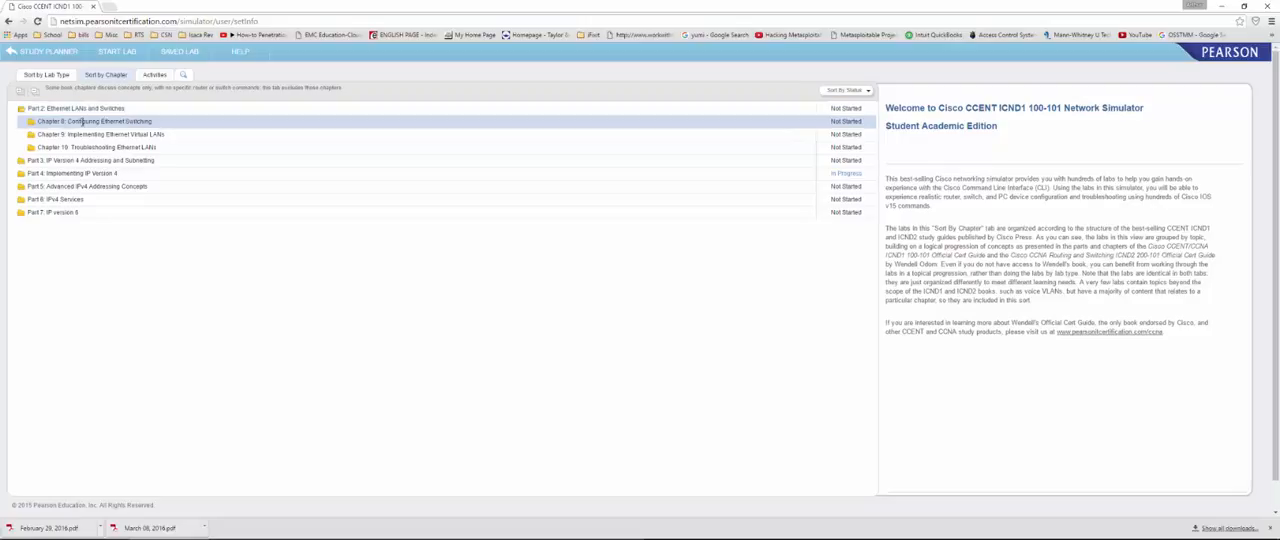
# Step: Select the Configuring Hostnames lab in Chapter 8 and start it
pyautogui.click(86, 135)
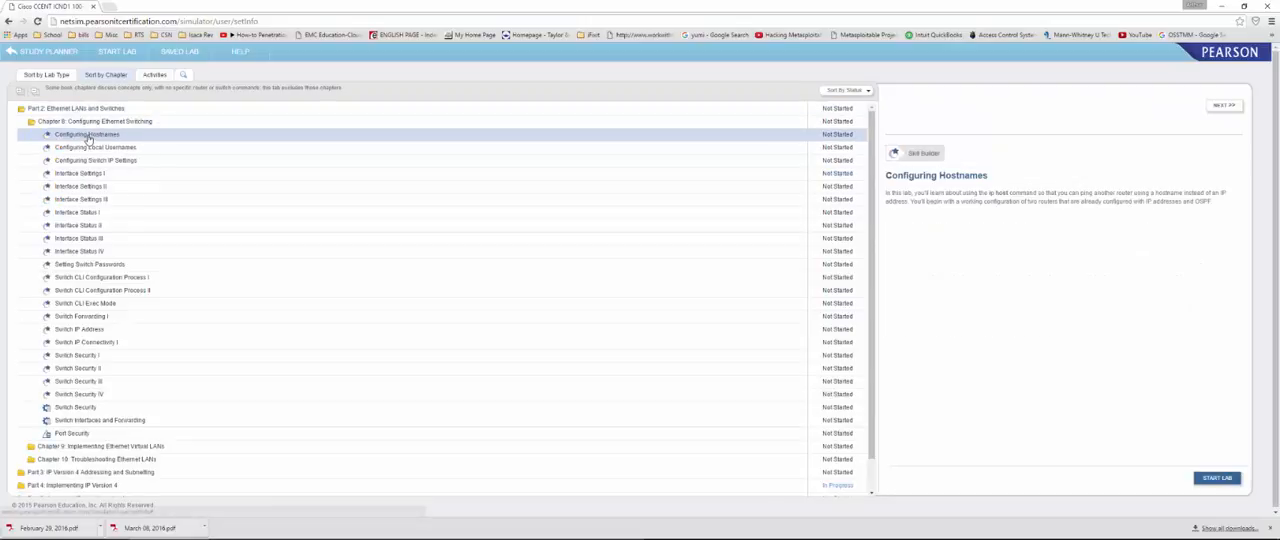
pyautogui.click(88, 140)
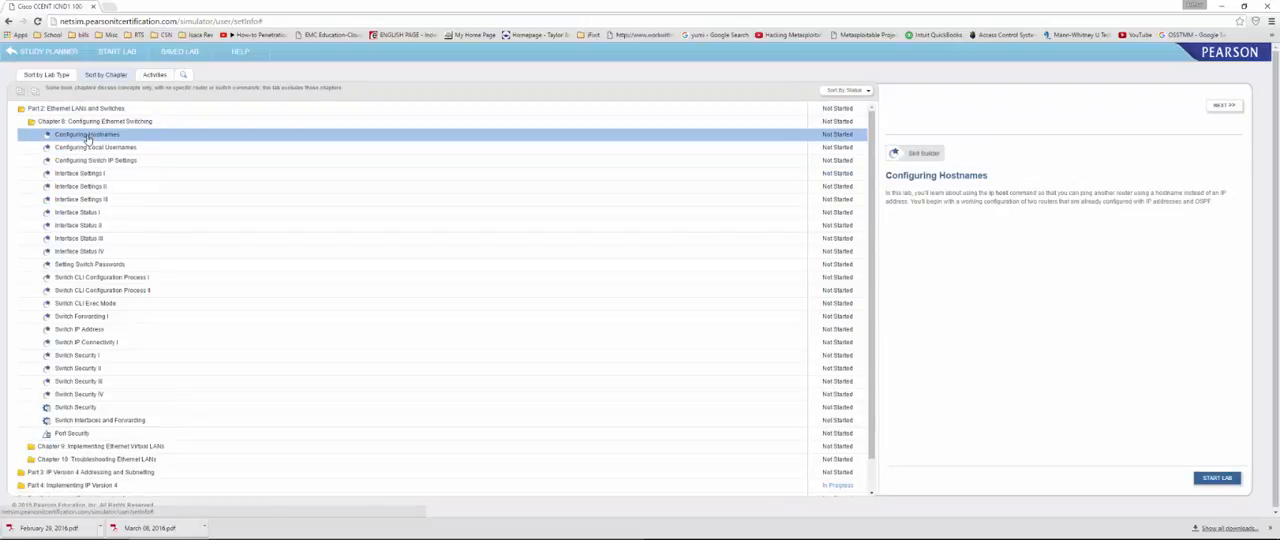
pyautogui.click(1216, 479)
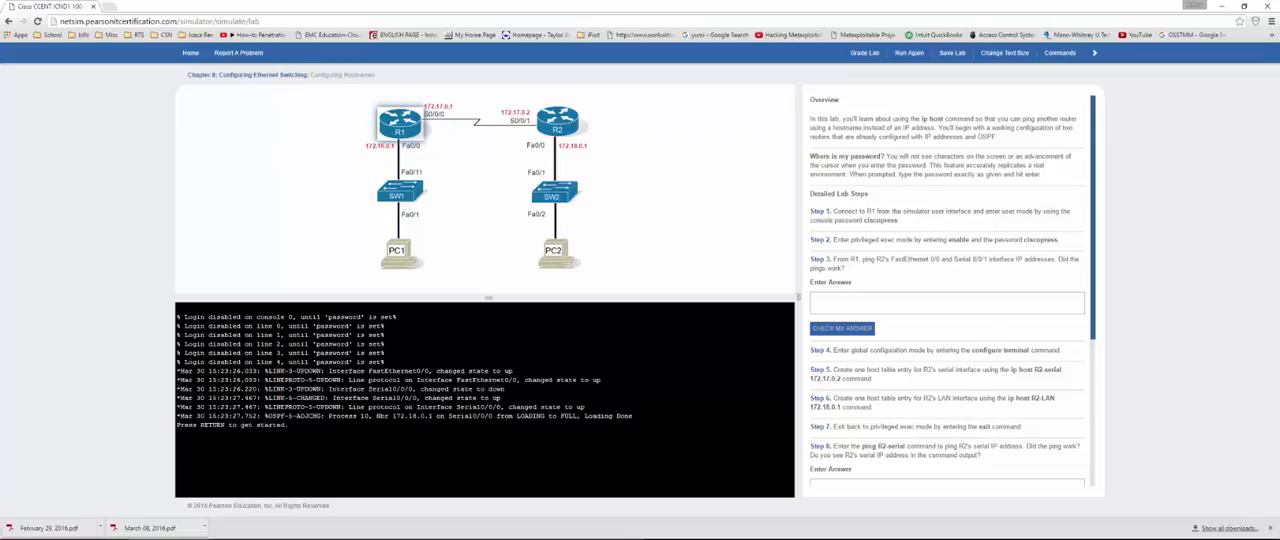
# Step: Open the R1 console session and enter the console password to reach user mode
pyautogui.press('Return')
pyautogui.press('Return')
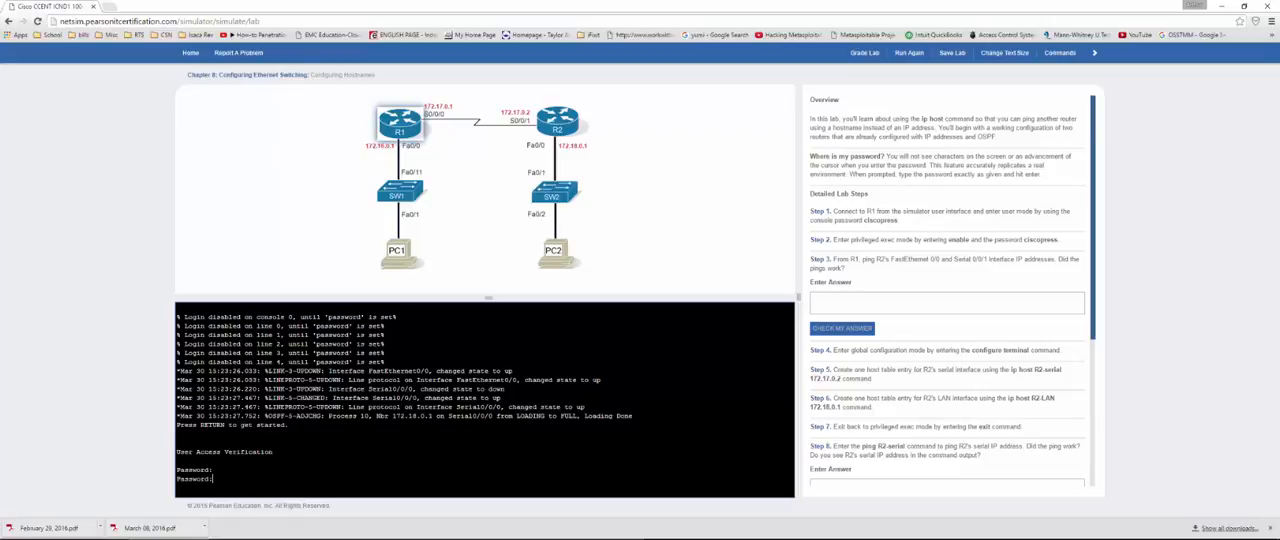
pyautogui.press('Return')
pyautogui.press('Return')
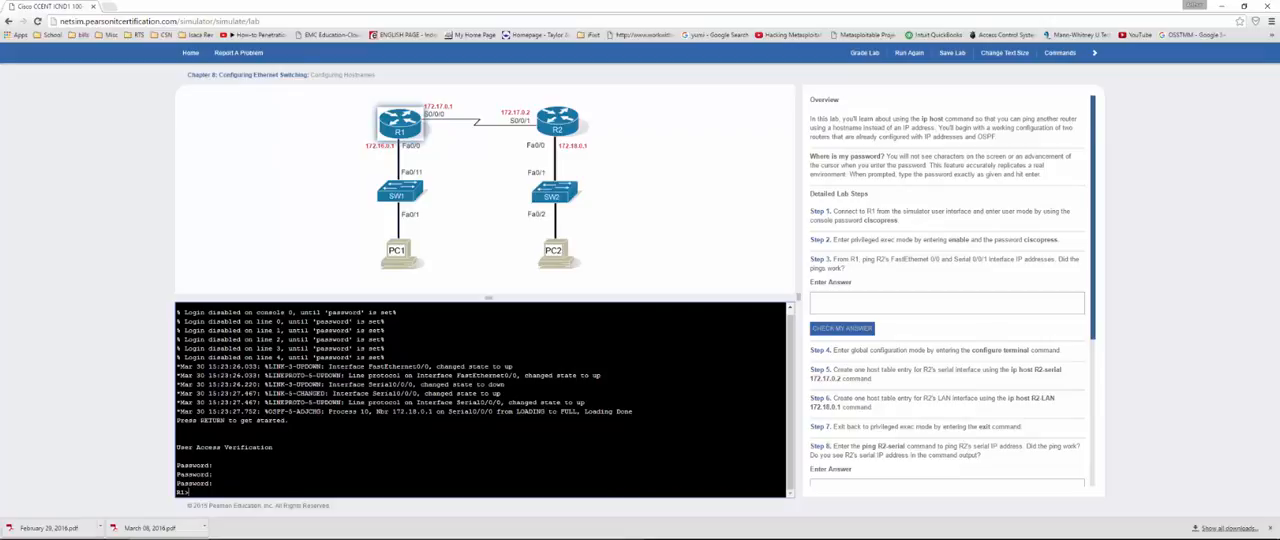
# Step: Enter privileged exec mode on R1 with the en command and the enable password
pyautogui.moveTo(192, 420); pyautogui.dragTo(291, 420)
pyautogui.click(190, 492)
pyautogui.write('en')
pyautogui.press('Return')
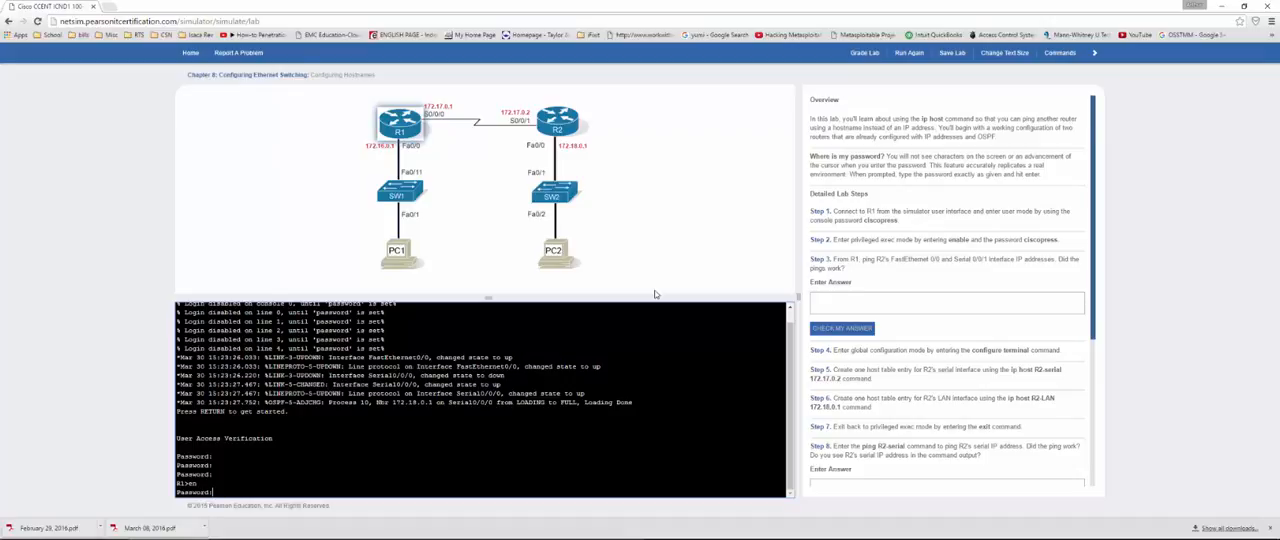
pyautogui.press('Return')
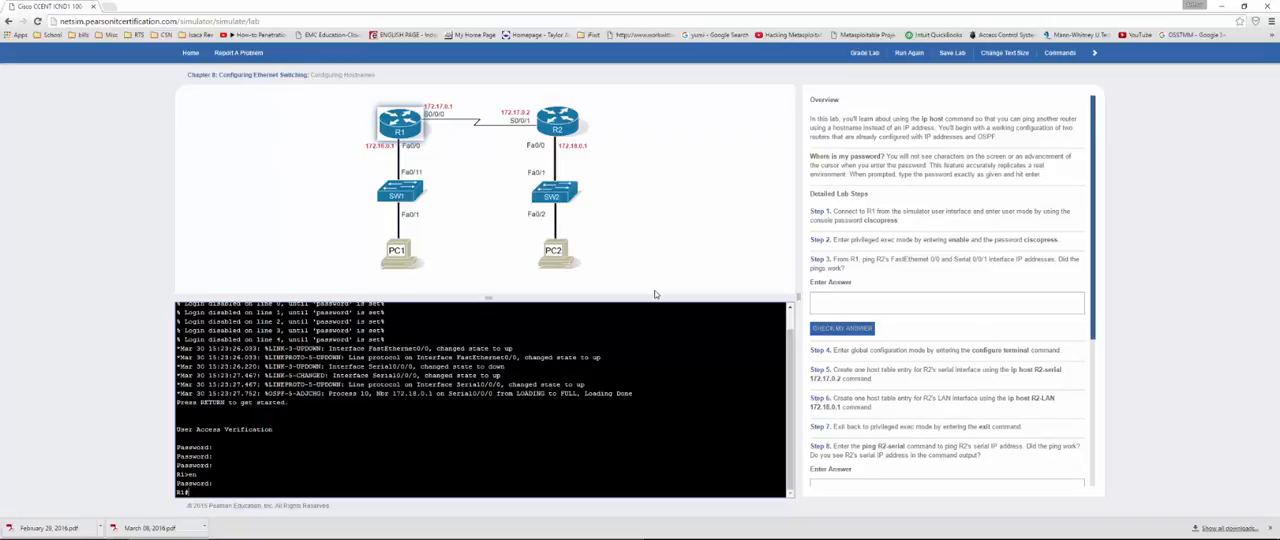
# Step: From R1's console, ping R2's FastEthernet 0/0 address 172.18.0.1
pyautogui.click(1270, 528)
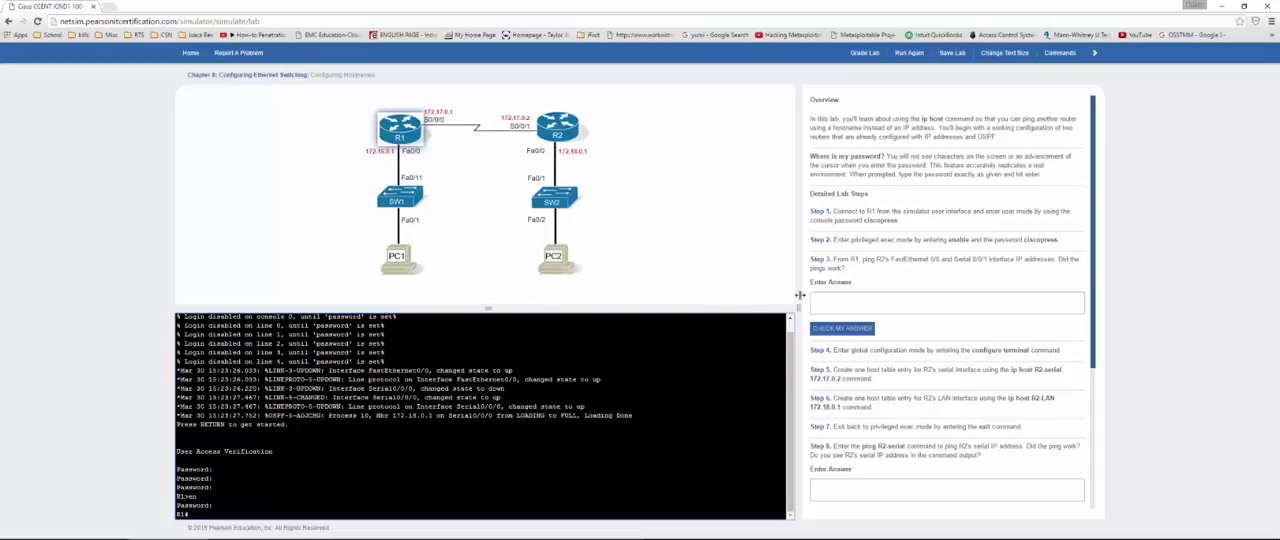
pyautogui.moveTo(849, 259); pyautogui.dragTo(866, 259)
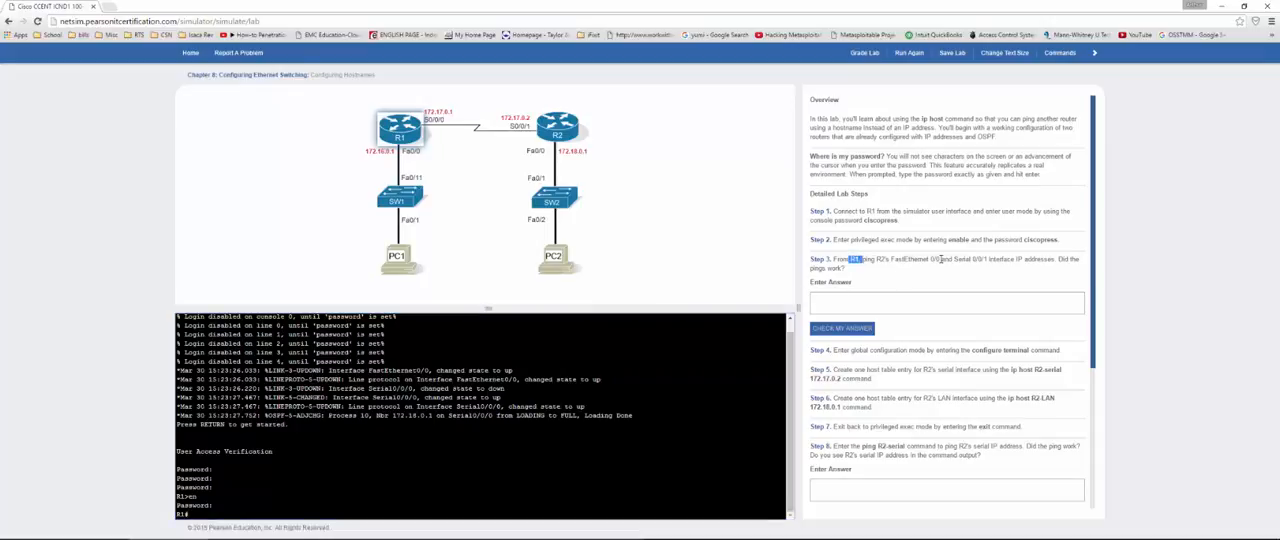
pyautogui.moveTo(927, 259); pyautogui.dragTo(985, 260)
pyautogui.click(190, 514)
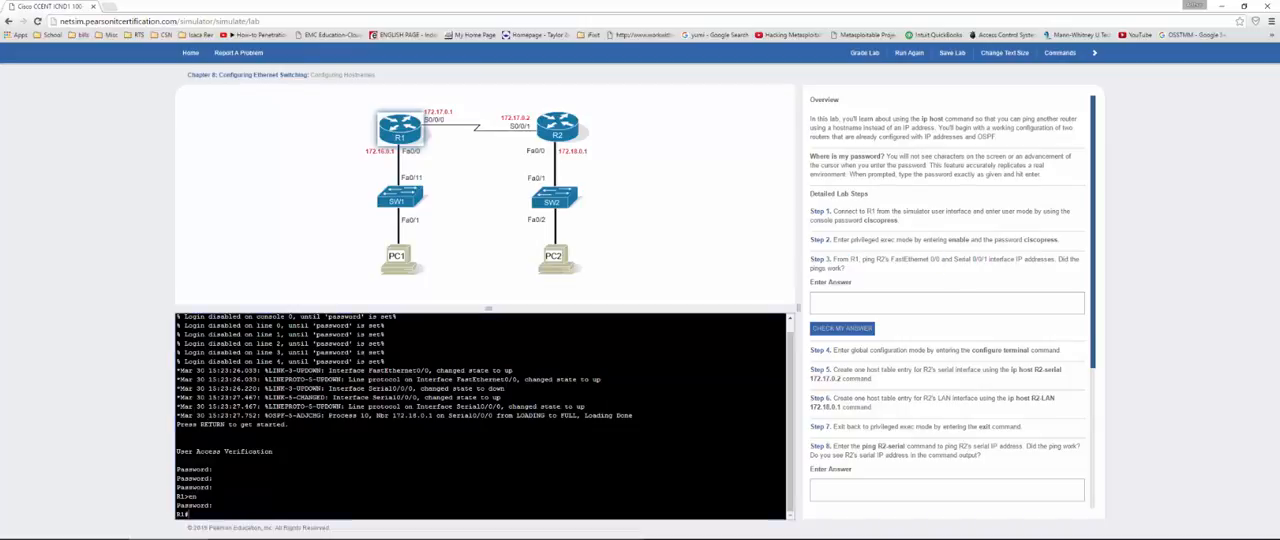
pyautogui.write('ping ')
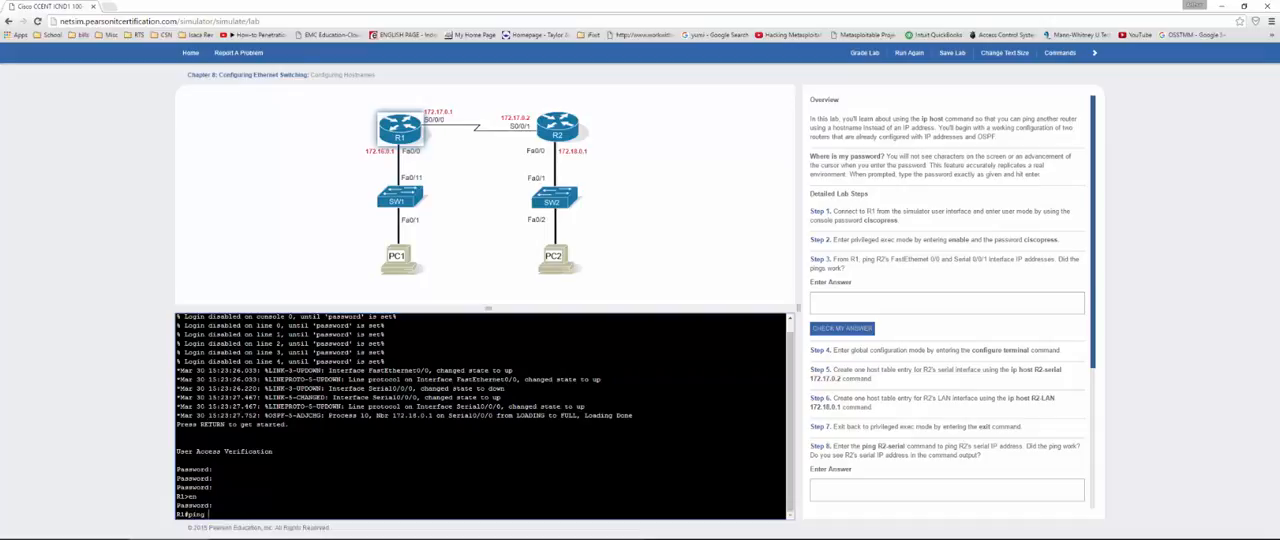
pyautogui.write('172.18.0.1')
pyautogui.press('Return')
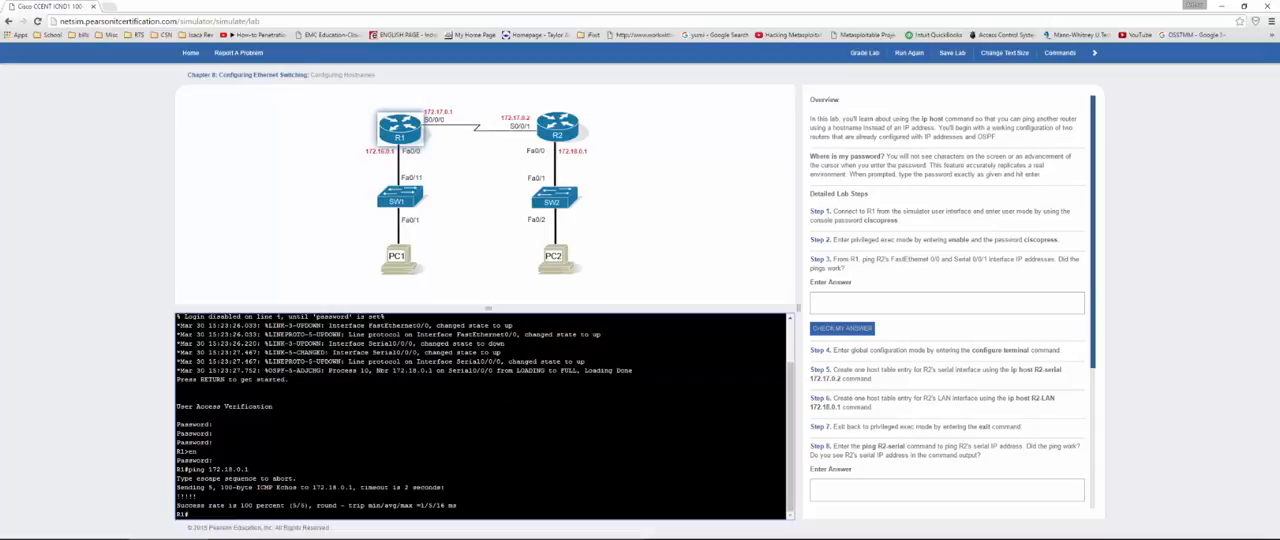
# Step: Ping R2's Serial 0/0/1 address 172.17.0.2 from R1
pyautogui.write('ping 172.17.0.2')
pyautogui.press('Return')
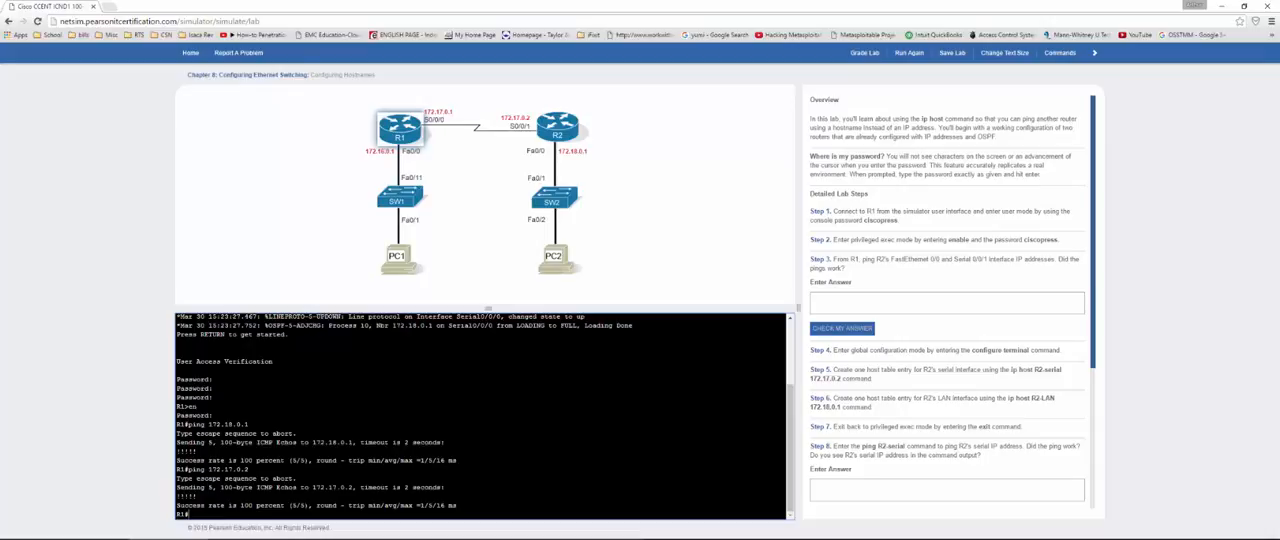
# Step: Answer "yes" to the lab's Step 3 question about the pings and check the answer
pyautogui.click(842, 295)
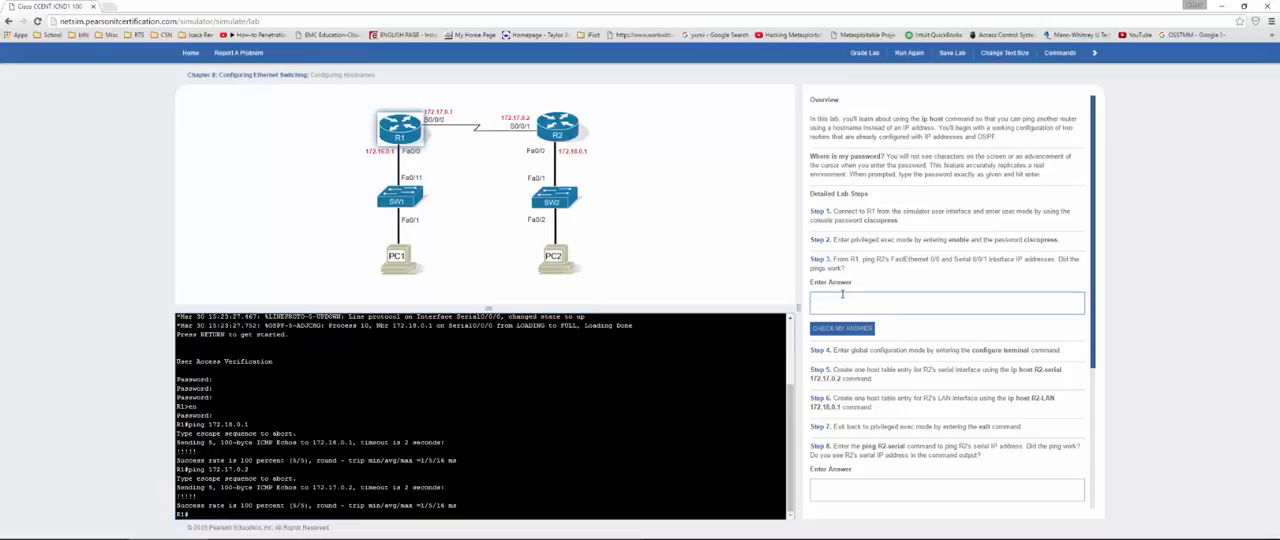
pyautogui.write('yes')
pyautogui.click(836, 327)
# Step: Enter global configuration mode on R1 with the conf t command
pyautogui.scroll(-2, 855, 290)
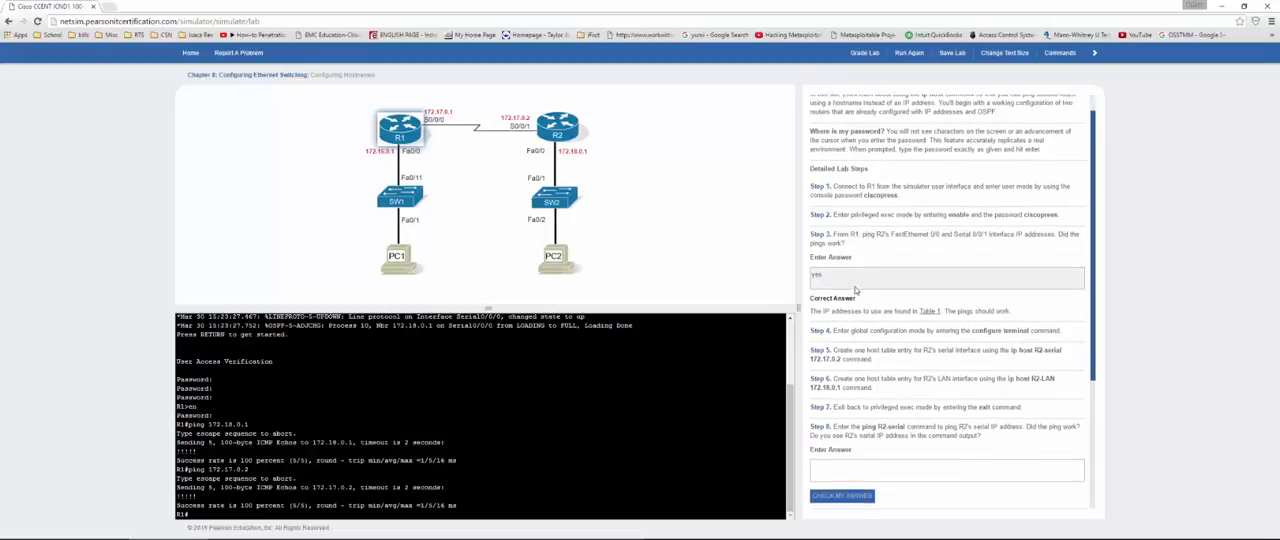
pyautogui.scroll(-4, 855, 290)
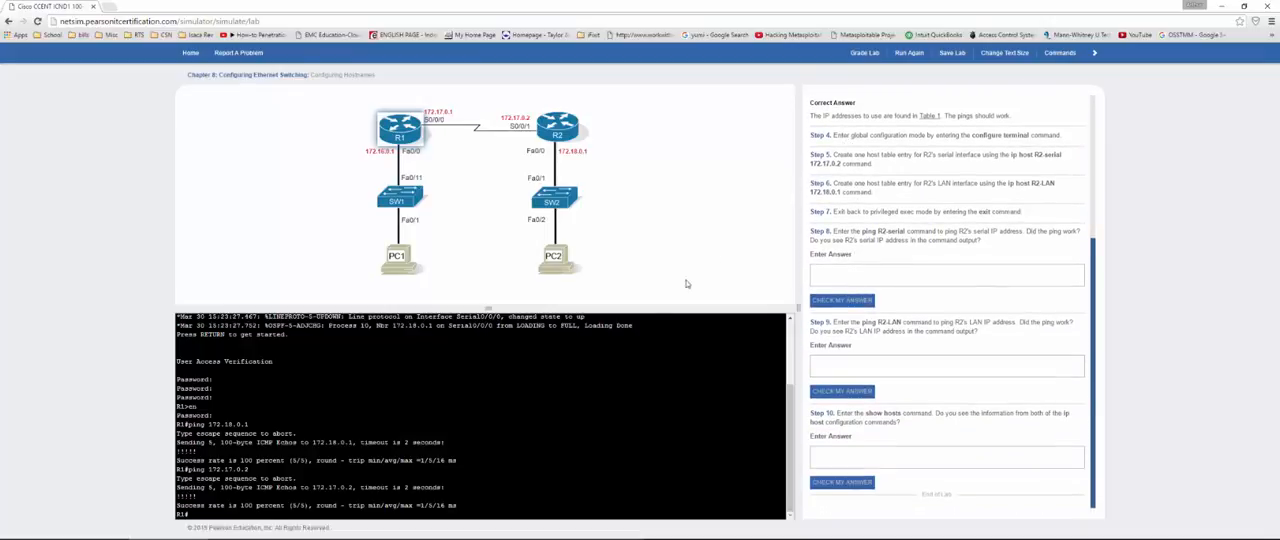
pyautogui.click(590, 420)
pyautogui.write('conf t')
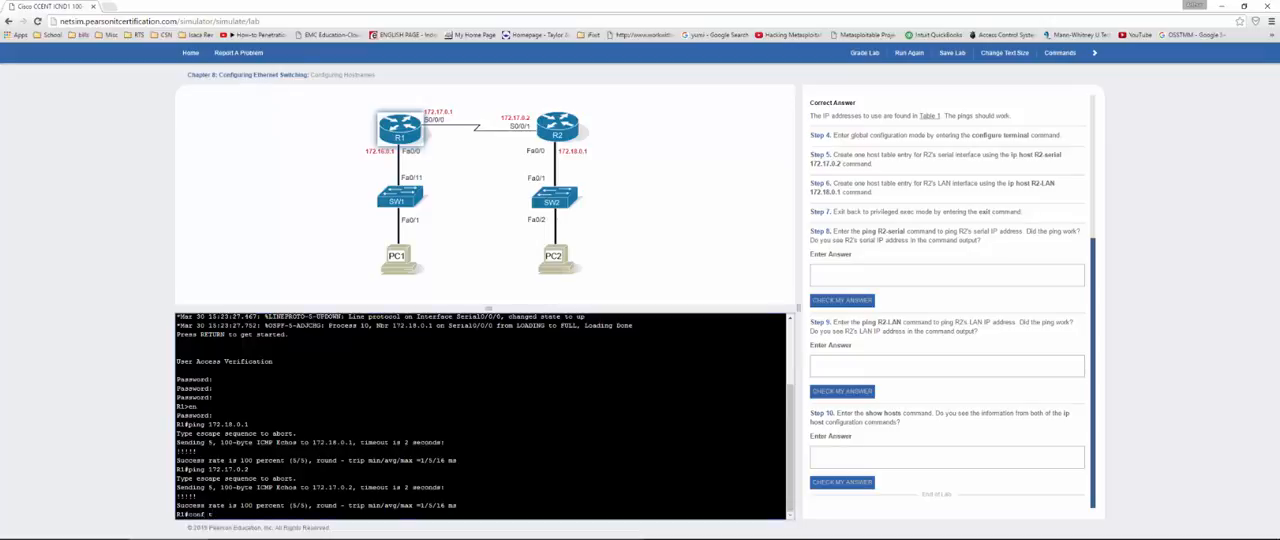
pyautogui.press('Return')
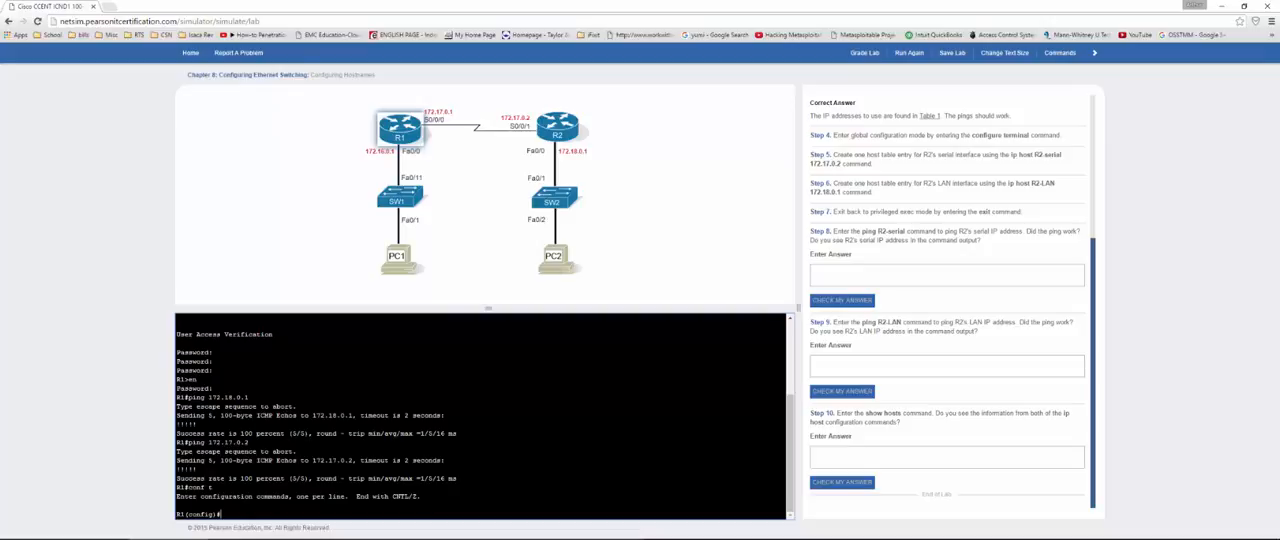
# Step: Create a host table entry for R2's serial interface with the command ip host R2-serial 172.17.0.2
pyautogui.write('ip host R2-serial 172.17.0.2')
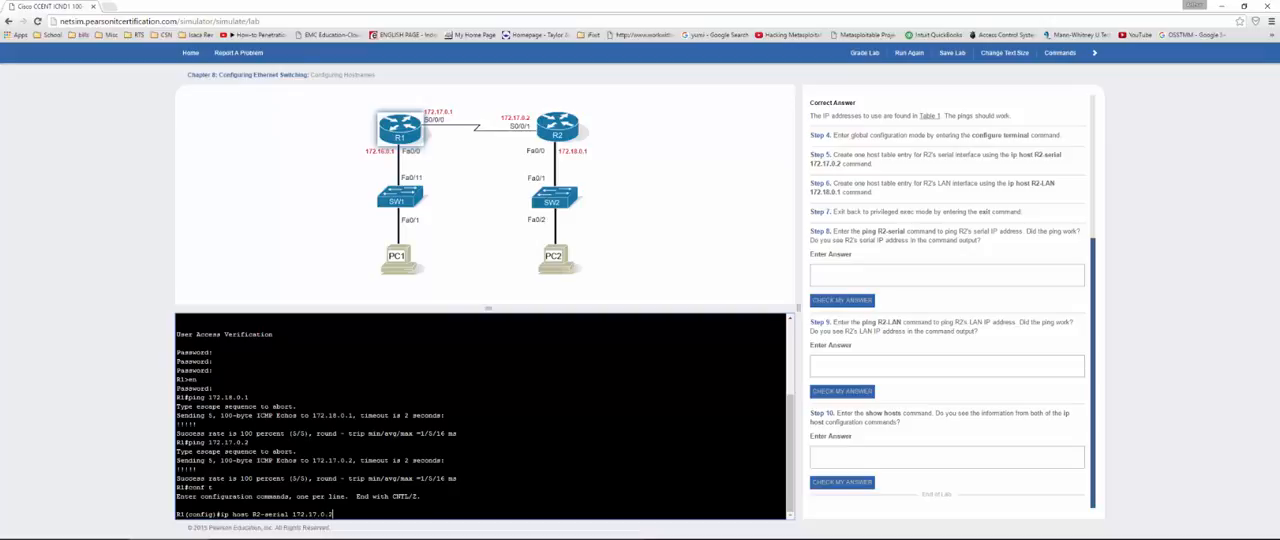
pyautogui.press('Return')
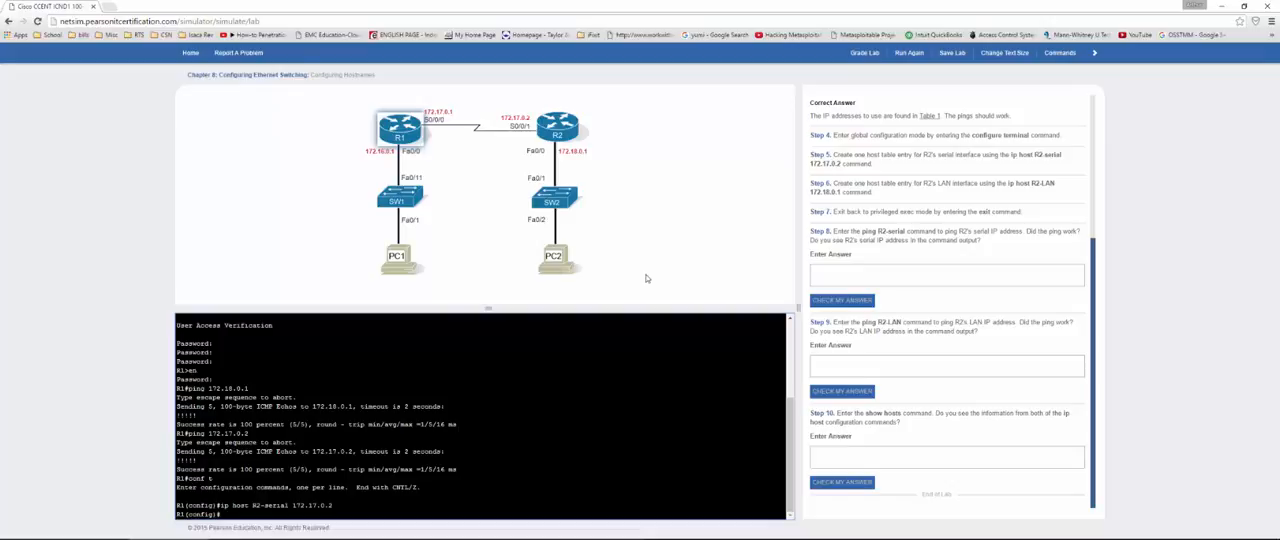
# Step: Create a host table entry for R2's LAN interface with ip host R2-LAN 172.18.0.1, and exit to privileged exec mode
pyautogui.write('ip hos')
pyautogui.write('t R2-LAN 172.18.0.1')
pyautogui.press('Return')
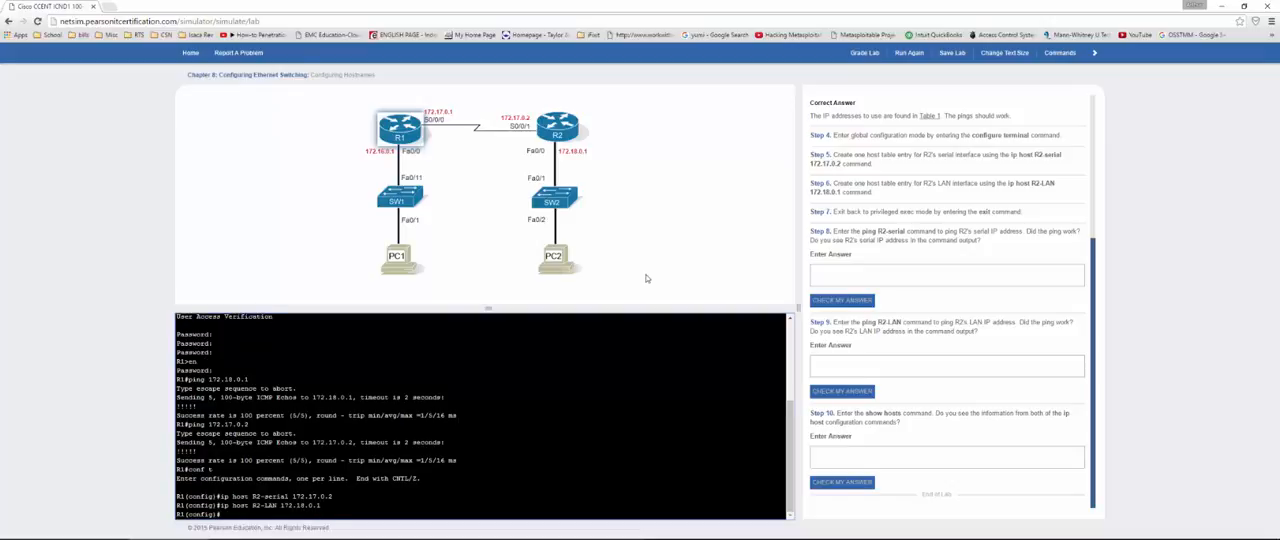
pyautogui.write('exit')
pyautogui.press('Return')
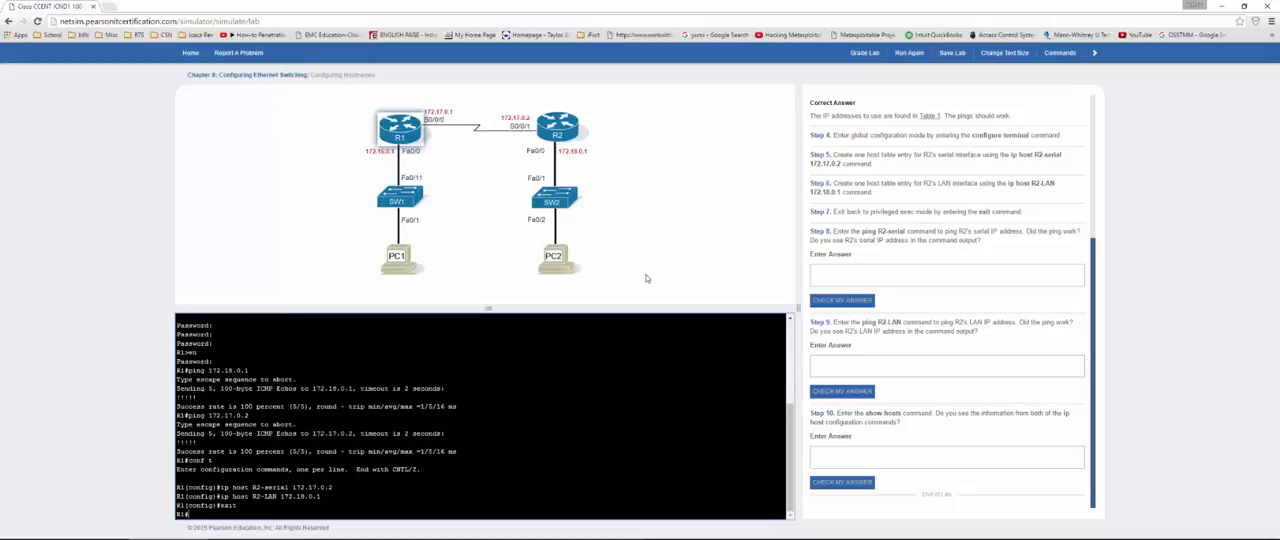
# Step: Ping R2's serial interface from R1 by its hostname, R2-serial
pyautogui.write('ping R2-serial')
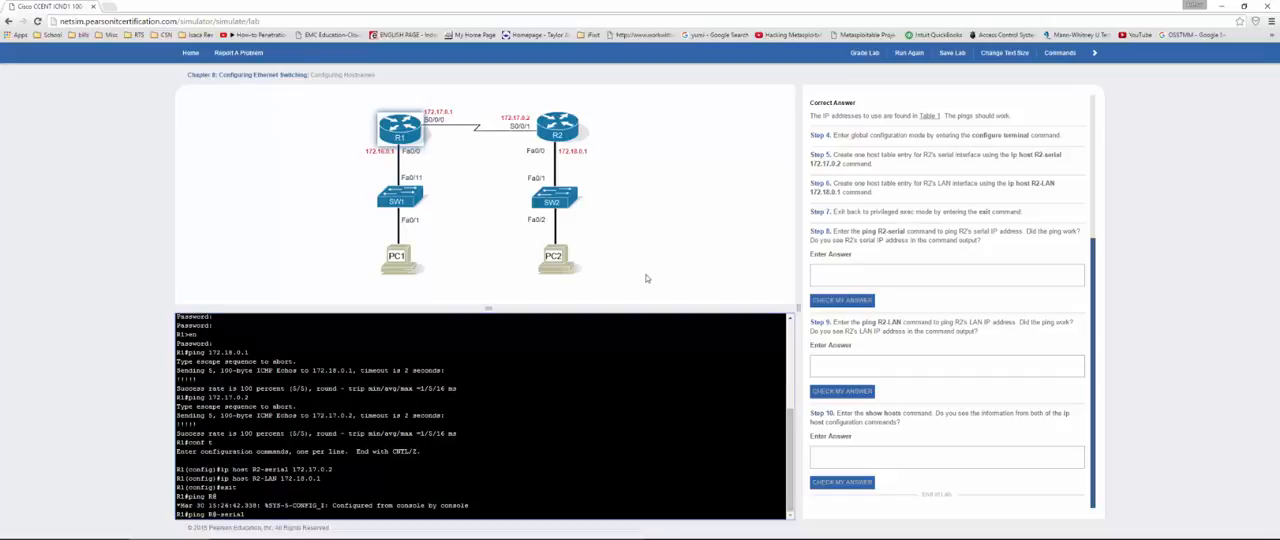
pyautogui.press('Return')
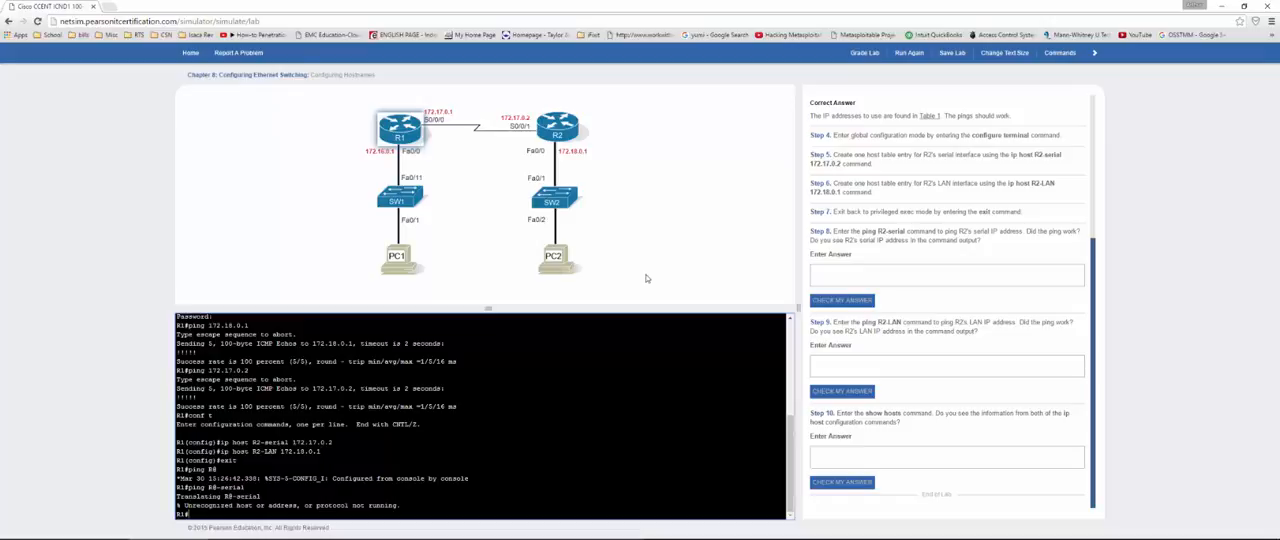
pyautogui.press('Up')
pyautogui.press('BackSpace')
pyautogui.press('BackSpace')
pyautogui.press('BackSpace')
pyautogui.press('BackSpace')
pyautogui.press('BackSpace')
pyautogui.press('BackSpace')
pyautogui.press('BackSpace')
pyautogui.press('BackSpace')
pyautogui.write('2-serial')
pyautogui.press('Return')
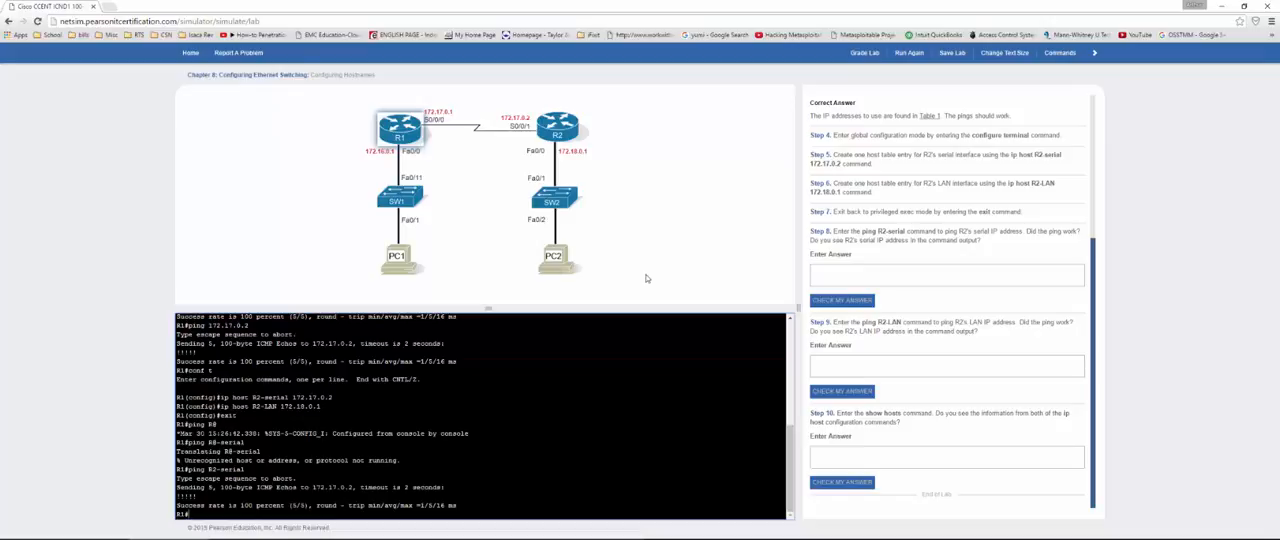
# Step: Ping R2's LAN interface from R1 by its hostname, R2-LAN
pyautogui.write('ping R2-LAN')
pyautogui.press('Return')
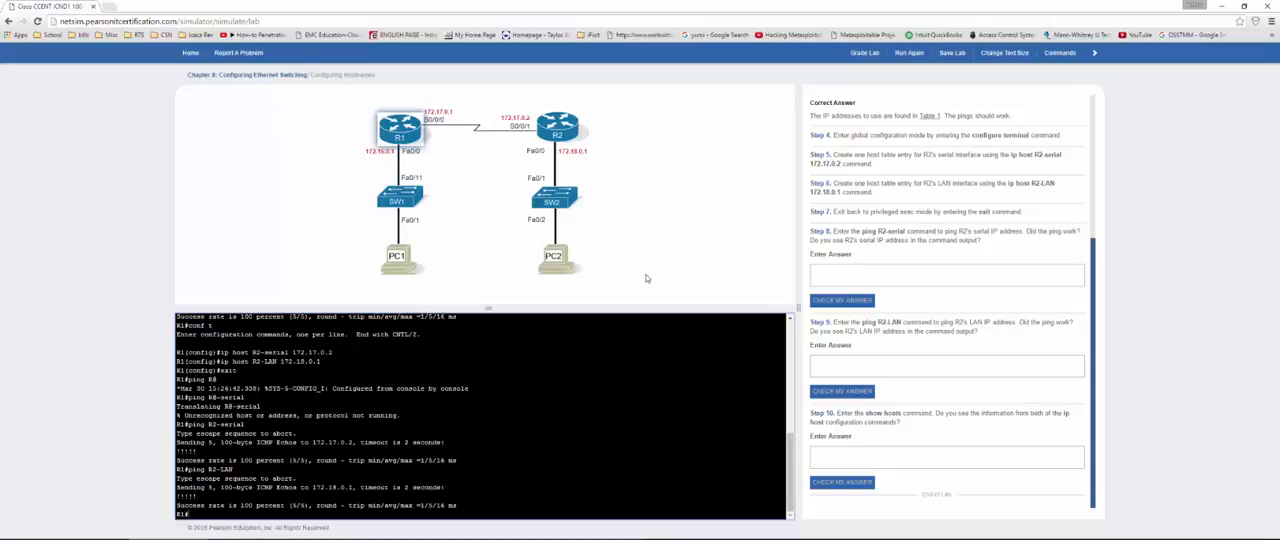
# Step: Answer "yes" to the Step 8 and Step 9 hostname ping questions and check both answers
pyautogui.click(877, 277)
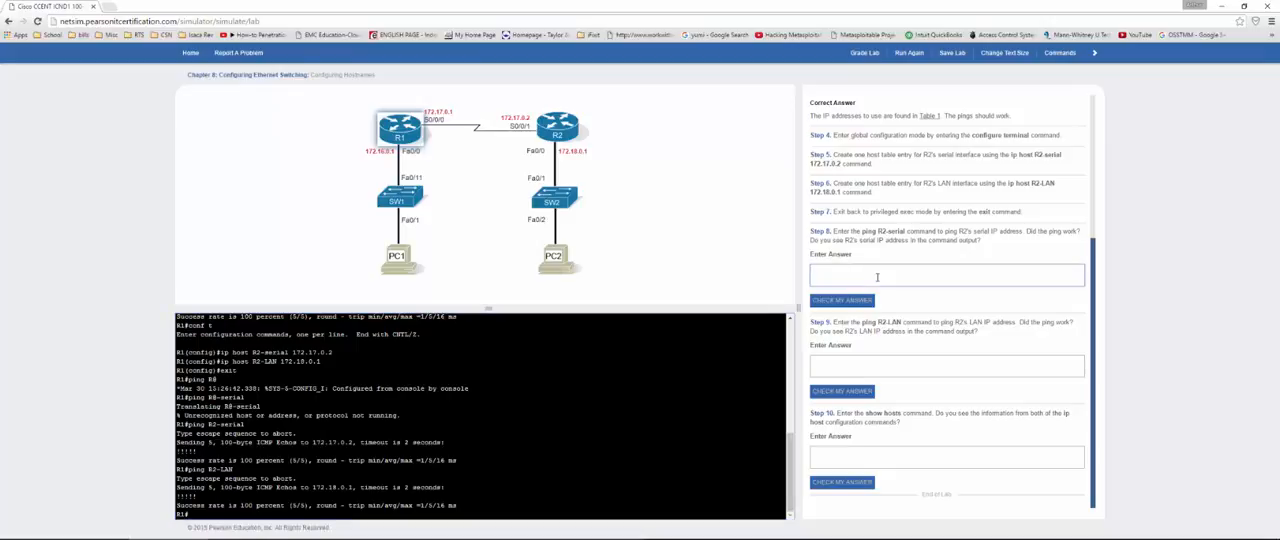
pyautogui.write('yes')
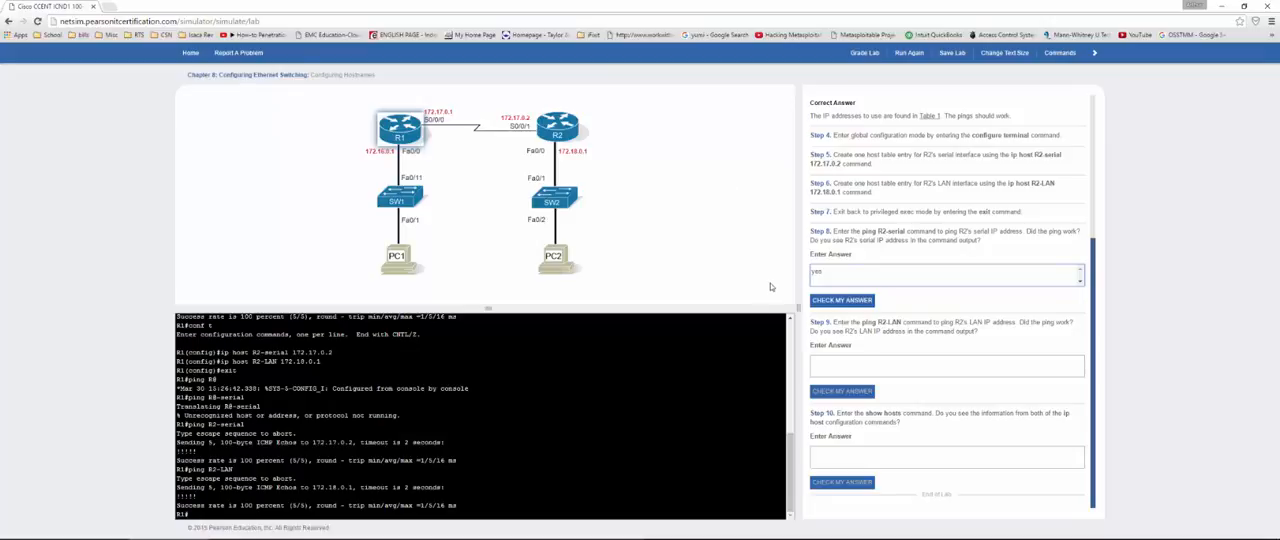
pyautogui.click(840, 300)
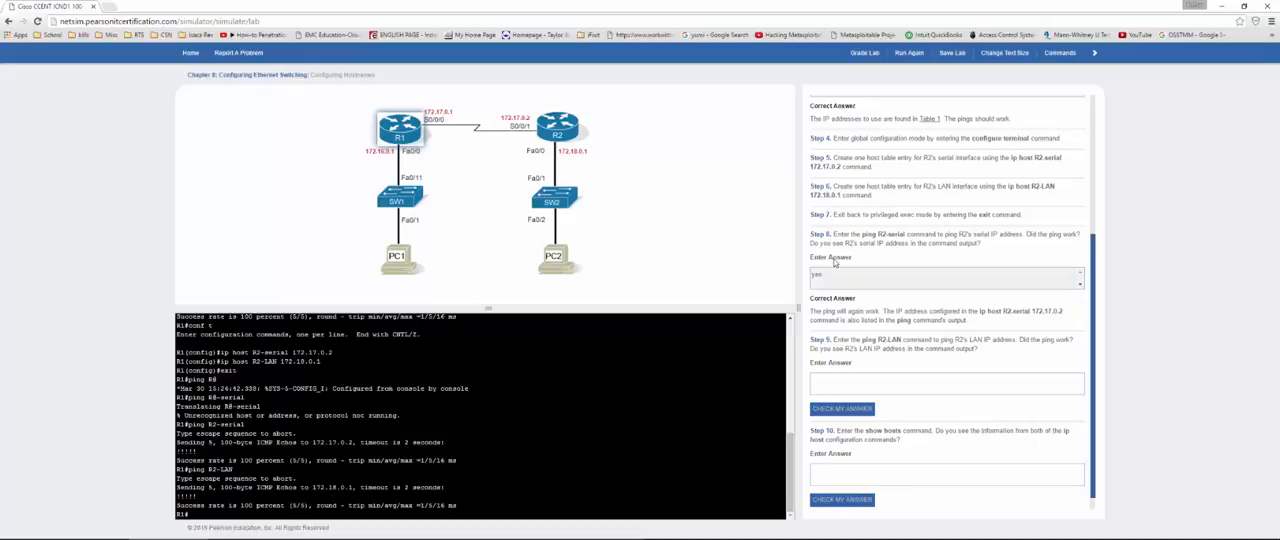
pyautogui.click(887, 368)
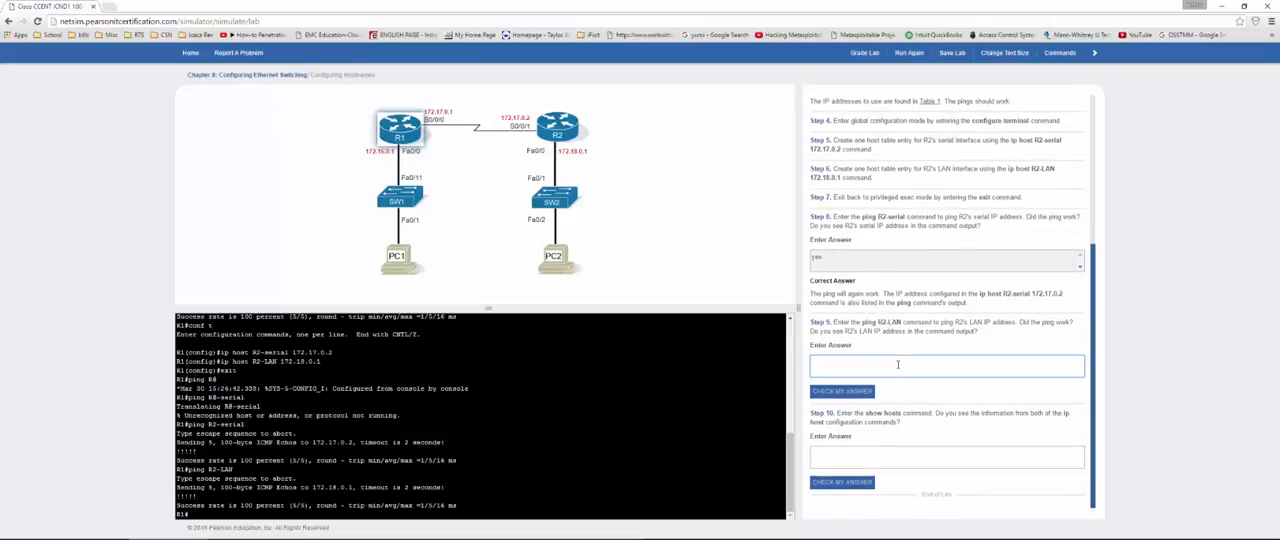
pyautogui.write('yes')
pyautogui.click(840, 390)
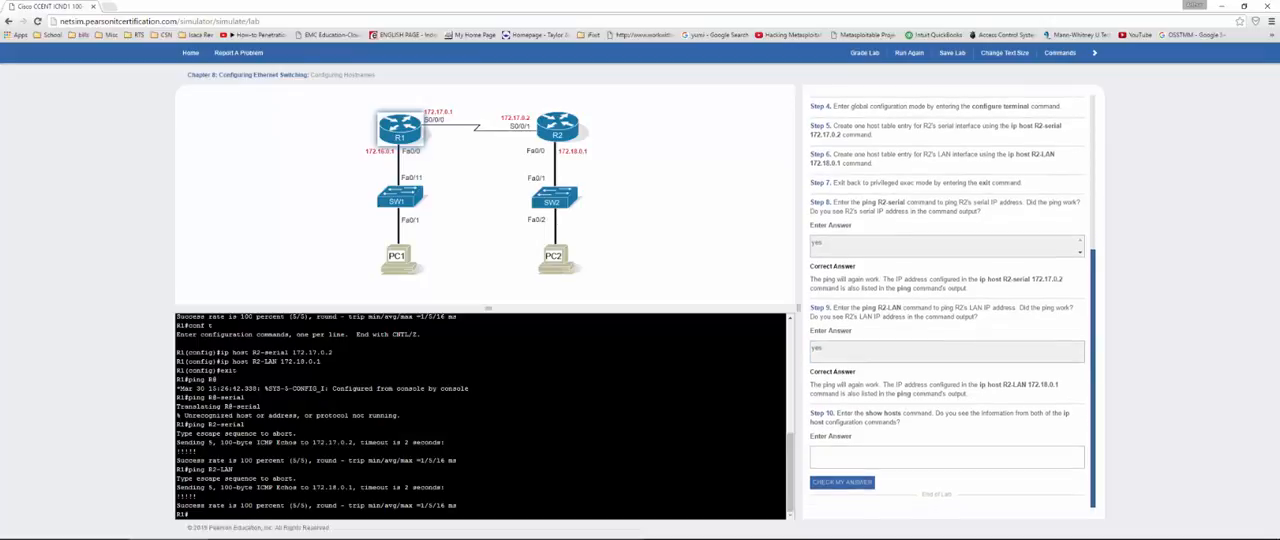
# Step: Display R1's host table with the show host command and examine the R2-serial entry and its address
pyautogui.press('Return')
pyautogui.press('Return')
pyautogui.press('Return')
pyautogui.press('Return')
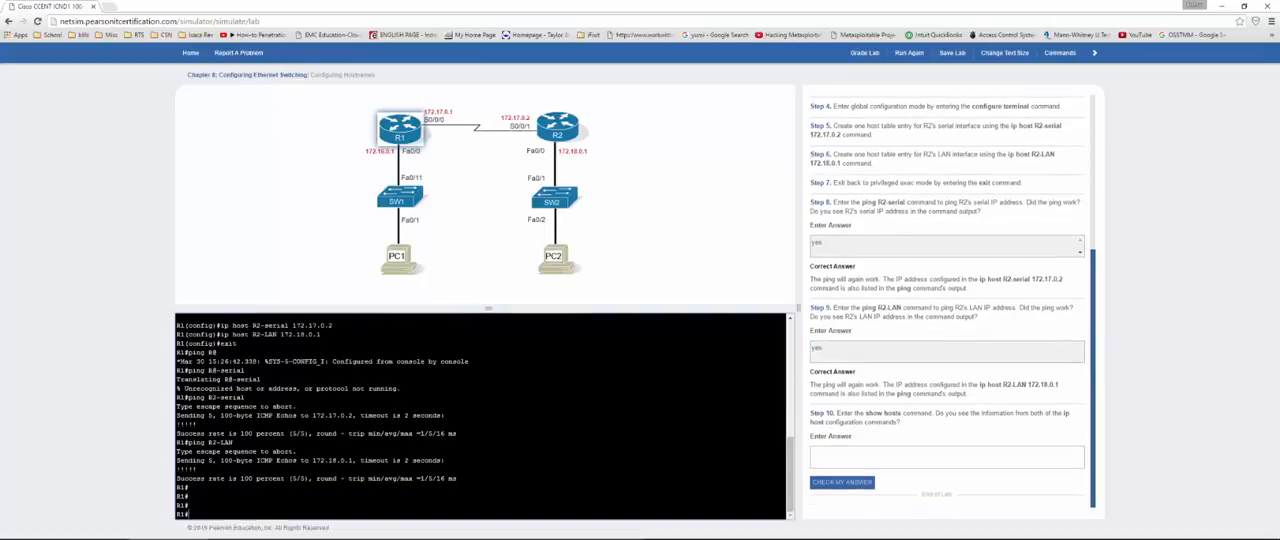
pyautogui.write('show host')
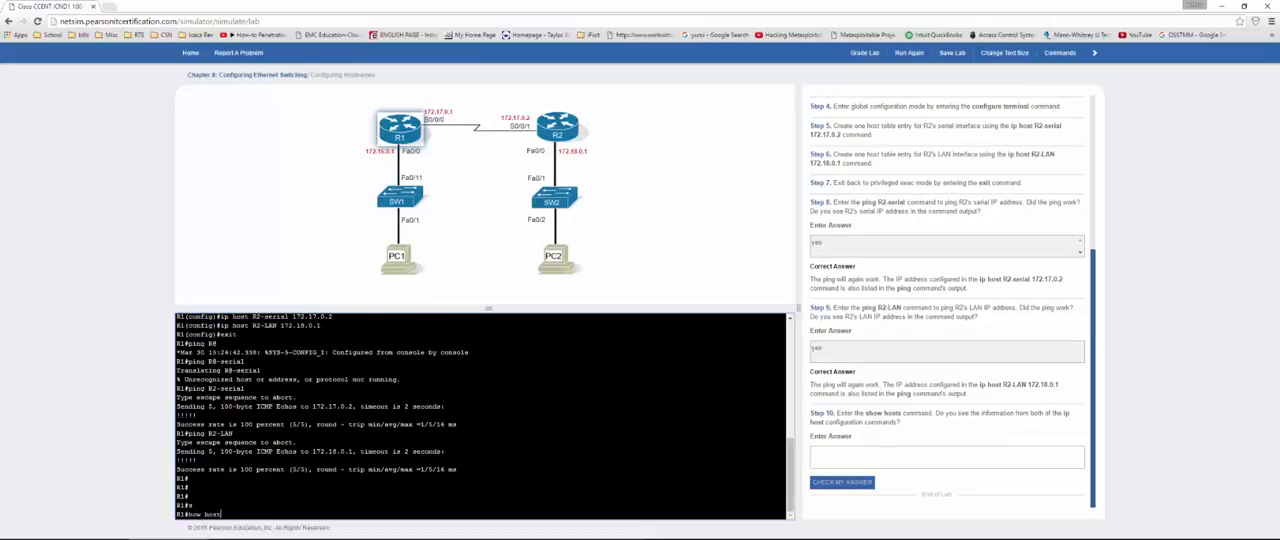
pyautogui.press('Return')
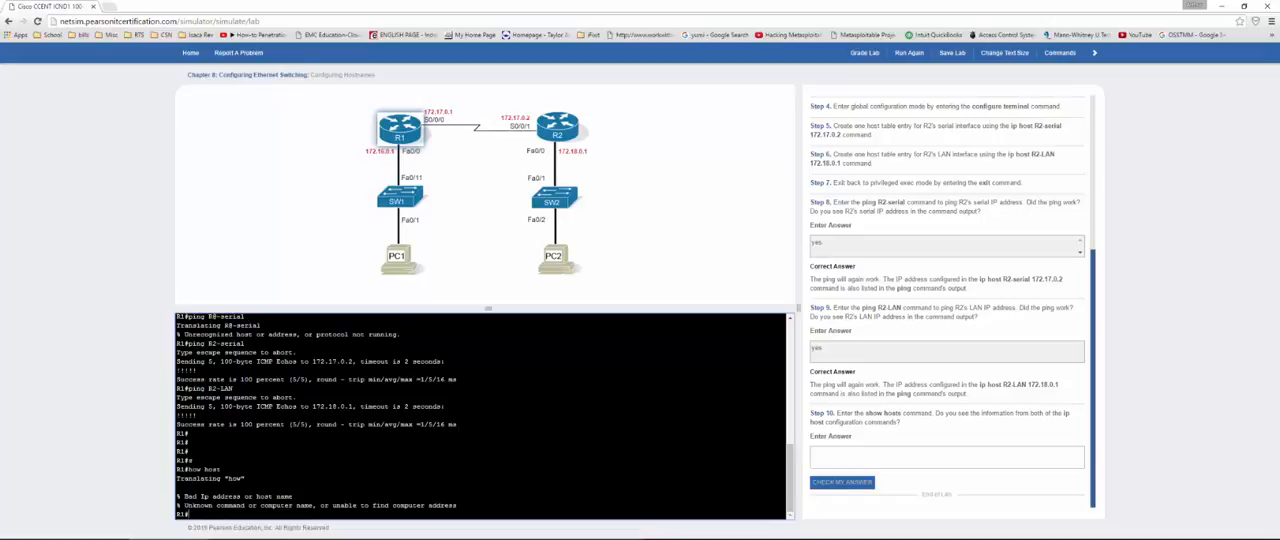
pyautogui.write('show host')
pyautogui.press('Return')
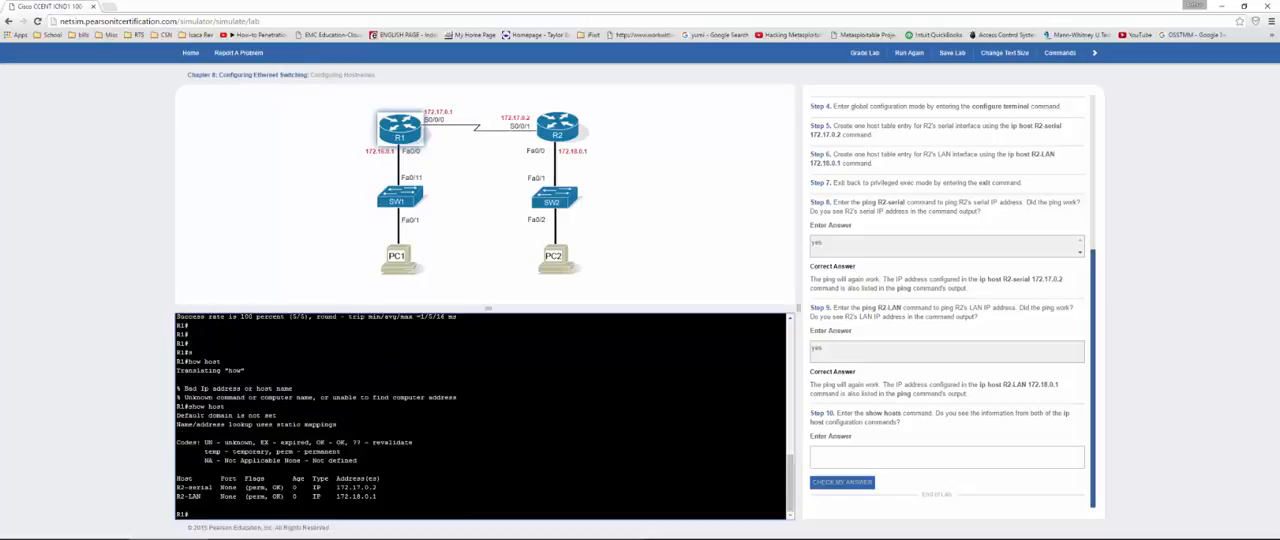
pyautogui.moveTo(389, 487); pyautogui.dragTo(216, 488)
pyautogui.click(180, 488)
pyautogui.moveTo(333, 487); pyautogui.dragTo(388, 487)
# Step: Answer "yes" to the Step 10 question about the show hosts output and check the answer
pyautogui.click(918, 458)
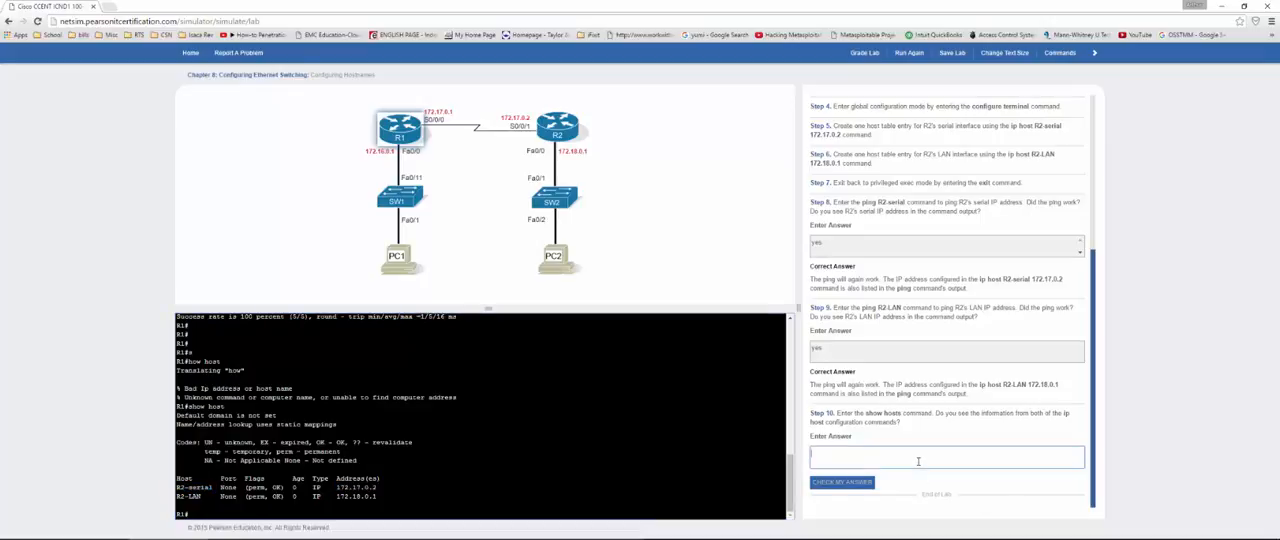
pyautogui.write('yes')
pyautogui.click(858, 482)
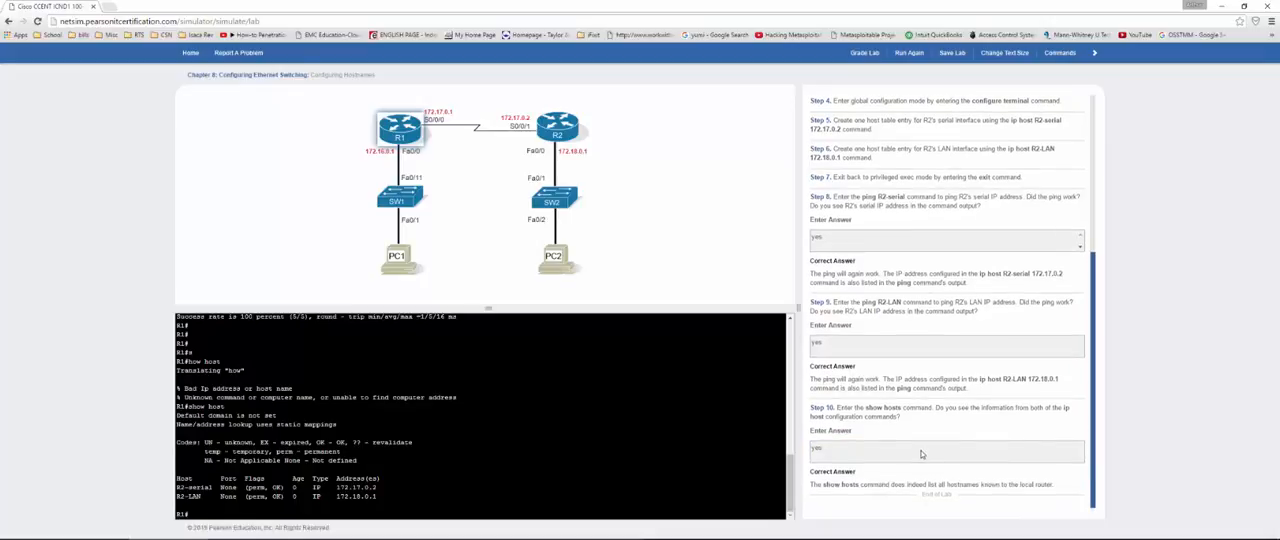
# Step: Grade the Configuring Hostnames lab and close the results after reviewing them
pyautogui.scroll(1, 924, 448)
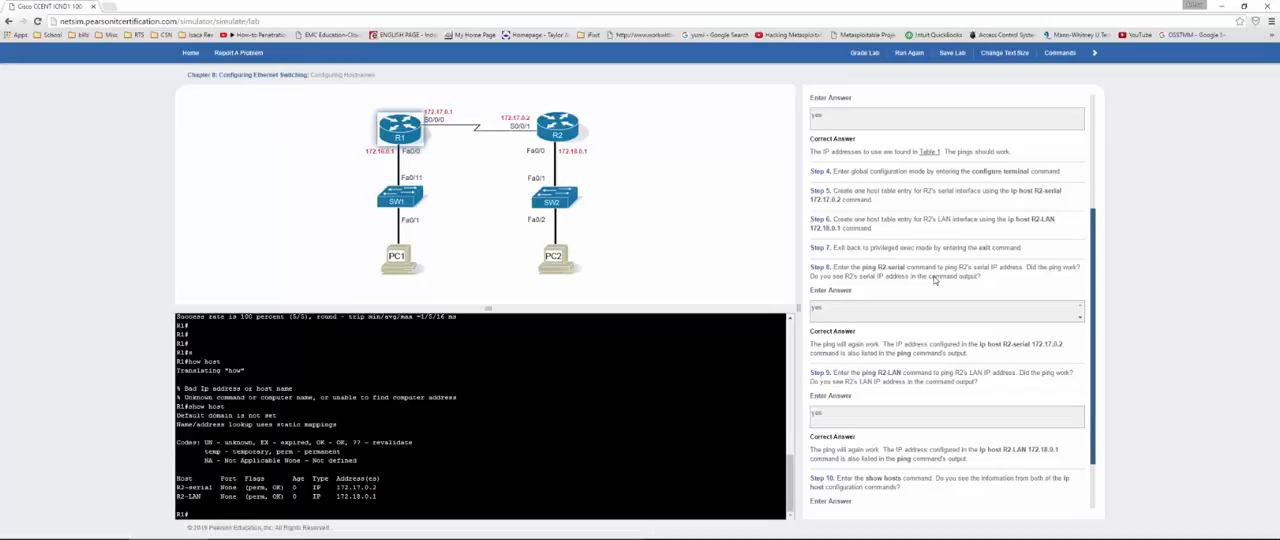
pyautogui.scroll(1, 940, 118)
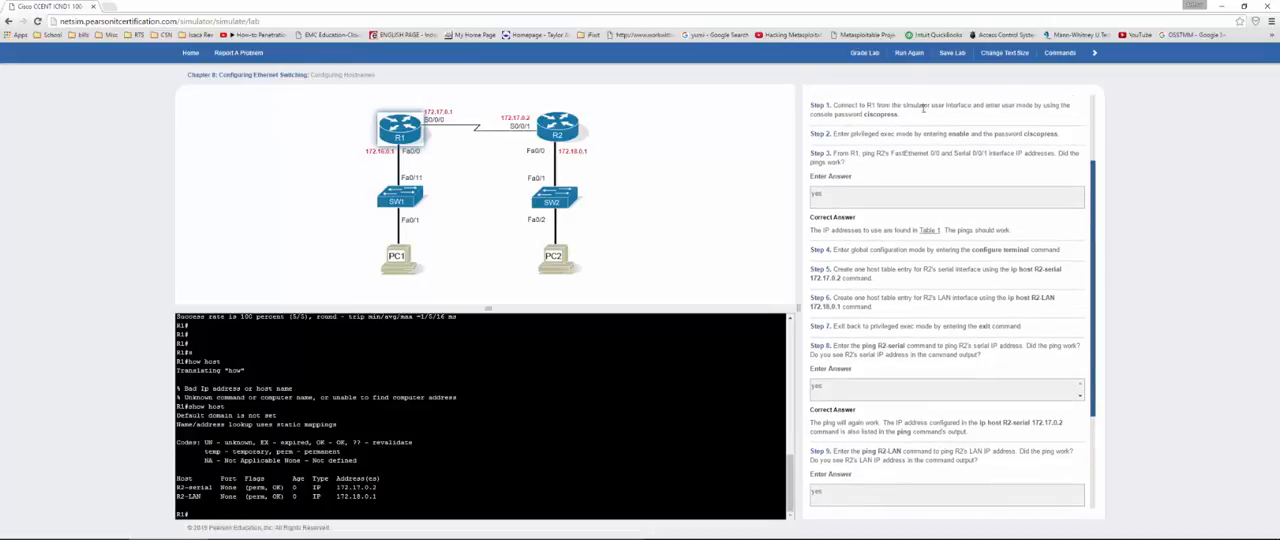
pyautogui.click(862, 54)
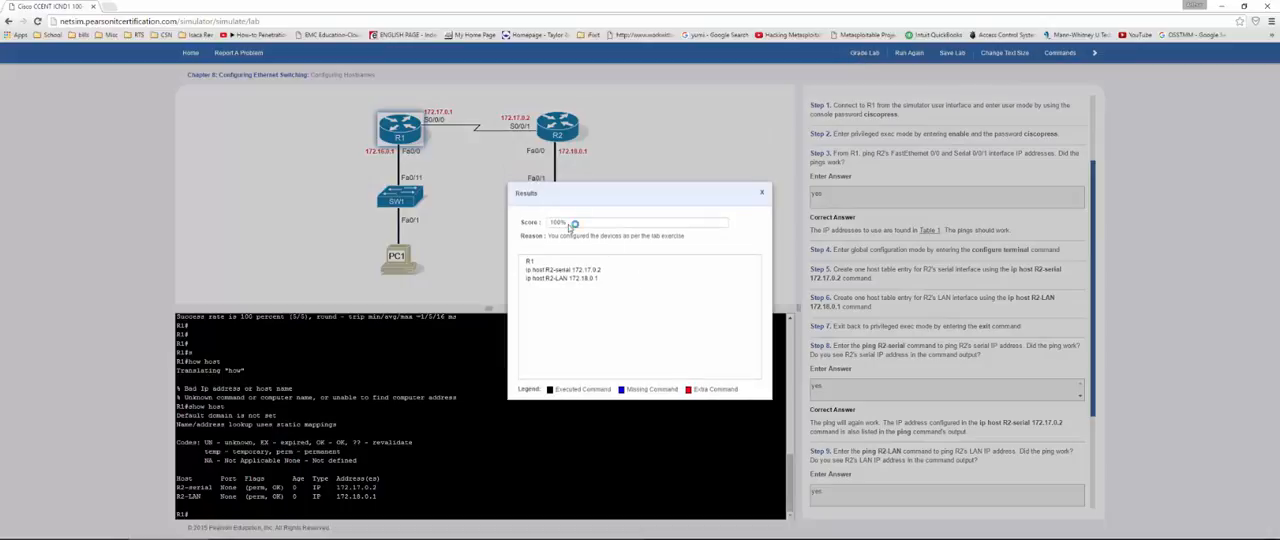
pyautogui.click(762, 194)
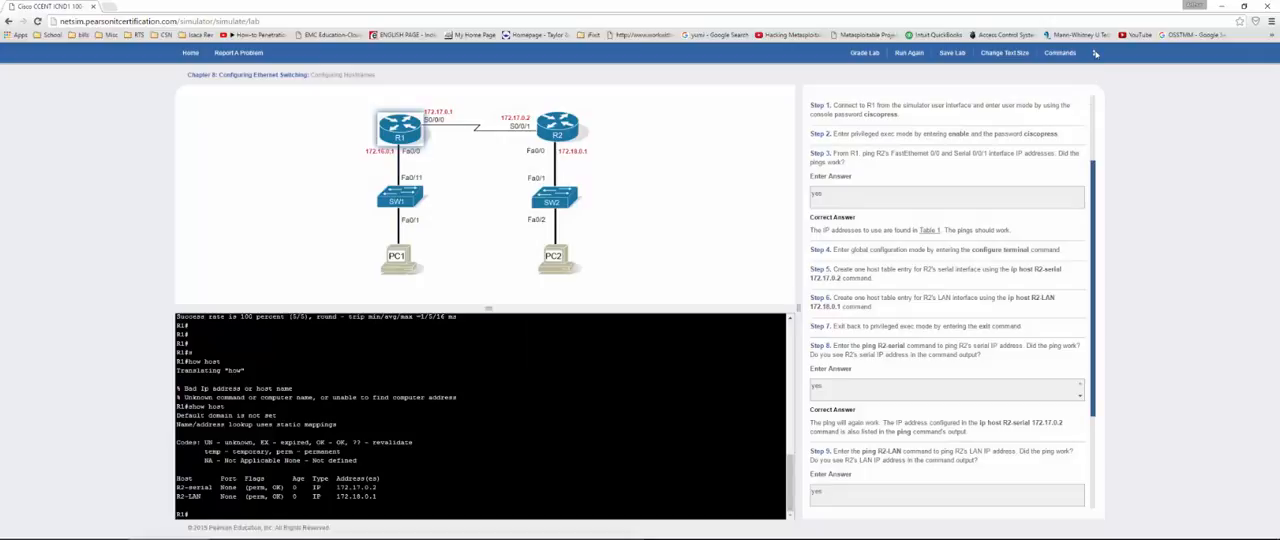
# Step: Move on to the next lab, Configuring Local Usernames, and confirm leaving the Configuring Hostnames lab
pyautogui.click(1095, 53)
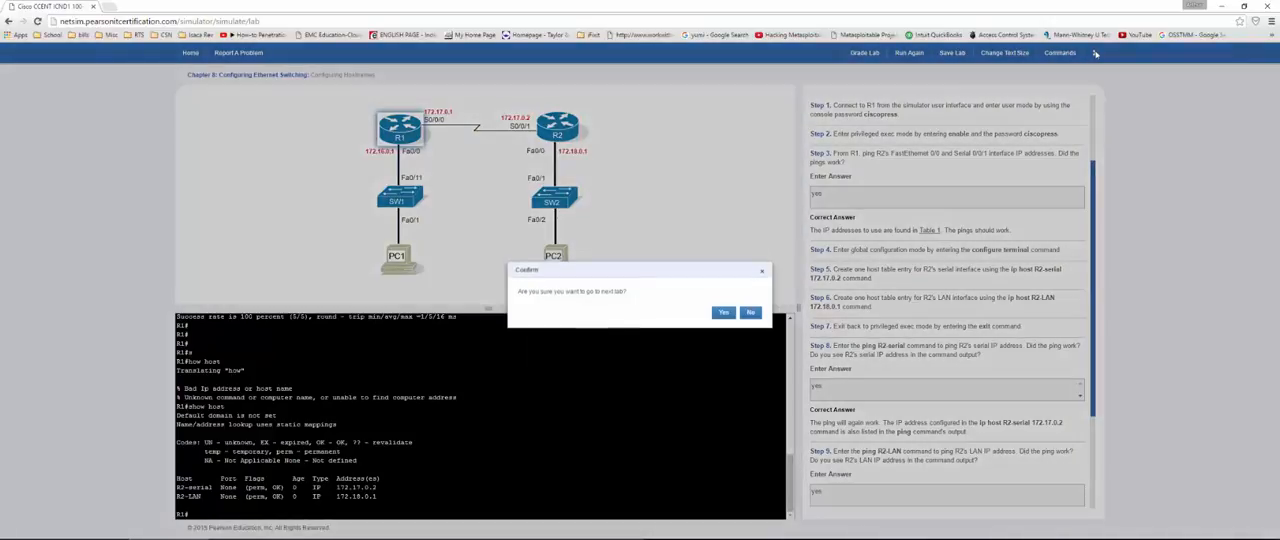
pyautogui.click(723, 315)
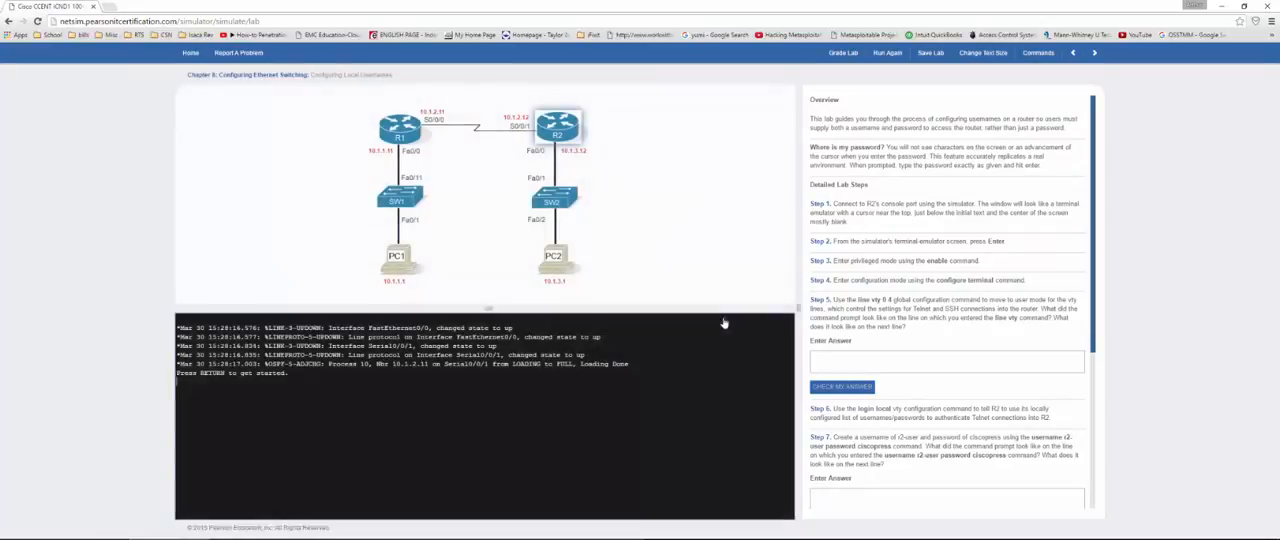
pyautogui.moveTo(311, 75); pyautogui.dragTo(373, 77)
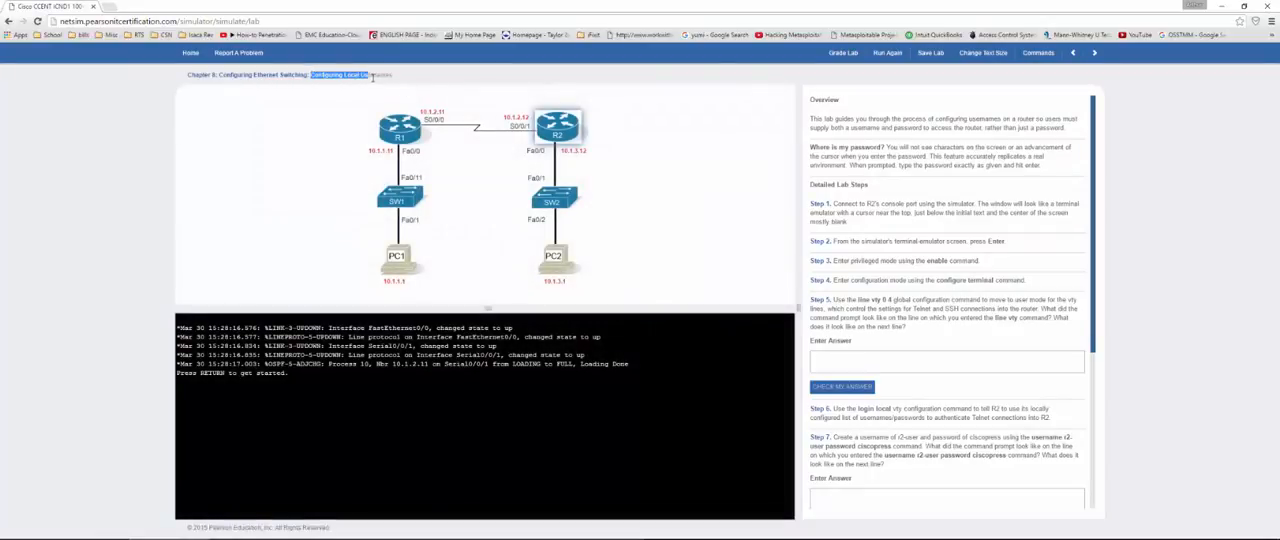
pyautogui.click(470, 84)
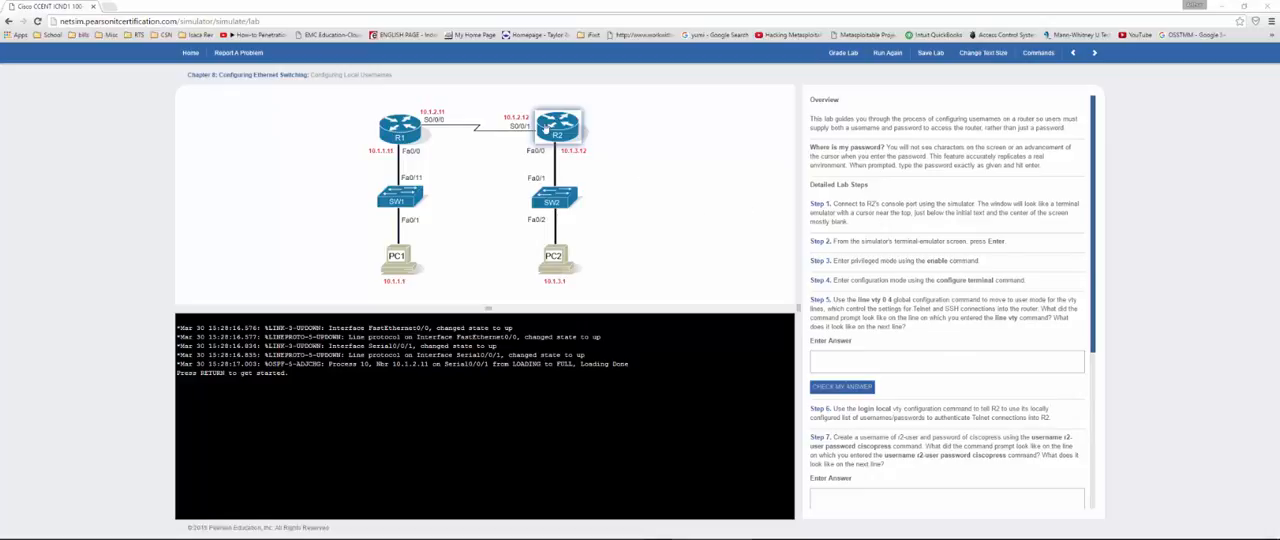
# Step: Connect to R2's console, enter privileged mode, and open global configuration mode with config t
pyautogui.click(548, 128)
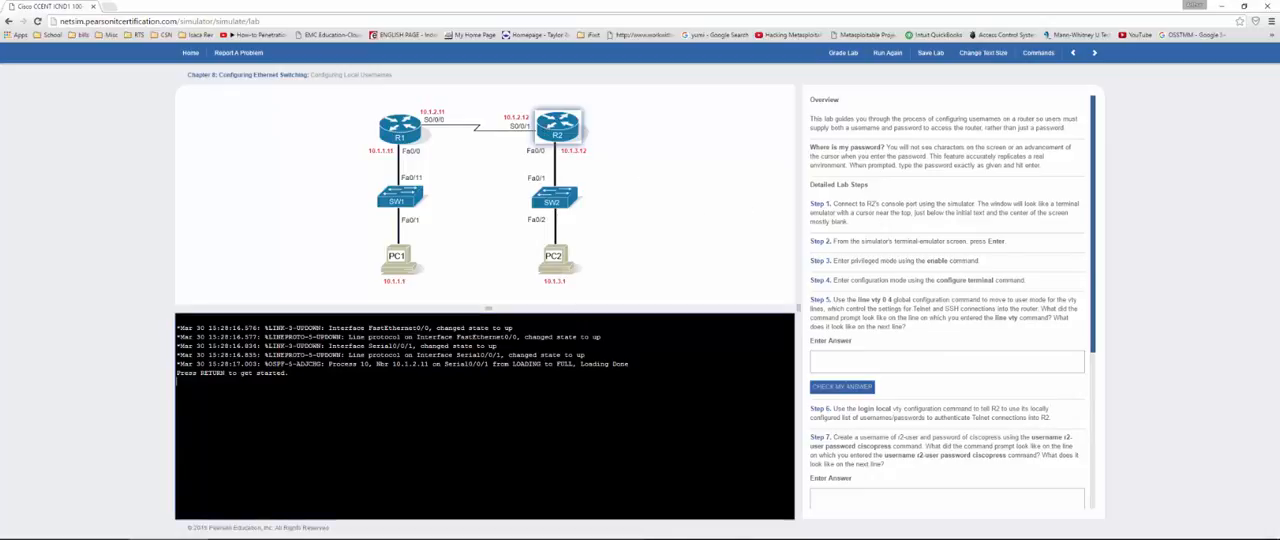
pyautogui.press('Return')
pyautogui.press('Return')
pyautogui.press('Return')
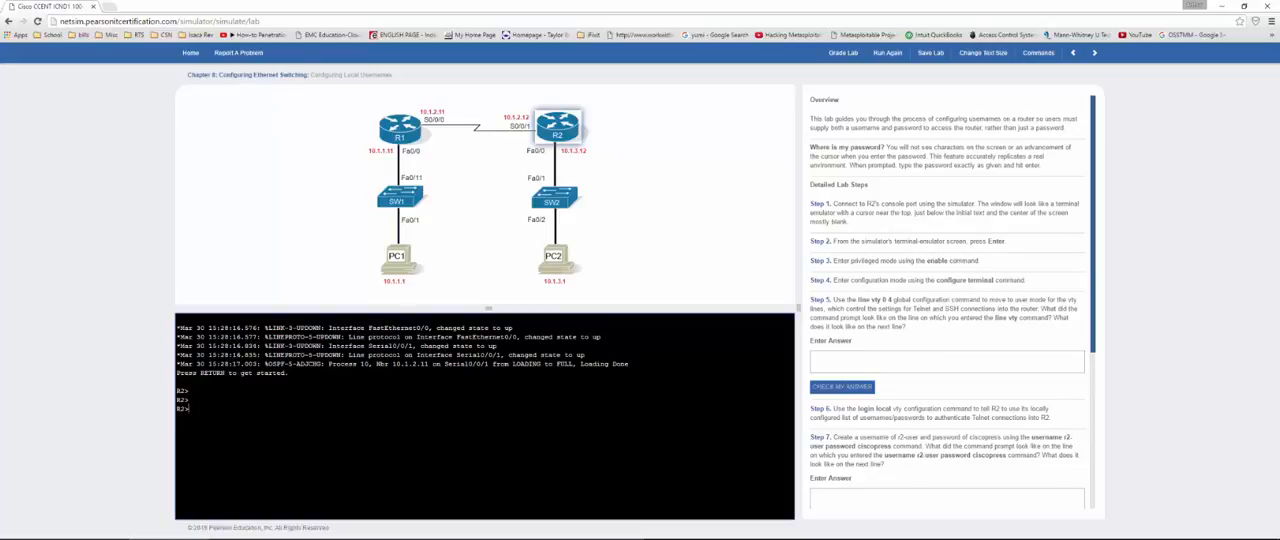
pyautogui.write('en')
pyautogui.press('Return')
pyautogui.write('cong t')
pyautogui.press('Return')
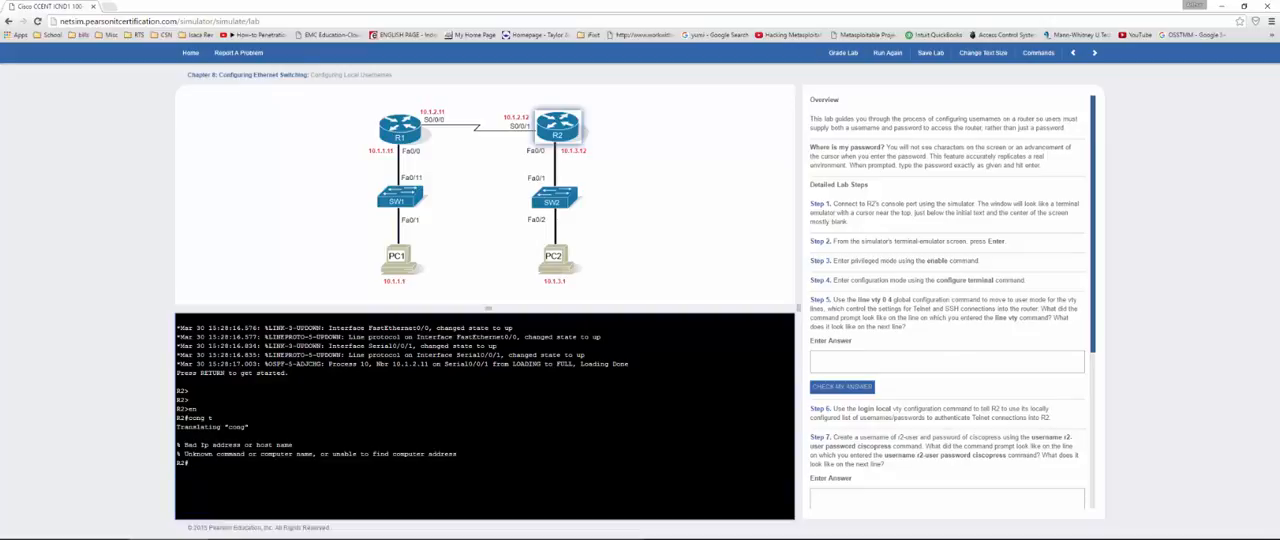
pyautogui.write('config t')
pyautogui.press('Return')
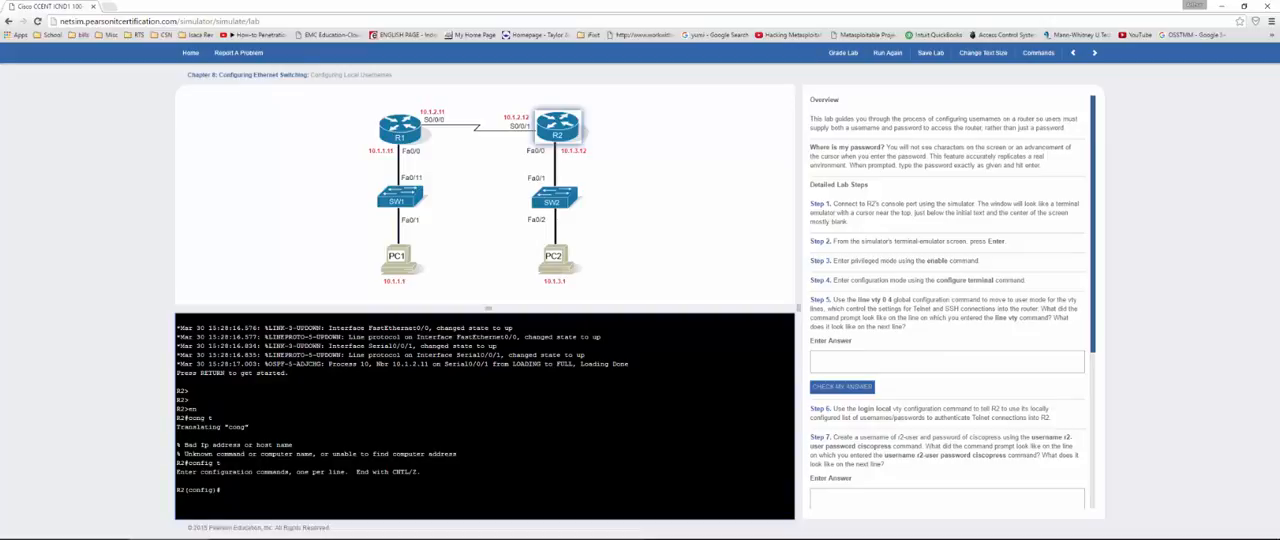
# Step: Enter R2's vty line configuration mode with the line vty 0 4 command
pyautogui.write('line vty ')
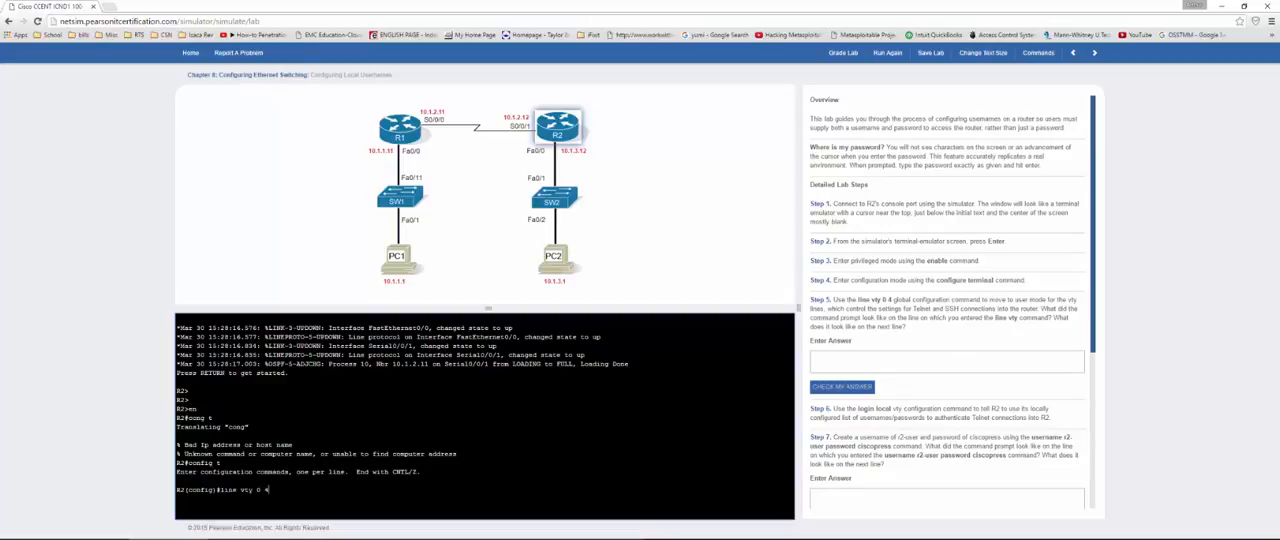
pyautogui.write('0 4')
pyautogui.press('Return')
# Step: Answer the Step 5 prompt question with R2(config-line)# copied from the console and check the answer
pyautogui.moveTo(241, 499); pyautogui.dragTo(175, 500)
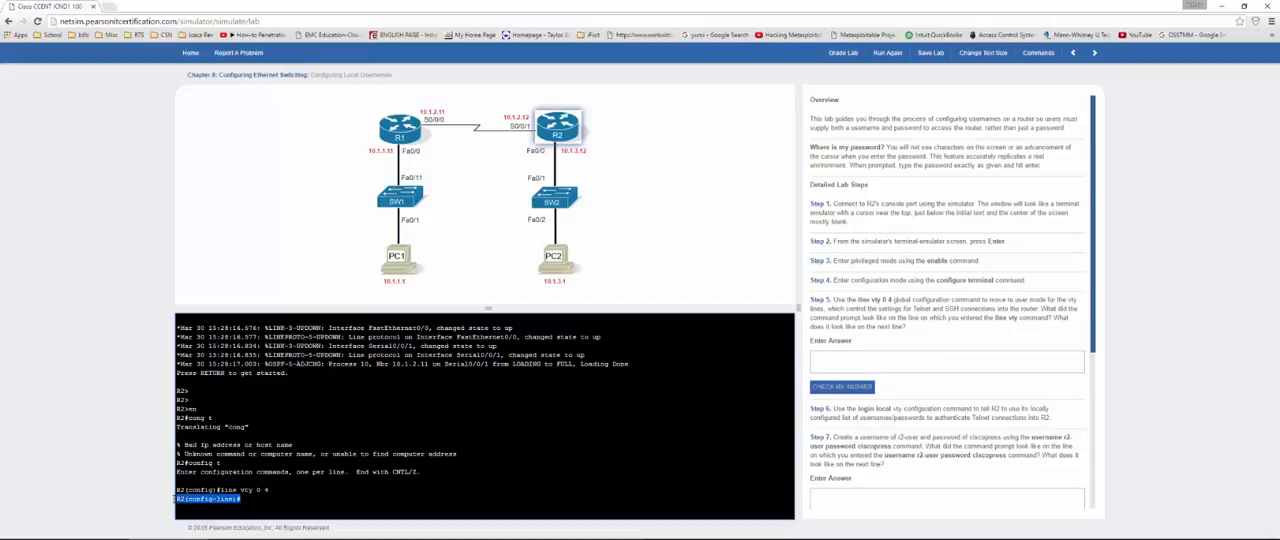
pyautogui.click(845, 360)
pyautogui.write('R2(config-line)#')
pyautogui.click(840, 387)
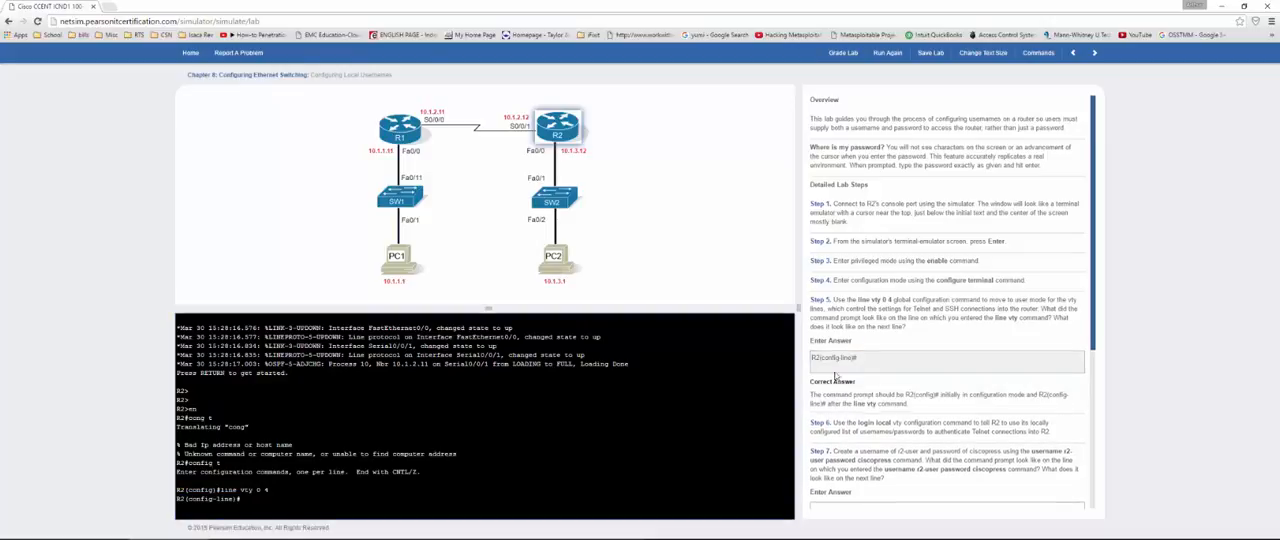
# Step: Exit vty line configuration on R2 and create the local username r2-user with the lab's account password
pyautogui.scroll(-2, 837, 370)
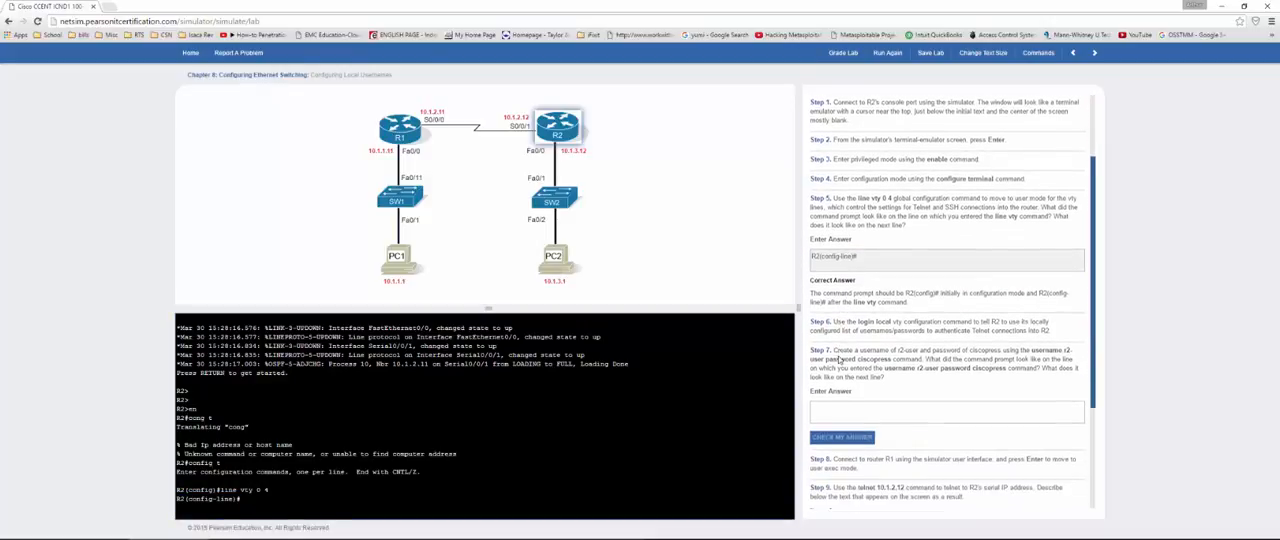
pyautogui.scroll(-2, 838, 358)
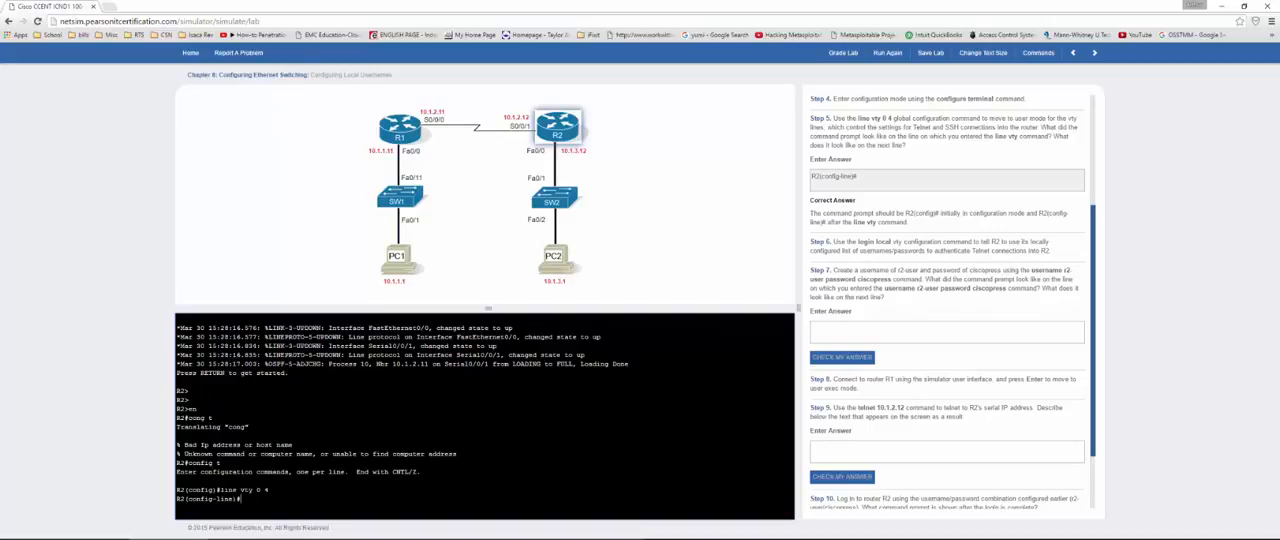
pyautogui.write('exit')
pyautogui.press('Return')
pyautogui.write('username r2-user password')
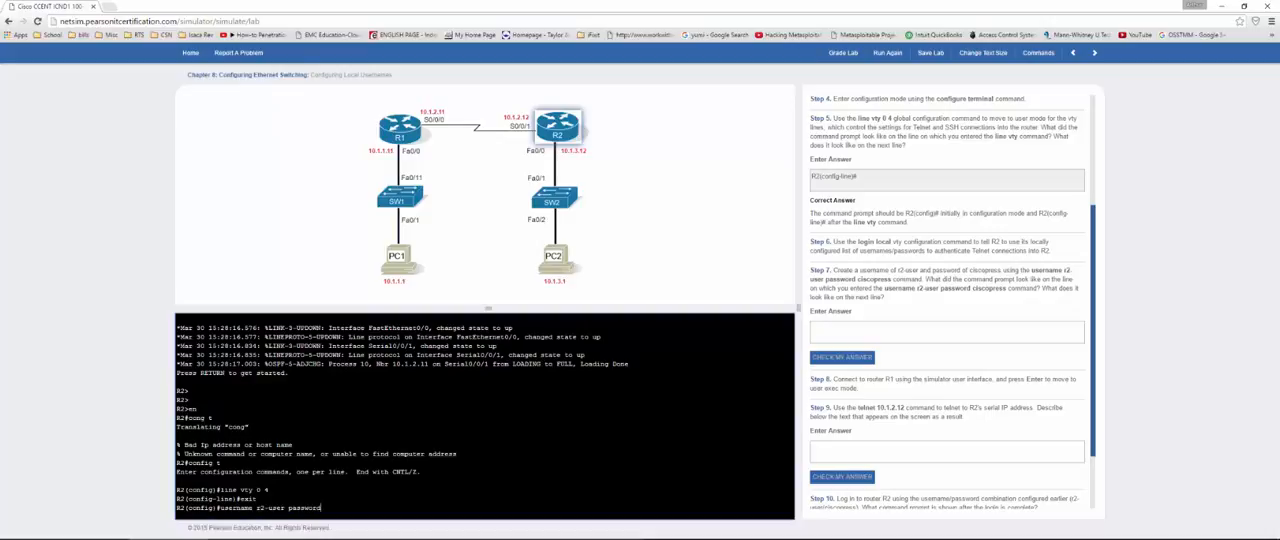
pyautogui.write(' ciscopress')
pyautogui.press('Return')
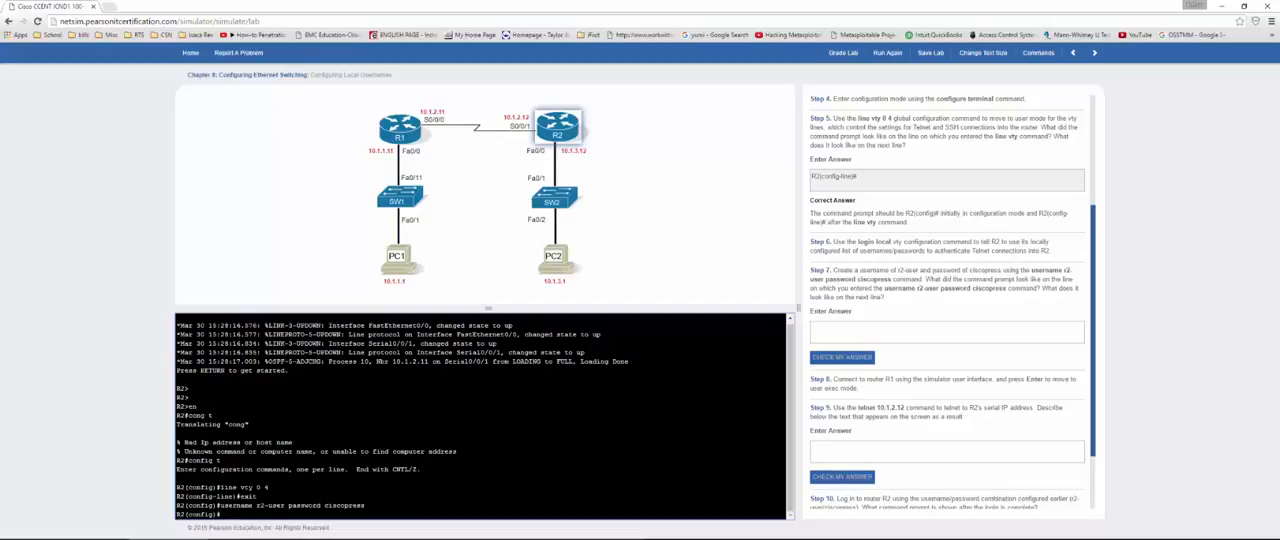
# Step: Answer the Step 7 prompt question with R2(config)# copied from the console and check the answer
pyautogui.moveTo(222, 514); pyautogui.dragTo(172, 513)
pyautogui.click(858, 333)
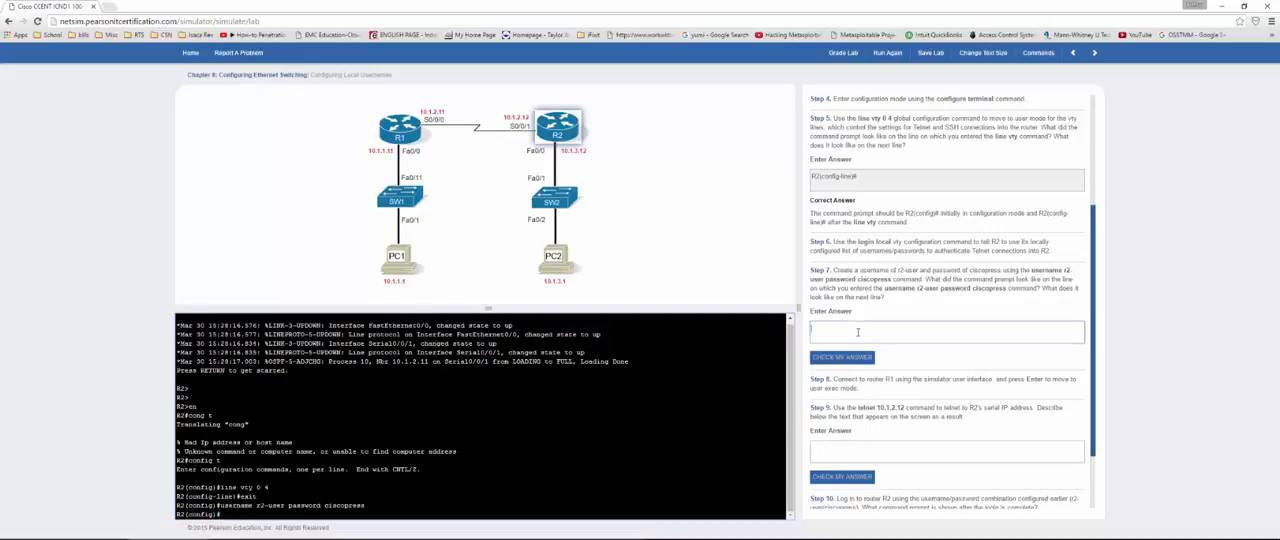
pyautogui.write('R2(config)#')
pyautogui.click(842, 357)
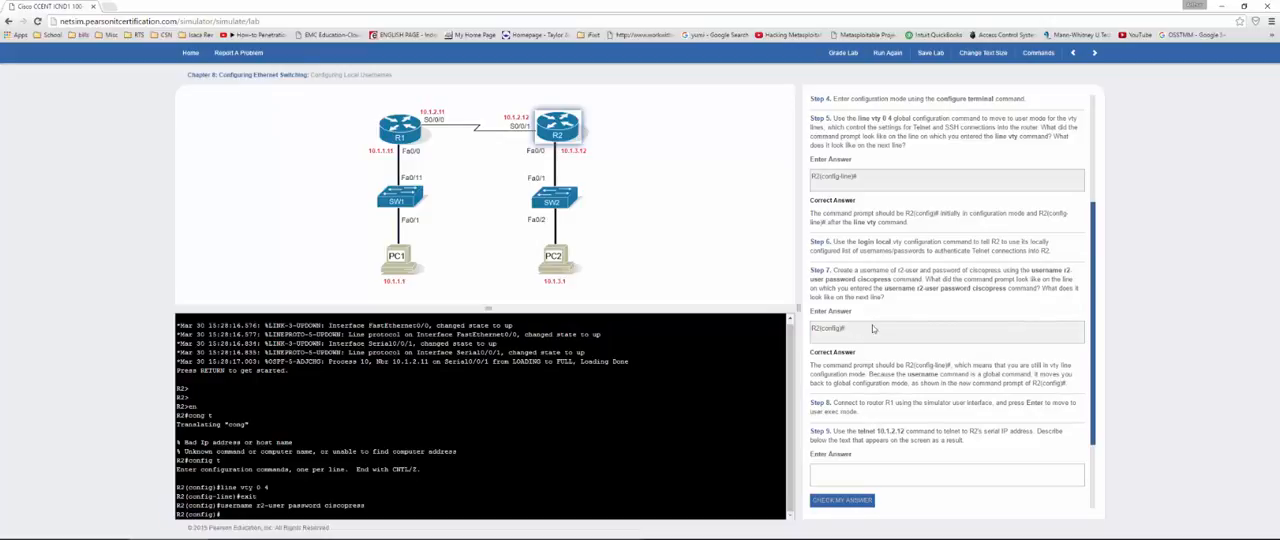
pyautogui.scroll(-1, 883, 325)
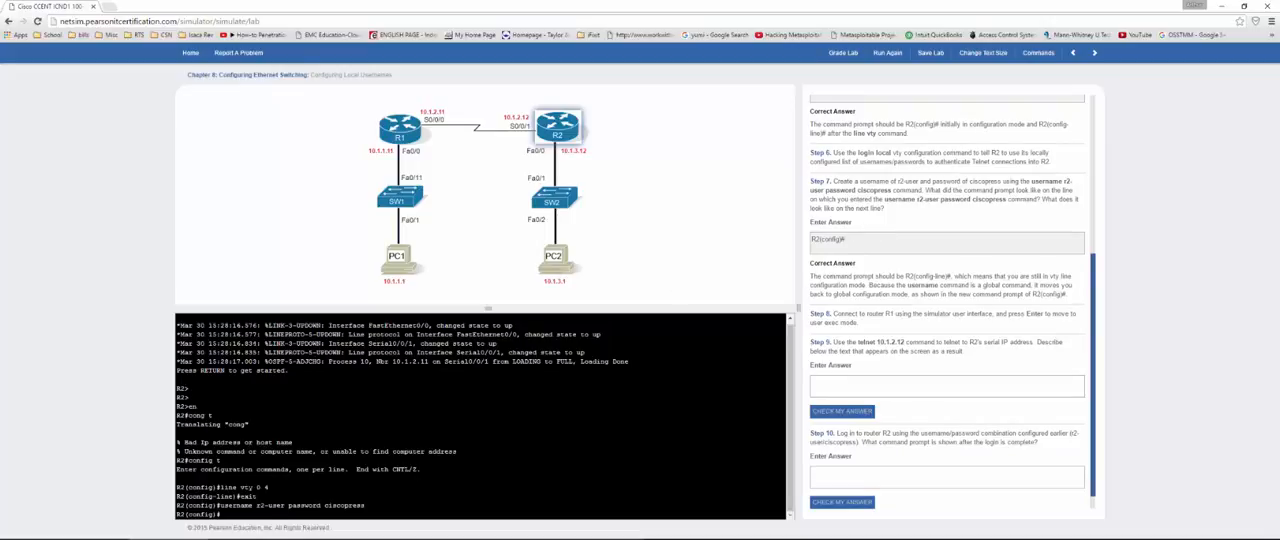
pyautogui.moveTo(256, 496); pyautogui.dragTo(177, 496)
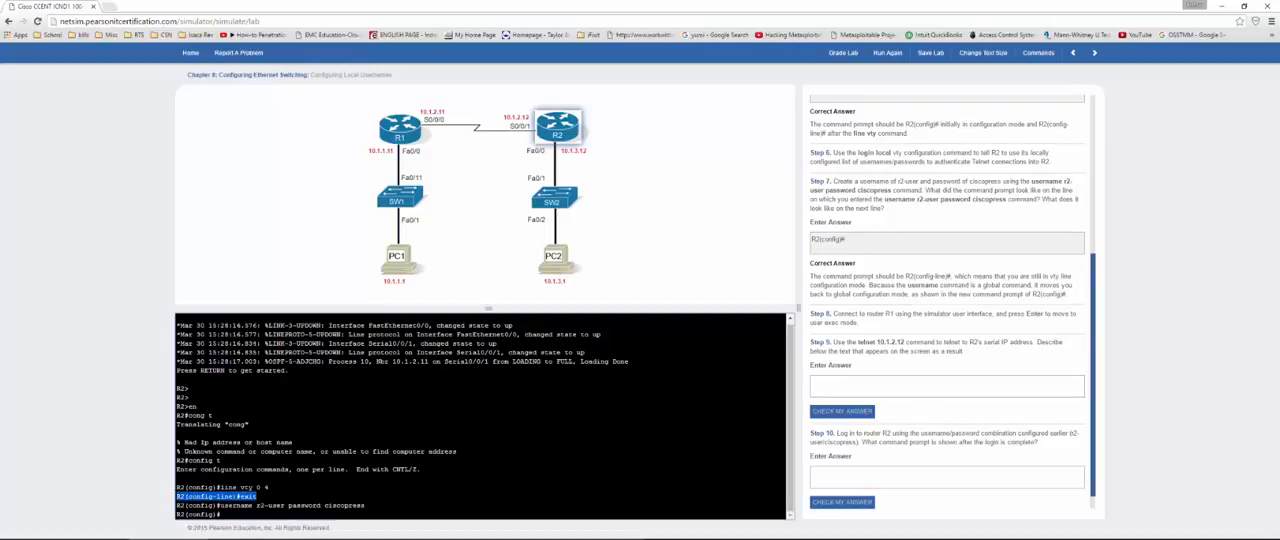
pyautogui.moveTo(228, 505); pyautogui.dragTo(364, 505)
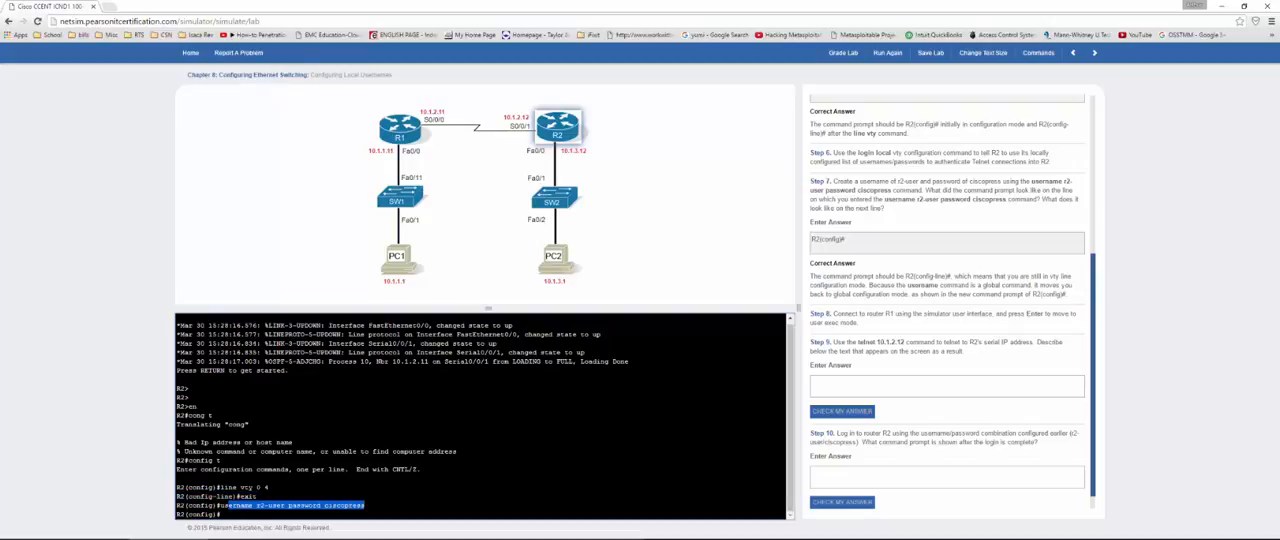
pyautogui.click(365, 505)
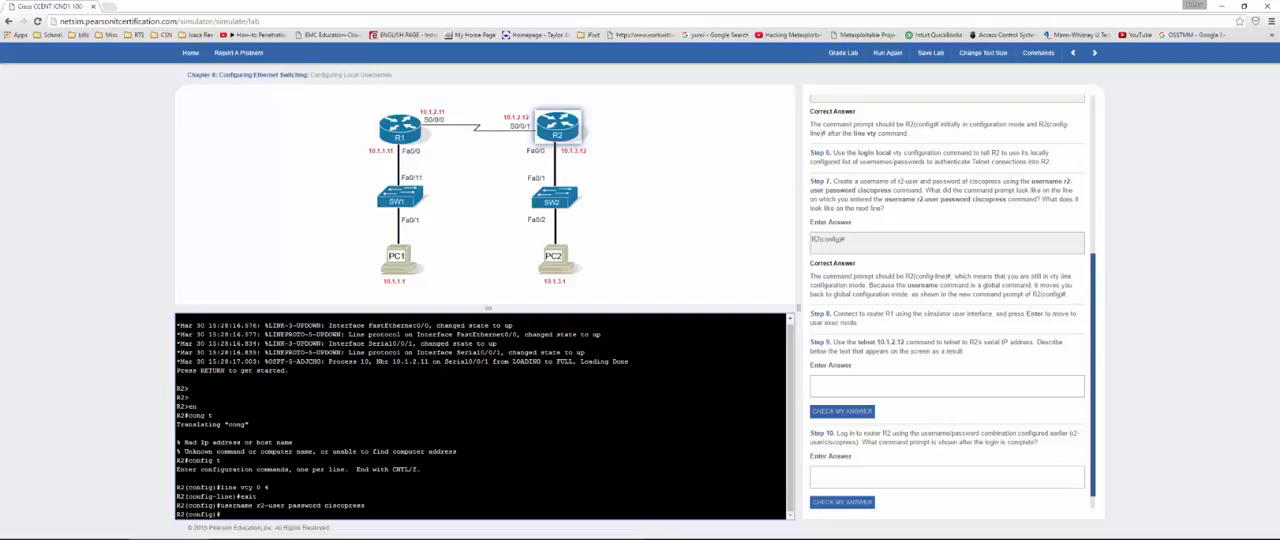
pyautogui.moveTo(224, 505); pyautogui.dragTo(365, 505)
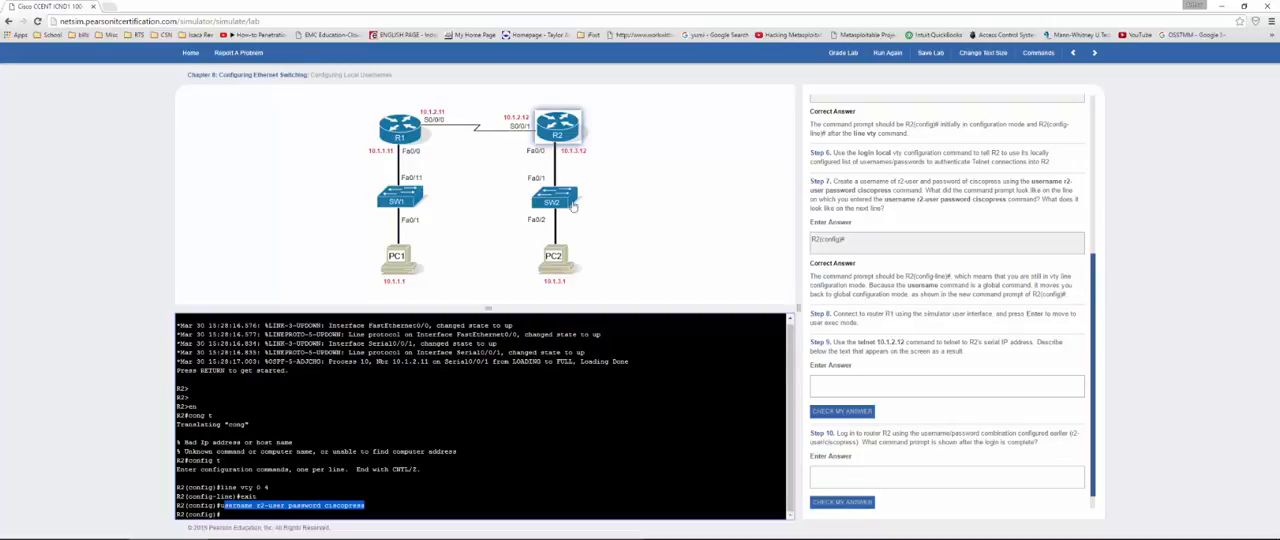
# Step: Connect to R1's console and telnet to R2's serial IP address 10.1.2.12
pyautogui.click(386, 148)
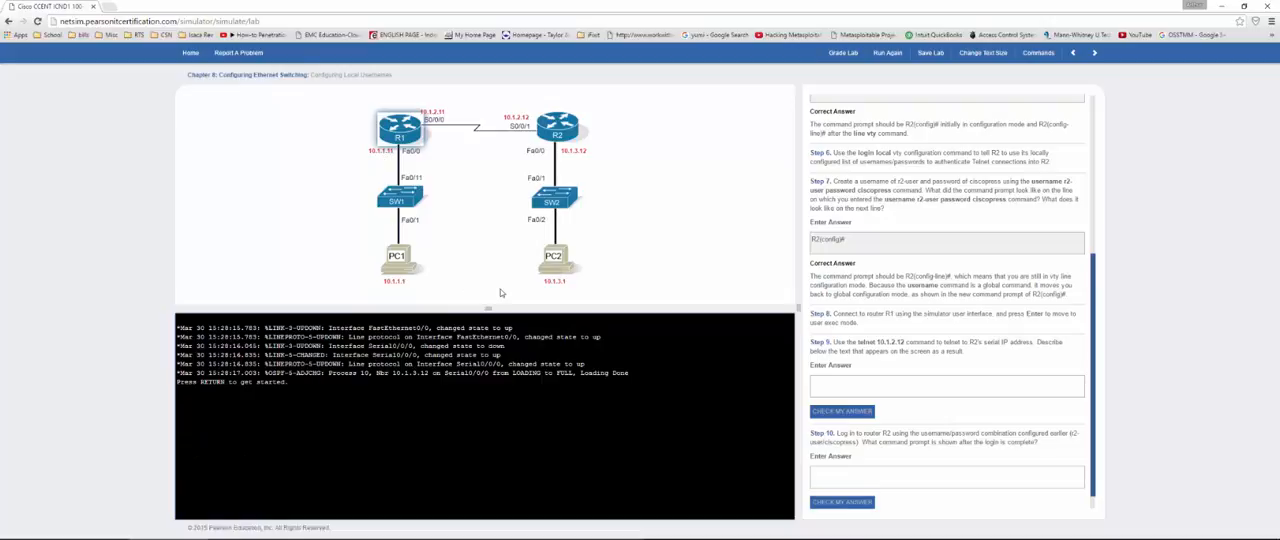
pyautogui.press('Return')
pyautogui.press('Return')
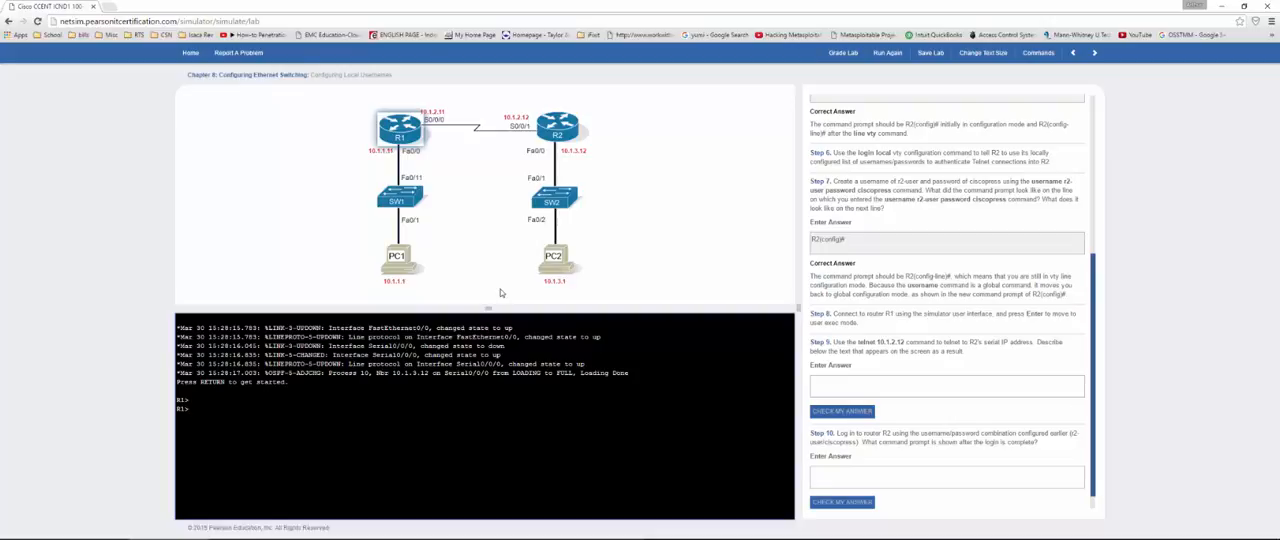
pyautogui.write('telnet 10.1.2.12')
pyautogui.press('Return')
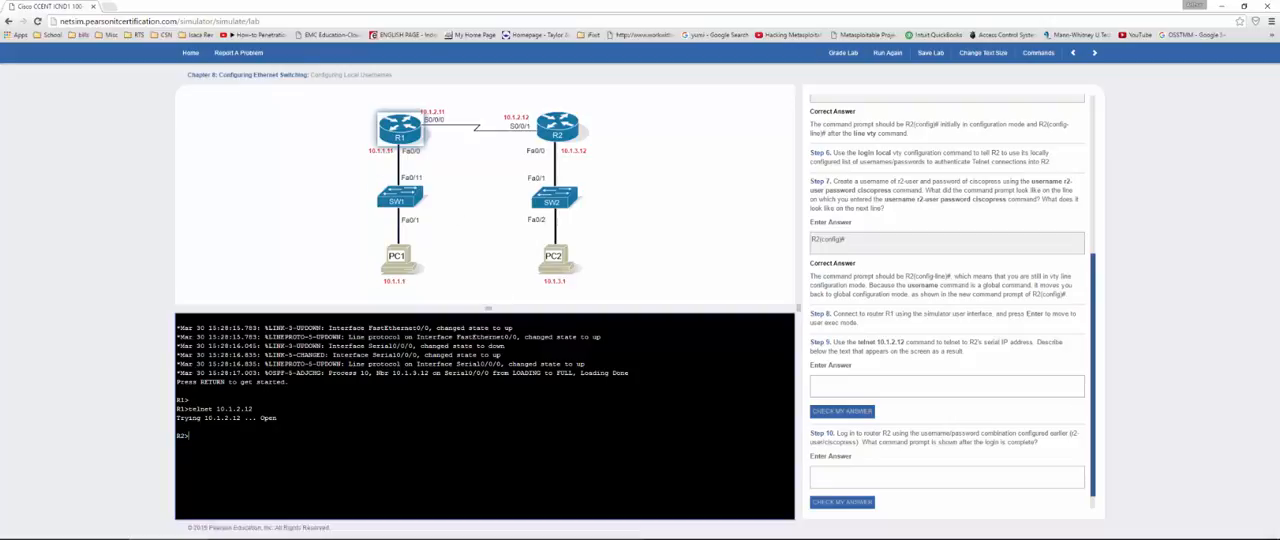
# Step: Answer the Step 9 question about the telnet output with "R2>" and check the answer
pyautogui.click(847, 393)
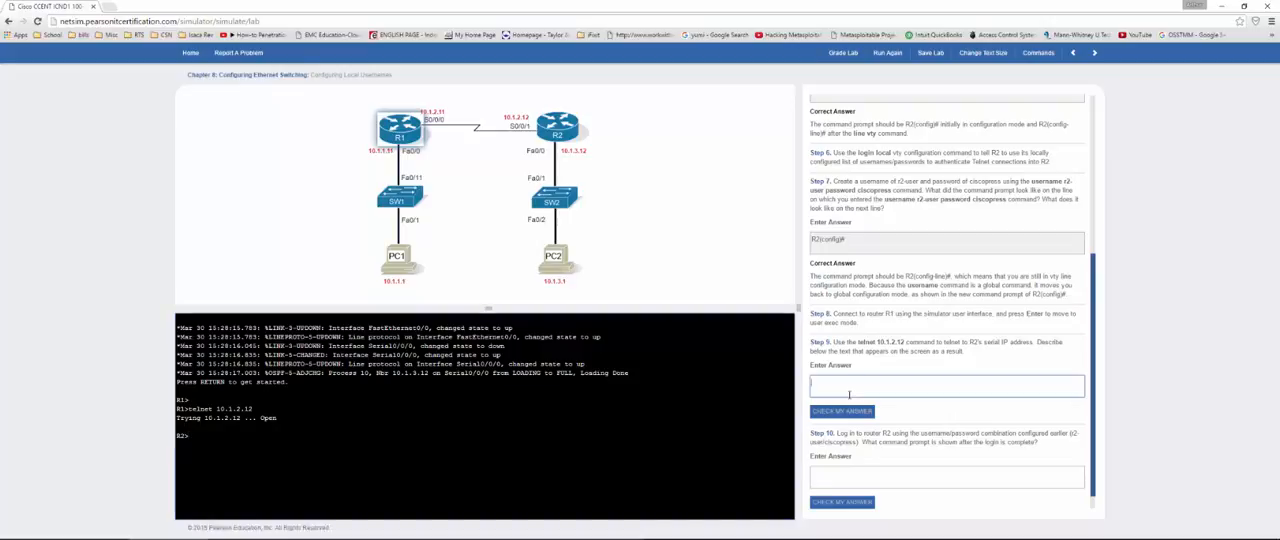
pyautogui.write('R')
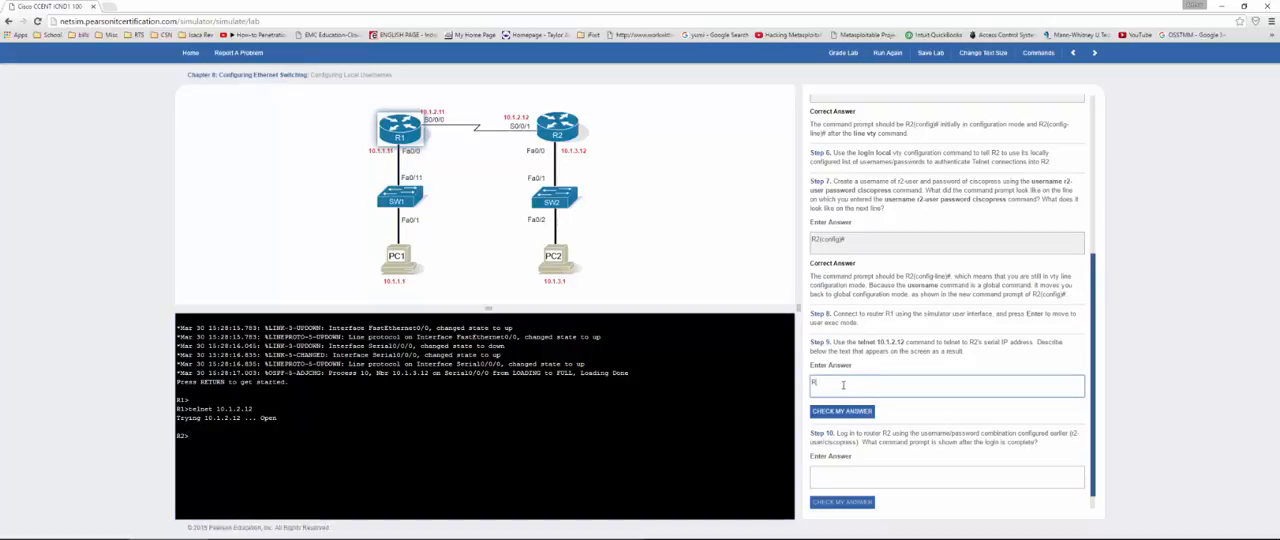
pyautogui.write('2>')
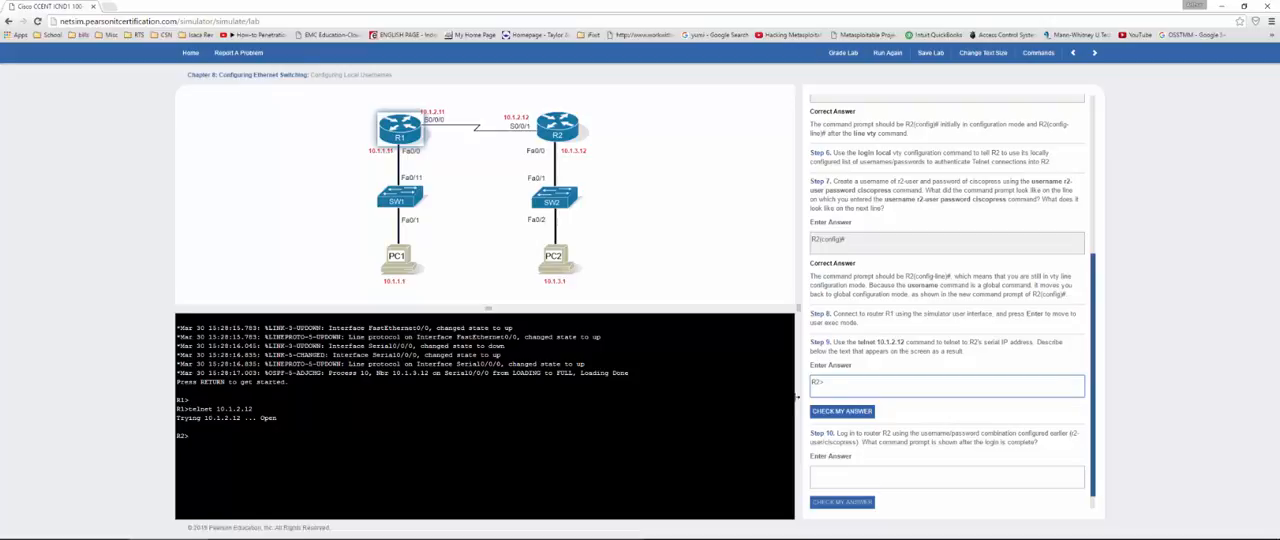
pyautogui.click(833, 413)
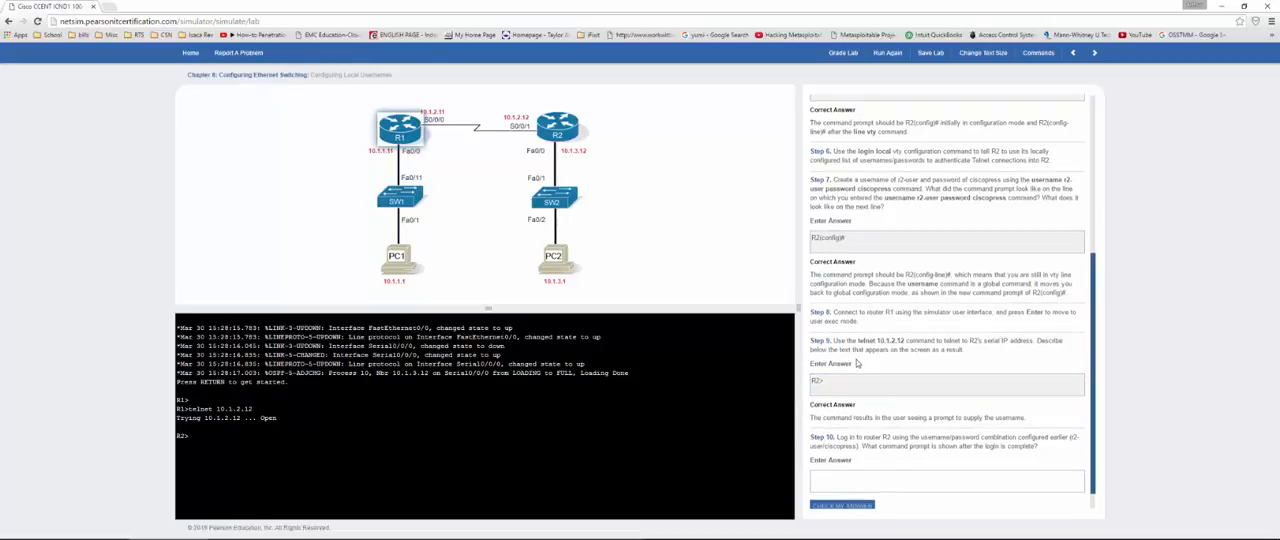
# Step: End the telnet session on R1 and reenter vty line configuration on R2 with line vty 0 4
pyautogui.scroll(-1, 856, 363)
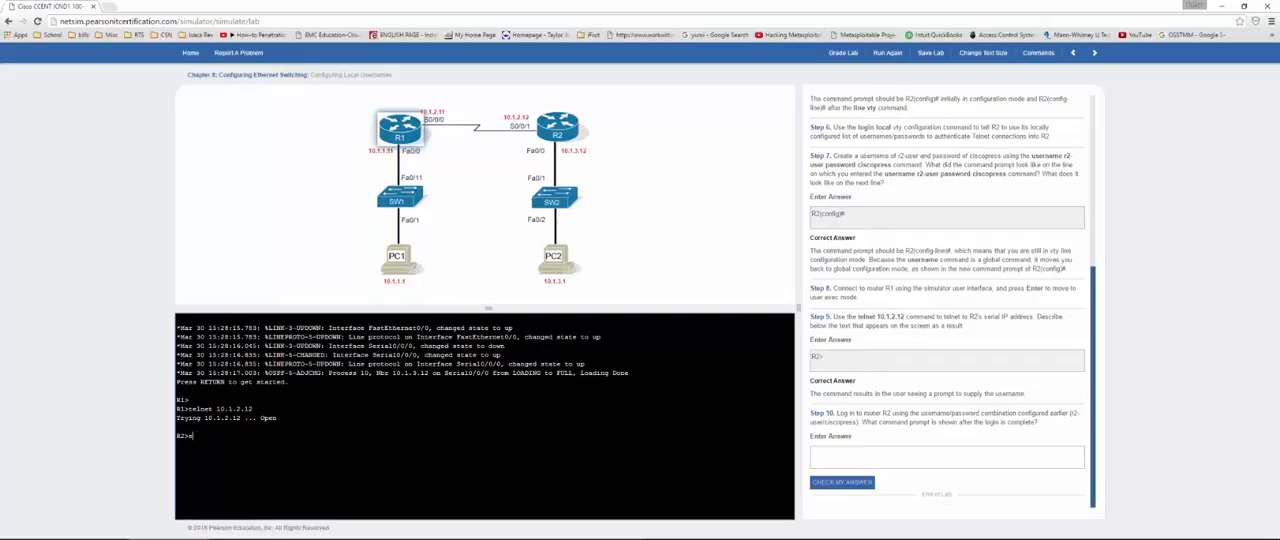
pyautogui.press('Return')
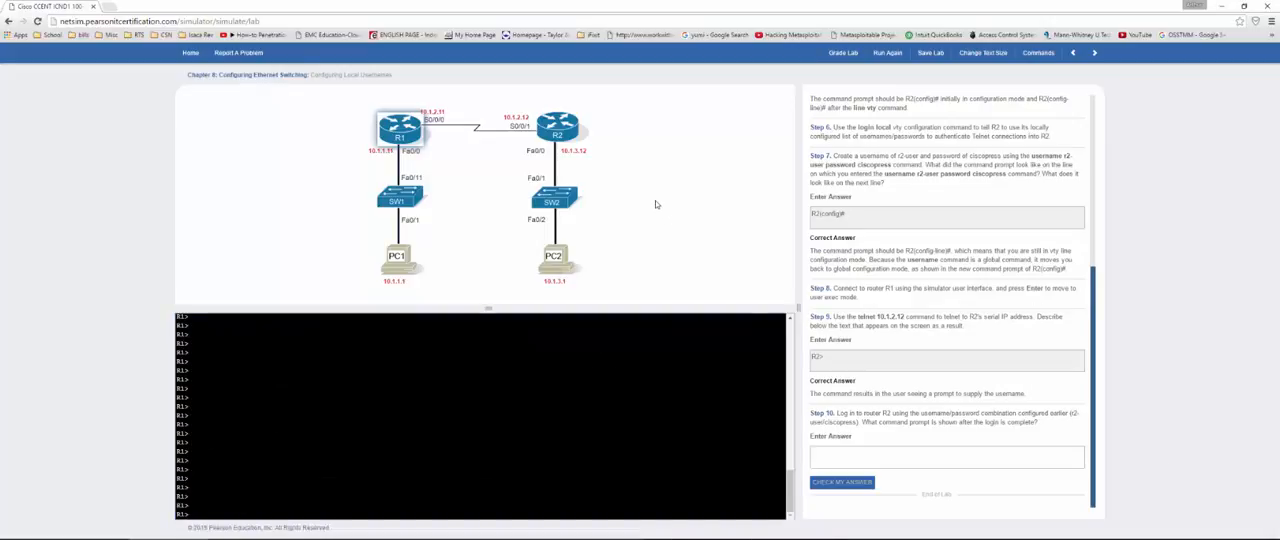
pyautogui.click(555, 132)
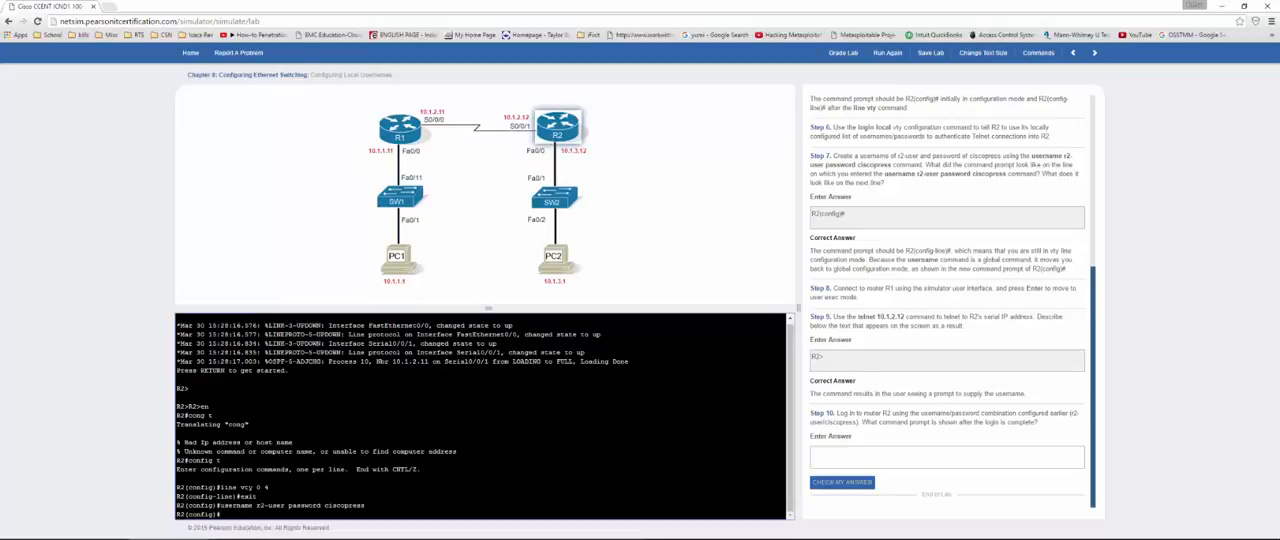
pyautogui.write('ine vty 0 4')
pyautogui.press('Return')
pyautogui.write('line vty 0')
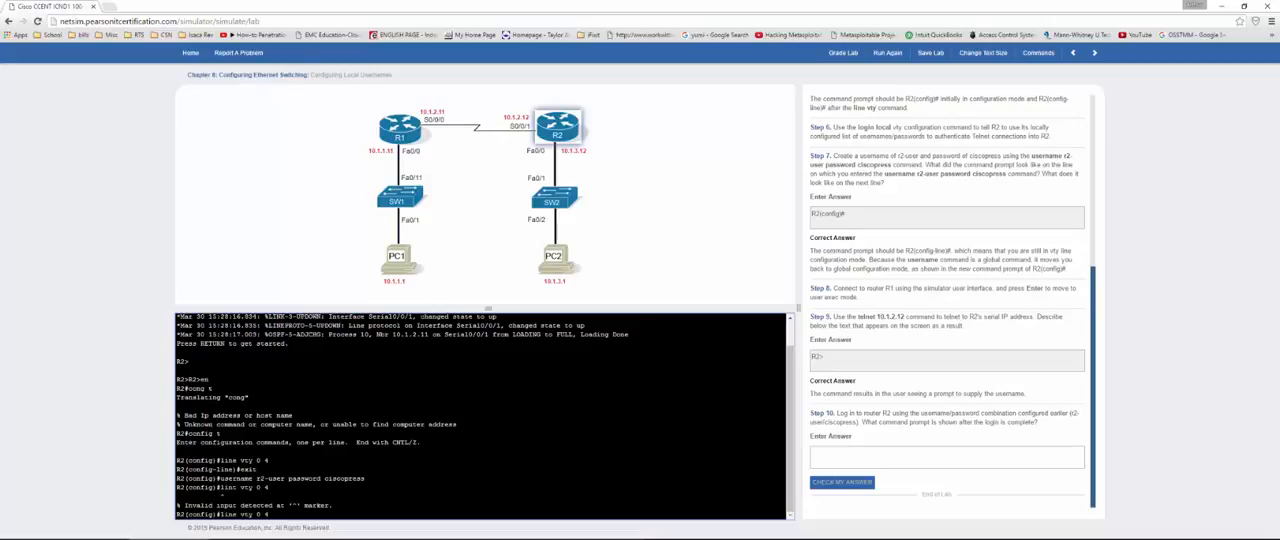
pyautogui.write(' 4')
pyautogui.press('Return')
pyautogui.press('Return')
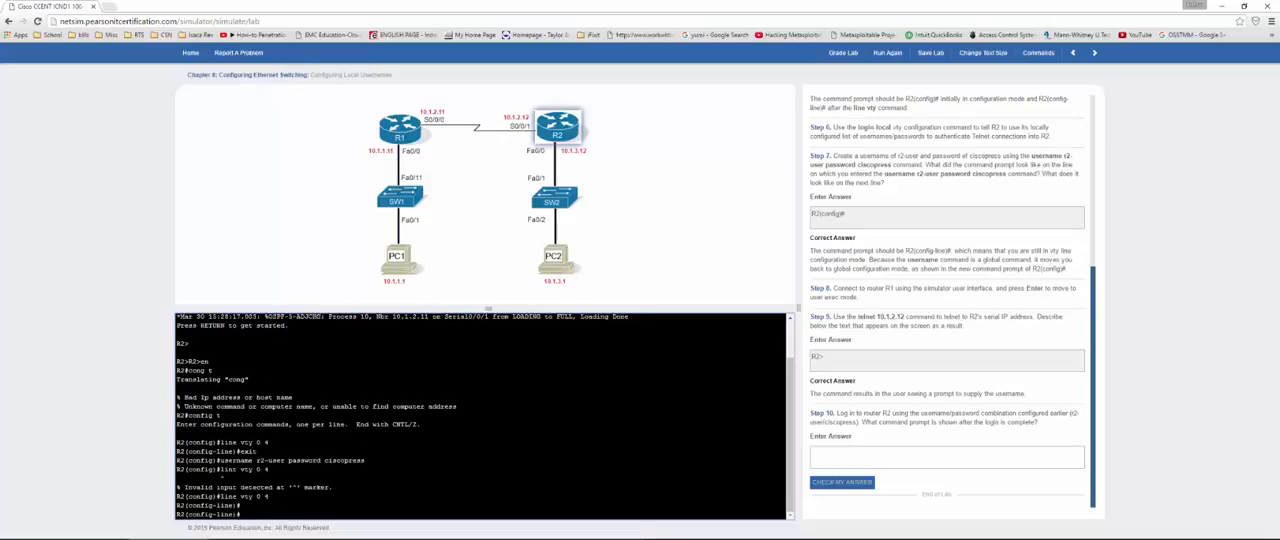
# Step: Set R2's vty lines to authenticate against the local user list with the login local command
pyautogui.write('login local')
pyautogui.press('Return')
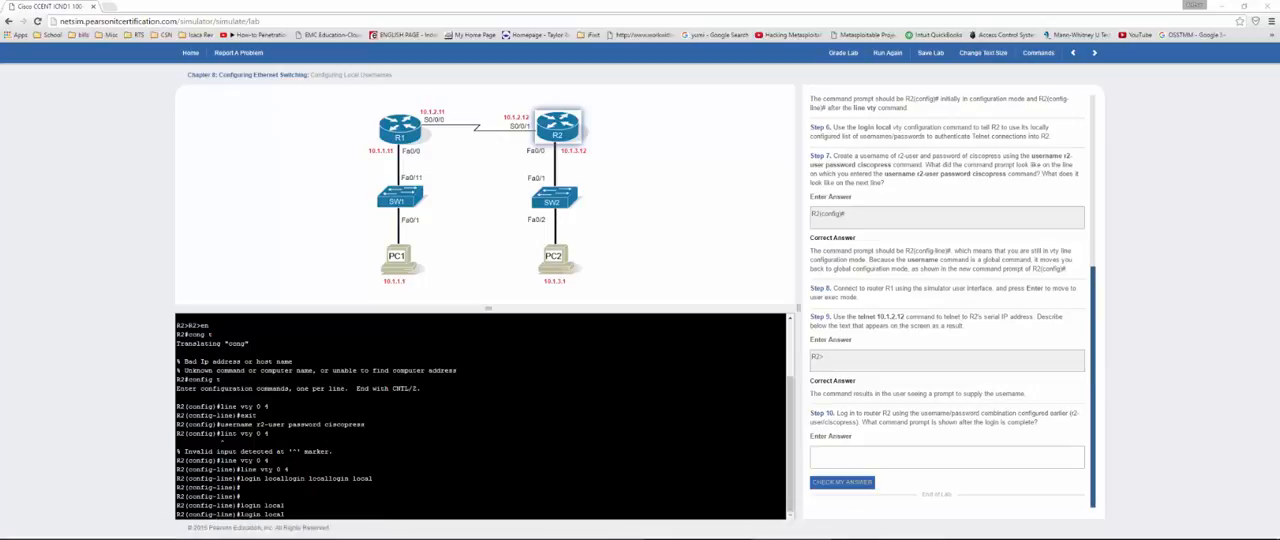
pyautogui.moveTo(375, 478); pyautogui.dragTo(240, 505)
pyautogui.click(285, 514)
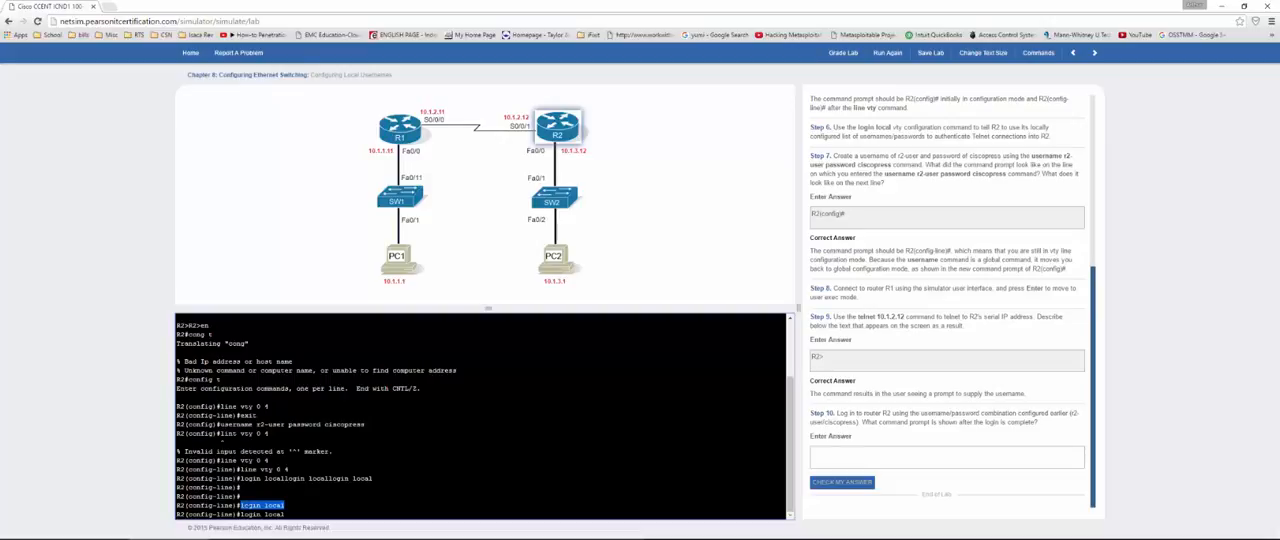
pyautogui.doubleClick(250, 505)
pyautogui.click(286, 505)
pyautogui.doubleClick(274, 505)
pyautogui.moveTo(264, 505); pyautogui.dragTo(240, 505)
# Step: Switch to R1's console and open a telnet connection to R2 at 10.1.2.12
pyautogui.click(393, 136)
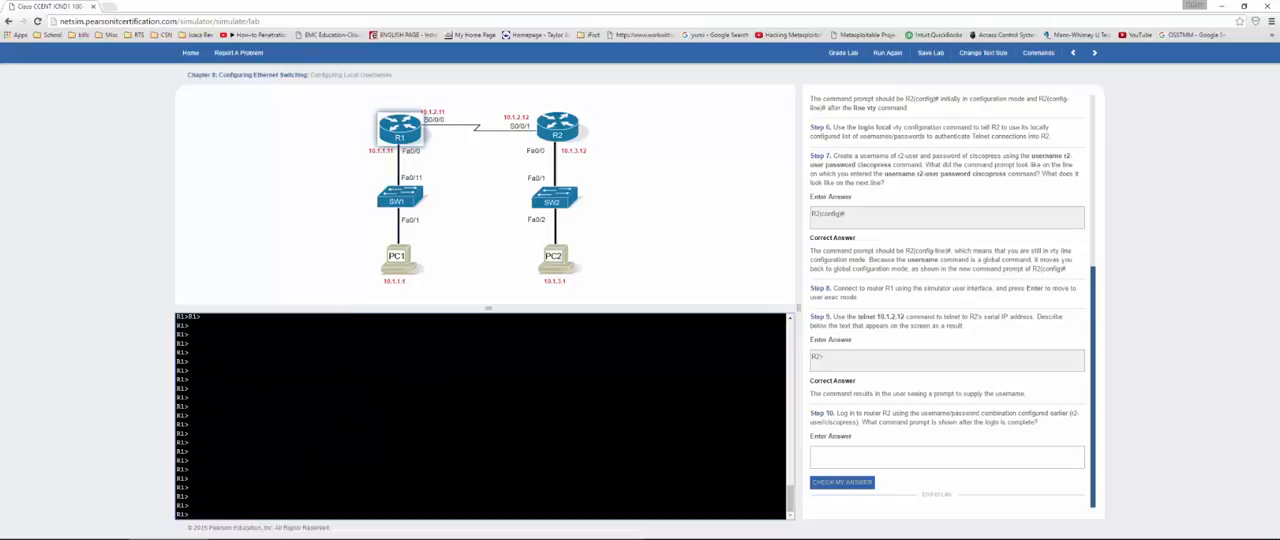
pyautogui.write('telnet 10.1.2.12')
pyautogui.press('Return')
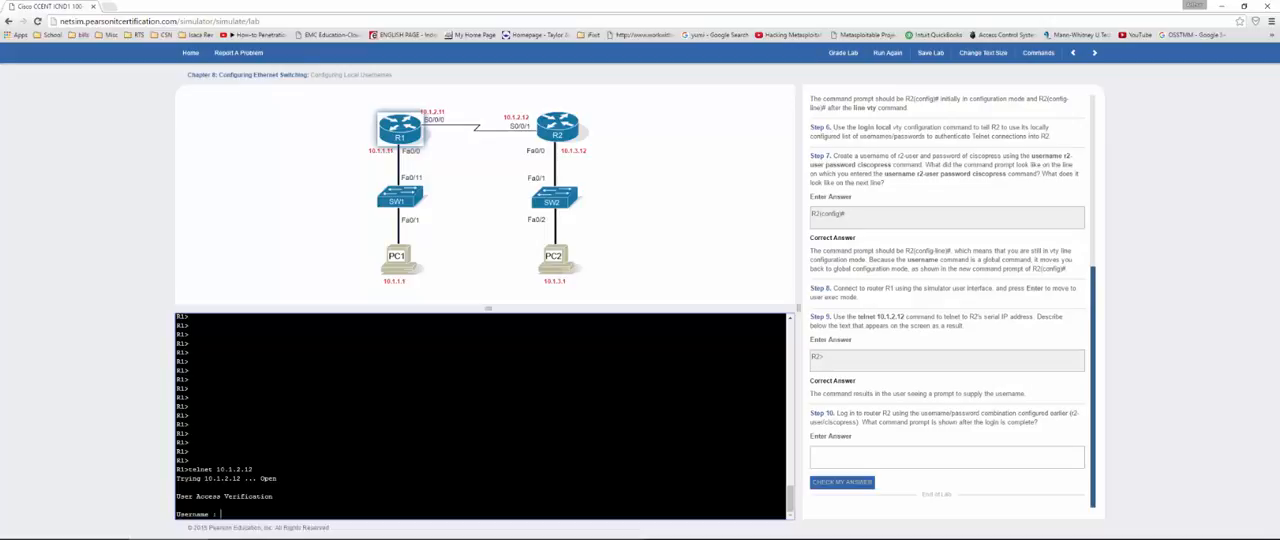
# Step: Answer the Step 10 question about the prompt after login with "yes" and check the answer
pyautogui.click(944, 461)
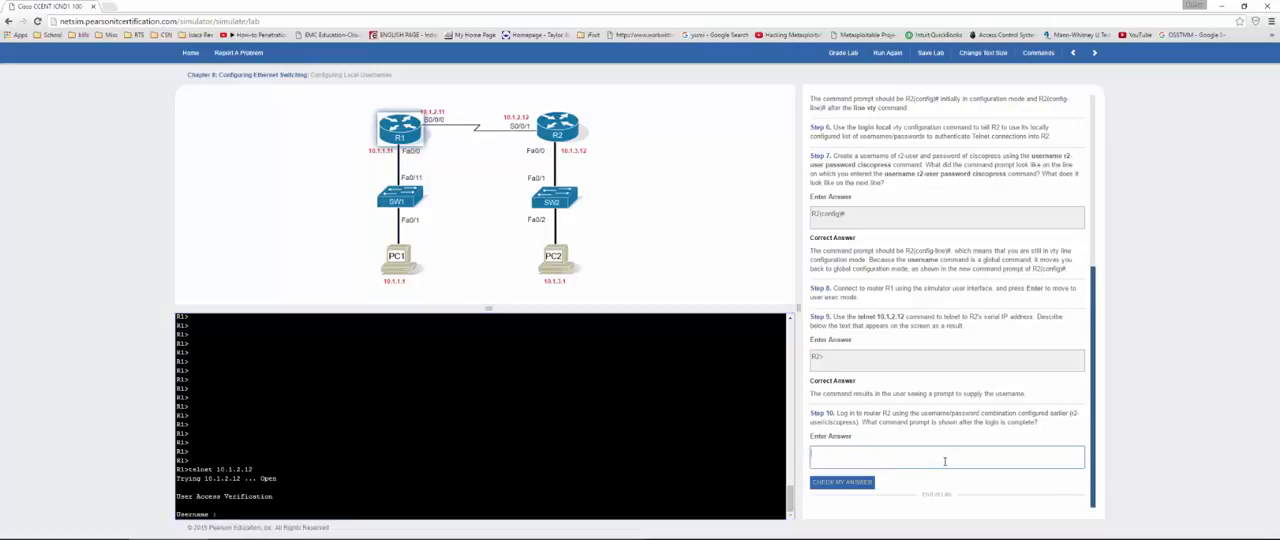
pyautogui.write('yes')
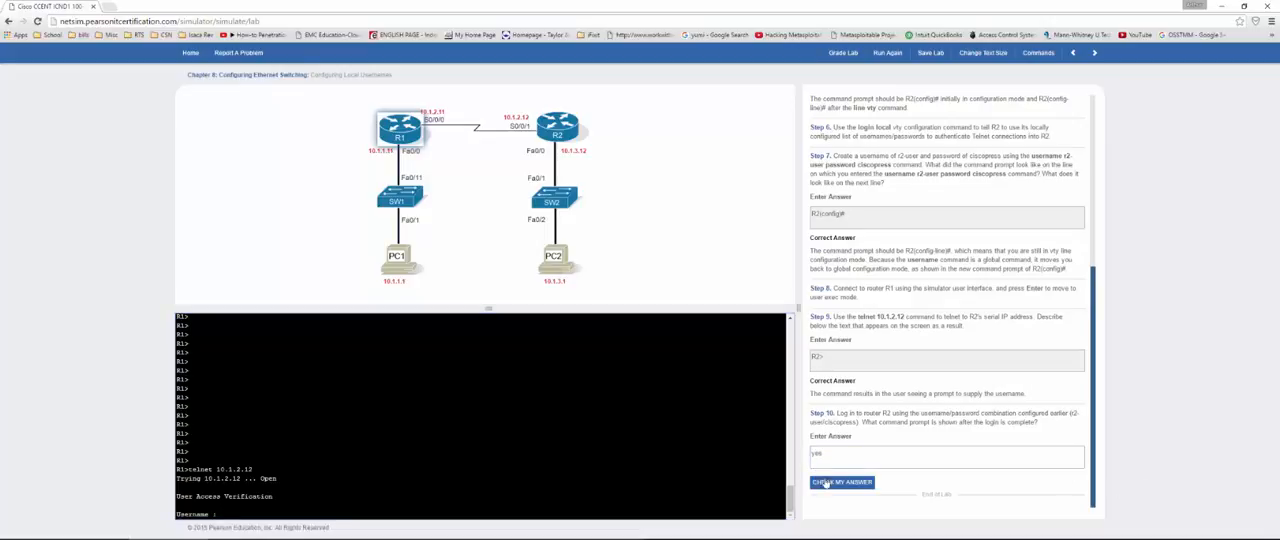
pyautogui.click(825, 482)
pyautogui.scroll(-1, 887, 447)
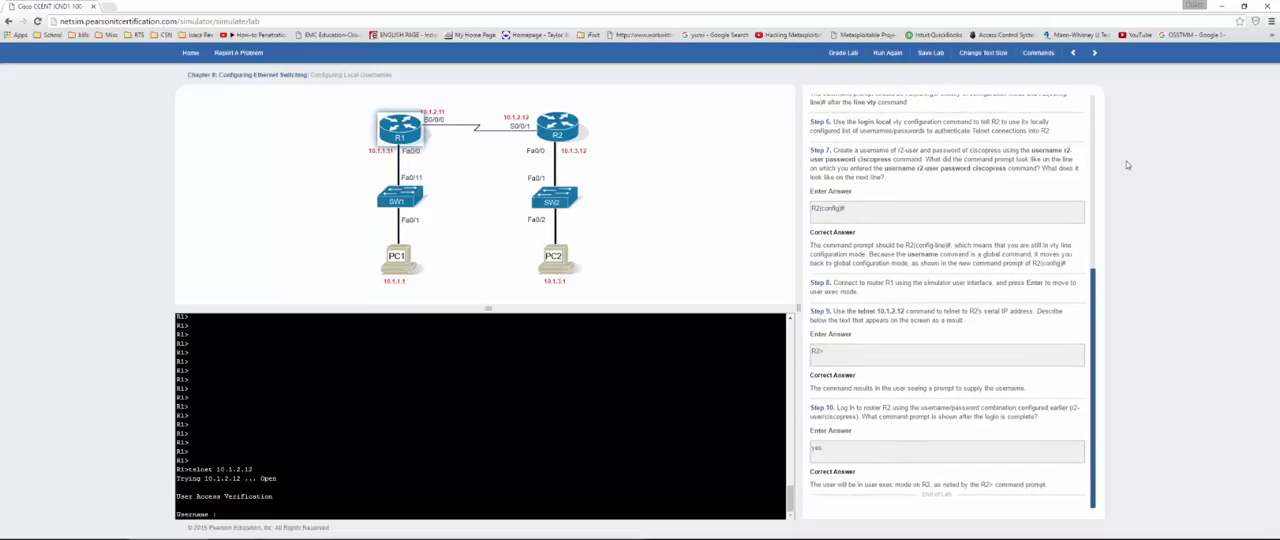
# Step: Grade the Configuring Local Usernames lab and move on to the next lab
pyautogui.click(843, 55)
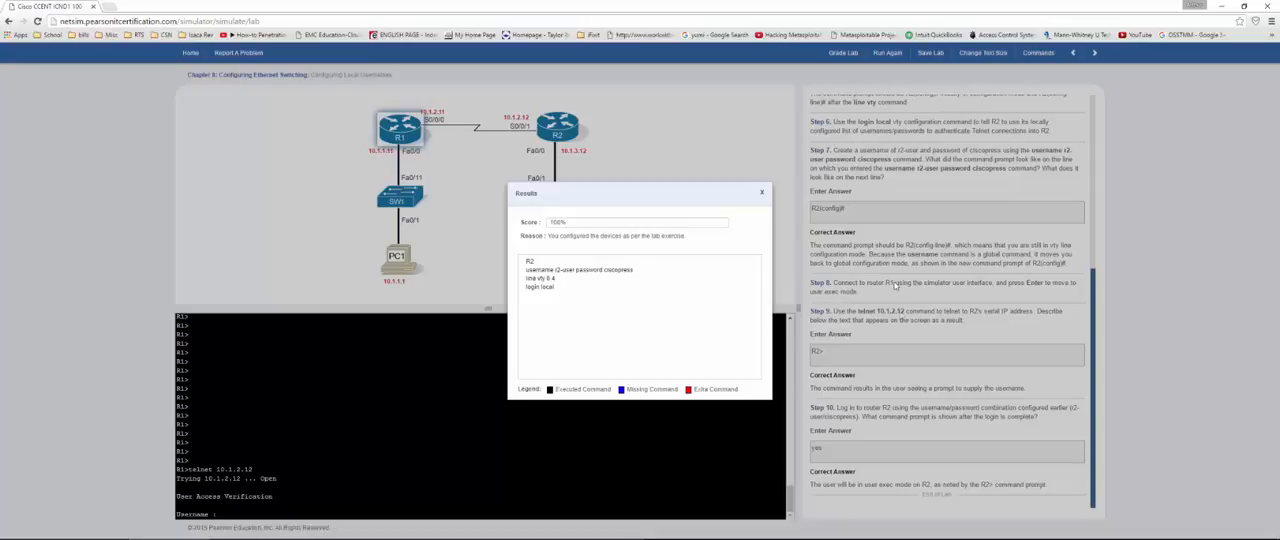
pyautogui.click(762, 192)
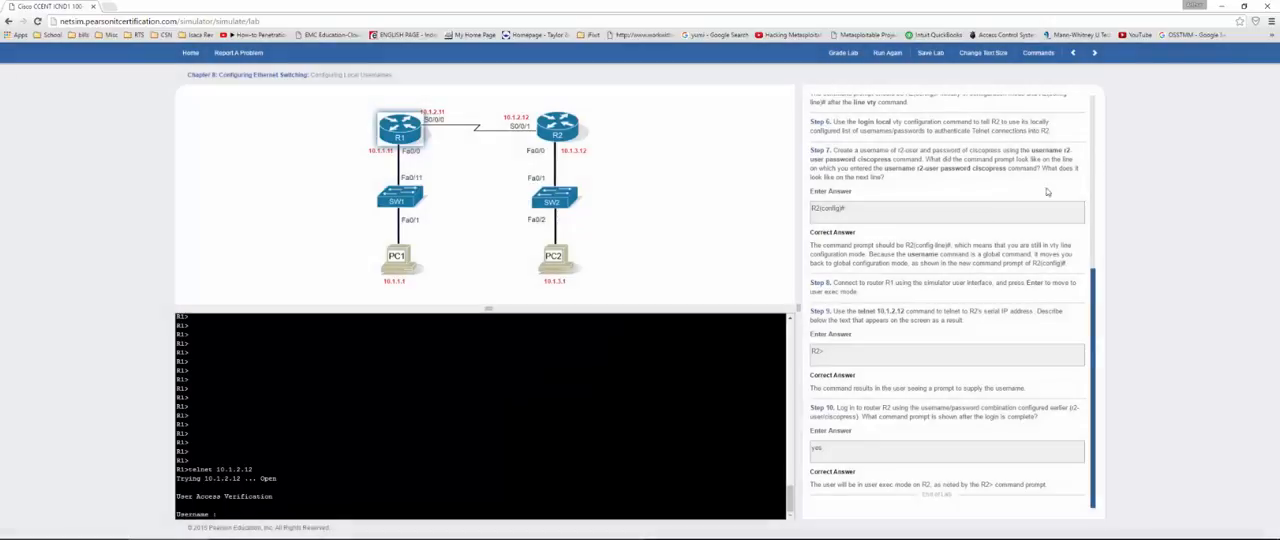
pyautogui.click(1094, 52)
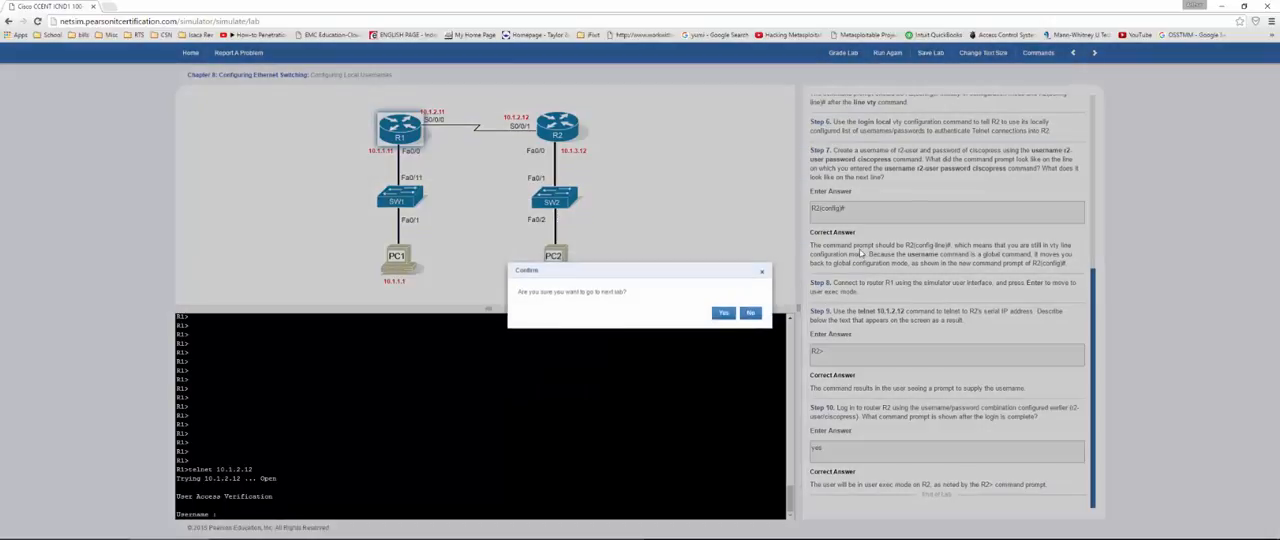
pyautogui.click(724, 313)
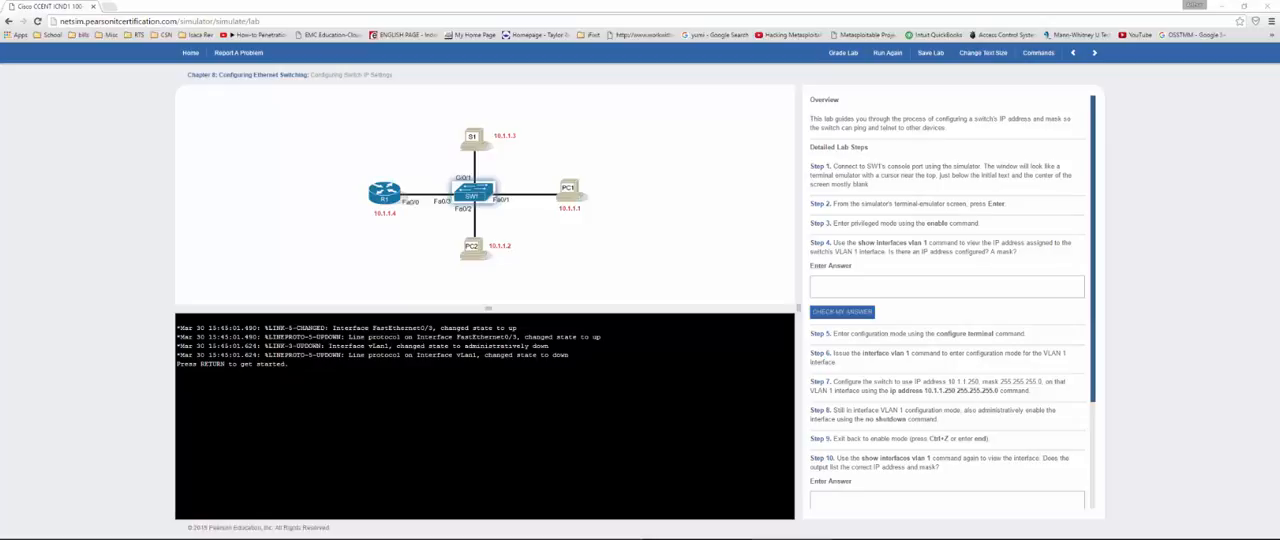
# Step: Start SW1's console session and enter privileged mode with the en command
pyautogui.click(850, 283)
pyautogui.click(540, 397)
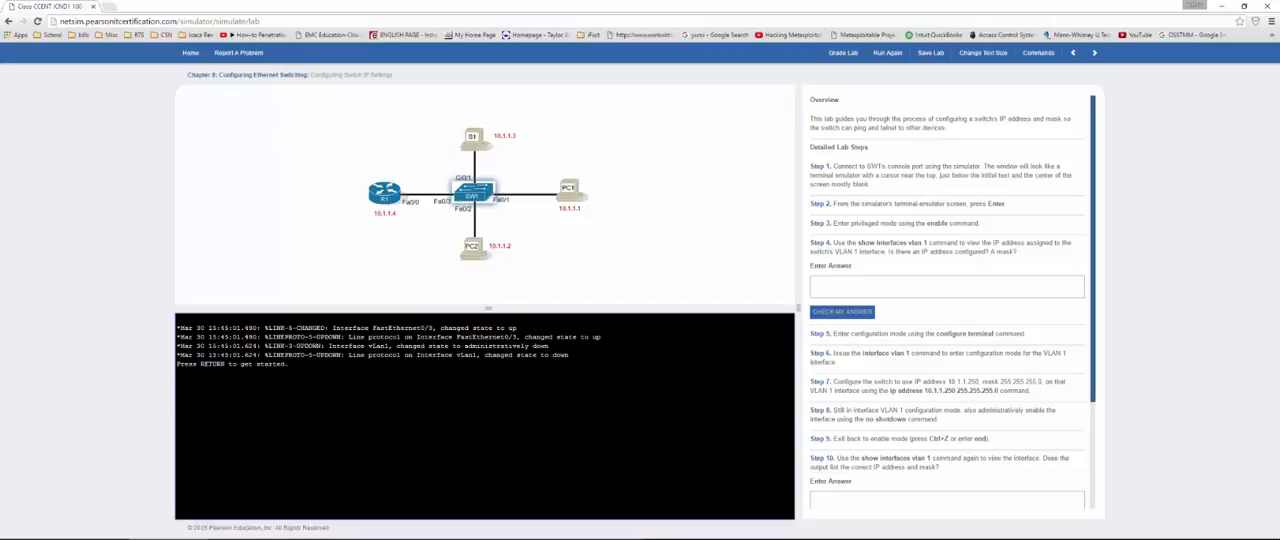
pyautogui.press('Return')
pyautogui.press('Return')
pyautogui.write('en')
# Step: Display the switch's VLAN 1 interface details with show int vlan 1 and examine the interface status and address lines
pyautogui.press('Return')
pyautogui.write('show int vlan 1')
pyautogui.press('Return')
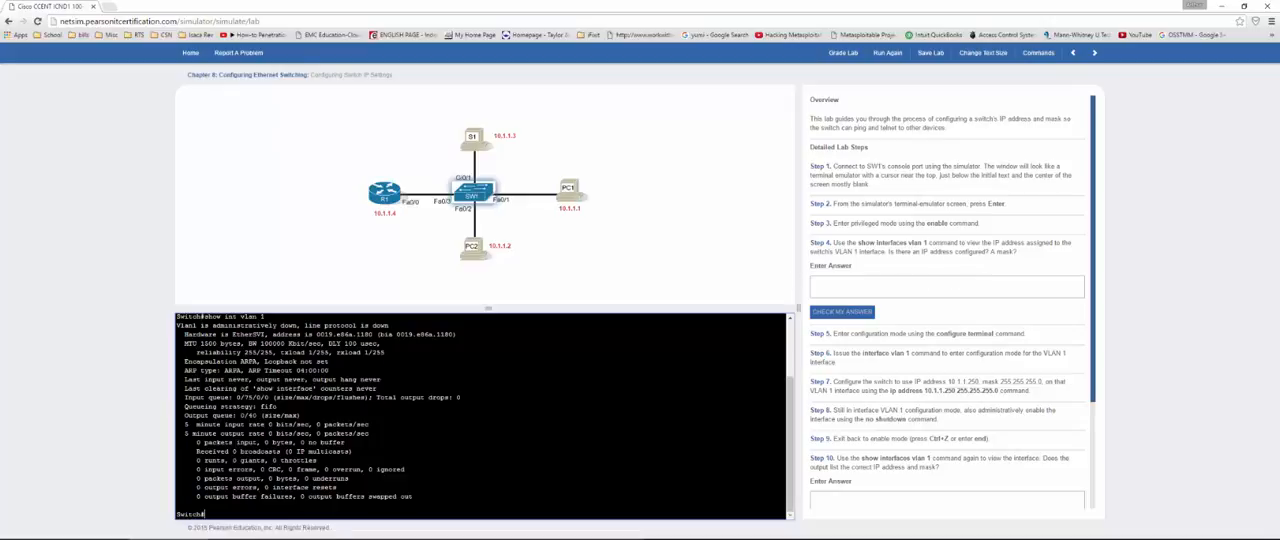
pyautogui.moveTo(281, 325); pyautogui.dragTo(373, 334)
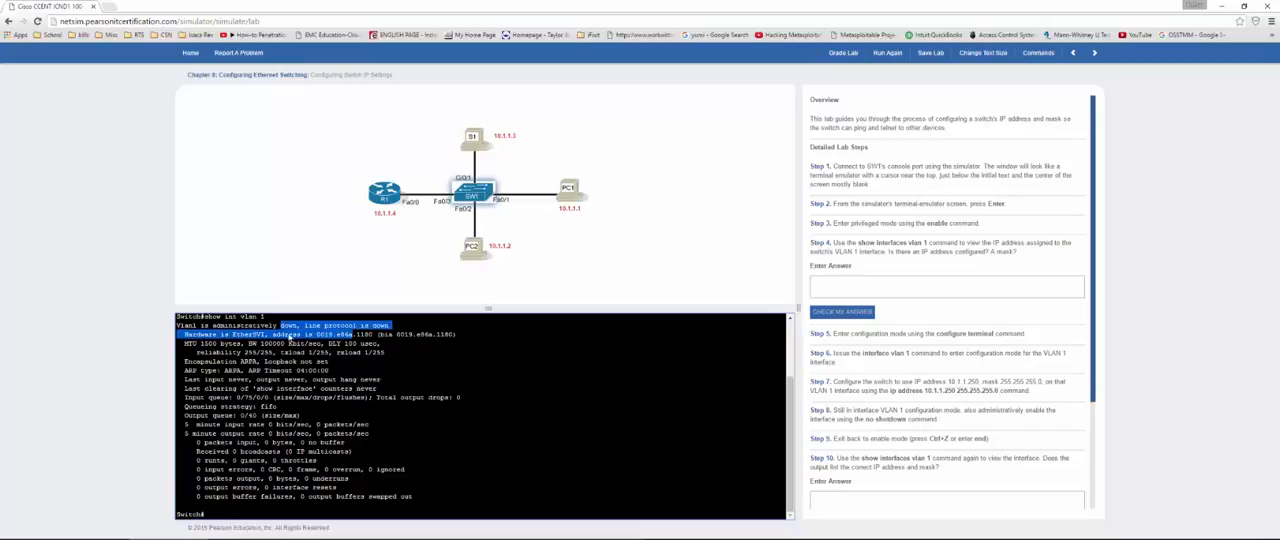
pyautogui.moveTo(290, 336); pyautogui.dragTo(347, 343)
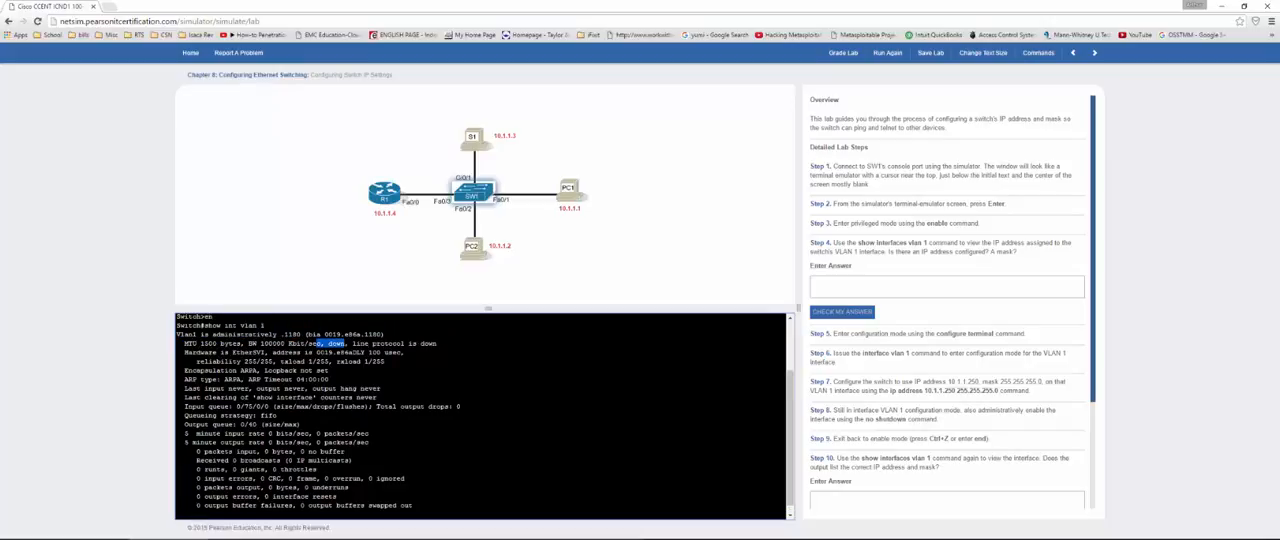
# Step: Answer the Step 4 question about a configured IP address and mask with "no" and check the answer
pyautogui.click(827, 292)
pyautogui.write('no')
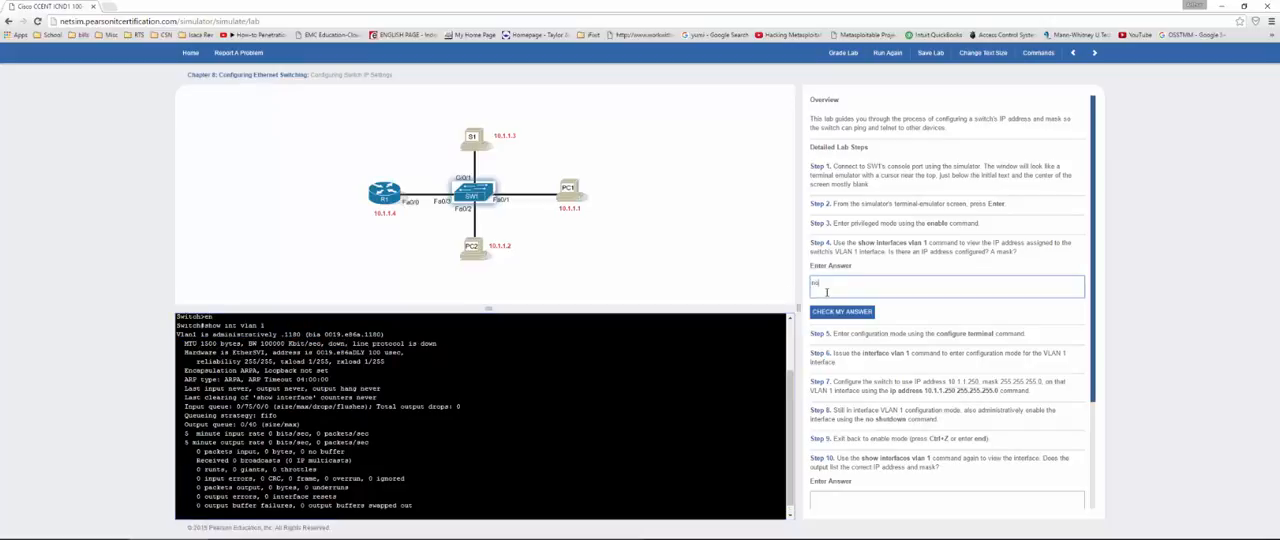
pyautogui.click(838, 311)
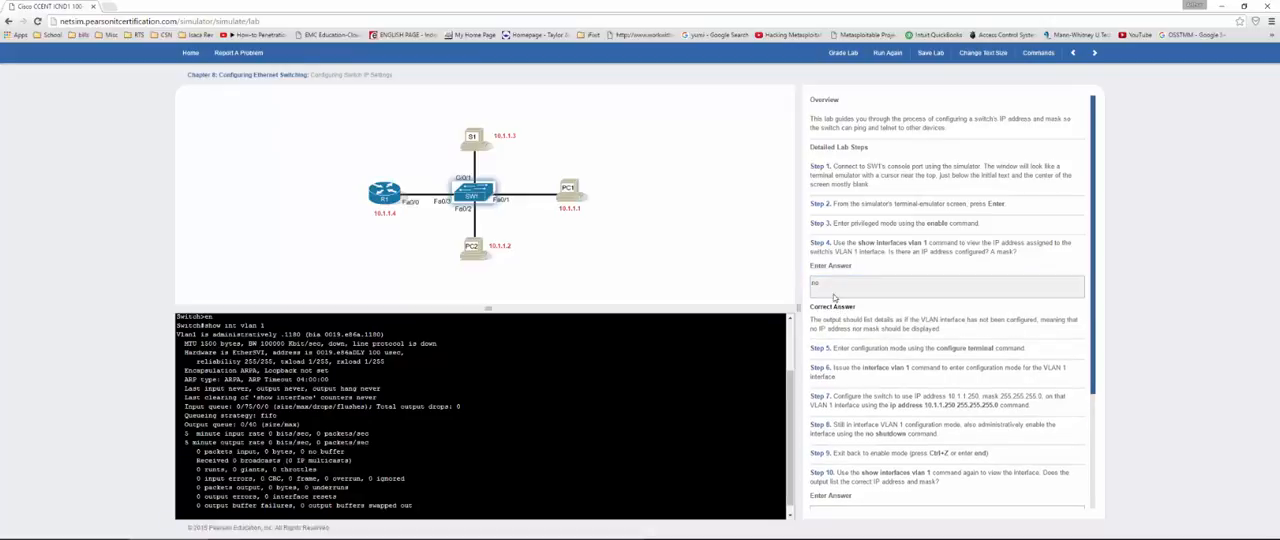
pyautogui.scroll(-3, 835, 300)
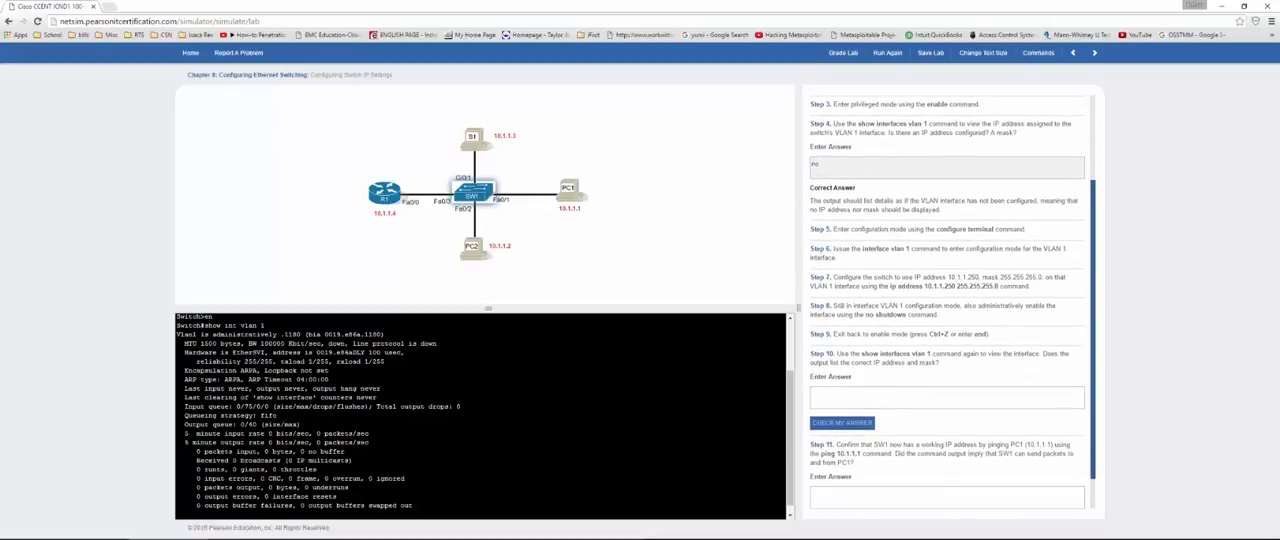
# Step: Enter configuration mode on the switch with config t and open VLAN 1 interface configuration with int vlan 1
pyautogui.press('Return')
pyautogui.press('Return')
pyautogui.press('Return')
pyautogui.press('Return')
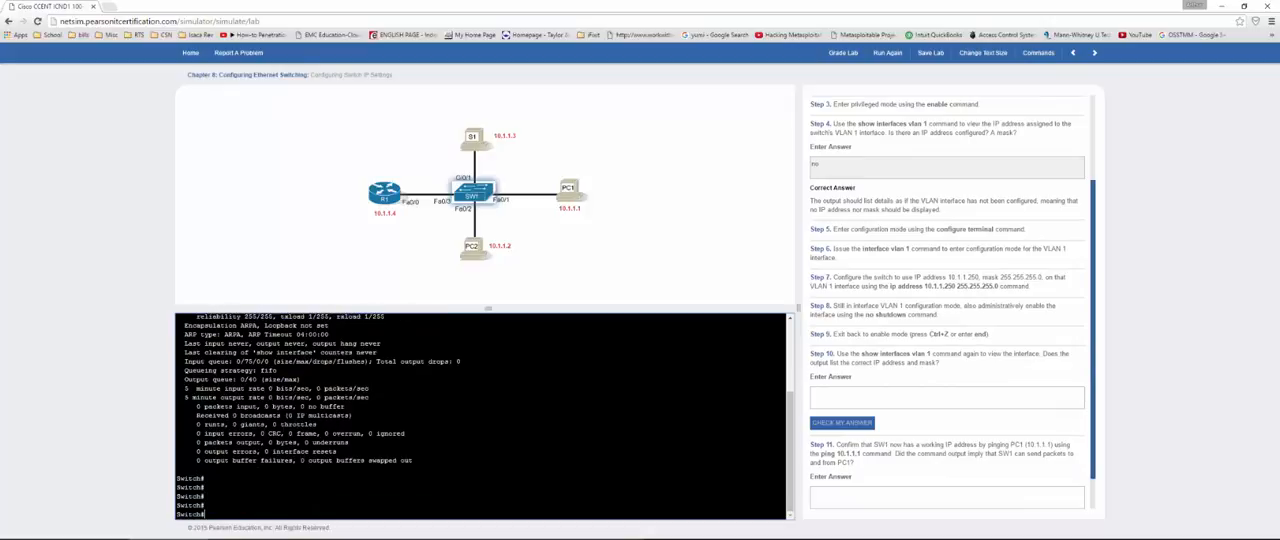
pyautogui.write('config t')
pyautogui.press('Return')
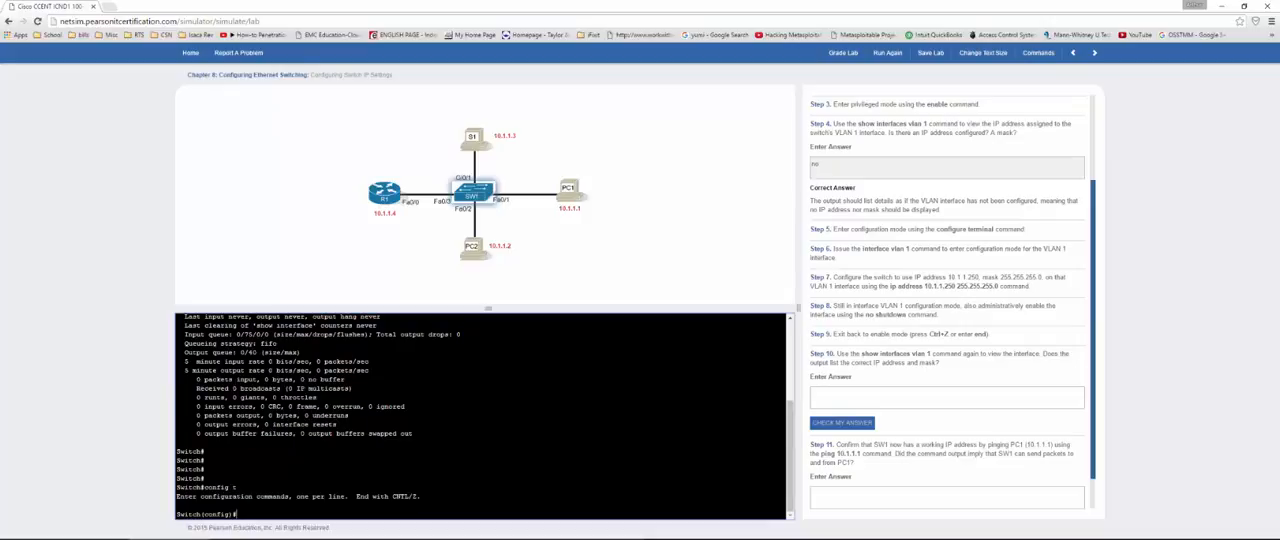
pyautogui.write('int vlan 1')
pyautogui.press('Return')
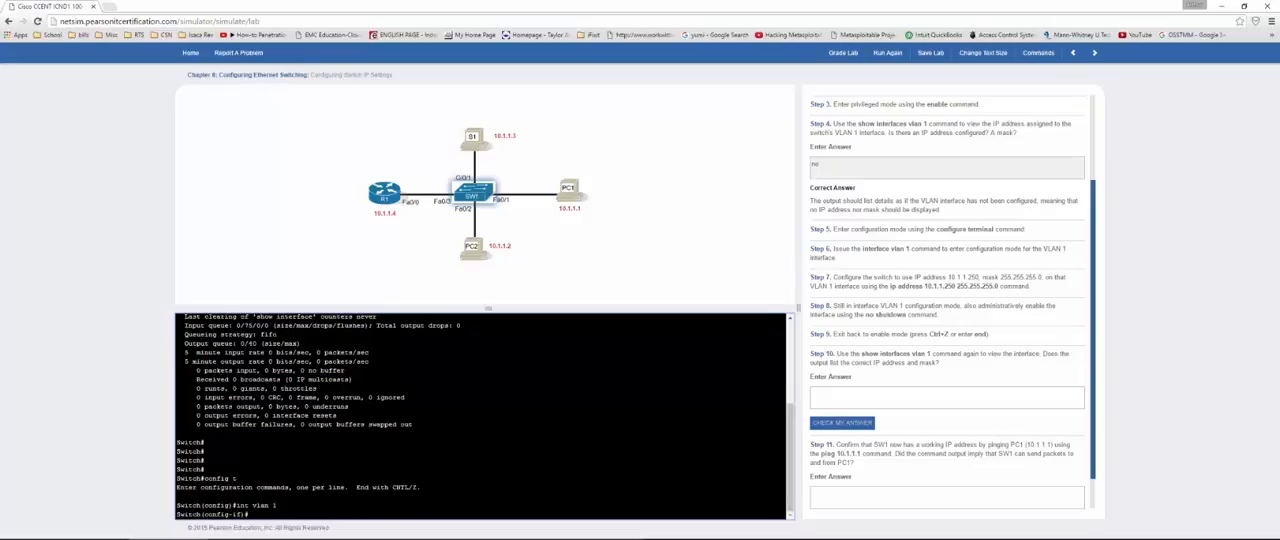
# Step: Assign IP address 10.1.1.250 with mask 255.255.255.0 to the switch's VLAN 1 interface
pyautogui.write('ip address 10.1.1.250 255.255.255')
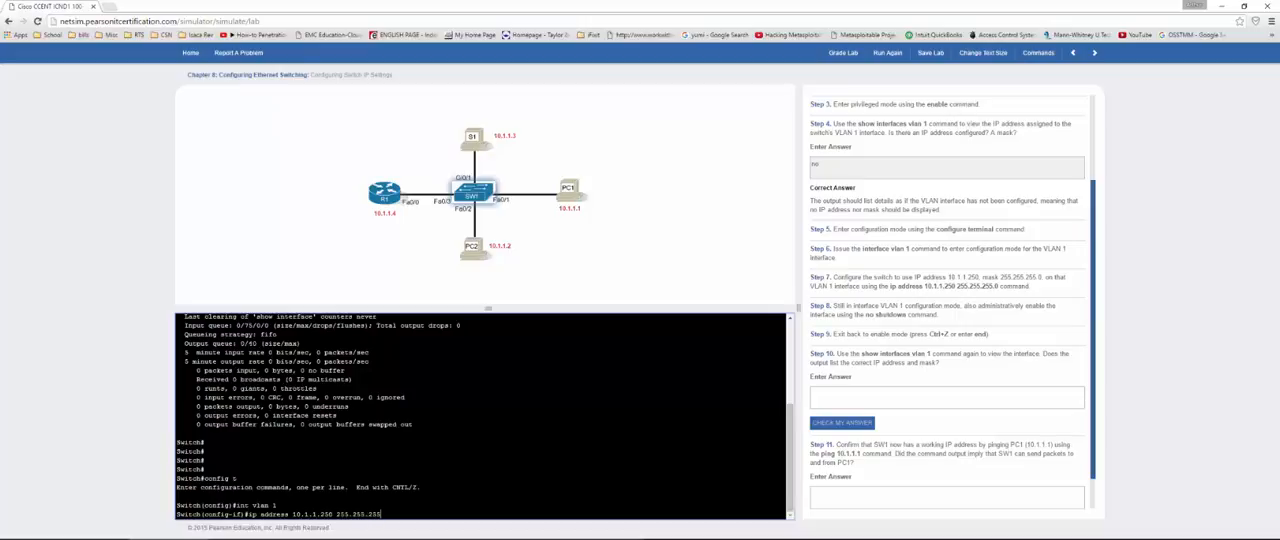
pyautogui.write('.0')
pyautogui.press('Return')
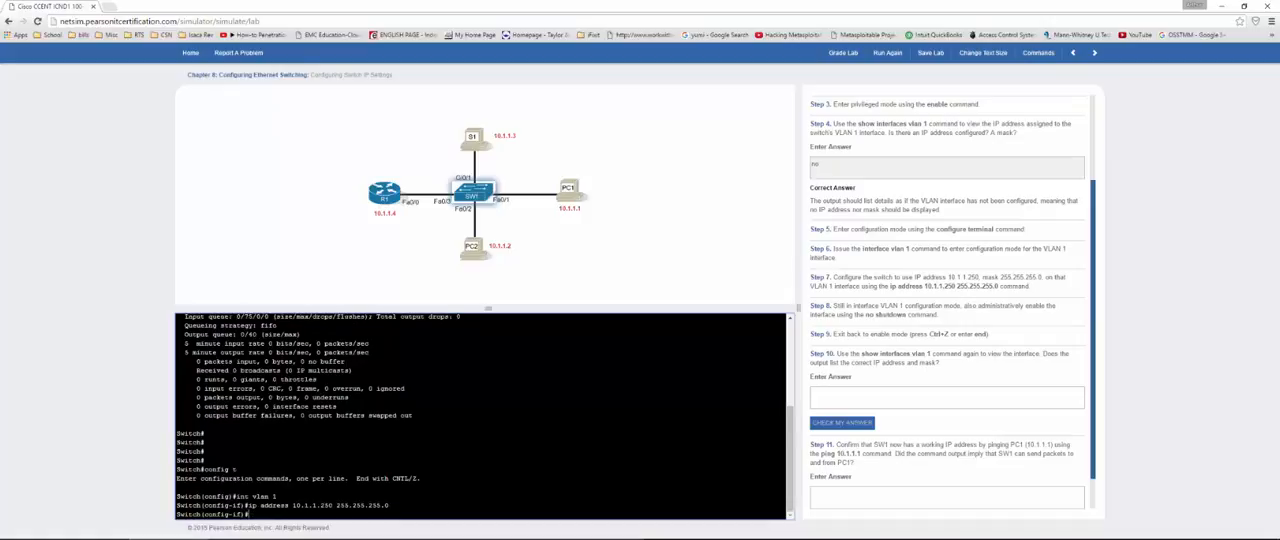
# Step: Enable the VLAN 1 interface with no shutdown and return to privileged mode
pyautogui.write('no shutdown')
pyautogui.press('Return')
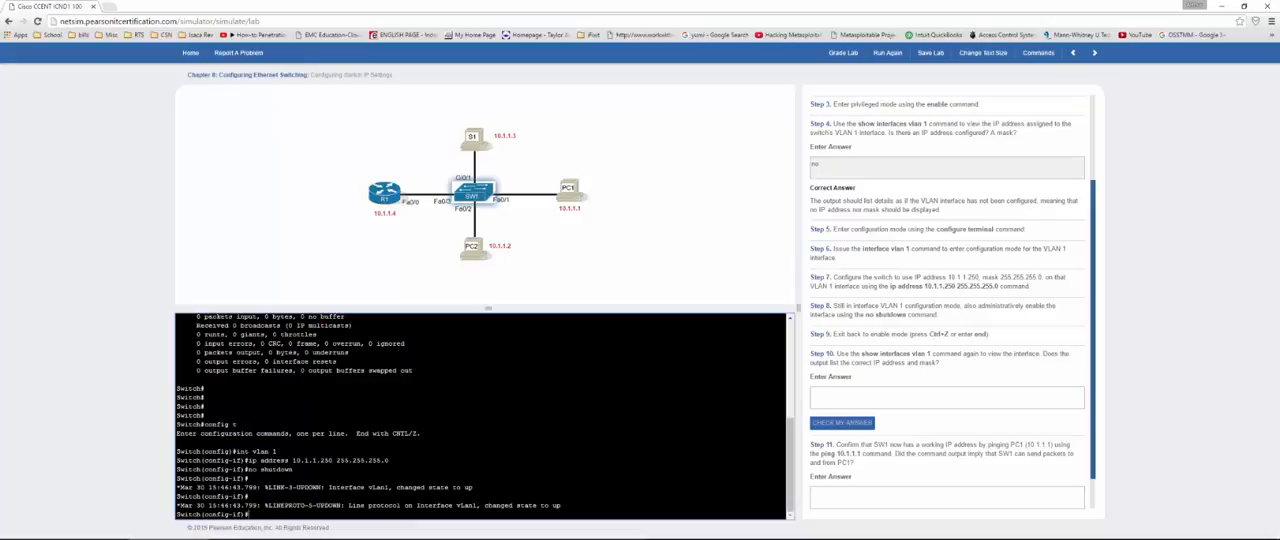
pyautogui.hotkey('ctrl', 'z')
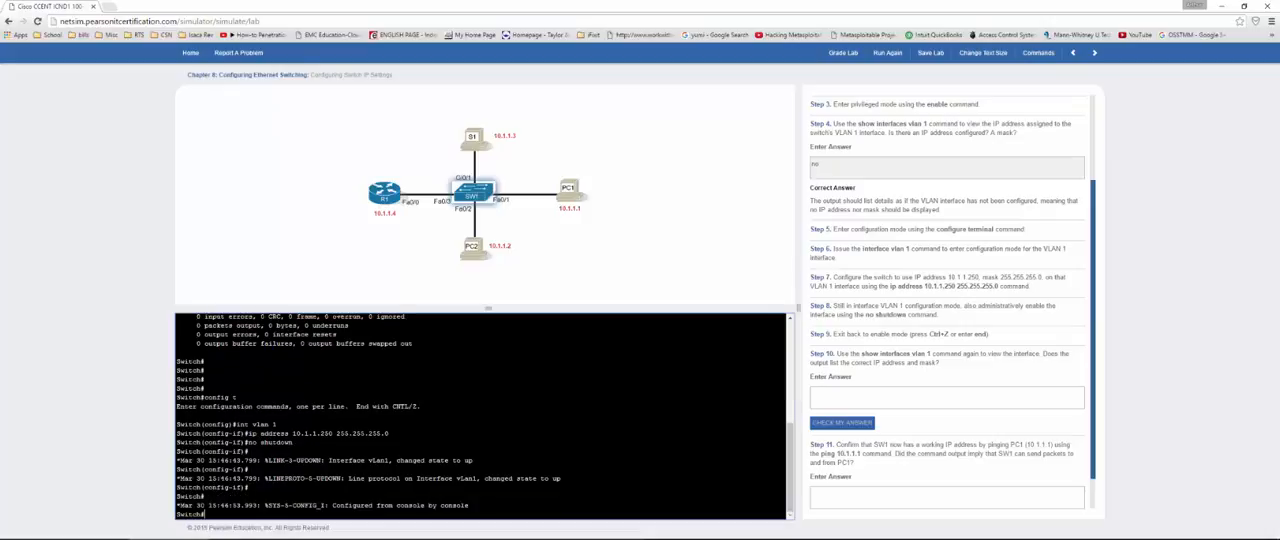
# Step: Display the VLAN 1 interface again with show int vlan 1 and examine its internet address line
pyautogui.press('Return')
pyautogui.press('Return')
pyautogui.press('Return')
pyautogui.press('Return')
pyautogui.write('show ')
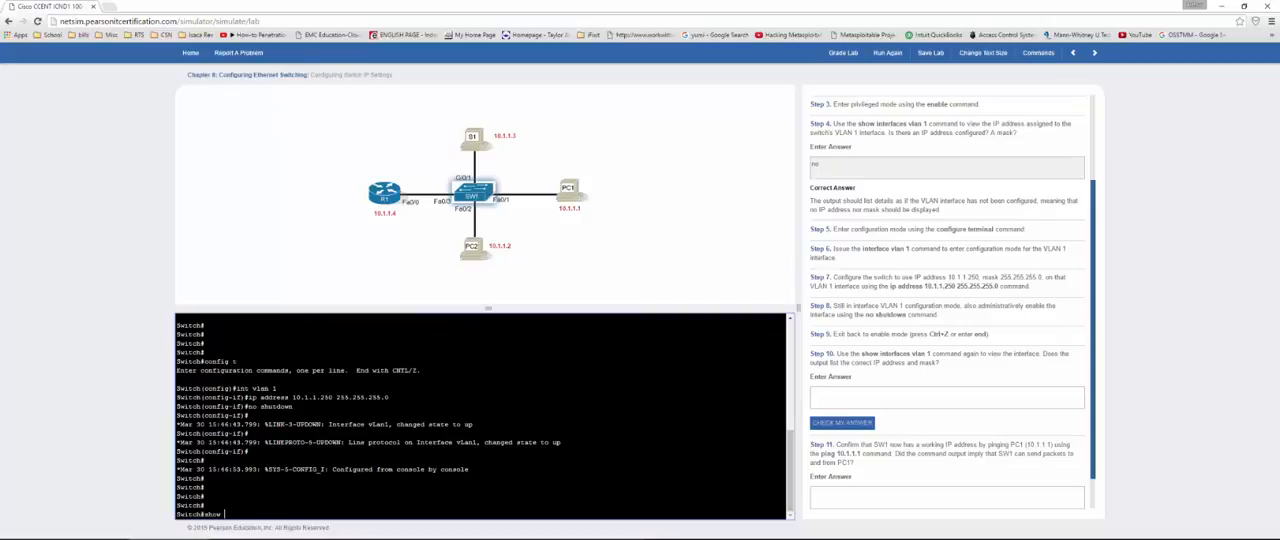
pyautogui.write('vl')
pyautogui.press('BackSpace')
pyautogui.press('BackSpace')
pyautogui.write('int vlan 1')
pyautogui.press('Return')
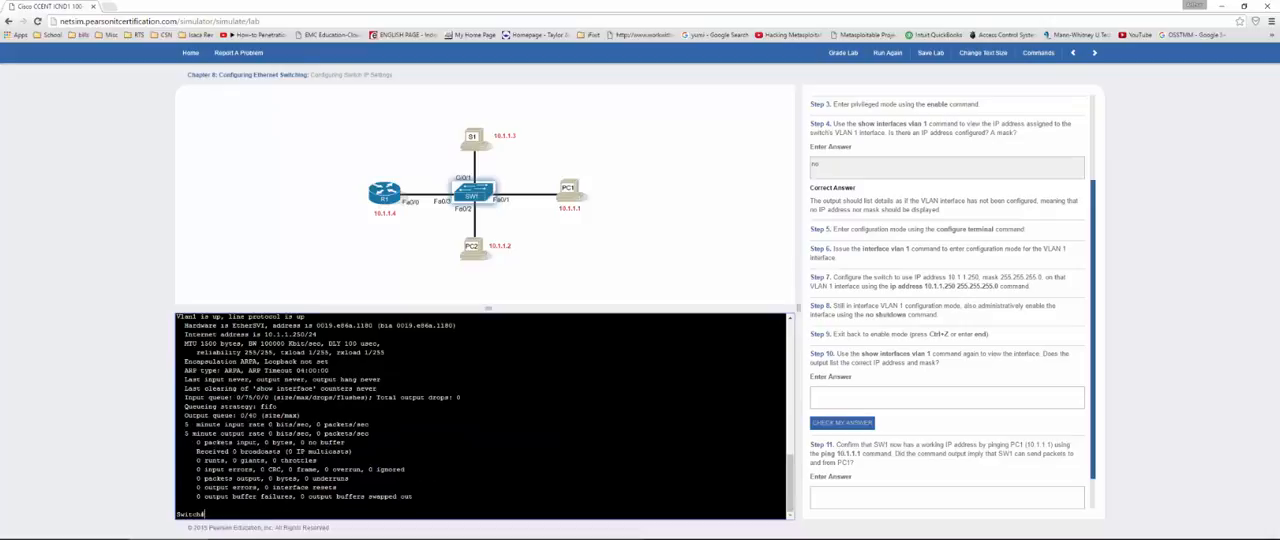
pyautogui.moveTo(318, 334); pyautogui.dragTo(196, 334)
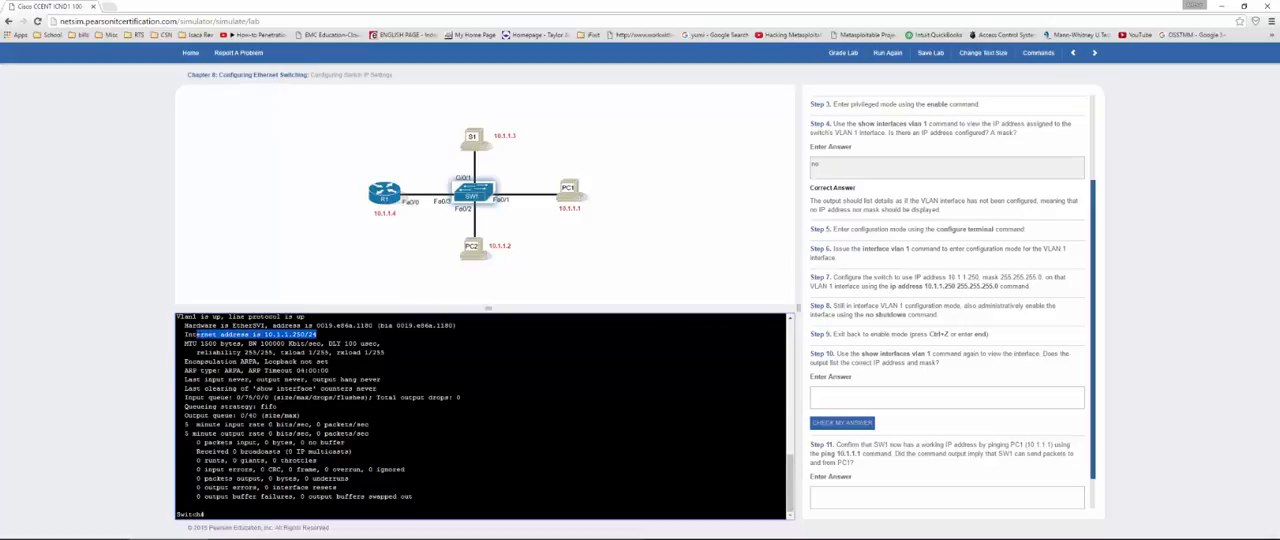
# Step: Answer the Step 10 question about the correct IP address and mask with "yes" and check the answer
pyautogui.click(959, 404)
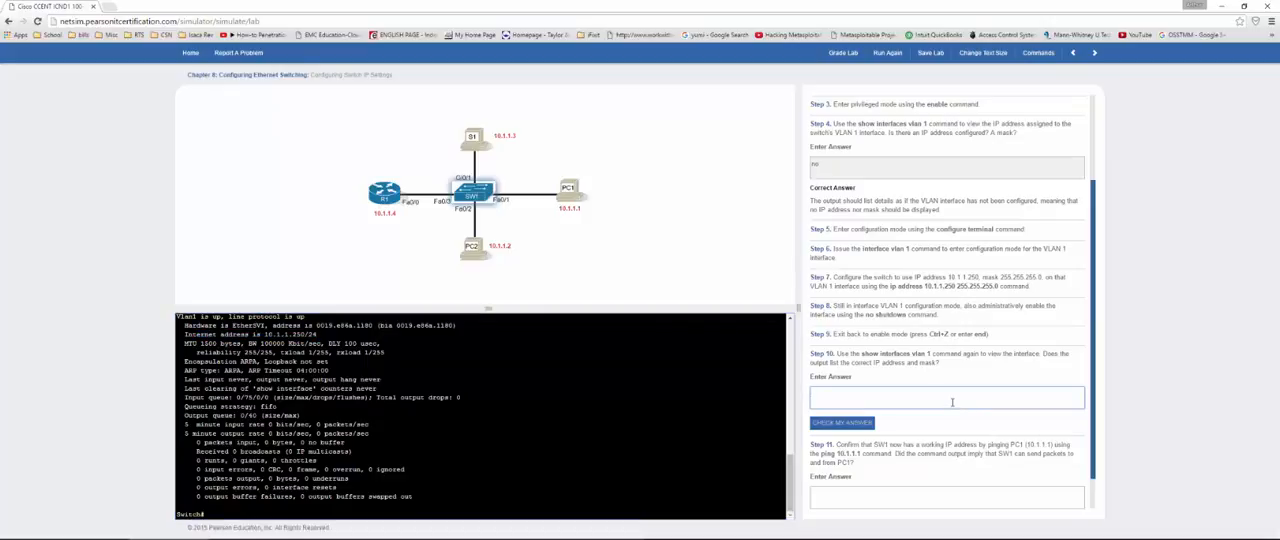
pyautogui.write('yes')
pyautogui.scroll(-1, 952, 402)
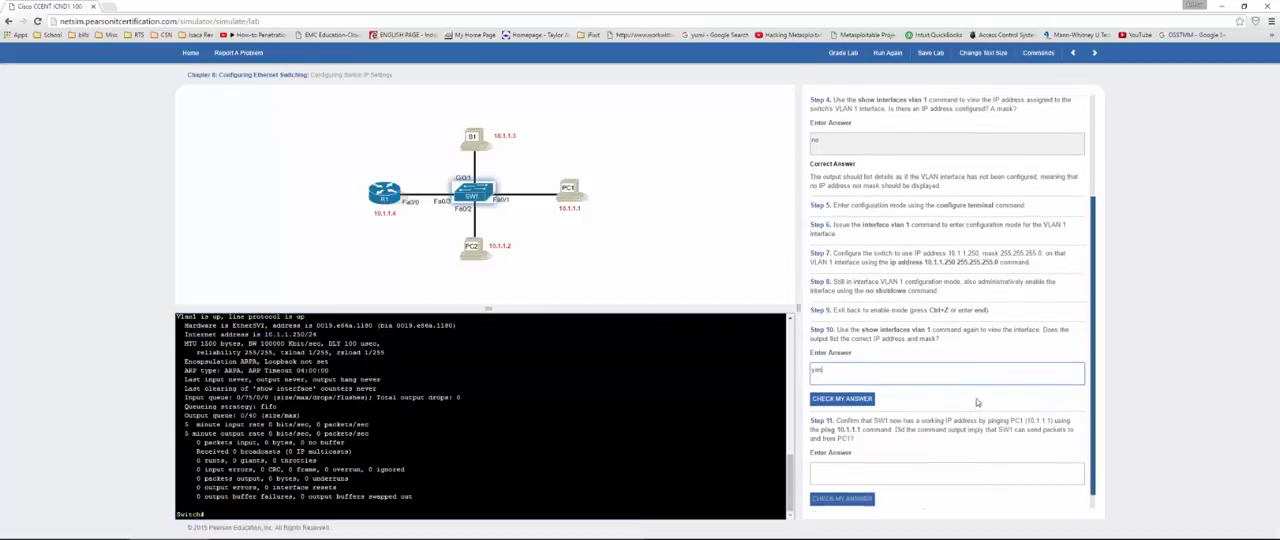
pyautogui.click(838, 386)
pyautogui.scroll(-1, 834, 389)
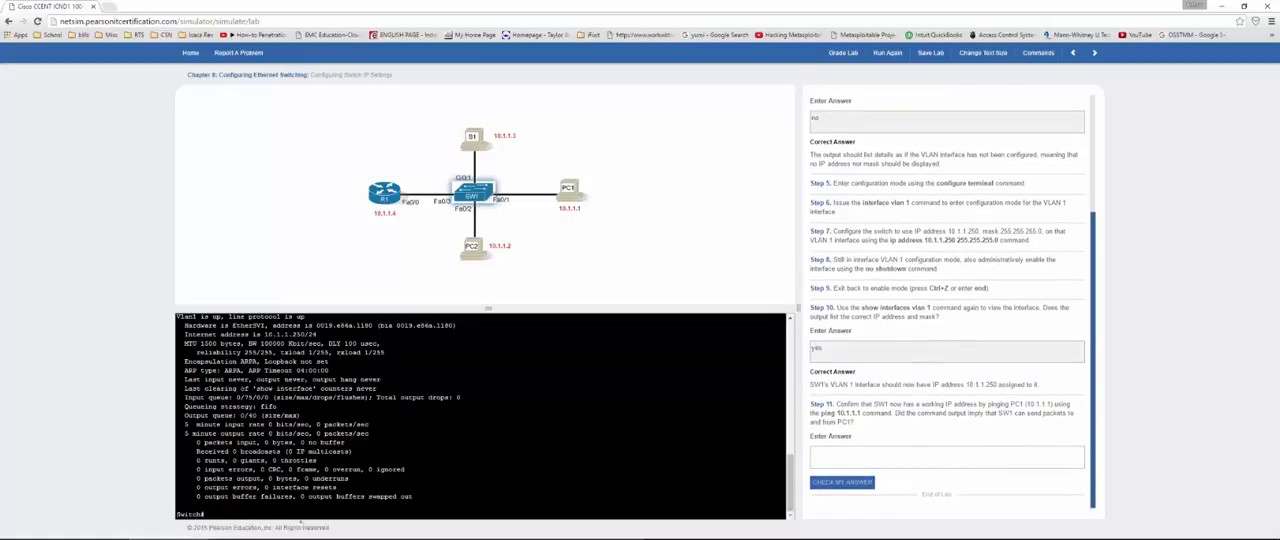
# Step: Ping PC1 at 10.1.1.1 from the switch to test its connectivity
pyautogui.write('ping ')
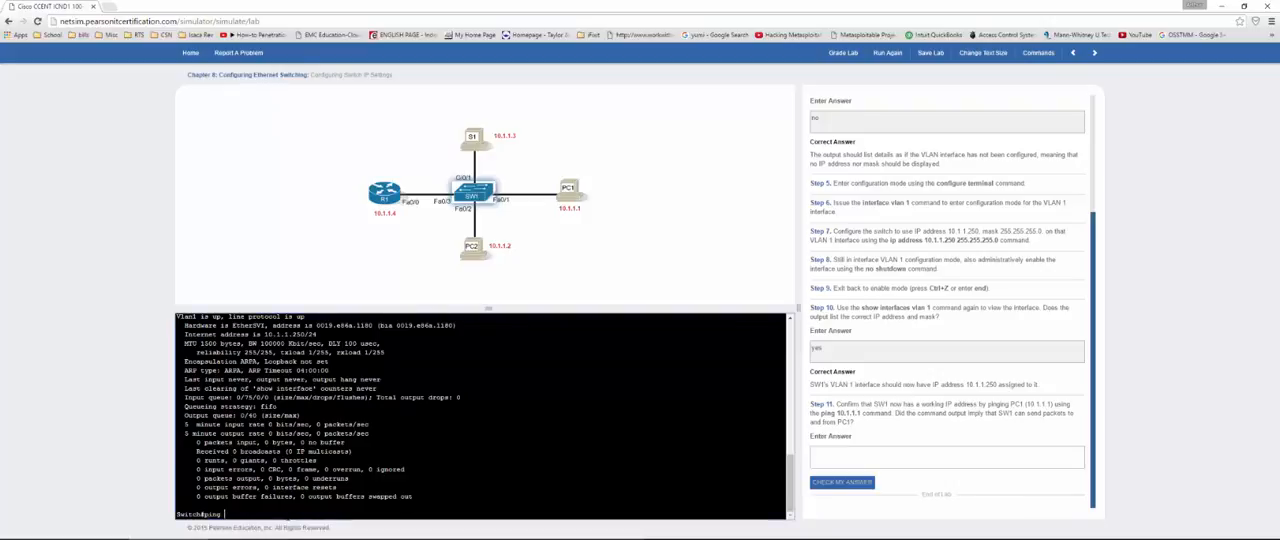
pyautogui.write('10.1.1.1')
pyautogui.press('Return')
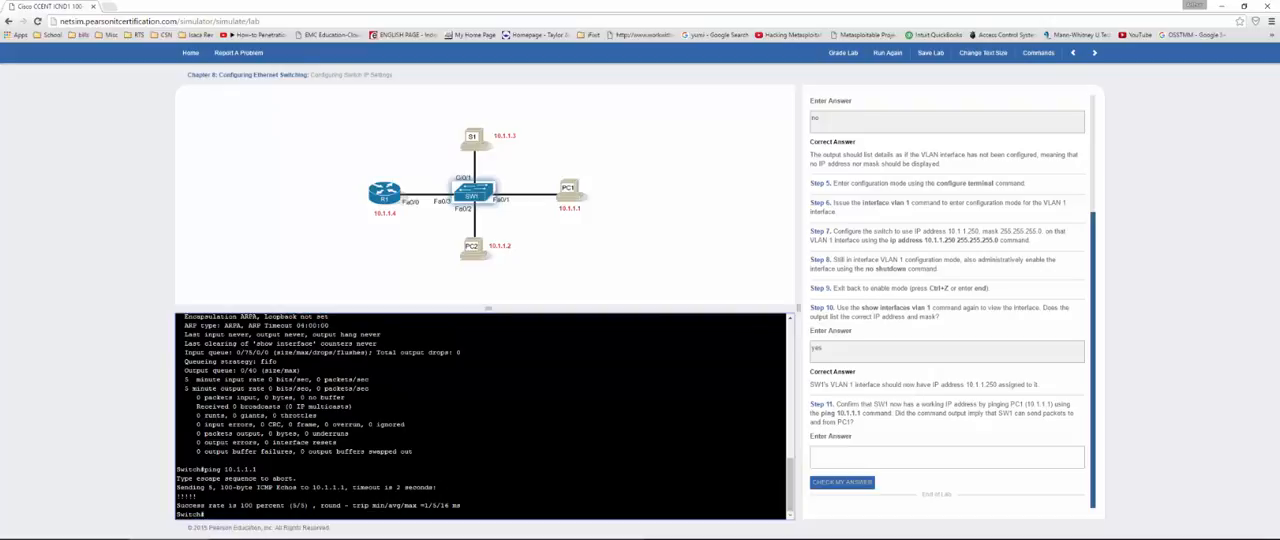
# Step: Answer the Step 11 question about reaching PC1 with "yes", check the answer, and grade the lab
pyautogui.click(922, 459)
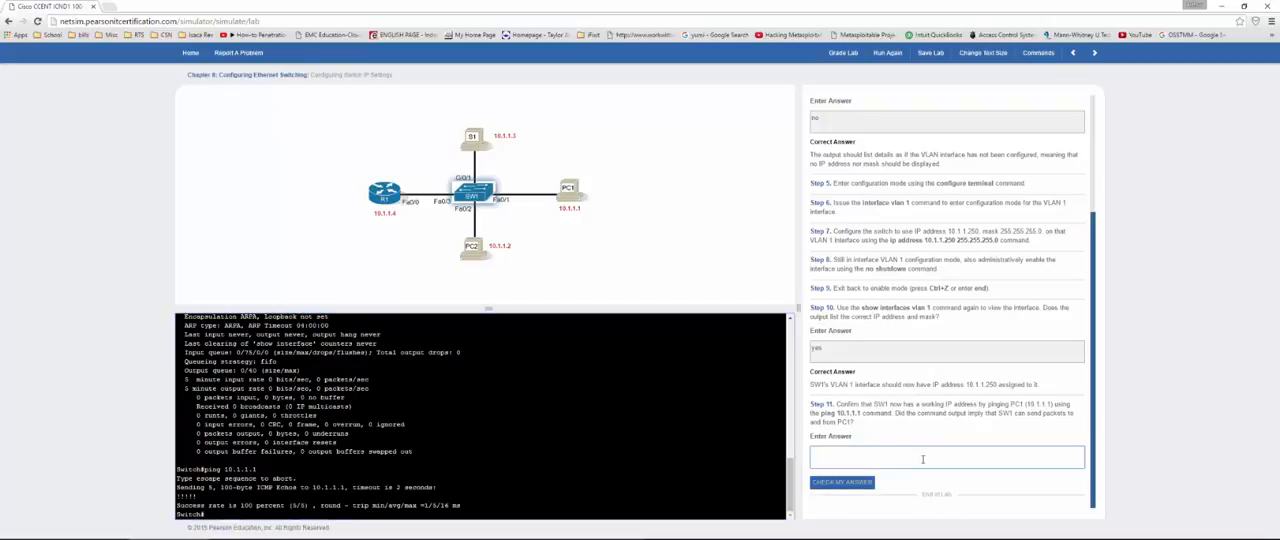
pyautogui.write('yes')
pyautogui.click(858, 483)
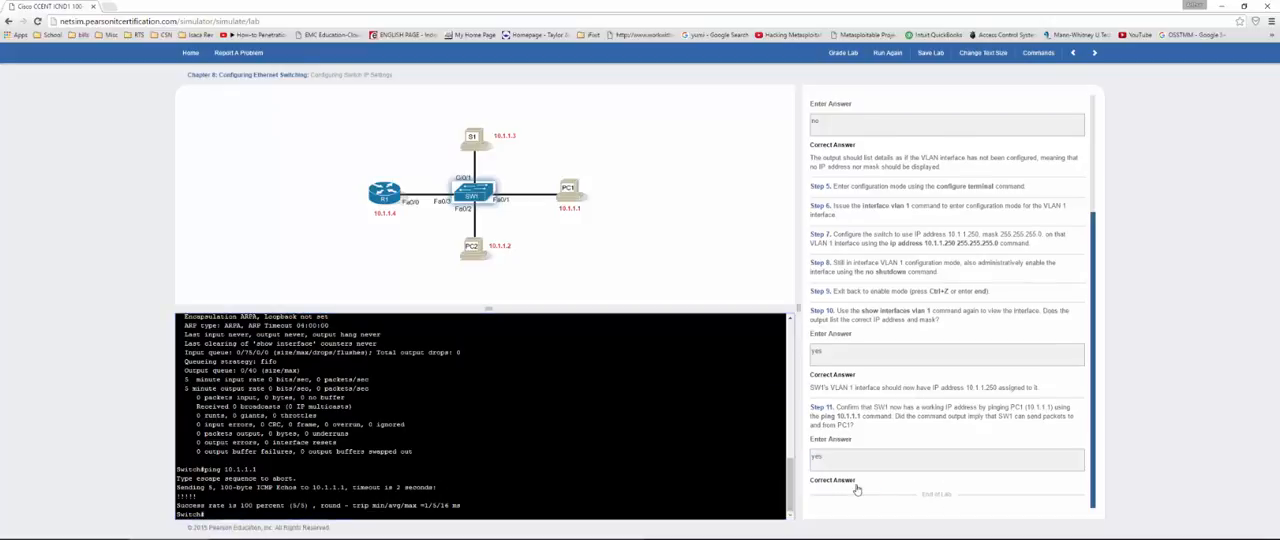
pyautogui.scroll(2, 877, 423)
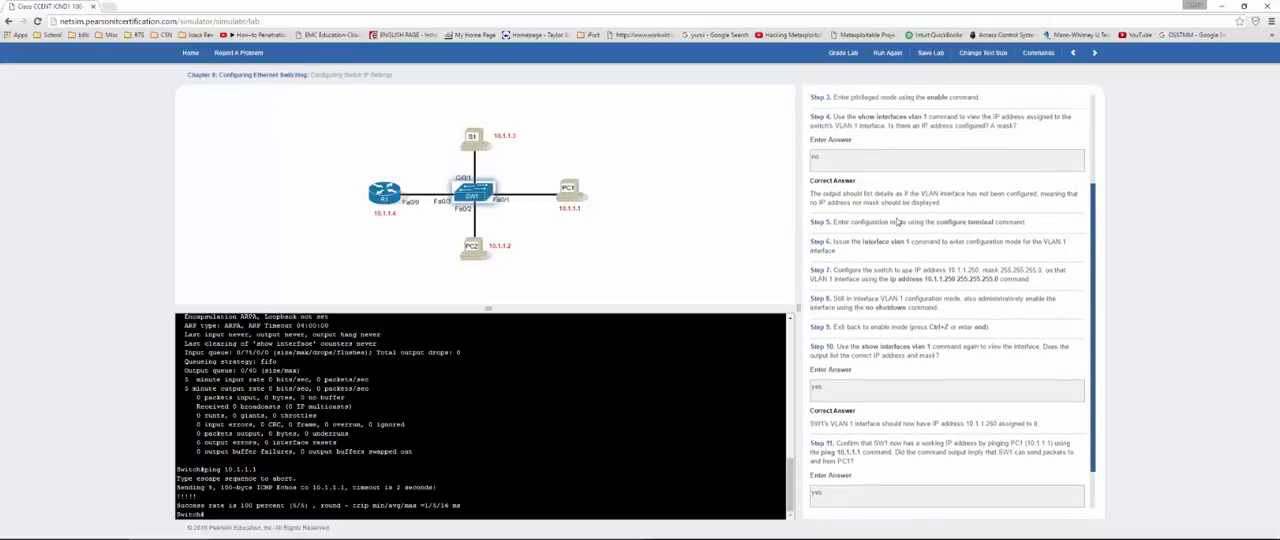
pyautogui.click(841, 55)
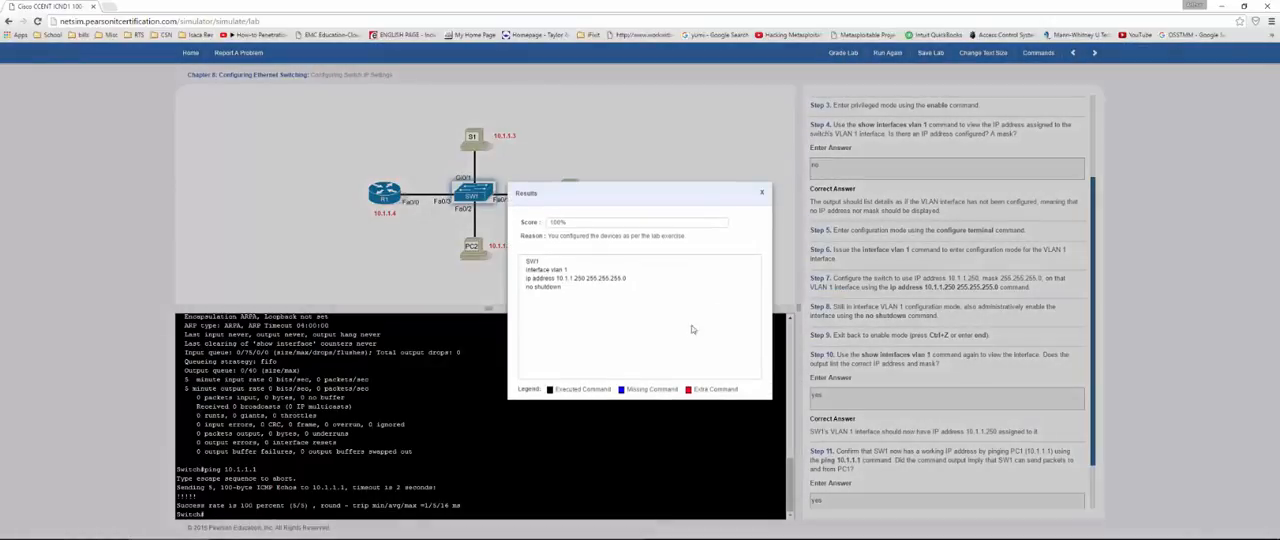
# Step: Close the grading results and proceed to the next lab, Interface Settings I, confirming the move
pyautogui.click(762, 192)
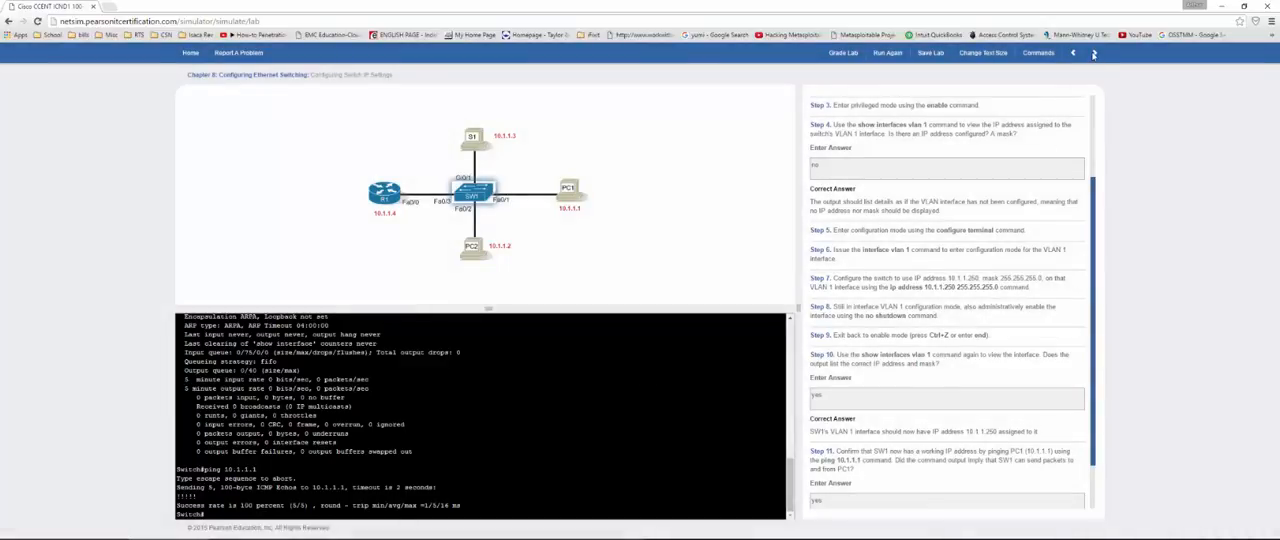
pyautogui.click(1094, 53)
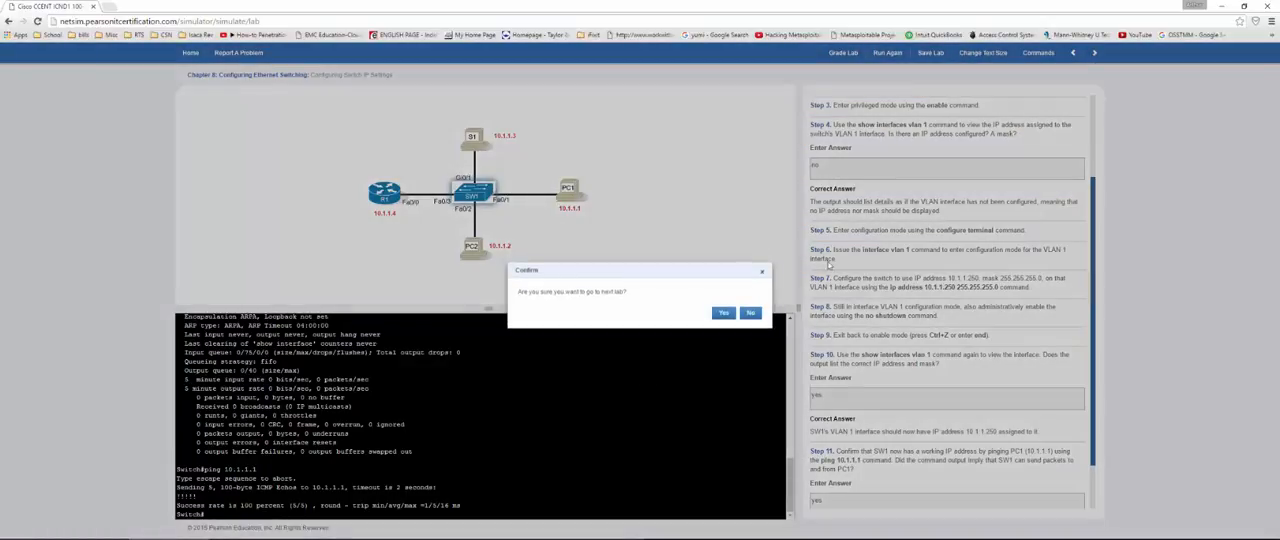
pyautogui.click(723, 313)
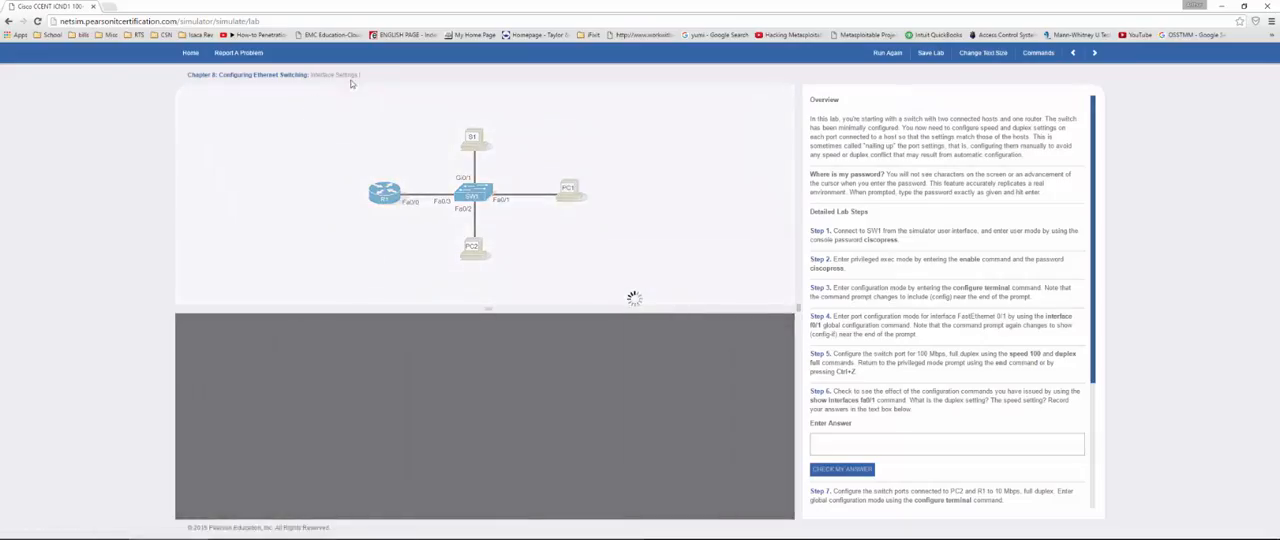
pyautogui.moveTo(370, 75); pyautogui.dragTo(321, 73)
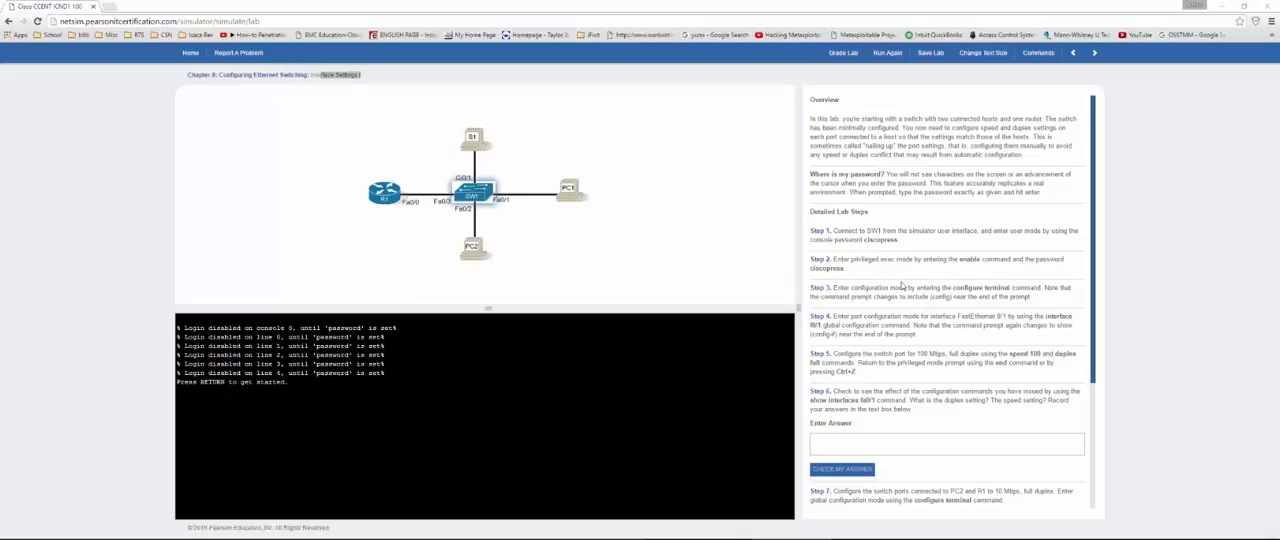
pyautogui.click(872, 238)
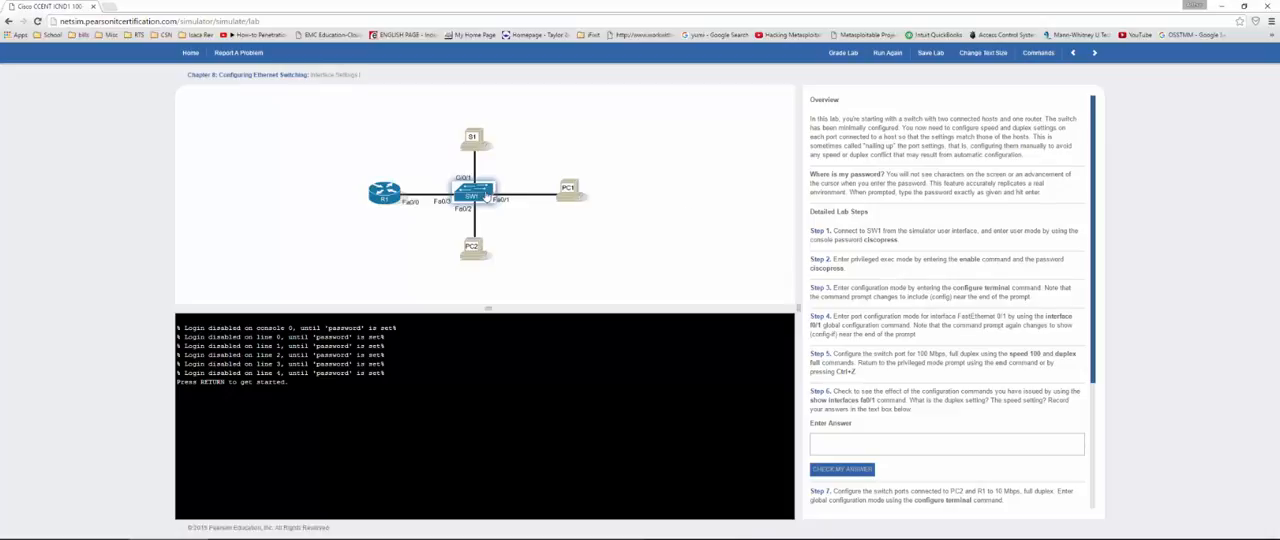
# Step: Log in to the SW1 console with the console password and enter privileged mode using en and the enable password
pyautogui.click(485, 196)
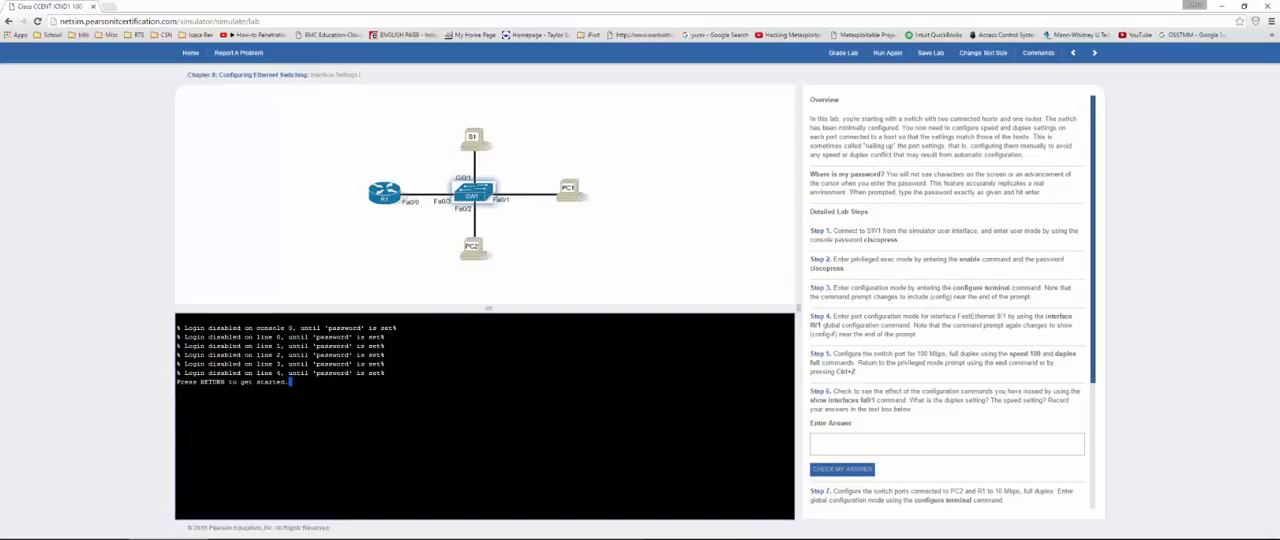
pyautogui.press('Return')
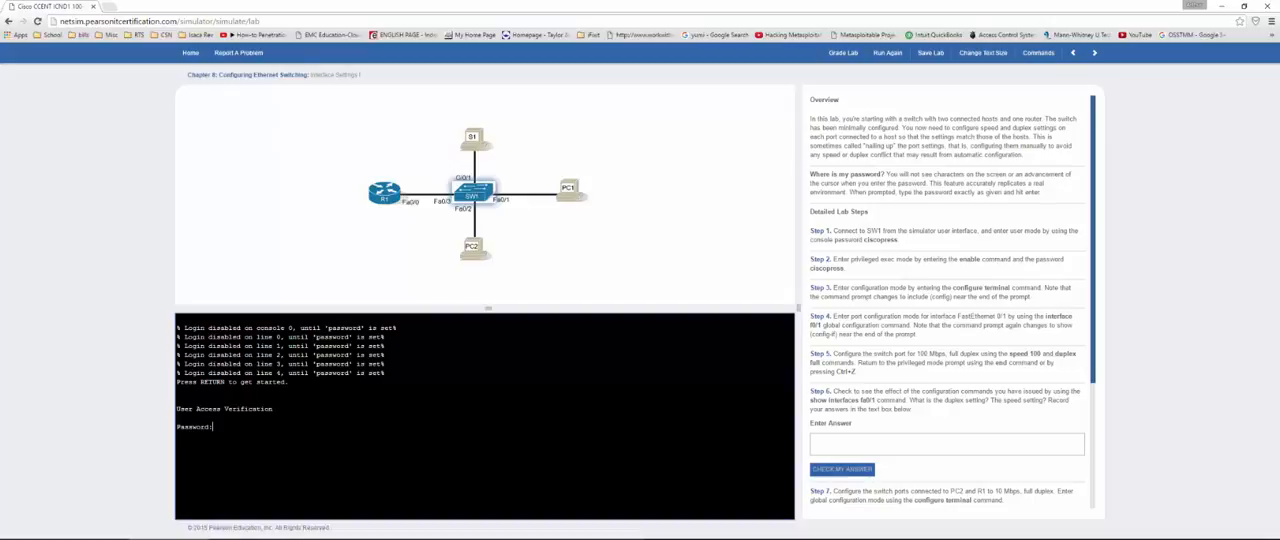
pyautogui.press('Return')
pyautogui.press('Return')
pyautogui.write('en')
pyautogui.press('Return')
pyautogui.press('Return')
# Step: Enter global configuration mode with config t and interface configuration mode with int fa0/1
pyautogui.write('config t')
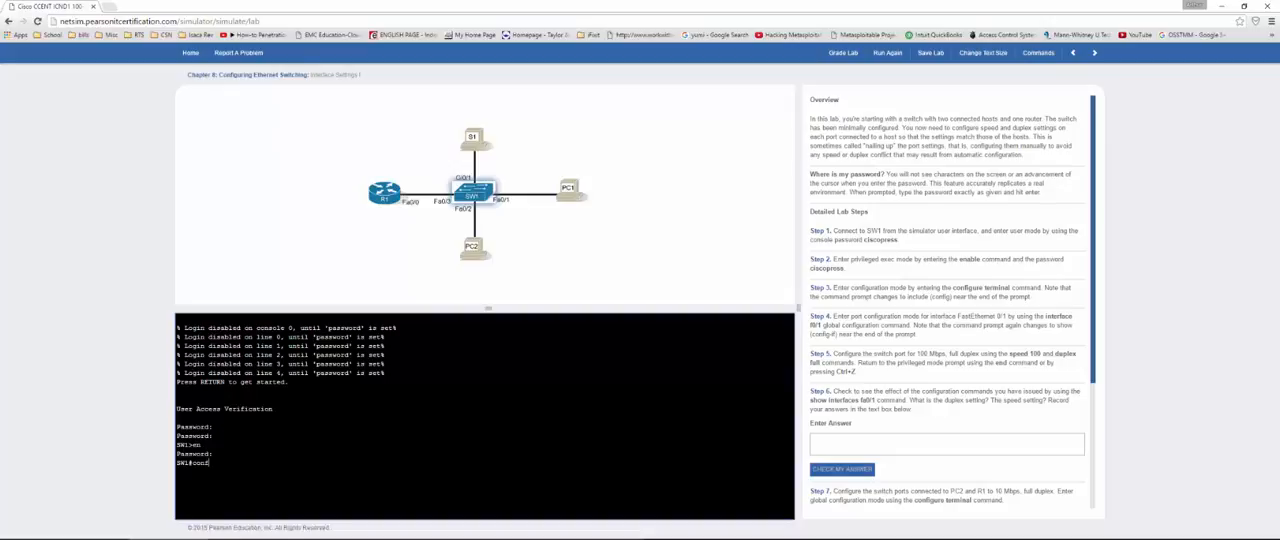
pyautogui.press('Return')
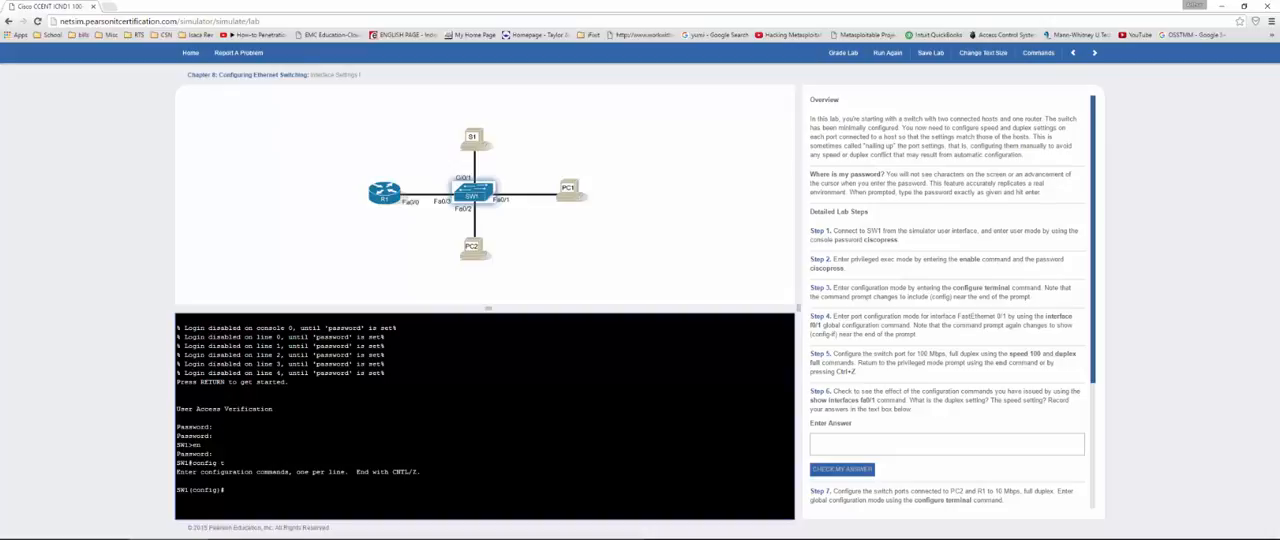
pyautogui.write('int fa0/1')
pyautogui.press('Return')
pyautogui.moveTo(1006, 317); pyautogui.dragTo(1049, 317)
pyautogui.click(1014, 328)
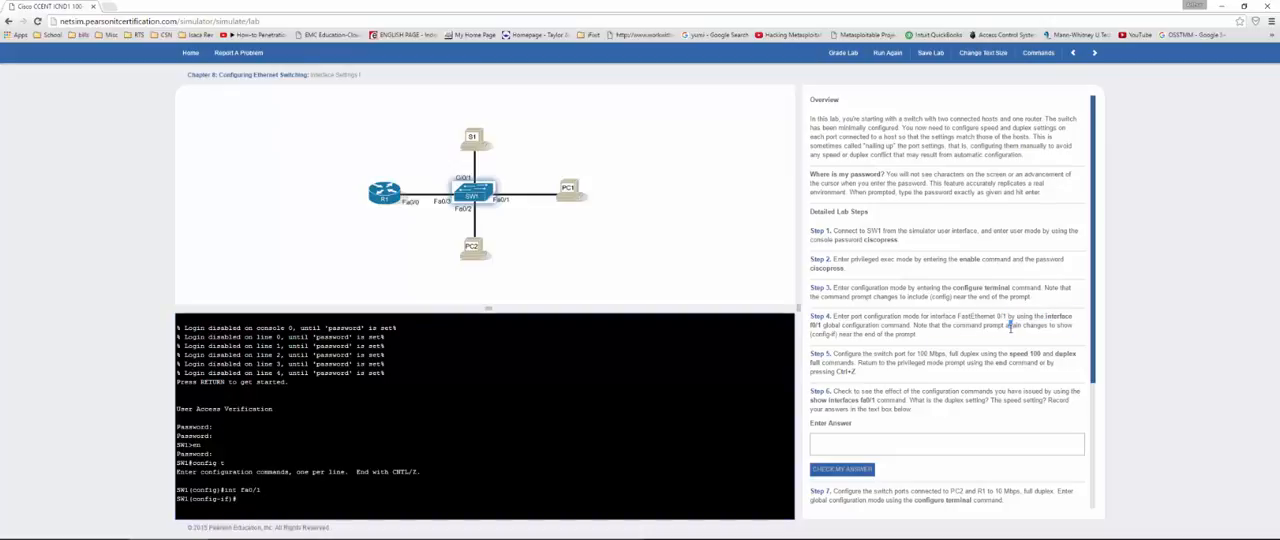
pyautogui.doubleClick(1049, 315)
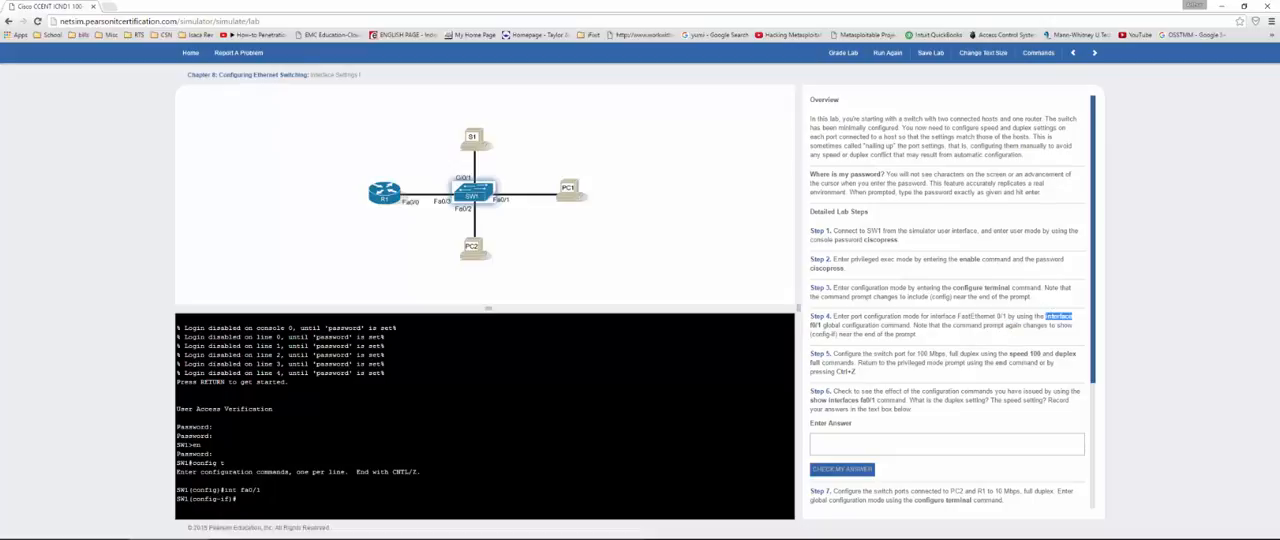
pyautogui.moveTo(237, 498); pyautogui.dragTo(176, 498)
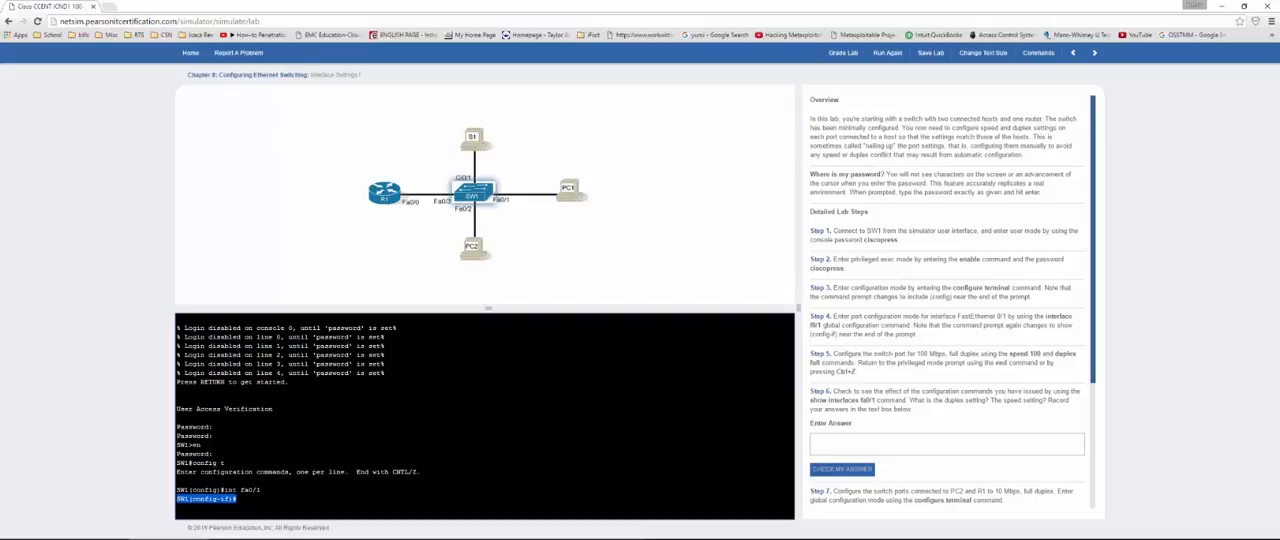
# Step: Configure port fa0/1 with speed 100 and duplex full, and return to the privileged mode prompt
pyautogui.click(878, 364)
pyautogui.write('peed')
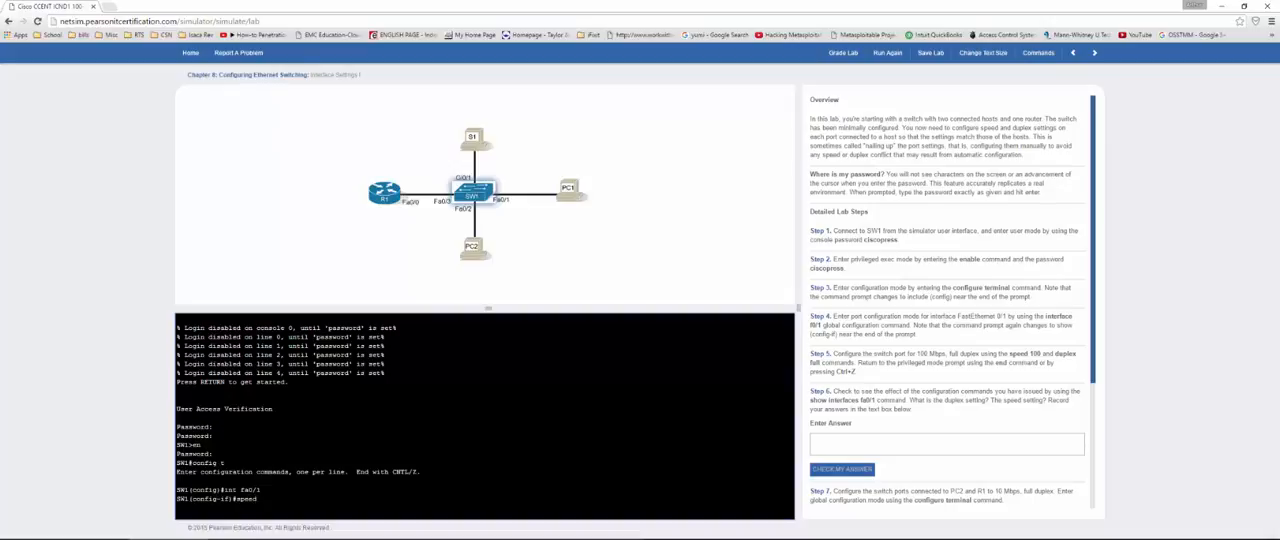
pyautogui.write(' 100')
pyautogui.press('Return')
pyautogui.write('duplex full')
pyautogui.press('Return')
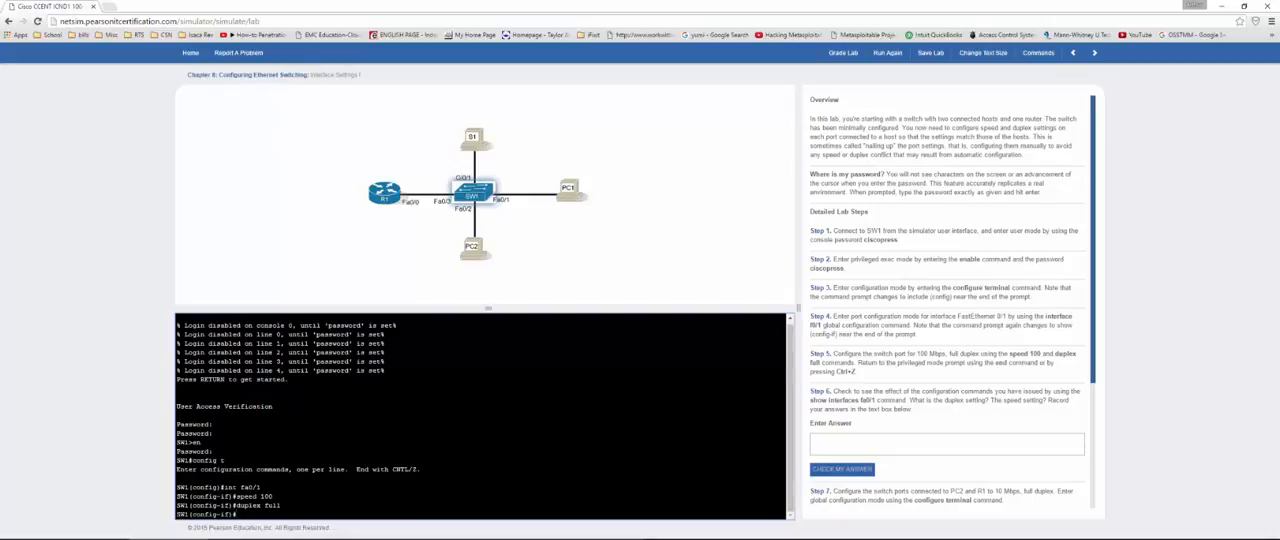
pyautogui.hotkey('ctrl', 'z')
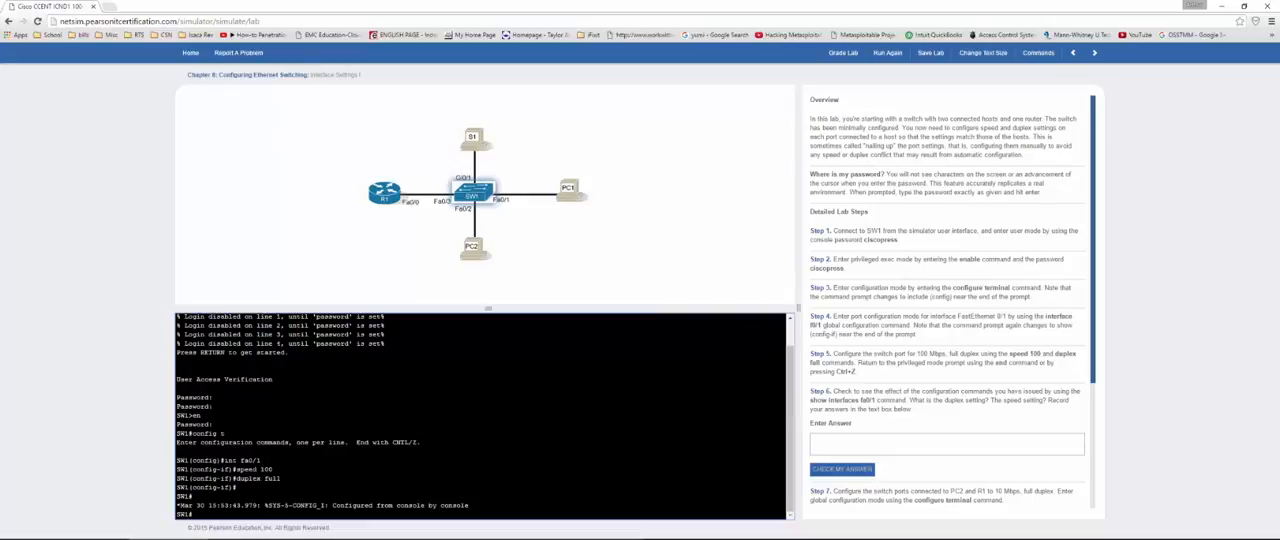
# Step: Display interface fa0/1 with show int fa0/1 and examine its duplex and speed line
pyautogui.write('show int fa0/1')
pyautogui.press('Return')
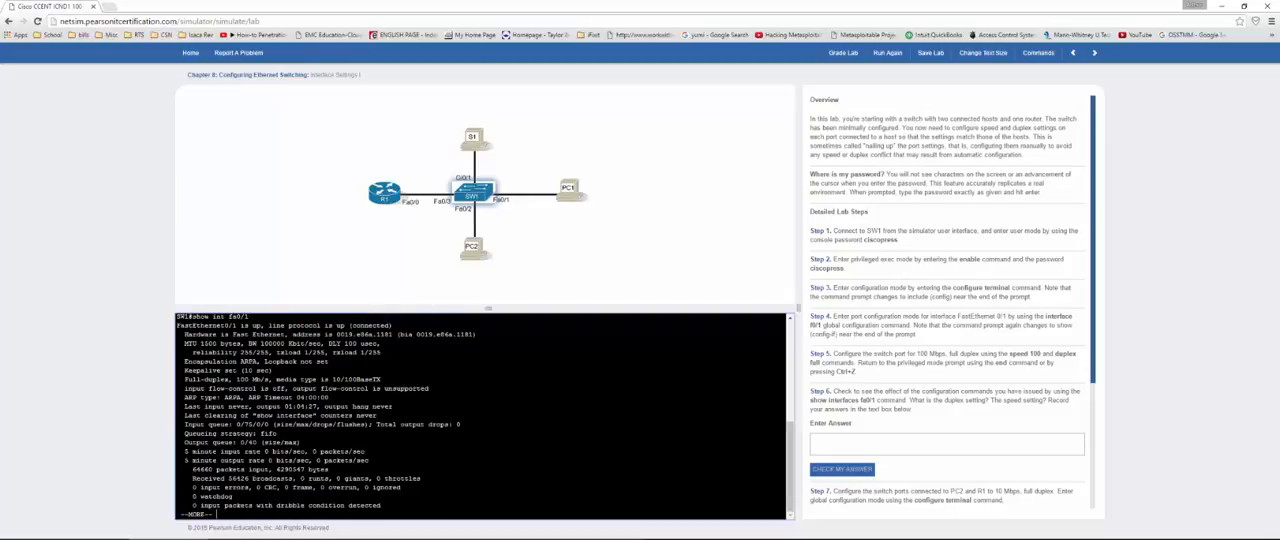
pyautogui.moveTo(204, 379); pyautogui.dragTo(270, 380)
# Step: Answer the Step 6 question about the duplex and speed settings with "yes" and check the answer
pyautogui.click(906, 434)
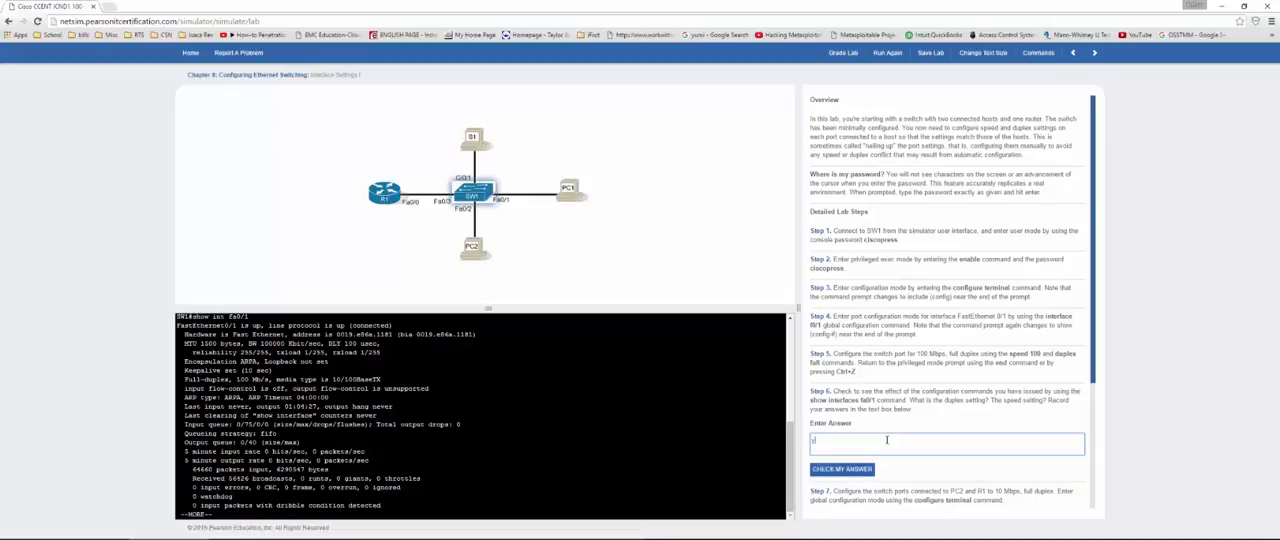
pyautogui.write('yes')
pyautogui.click(842, 469)
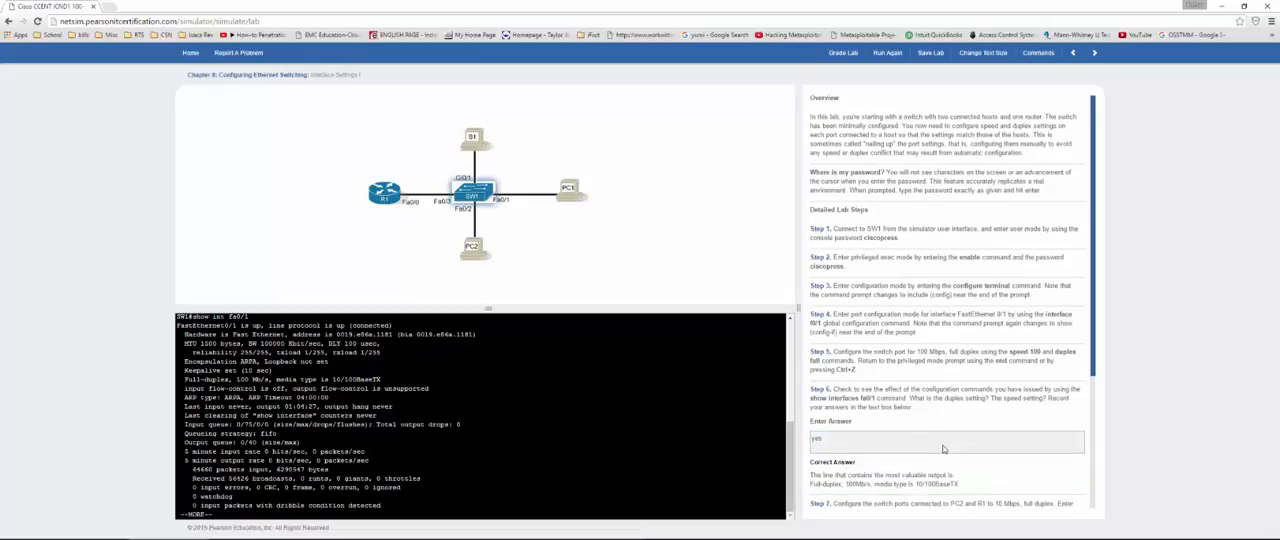
# Step: Read the Step 7 instructions for the PC2 and R1 ports and advance the paged fa0/1 output in the switch console
pyautogui.scroll(-3, 941, 458)
pyautogui.scroll(-3, 941, 458)
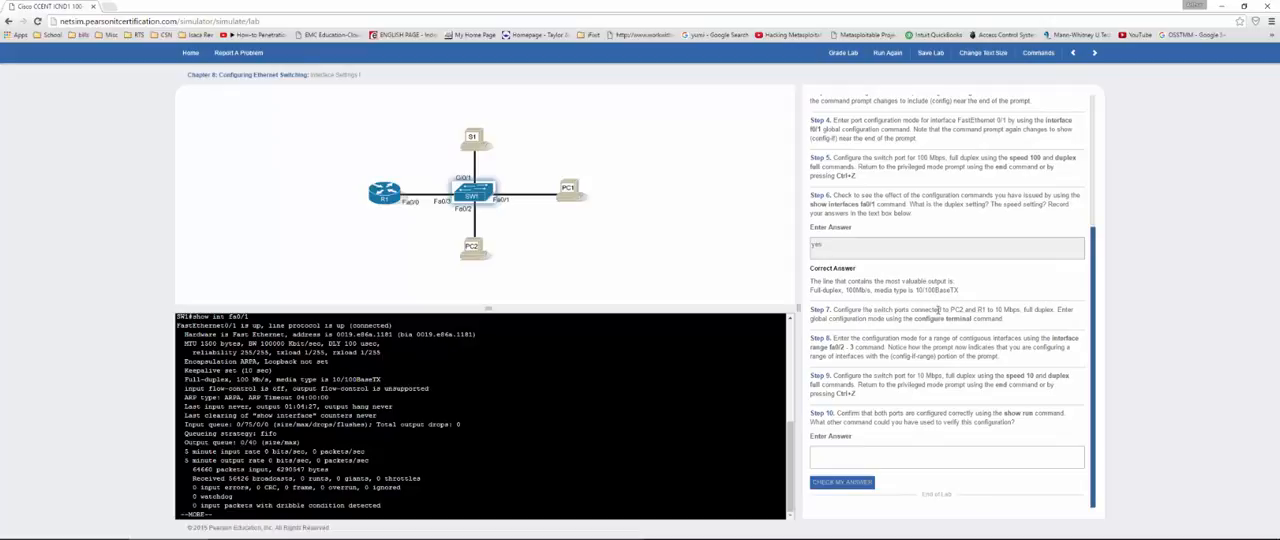
pyautogui.moveTo(934, 309); pyautogui.dragTo(990, 309)
pyautogui.moveTo(994, 310); pyautogui.dragTo(1003, 311)
pyautogui.click(1002, 311)
pyautogui.click(216, 514)
pyautogui.press('space')
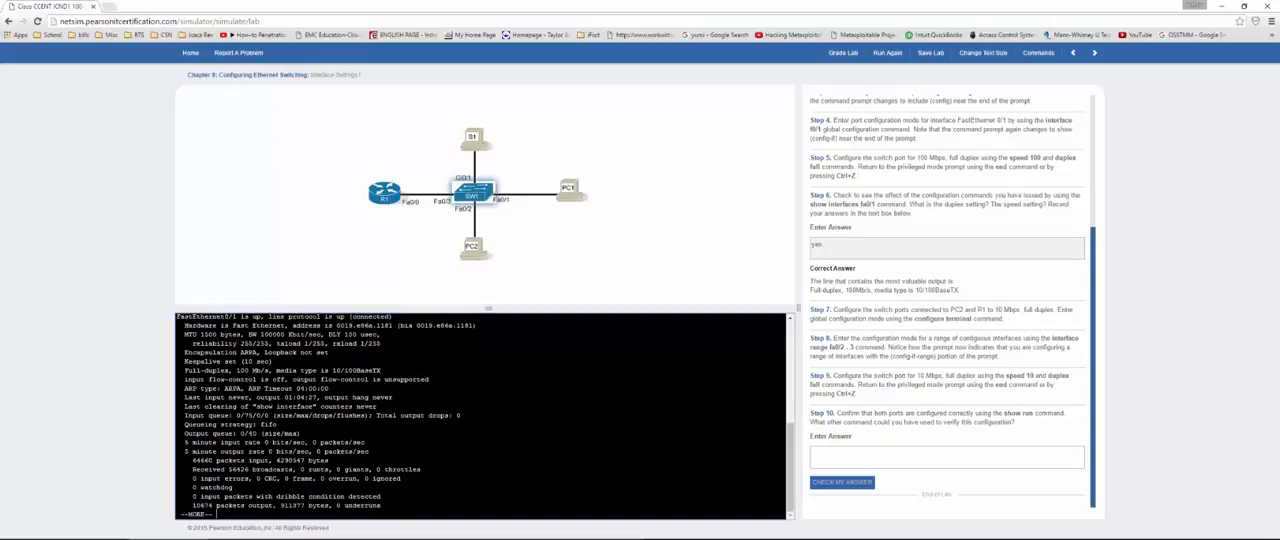
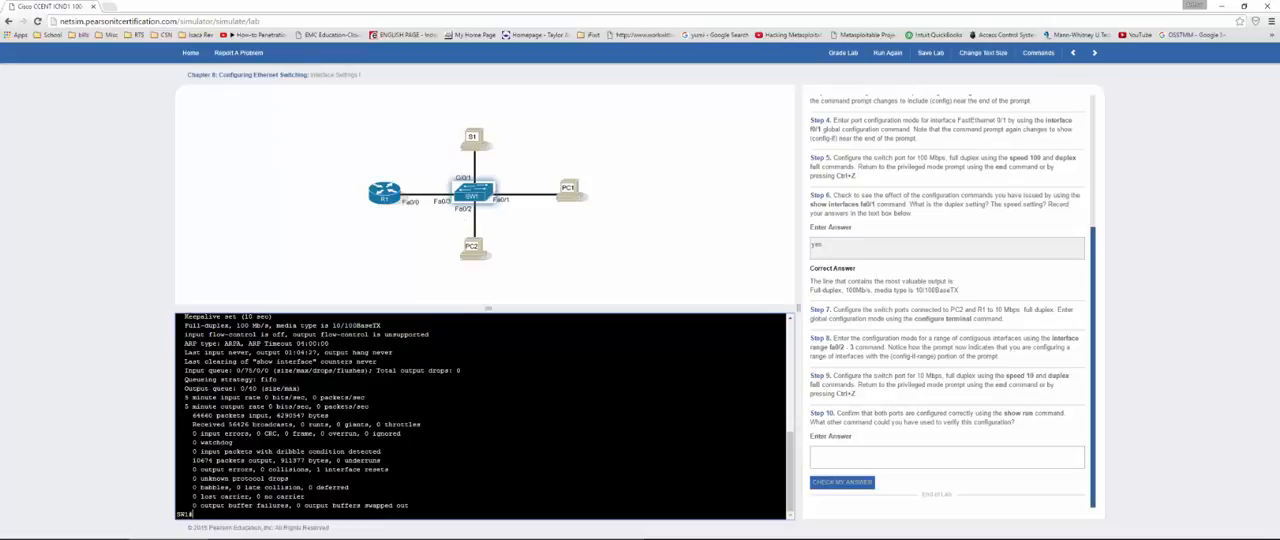
# Step: From global configuration mode, enter interface fa0/2 on SW1 and set its speed to 10
pyautogui.write('conf t')
pyautogui.write(' t')
pyautogui.press('Return')
pyautogui.write('int fa')
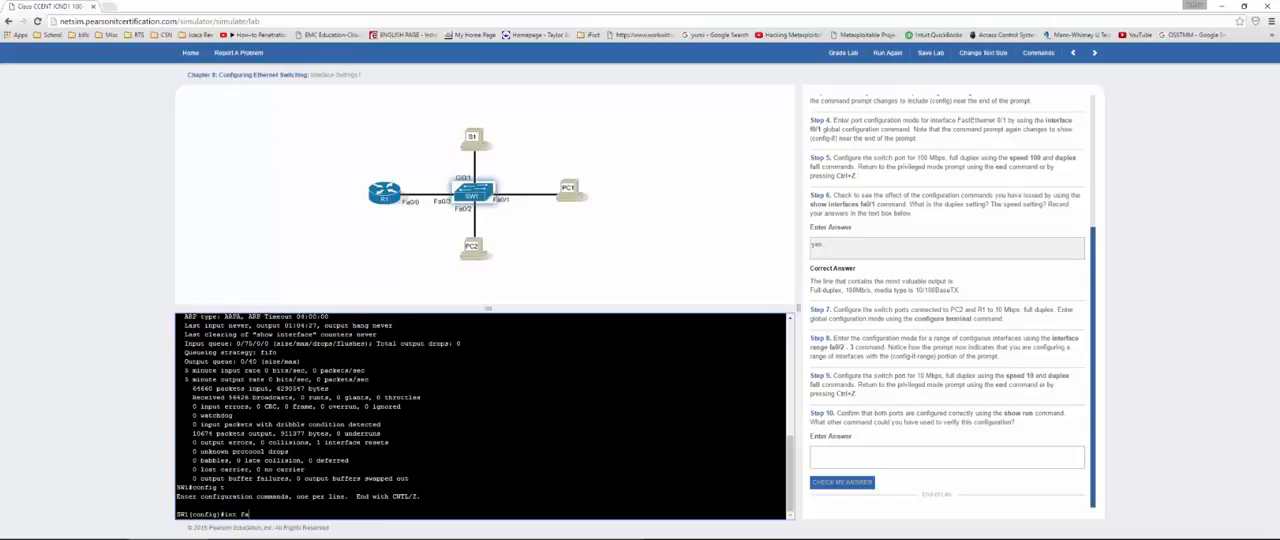
pyautogui.write('0/2')
pyautogui.press('Return')
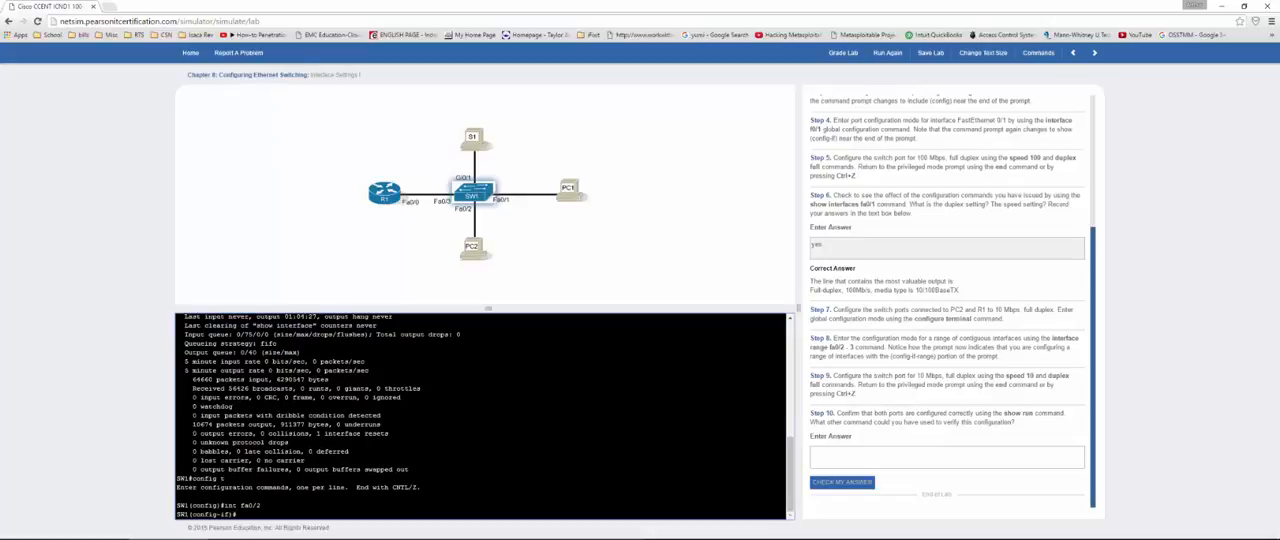
pyautogui.write('spedd 10')
pyautogui.press('Return')
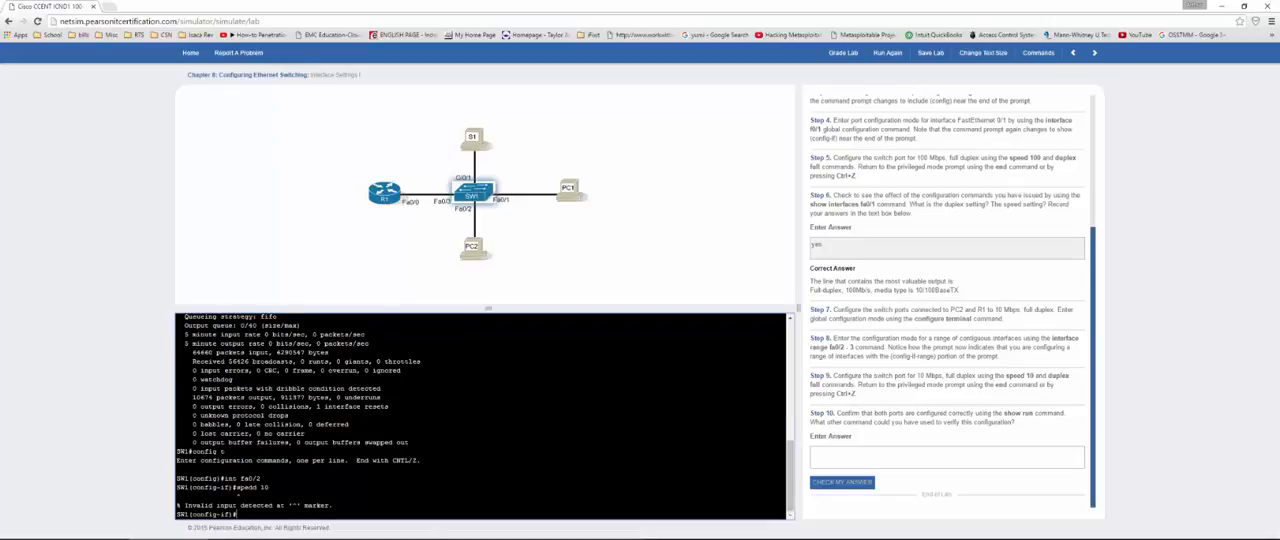
pyautogui.write('speed 10')
pyautogui.press('Return')
# Step: Set the duplex mode of interface fa0/2 to full
pyautogui.write('duplex')
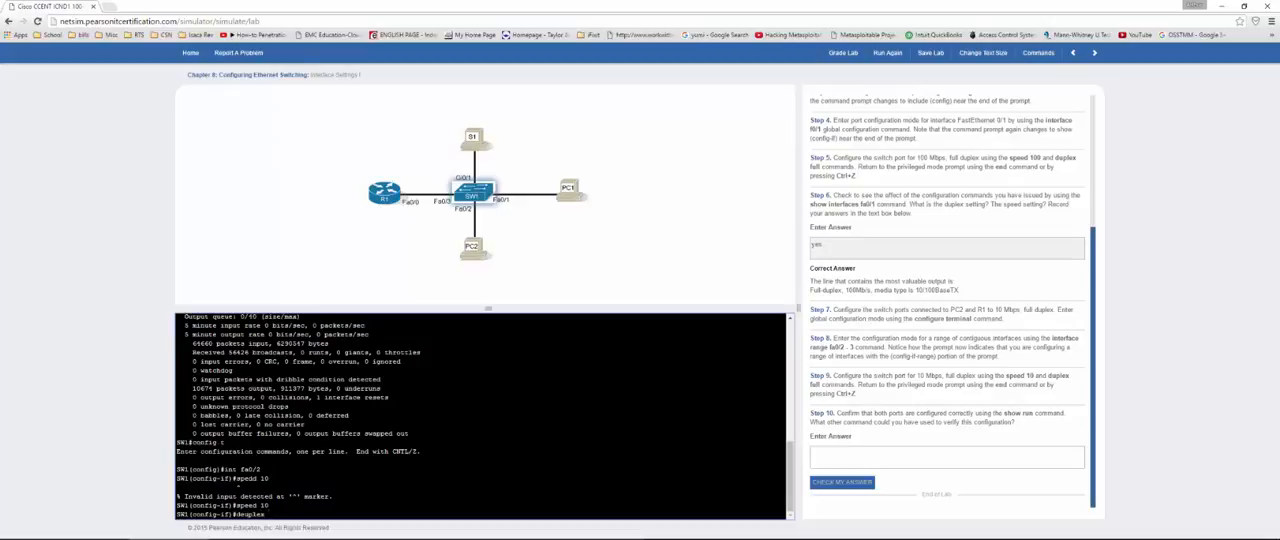
pyautogui.write(' full')
pyautogui.press('Return')
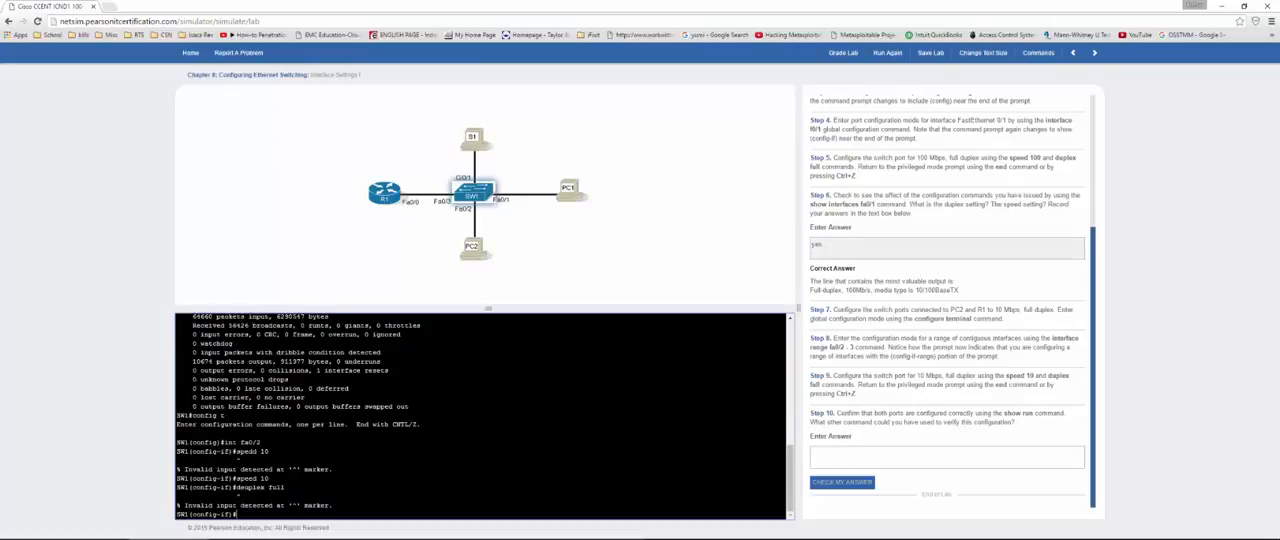
pyautogui.write('duplex full')
pyautogui.press('Return')
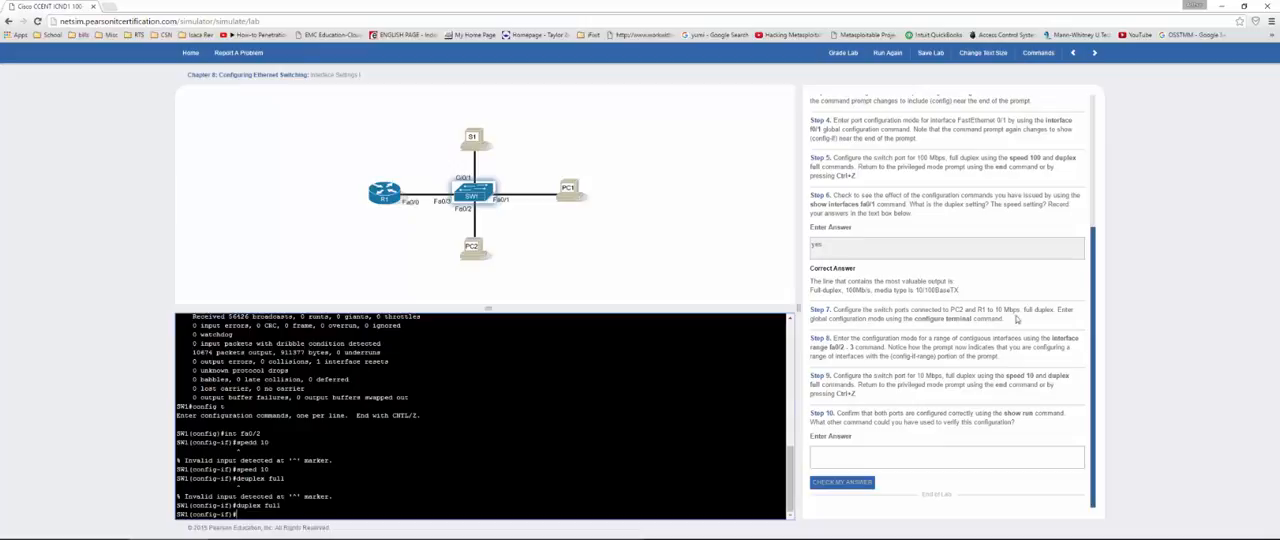
# Step: Configure interface fa0/3, the port connected to R1, with speed 10 and duplex full
pyautogui.doubleClick(979, 310)
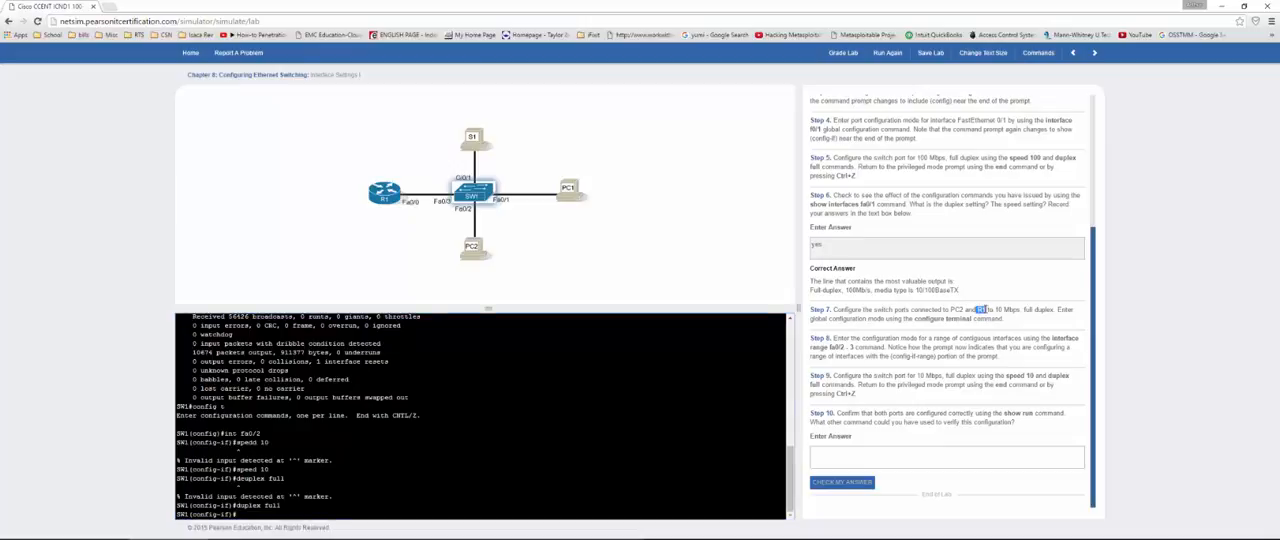
pyautogui.click(238, 514)
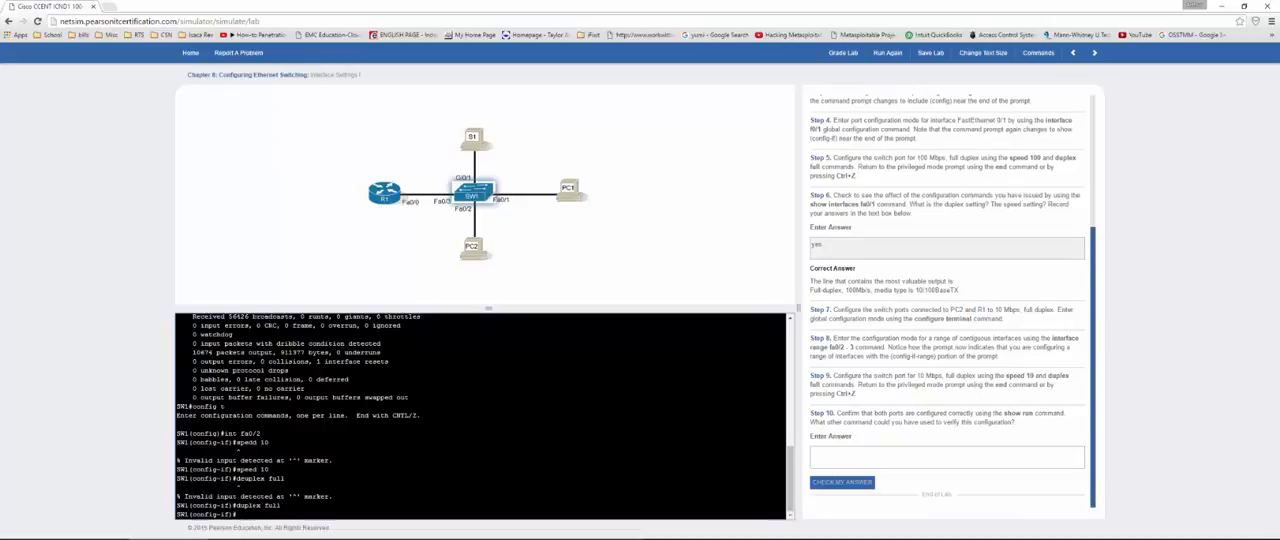
pyautogui.write('int fa0/3')
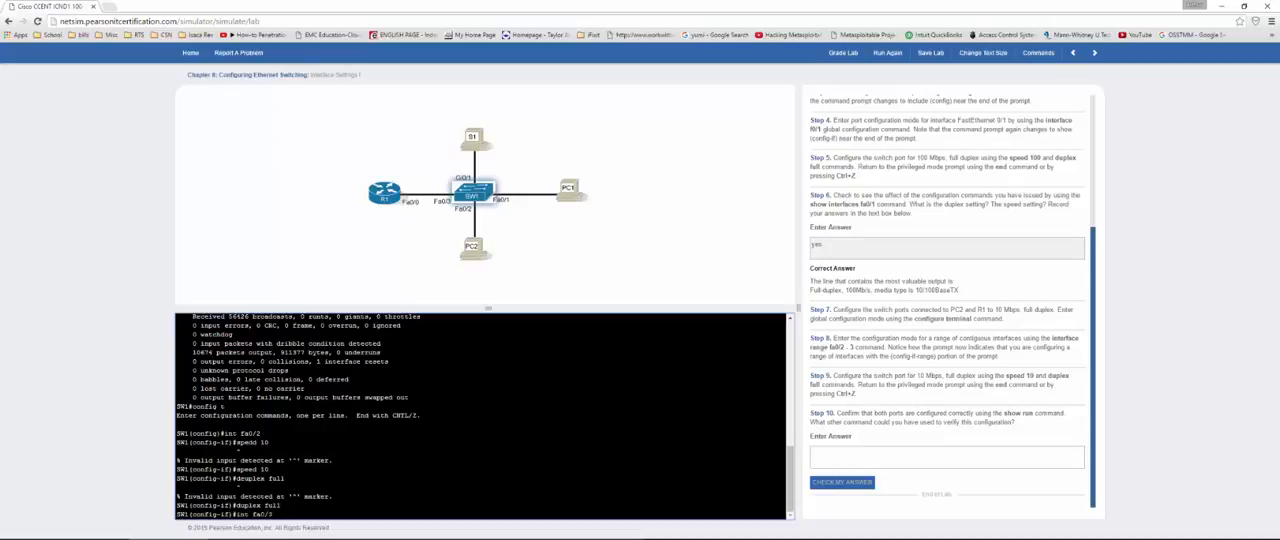
pyautogui.press('Return')
pyautogui.write('s')
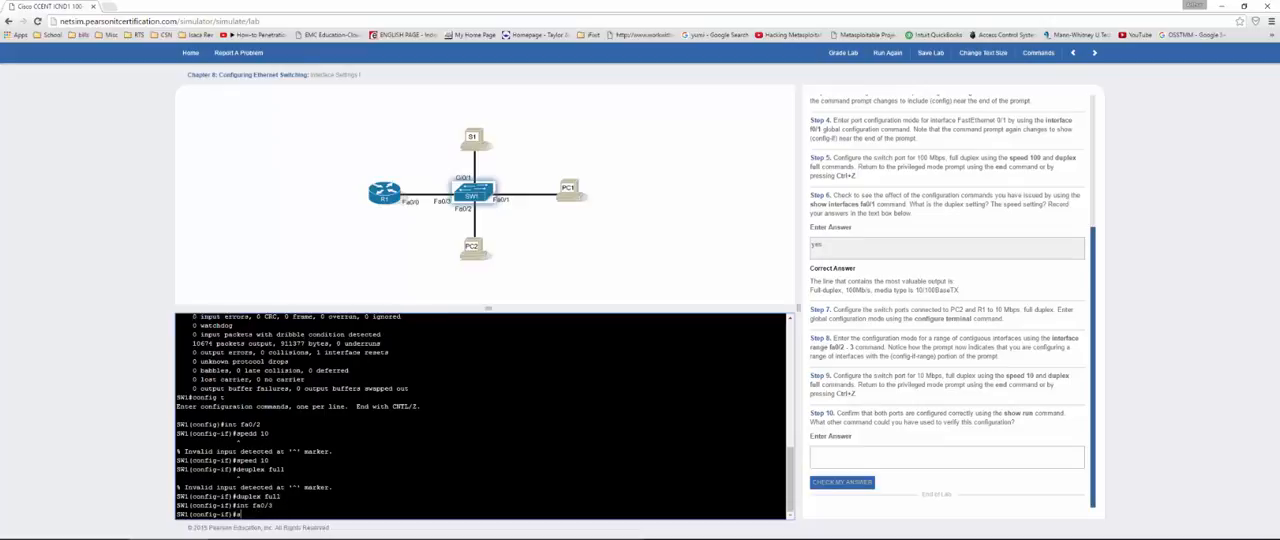
pyautogui.write('peed 10')
pyautogui.press('Return')
pyautogui.write('d')
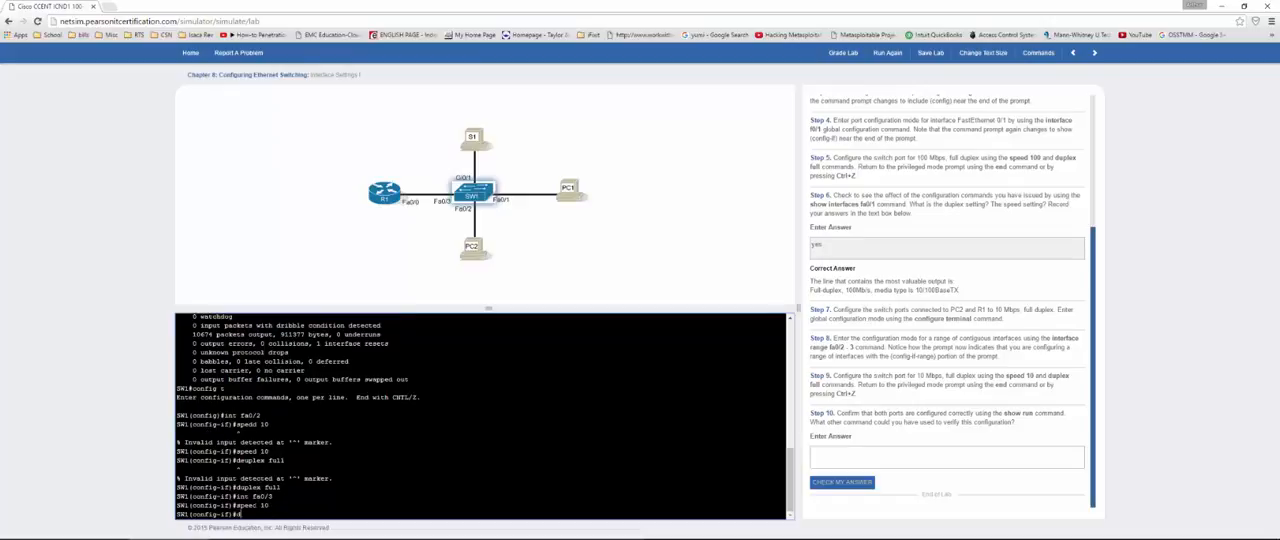
pyautogui.write('uplex full')
pyautogui.press('Return')
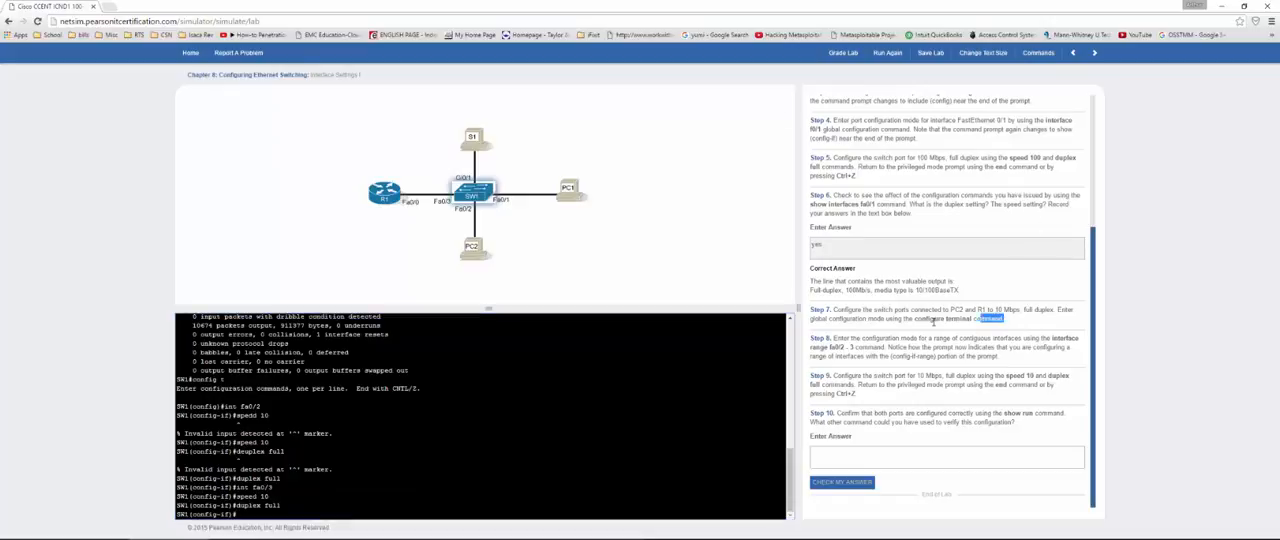
# Step: Read the Step 7 and Step 8 instructions and exit interface configuration back to global configuration mode
pyautogui.tripleClick(813, 312)
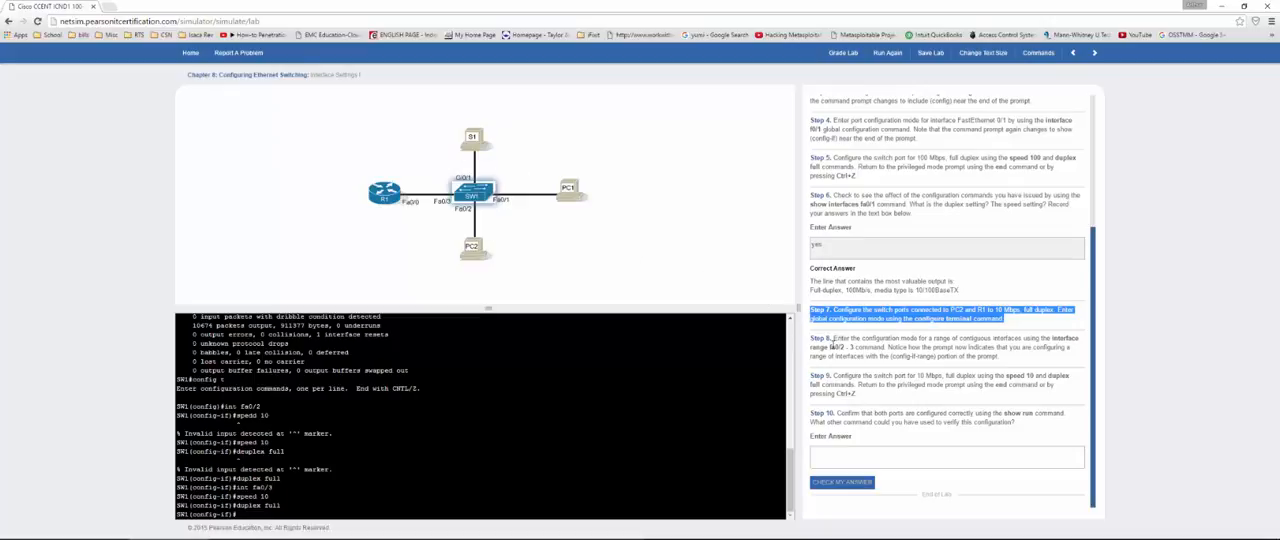
pyautogui.moveTo(828, 347); pyautogui.dragTo(852, 347)
pyautogui.click(271, 514)
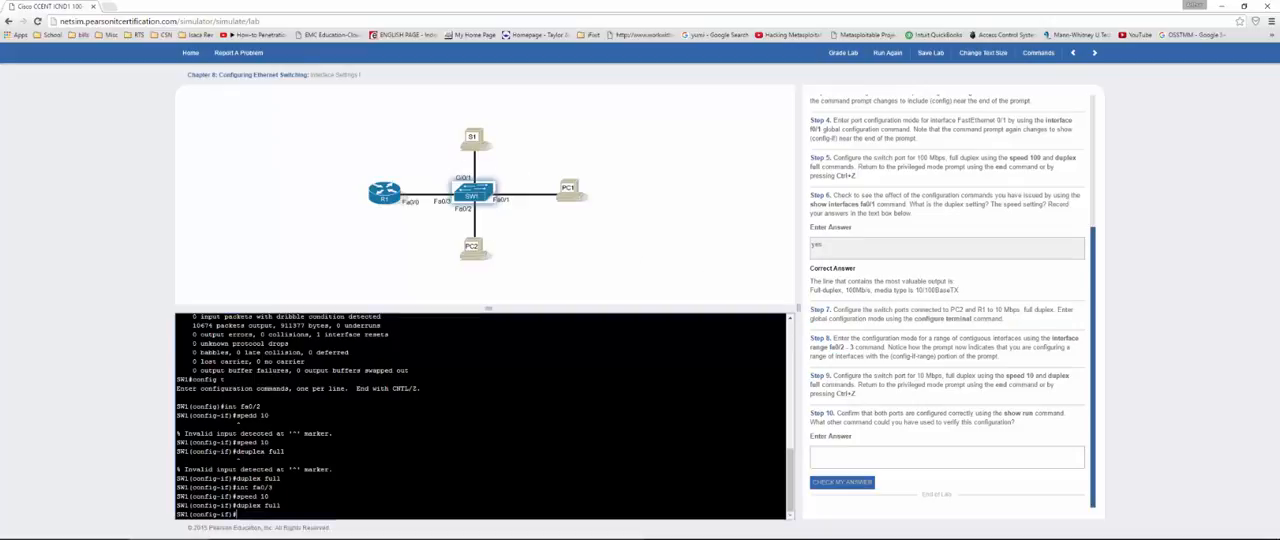
pyautogui.write('exit')
pyautogui.press('Return')
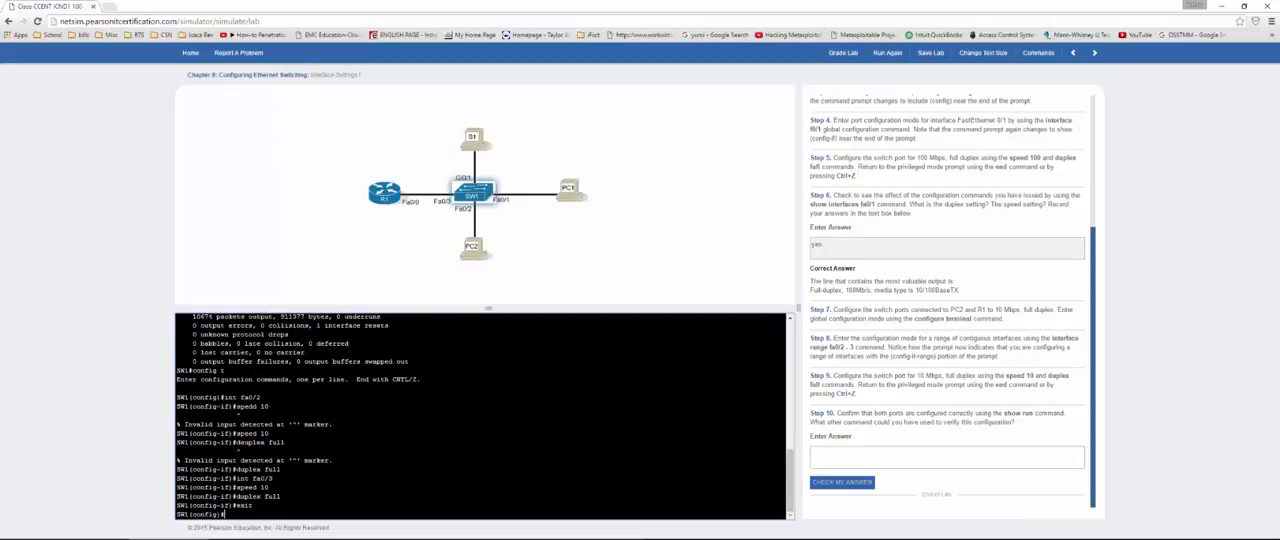
pyautogui.press('Return')
pyautogui.press('Return')
pyautogui.press('Return')
pyautogui.press('Return')
pyautogui.press('Return')
pyautogui.press('Return')
pyautogui.press('Return')
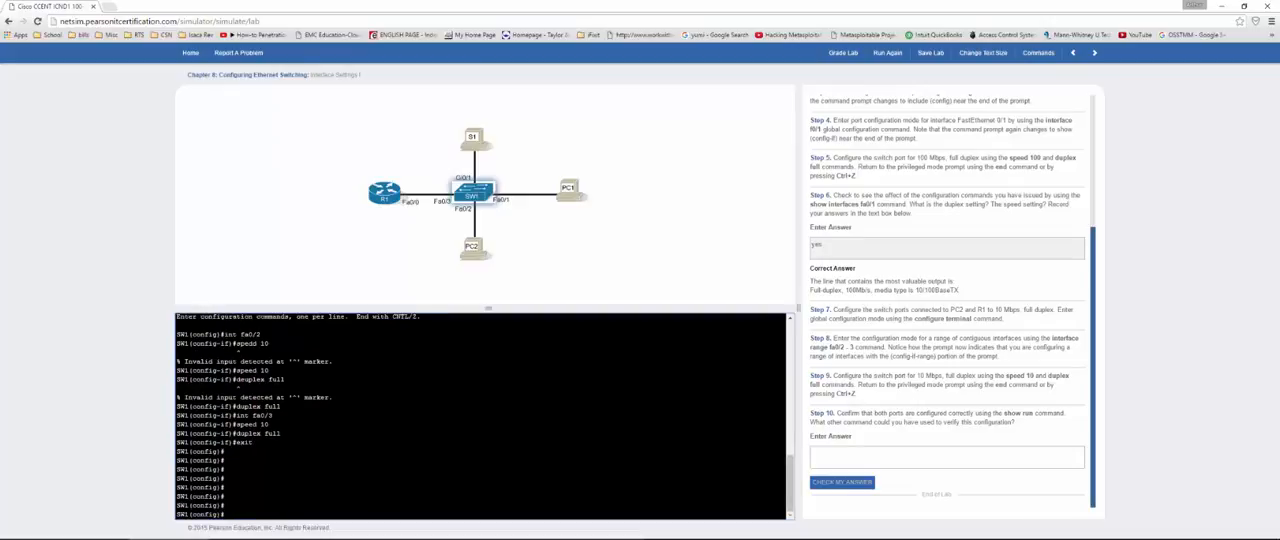
# Step: Enter range configuration mode with int range fa0/2 - 3 and check the changed prompt
pyautogui.write('int range fa0/2 - 3')
pyautogui.press('Return')
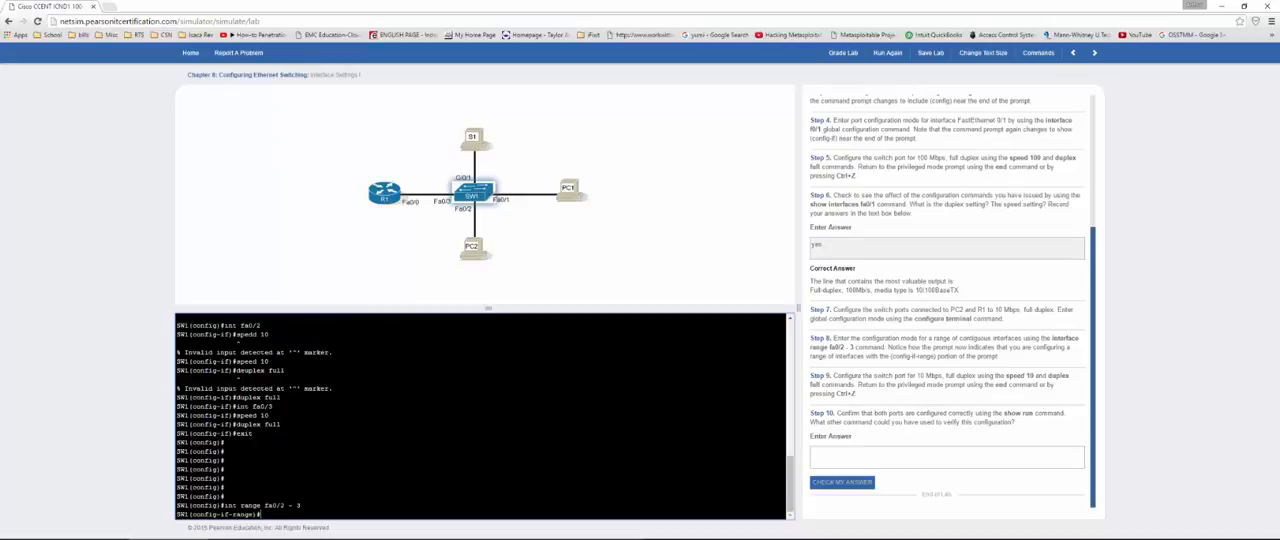
pyautogui.moveTo(217, 515); pyautogui.dragTo(236, 515)
# Step: Configure the fa0/2 - 3 interface range with speed 10 and duplex full
pyautogui.click(260, 514)
pyautogui.write('speed 10')
pyautogui.press('Return')
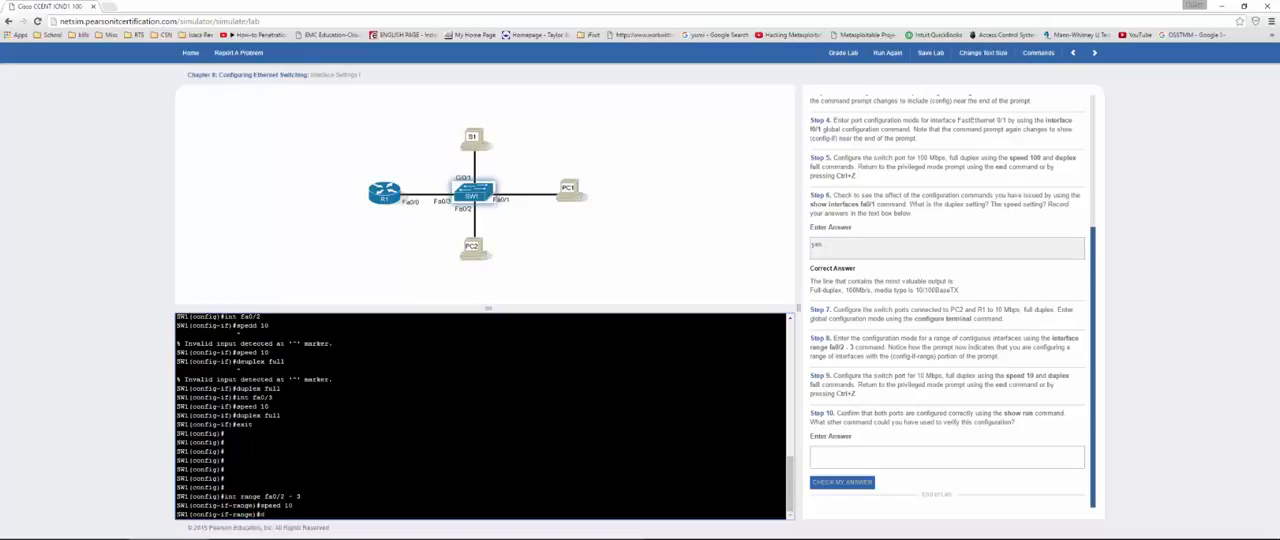
pyautogui.write('duplex full')
pyautogui.press('Return')
pyautogui.press('Return')
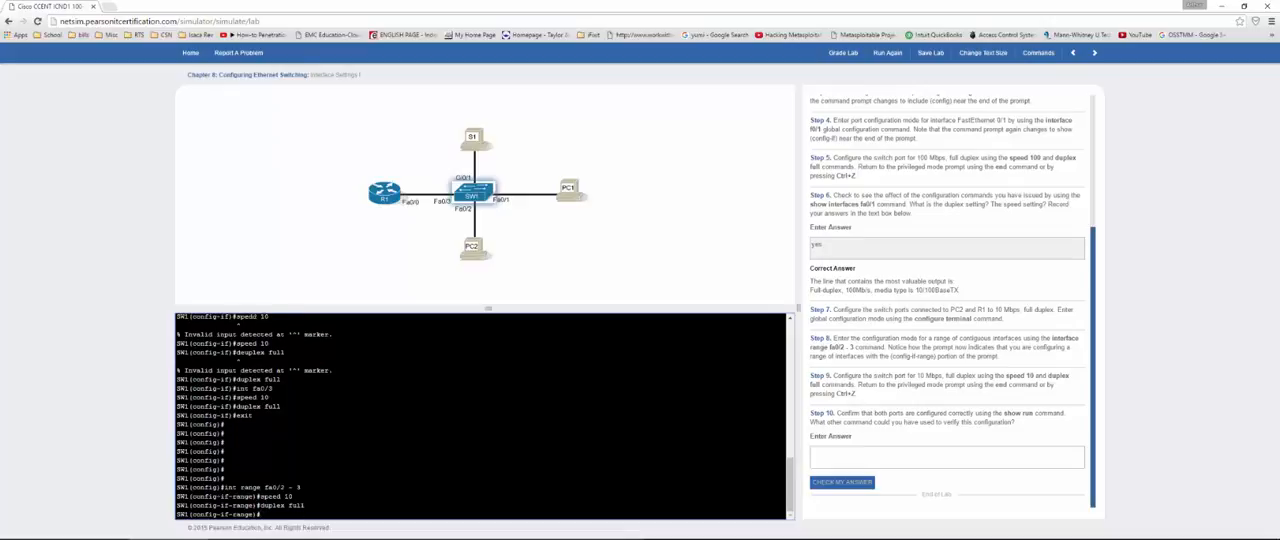
# Step: Exit range and global configuration back to the privileged mode prompt, reading the Step 10 instruction
pyautogui.write('exit')
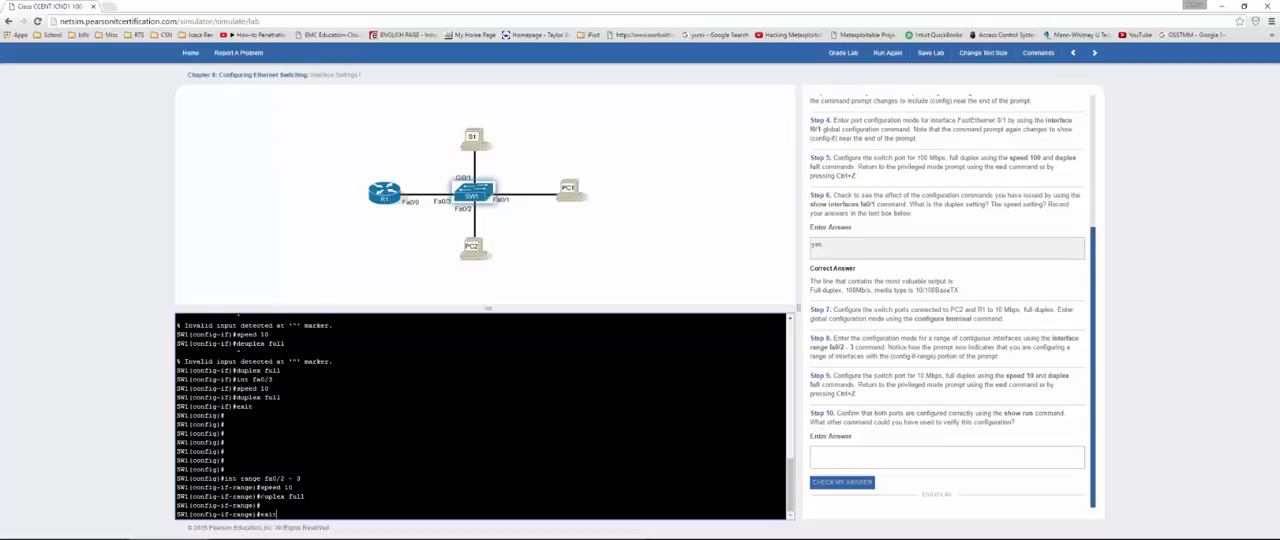
pyautogui.press('Return')
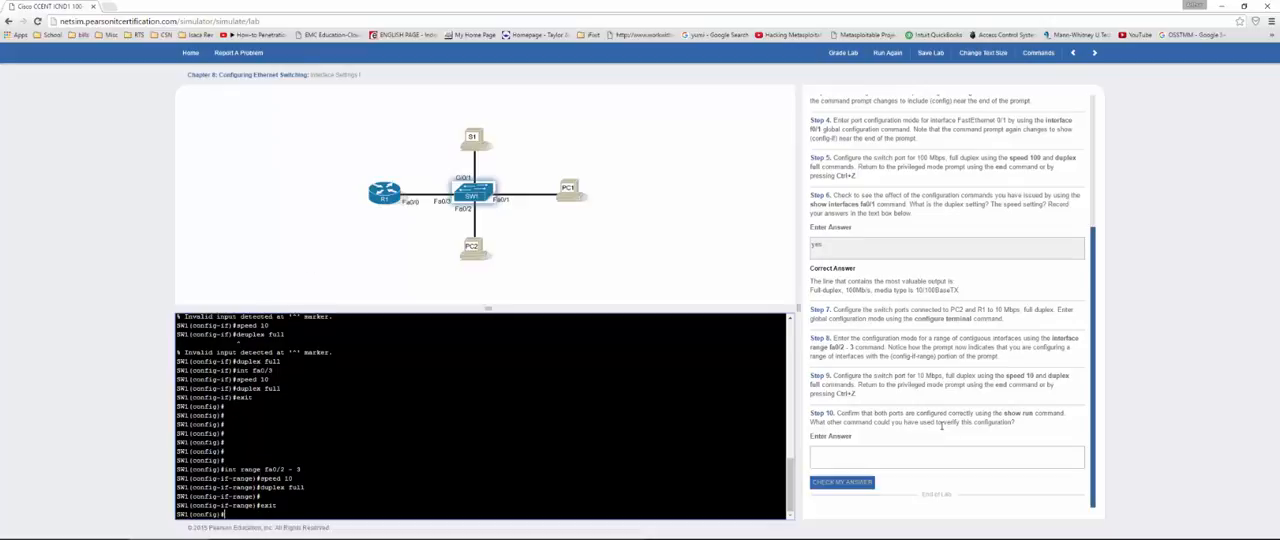
pyautogui.moveTo(894, 413); pyautogui.dragTo(1033, 412)
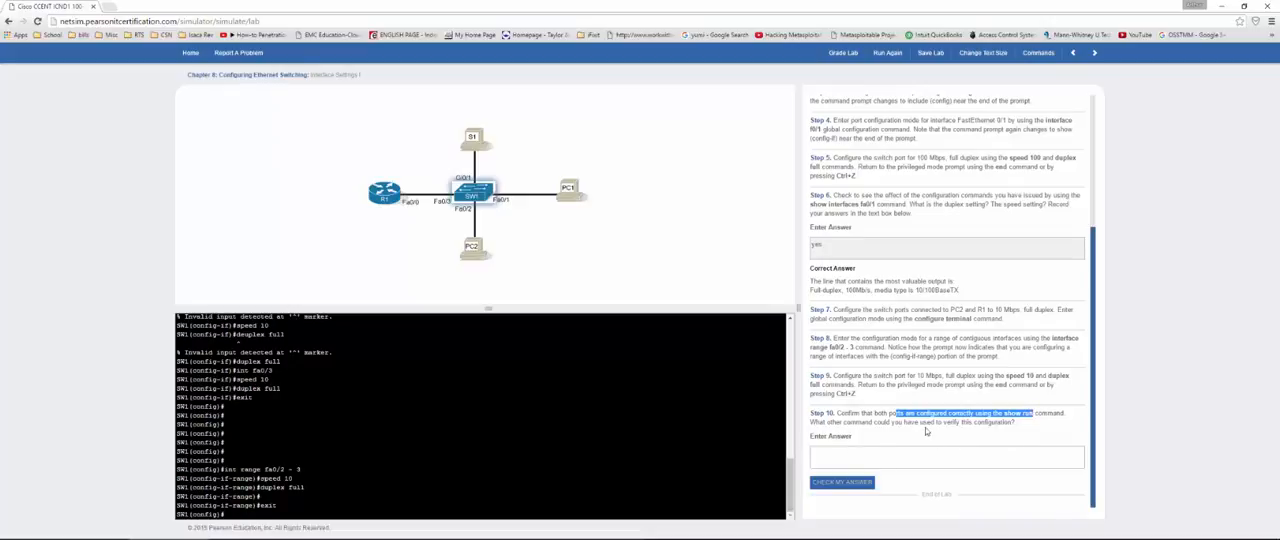
pyautogui.click(228, 514)
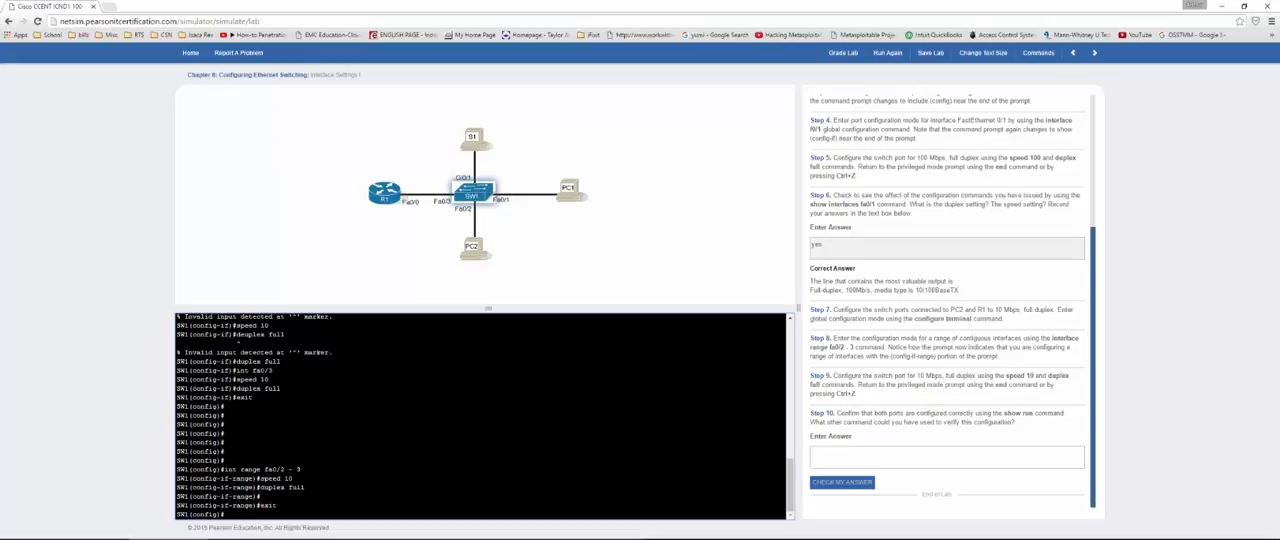
pyautogui.write('exit')
pyautogui.press('Return')
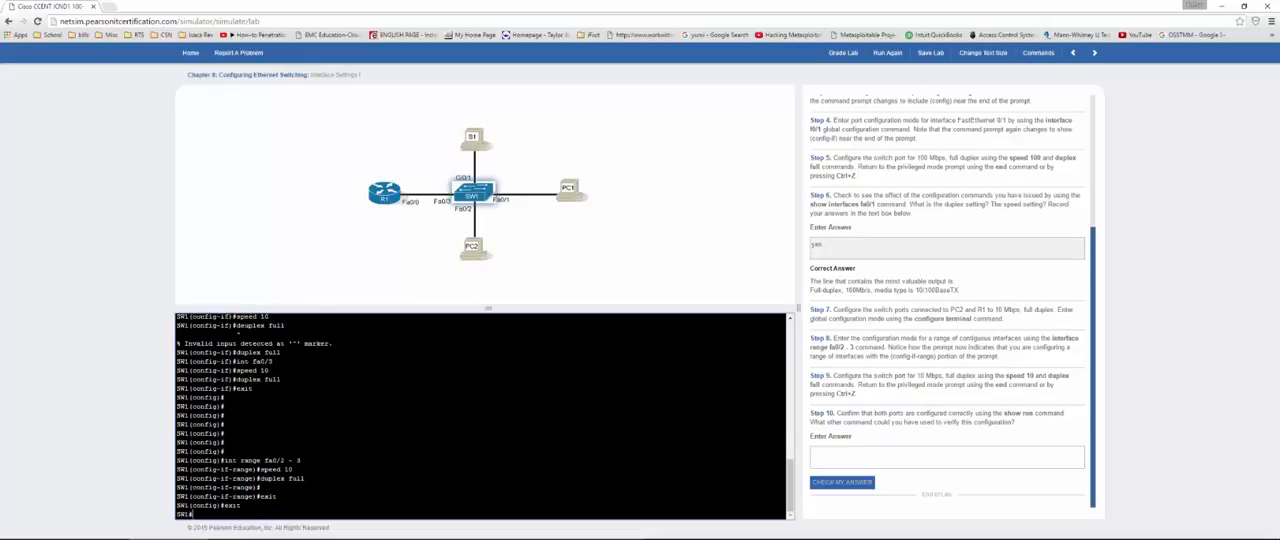
# Step: Display the running configuration with show run and examine the duplex and speed lines of FastEthernet0/2 and FastEthernet0/3
pyautogui.write('show run')
pyautogui.press('Return')
pyautogui.press('space')
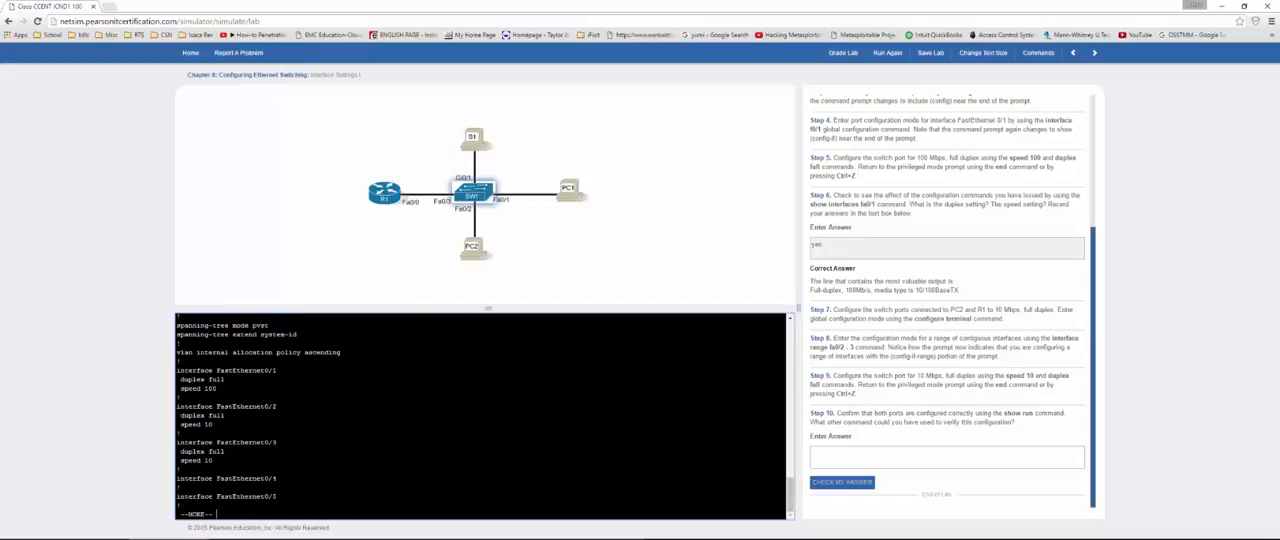
pyautogui.moveTo(179, 415); pyautogui.dragTo(277, 406)
pyautogui.moveTo(264, 442); pyautogui.dragTo(277, 442)
pyautogui.moveTo(180, 460); pyautogui.dragTo(213, 460)
pyautogui.moveTo(213, 425); pyautogui.dragTo(188, 415)
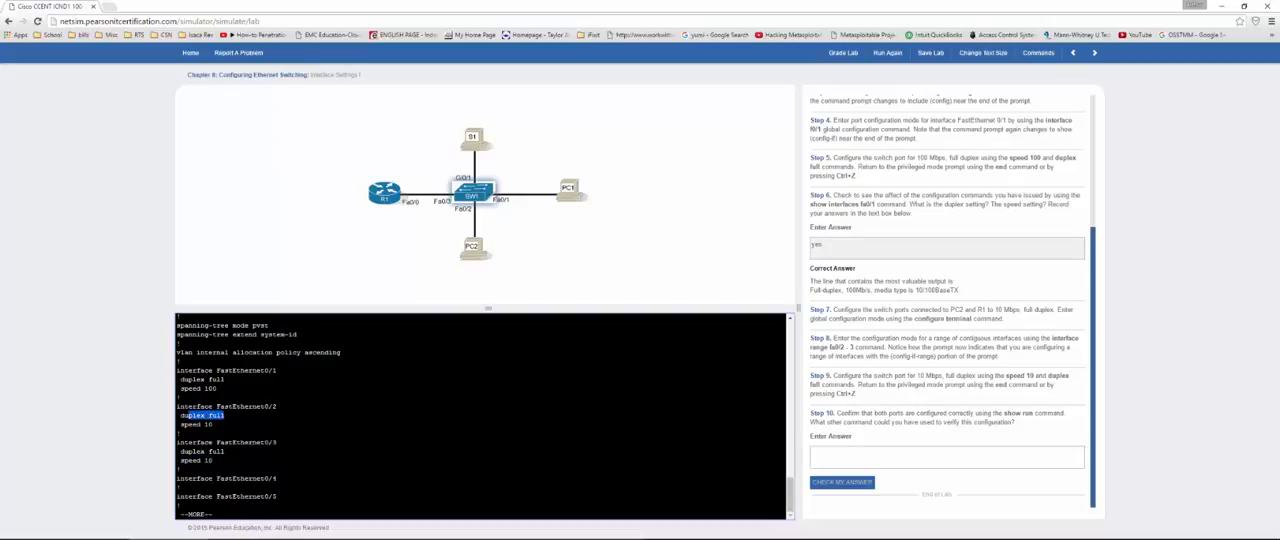
# Step: Answer the Step 10 question about another verification command with "yes", check it and read the correct answer
pyautogui.click(824, 455)
pyautogui.write('yes')
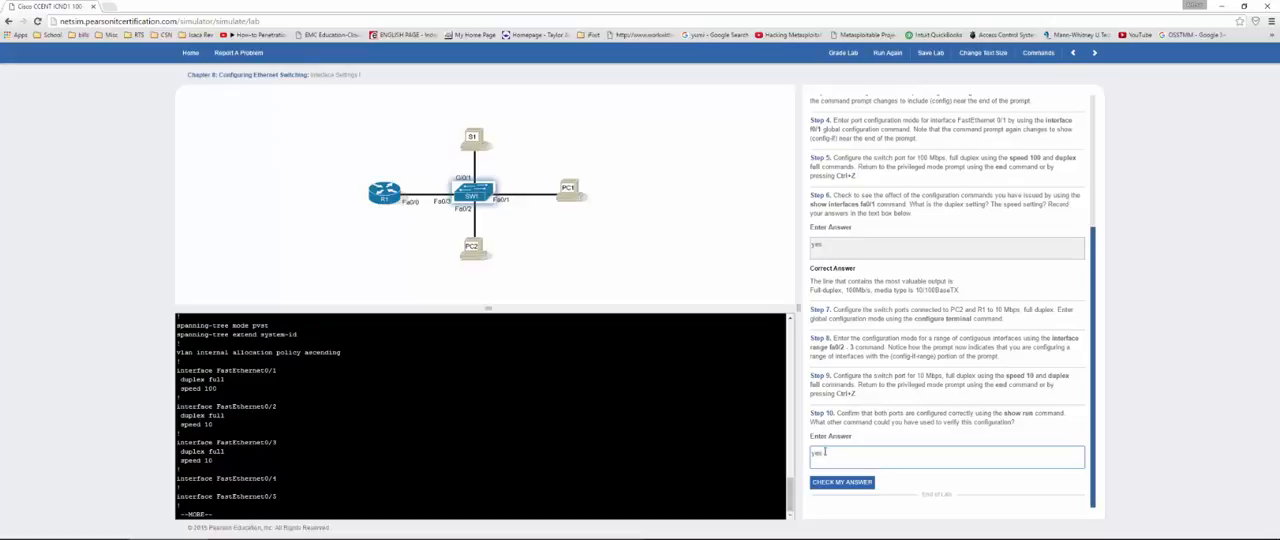
pyautogui.click(863, 484)
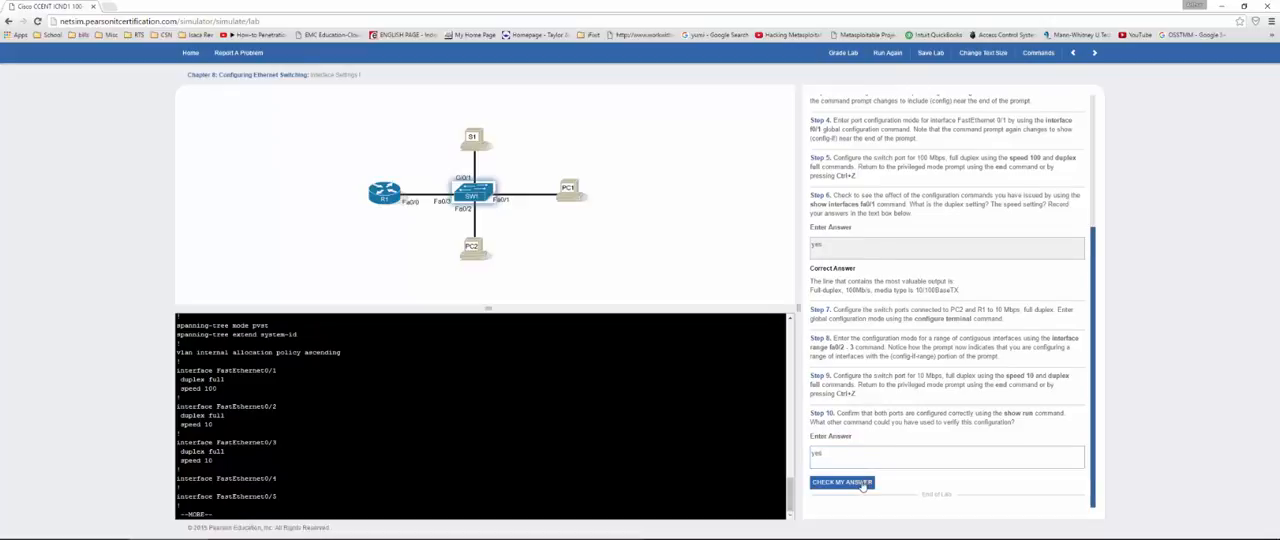
pyautogui.scroll(2, 855, 295)
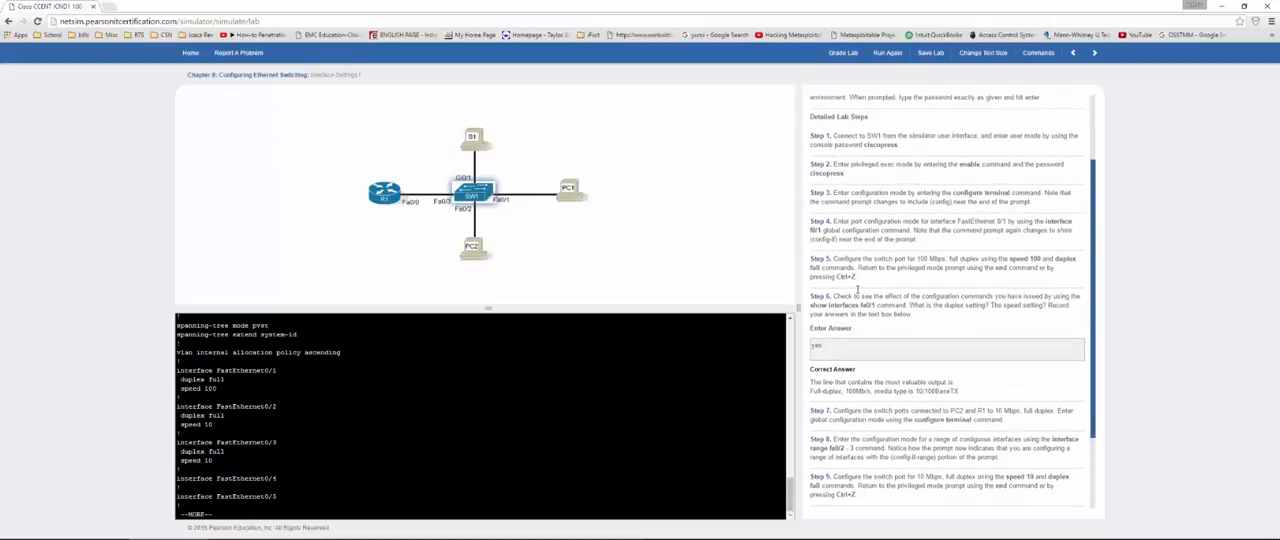
pyautogui.scroll(-3, 857, 290)
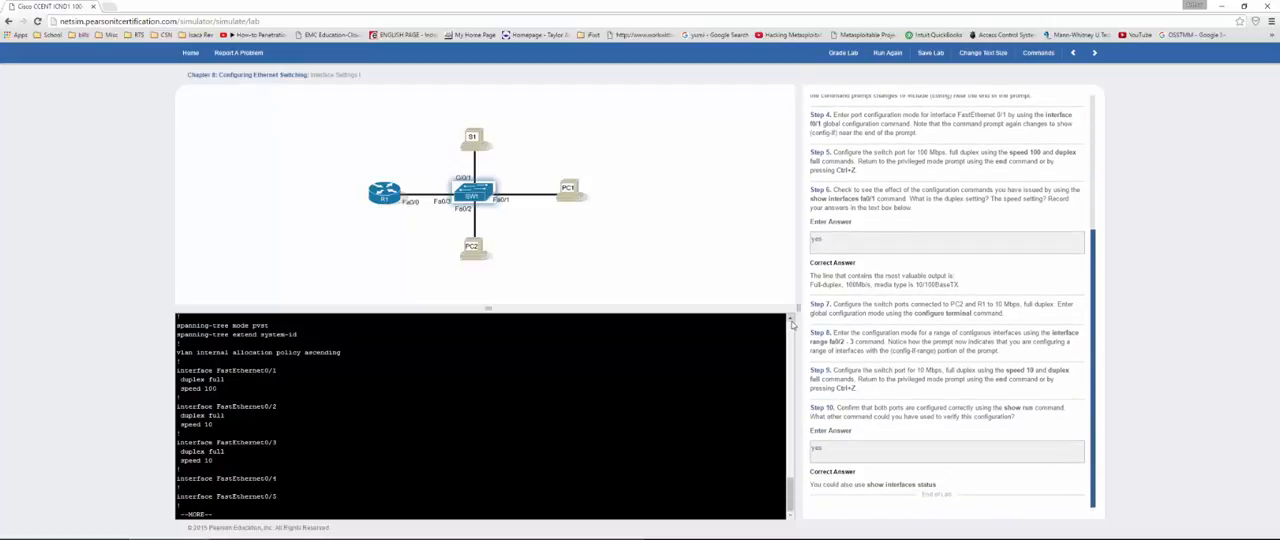
# Step: Grade the Interface Settings I lab, review the score and the listed commands, and close the results
pyautogui.scroll(3, 900, 250)
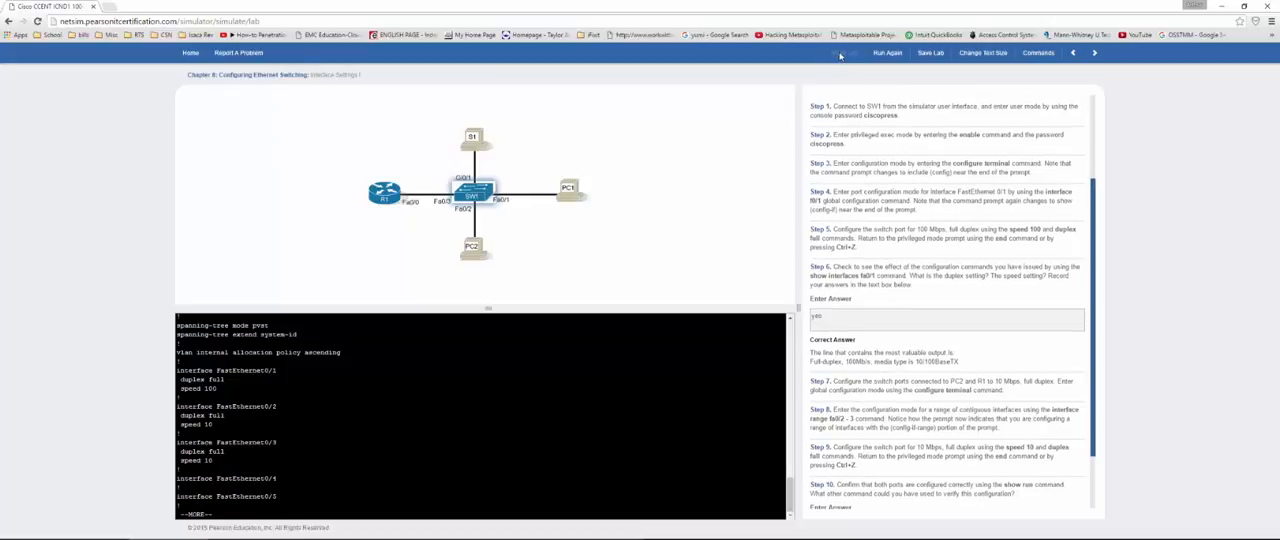
pyautogui.click(840, 56)
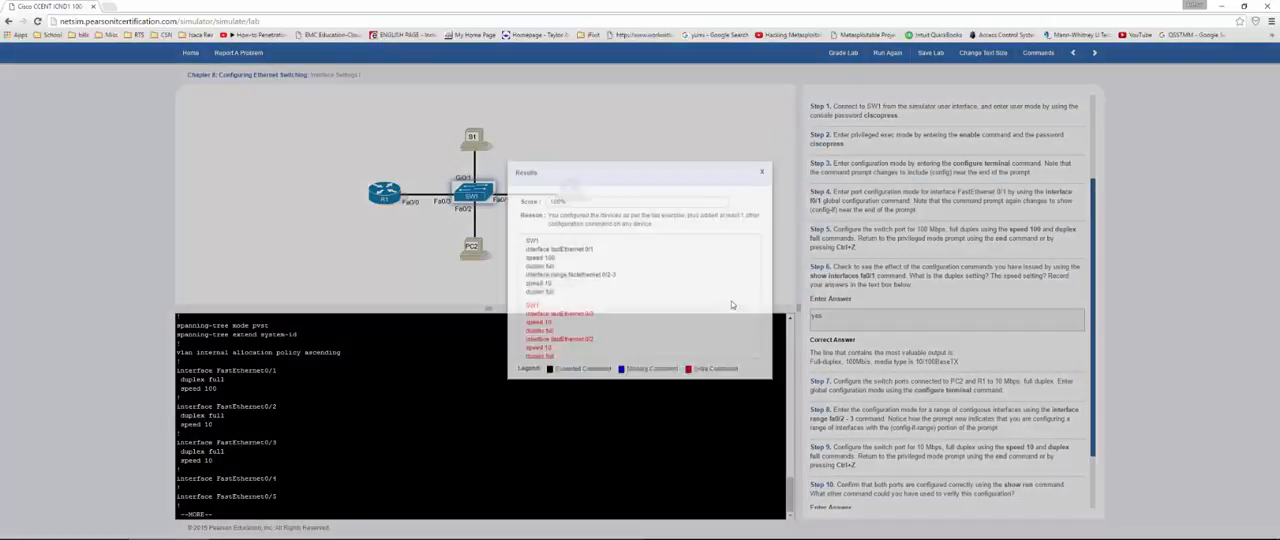
pyautogui.scroll(-1, 620, 280)
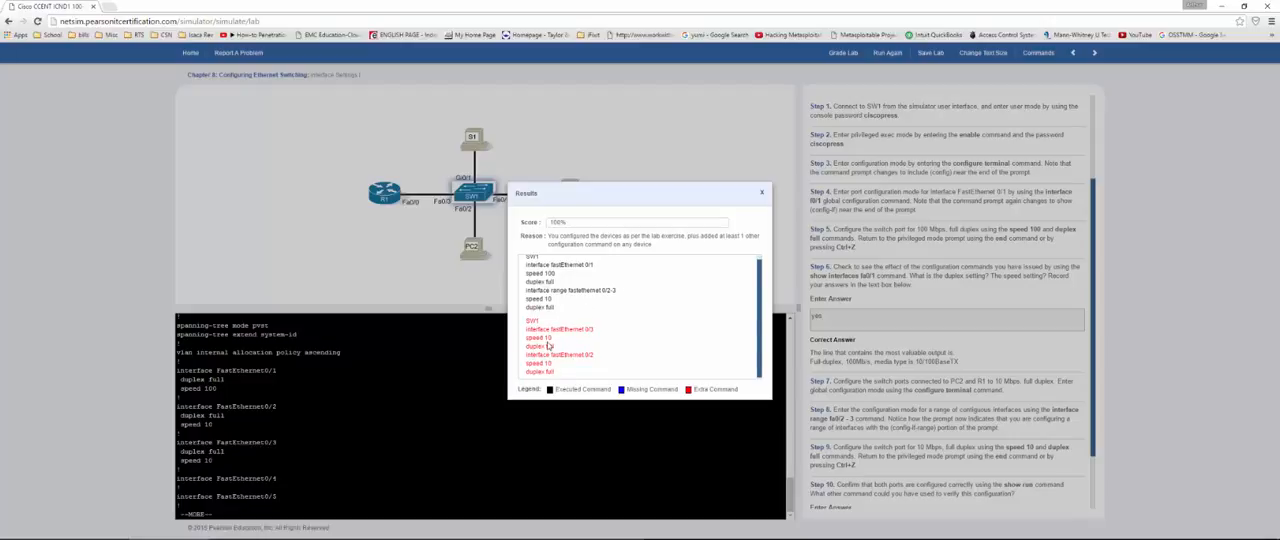
pyautogui.scroll(1, 590, 315)
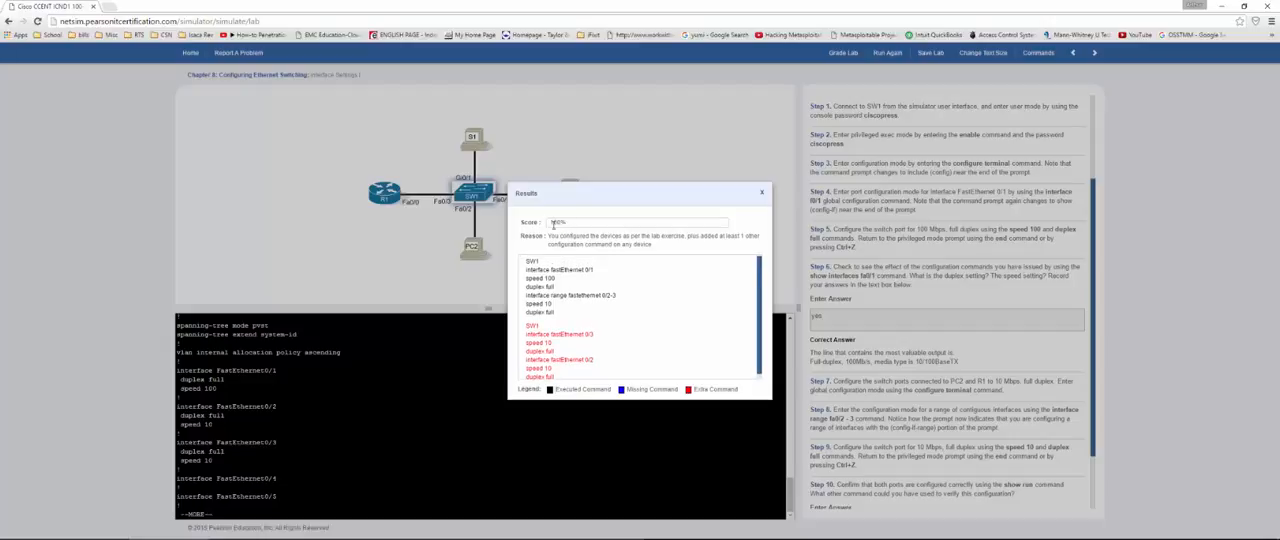
pyautogui.moveTo(550, 222); pyautogui.dragTo(662, 220)
pyautogui.click(762, 194)
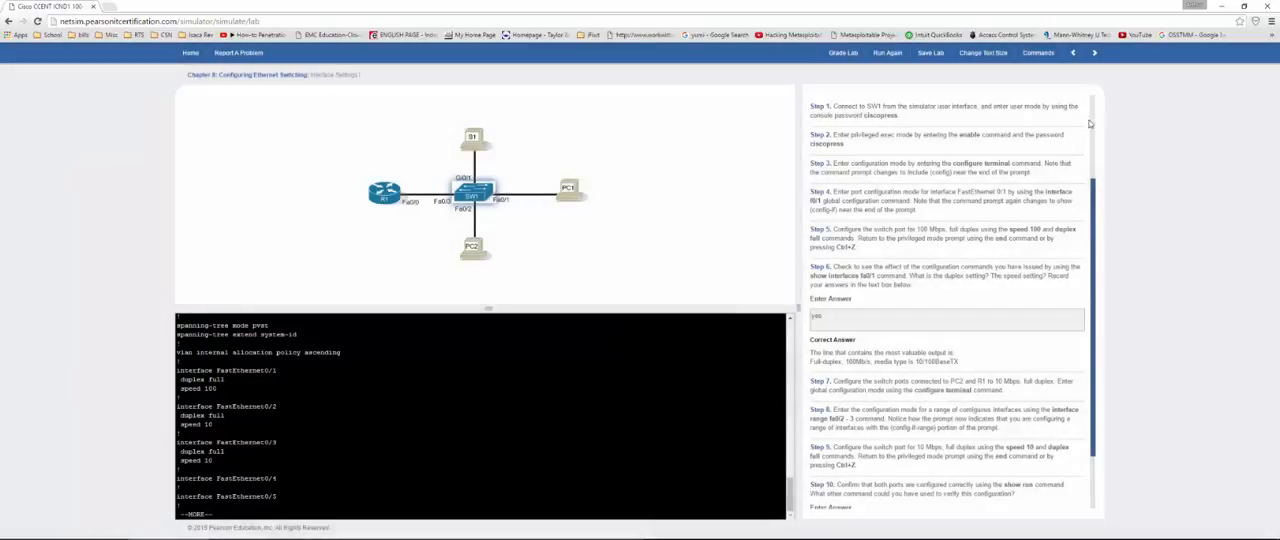
# Step: Continue to the Interface Settings II lab and log in to SW1's user mode with the console password
pyautogui.click(1095, 55)
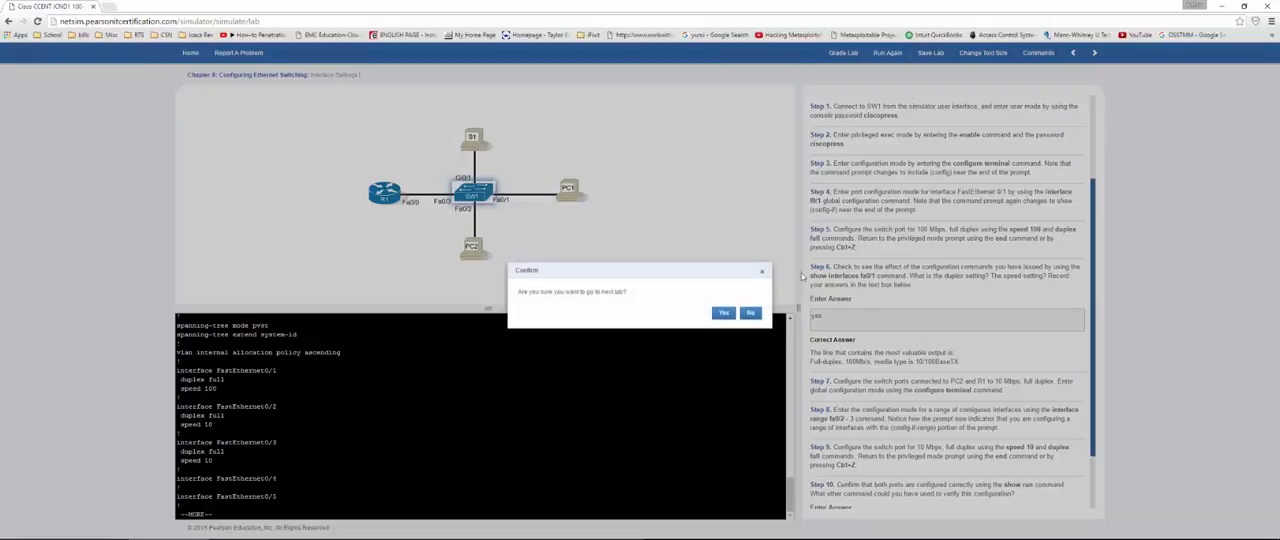
pyautogui.click(722, 314)
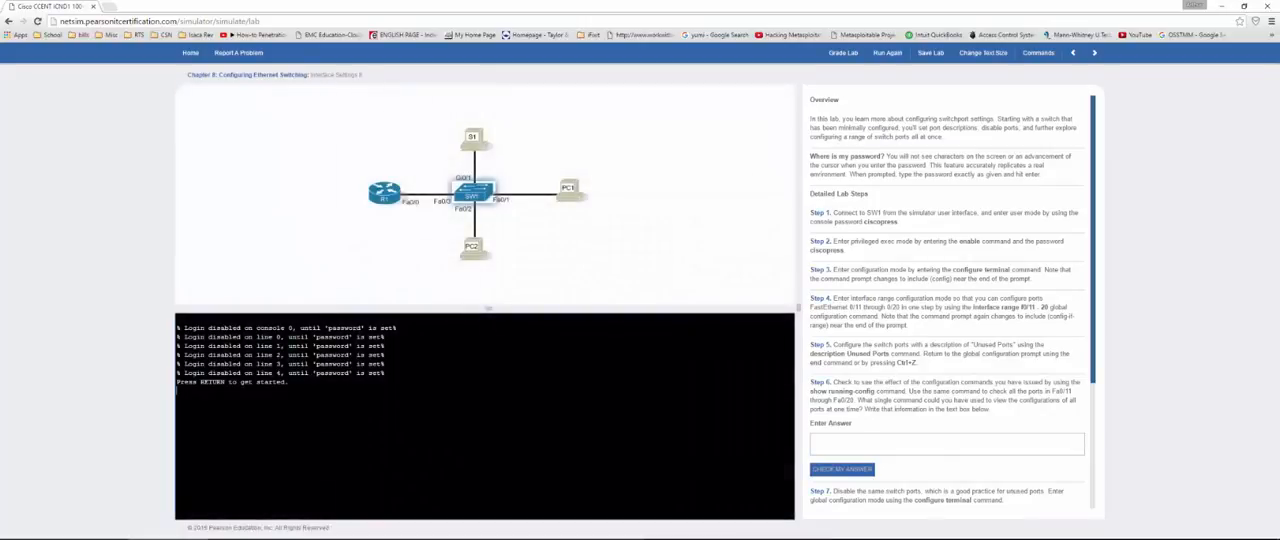
pyautogui.press('Return')
pyautogui.press('Return')
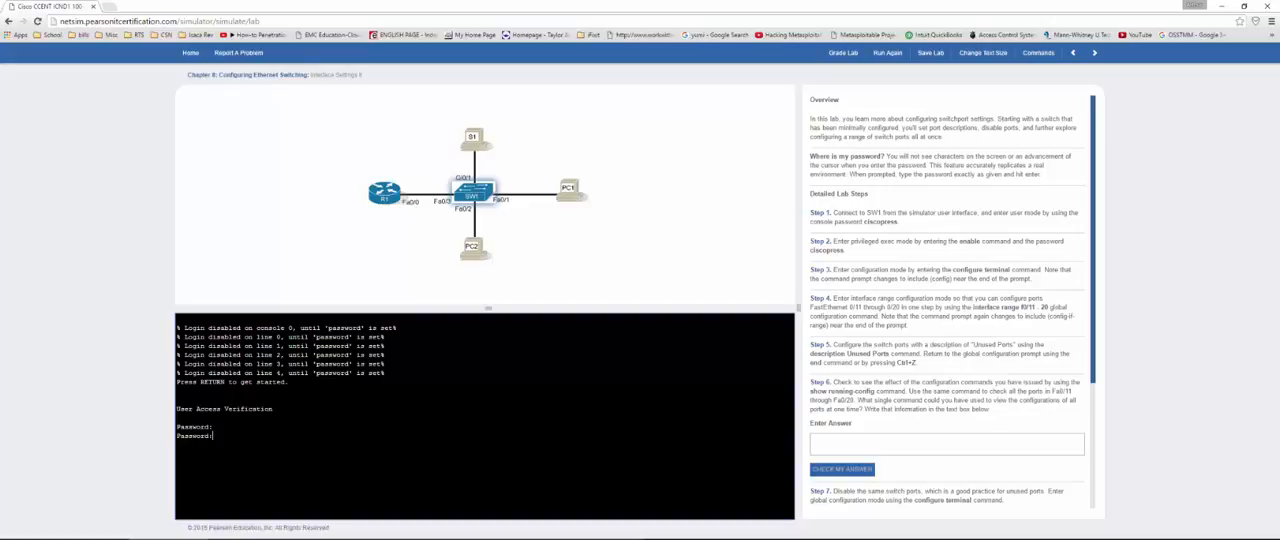
pyautogui.press('Return')
# Step: Enter privileged exec mode on SW1 with the enable password and open global configuration mode with config t
pyautogui.write('en')
pyautogui.press('Return')
pyautogui.press('Return')
pyautogui.write('config t')
pyautogui.press('Return')
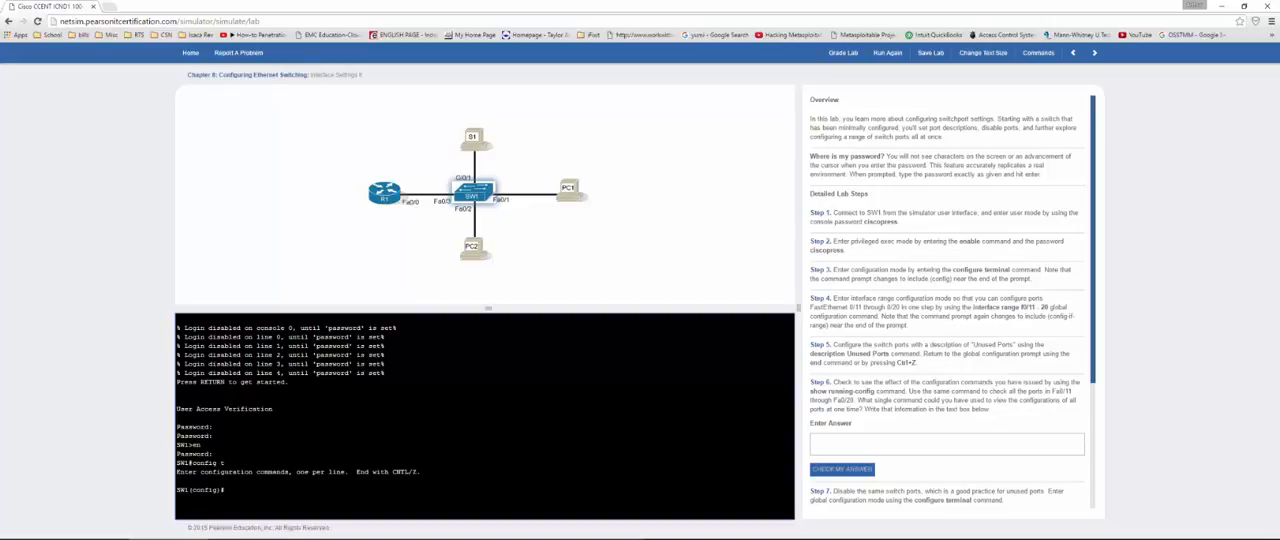
# Step: Enter interface range configuration mode for ports fa0/11 - 20, correcting the misspelled range keyword
pyautogui.write('int rnge fa0/11 - 20')
pyautogui.press('Return')
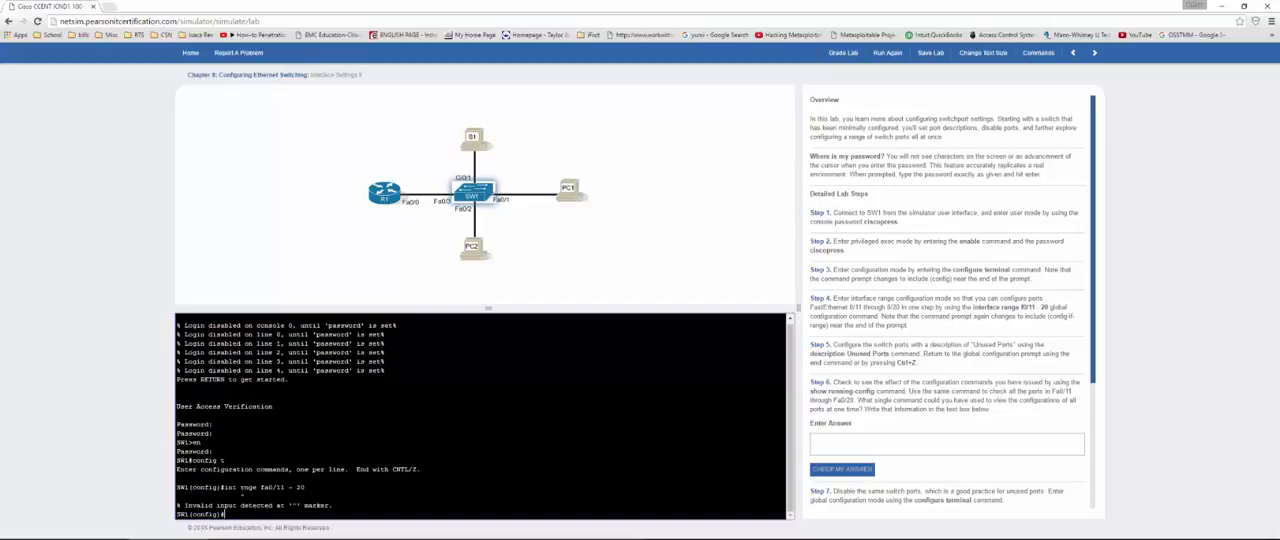
pyautogui.press('Up')
pyautogui.write('a')
pyautogui.press('Return')
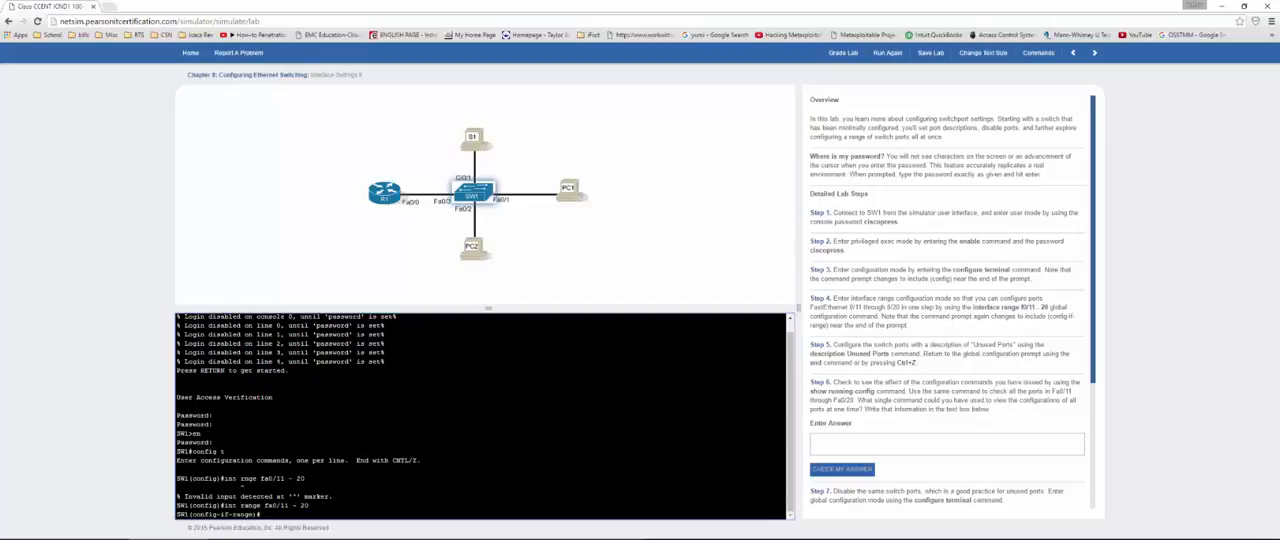
# Step: Set the description of the selected port range to "Unused Ports"
pyautogui.write('desc Unused Ports')
pyautogui.press('Return')
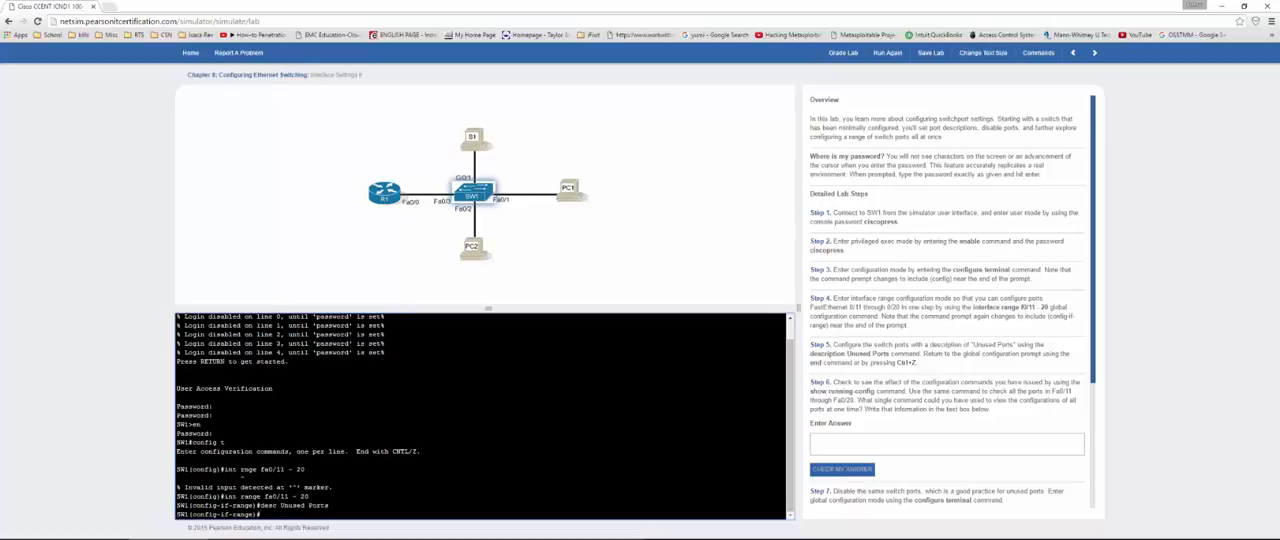
# Step: Disable the selected port range with the shutdown command and return to the privileged mode prompt
pyautogui.write('sho')
pyautogui.write('tdown')
pyautogui.press('Return')
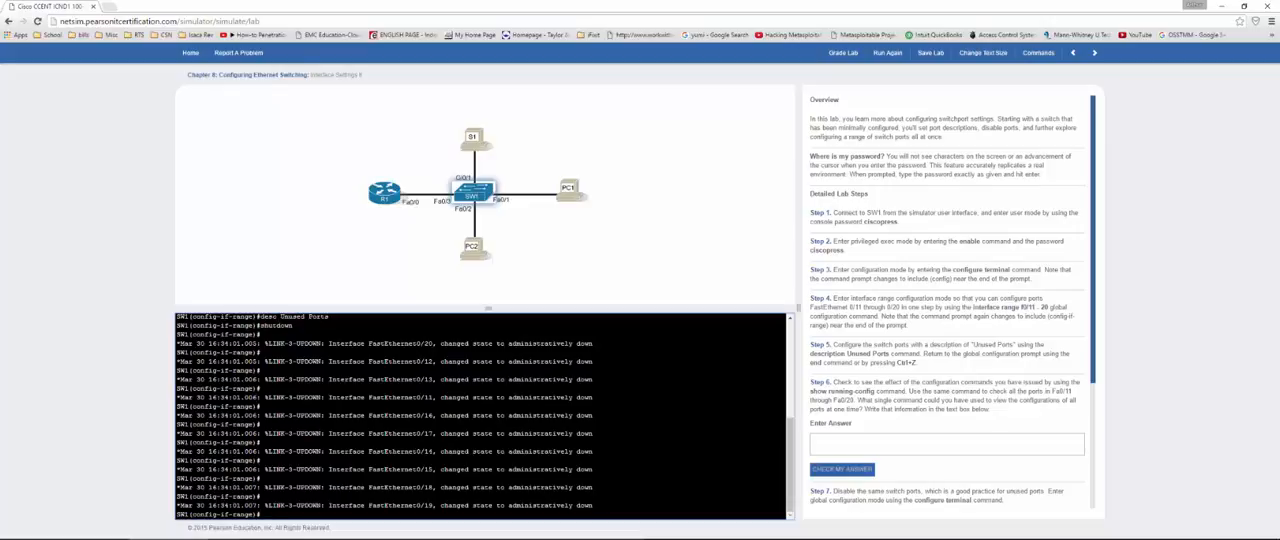
pyautogui.press('Return')
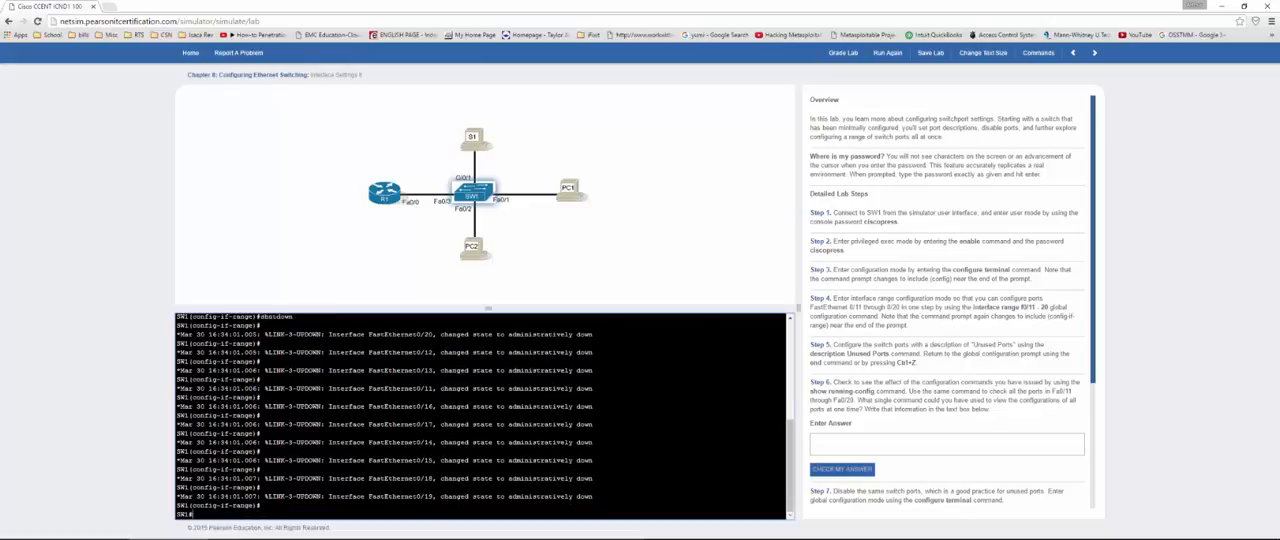
# Step: Display the running configuration with show run, enlarge the terminal and examine the description and shutdown lines of FastEthernet0/11 through 0/20
pyautogui.write('show run')
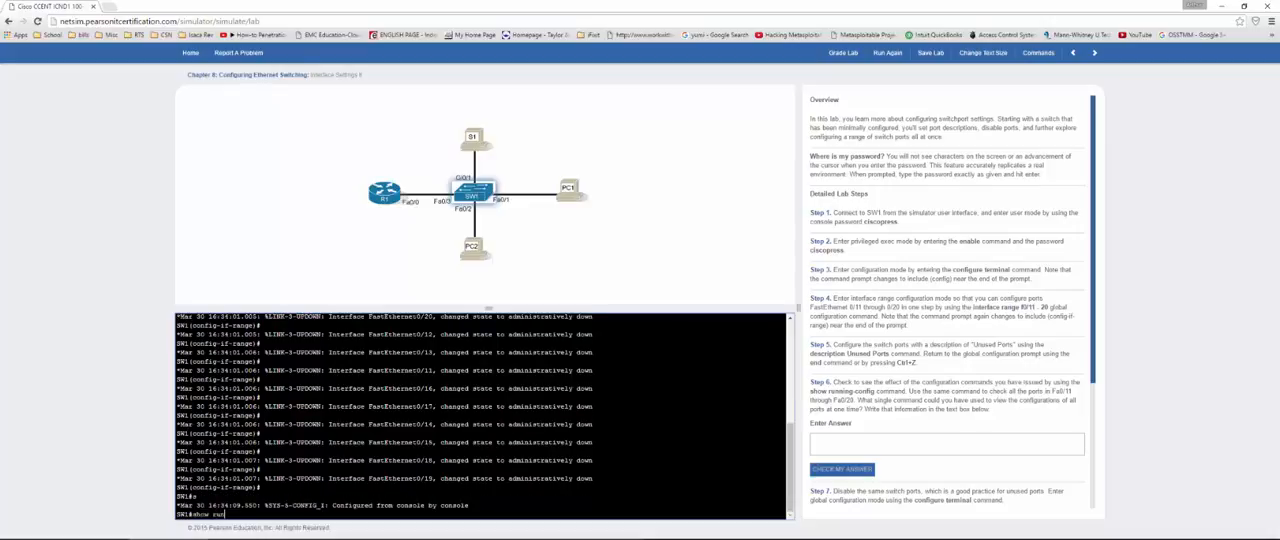
pyautogui.press('Return')
pyautogui.press('space')
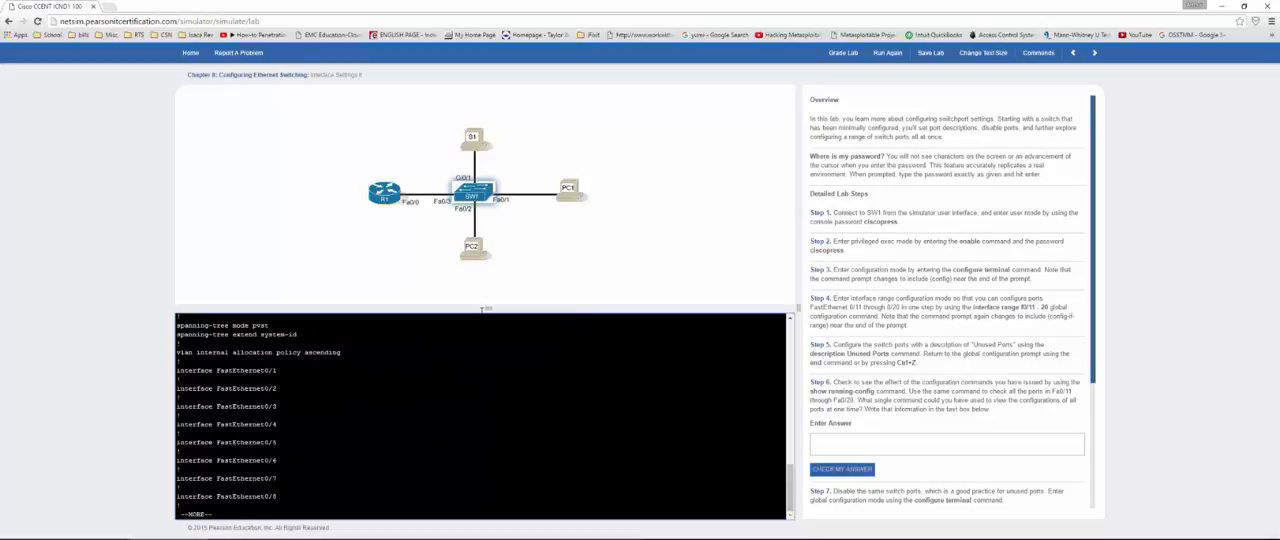
pyautogui.moveTo(480, 306); pyautogui.dragTo(492, 261)
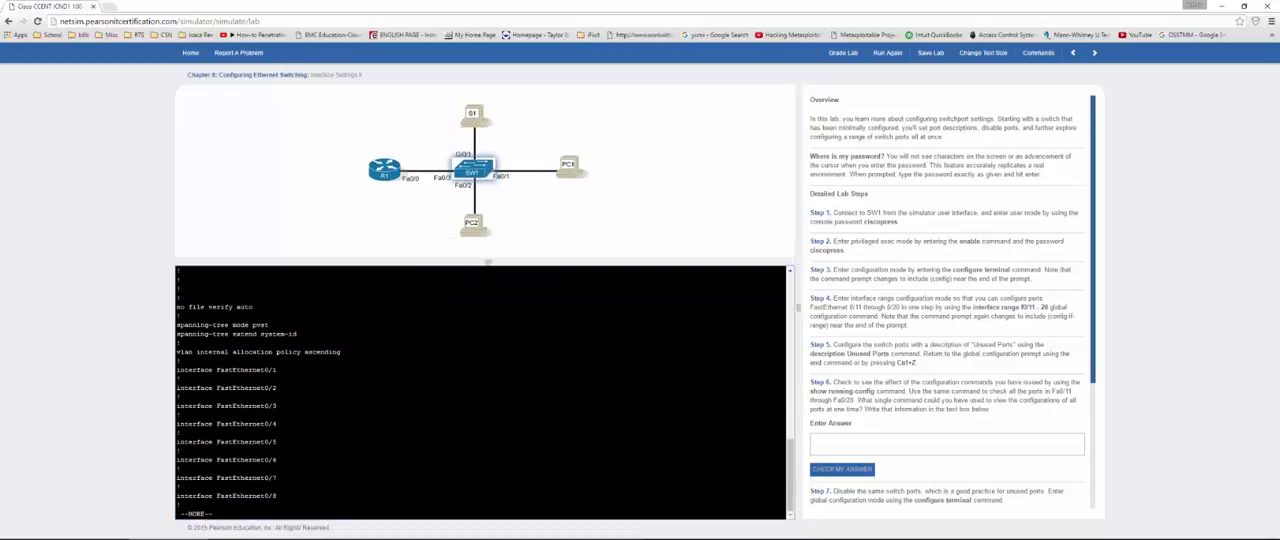
pyautogui.press('space')
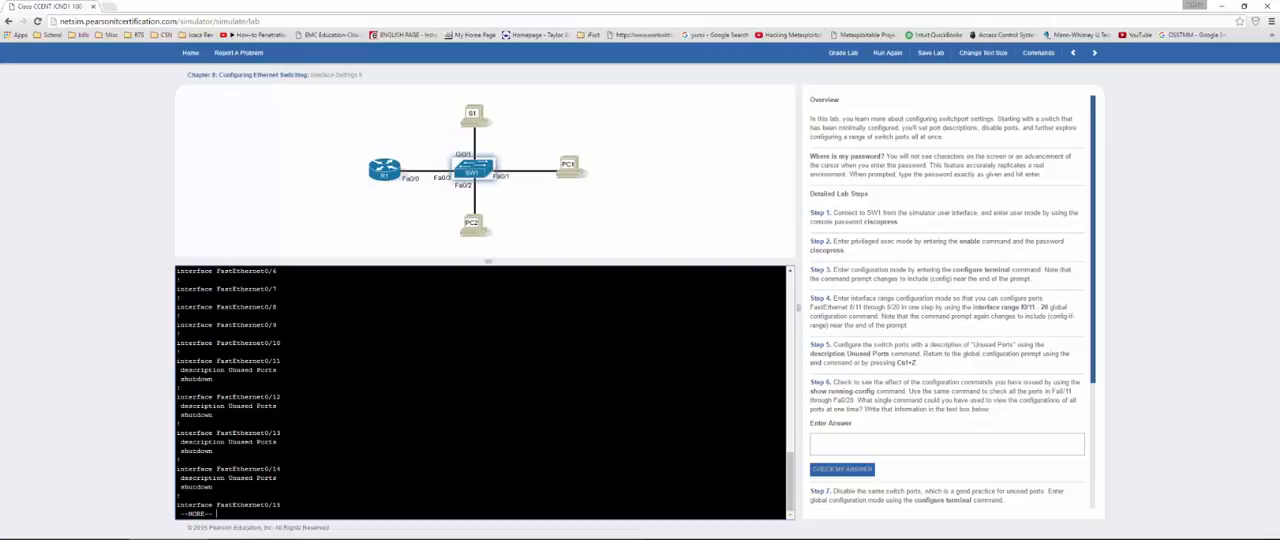
pyautogui.press('space')
pyautogui.press('space')
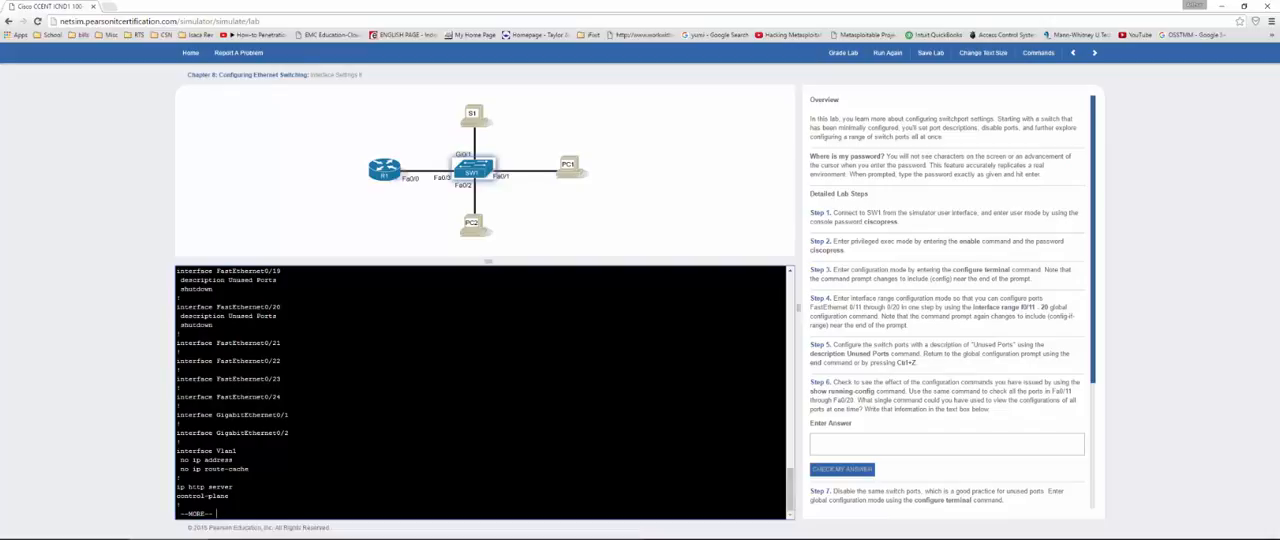
pyautogui.press('space')
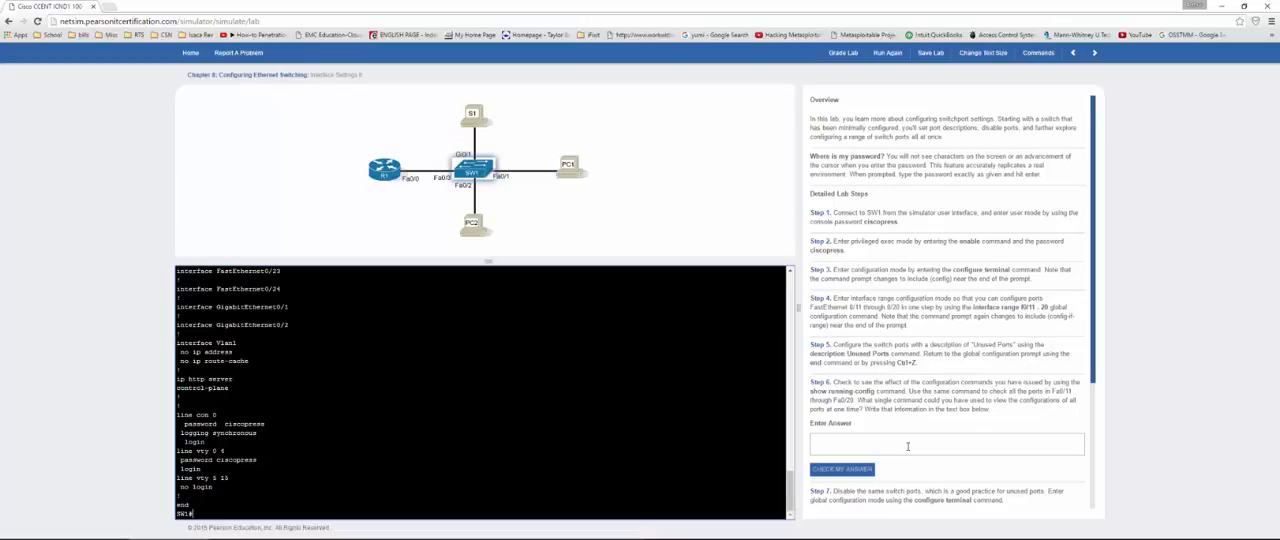
# Step: Answer the Step 6 question about viewing all port configurations with "show run" and check the answer
pyautogui.click(906, 446)
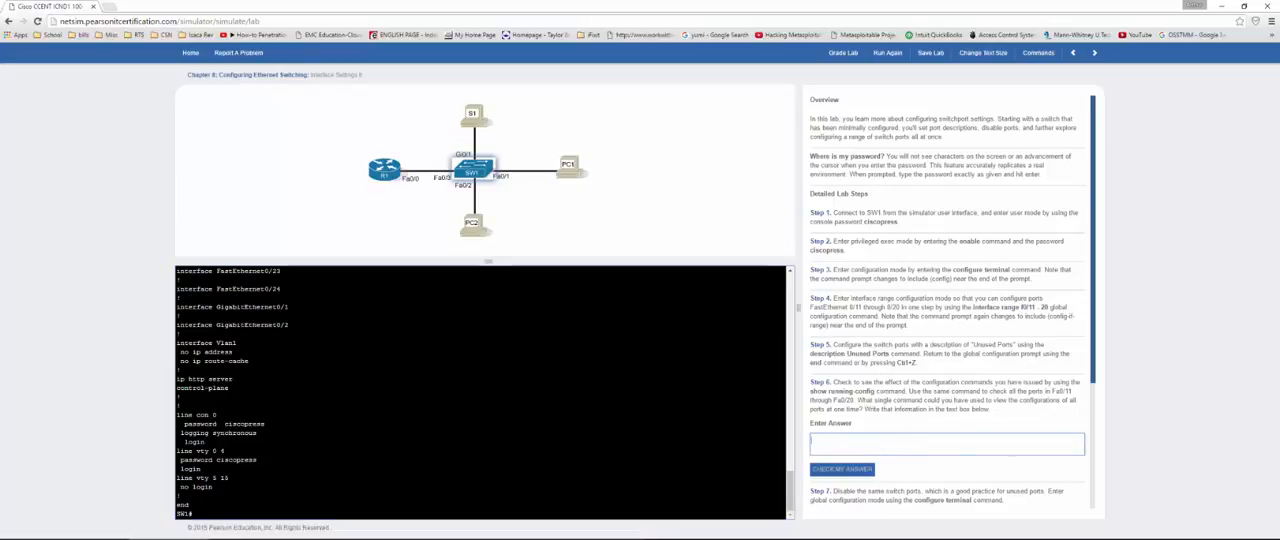
pyautogui.write('sh')
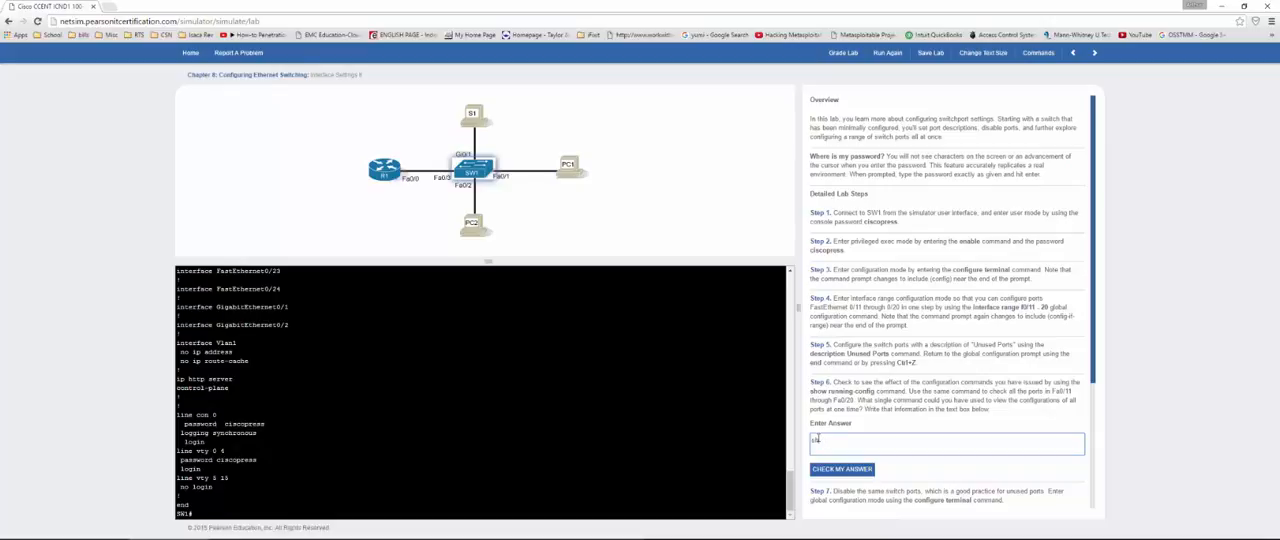
pyautogui.write('ow run')
pyautogui.click(842, 470)
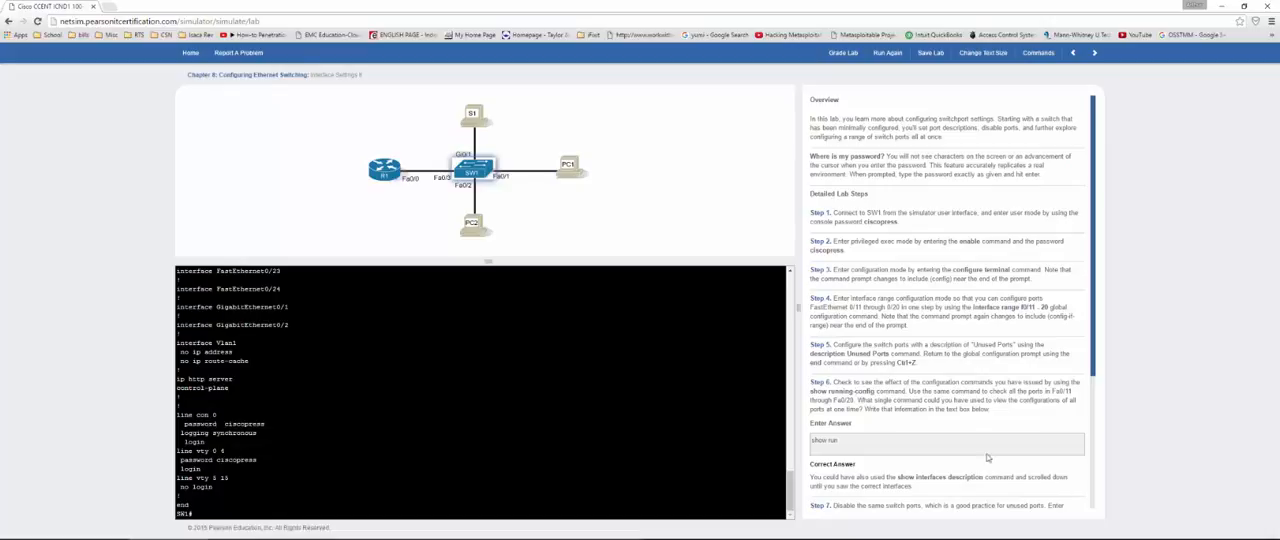
# Step: Answer the Step 10 question about another verification command with "show run" and check the answer
pyautogui.scroll(-2, 970, 477)
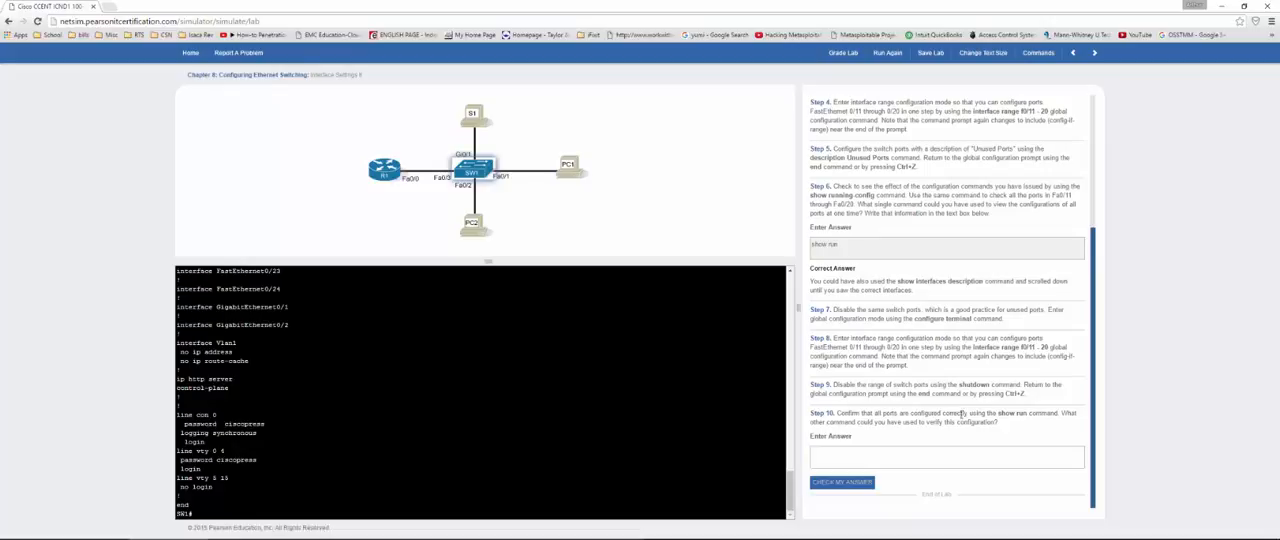
pyautogui.click(840, 449)
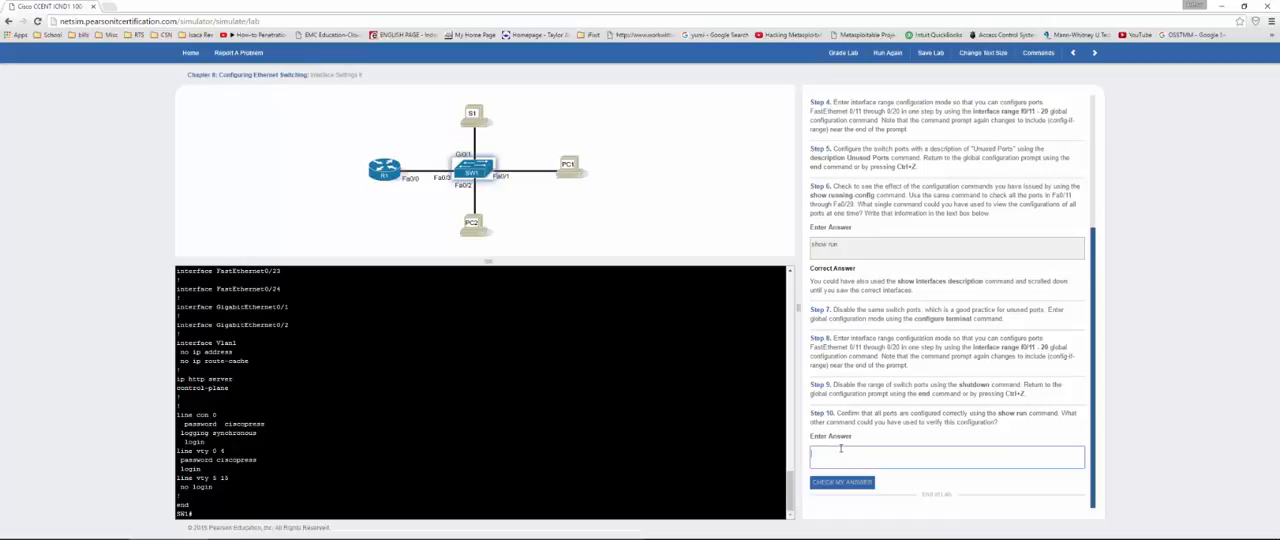
pyautogui.write('show run')
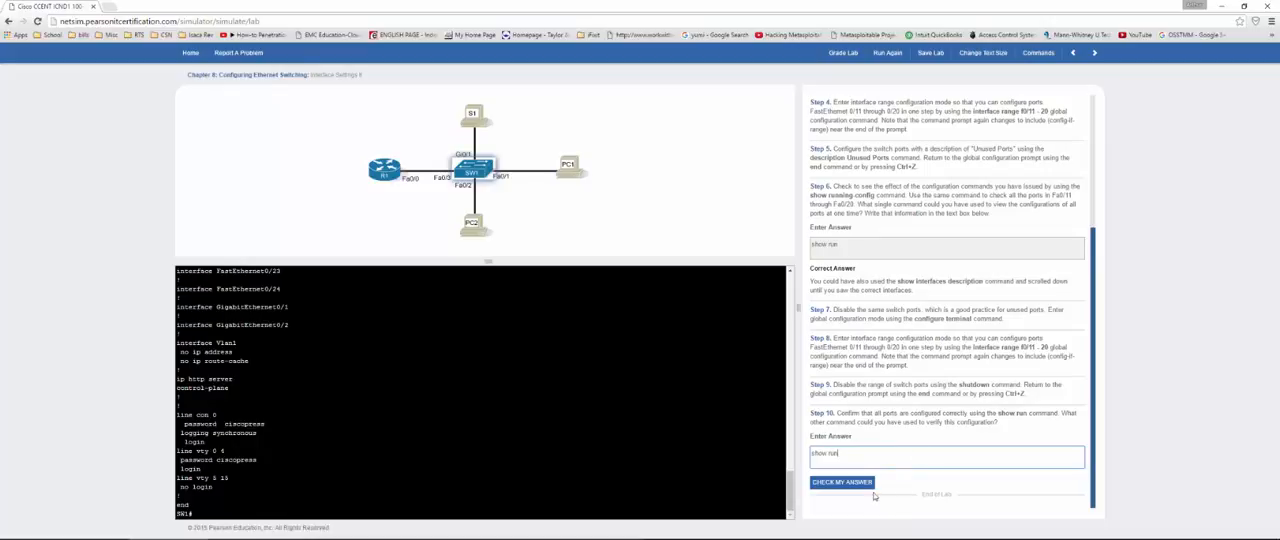
pyautogui.click(855, 484)
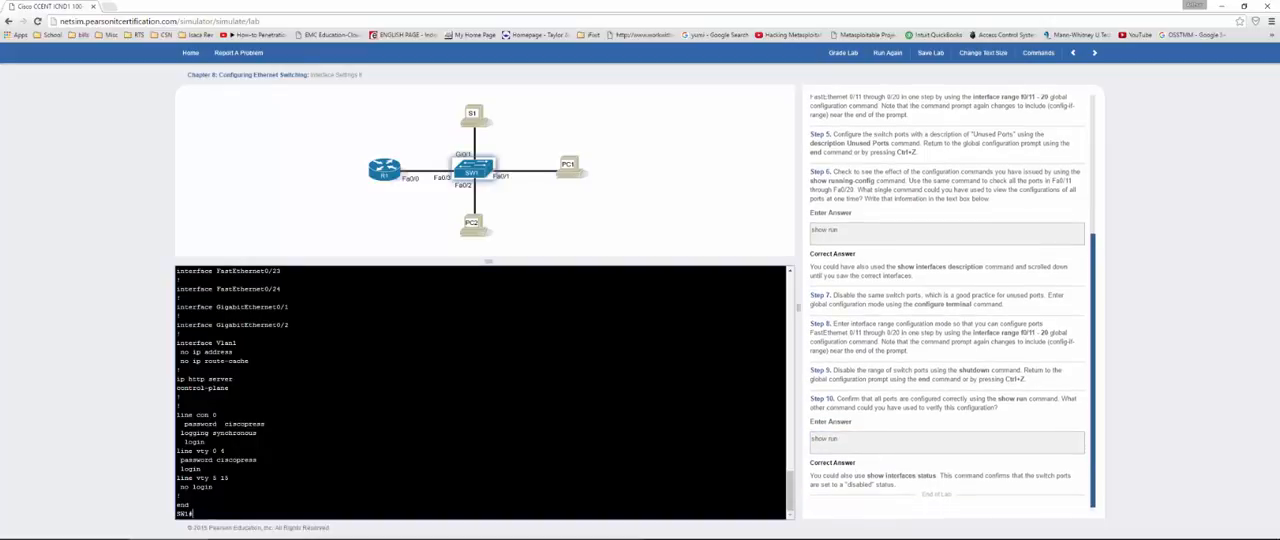
# Step: List the interface descriptions with show int desc and examine the status and description of Fa0/11 through Fa0/20
pyautogui.press('Return')
pyautogui.press('Return')
pyautogui.press('Return')
pyautogui.press('Return')
pyautogui.press('Return')
pyautogui.press('Return')
pyautogui.press('Return')
pyautogui.press('Return')
pyautogui.press('Return')
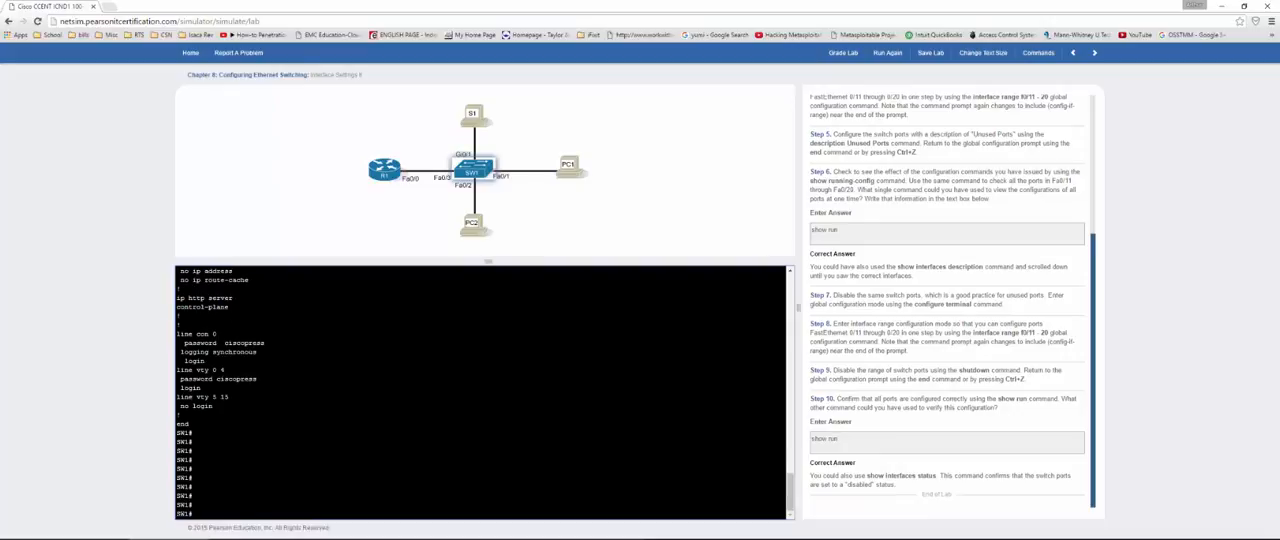
pyautogui.write('show int desc')
pyautogui.press('Return')
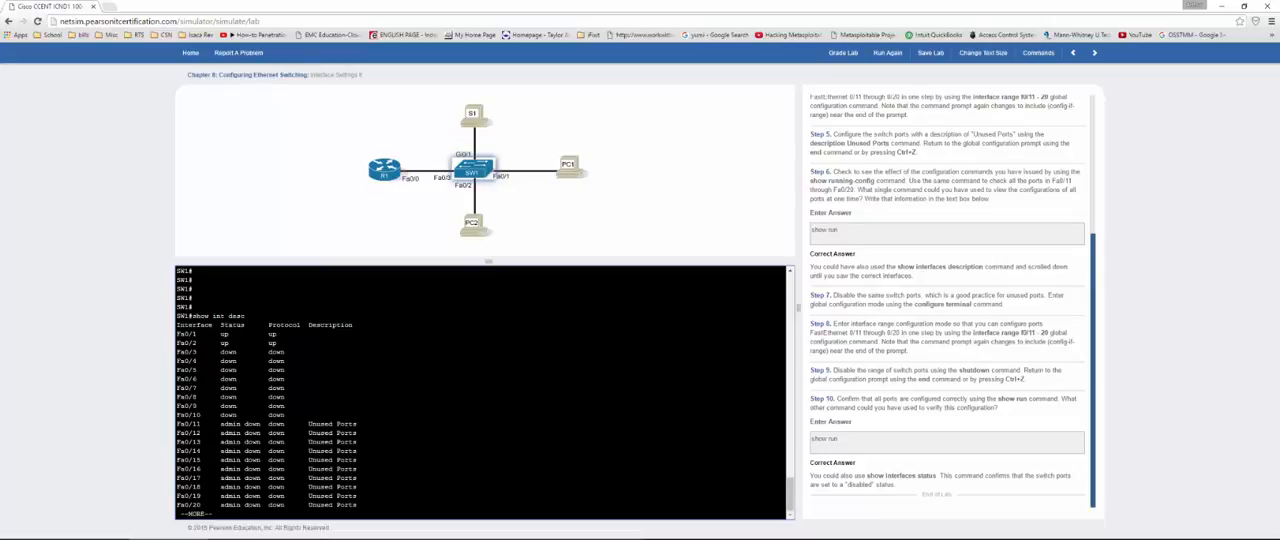
pyautogui.press('space')
pyautogui.scroll(5, 480, 390)
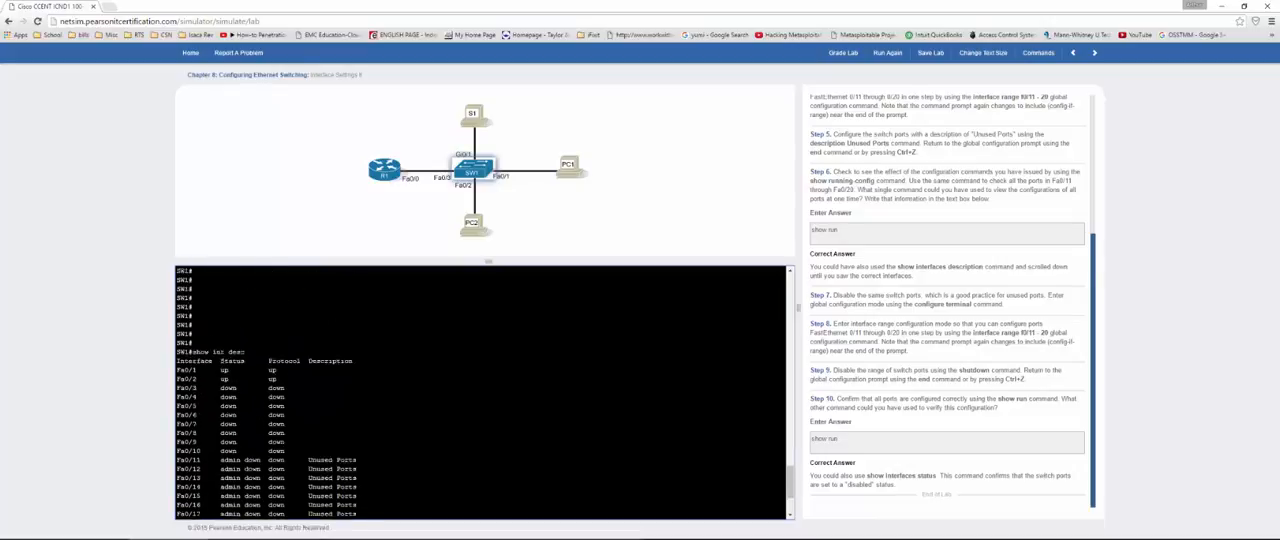
pyautogui.scroll(-5, 480, 390)
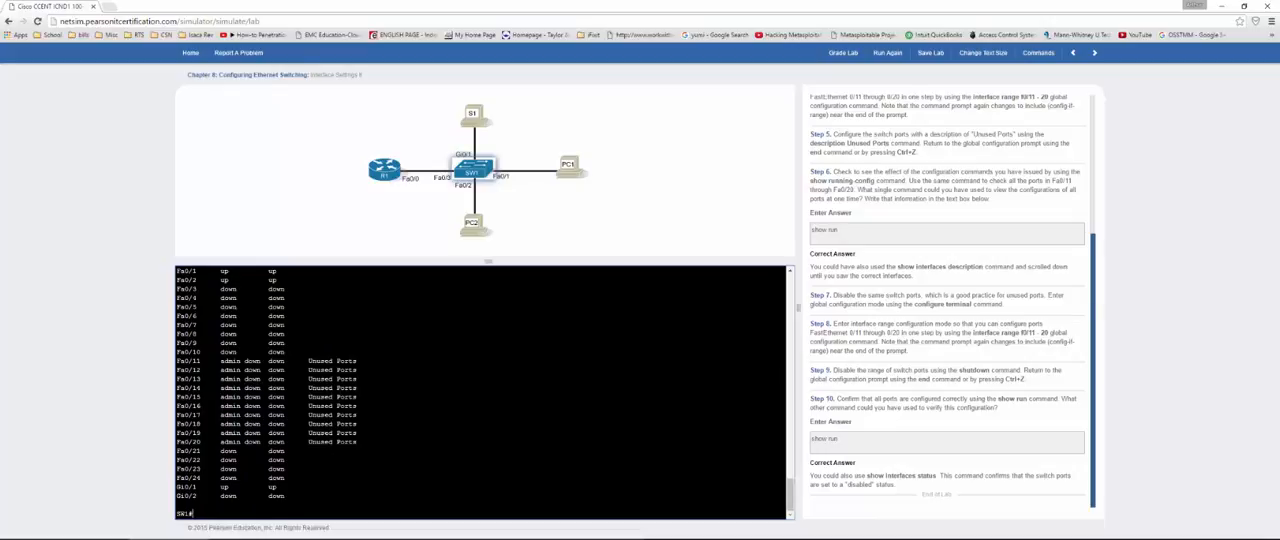
# Step: List the interface status table with show int status and examine the entries for Fa0/11 through Fa0/20
pyautogui.write('show int status')
pyautogui.press('Return')
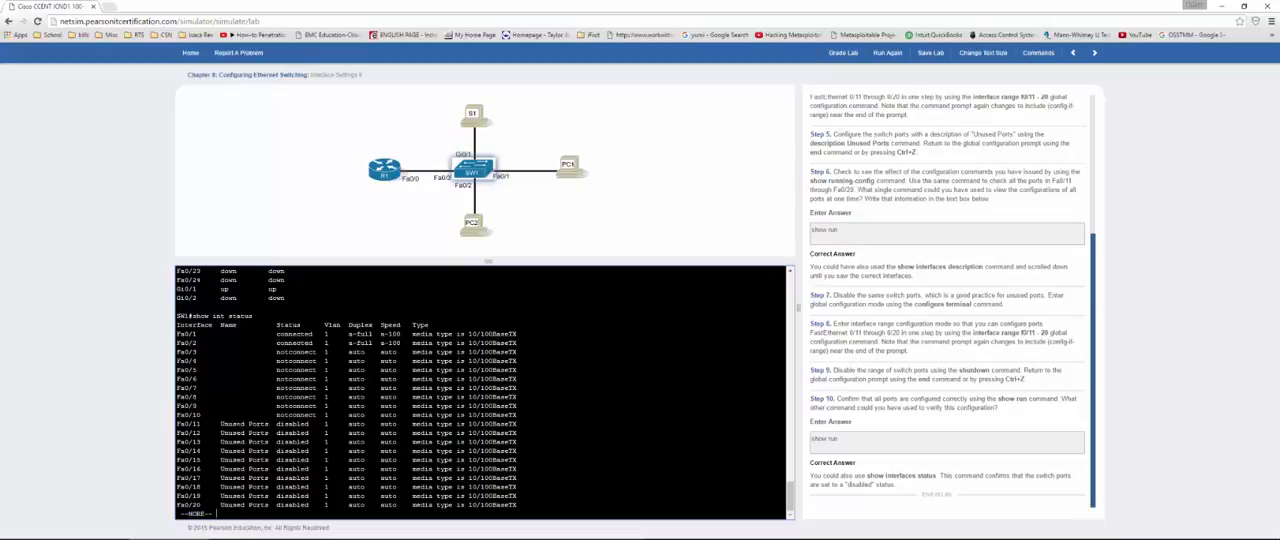
pyautogui.press('space')
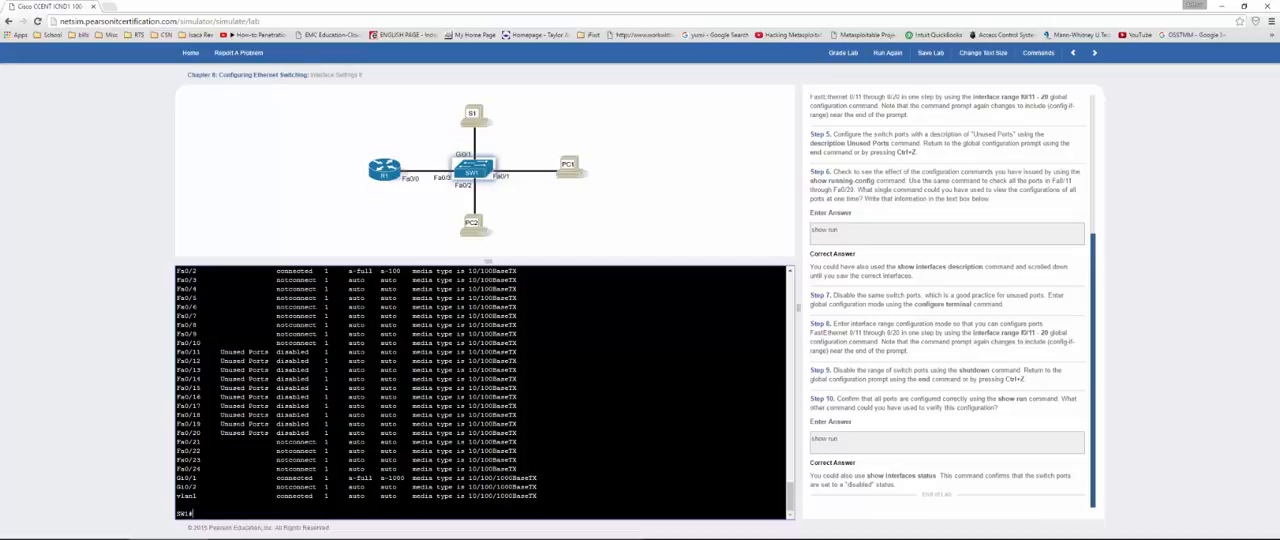
pyautogui.scroll(5, 482, 390)
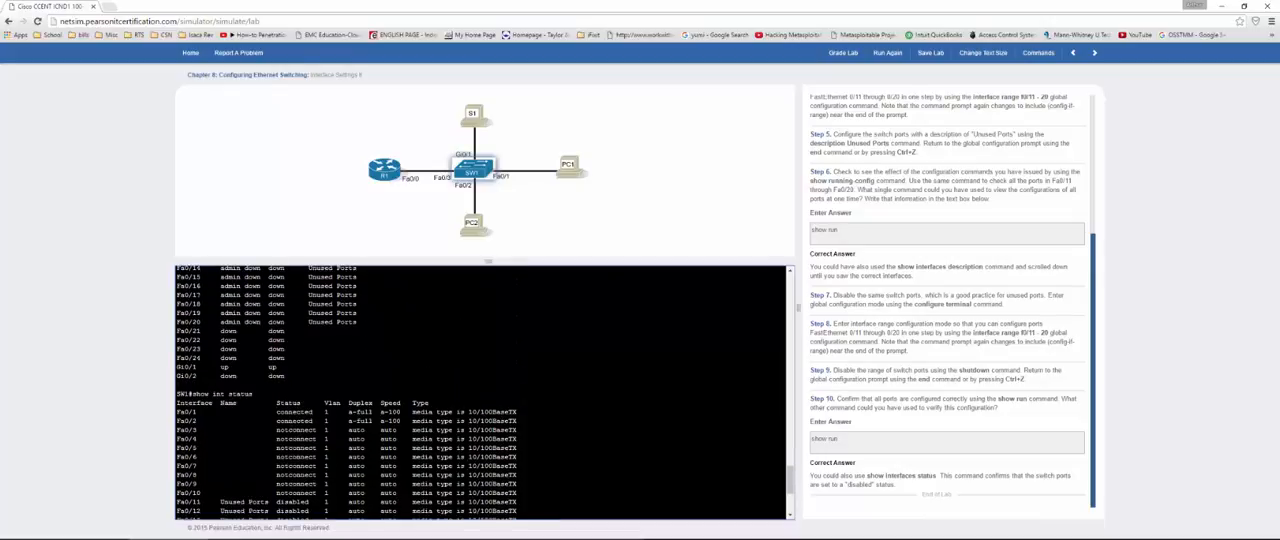
pyautogui.scroll(-5, 482, 390)
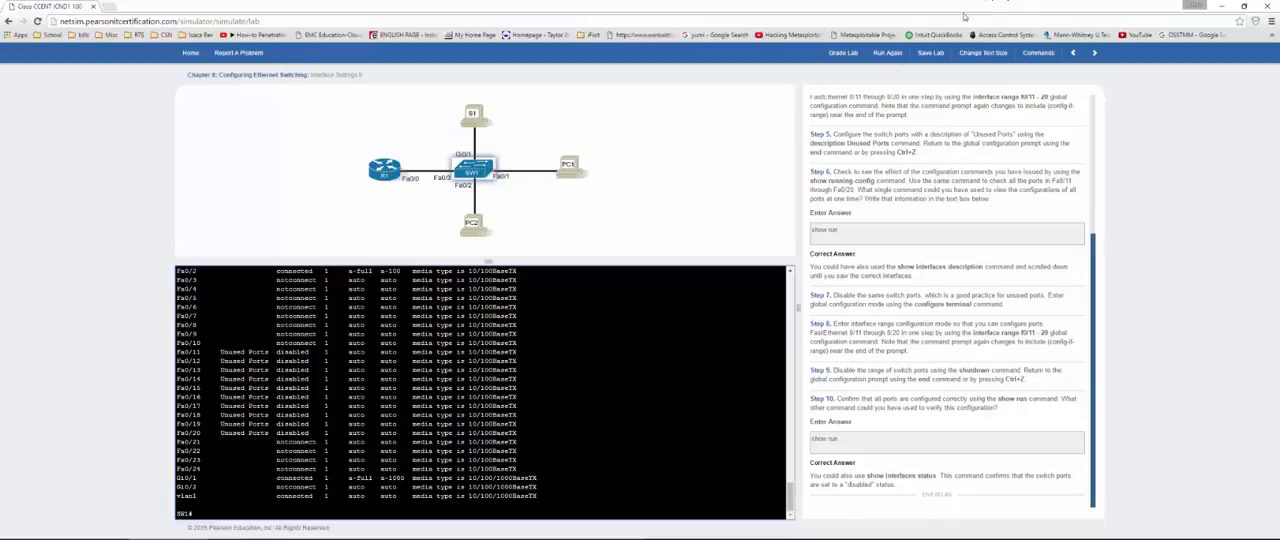
# Step: Grade the Interface Settings II lab and close the results
pyautogui.click(845, 56)
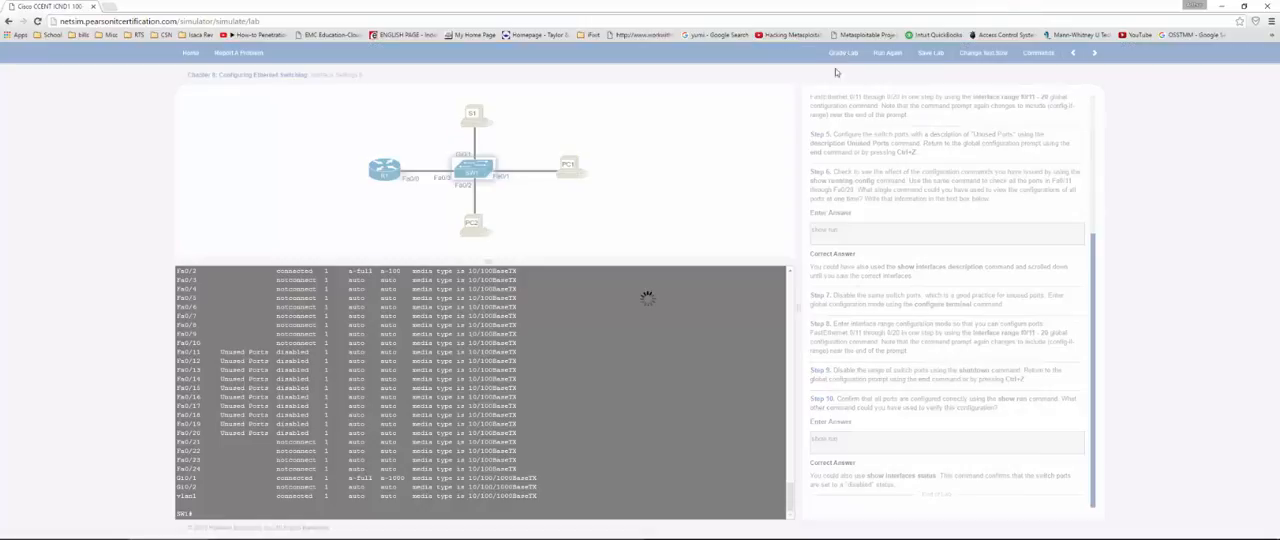
pyautogui.click(762, 193)
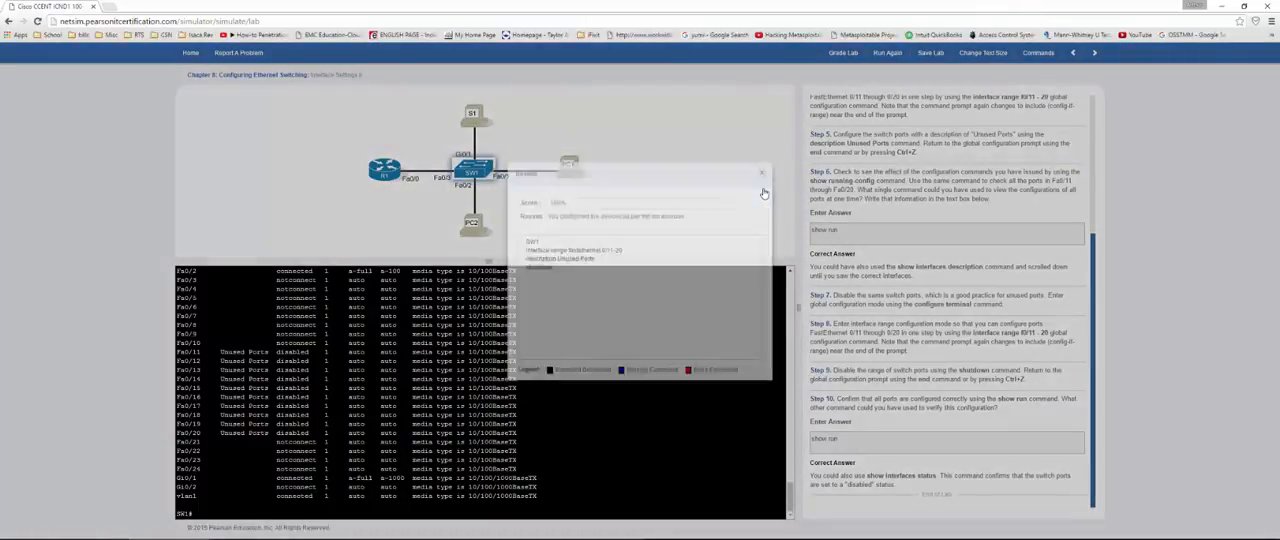
# Step: Continue to the Interface Settings III lab and activate the SW1 console
pyautogui.click(1096, 53)
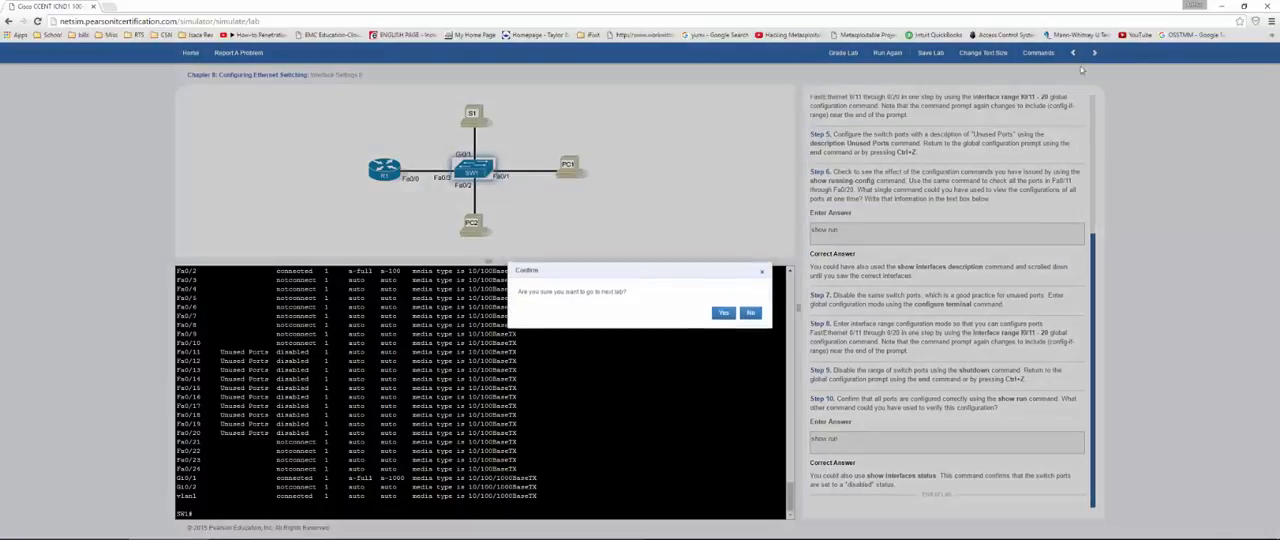
pyautogui.click(722, 314)
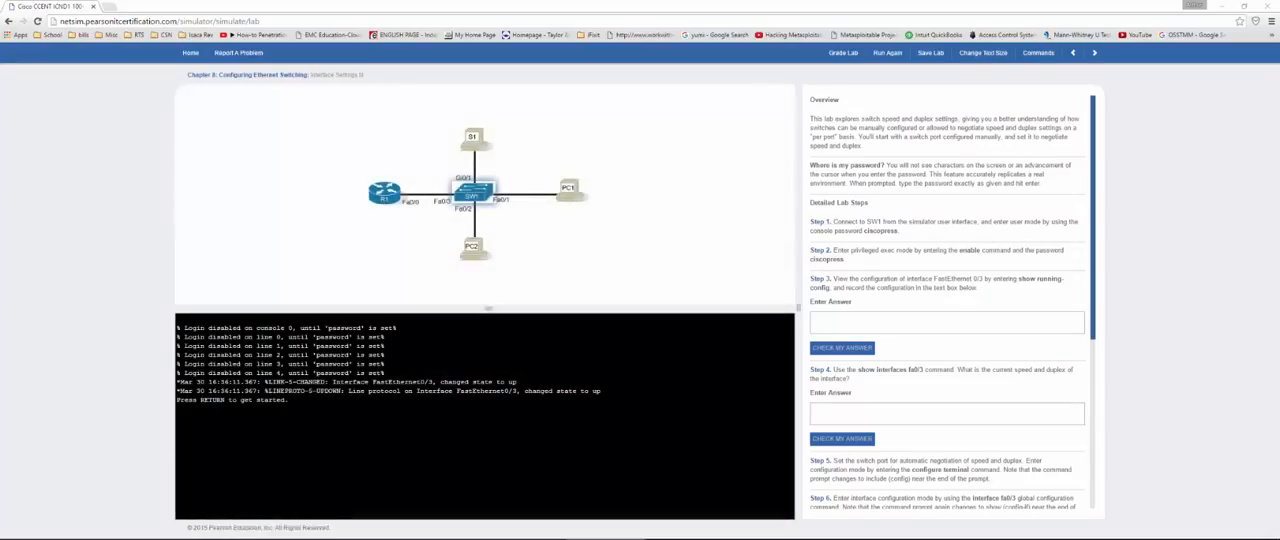
pyautogui.click(178, 408)
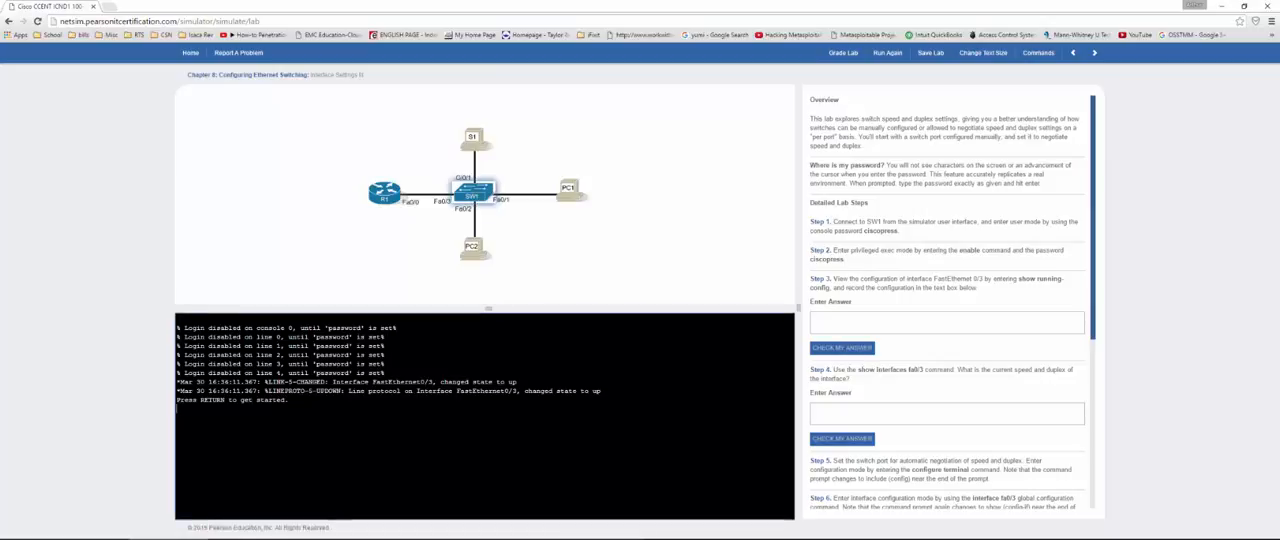
# Step: Log in to SW1 with the console password and enter privileged exec mode with the enable password
pyautogui.press('Return')
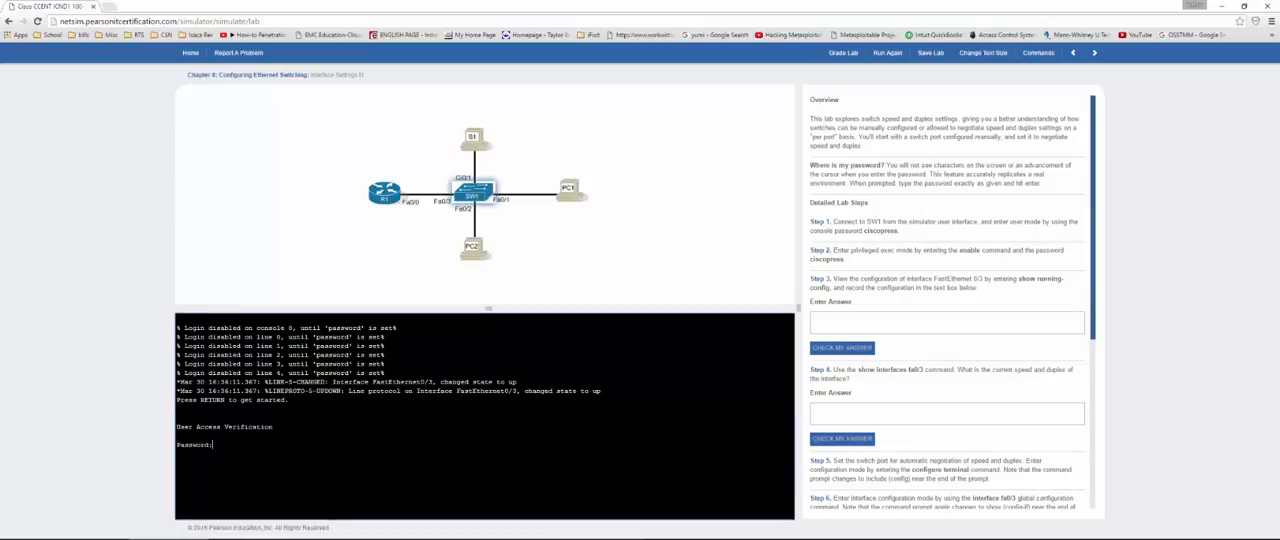
pyautogui.press('Return')
pyautogui.press('Return')
pyautogui.write('en')
pyautogui.press('Return')
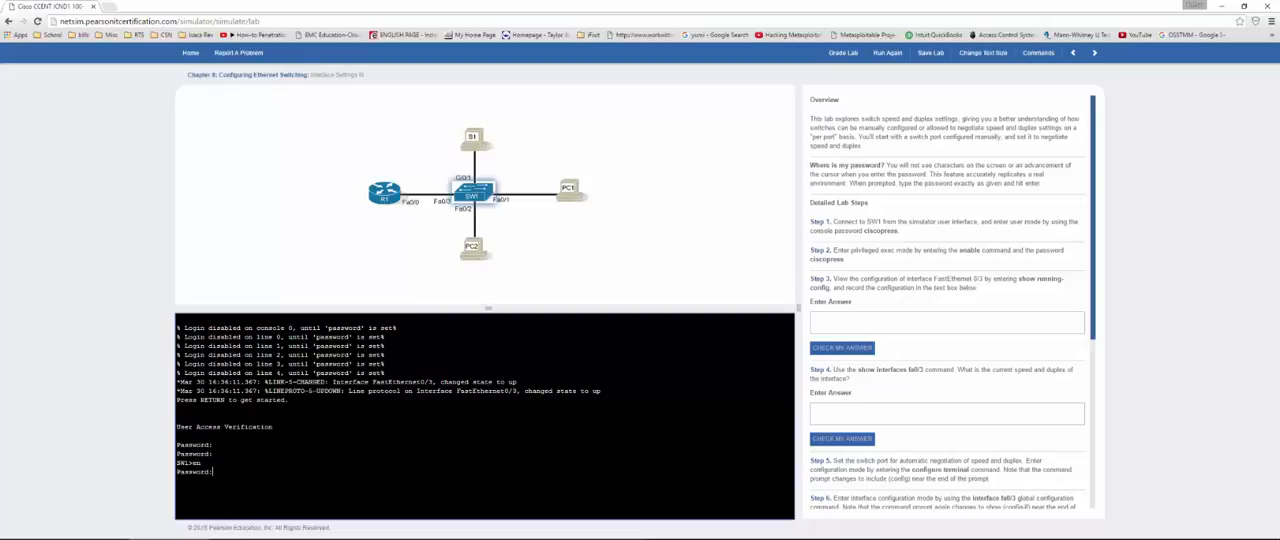
pyautogui.press('Return')
# Step: Show the running configuration with show run and examine the speed and duplex lines under FastEthernet0/3
pyautogui.write('show run')
pyautogui.press('Return')
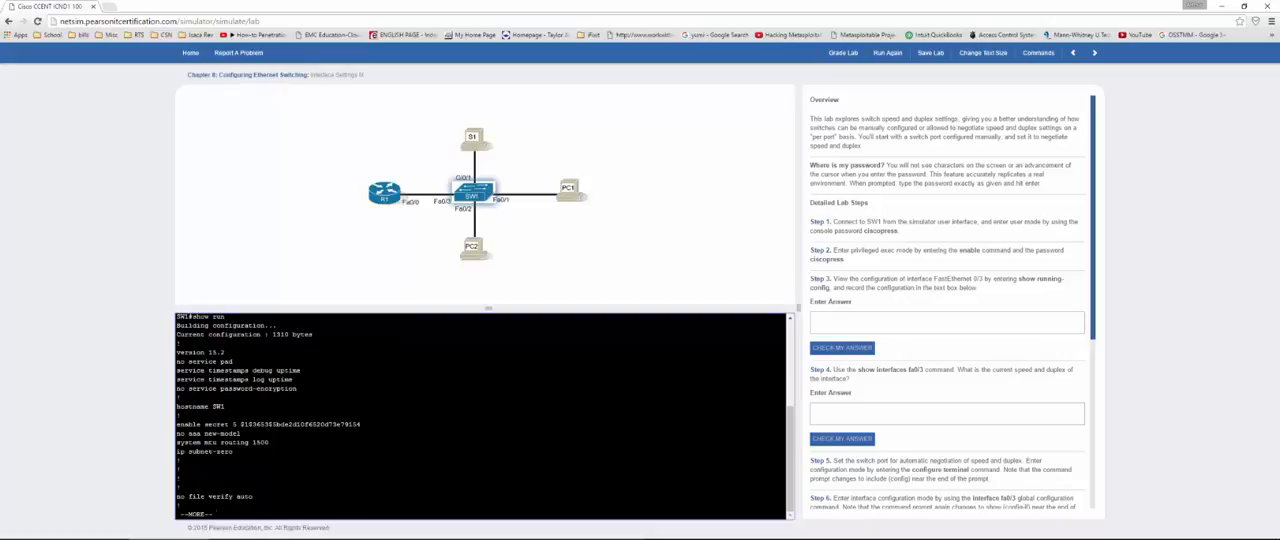
pyautogui.press('space')
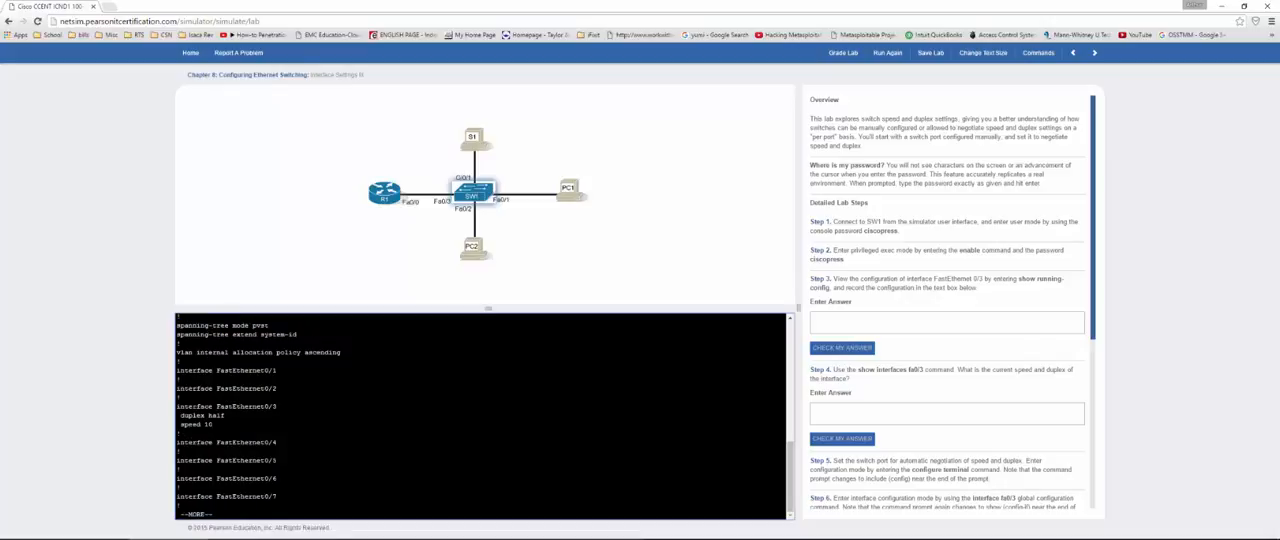
pyautogui.moveTo(189, 406); pyautogui.dragTo(212, 424)
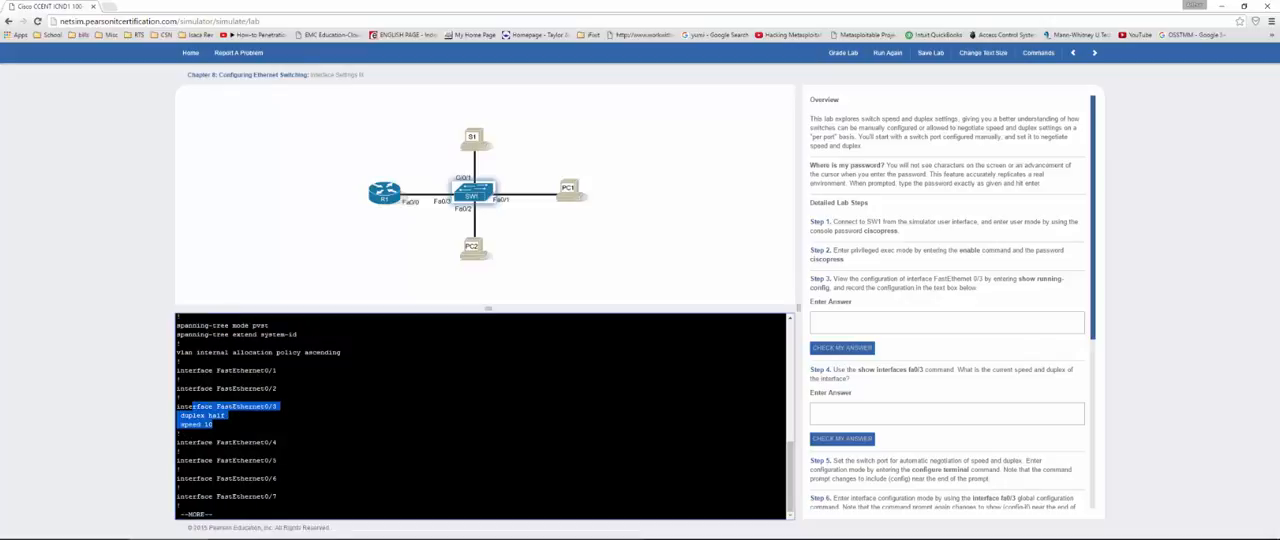
pyautogui.click(225, 415)
pyautogui.press('space')
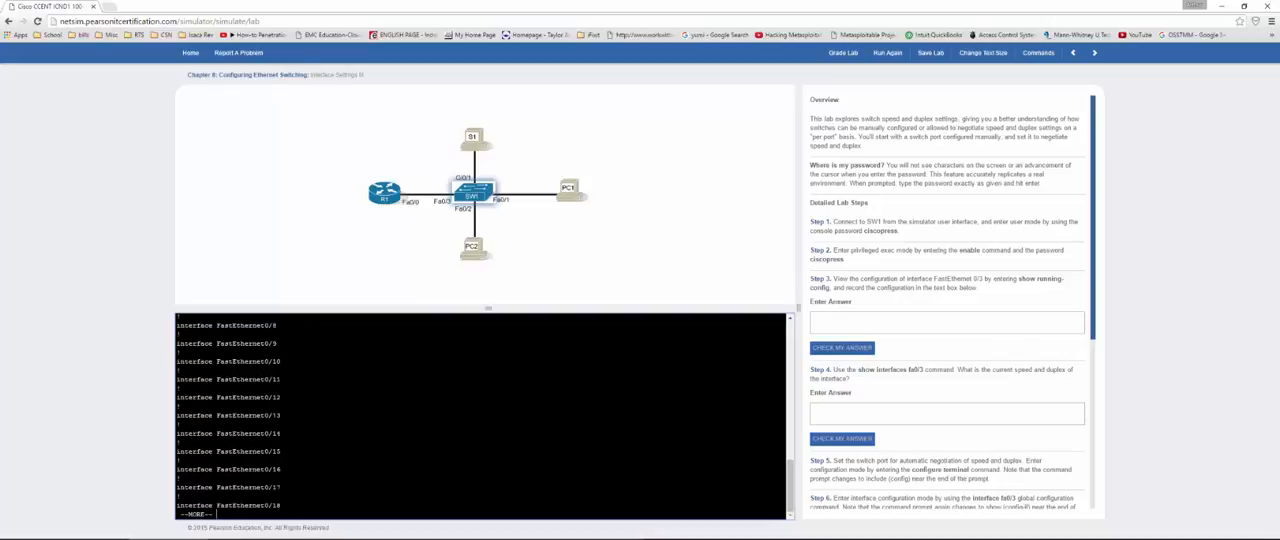
pyautogui.press('space')
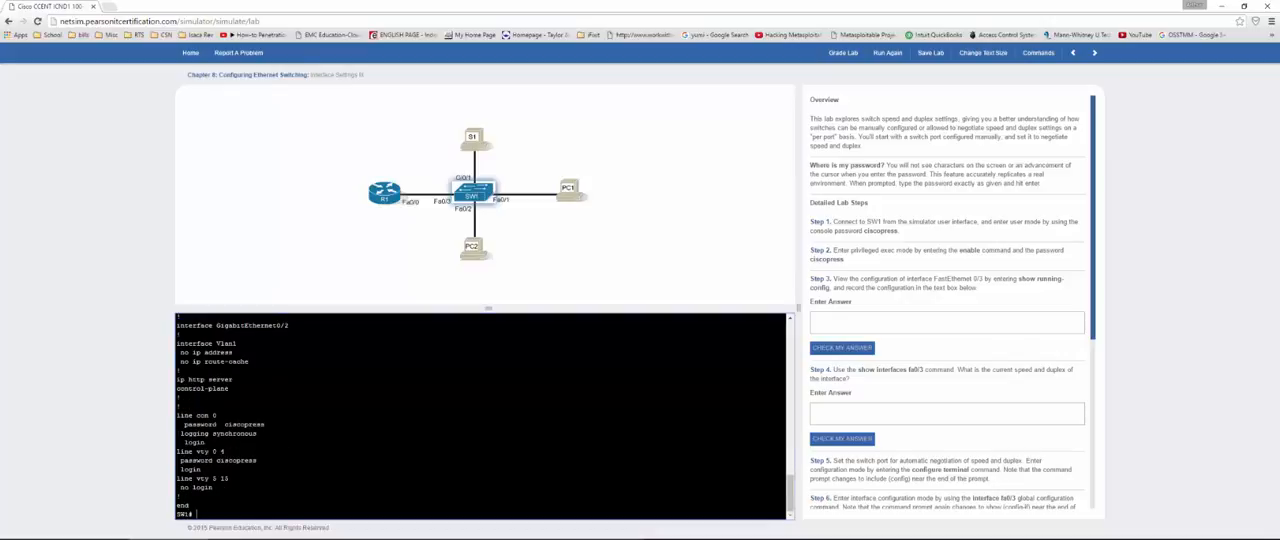
# Step: Answer Step 3 with "half duplex" and "speed 10" on separate lines and check the answer
pyautogui.click(875, 316)
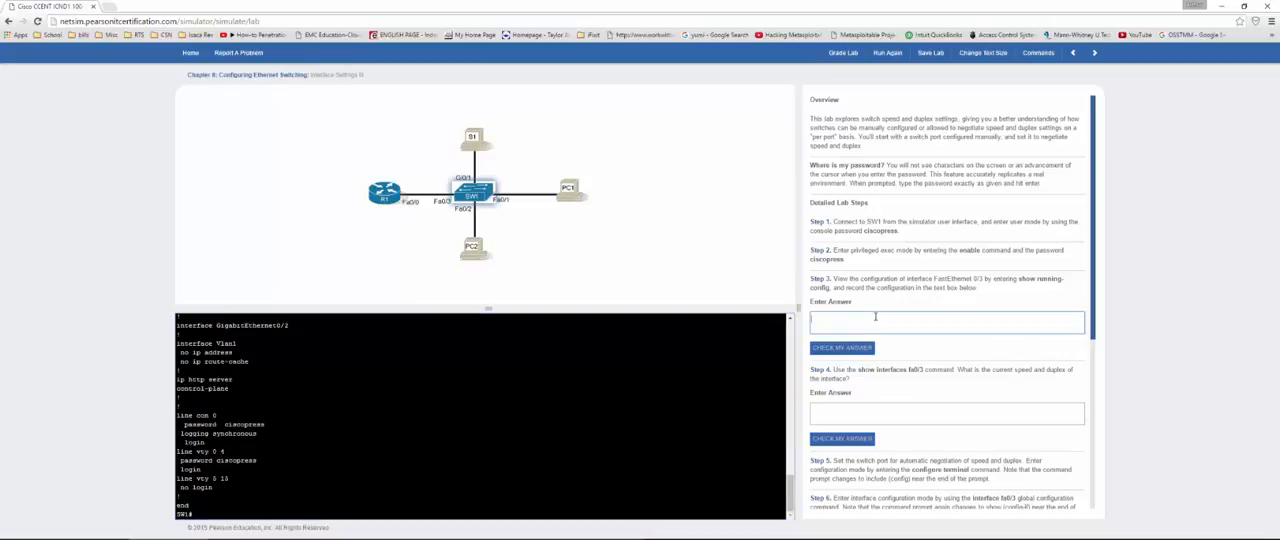
pyautogui.write('in')
pyautogui.press('Return')
pyautogui.write('speed 10')
pyautogui.click(842, 349)
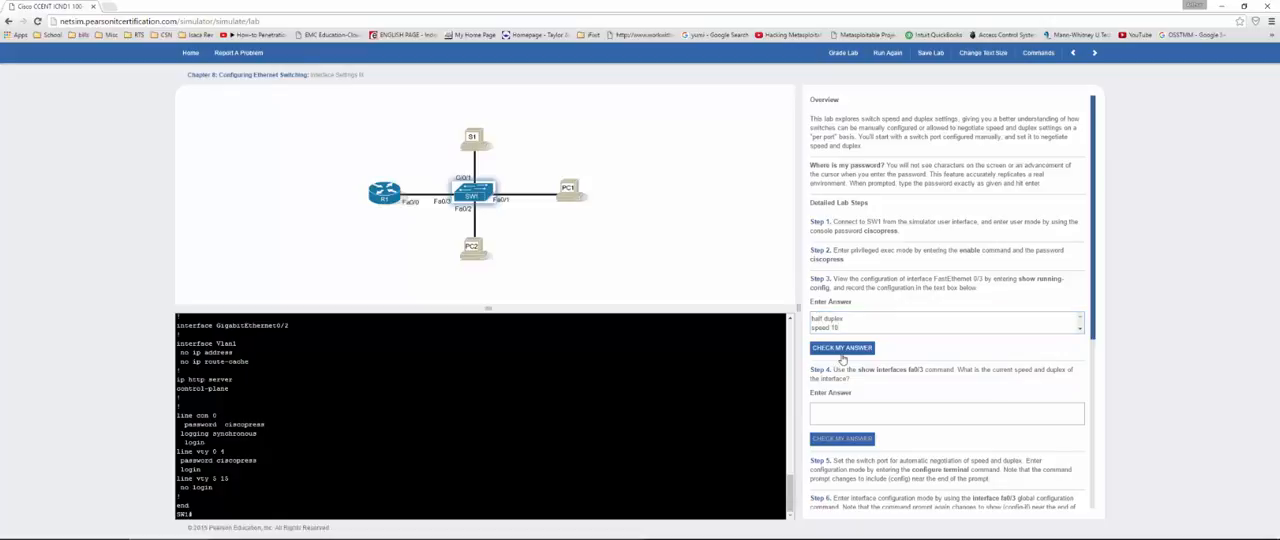
# Step: Show the Fa0/3 details with show int fa0/3 and examine the interface's current duplex and speed
pyautogui.scroll(-3, 862, 326)
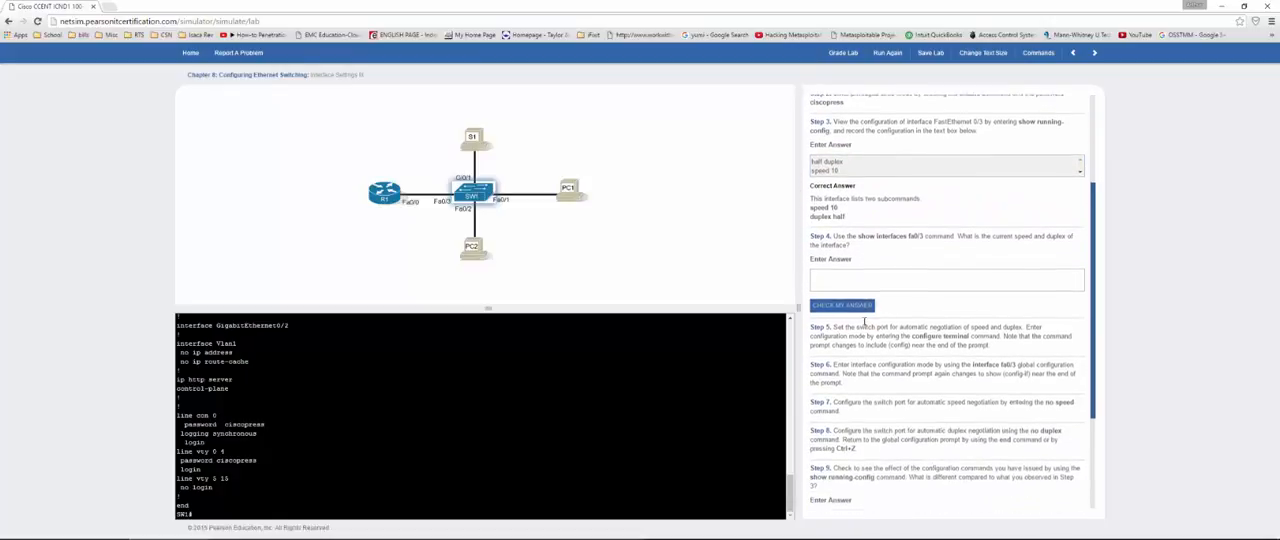
pyautogui.click(560, 415)
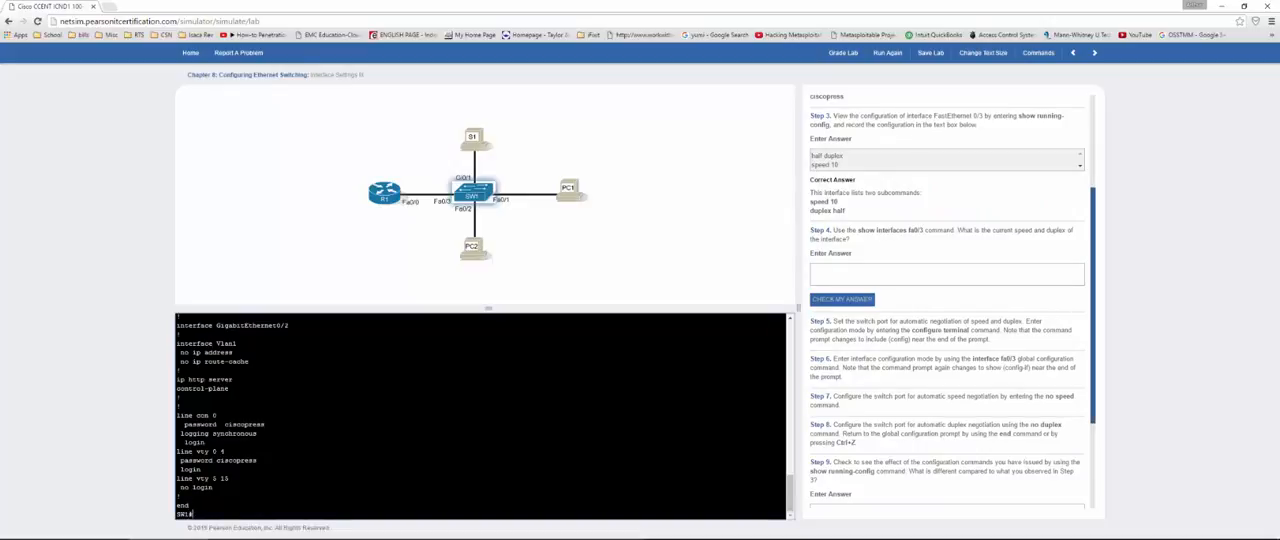
pyautogui.write('show int fa0/3')
pyautogui.press('Return')
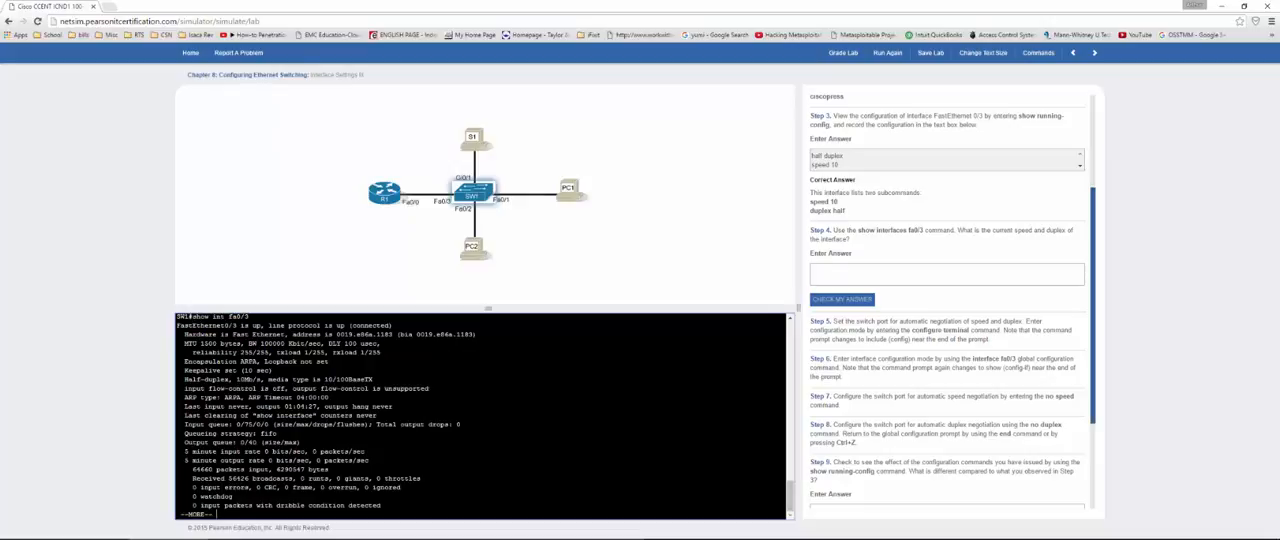
pyautogui.moveTo(192, 379); pyautogui.dragTo(264, 379)
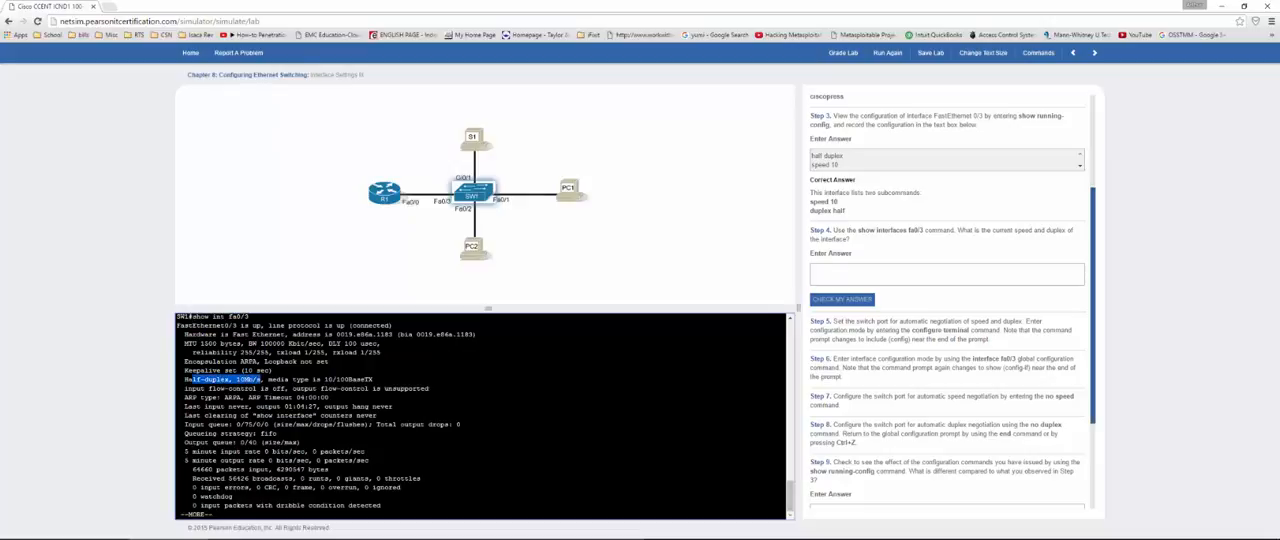
# Step: Copy "speed 10" and "duplex half" from the Step 3 correct answer into the Step 4 answer and check it
pyautogui.click(861, 271)
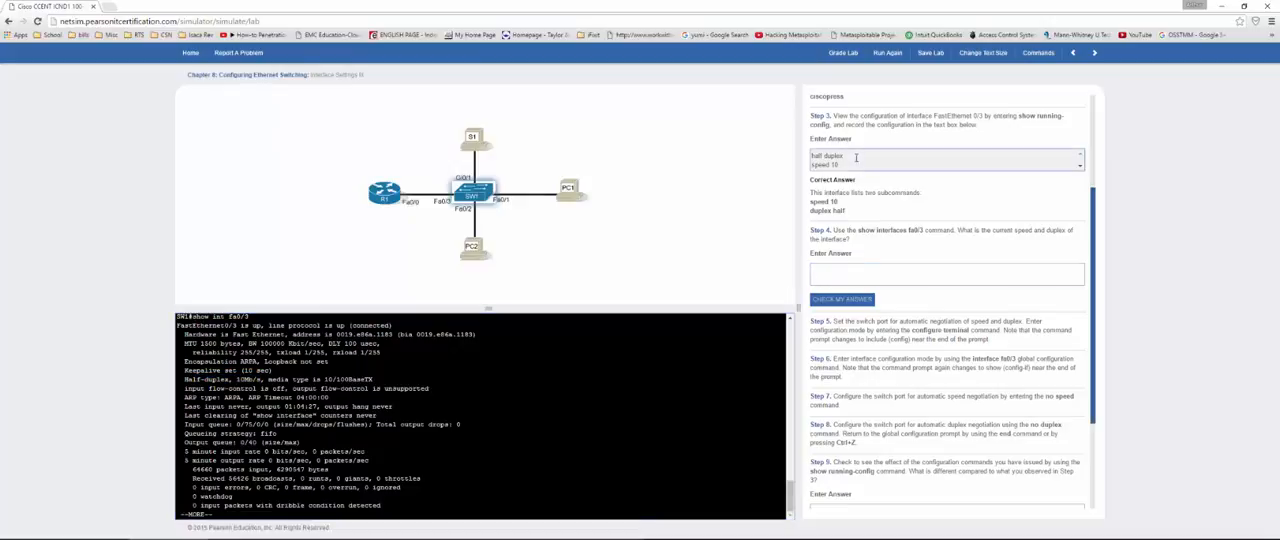
pyautogui.moveTo(810, 201); pyautogui.dragTo(848, 213)
pyautogui.hotkey('ctrl', 'c')
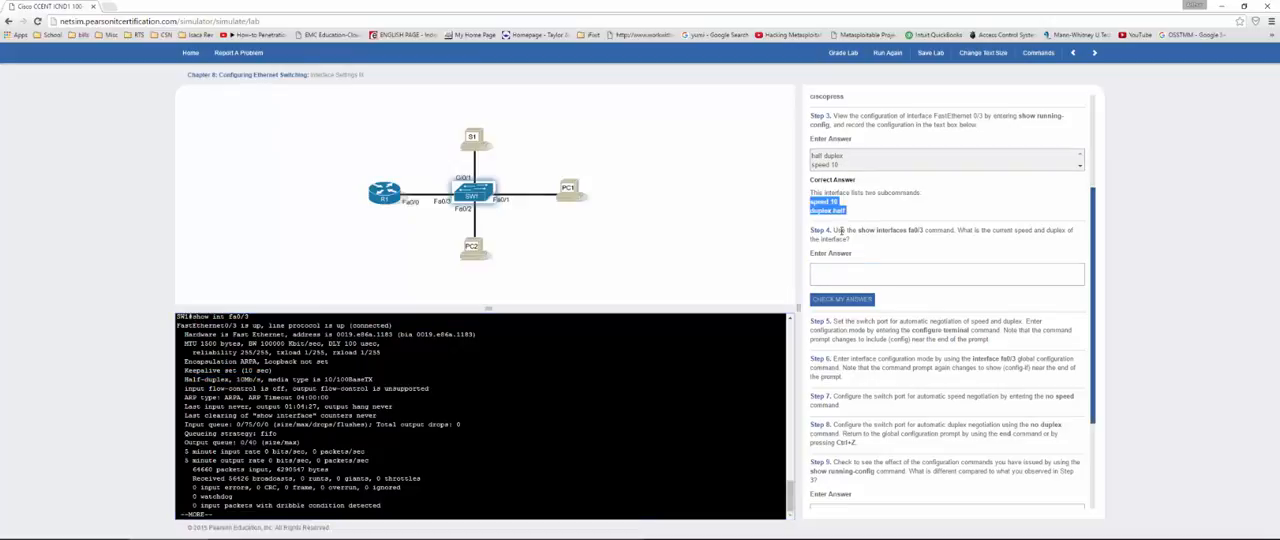
pyautogui.click(822, 269)
pyautogui.hotkey('ctrl', 'v')
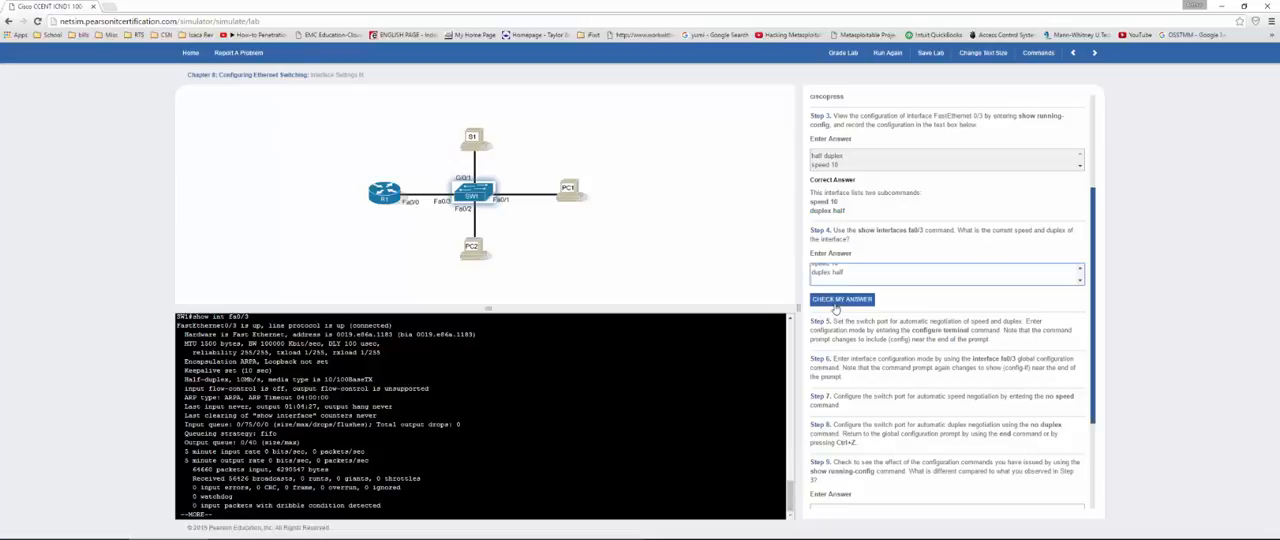
pyautogui.click(841, 300)
# Step: Page past the remaining interface output and enter interface configuration mode for fa0/3 through config t
pyautogui.scroll(-2, 851, 268)
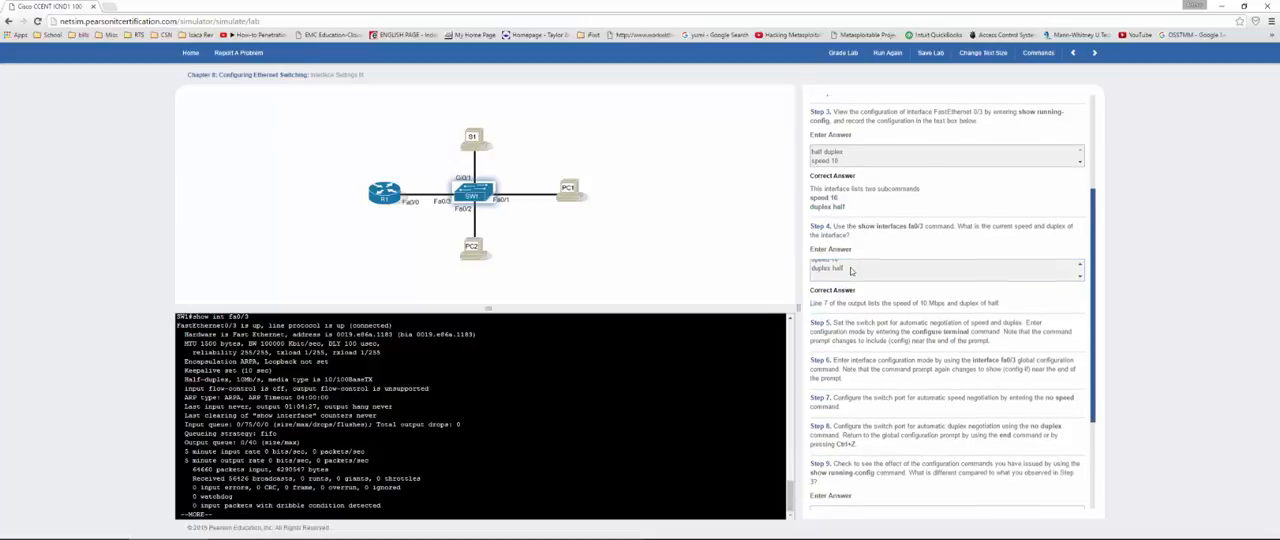
pyautogui.scroll(-1, 851, 268)
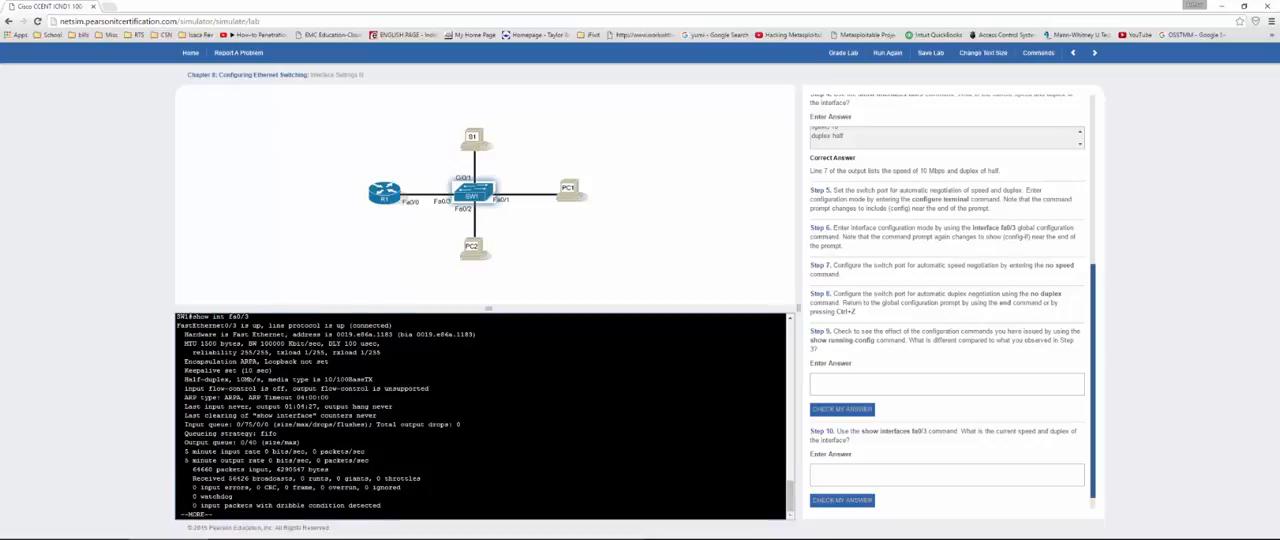
pyautogui.press('space')
pyautogui.press('Return')
pyautogui.press('Return')
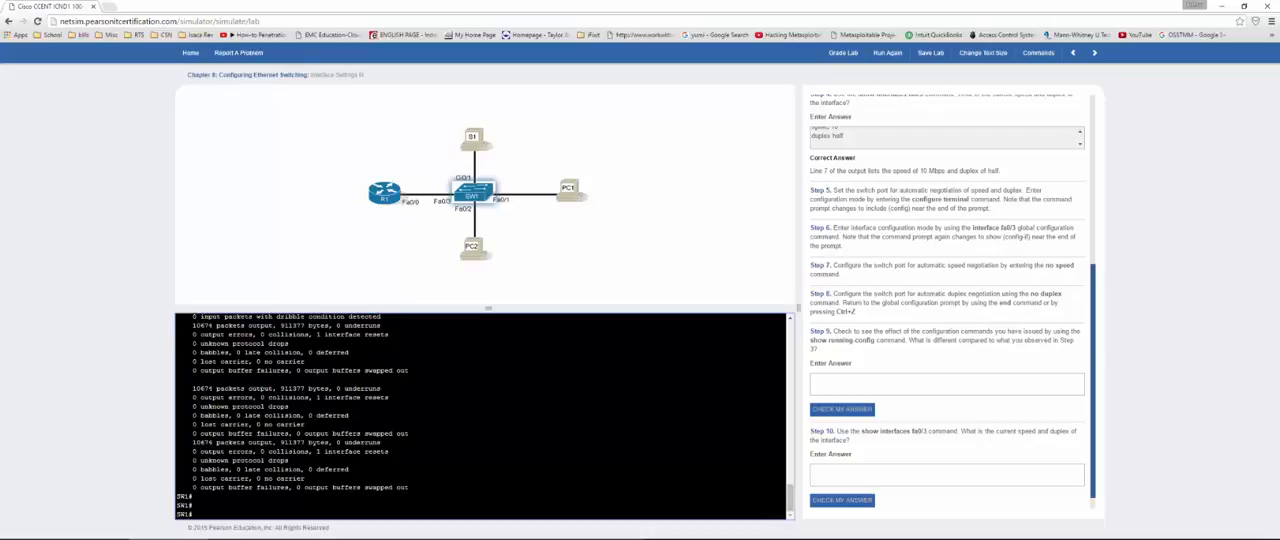
pyautogui.write('config t')
pyautogui.press('Return')
pyautogui.write('int fa0/')
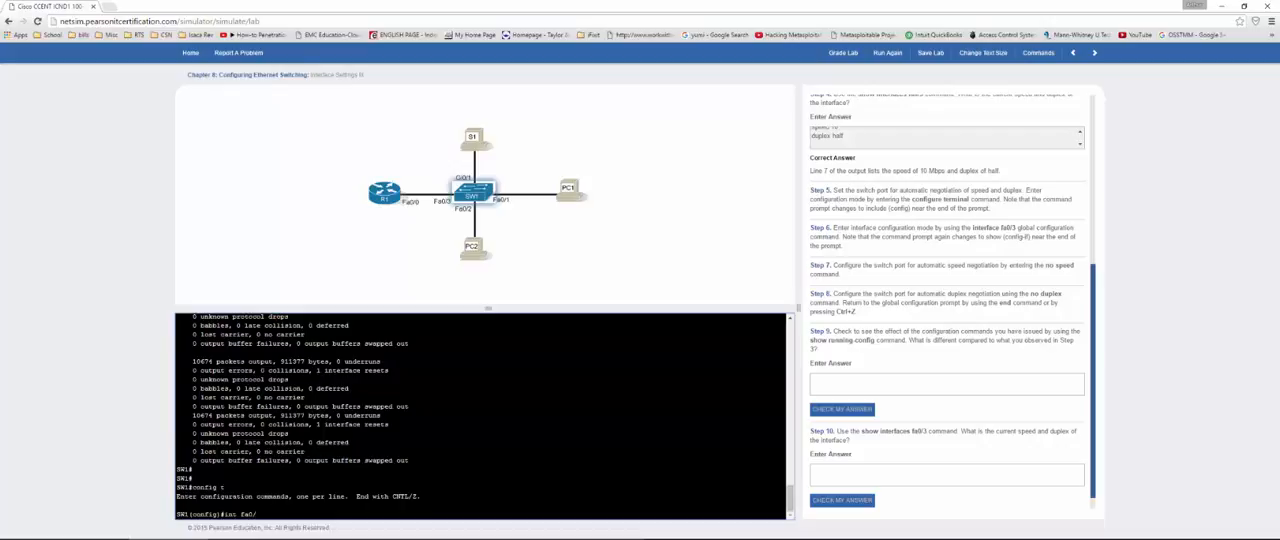
pyautogui.write('3')
pyautogui.press('Return')
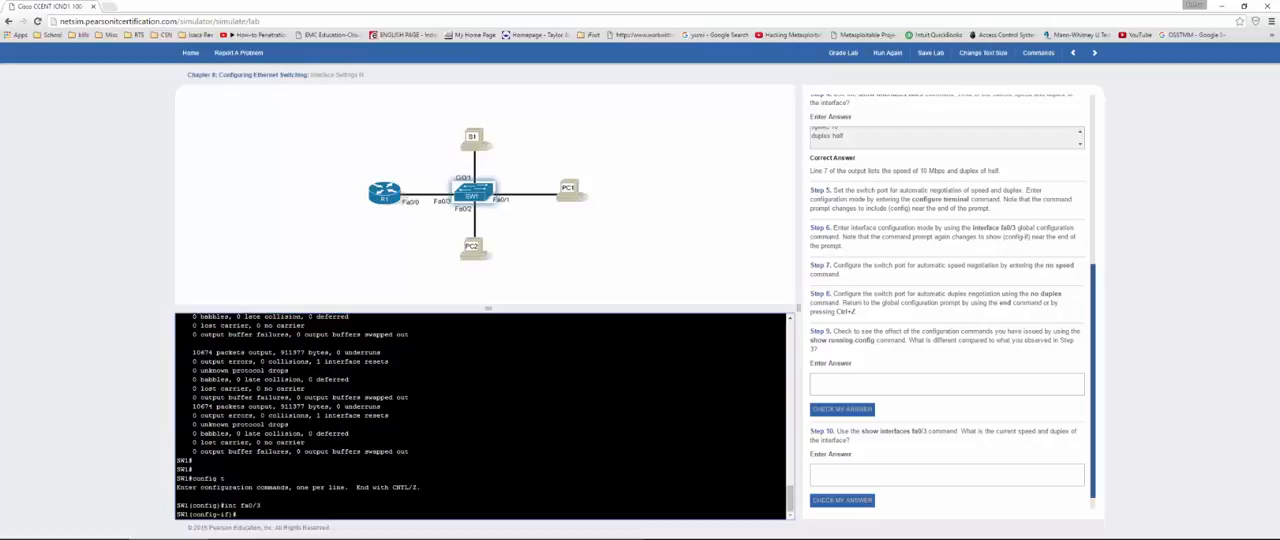
# Step: Set Fa0/3 to automatic negotiation with no speed and no duplex, and return to privileged exec mode
pyautogui.write('no speed')
pyautogui.press('Return')
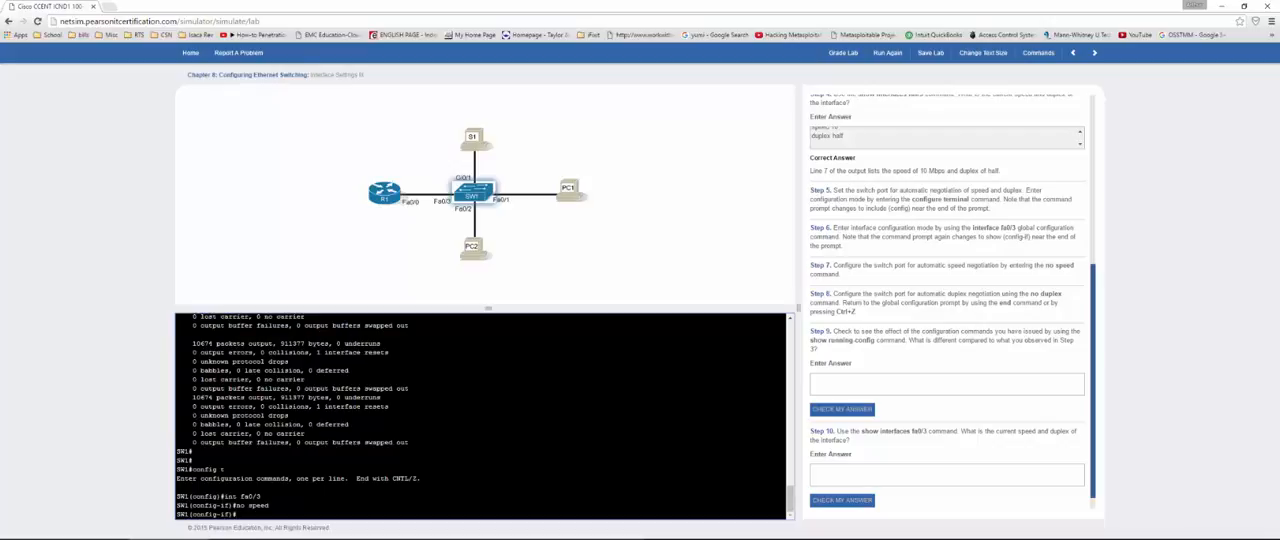
pyautogui.write('no duplex')
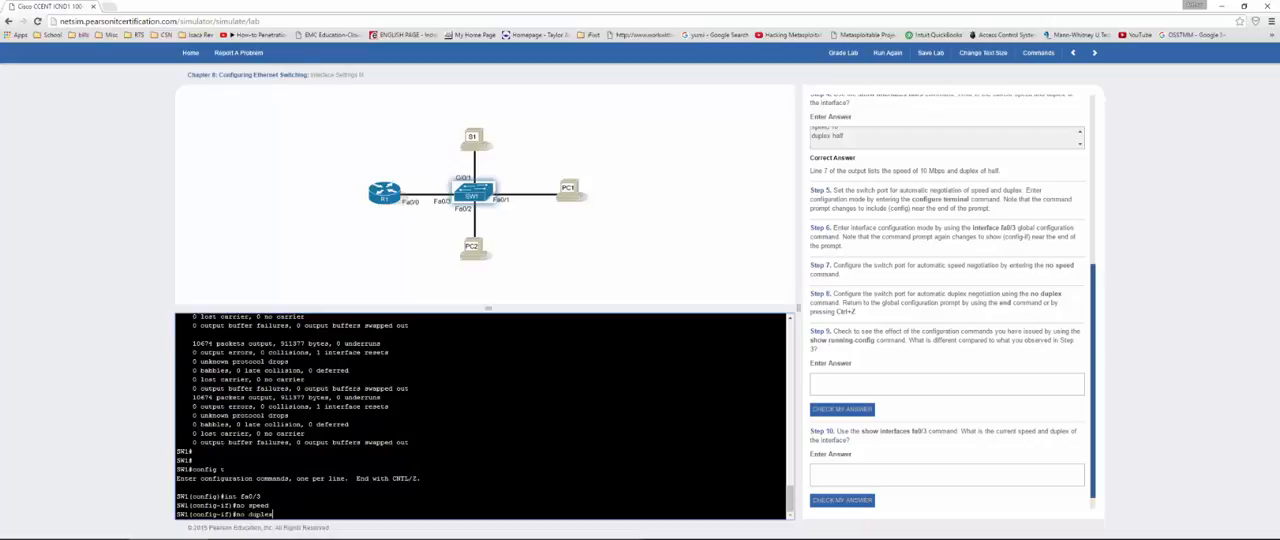
pyautogui.press('Return')
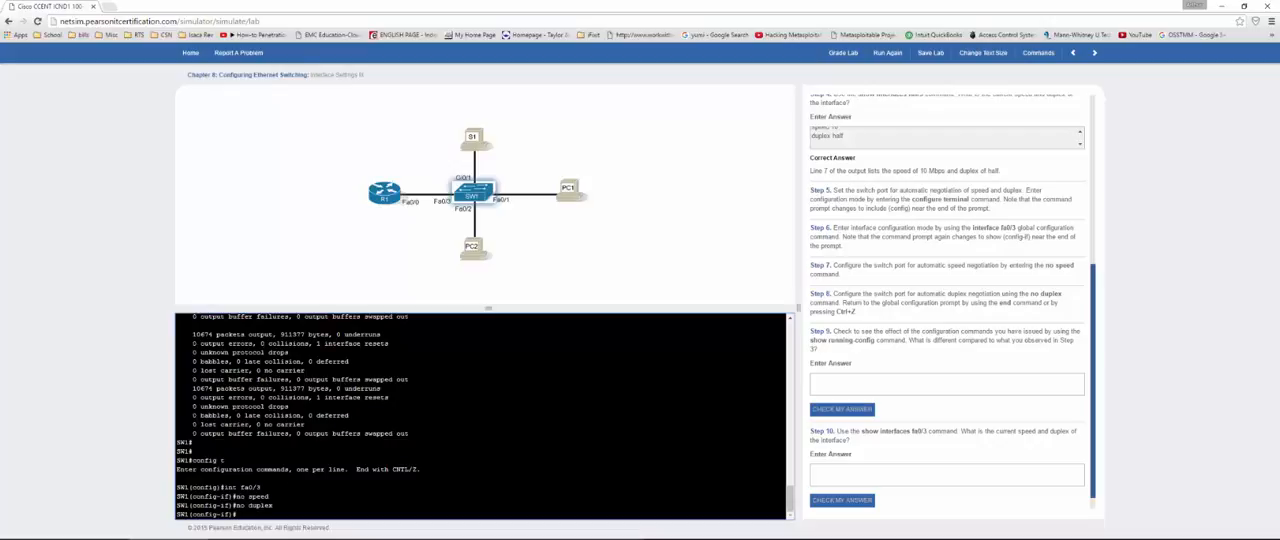
pyautogui.hotkey('ctrl', 'z')
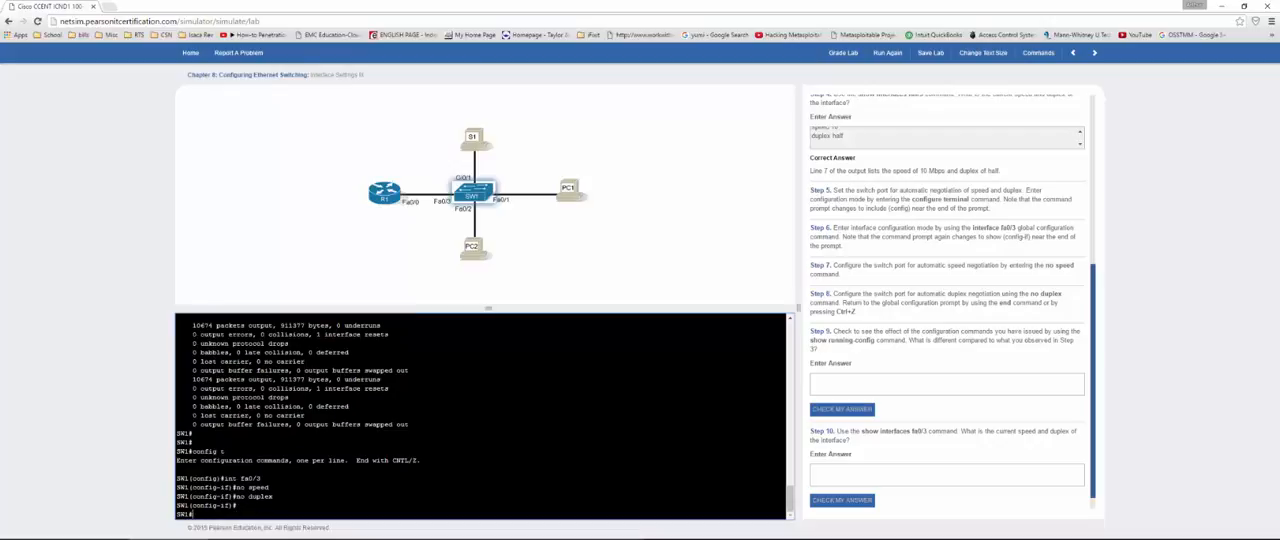
# Step: Show the running configuration again, examine the FastEthernet0/3 entry for speed and duplex lines, and quit the listing
pyautogui.write('show run')
pyautogui.press('Return')
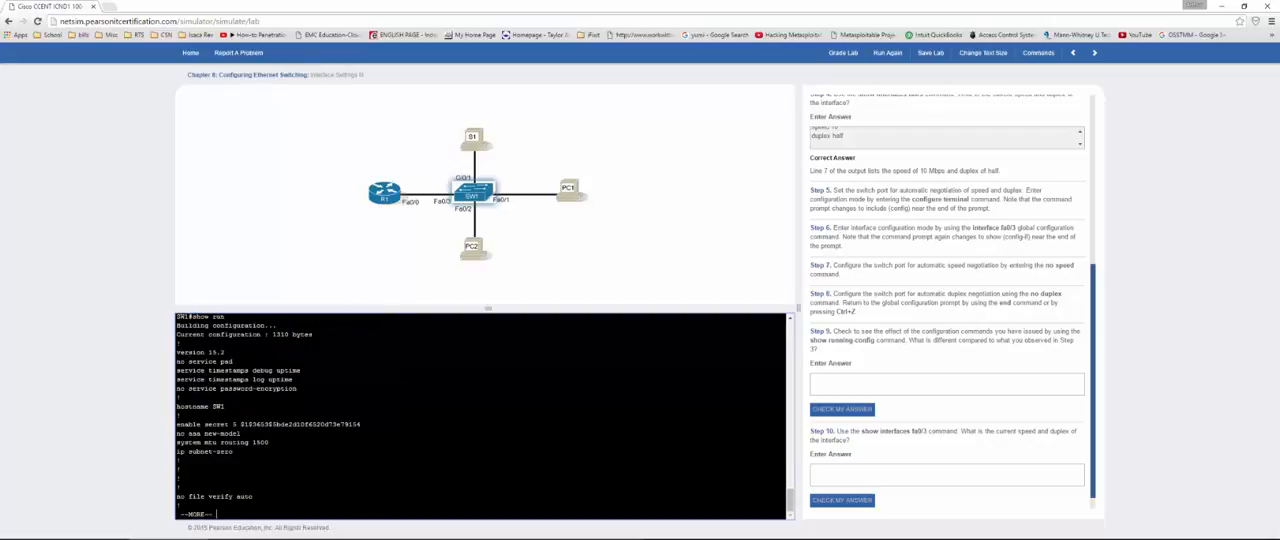
pyautogui.press('space')
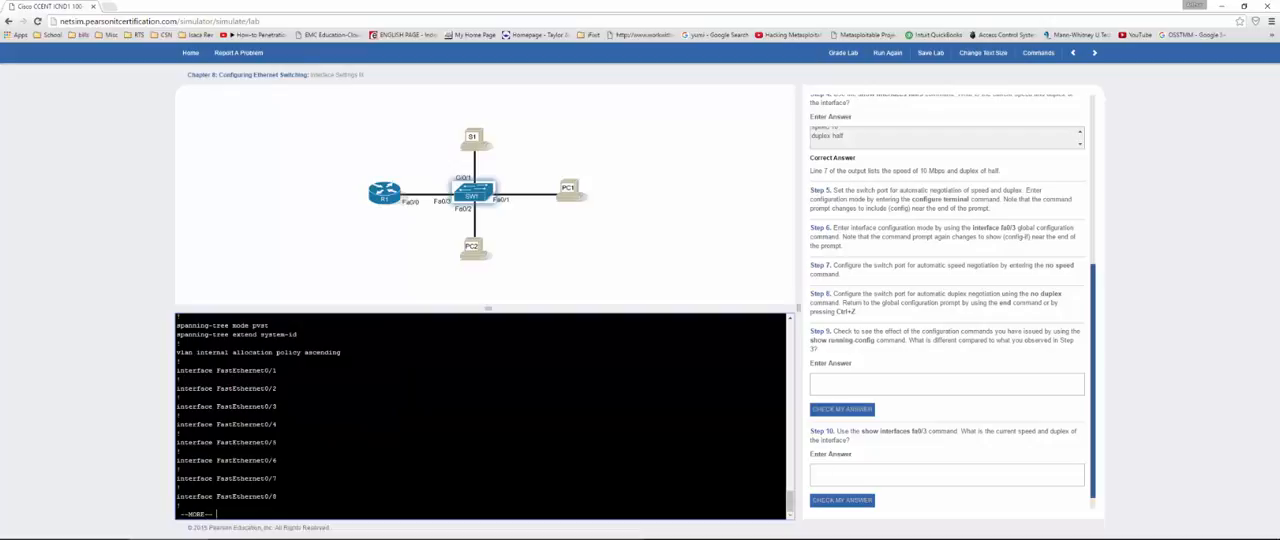
pyautogui.tripleClick(181, 398)
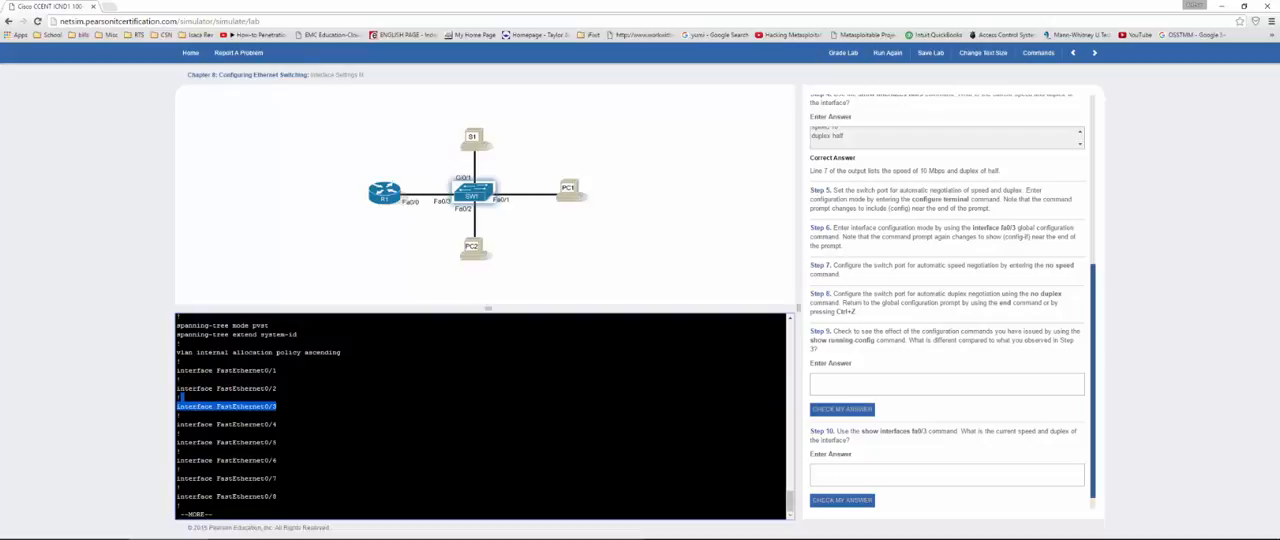
pyautogui.click(216, 514)
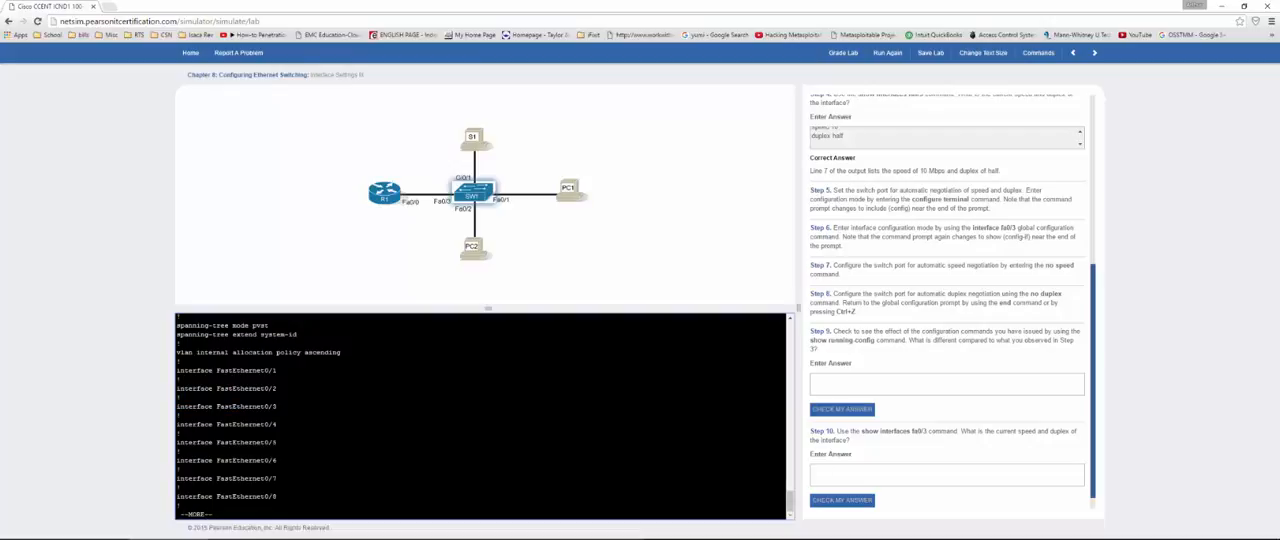
pyautogui.press('q')
pyautogui.moveTo(257, 407); pyautogui.dragTo(278, 407)
pyautogui.click(280, 414)
# Step: Answer Step 9 with "missing speed and duplex" and check the answer
pyautogui.click(964, 377)
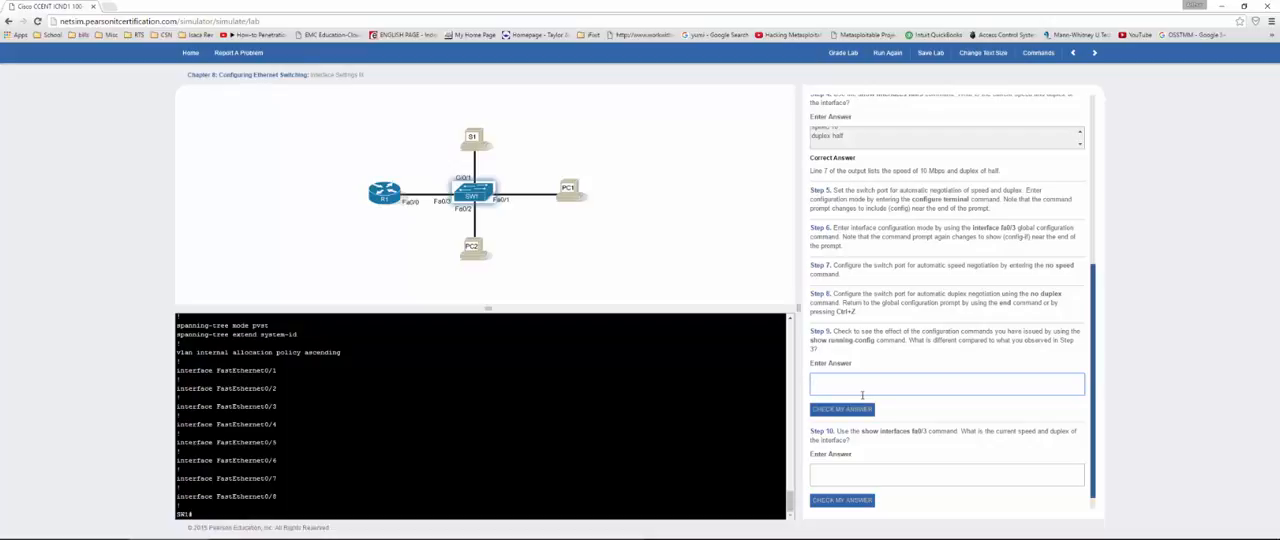
pyautogui.write('missing speed')
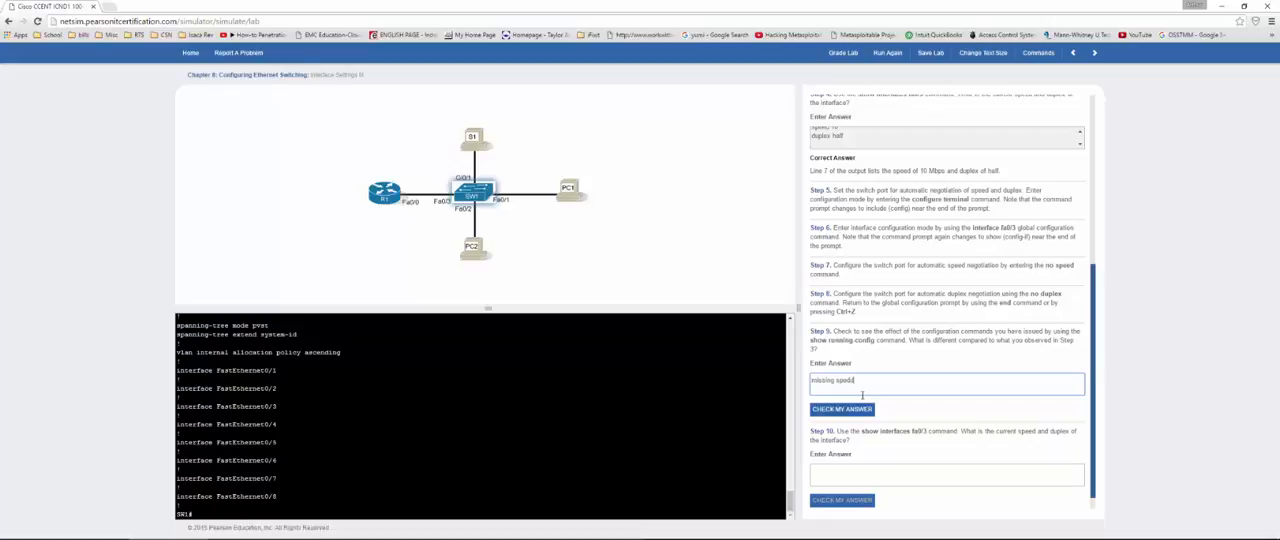
pyautogui.write(' and duplex')
pyautogui.click(850, 408)
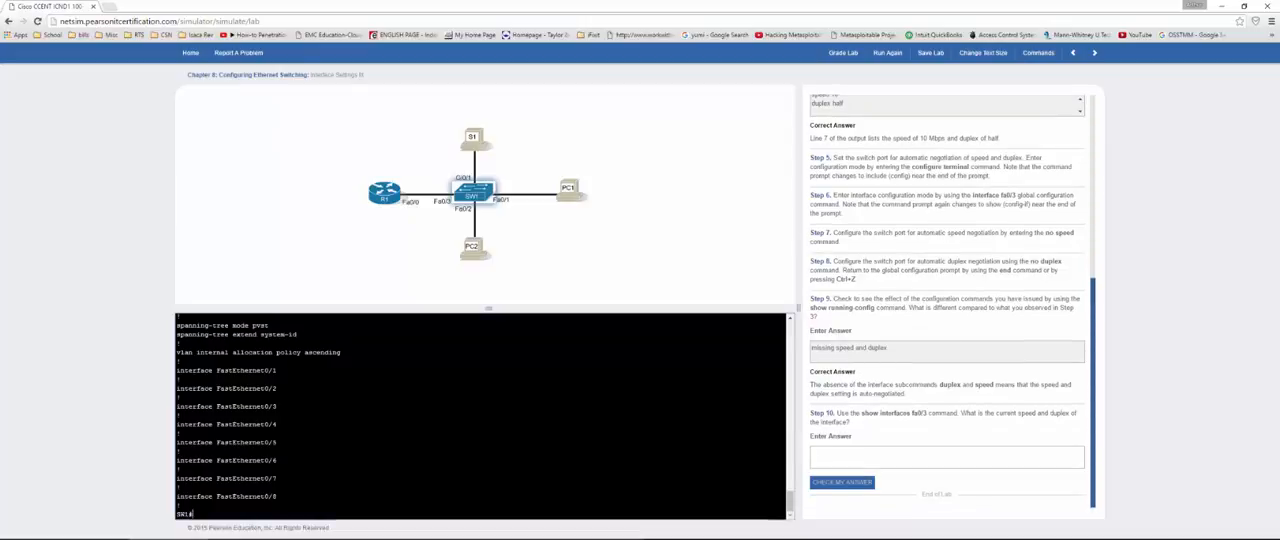
# Step: Show the Fa0/3 details again with show int fa0/3 for the negotiated speed and duplex
pyautogui.write('how int fa0/3')
pyautogui.press('Return')
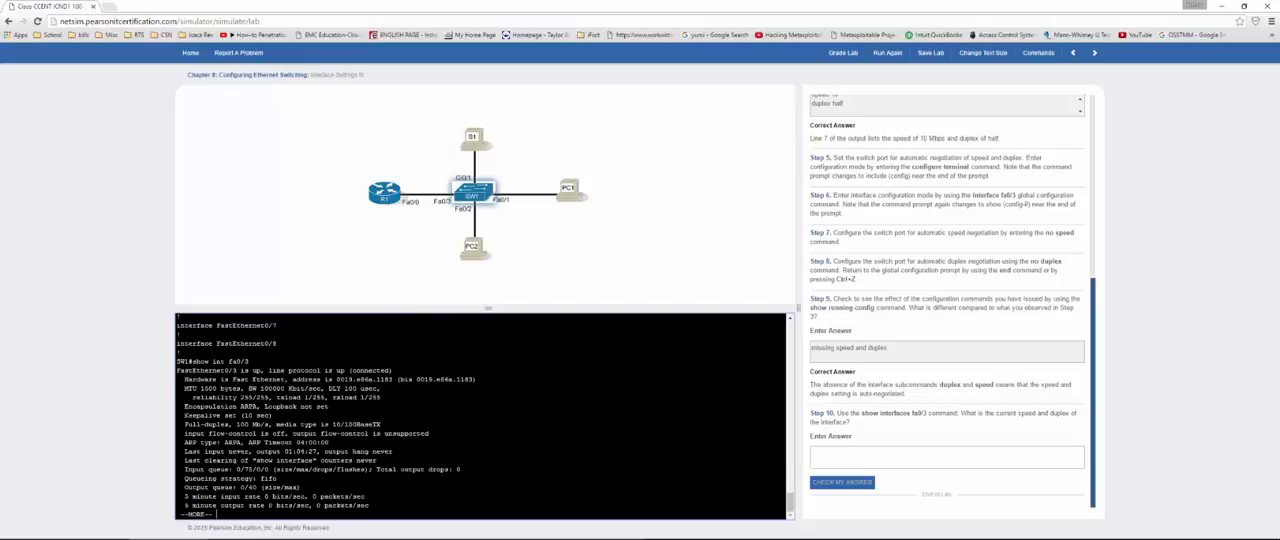
# Step: Copy "Full-duplex, 100 Mb/s" from the console output into the Step 10 answer and check it
pyautogui.moveTo(184, 424); pyautogui.dragTo(270, 424)
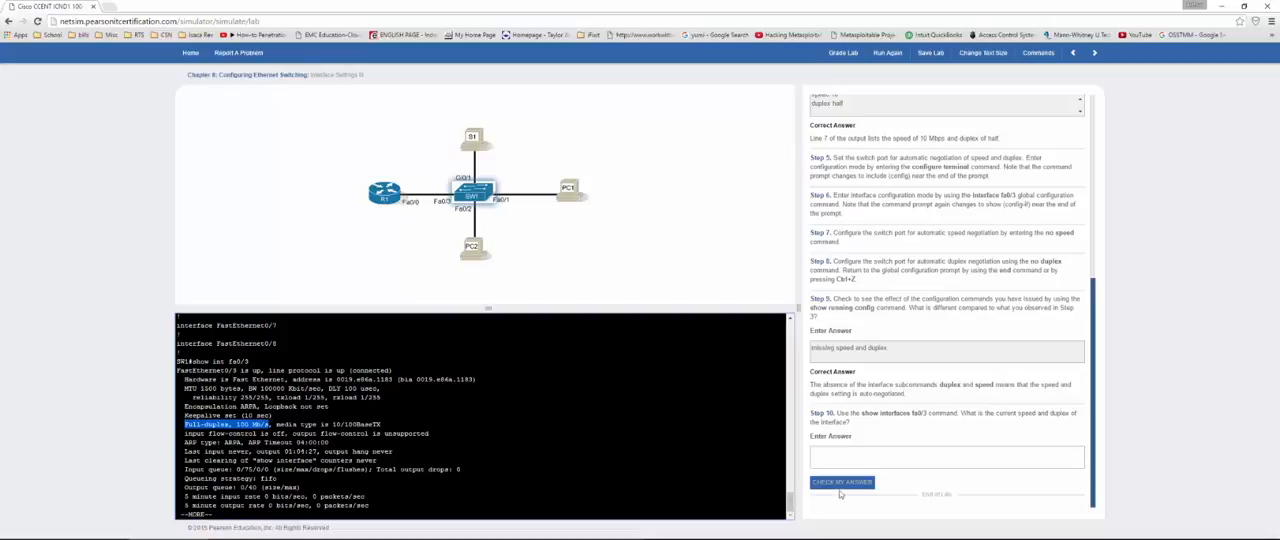
pyautogui.click(864, 456)
pyautogui.write('Full-duplex, 100 Mb/s')
pyautogui.click(845, 483)
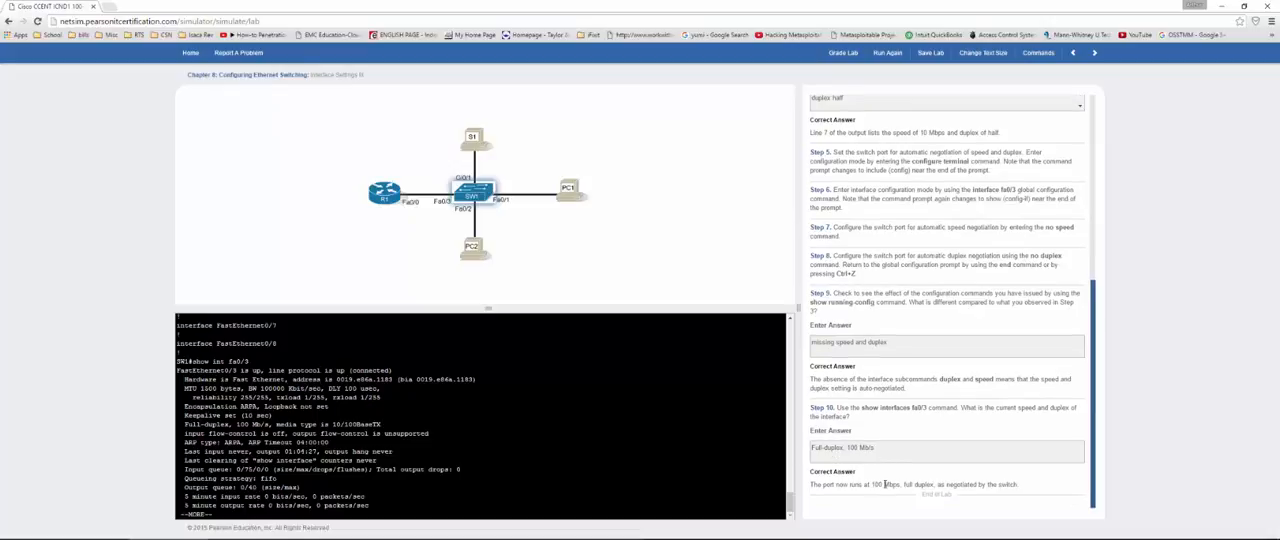
# Step: Grade the Interface Settings III lab, close the results, and continue to the next lab
pyautogui.scroll(2, 882, 472)
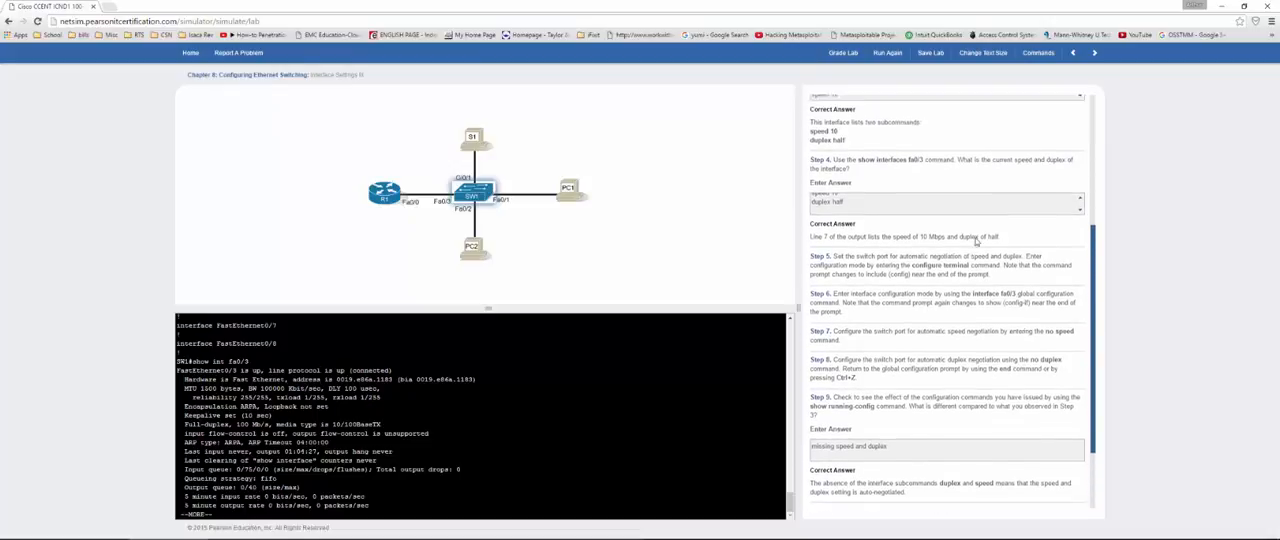
pyautogui.scroll(1, 950, 200)
pyautogui.click(843, 52)
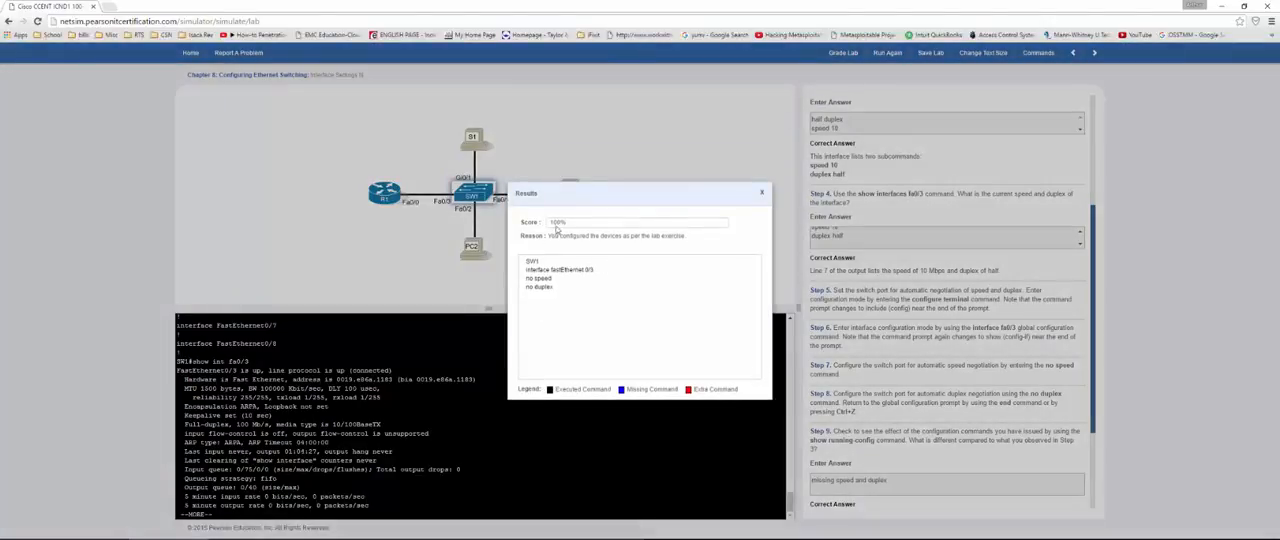
pyautogui.click(762, 196)
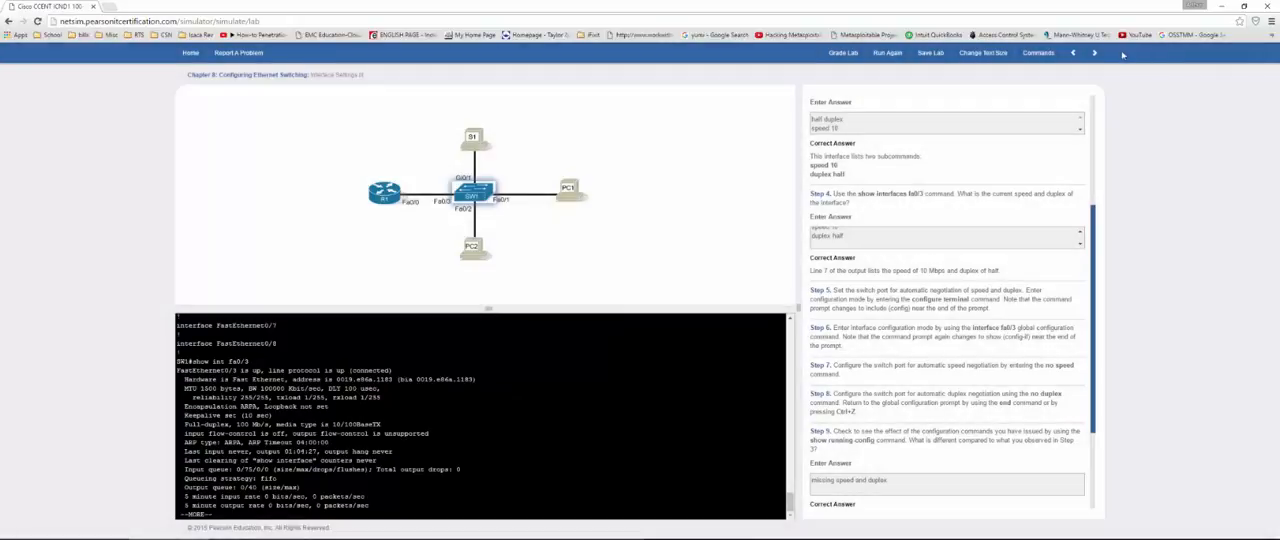
pyautogui.click(1094, 52)
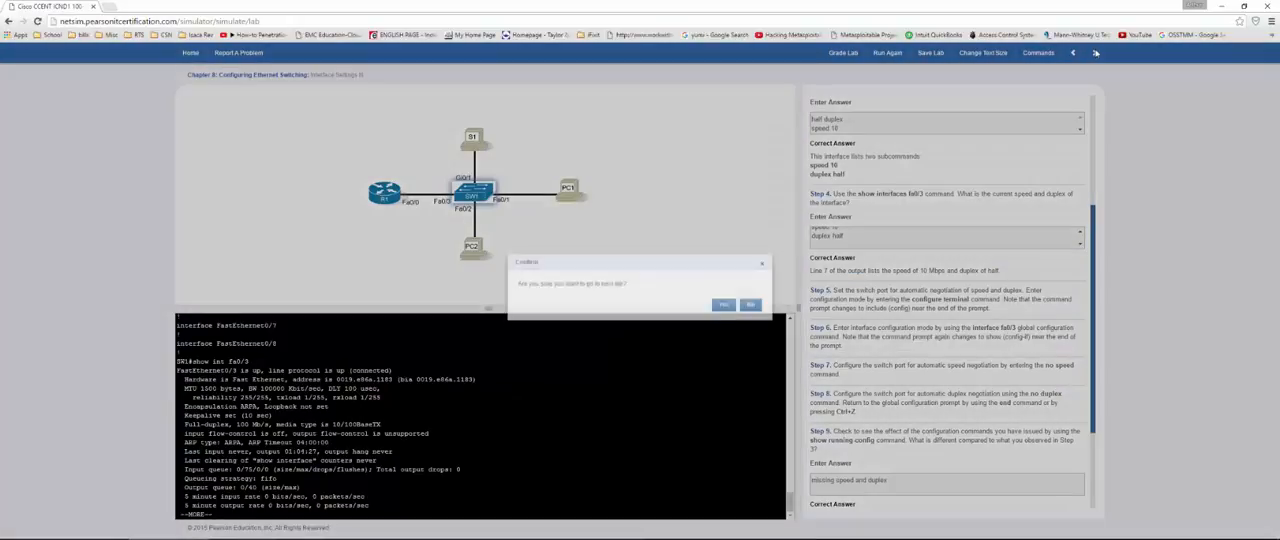
pyautogui.click(723, 304)
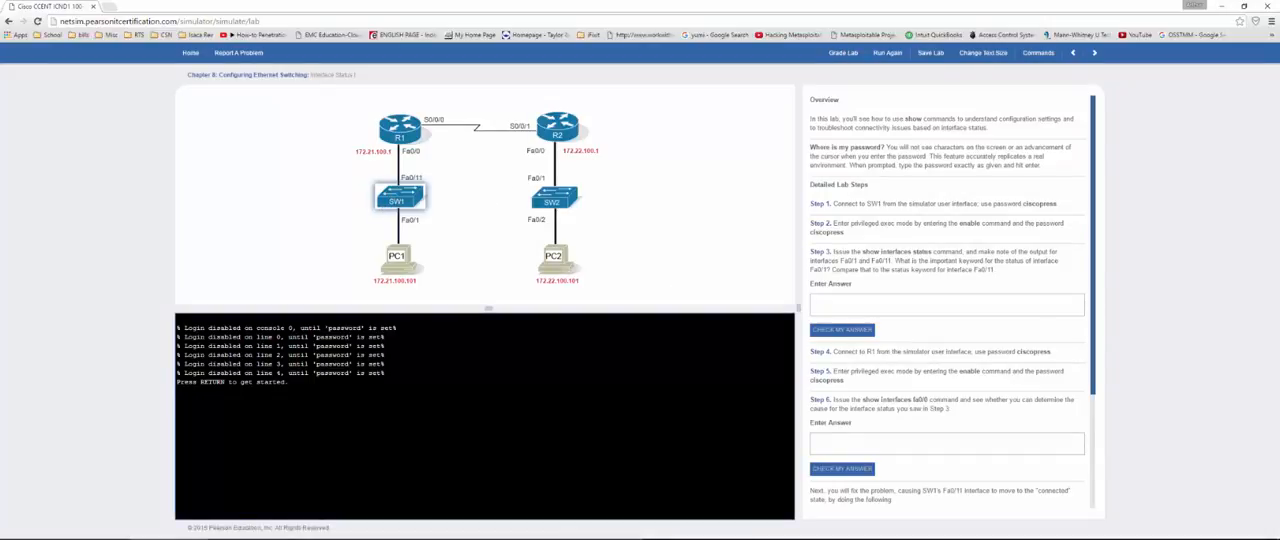
# Step: Log in to SW1 with the console password and enter privileged exec mode with the enable password
pyautogui.press('Return')
pyautogui.press('Return')
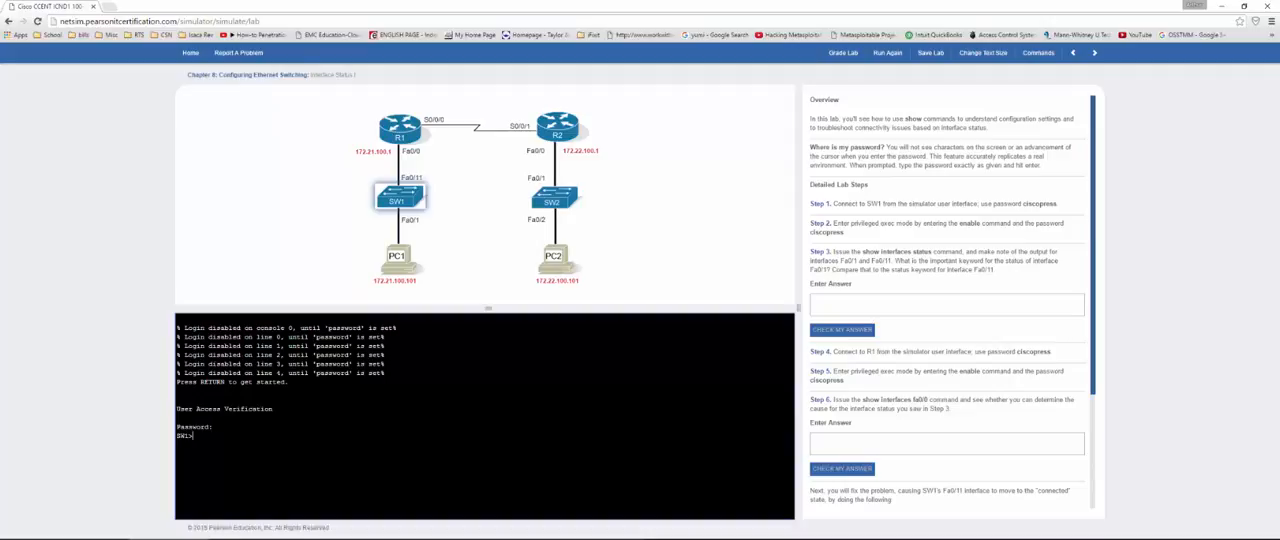
pyautogui.write('en')
# Step: List SW1's port states with show int status and compare the status keywords of Fa0/1 and Fa0/11
pyautogui.press('Return')
pyautogui.press('Return')
pyautogui.write('show int status')
pyautogui.press('Return')
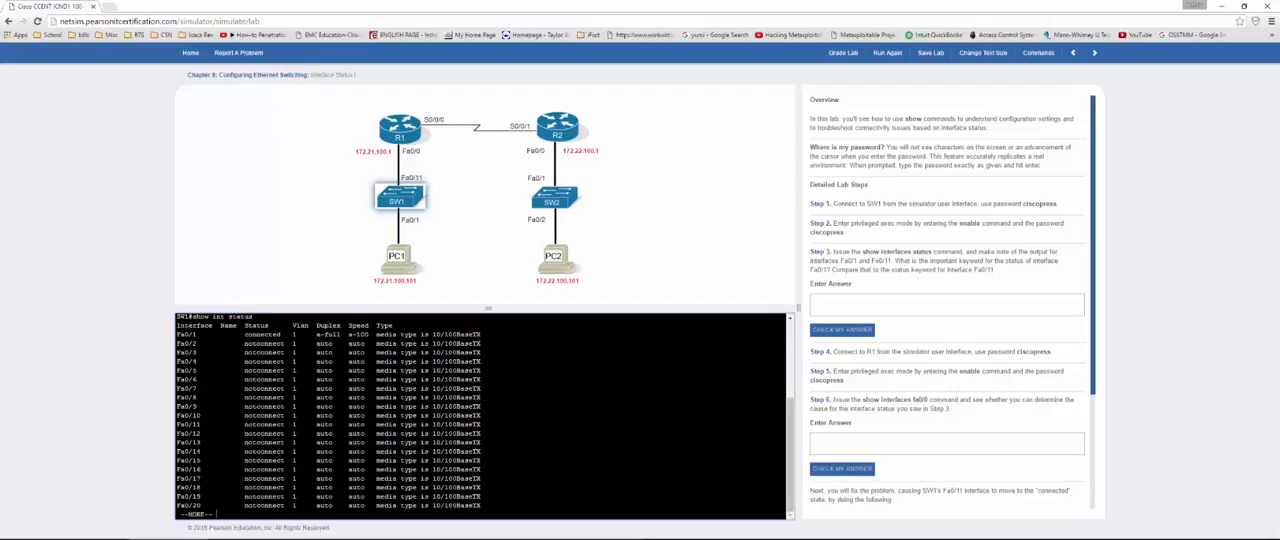
pyautogui.press('space')
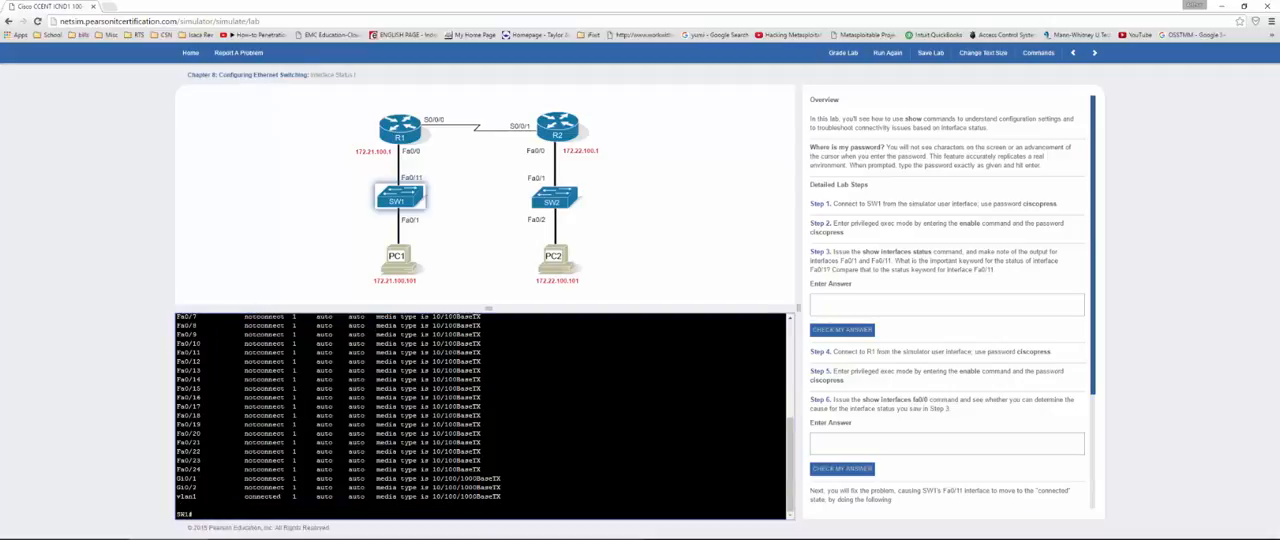
pyautogui.moveTo(513, 496); pyautogui.dragTo(237, 496)
pyautogui.scroll(2, 237, 496)
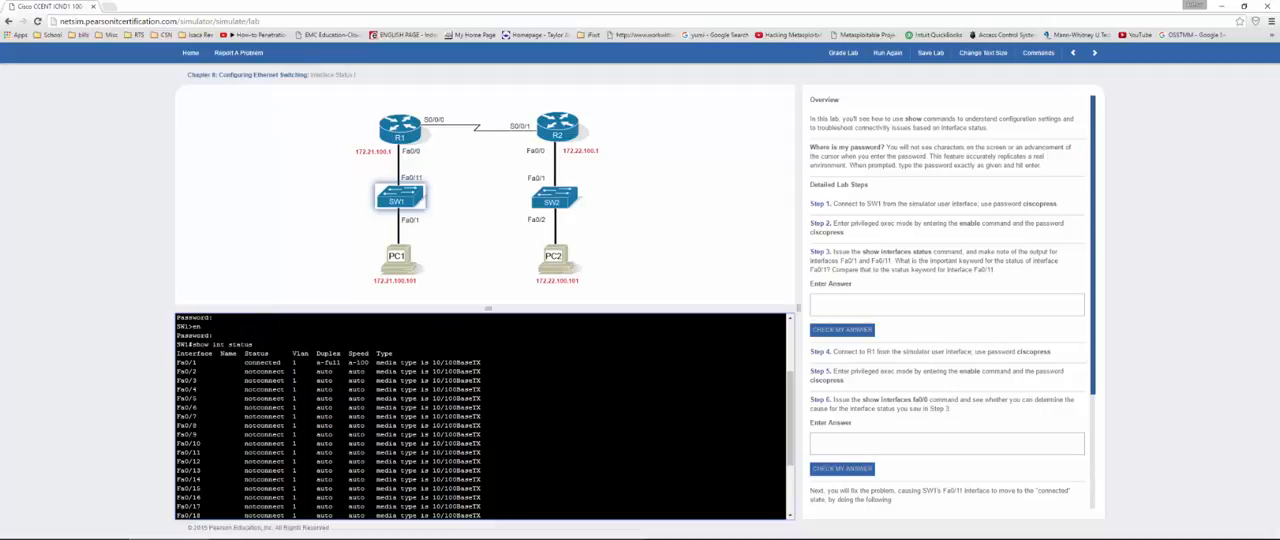
pyautogui.moveTo(253, 362); pyautogui.dragTo(287, 371)
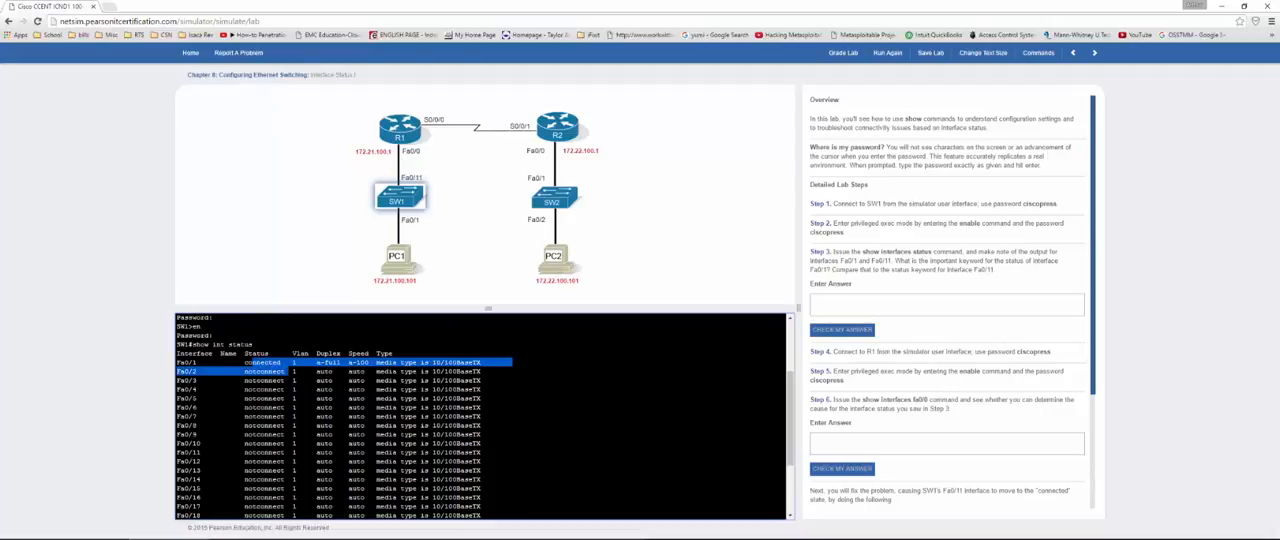
pyautogui.moveTo(221, 452); pyautogui.dragTo(508, 452)
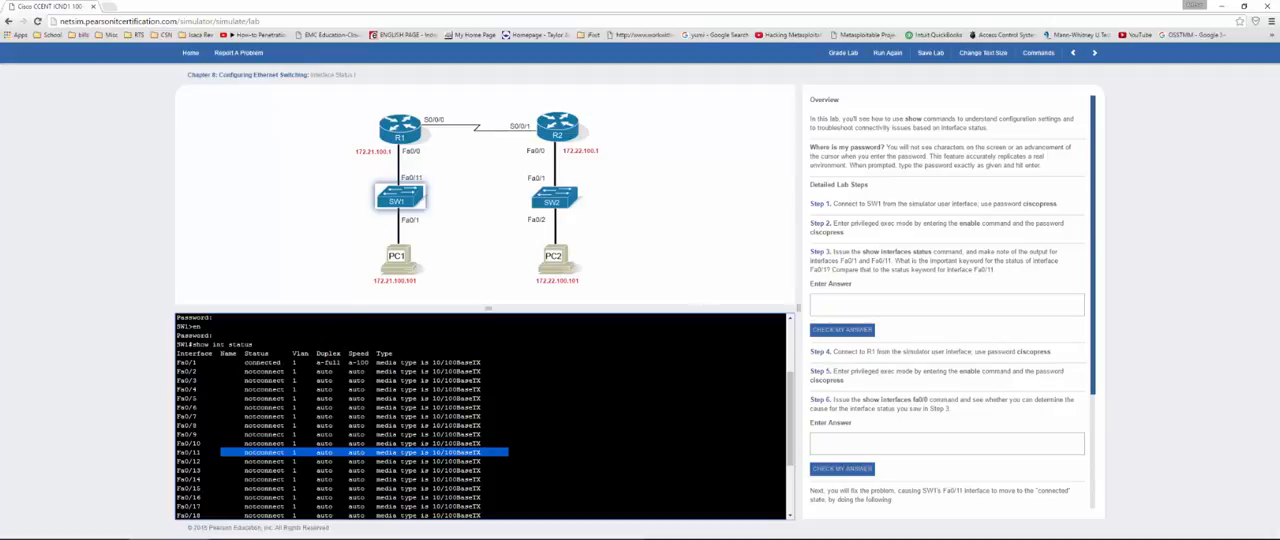
# Step: Answer Step 3 with "connect" and check the answer
pyautogui.click(878, 312)
pyautogui.write('c')
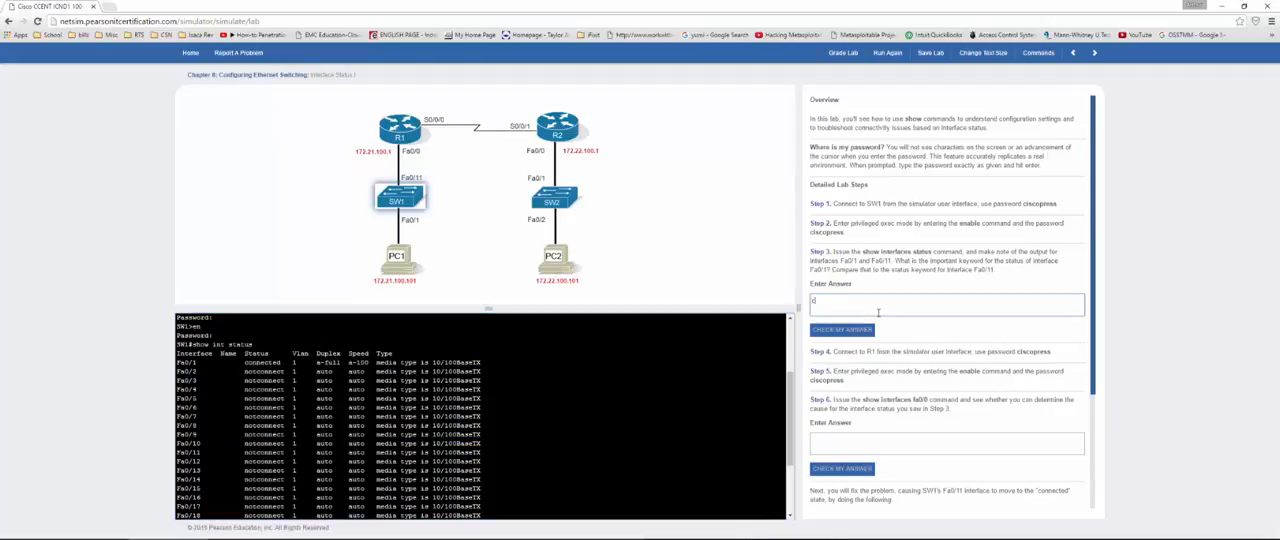
pyautogui.write('onnect')
pyautogui.click(843, 330)
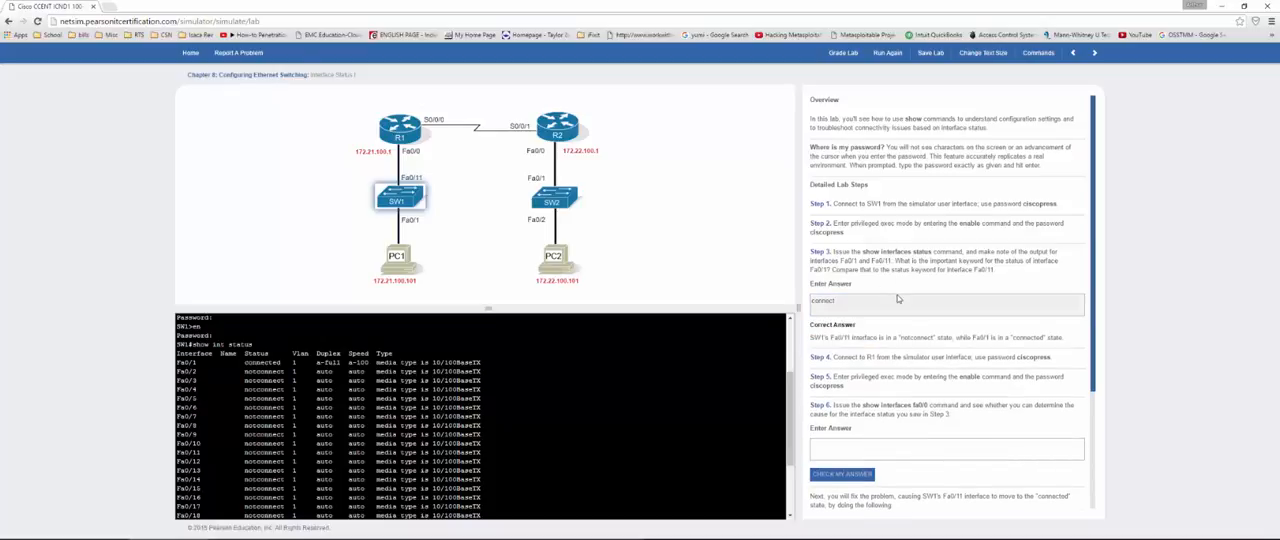
# Step: Connect to router R1, log in with the console password, and enter privileged exec mode with the enable password
pyautogui.scroll(-2, 897, 298)
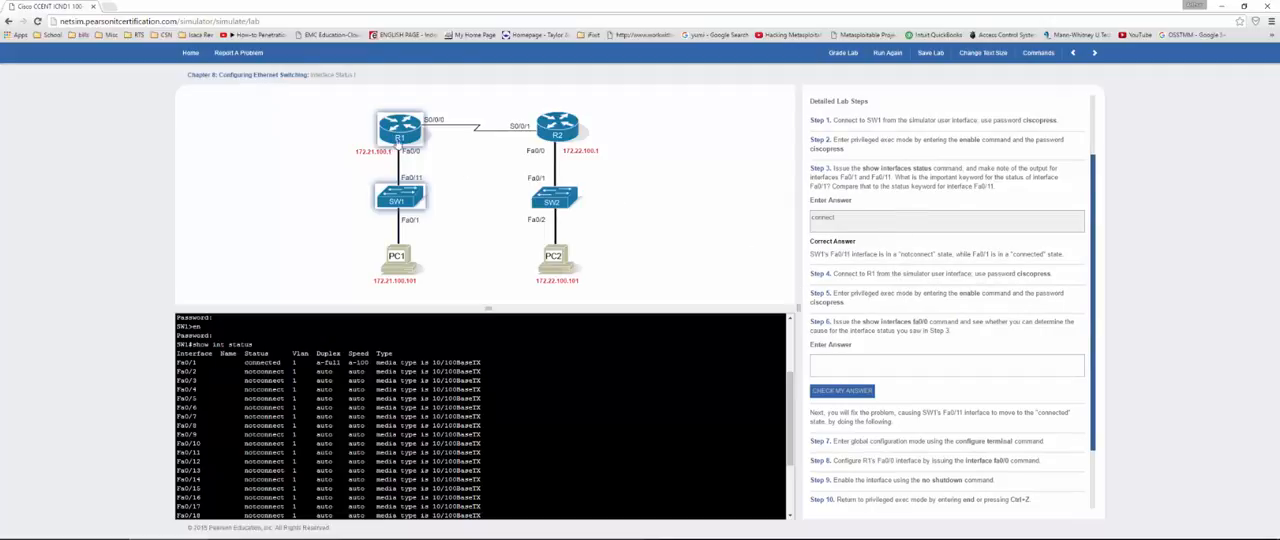
pyautogui.click(399, 128)
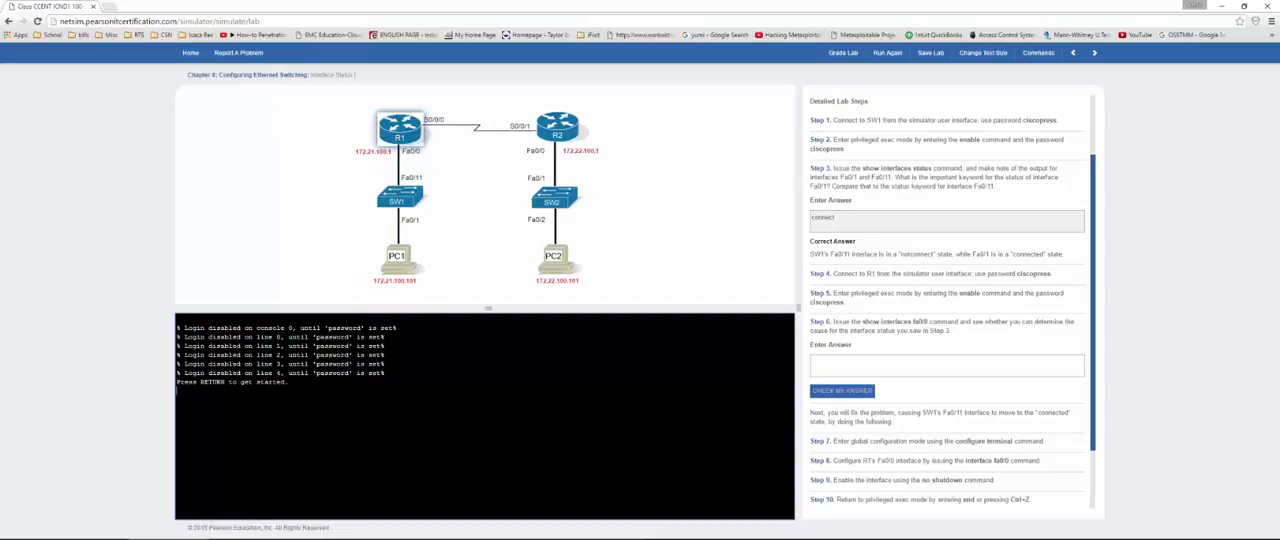
pyautogui.press('Return')
pyautogui.press('Return')
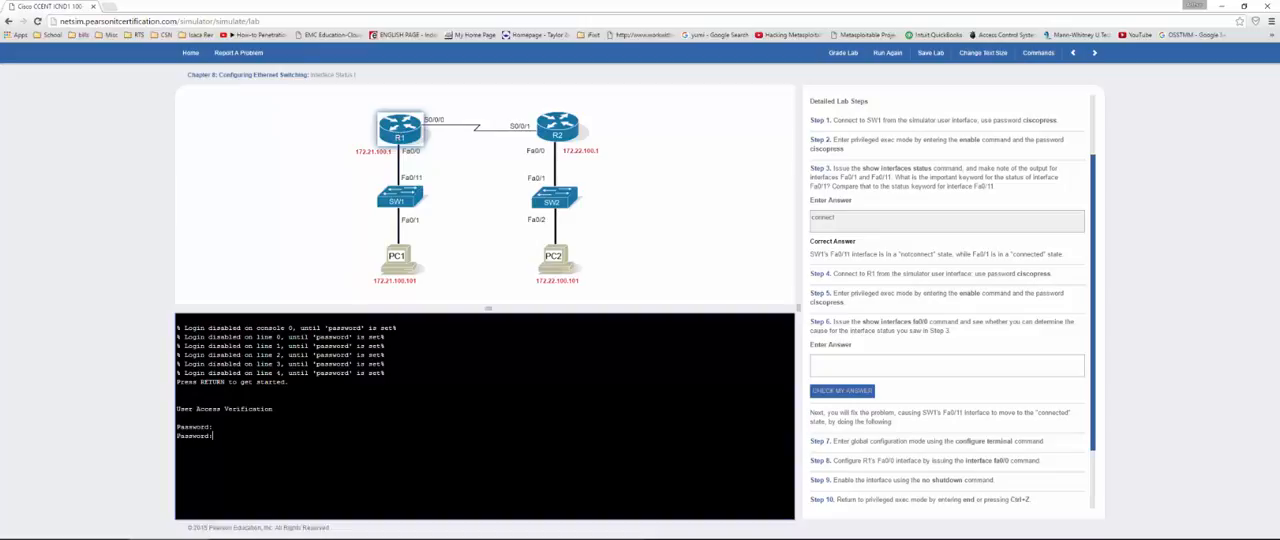
pyautogui.press('Return')
# Step: Show R1's Fa0/0 details with show int fa0/0 and examine the interface status line
pyautogui.press('Return')
pyautogui.press('Return')
pyautogui.write('show int fa0/0')
pyautogui.press('Return')
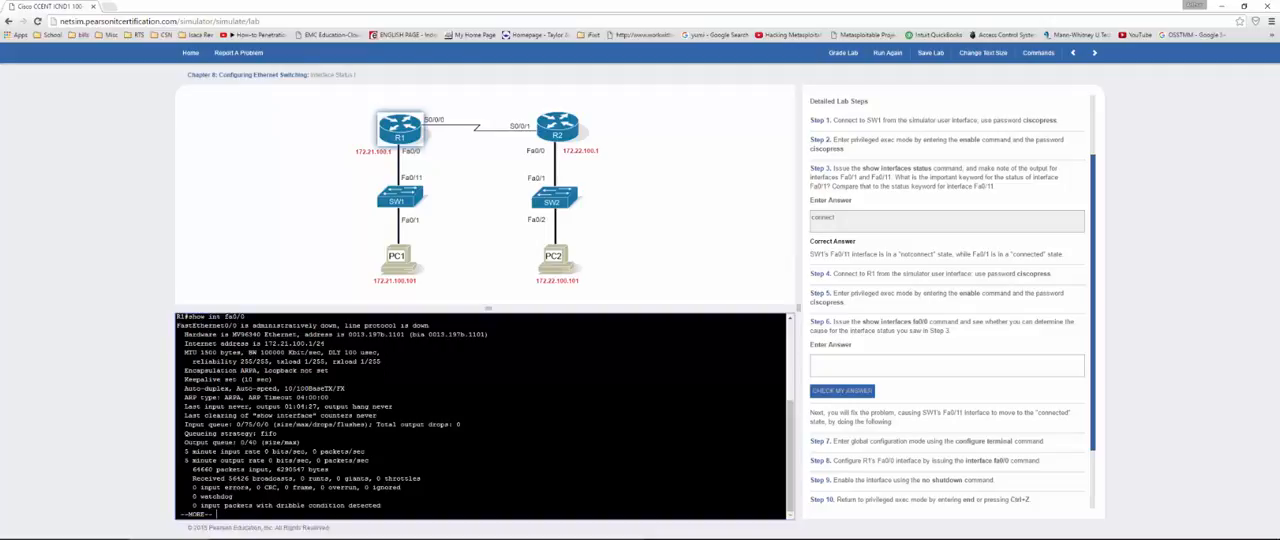
pyautogui.moveTo(249, 325); pyautogui.dragTo(337, 325)
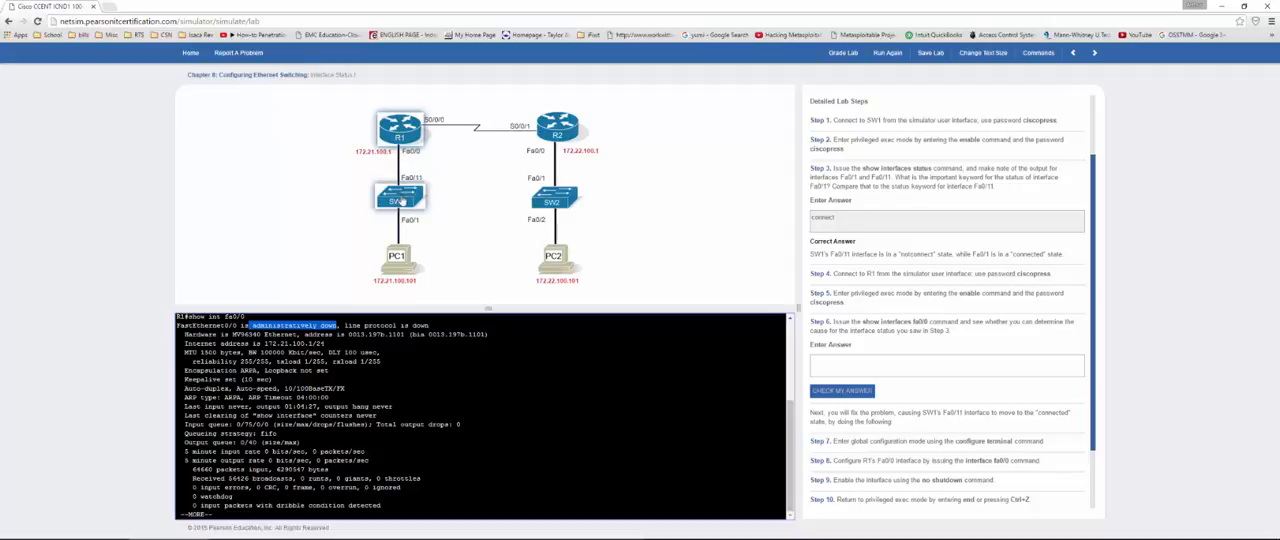
# Step: Answer Step 6 with "admin down" and check the answer
pyautogui.click(868, 370)
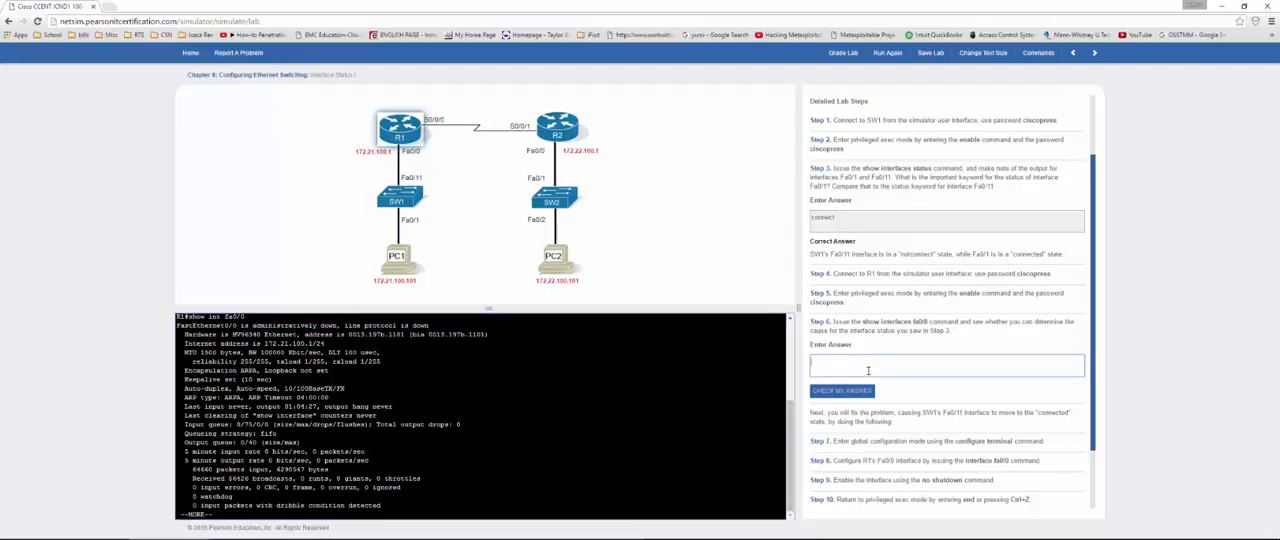
pyautogui.write('admin down')
pyautogui.click(853, 394)
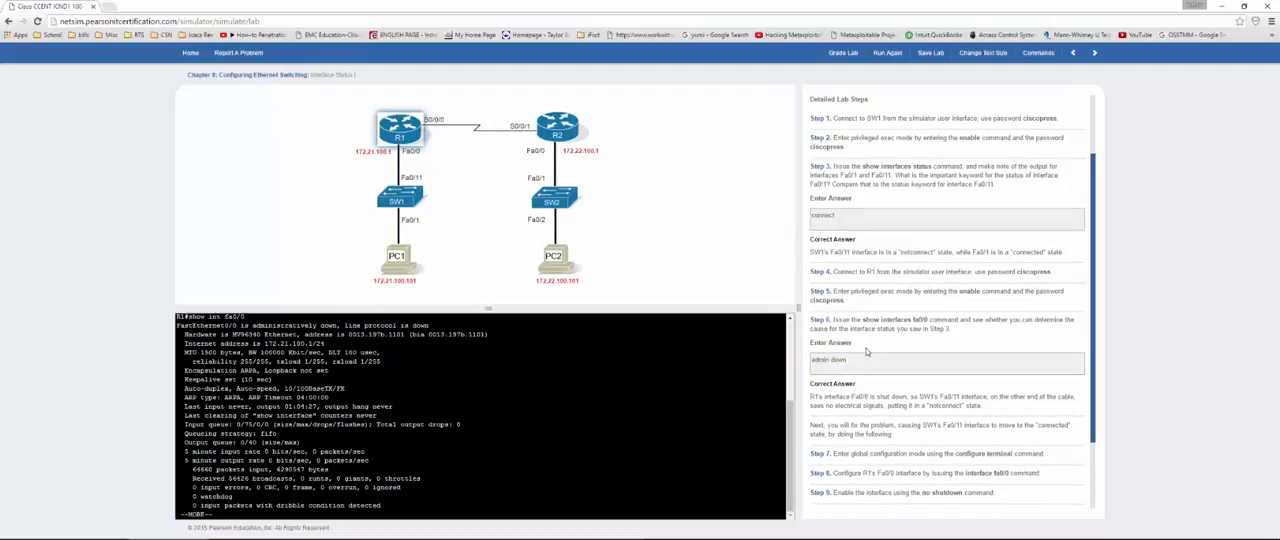
# Step: Quit the listing on R1 and enter interface configuration mode using config t and int fa0/0
pyautogui.scroll(-2, 866, 351)
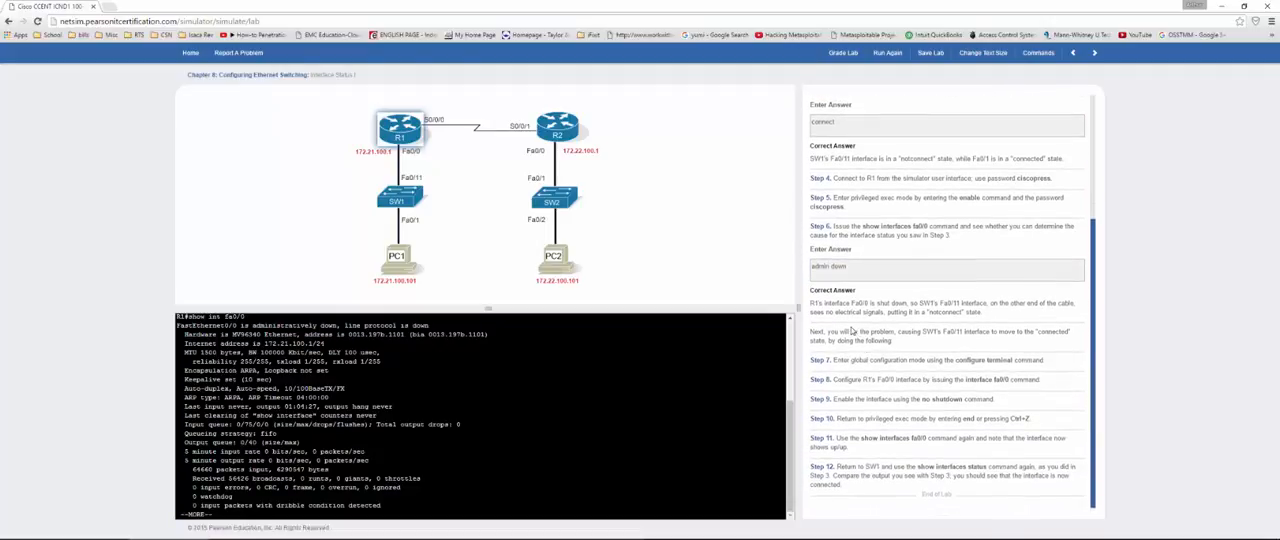
pyautogui.click(277, 433)
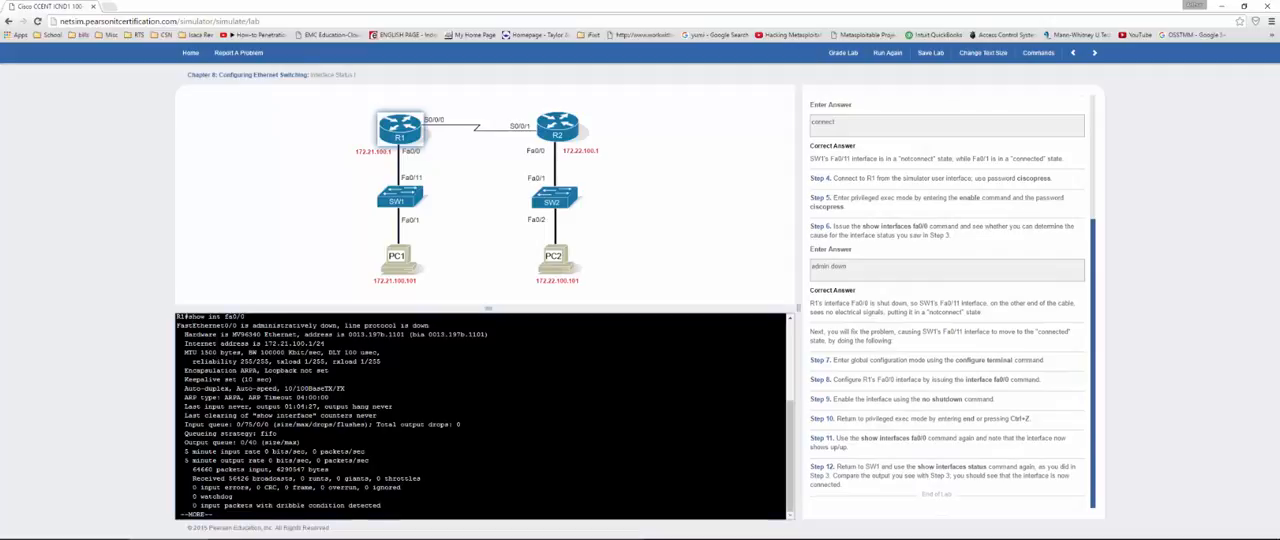
pyautogui.write('qconf')
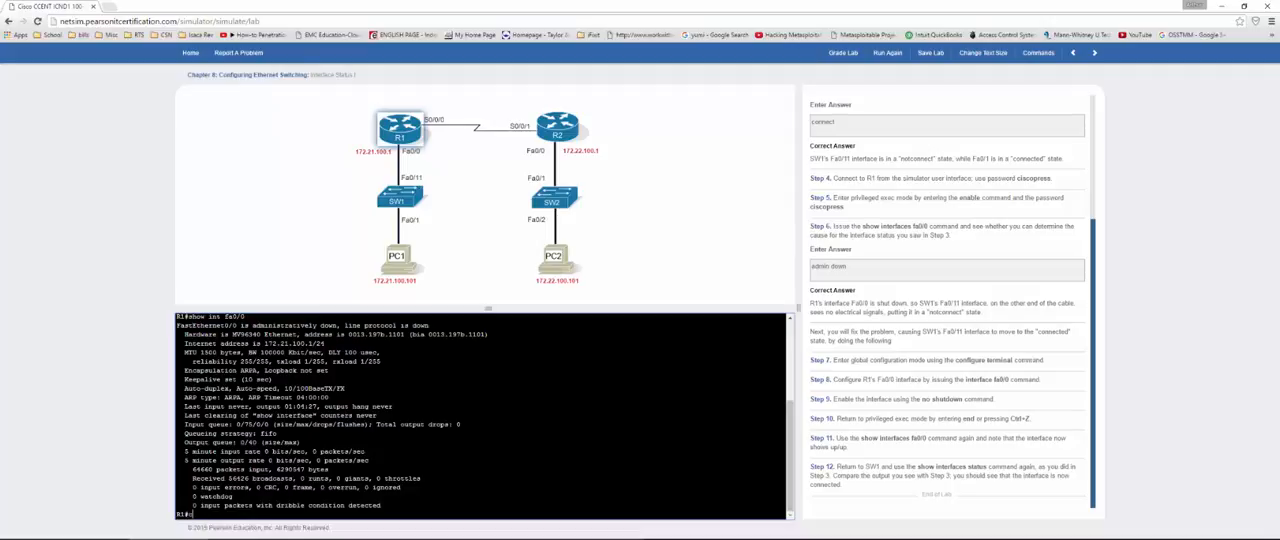
pyautogui.write('ig t')
pyautogui.press('Return')
pyautogui.write('int ')
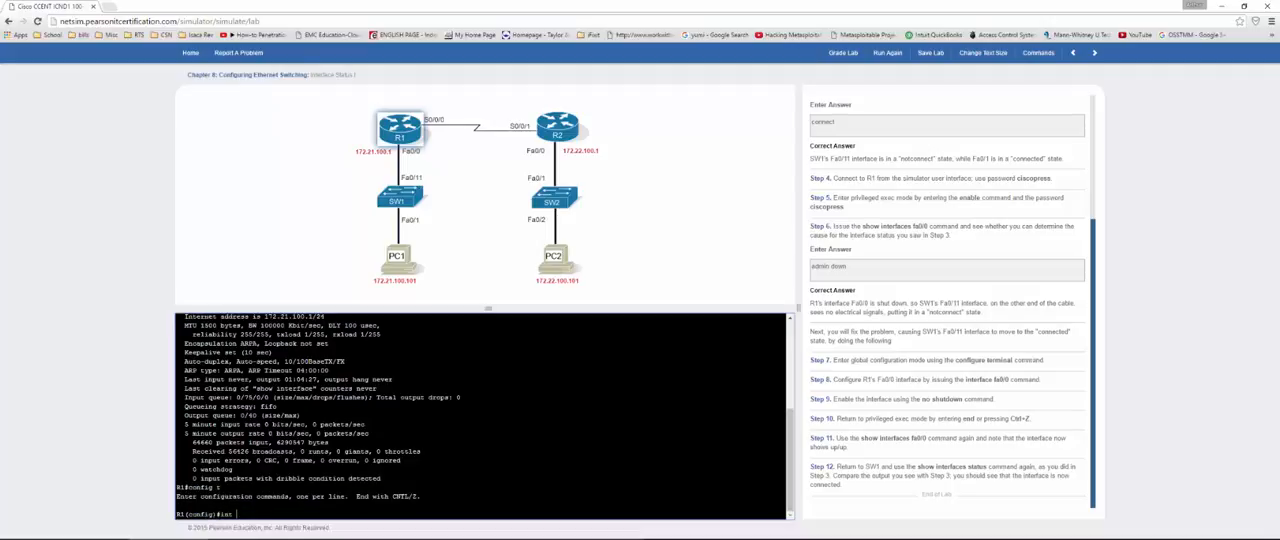
pyautogui.write('fa0/0')
pyautogui.press('Return')
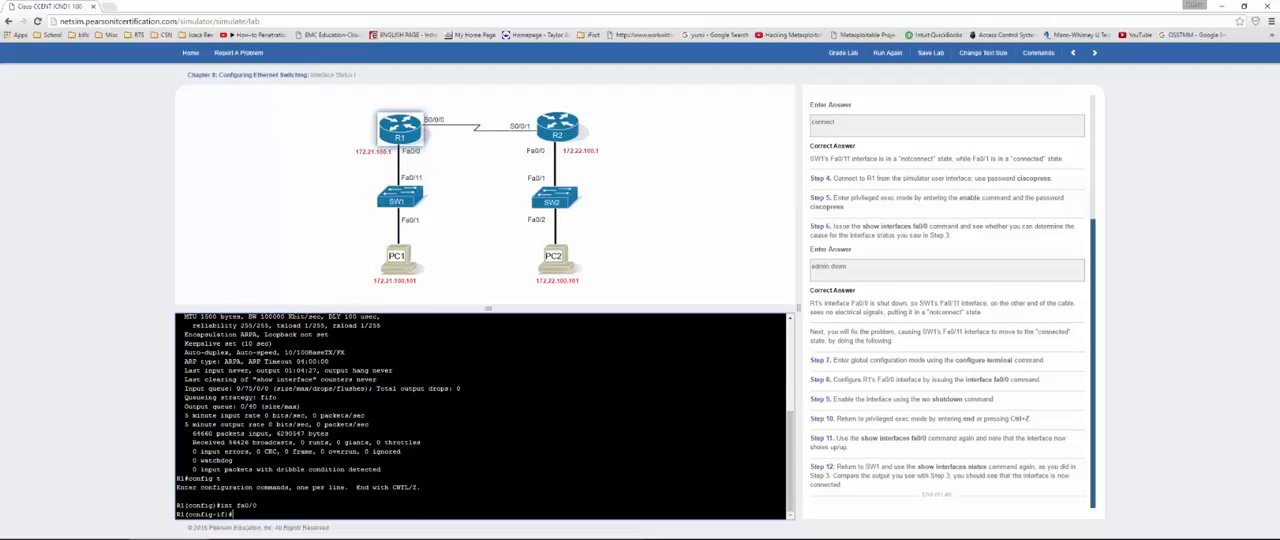
# Step: Enable R1's Fa0/0 interface with no shutdown and return to privileged exec mode
pyautogui.write('no shutdown')
pyautogui.press('Return')
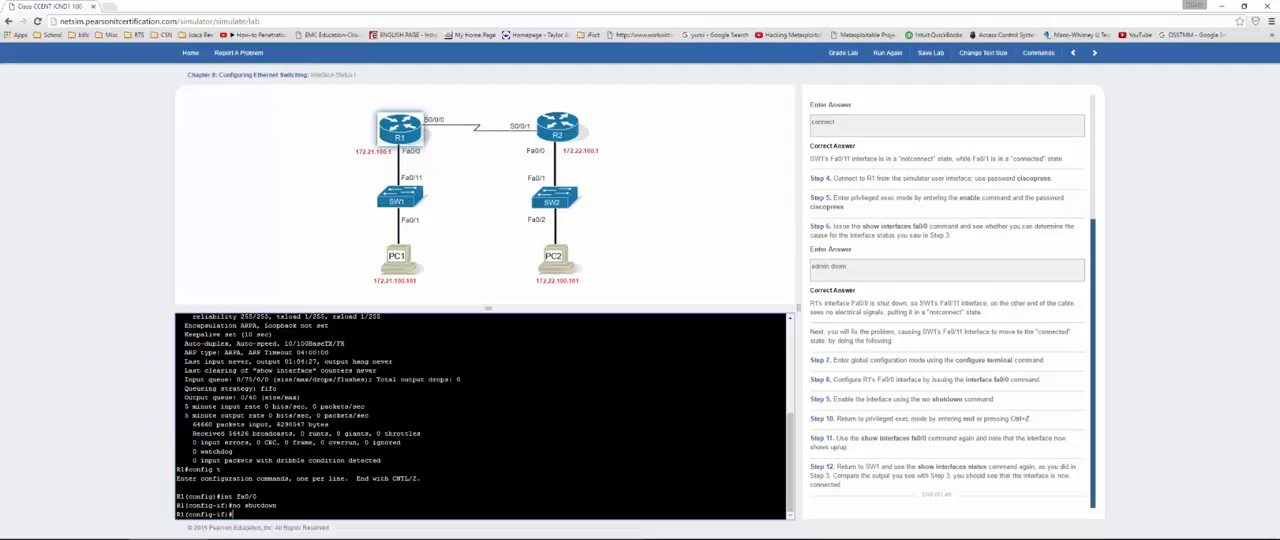
pyautogui.hotkey('ctrl', 'z')
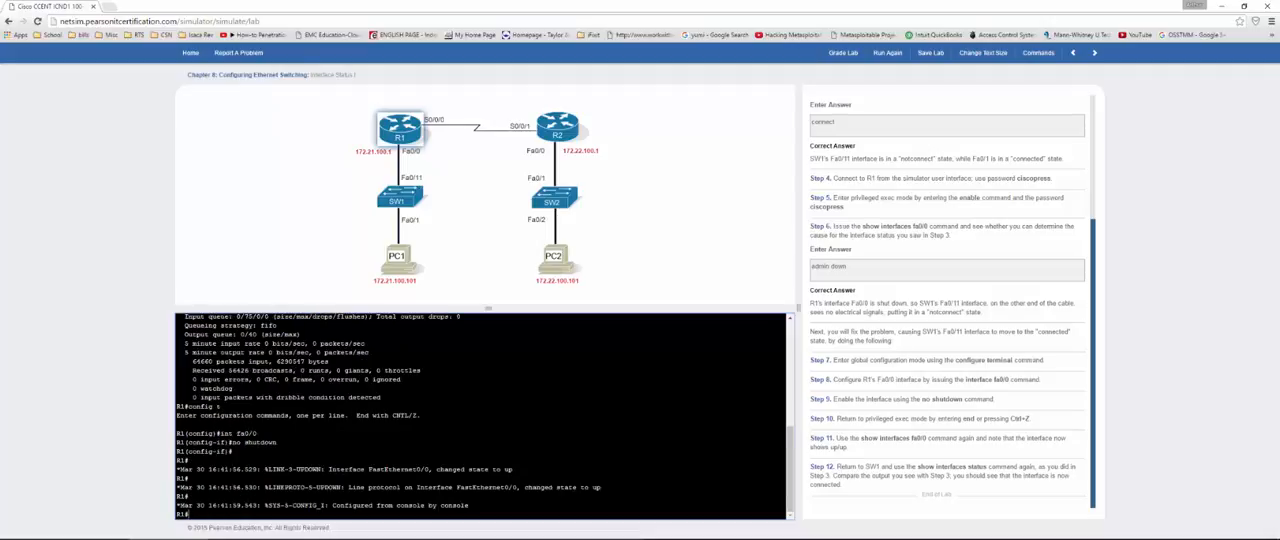
# Step: Recall and rerun show int fa0/0 on R1 to check the interface and line protocol status
pyautogui.write('config t')
pyautogui.press('Up')
pyautogui.press('Up')
pyautogui.press('Down')
pyautogui.press('Return')
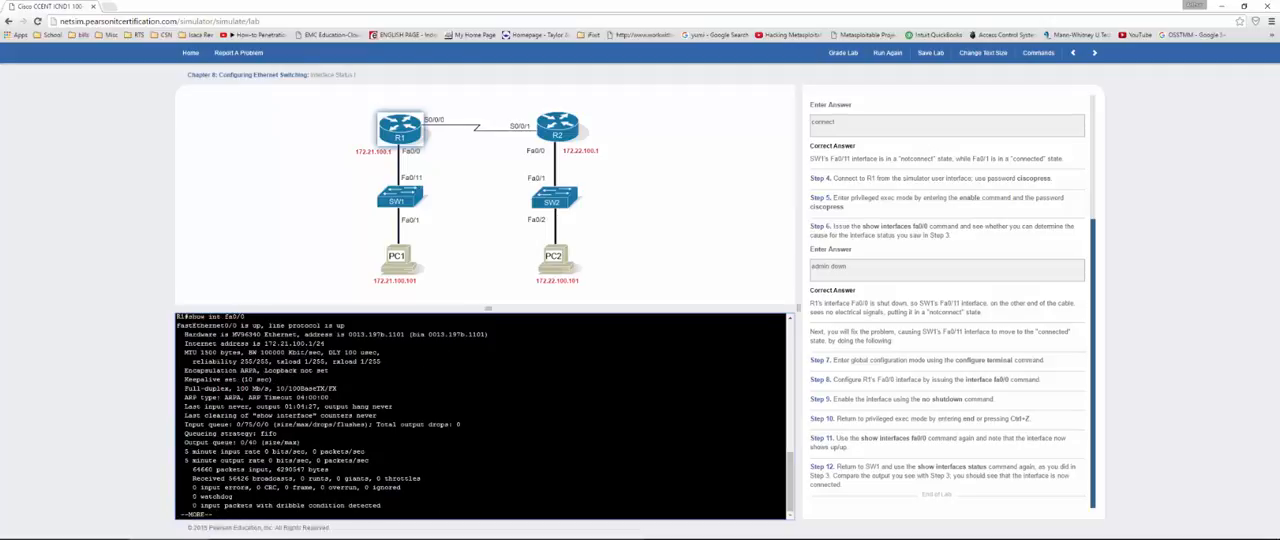
pyautogui.moveTo(255, 325); pyautogui.dragTo(344, 325)
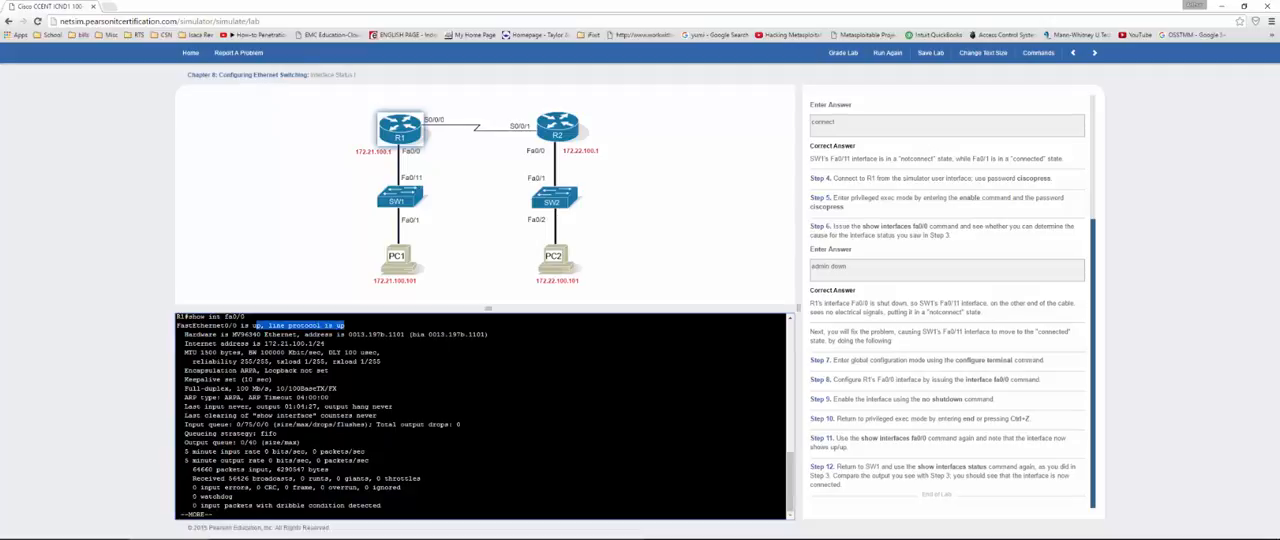
pyautogui.click(952, 430)
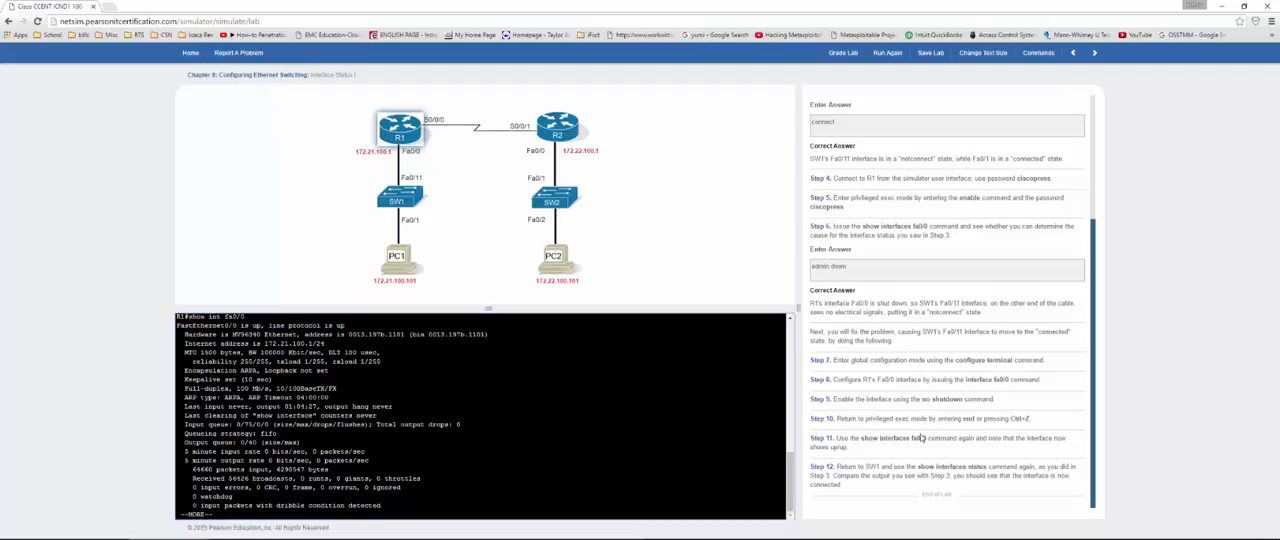
# Step: Return to SW1, rerun show int status, and examine the Fa0/11 entry
pyautogui.click(398, 192)
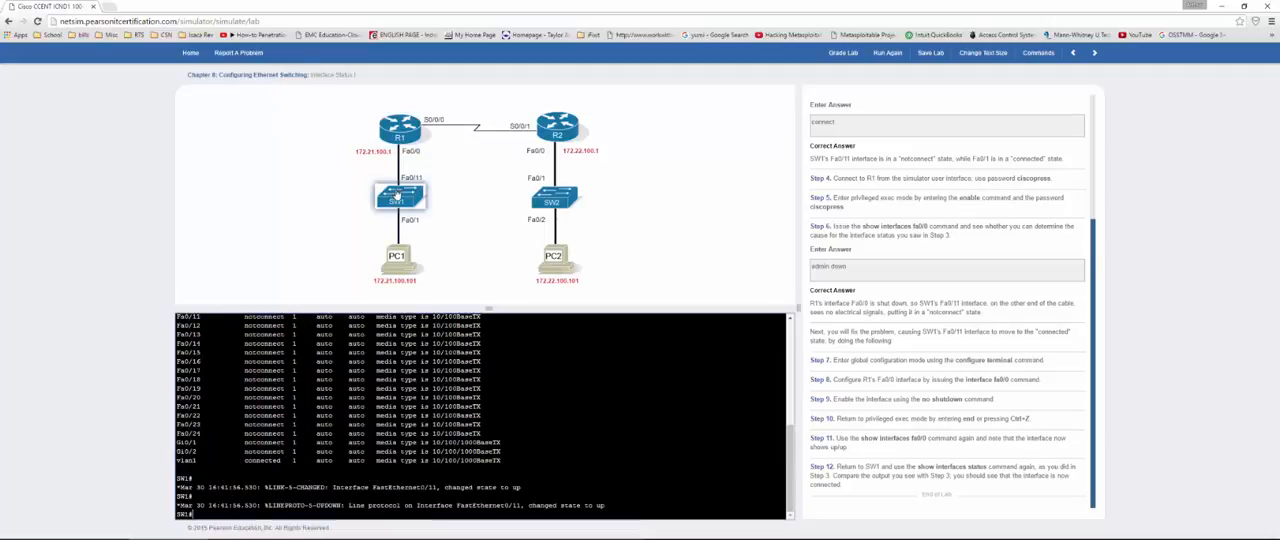
pyautogui.write('show int status')
pyautogui.press('Return')
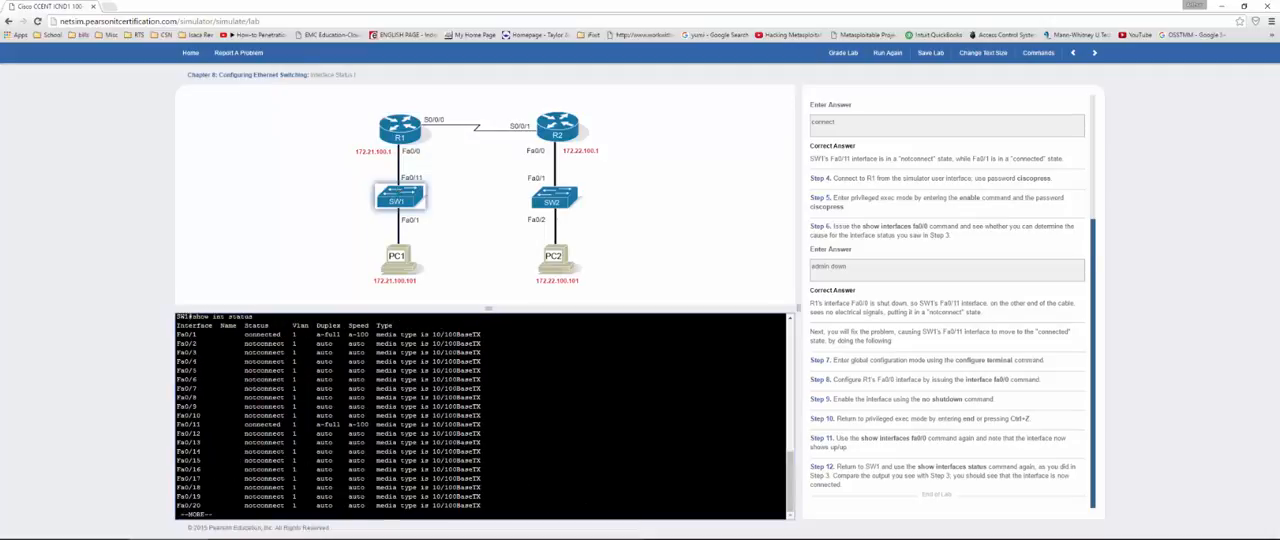
pyautogui.moveTo(245, 424); pyautogui.dragTo(340, 424)
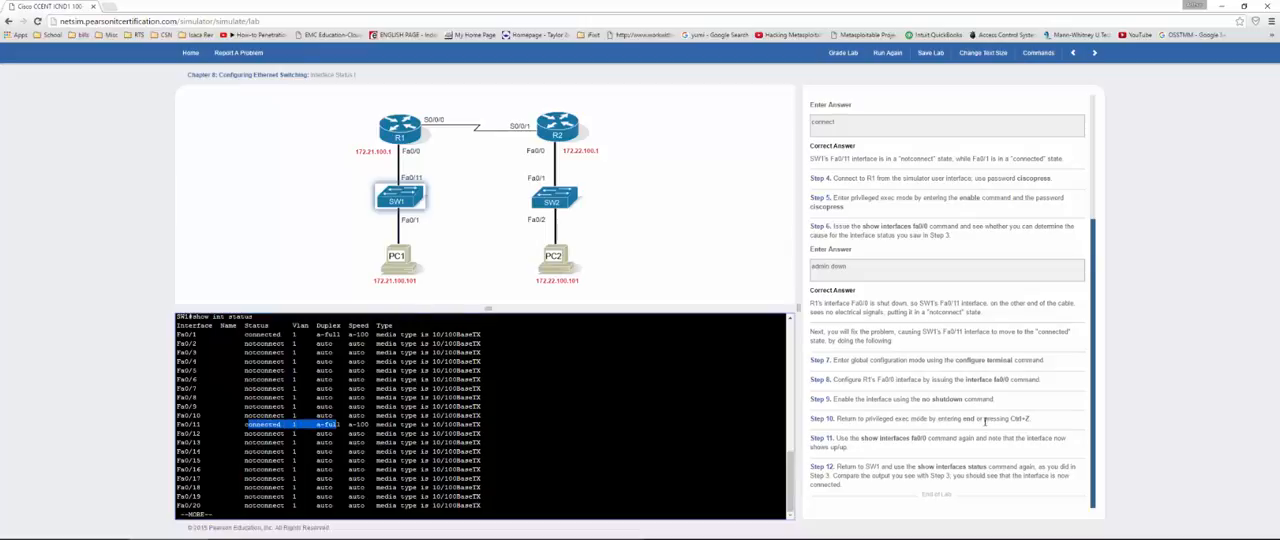
# Step: Grade the Interface Status I lab
pyautogui.scroll(2, 980, 424)
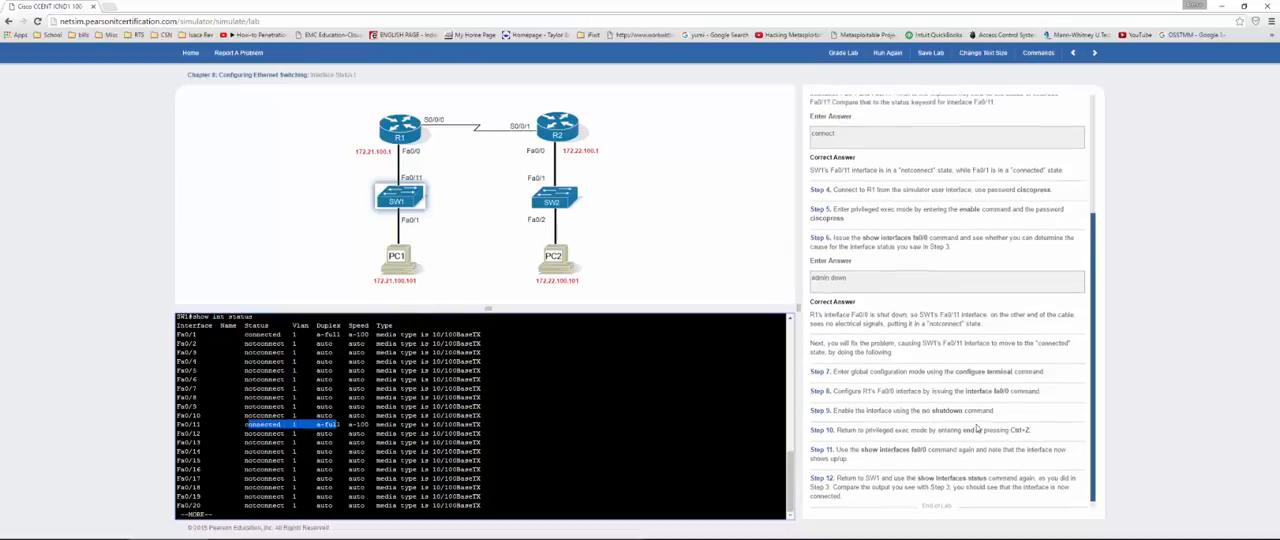
pyautogui.click(840, 55)
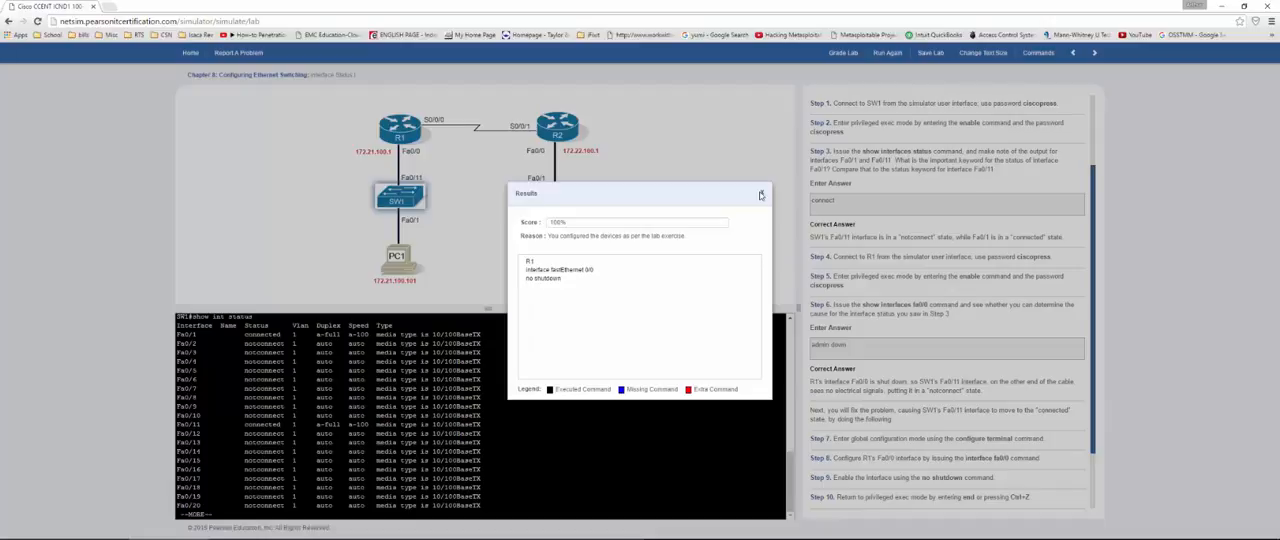
# Step: Close the grading results and advance to the next lab, Interface Status II
pyautogui.click(761, 194)
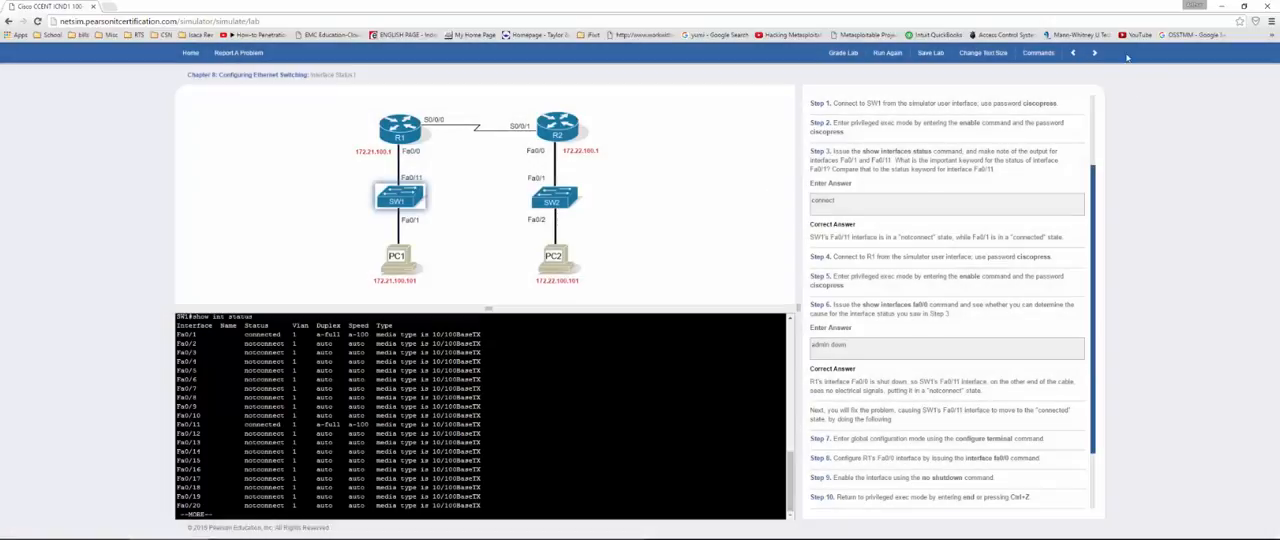
pyautogui.click(1096, 52)
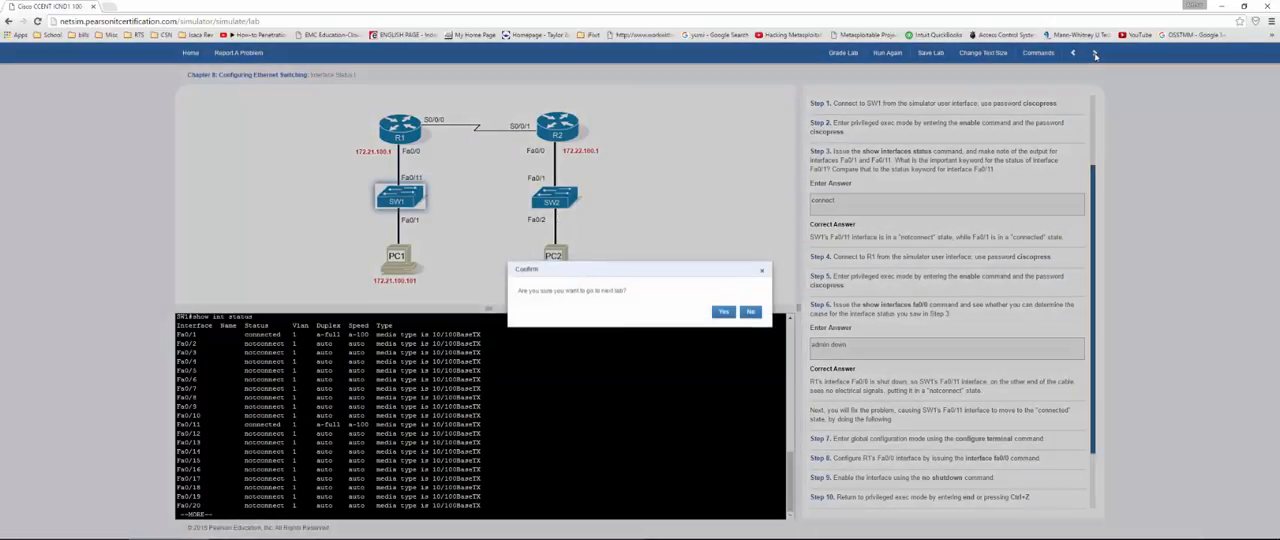
pyautogui.click(721, 317)
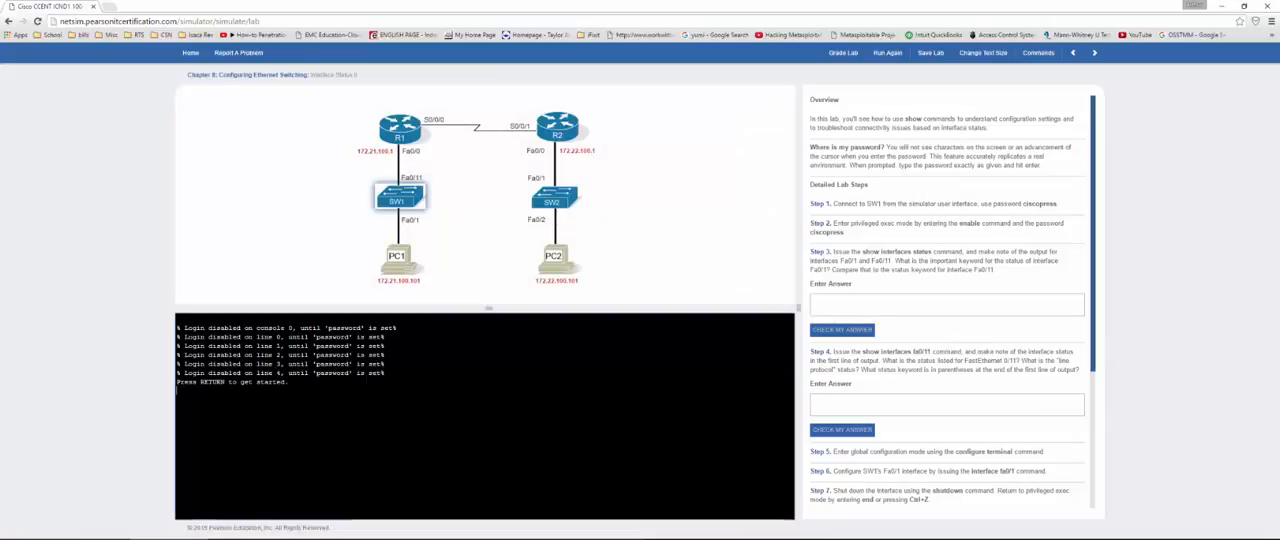
# Step: Log in to the SW1 console with the access password and enter privileged exec mode with the enable password
pyautogui.click(380, 201)
pyautogui.press('Return')
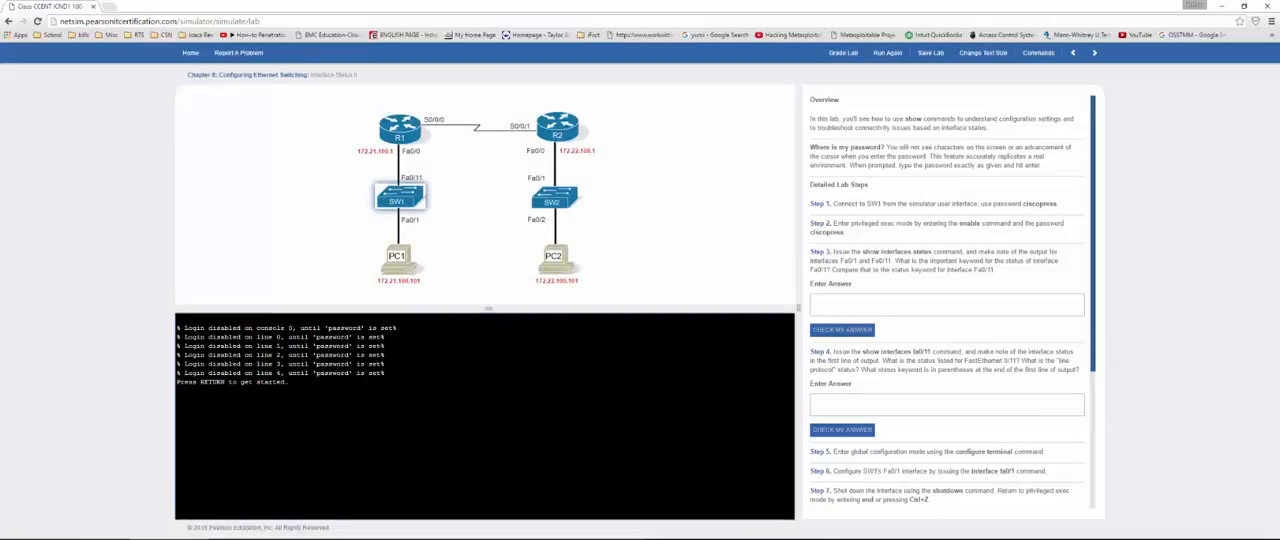
pyautogui.press('Return')
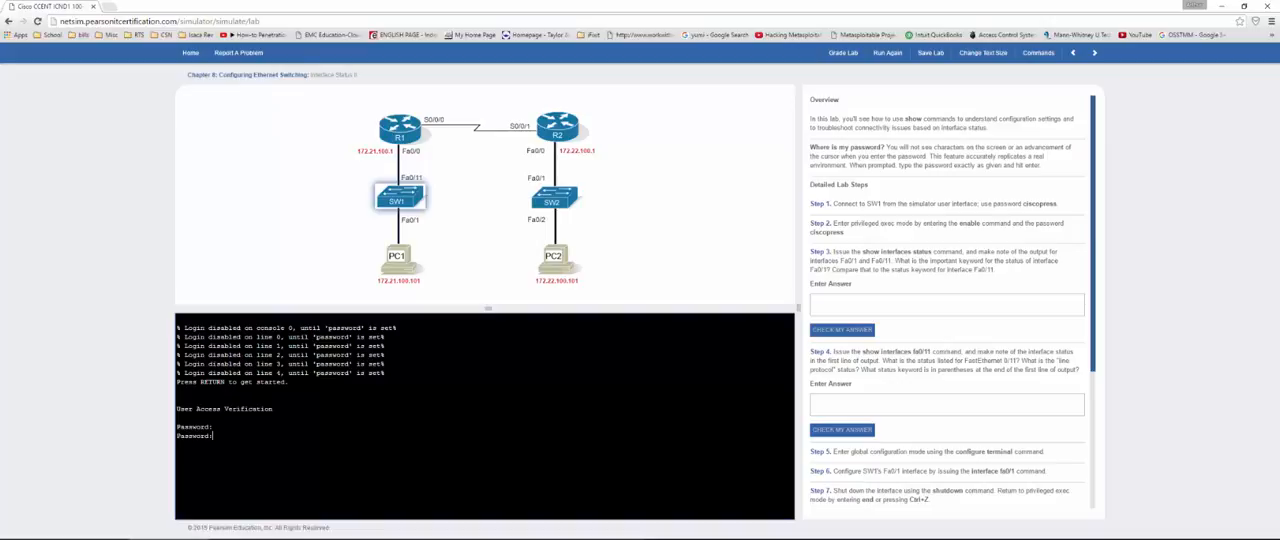
pyautogui.press('Return')
pyautogui.press('Return')
pyautogui.write('en')
pyautogui.press('Return')
pyautogui.press('Return')
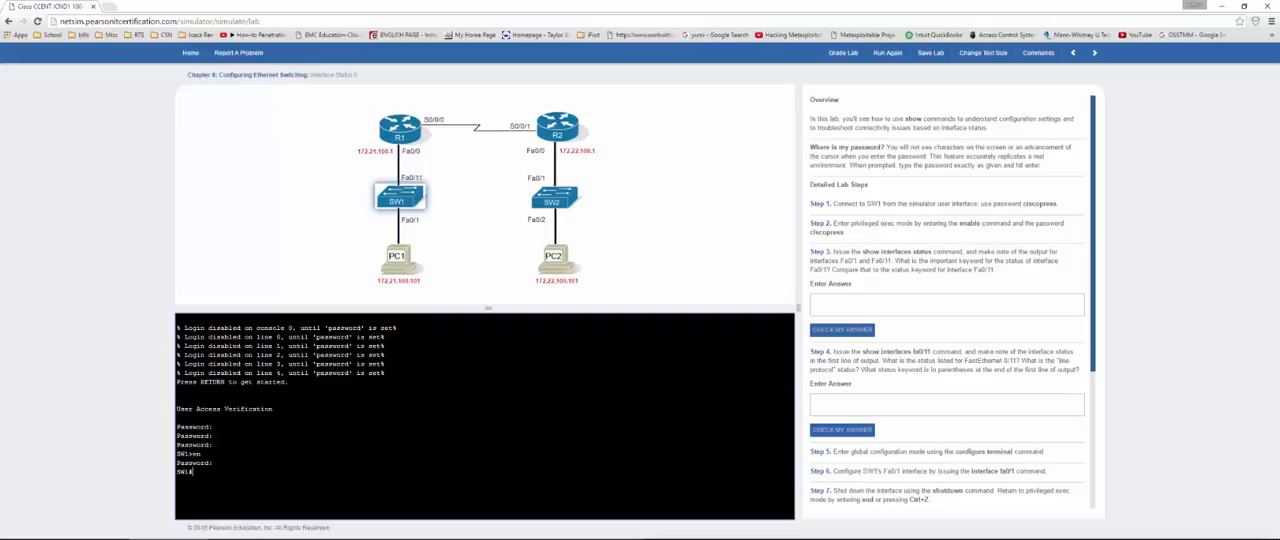
# Step: Run show int status on SW1 and examine the status keywords of Fa0/1 and Fa0/11
pyautogui.write('show int status')
pyautogui.press('Return')
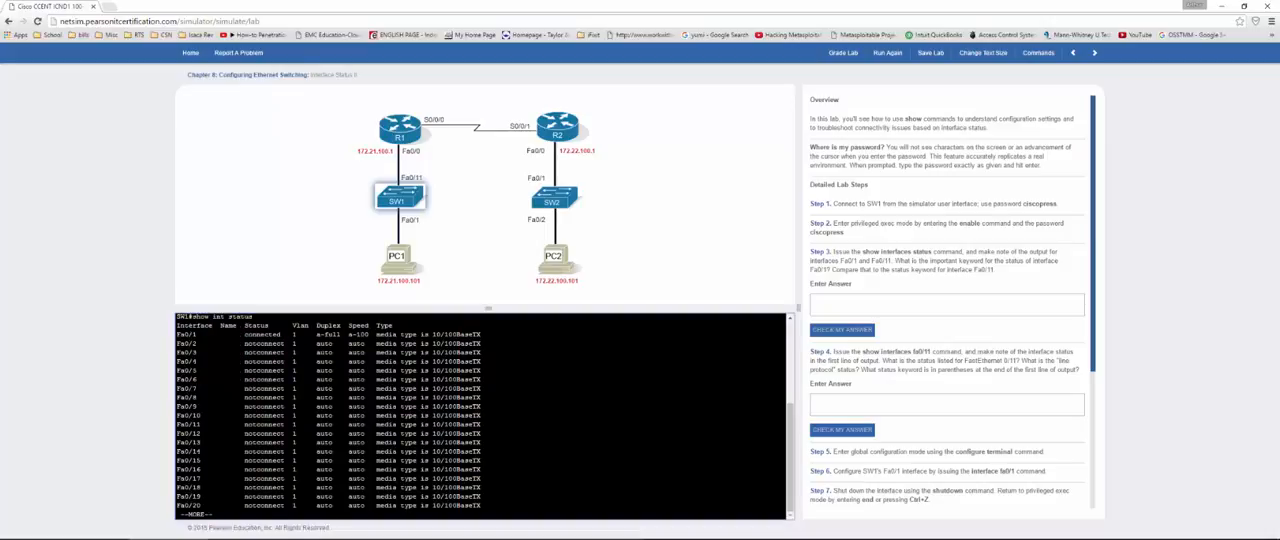
pyautogui.moveTo(244, 334); pyautogui.dragTo(292, 334)
pyautogui.moveTo(252, 424); pyautogui.dragTo(295, 424)
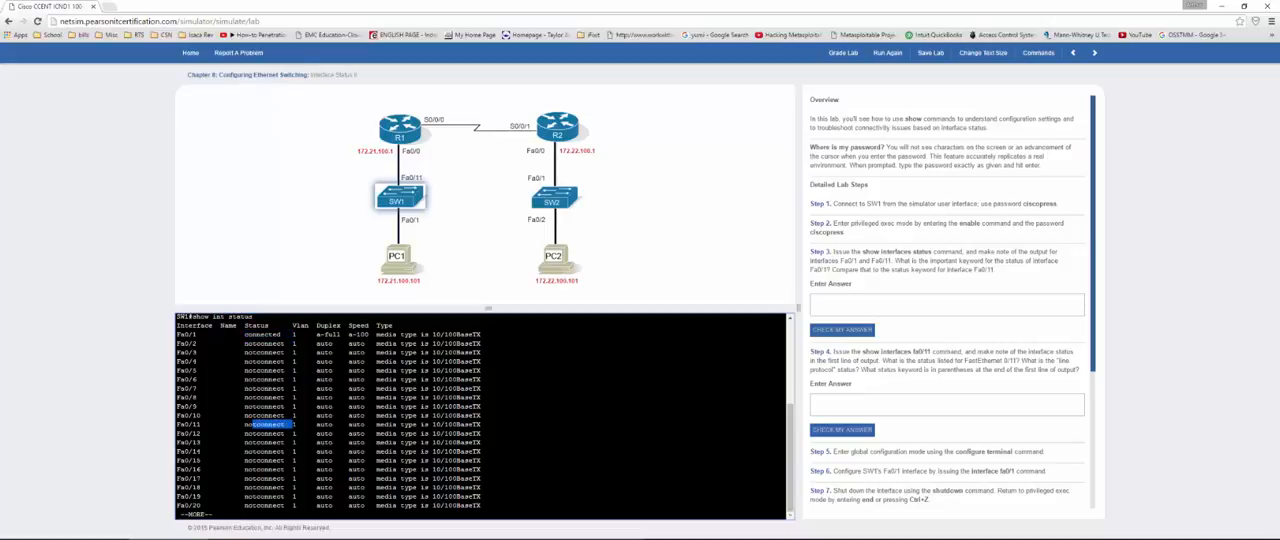
# Step: Answer the Step 3 question with "connected and notconnected" and check the answer
pyautogui.click(913, 307)
pyautogui.write('conne')
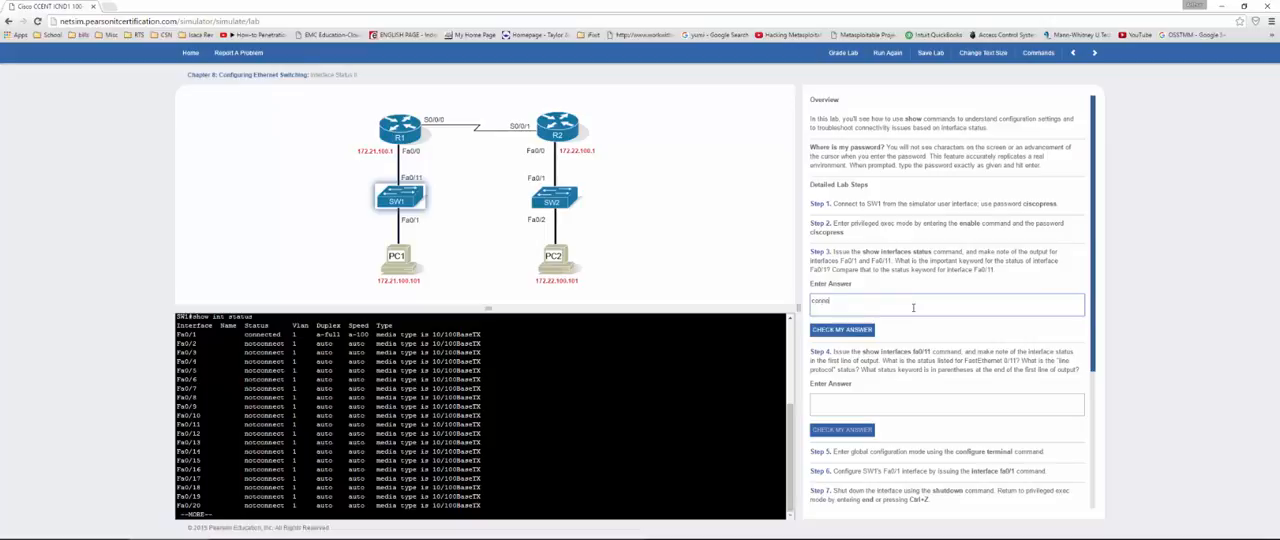
pyautogui.write('cted and notconnected')
pyautogui.click(858, 331)
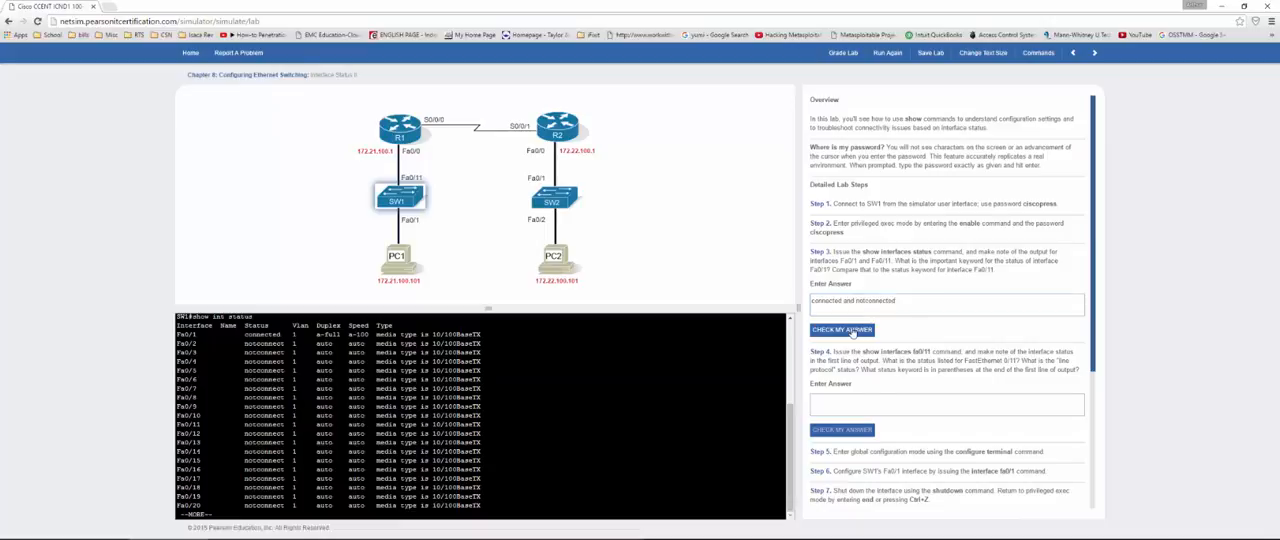
# Step: Leave the paged status listing, run show int fa0/11 on SW1, and examine the interface and line protocol status
pyautogui.scroll(-3, 858, 303)
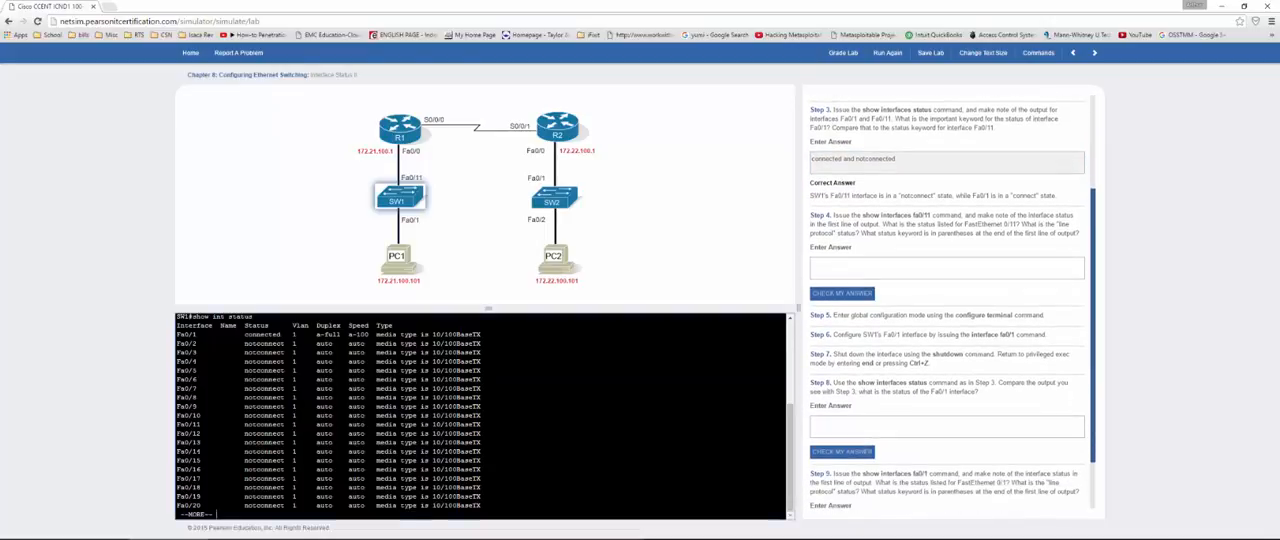
pyautogui.press('space')
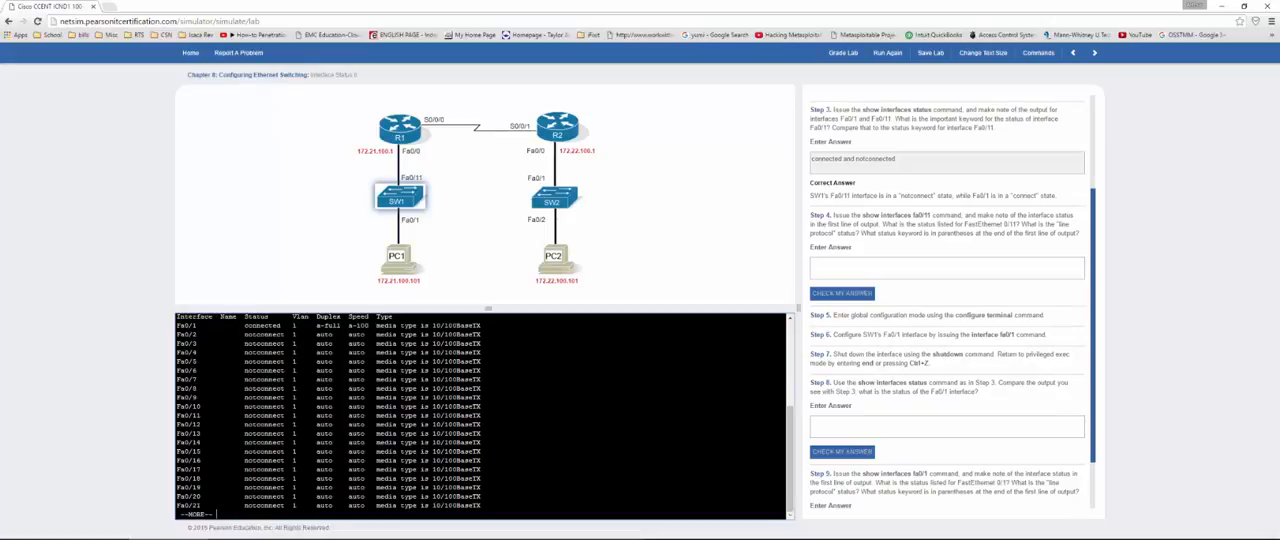
pyautogui.write('show int fa0/11')
pyautogui.press('Return')
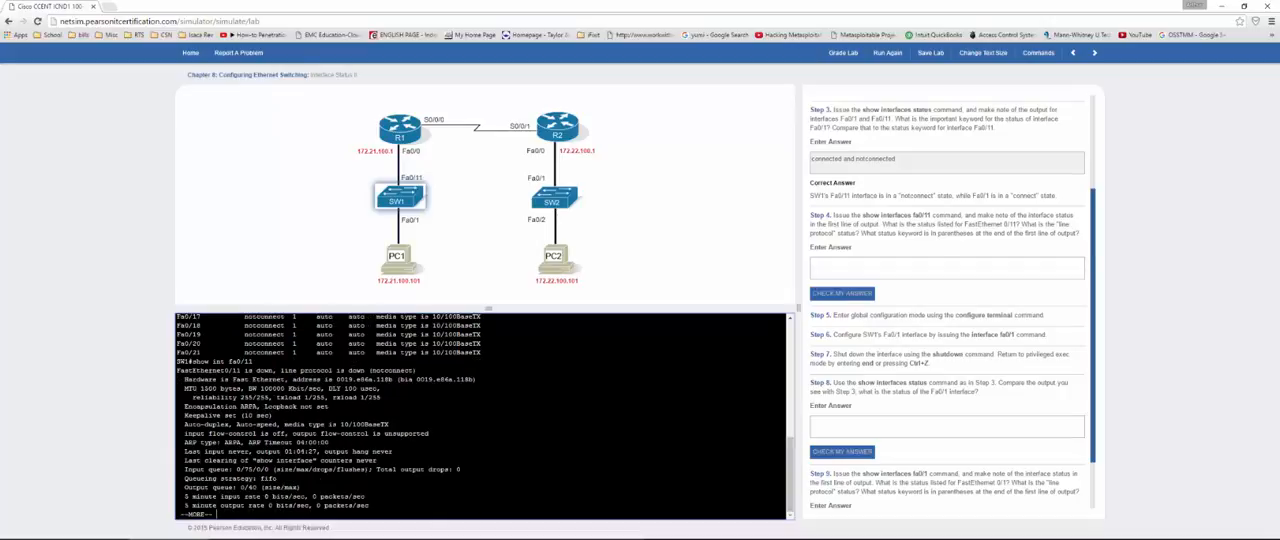
pyautogui.moveTo(236, 370); pyautogui.dragTo(416, 370)
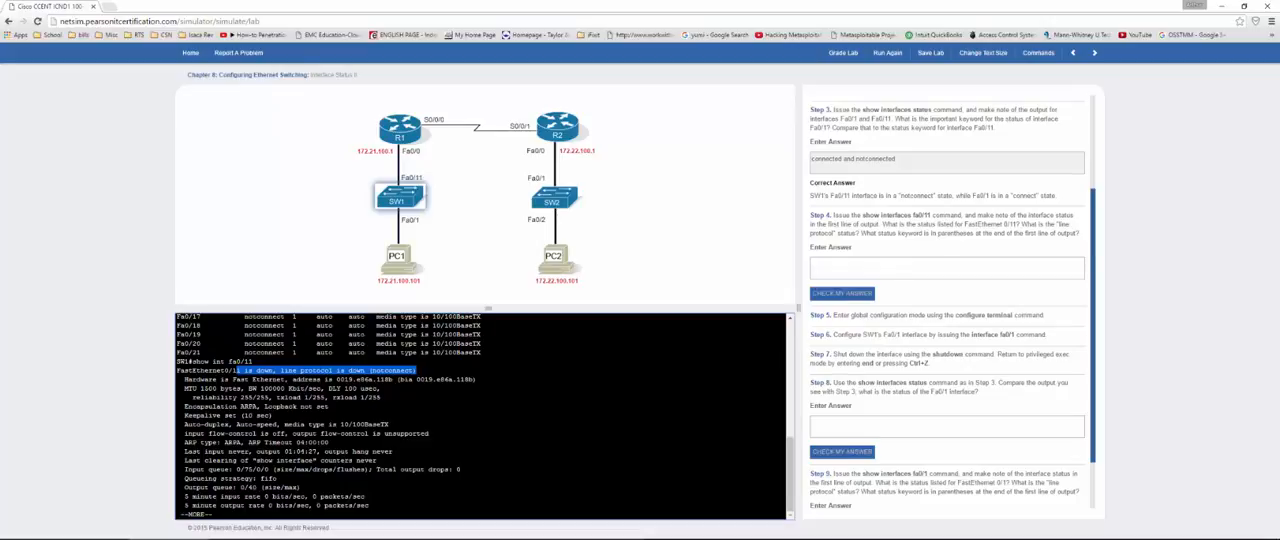
# Step: Copy the status code in parentheses into the Step 4 answer as "notconnect" and check the answer
pyautogui.doubleClick(393, 370)
pyautogui.hotkey('ctrl', 'c')
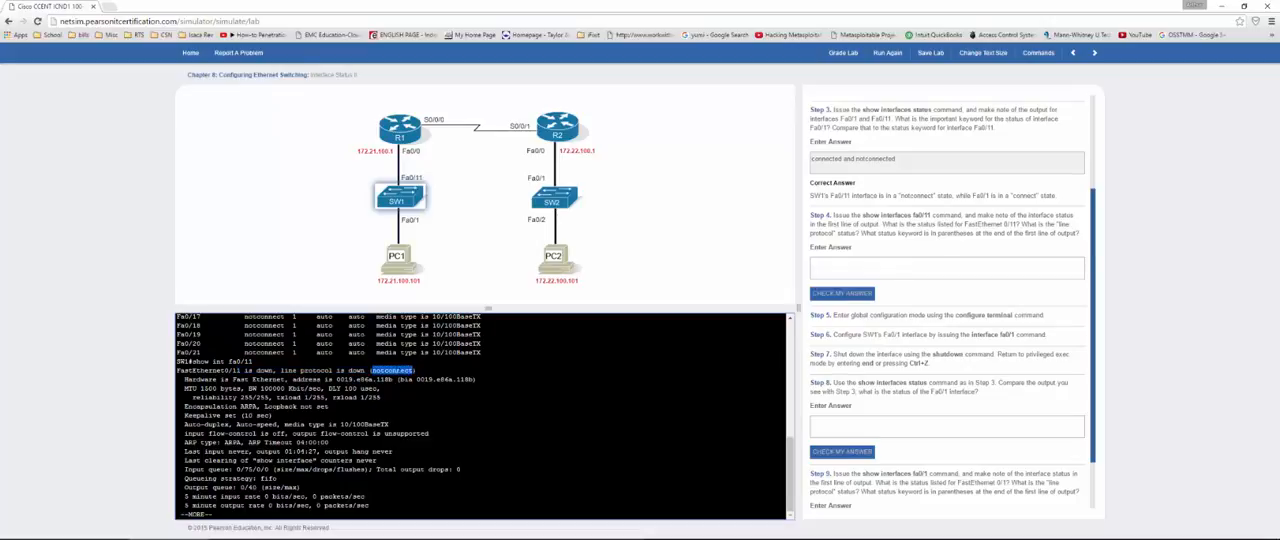
pyautogui.click(836, 268)
pyautogui.hotkey('ctrl', 'v')
pyautogui.click(820, 293)
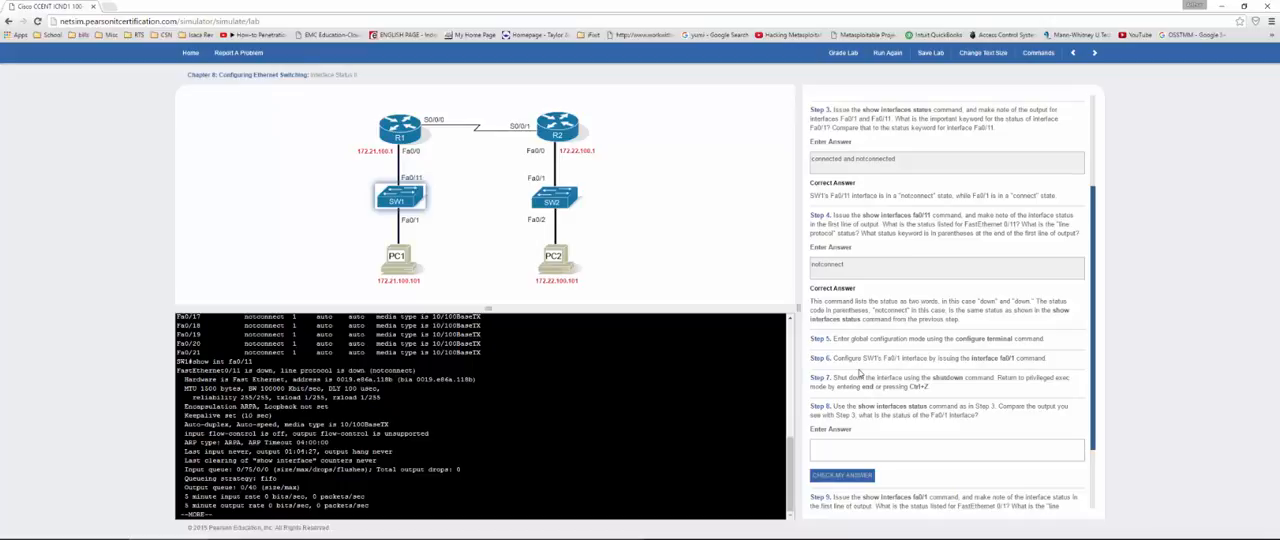
# Step: Quit the paged output on SW1 and enter global configuration mode with config t
pyautogui.click(620, 428)
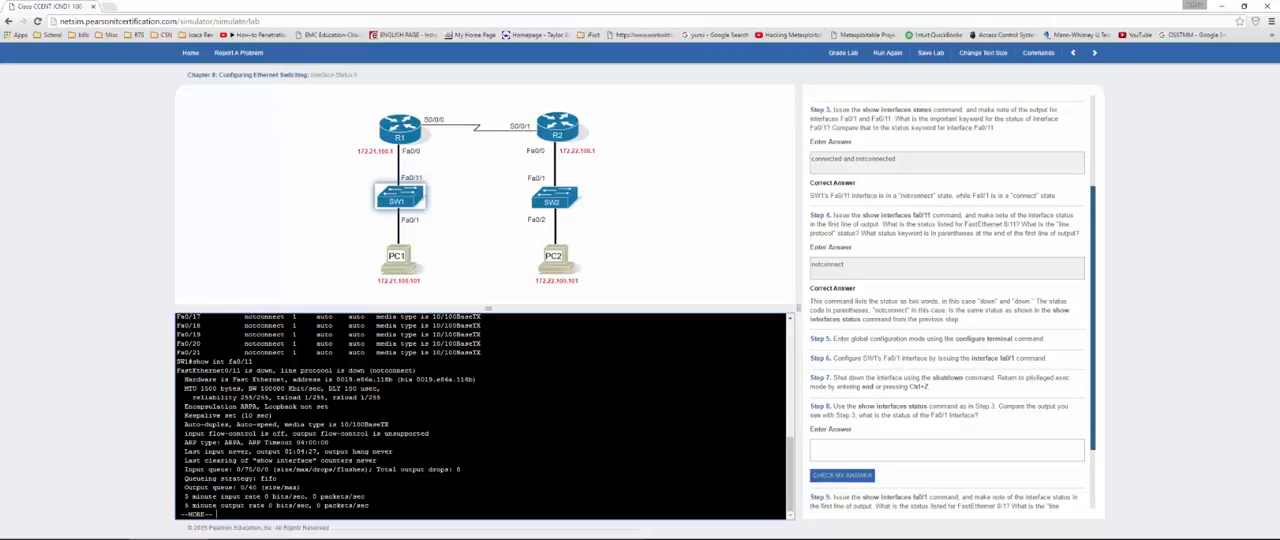
pyautogui.write('qconfig t')
pyautogui.press('Return')
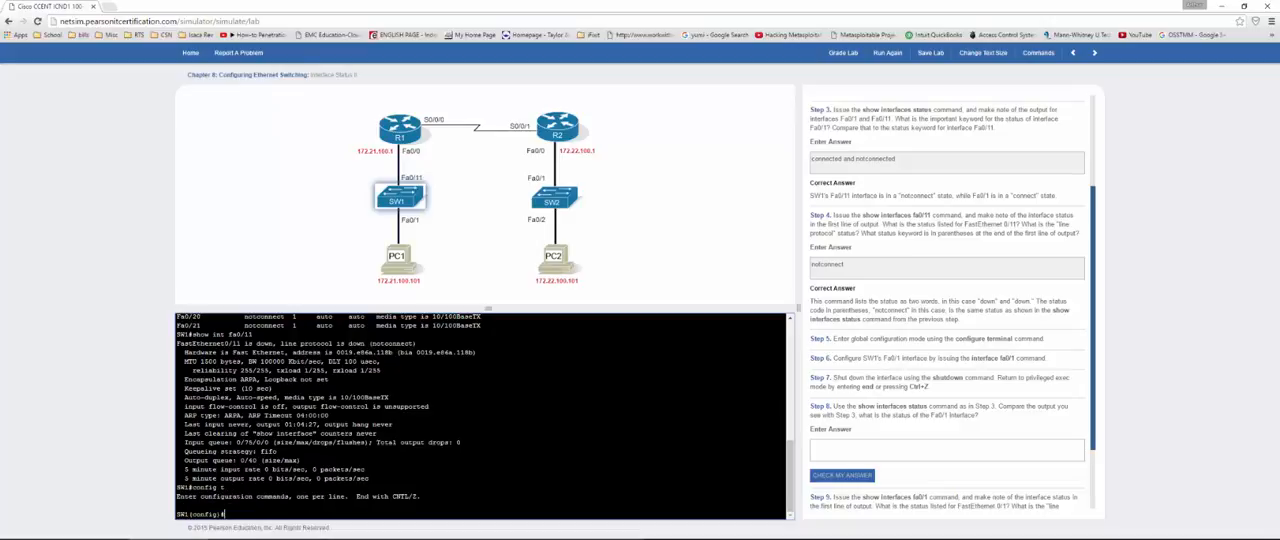
pyautogui.write('int fa0/11')
pyautogui.press('Return')
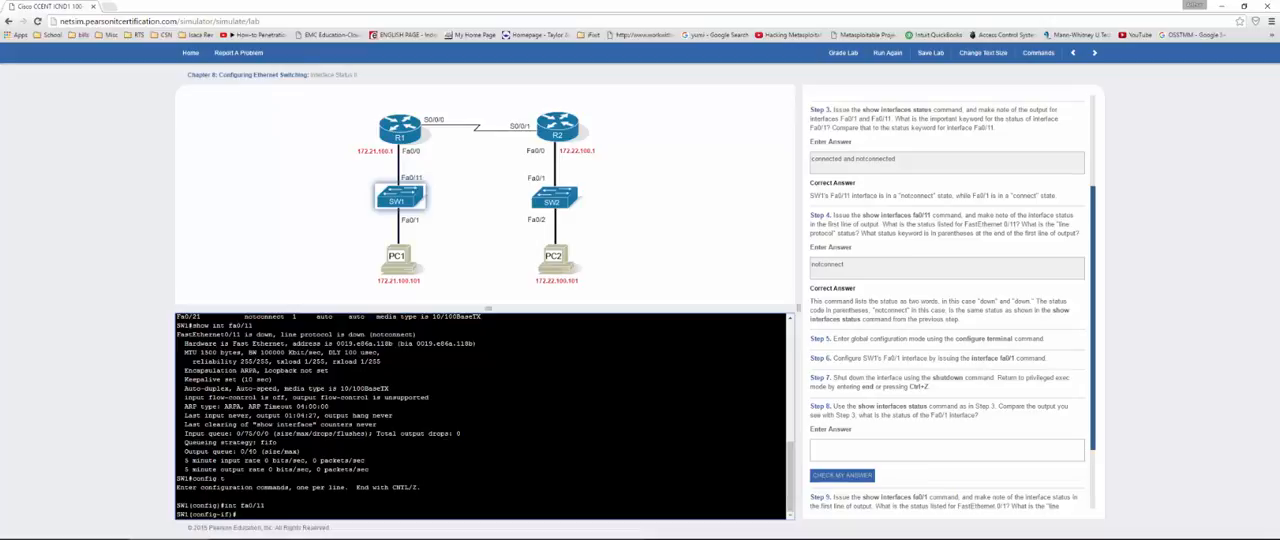
# Step: Enter interface configuration for fa0/1 on SW1, shut the interface down, and return to privileged exec mode
pyautogui.write('int fa0/11')
pyautogui.press('Return')
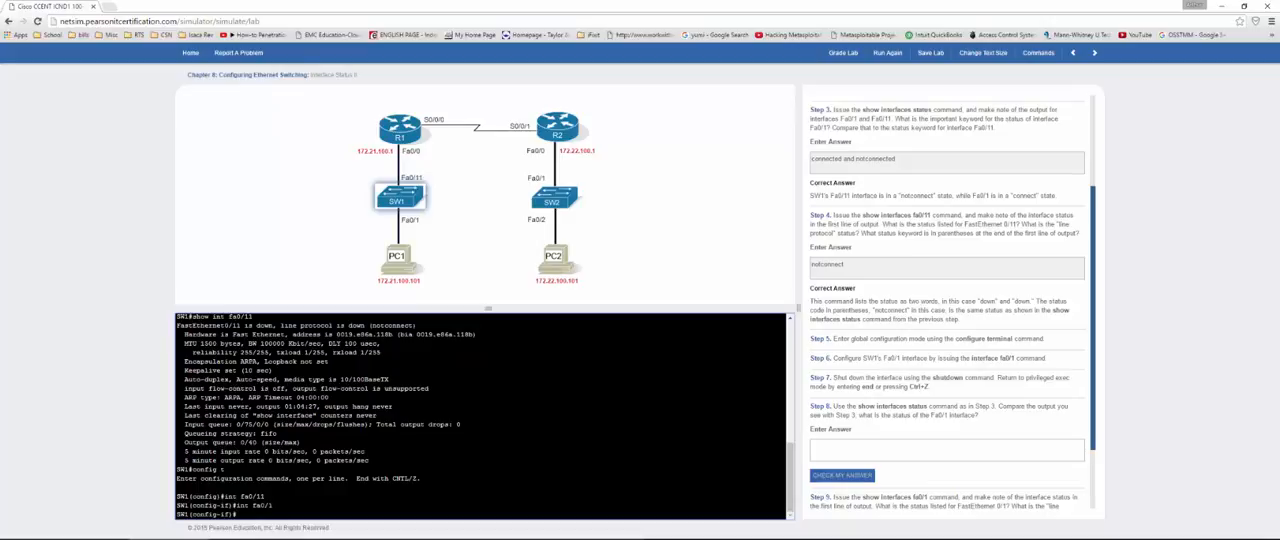
pyautogui.write('shutdown')
pyautogui.press('Return')
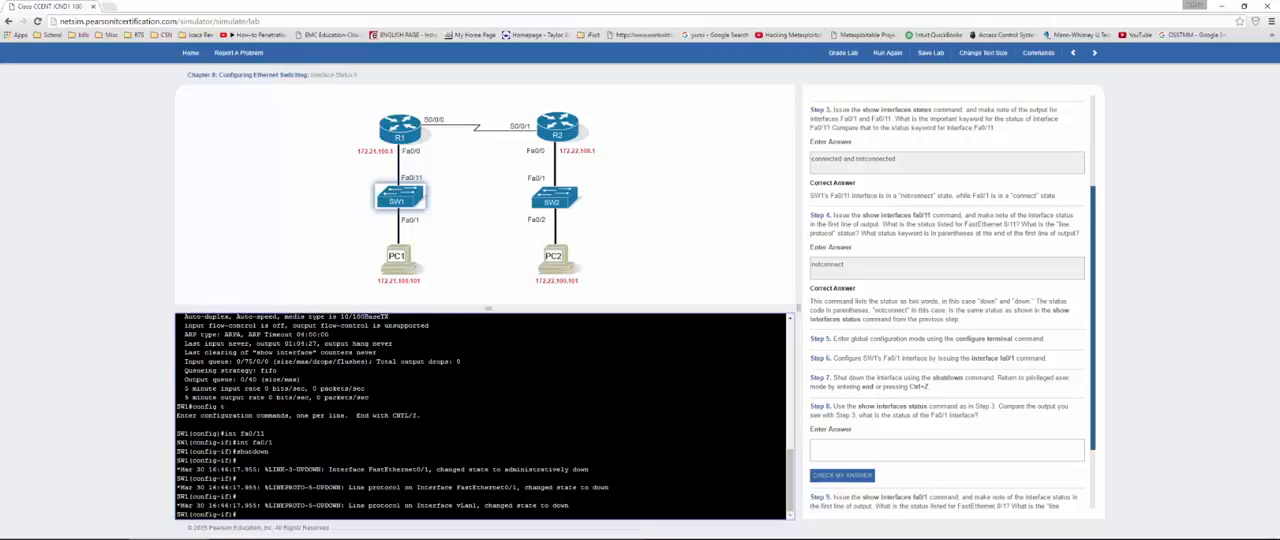
pyautogui.hotkey('ctrl', 'z')
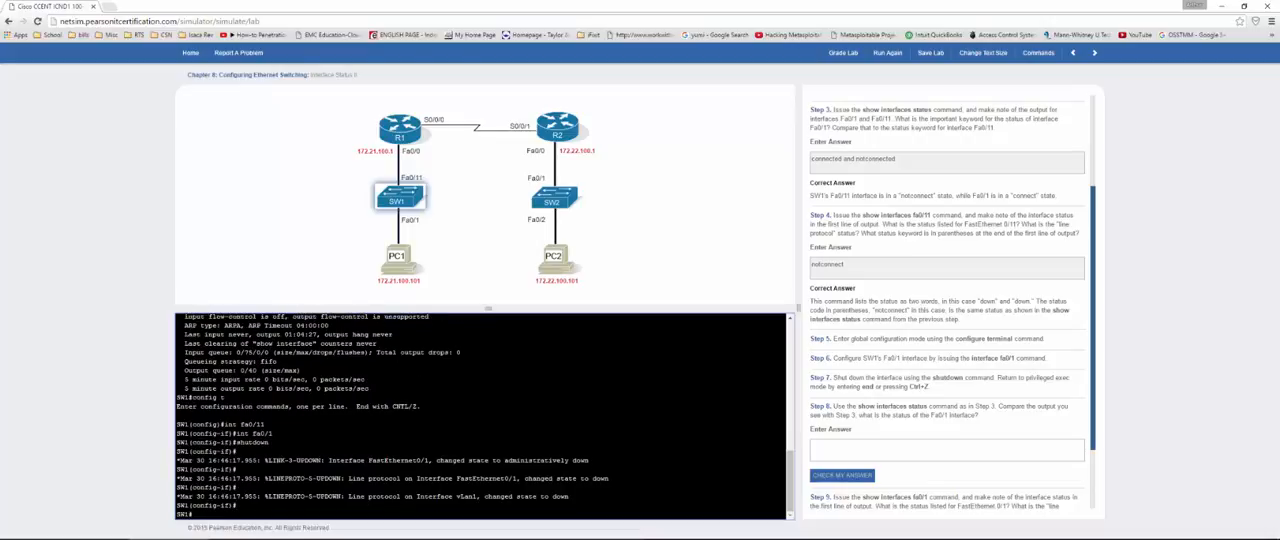
# Step: Rerun show int status on SW1 to check the status of Fa0/1 for Step 8
pyautogui.write('show')
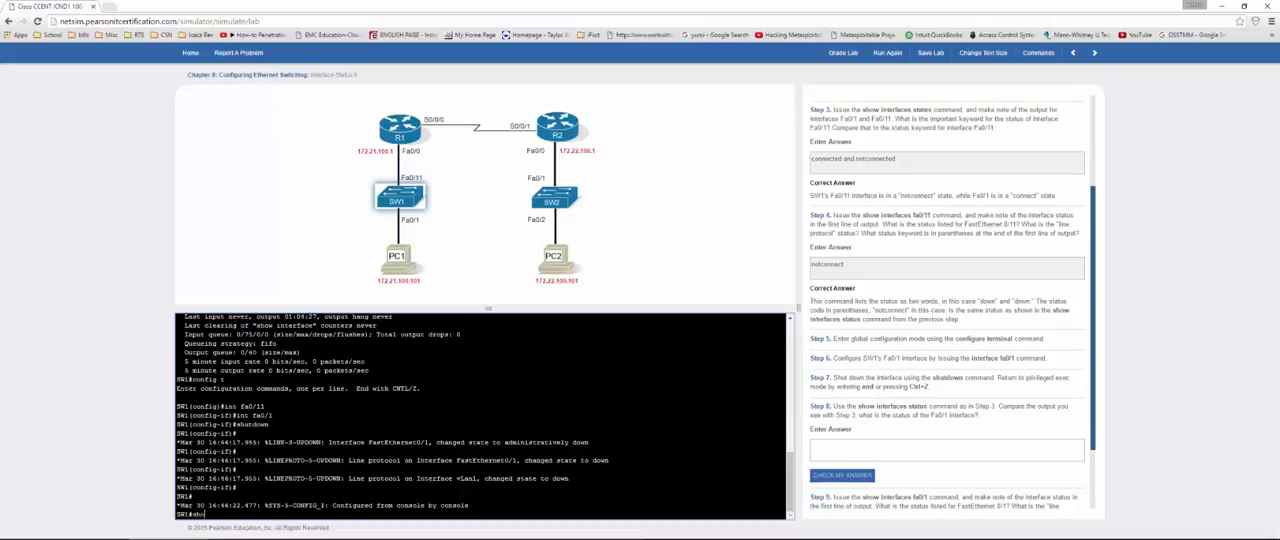
pyautogui.write(' int status')
pyautogui.press('Return')
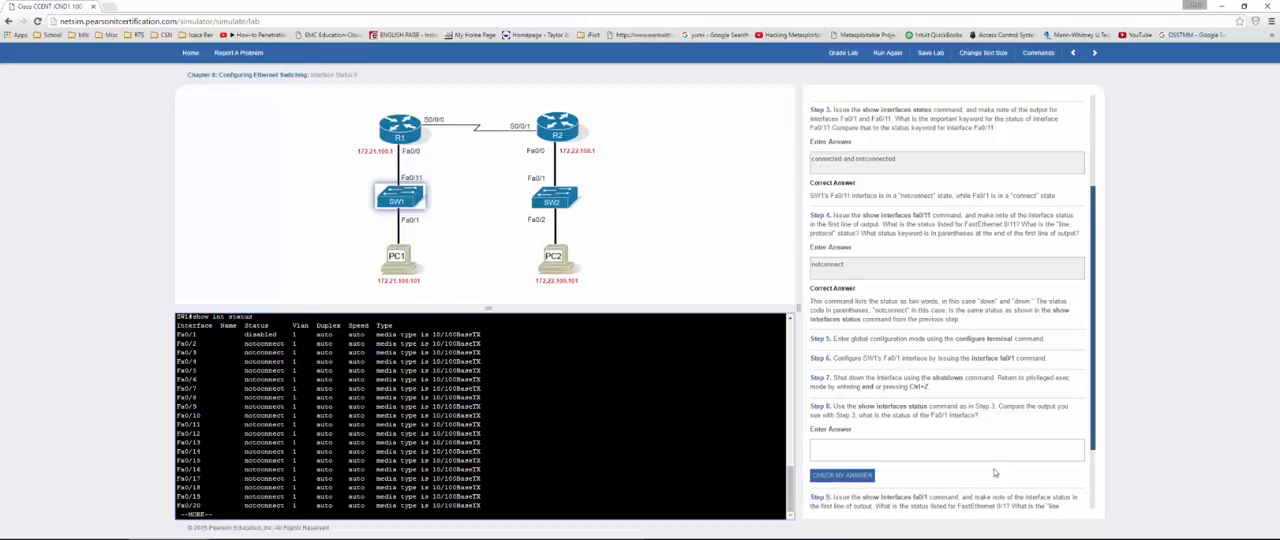
# Step: Answer Step 8 with "disabled" as the status of Fa0/1 and check the answer
pyautogui.click(869, 446)
pyautogui.write('d')
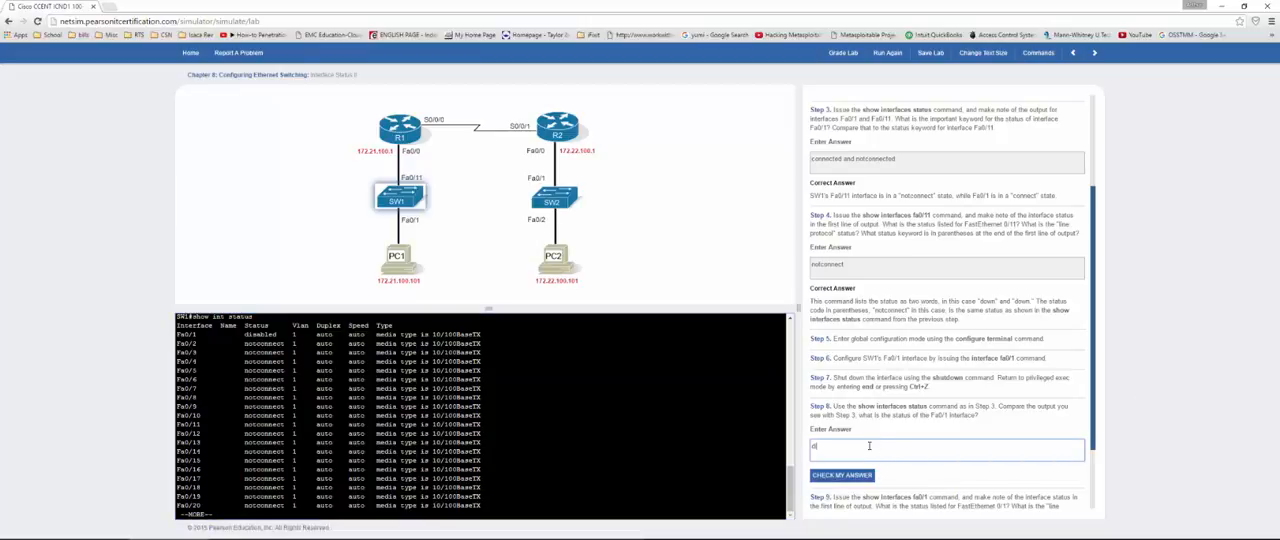
pyautogui.write('isabled')
pyautogui.click(855, 474)
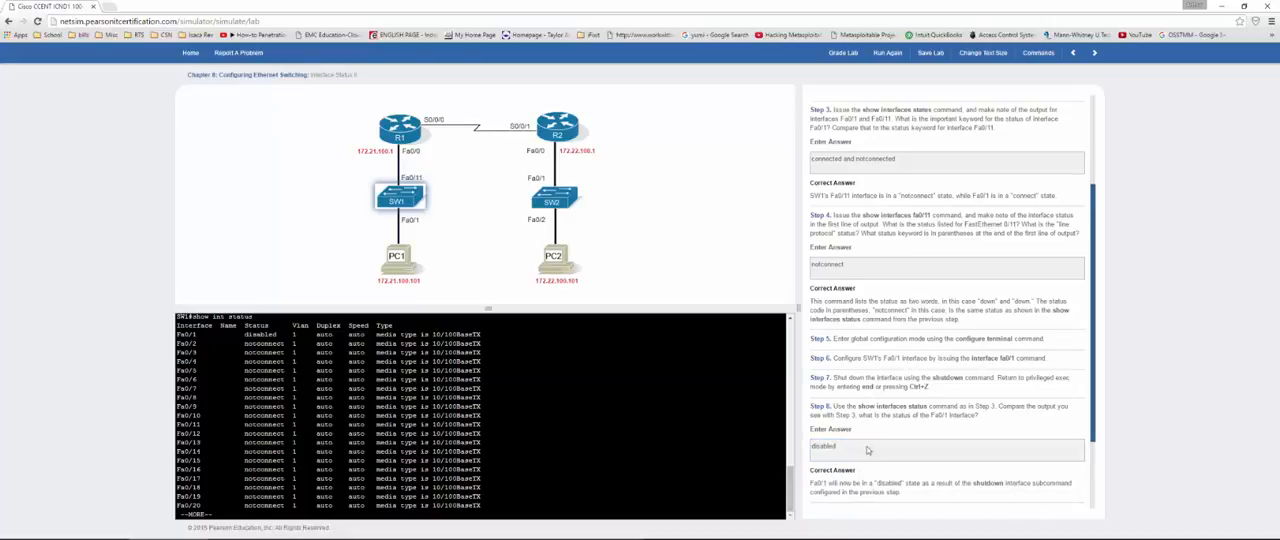
# Step: Quit the paged output on SW1 and run show int fa0/1 for Step 9
pyautogui.scroll(-3, 891, 374)
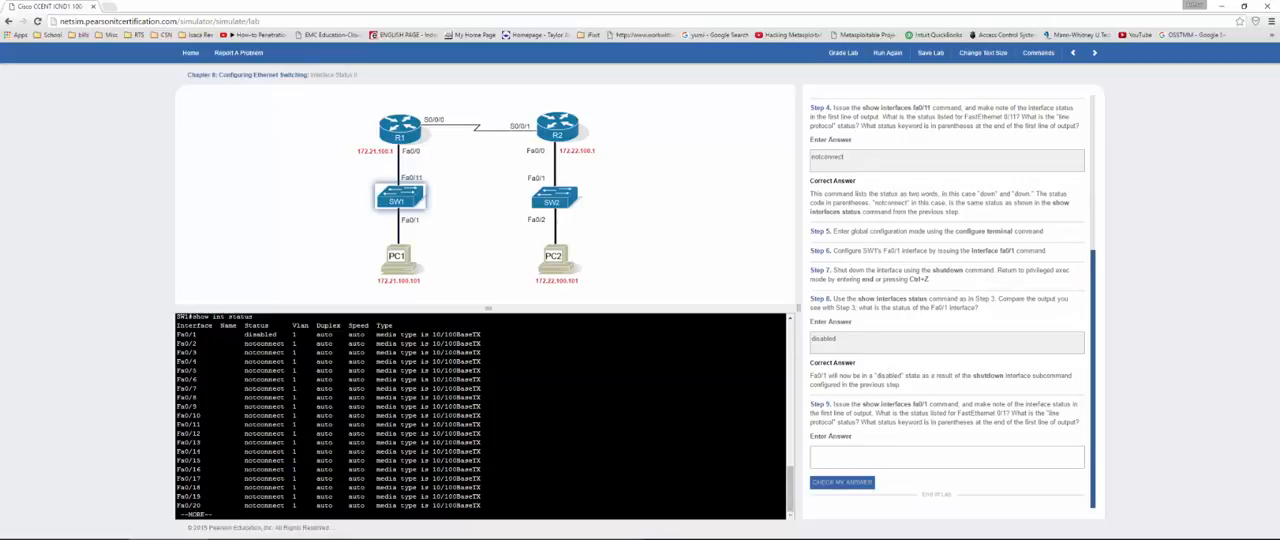
pyautogui.click(216, 514)
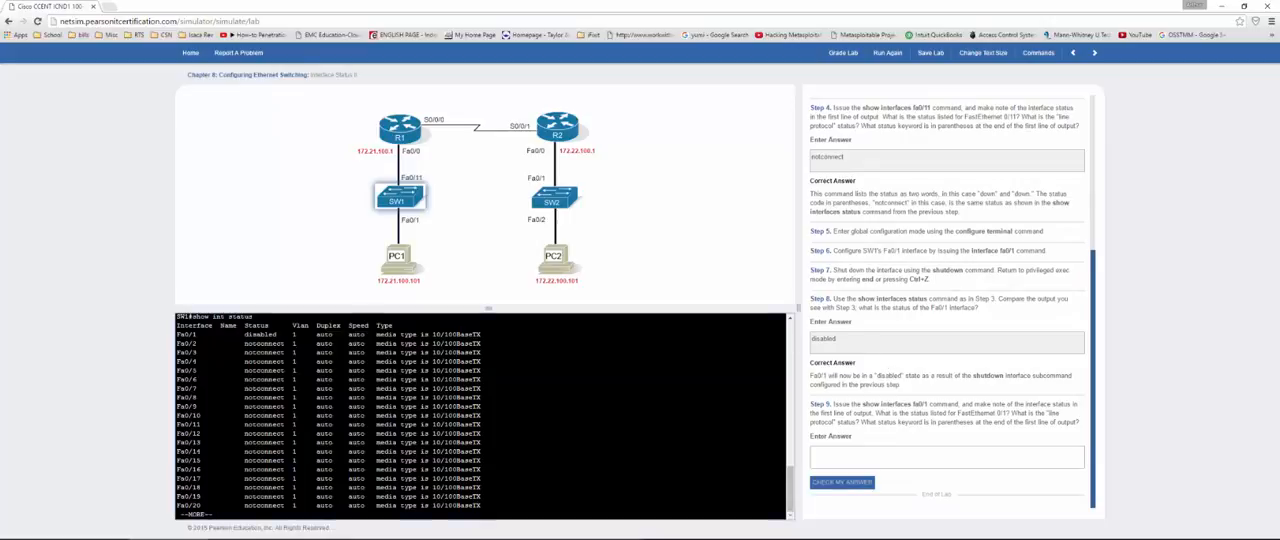
pyautogui.press('q')
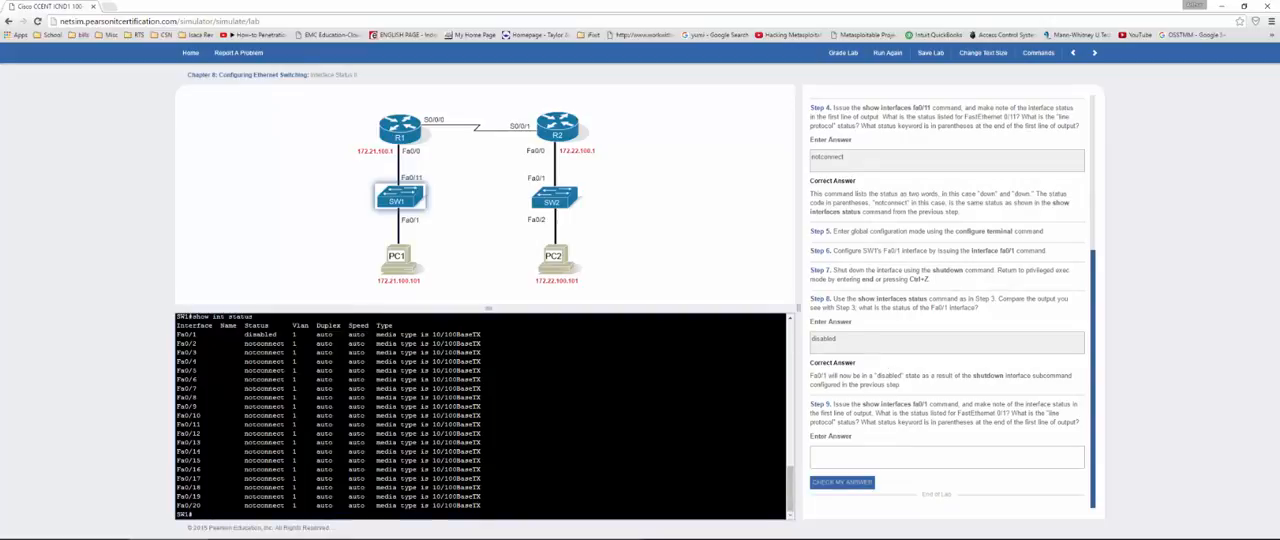
pyautogui.write('show int fa0/1')
pyautogui.press('Return')
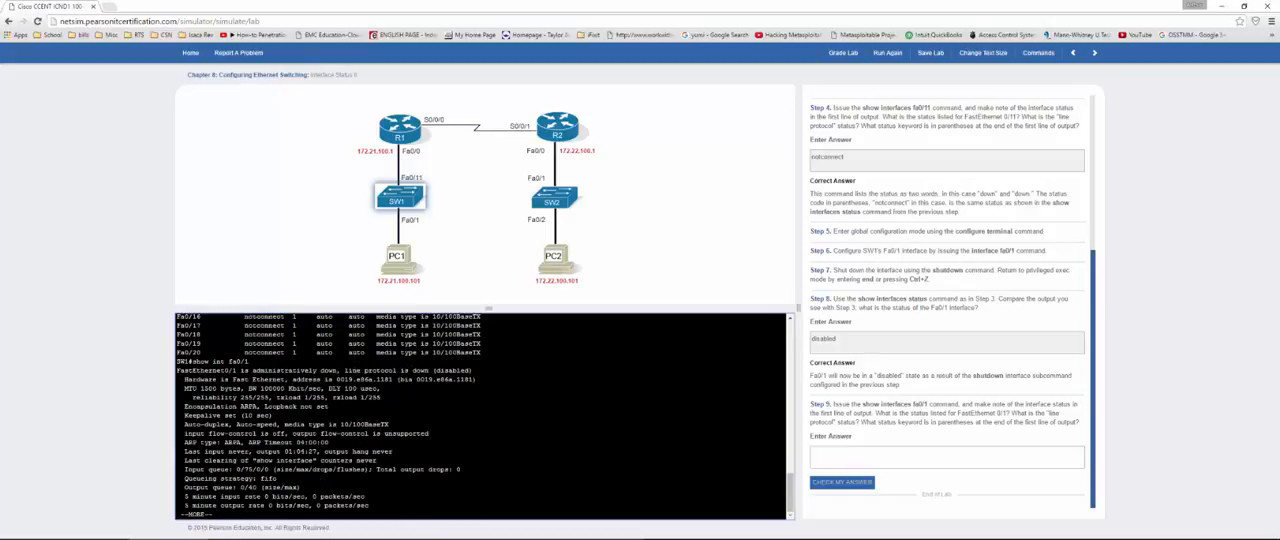
# Step: Copy "administratively down" from the first line of the SW1 output into the Step 9 answer and check it
pyautogui.moveTo(253, 370); pyautogui.dragTo(337, 370)
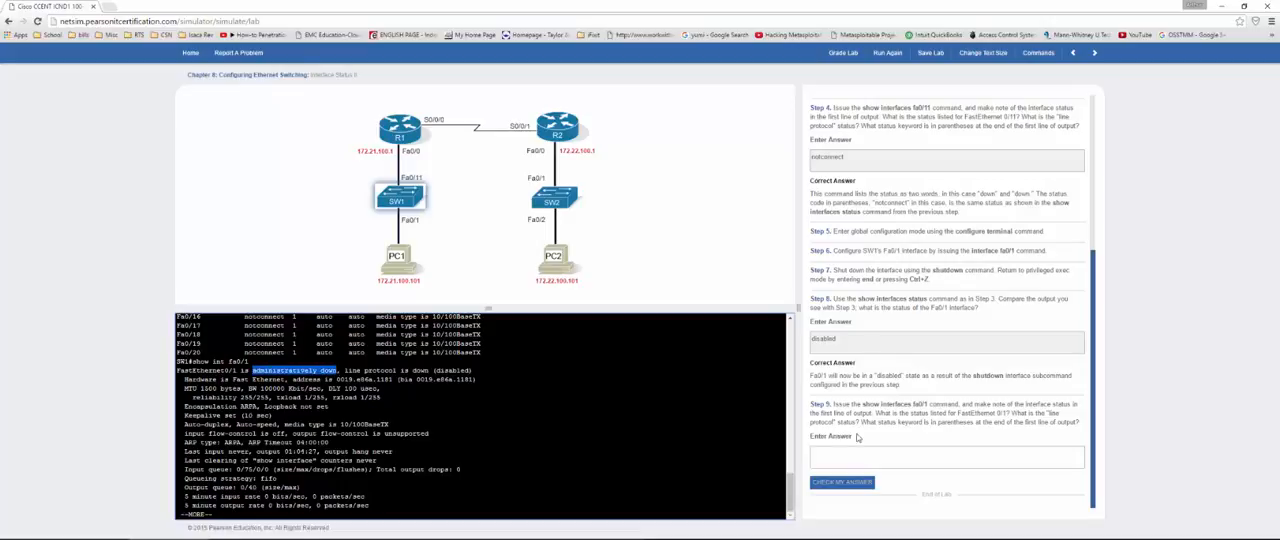
pyautogui.click(928, 452)
pyautogui.write('administratively down')
pyautogui.click(829, 484)
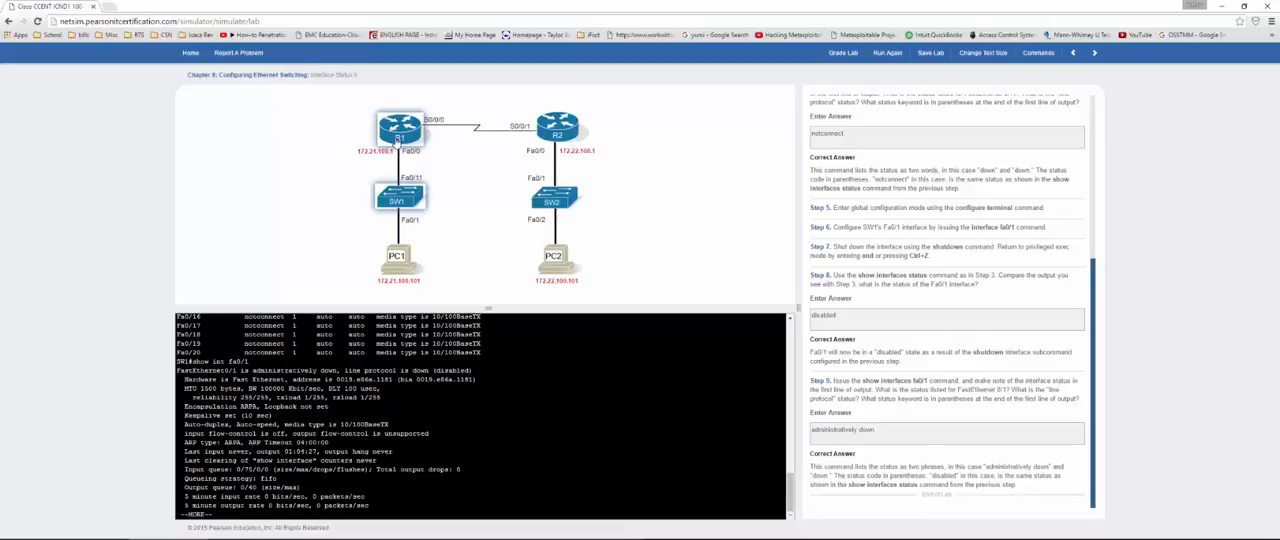
# Step: Open the R1 console, enter the login password, and enter privileged exec mode with en and the enable password
pyautogui.click(395, 140)
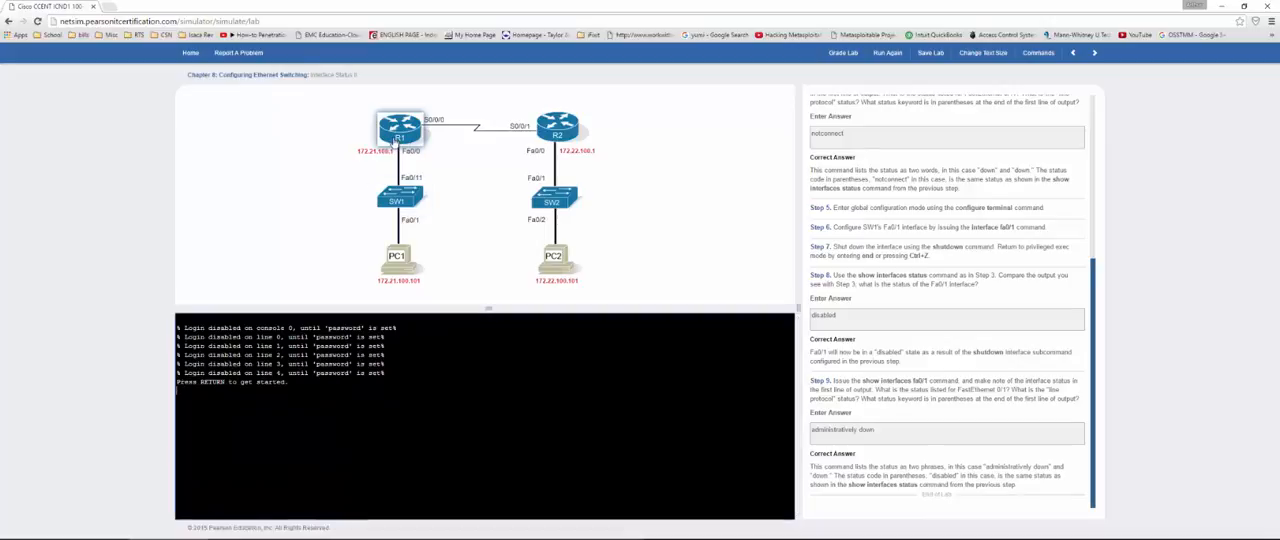
pyautogui.press('Return')
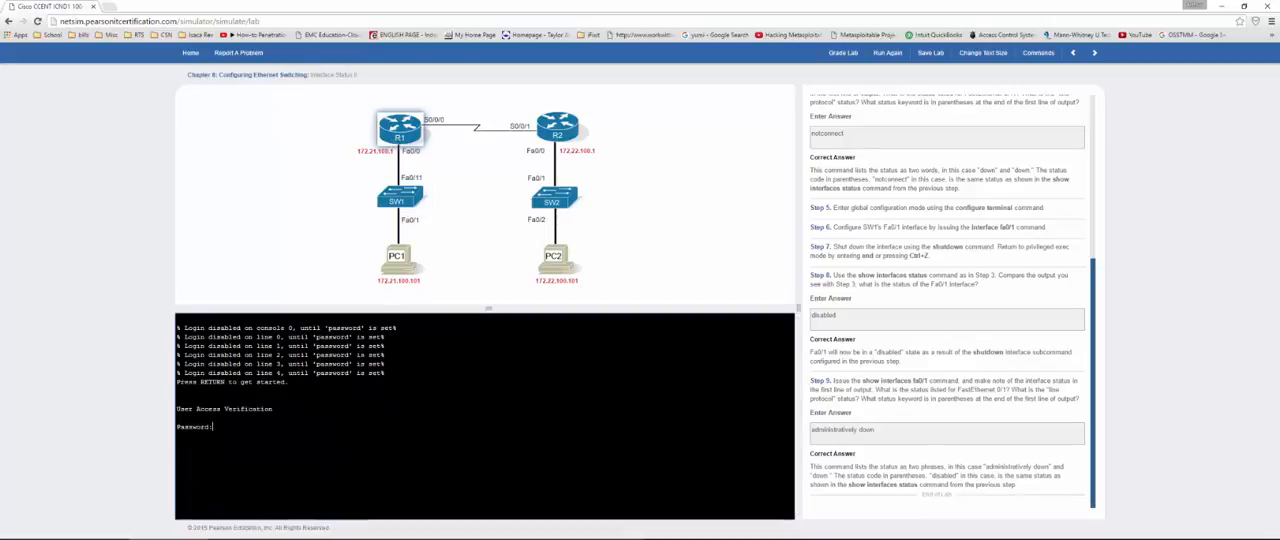
pyautogui.press('Return')
pyautogui.press('Return')
pyautogui.write('en')
pyautogui.press('Return')
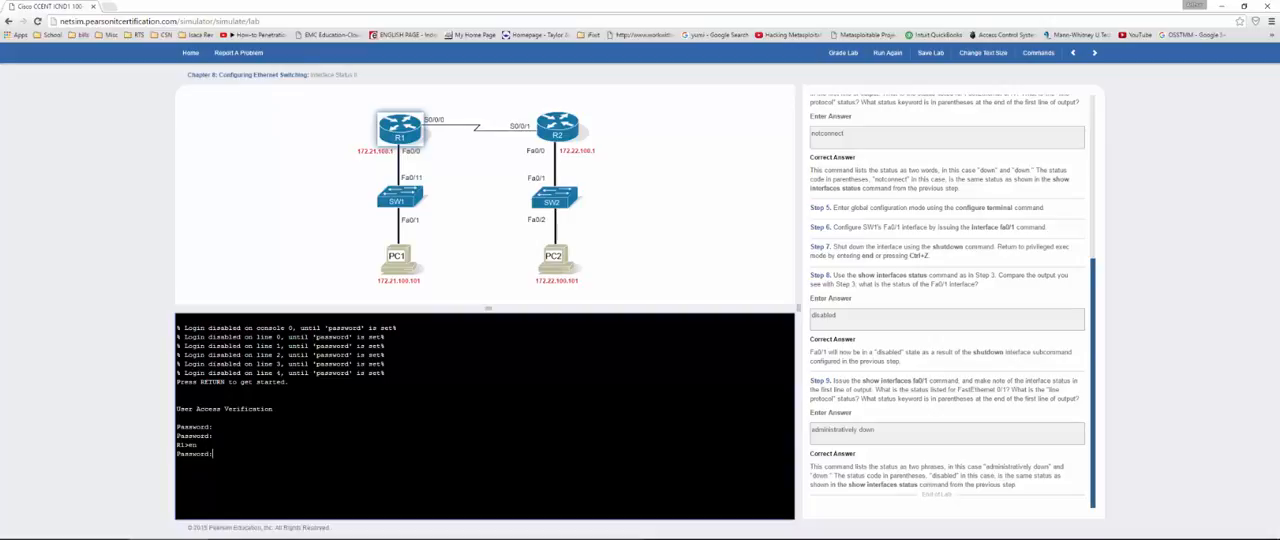
pyautogui.press('Return')
# Step: Try to list the interface status on R1 with show int status
pyautogui.write('show int status')
pyautogui.press('Return')
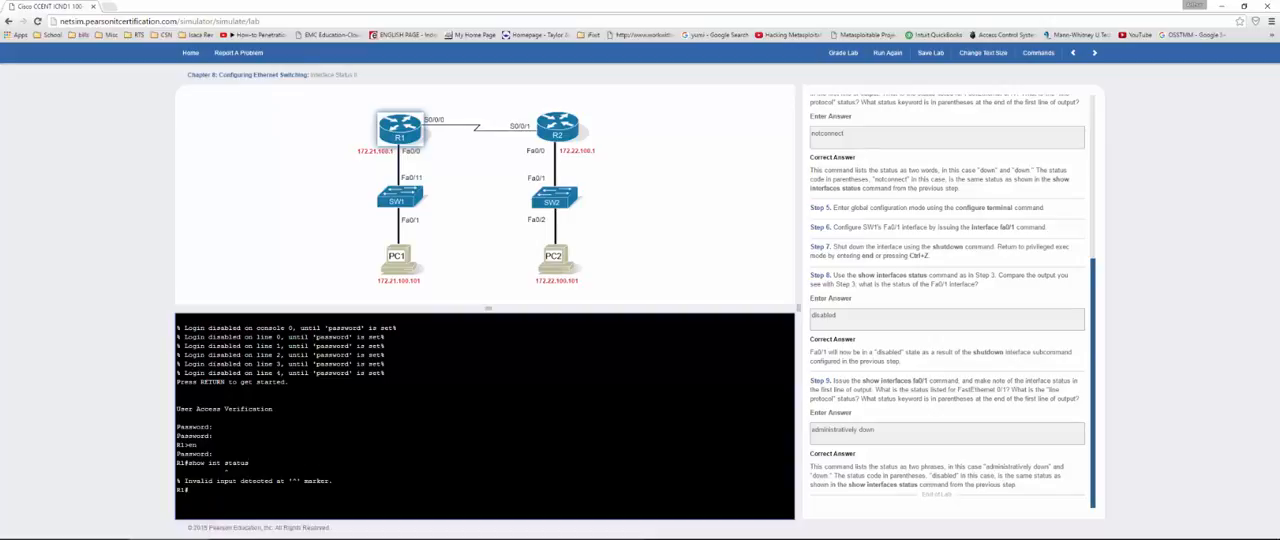
pyautogui.write('show ip int brief')
# Step: List R1's interfaces with show ip int brief and highlight the status of FastEthernet0/0 in the output
pyautogui.press('Return')
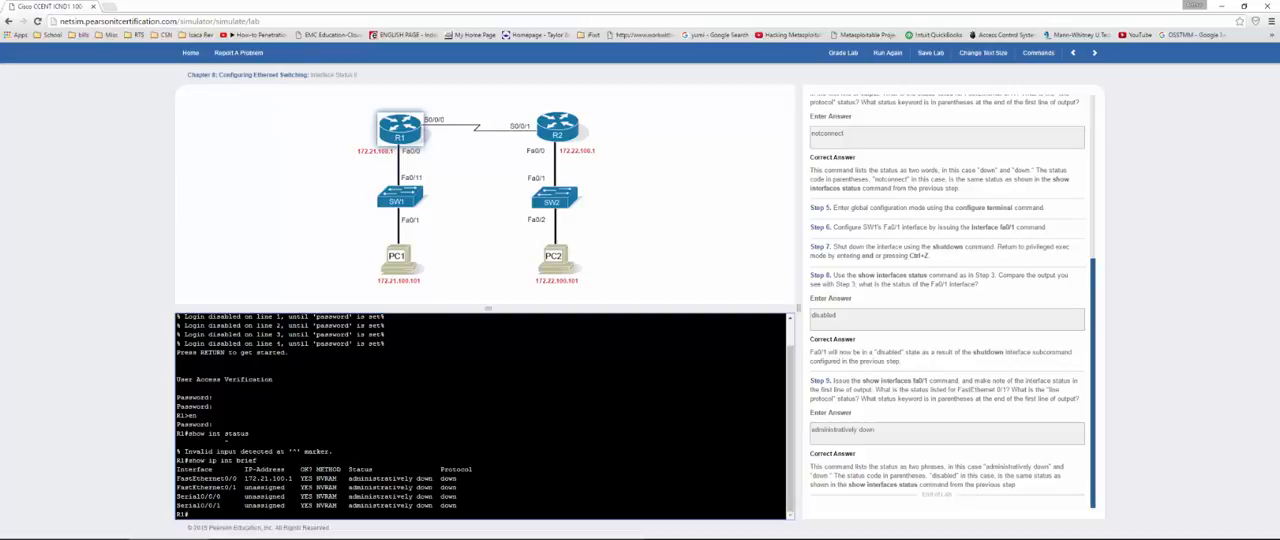
pyautogui.moveTo(352, 479); pyautogui.dragTo(433, 479)
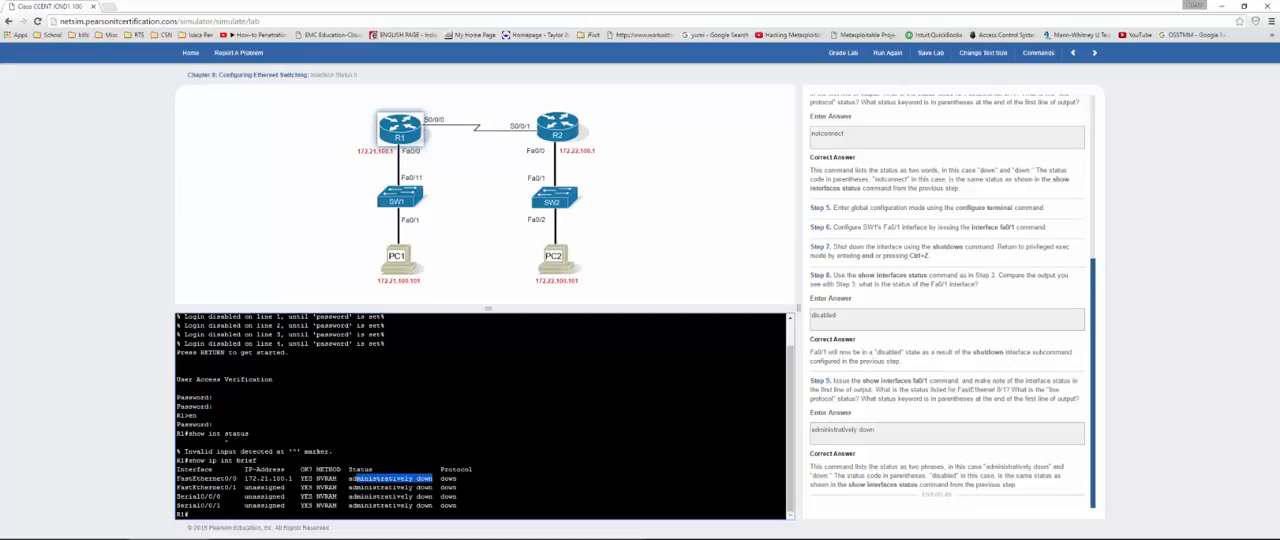
pyautogui.click(433, 479)
pyautogui.moveTo(352, 479); pyautogui.dragTo(429, 479)
pyautogui.click(866, 211)
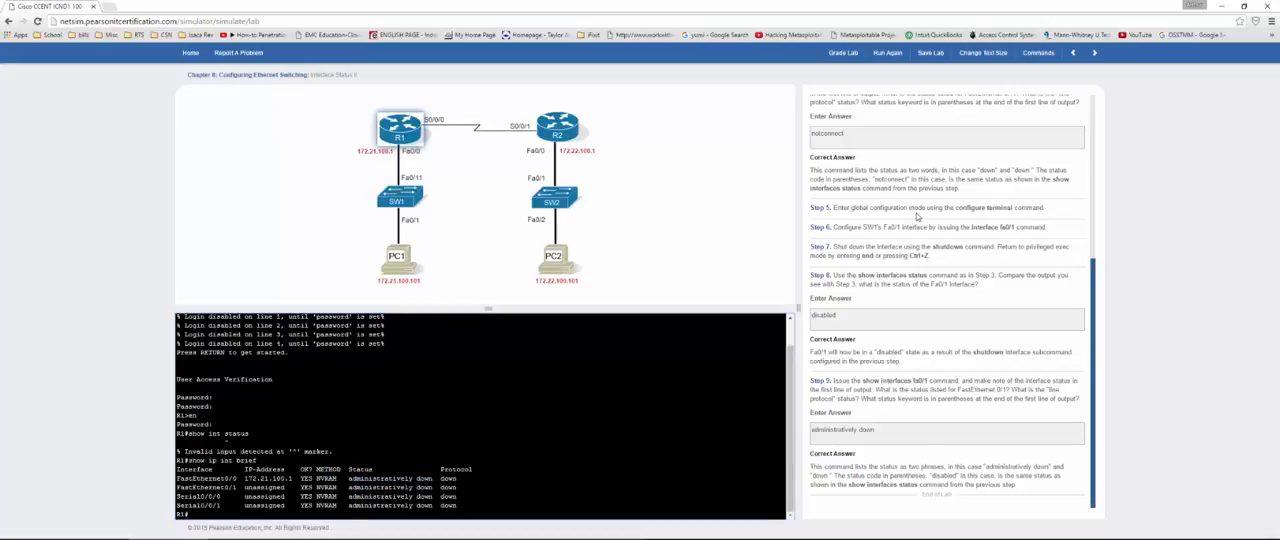
# Step: Grade the Interface Status II lab, close the results, and go on to the next lab
pyautogui.scroll(1, 866, 211)
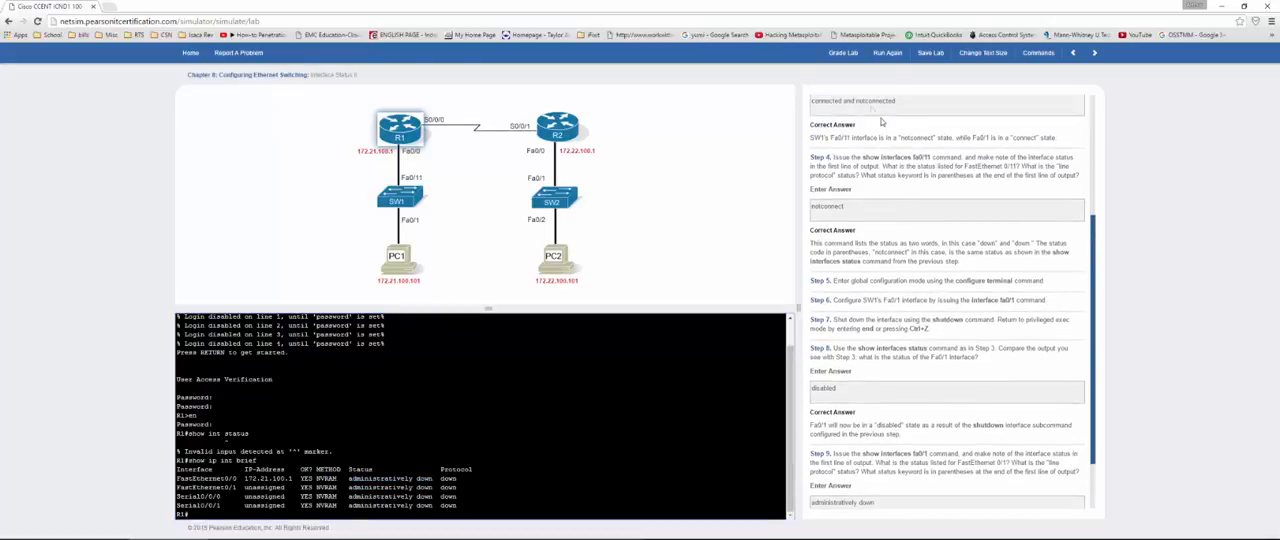
pyautogui.click(836, 55)
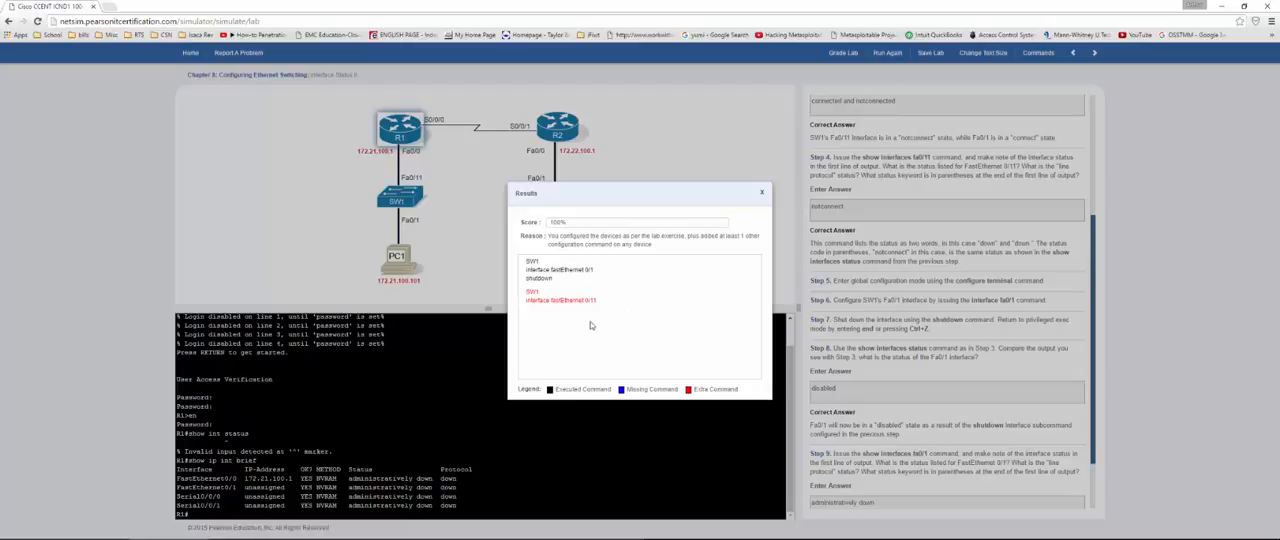
pyautogui.click(762, 196)
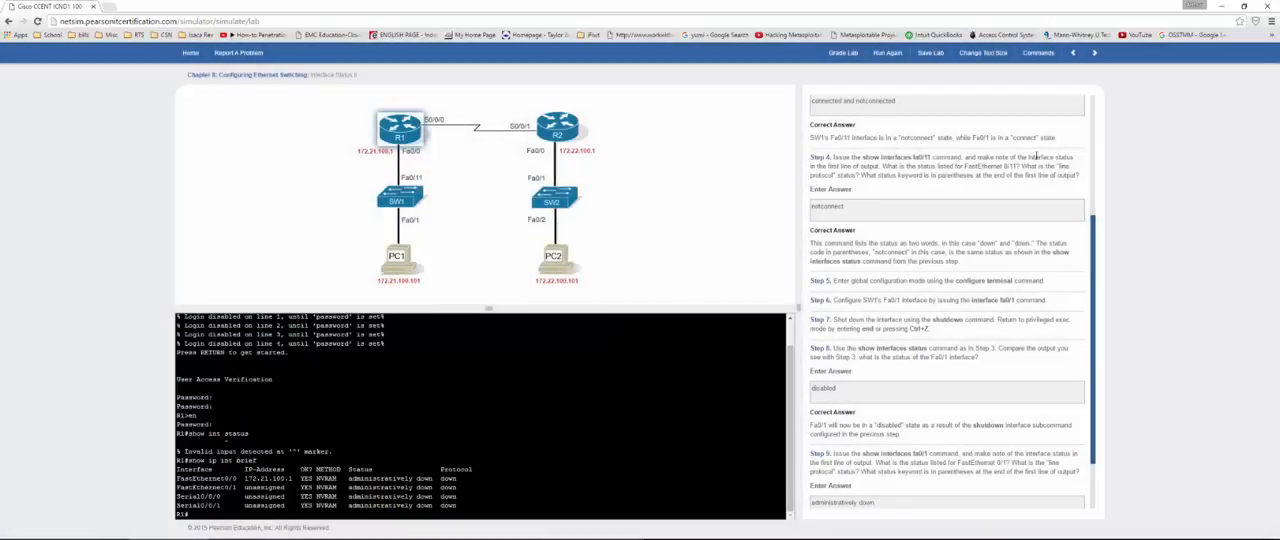
pyautogui.click(1094, 53)
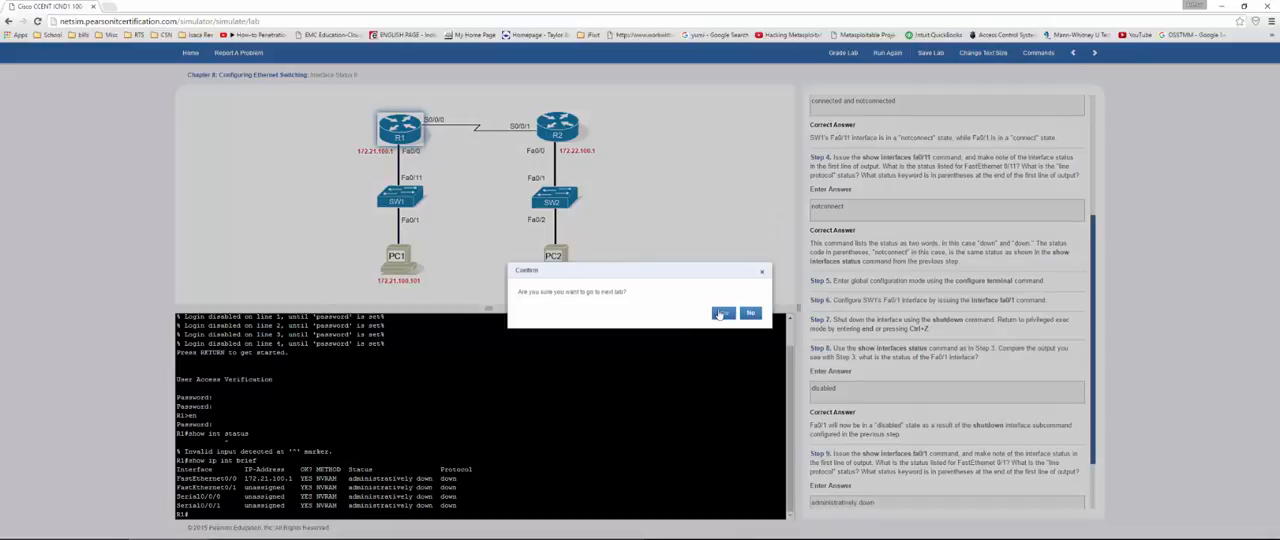
pyautogui.click(720, 314)
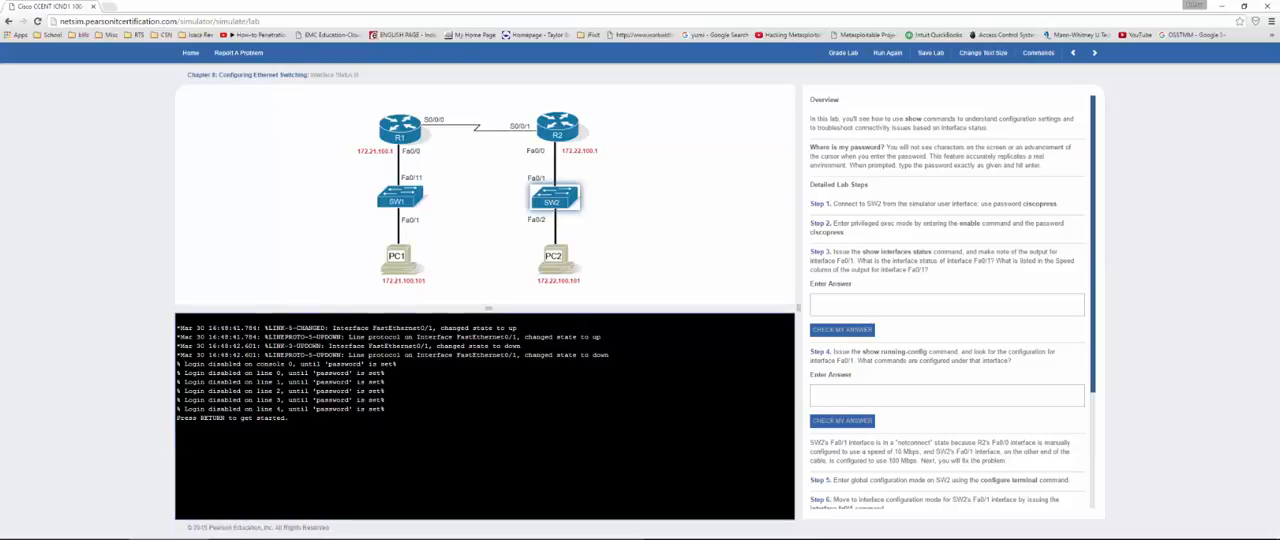
# Step: Log in to the SW2 console with the login password and enter privileged exec mode with en and the enable password
pyautogui.press('Return')
pyautogui.press('Return')
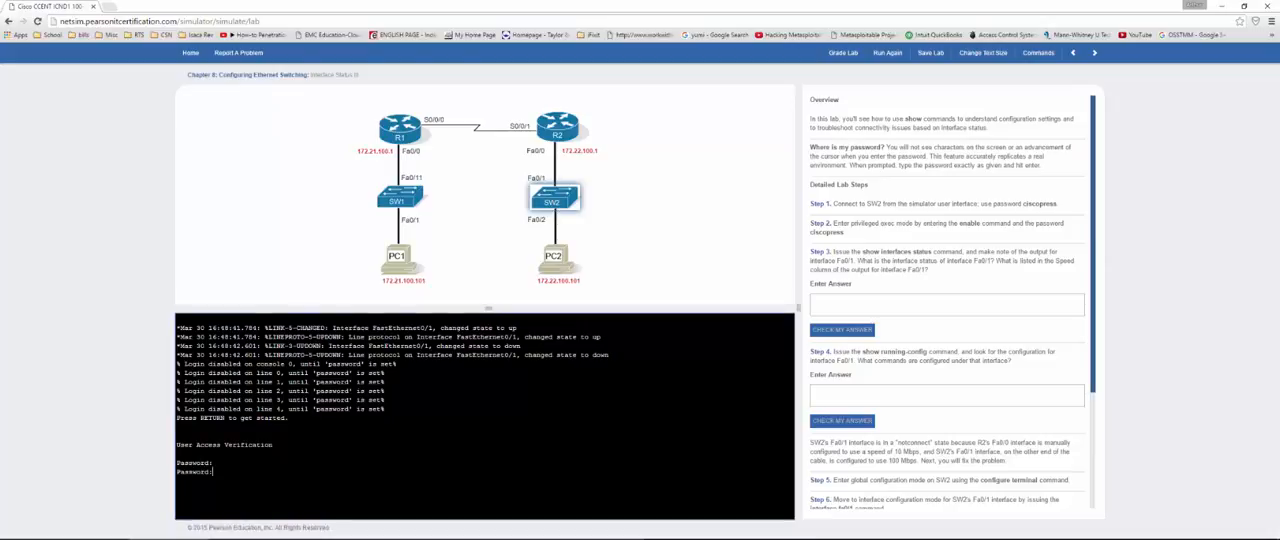
pyautogui.press('Return')
pyautogui.write('en')
pyautogui.press('Return')
pyautogui.press('Return')
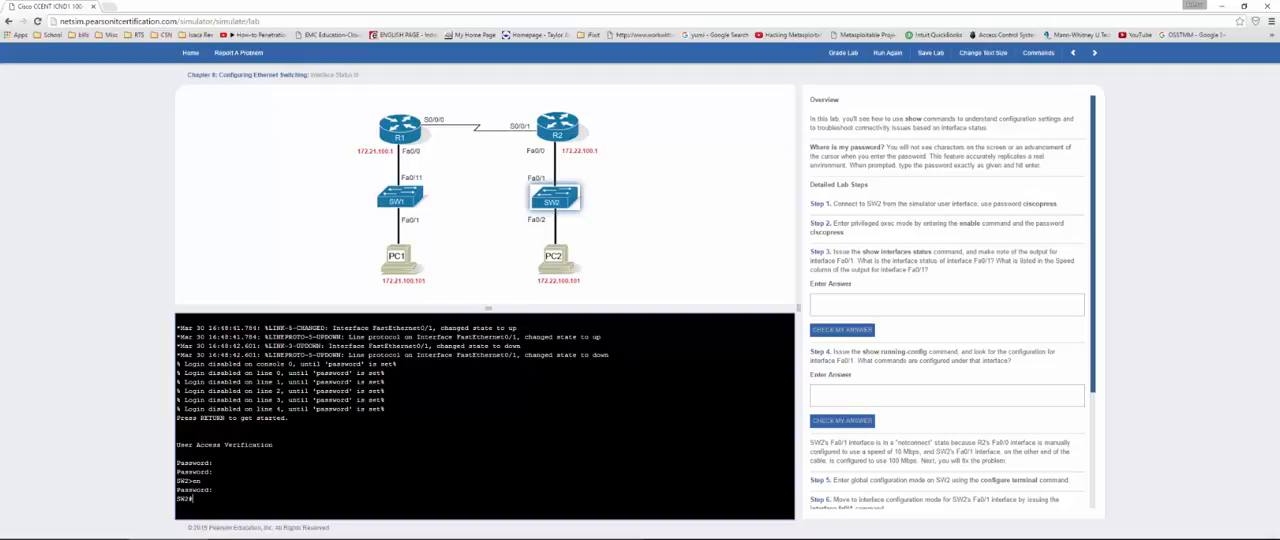
# Step: Run show int status on SW2 to look up the status and speed of Fa0/1 for Step 3
pyautogui.write('show int status')
pyautogui.press('Return')
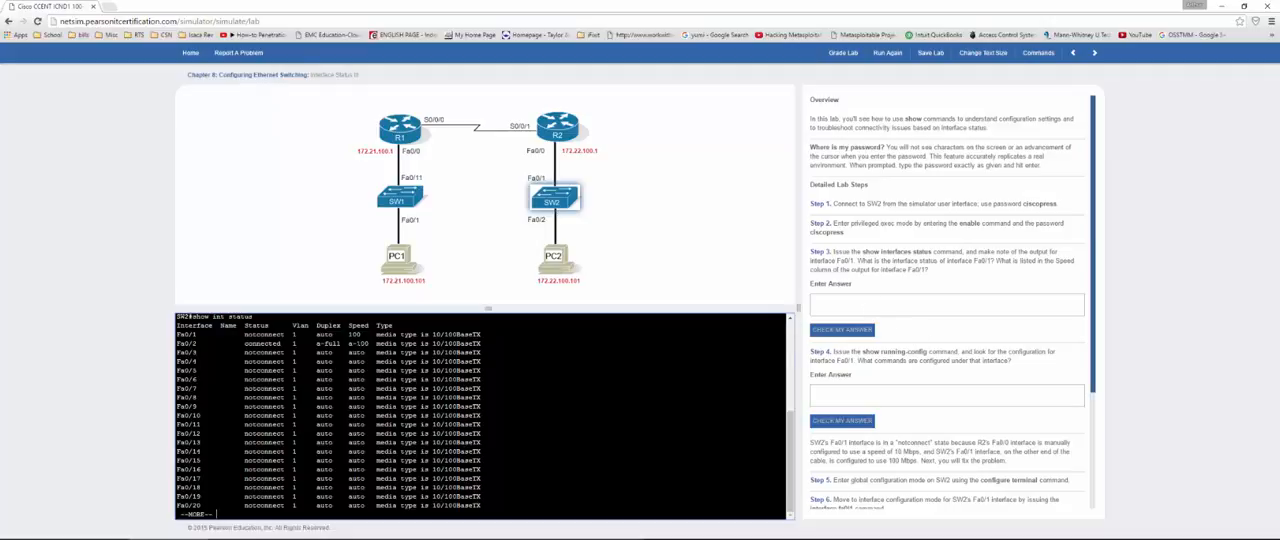
# Step: Answer Step 3 with the Fa0/1 speed value "100" and check the answer
pyautogui.click(871, 304)
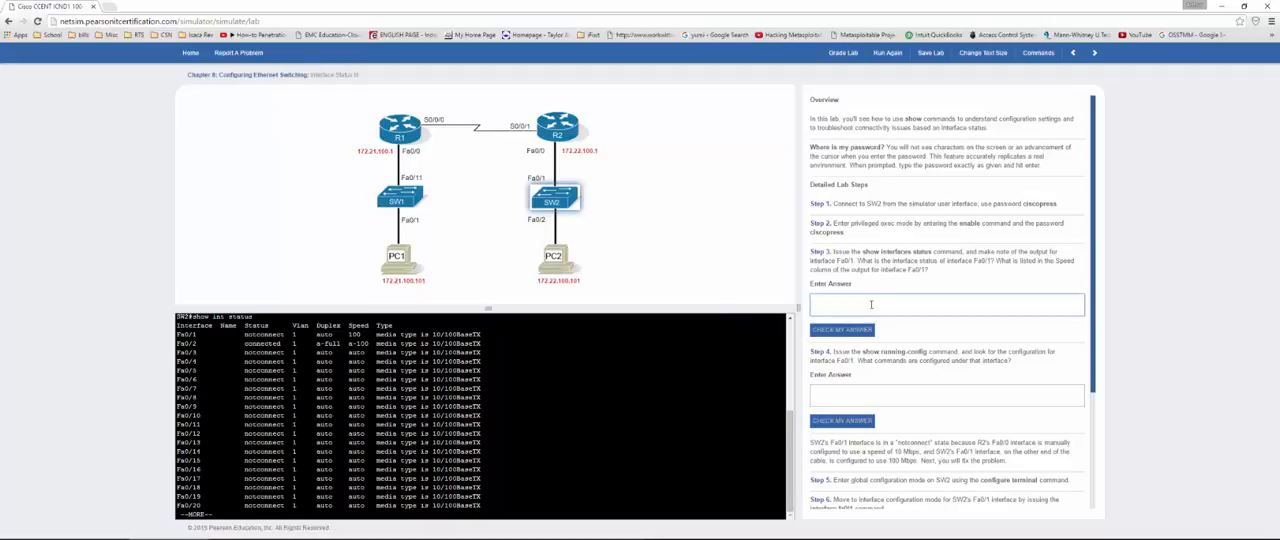
pyautogui.write('100')
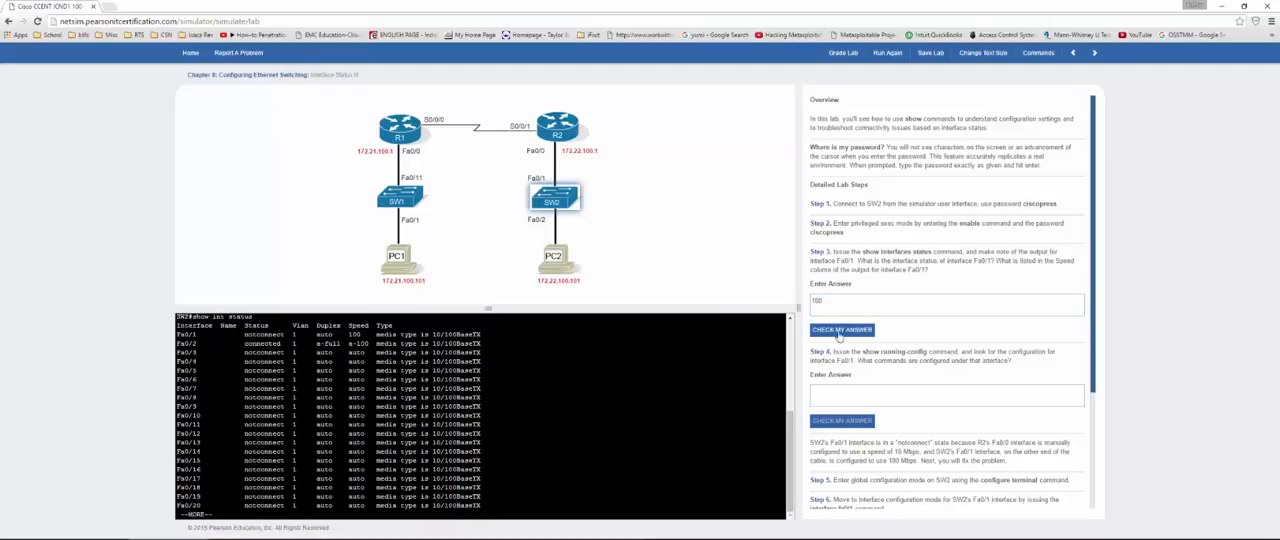
pyautogui.click(840, 330)
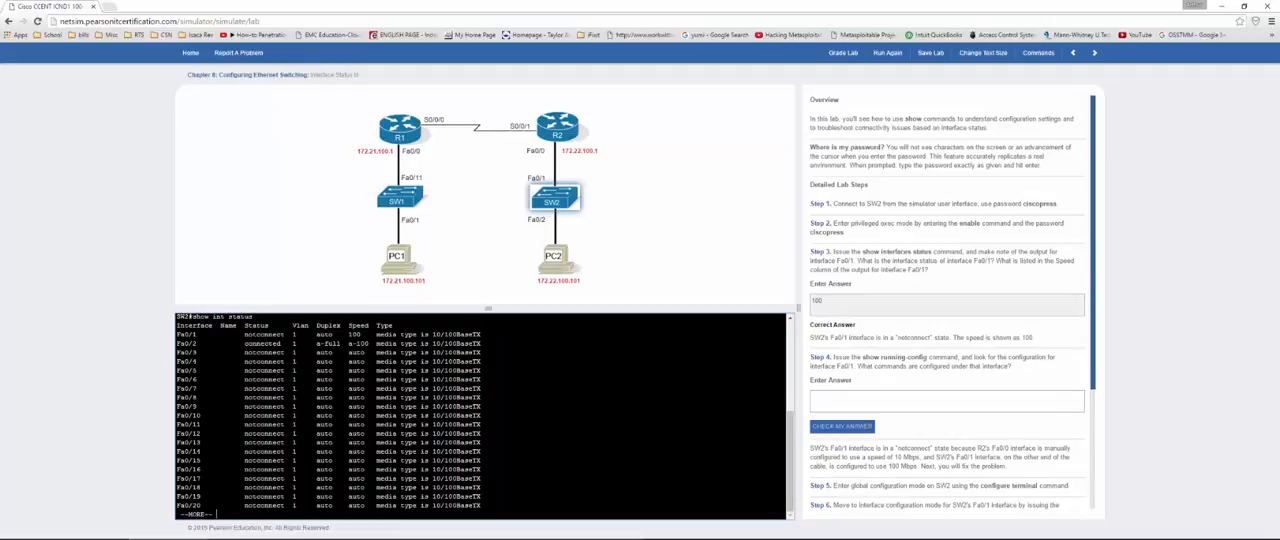
# Step: Quit the paged output on SW2, run show run, and page to the FastEthernet0/1 section, highlighting its configuration
pyautogui.press('q')
pyautogui.write('show run')
pyautogui.press('Return')
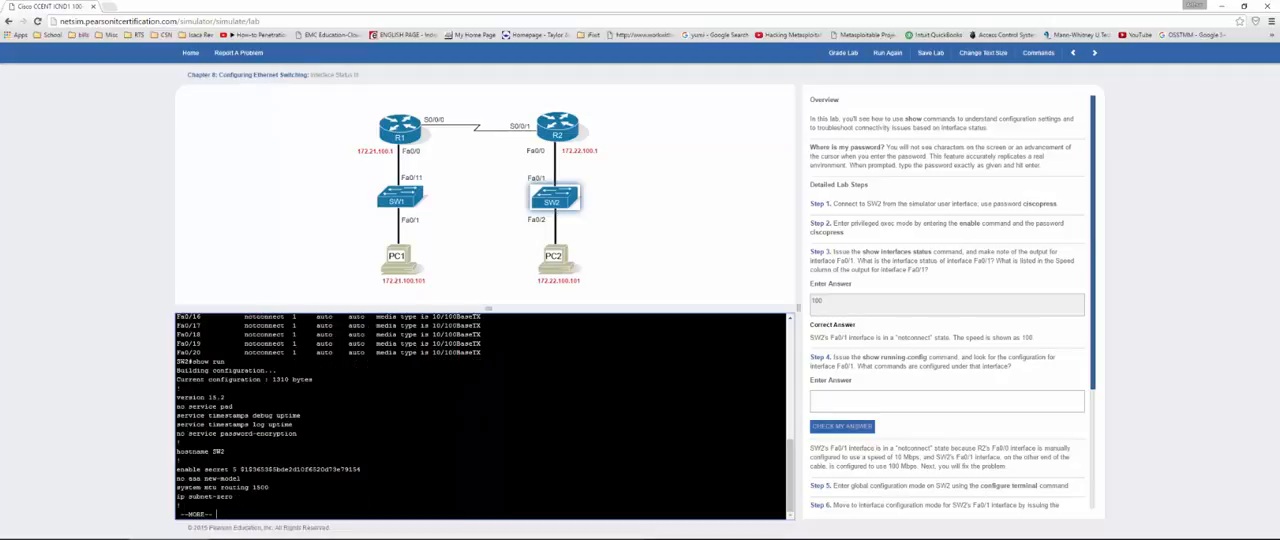
pyautogui.press('space')
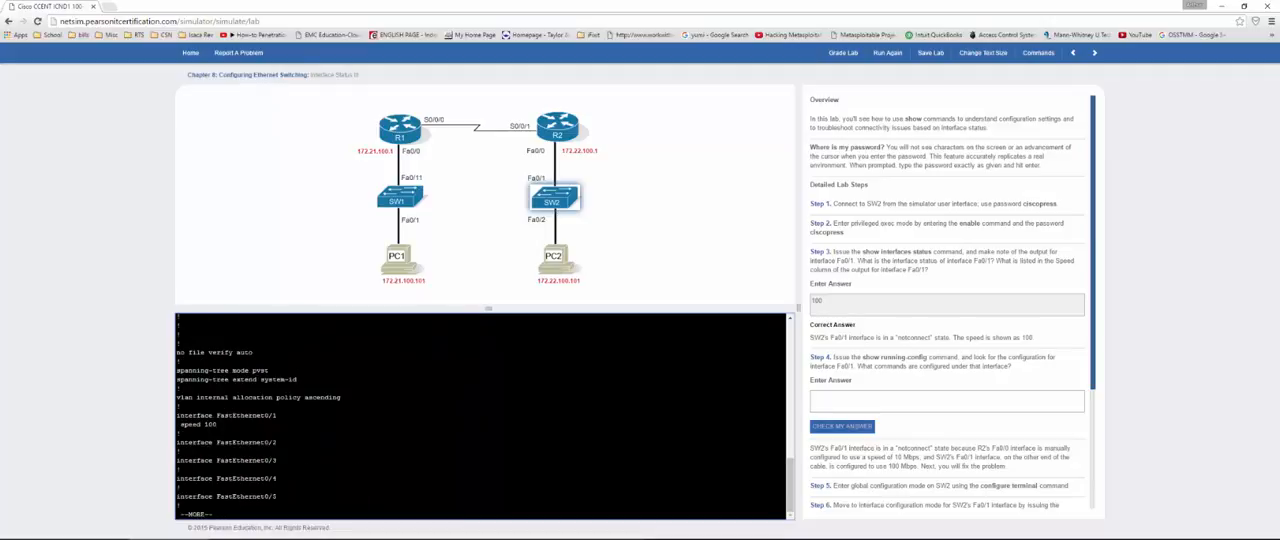
pyautogui.moveTo(181, 414)
pyautogui.mouseDown()
pyautogui.moveTo(217, 425)
pyautogui.moveTo(177, 415)
pyautogui.mouseUp()
pyautogui.click(218, 425)
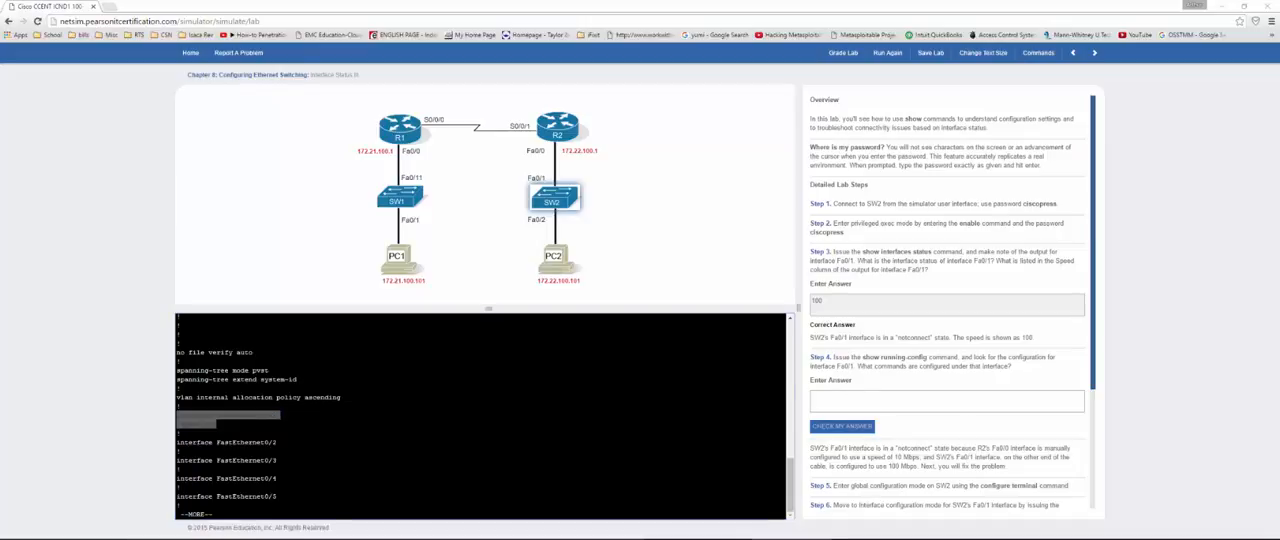
# Step: Enter "speed 100" as the Step 4 answer and read on through the remaining lab steps
pyautogui.click(877, 400)
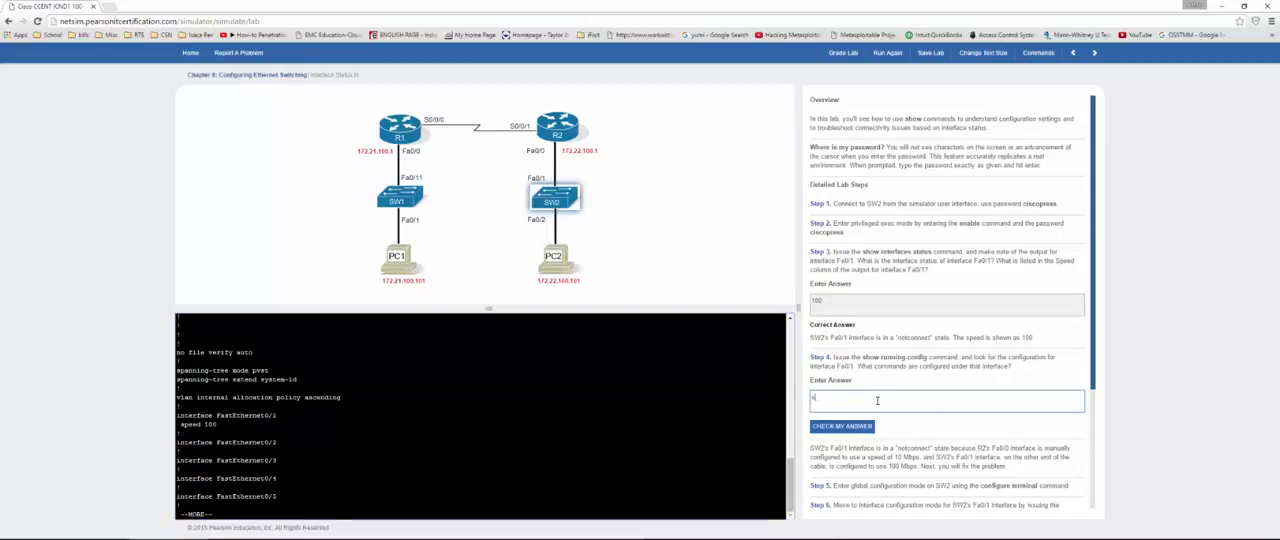
pyautogui.write('speed 100')
pyautogui.scroll(-3, 875, 390)
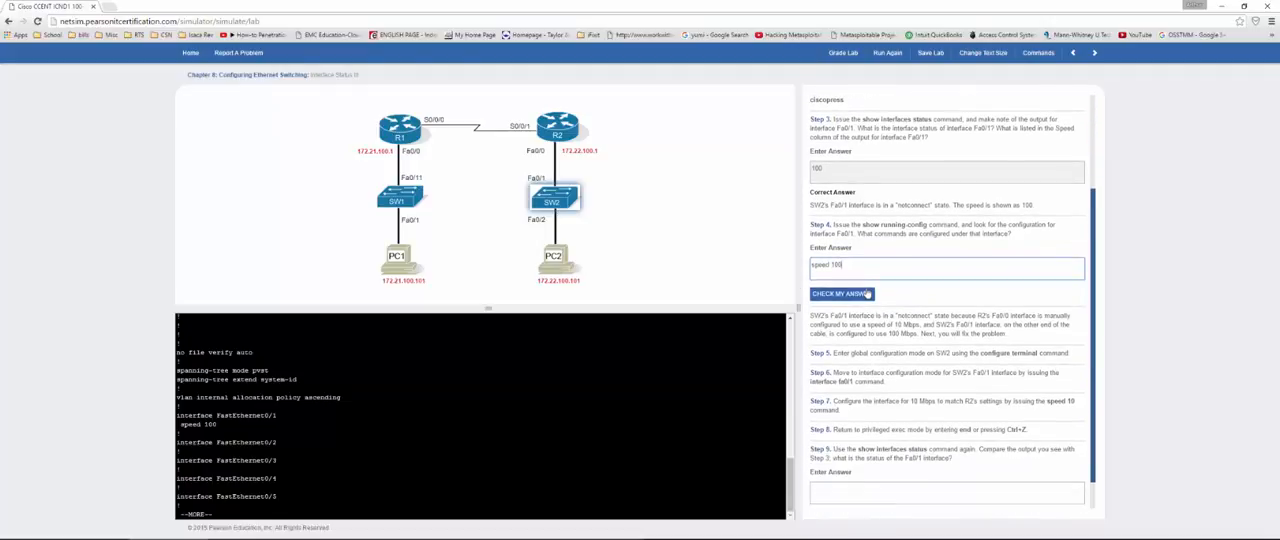
pyautogui.scroll(-1, 868, 294)
# Step: Quit the running configuration output on SW2 and enter global configuration mode with config t
pyautogui.click(216, 424)
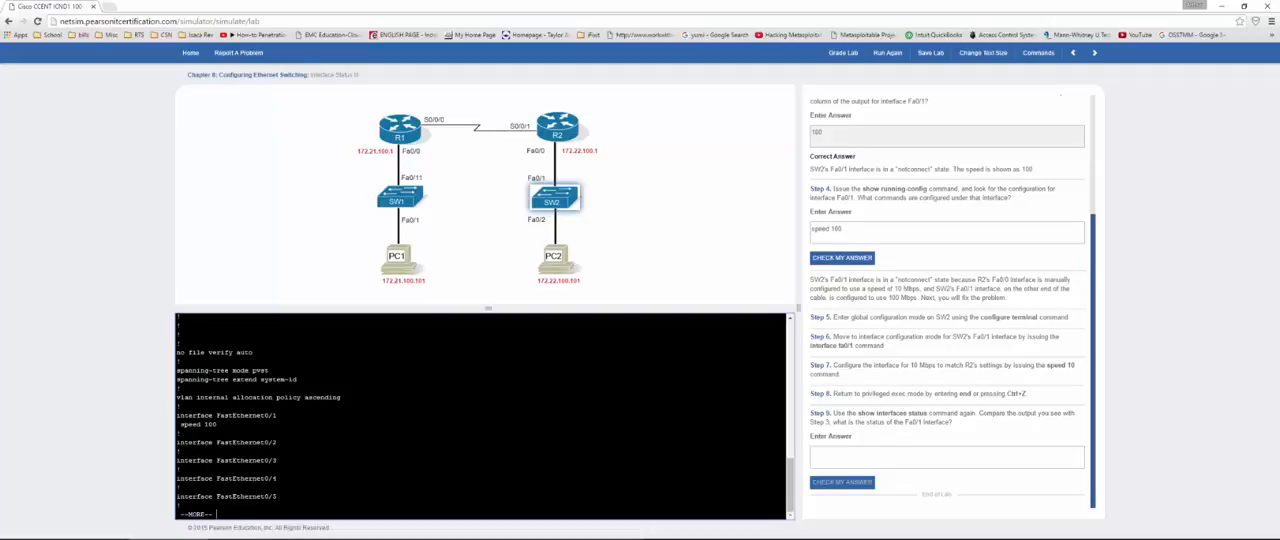
pyautogui.press('q')
pyautogui.press('Return')
pyautogui.press('Return')
pyautogui.press('Return')
pyautogui.press('Return')
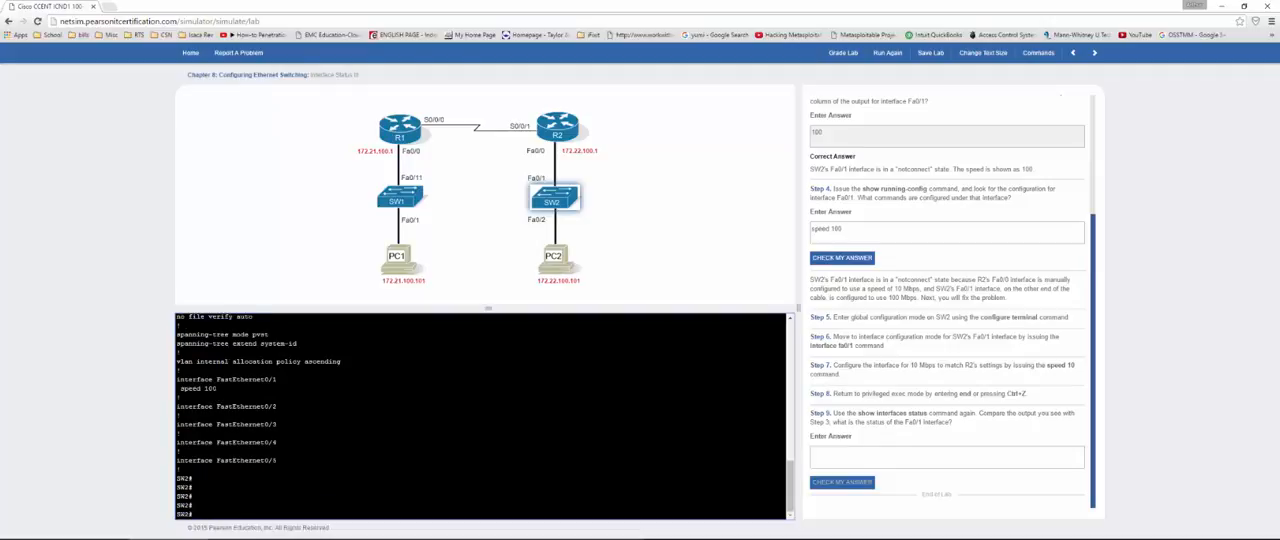
pyautogui.write('config t')
pyautogui.press('Return')
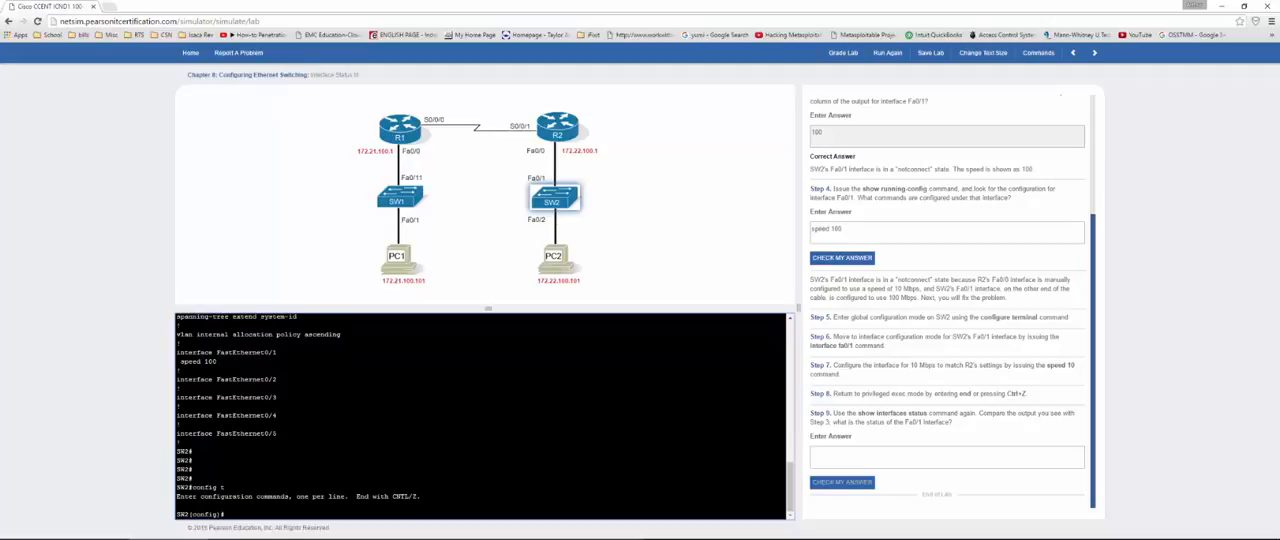
# Step: Enter interface configuration mode for fa0/1 on SW2
pyautogui.write('int fa0/1')
pyautogui.press('Return')
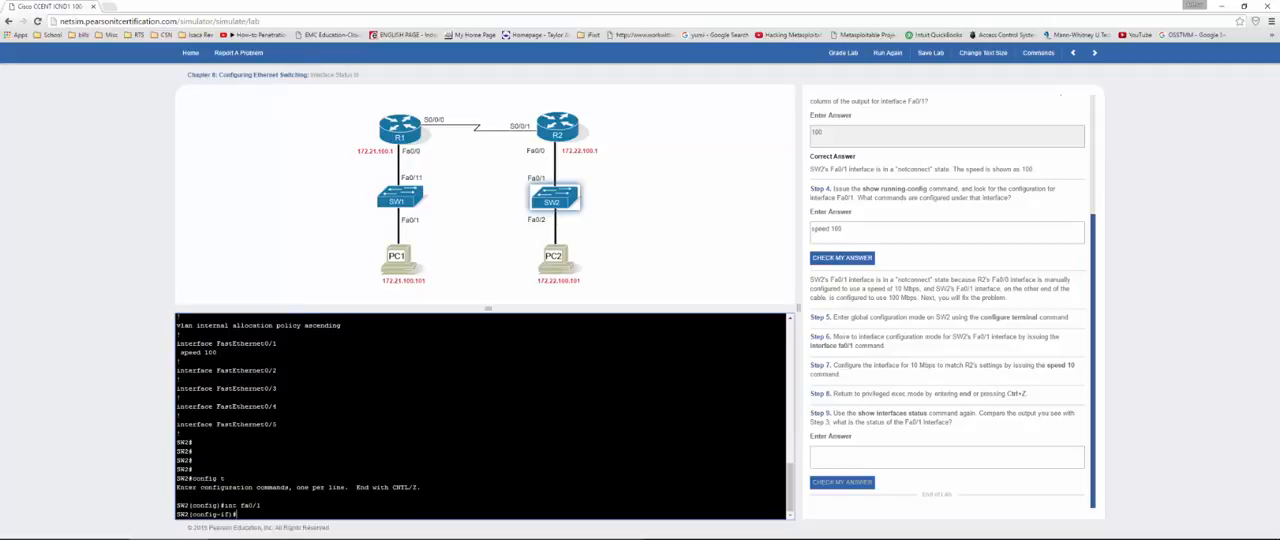
# Step: Set SW2's Fa0/1 interface speed to 10 and return to privileged exec mode
pyautogui.write('speed')
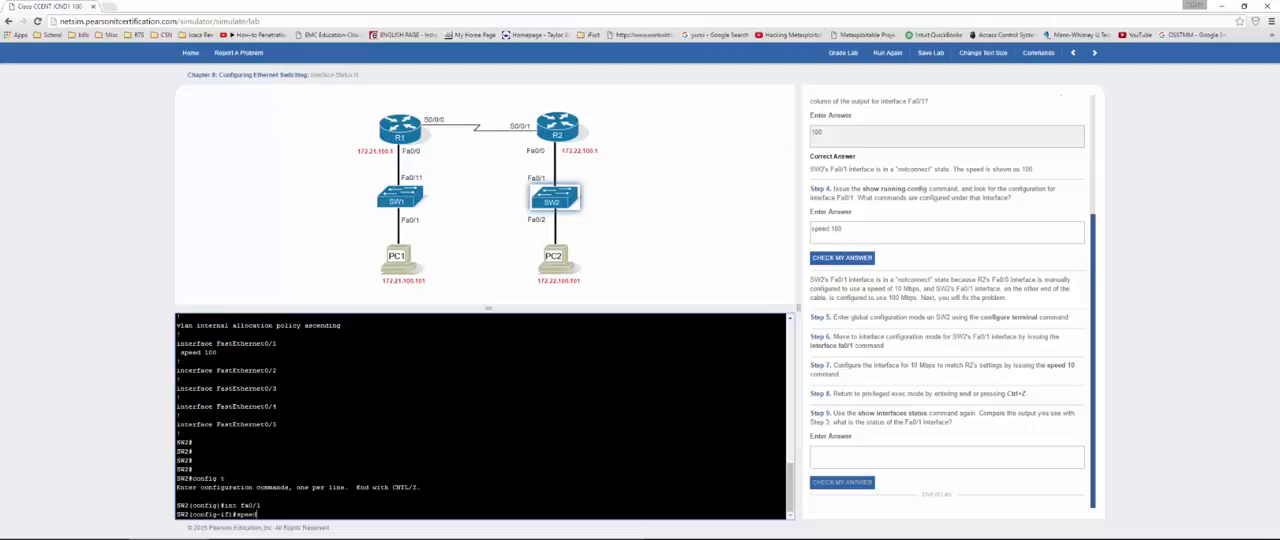
pyautogui.write(' 10')
pyautogui.press('Return')
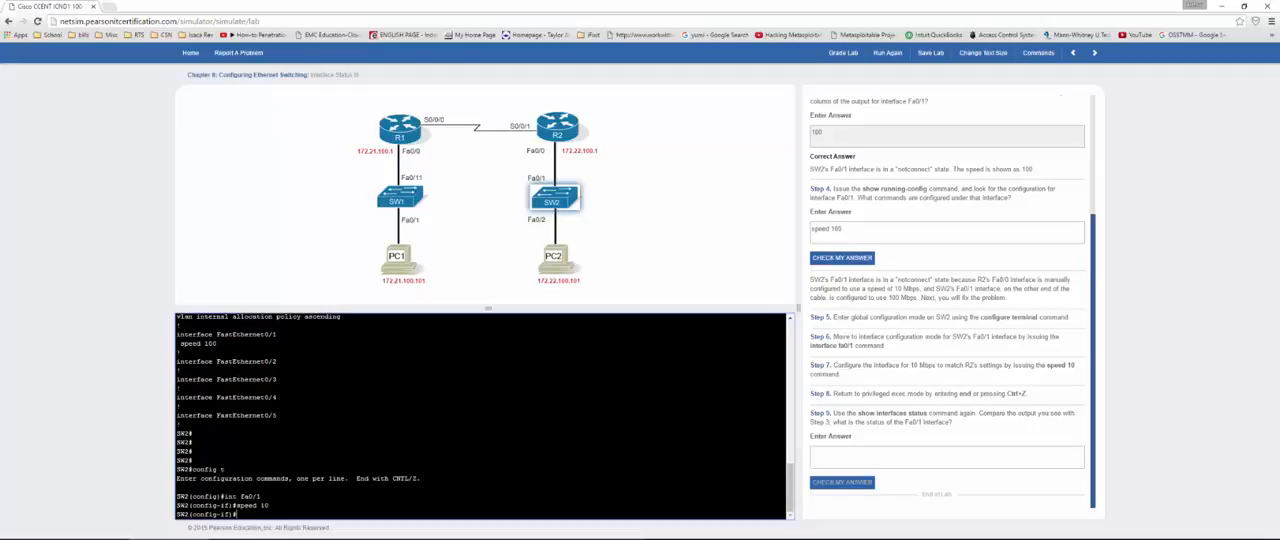
pyautogui.hotkey('ctrl', 'z')
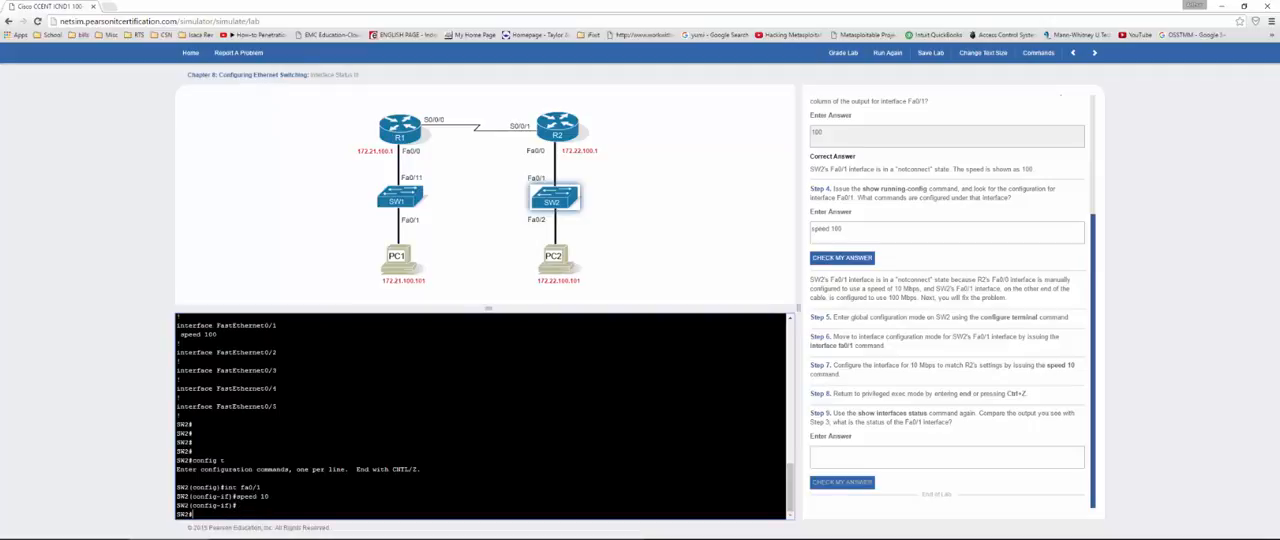
# Step: Run show int status on SW2 and highlight the status and speed entries for Fa0/1
pyautogui.write('show')
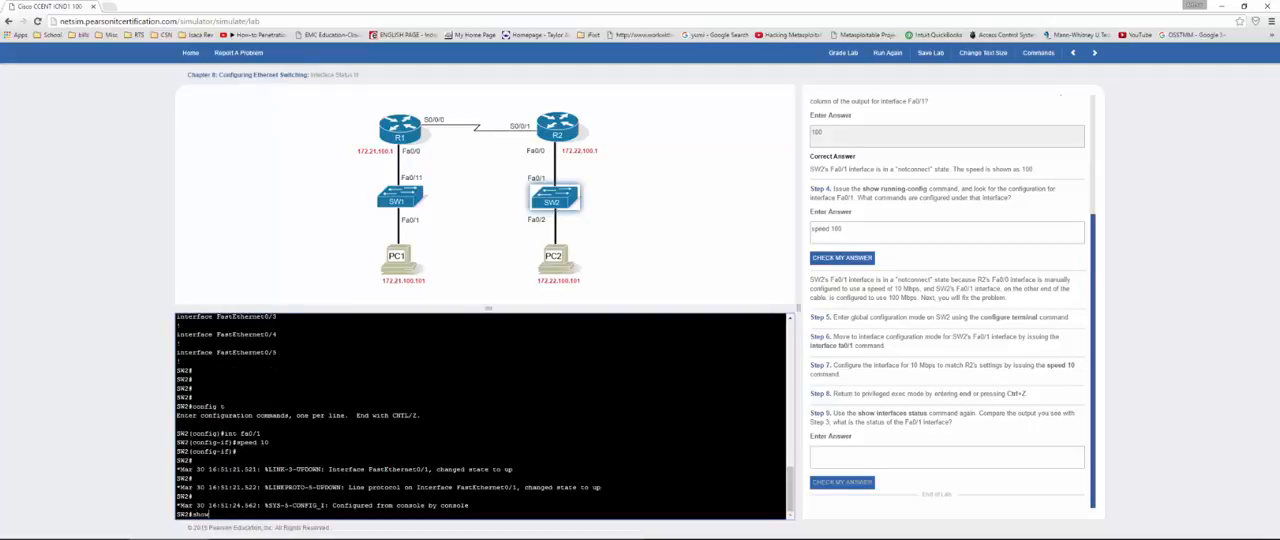
pyautogui.write(' int status')
pyautogui.press('Return')
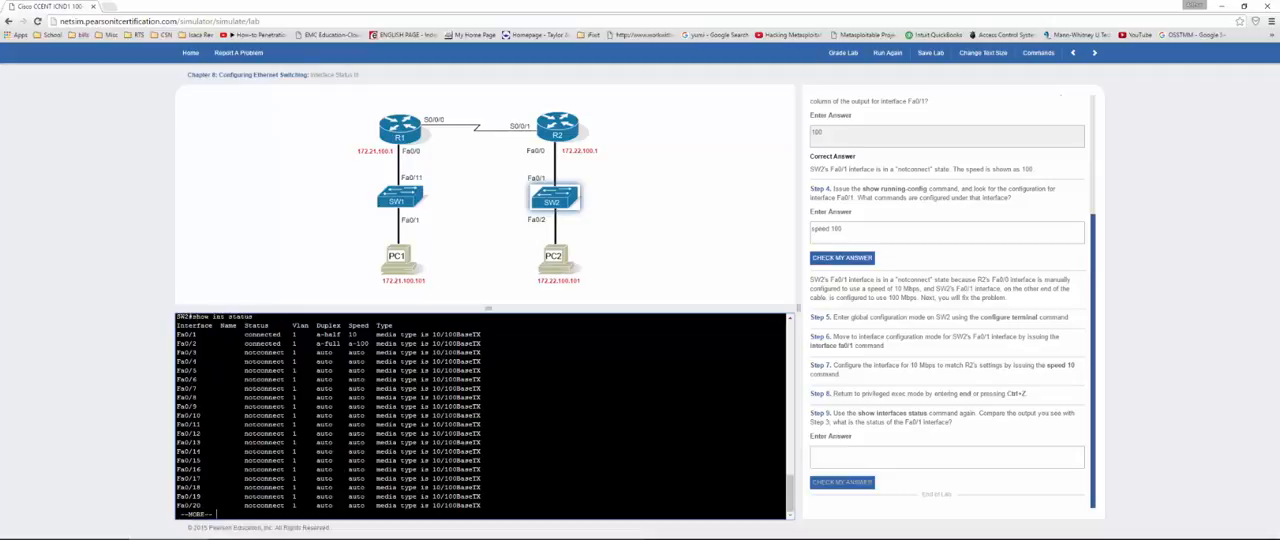
pyautogui.moveTo(245, 334); pyautogui.dragTo(293, 334)
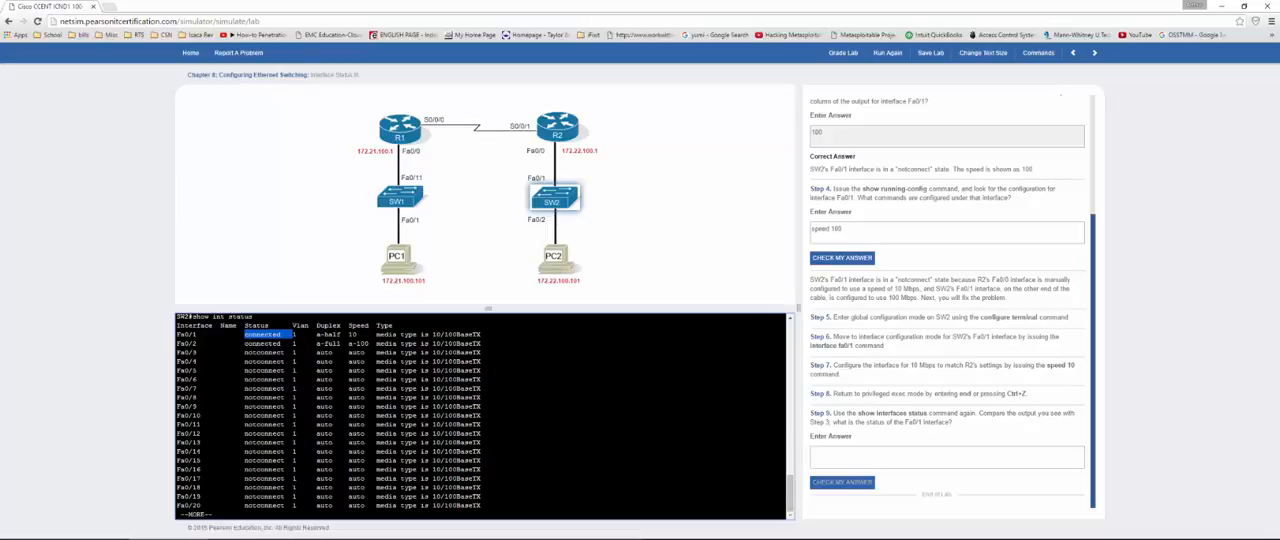
pyautogui.doubleClick(353, 334)
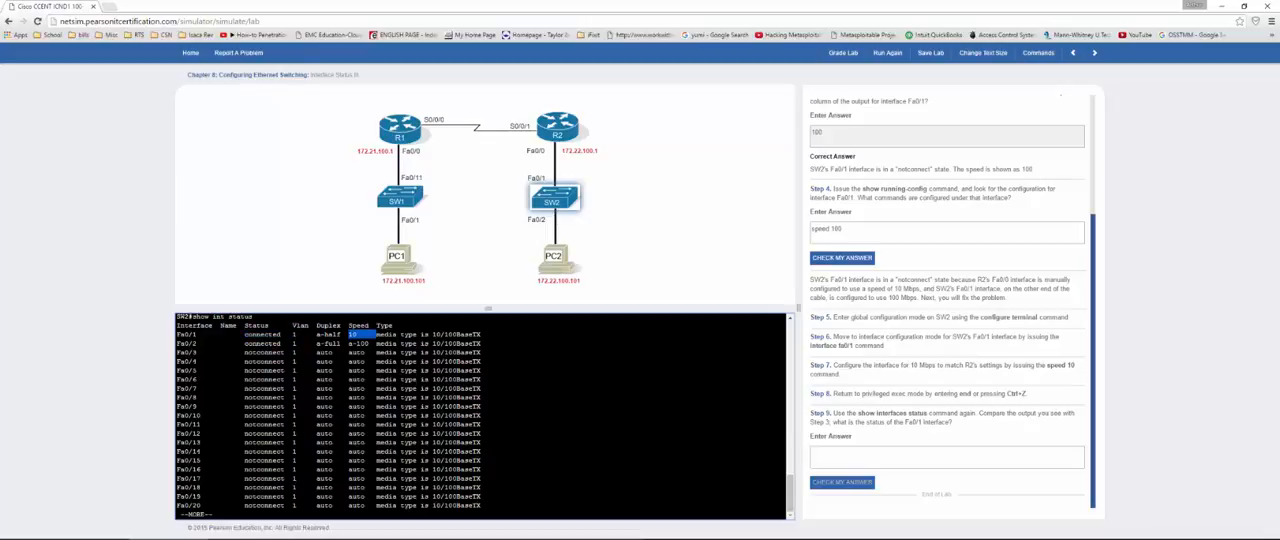
pyautogui.doubleClick(263, 335)
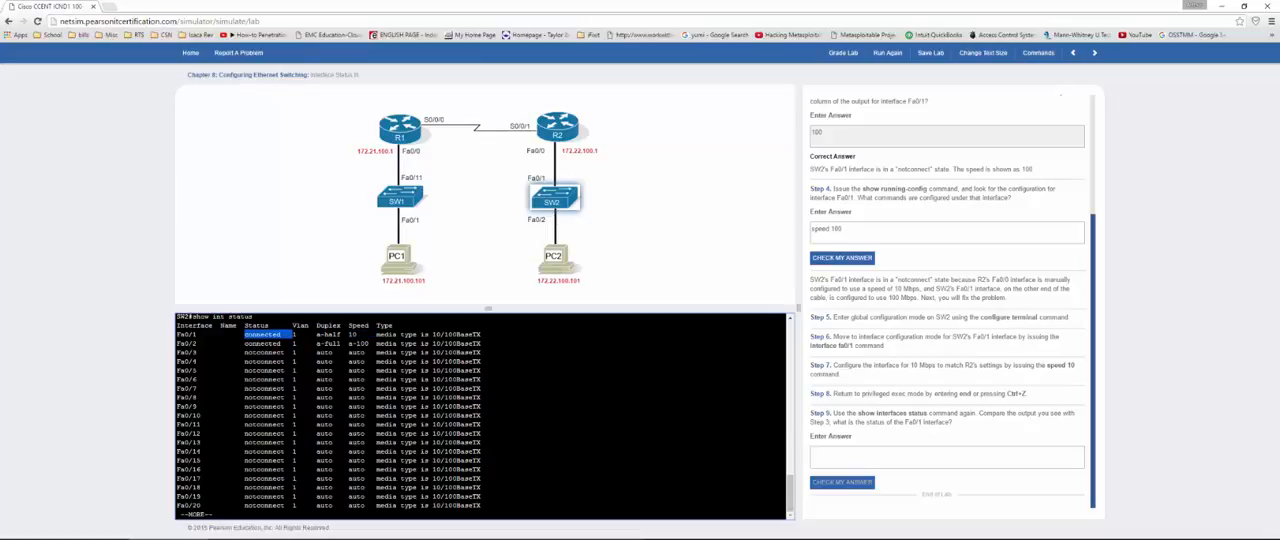
# Step: Enter "connect" as the Step 9 answer and check it
pyautogui.click(864, 460)
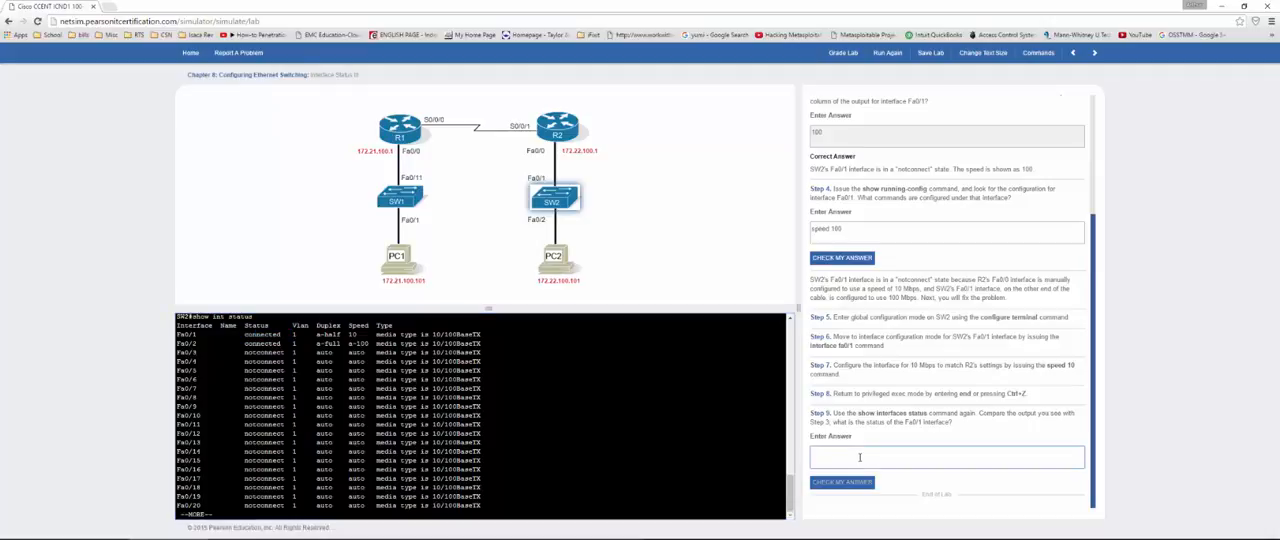
pyautogui.write('connect')
pyautogui.click(866, 488)
pyautogui.scroll(-1, 893, 413)
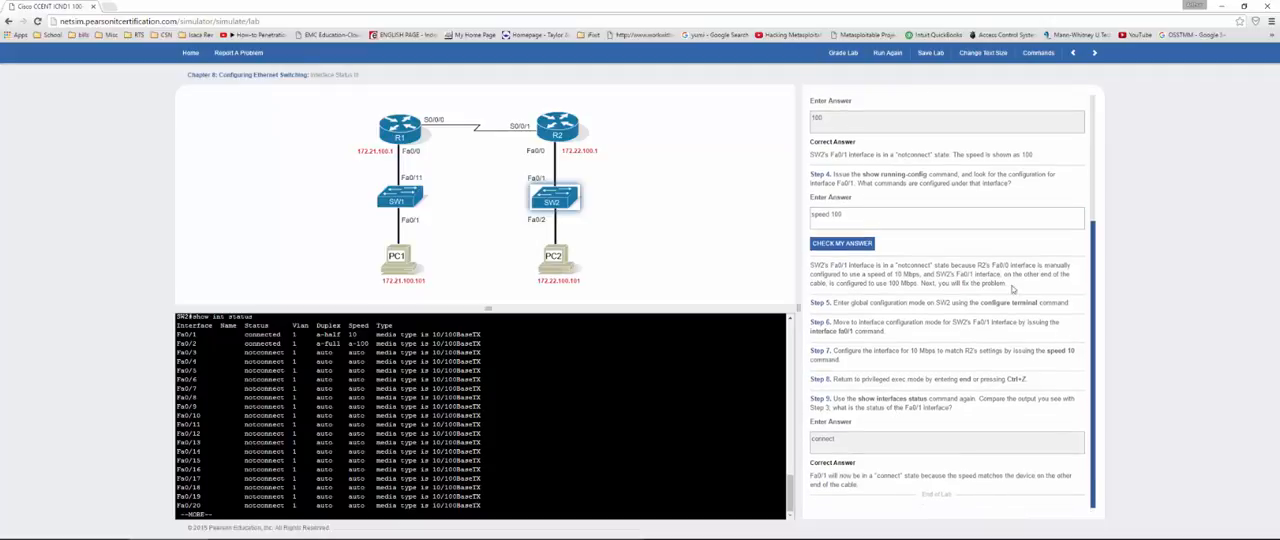
# Step: Grade the Interface Status III lab, close the results, and move on to the next lab
pyautogui.click(838, 53)
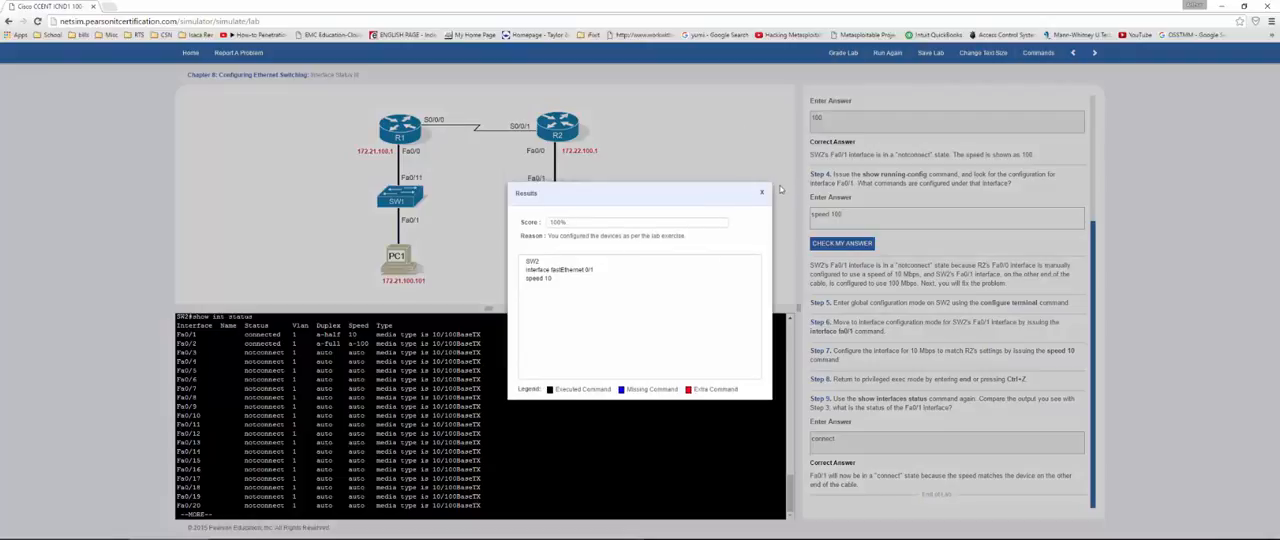
pyautogui.click(762, 192)
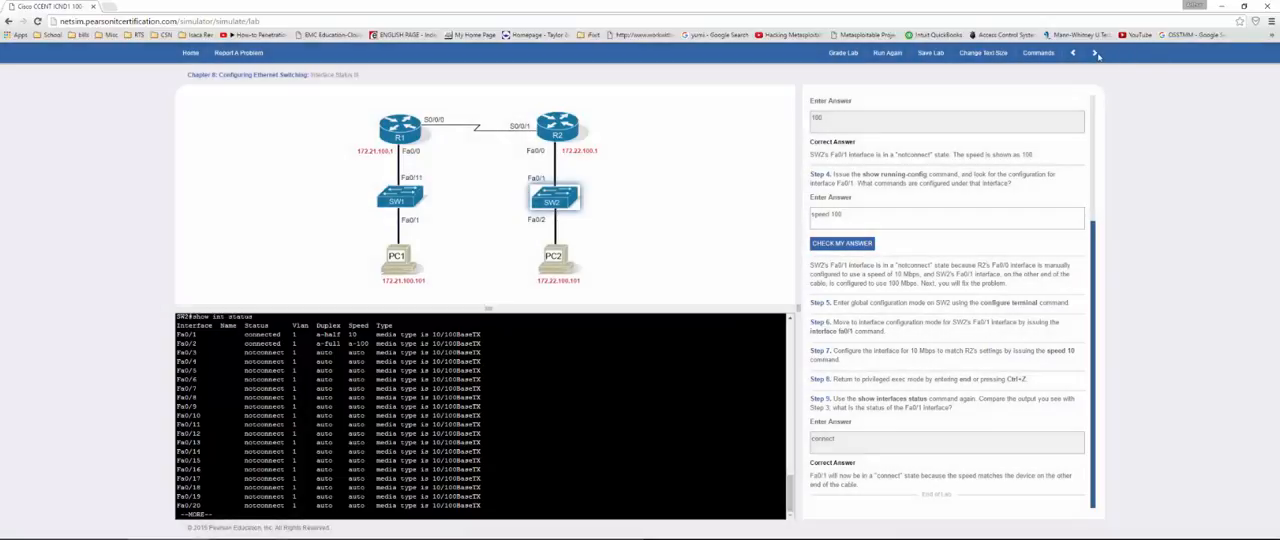
pyautogui.click(1095, 53)
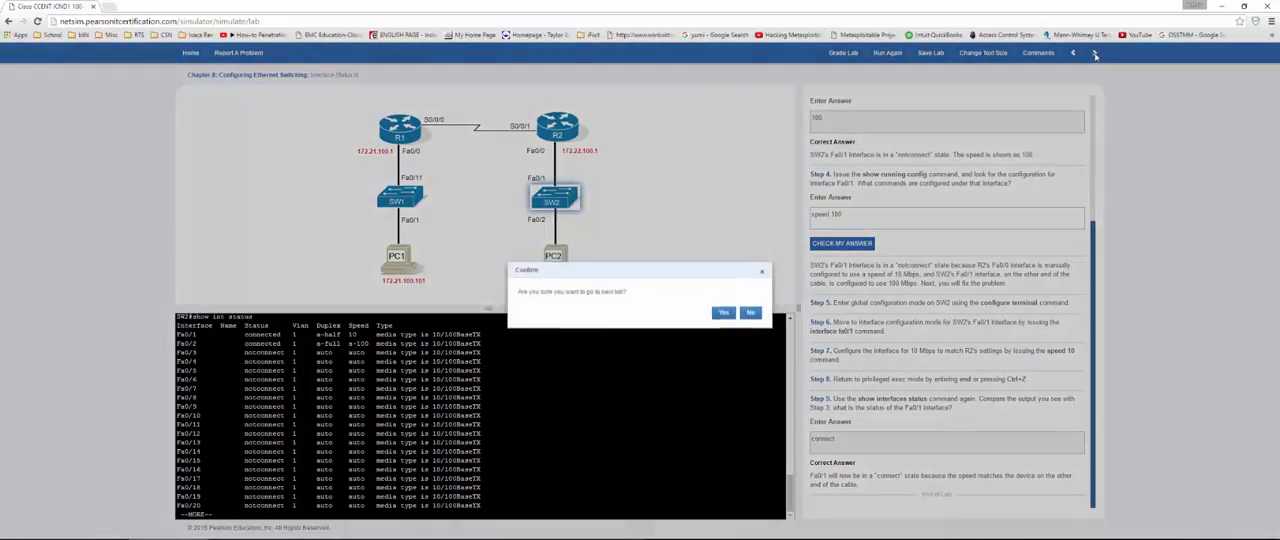
pyautogui.click(722, 314)
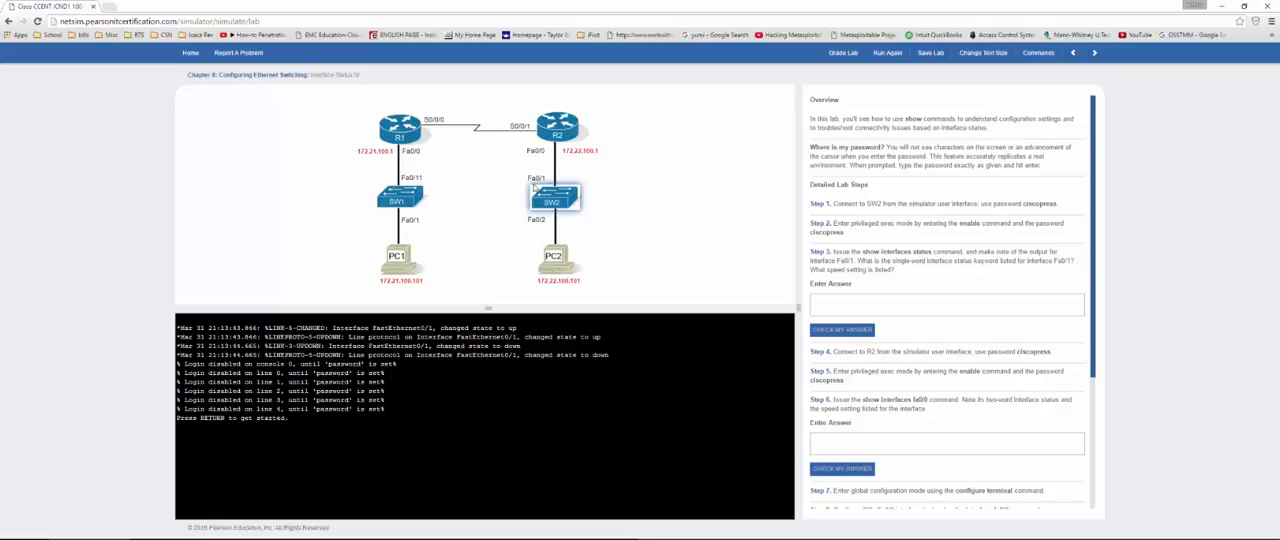
# Step: Log in to the SW2 console with its password and enter privileged exec mode using the enable password
pyautogui.click(532, 385)
pyautogui.press('Return')
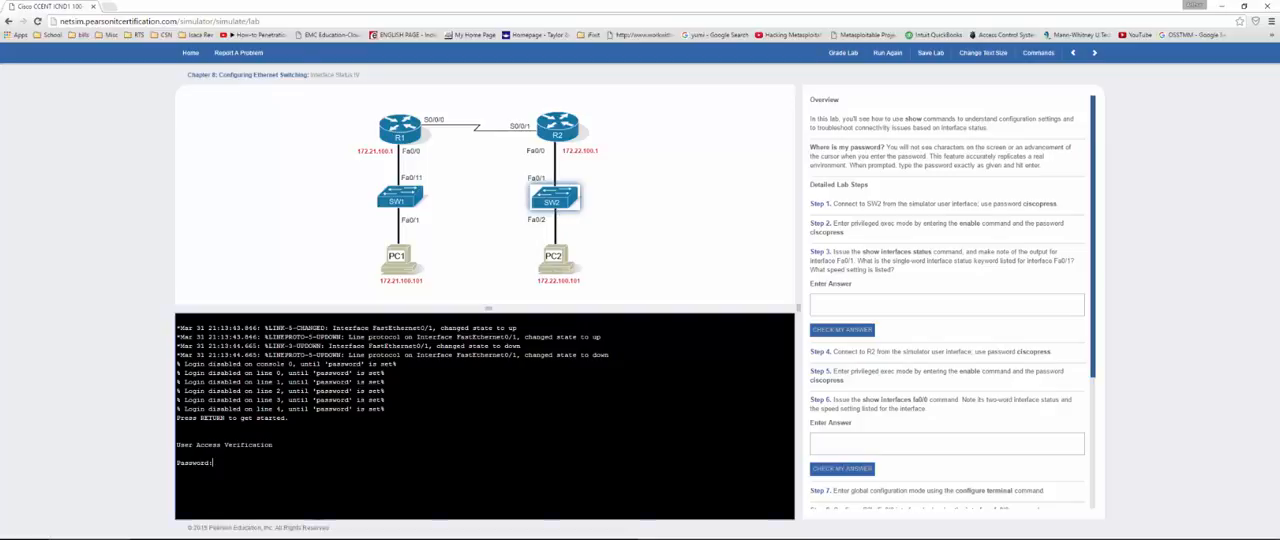
pyautogui.press('Return')
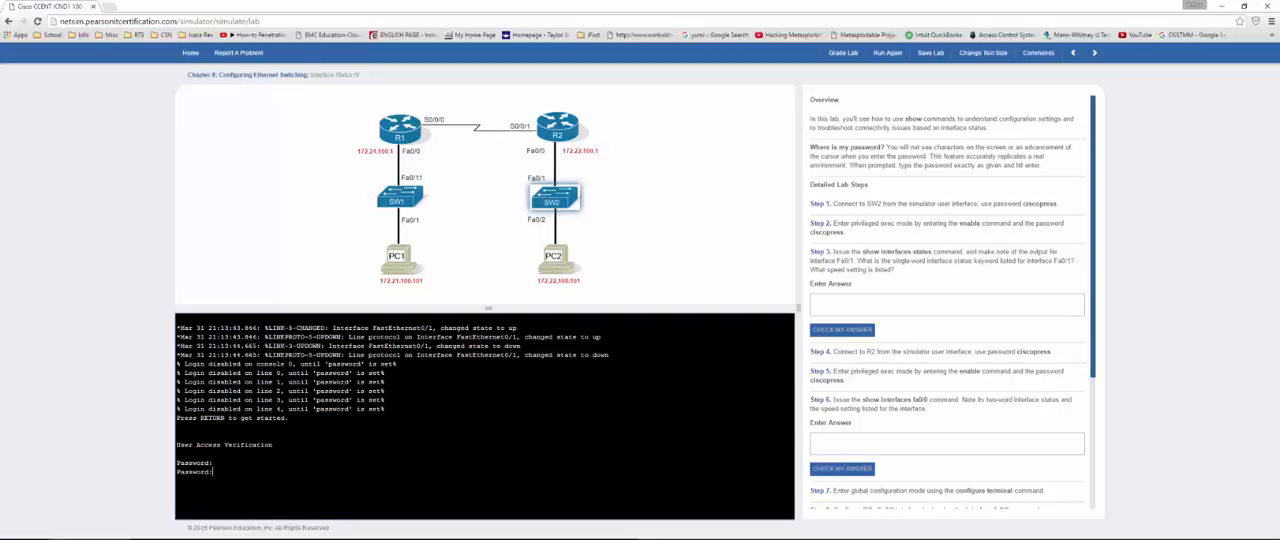
pyautogui.press('Return')
pyautogui.write('en')
pyautogui.press('Return')
# Step: Run show int status on SW2 and highlight the status entries for Fa0/2 and Fa0/1
pyautogui.press('Return')
pyautogui.write('show int status')
pyautogui.press('Return')
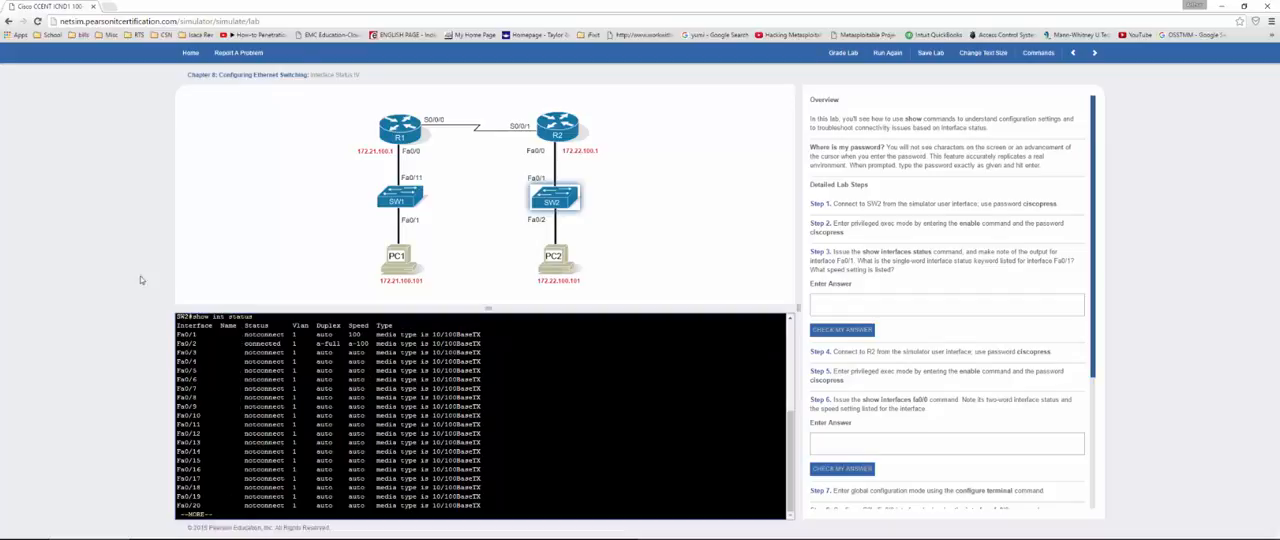
pyautogui.moveTo(244, 343); pyautogui.dragTo(373, 343)
pyautogui.click(313, 343)
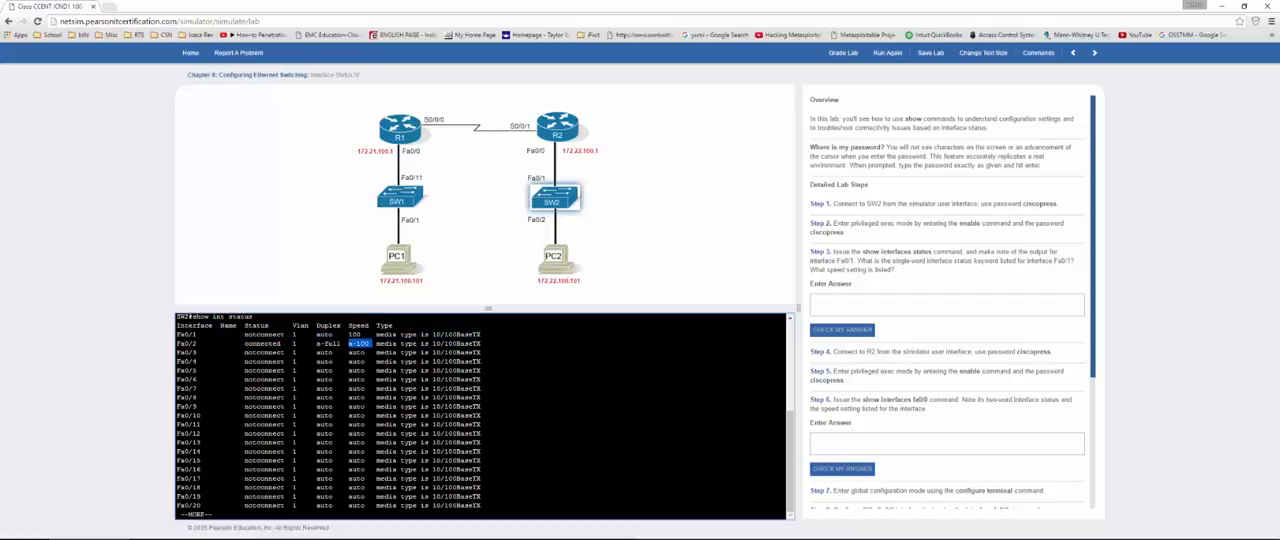
pyautogui.click(373, 343)
pyautogui.moveTo(242, 334); pyautogui.dragTo(328, 334)
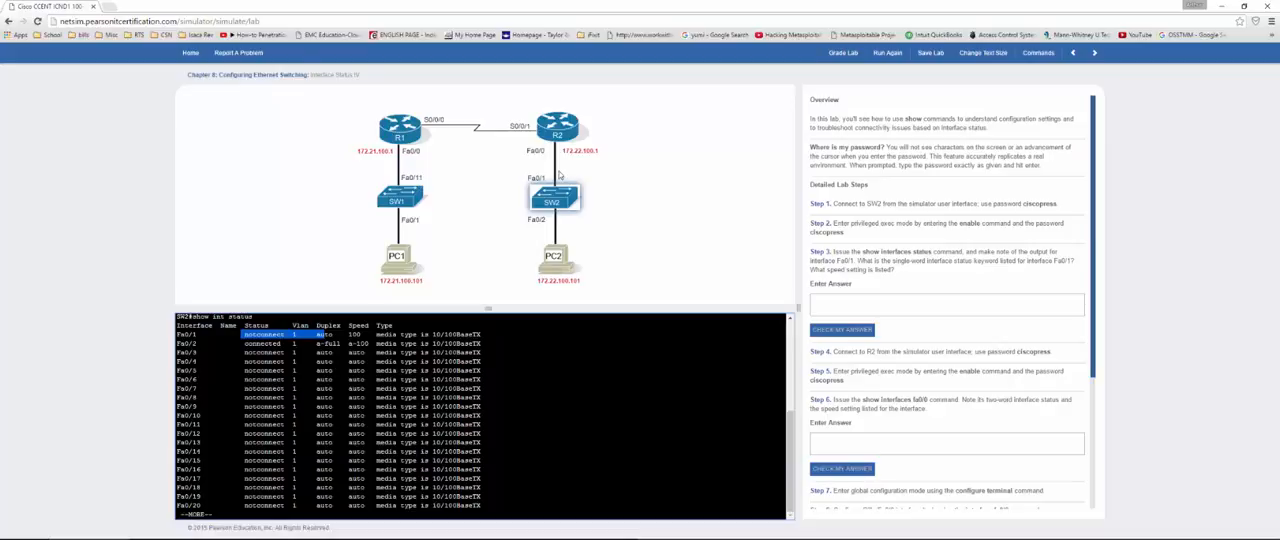
# Step: Enter "100" as the Step 3 answer and check it
pyautogui.click(845, 307)
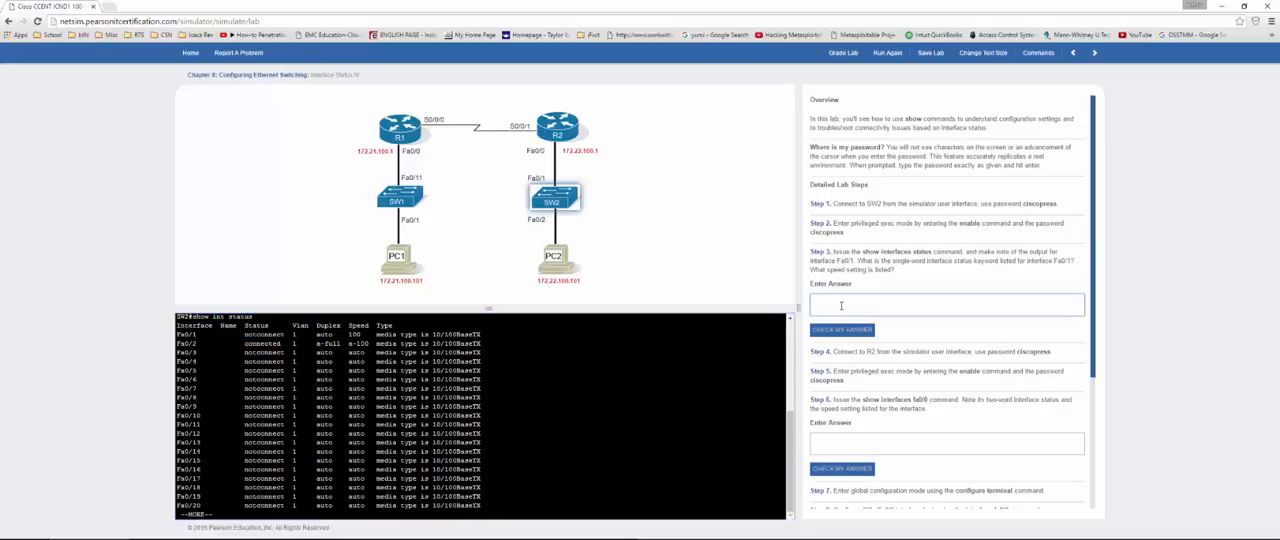
pyautogui.write('n')
pyautogui.write('00')
pyautogui.click(848, 333)
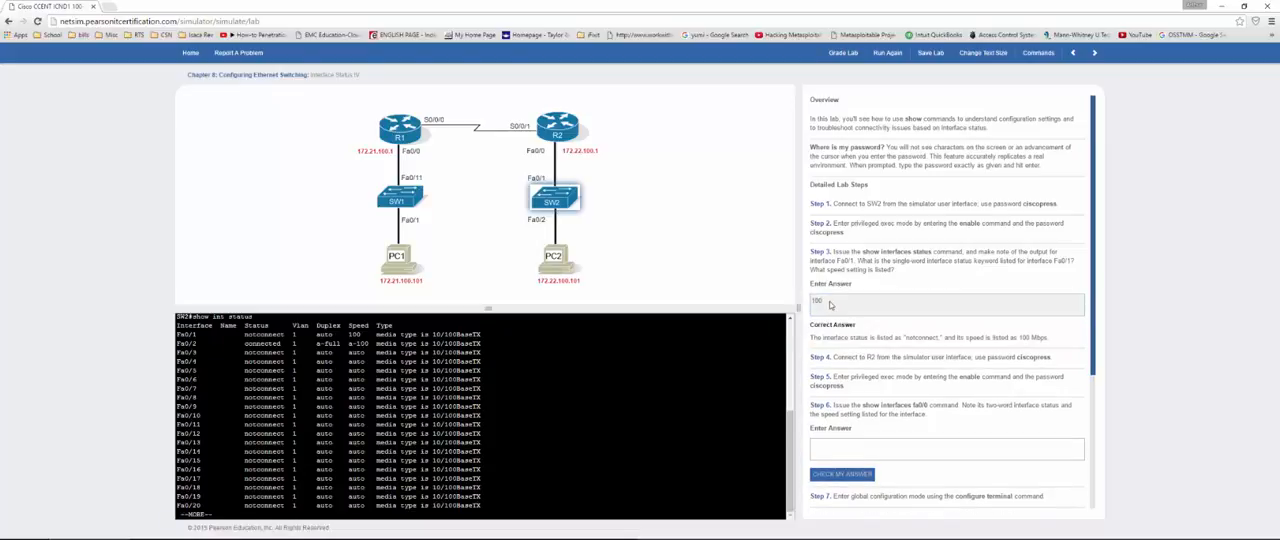
# Step: Connect to R2, log in with the console password, and enter privileged exec mode using the enable password
pyautogui.click(831, 449)
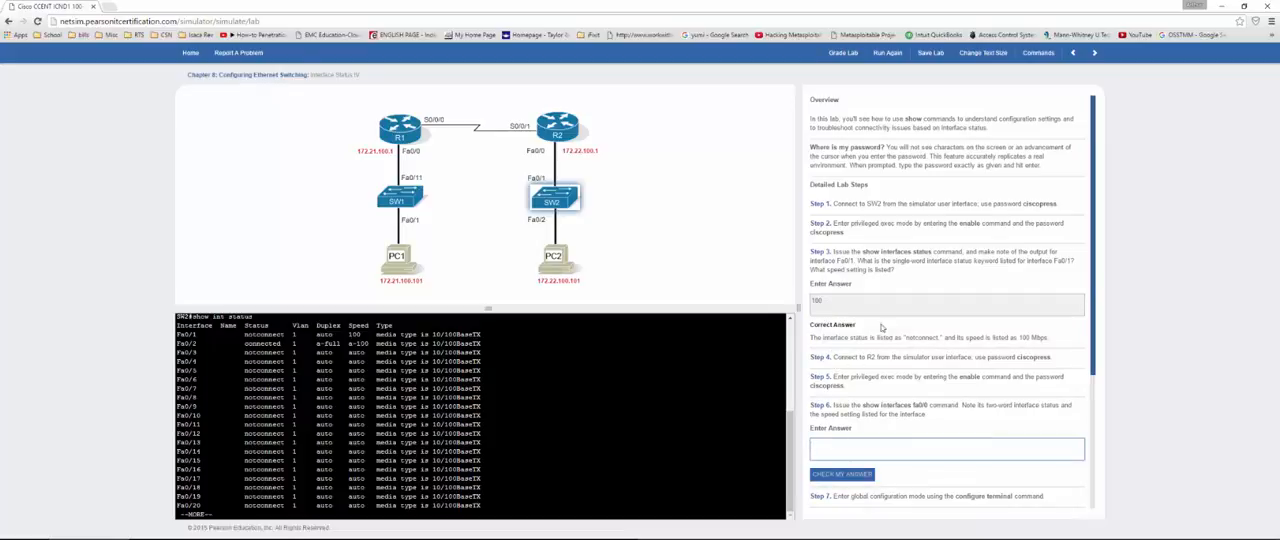
pyautogui.click(556, 128)
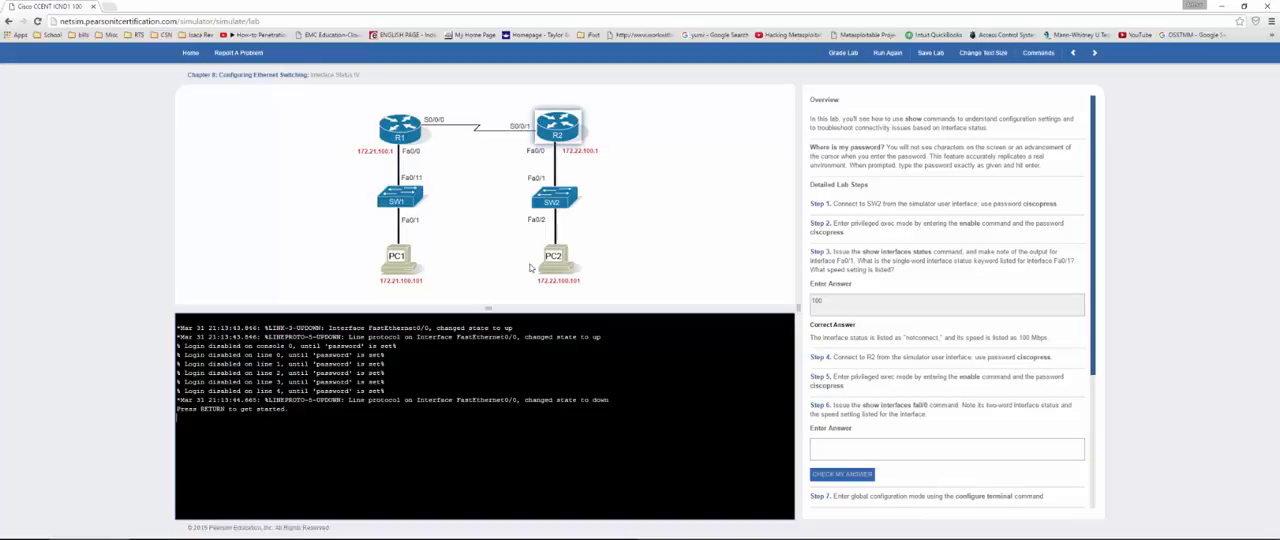
pyautogui.press('Return')
pyautogui.press('Return')
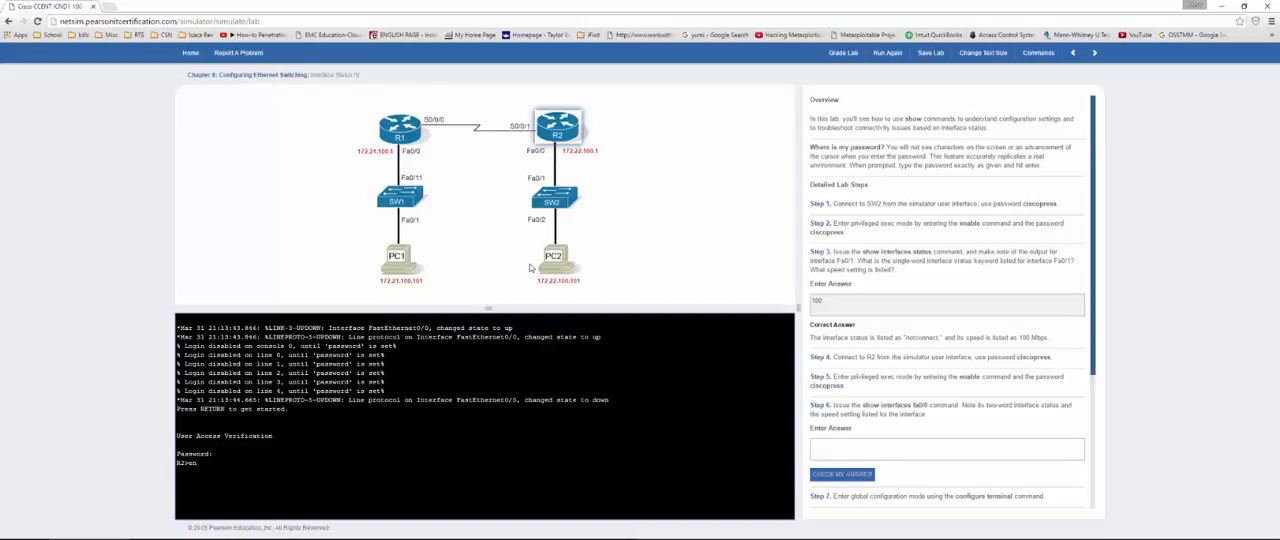
pyautogui.press('Return')
# Step: Run show int fa0/0 on R2 and highlight the interface and line protocol status
pyautogui.press('Return')
pyautogui.write('show int fa0/0')
pyautogui.press('Return')
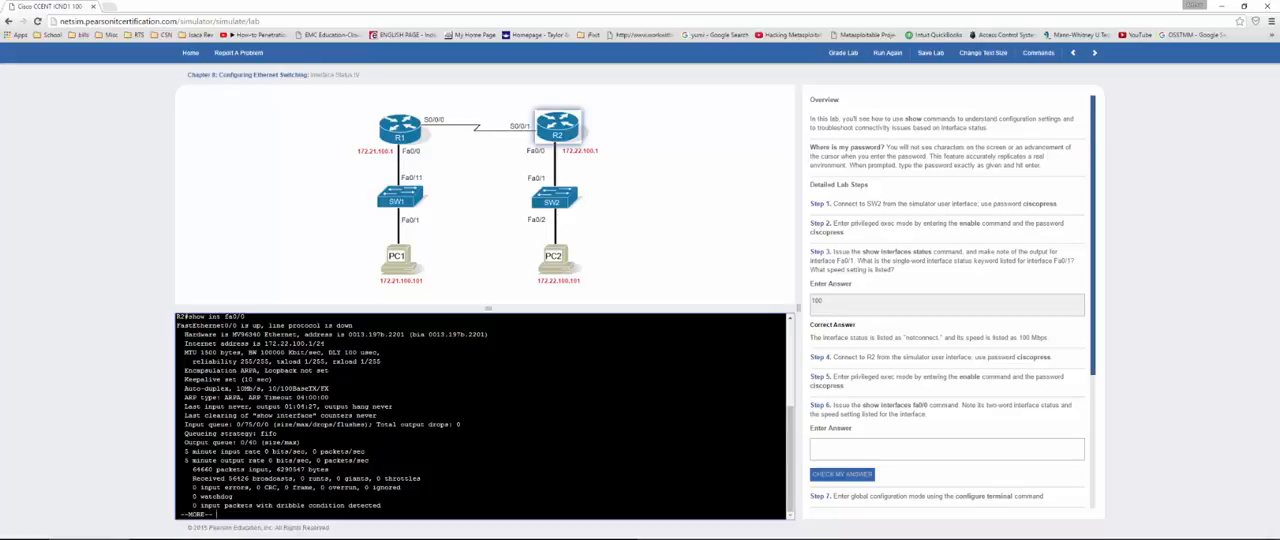
pyautogui.moveTo(240, 325); pyautogui.dragTo(354, 325)
# Step: Enter "line up, protocol down" as the Step 6 answer, check it, and read on through the remaining lab steps
pyautogui.click(871, 447)
pyautogui.write('line up')
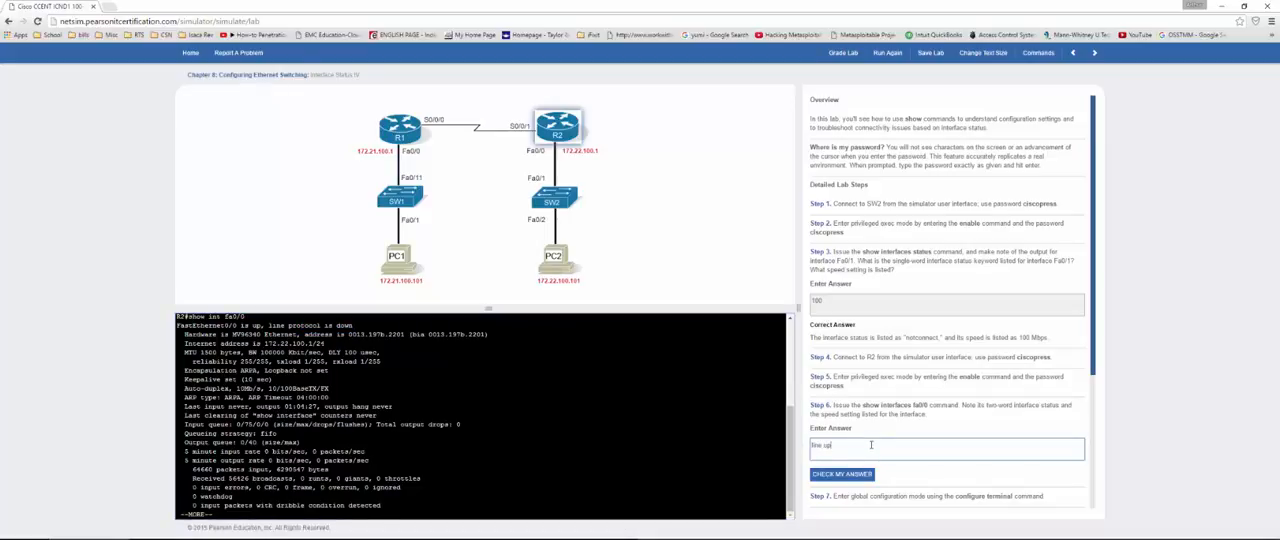
pyautogui.write(', protocol down')
pyautogui.click(853, 474)
pyautogui.scroll(-4, 857, 420)
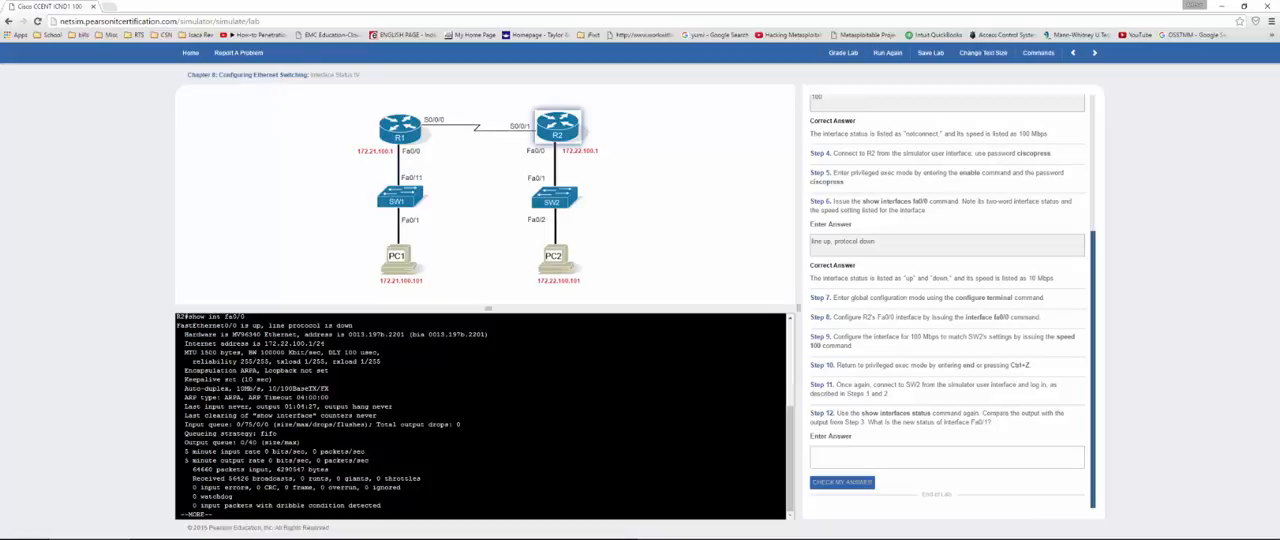
# Step: Highlight the speed setting in R2's Fa0/0 output and view SW2's interface status listing
pyautogui.moveTo(197, 388); pyautogui.dragTo(258, 388)
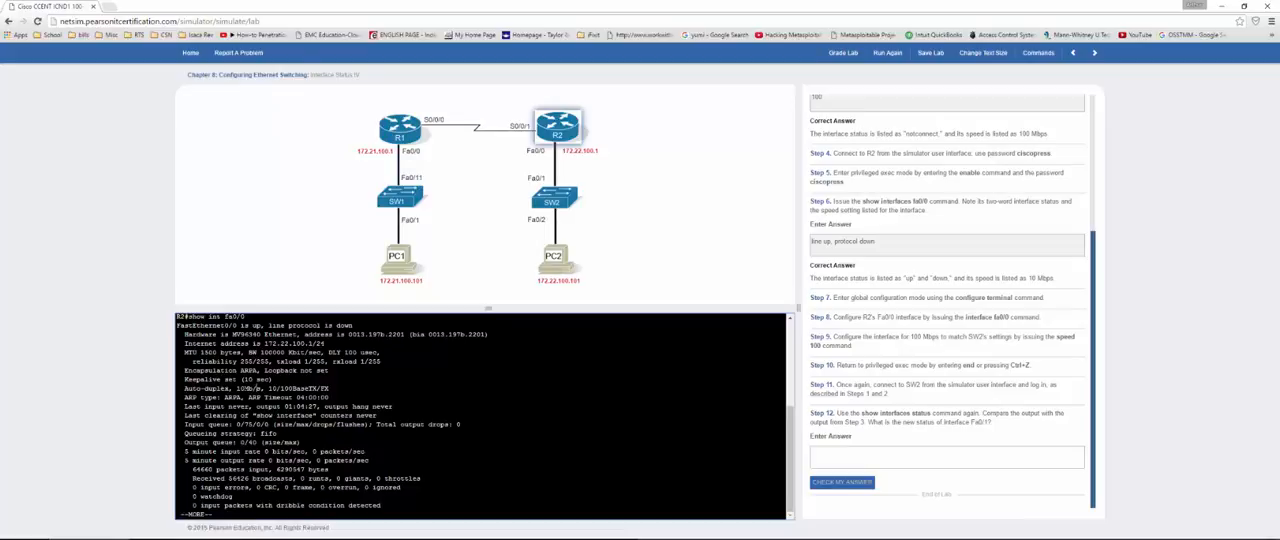
pyautogui.doubleClick(255, 388)
pyautogui.click(827, 460)
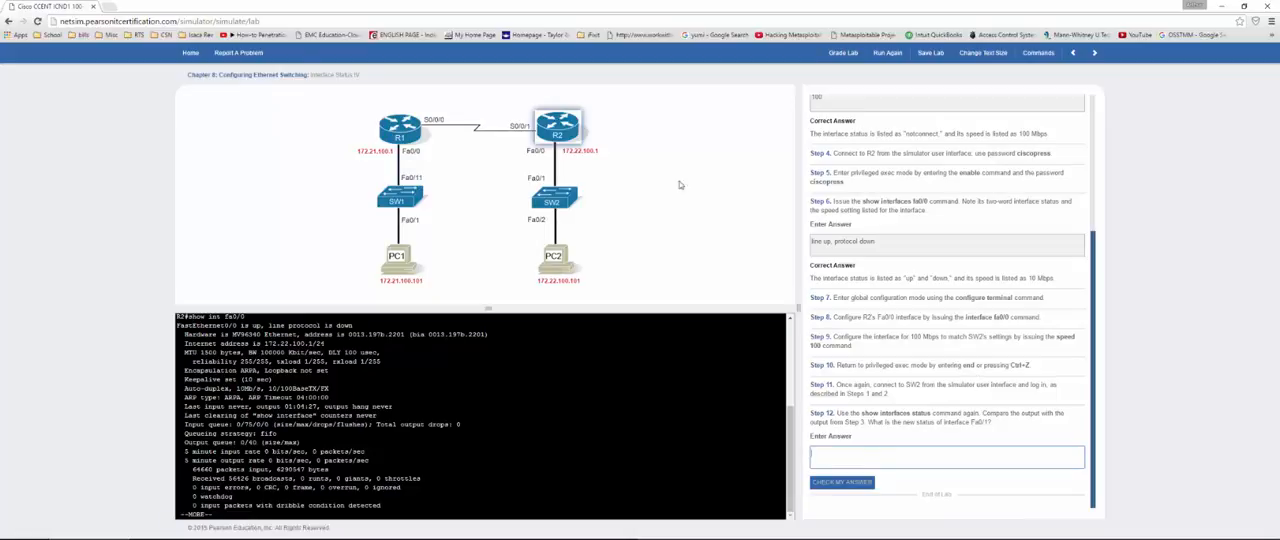
pyautogui.click(549, 201)
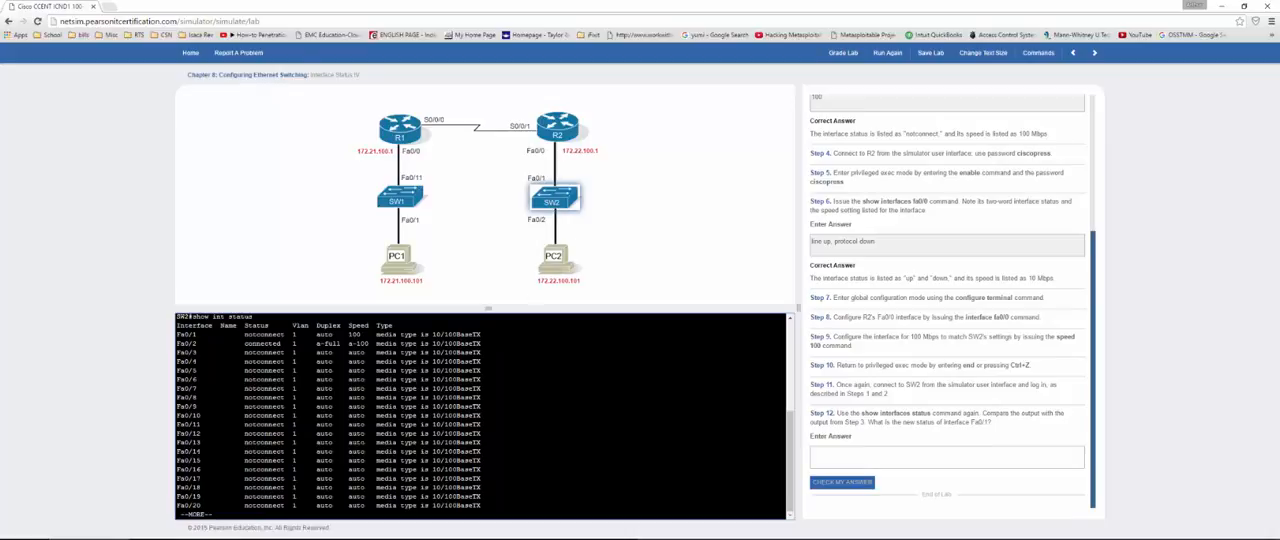
# Step: Return to R2, quit the paged output, and enter configuration mode for interface fa0/0 with conf t and int fa0/0
pyautogui.click(556, 127)
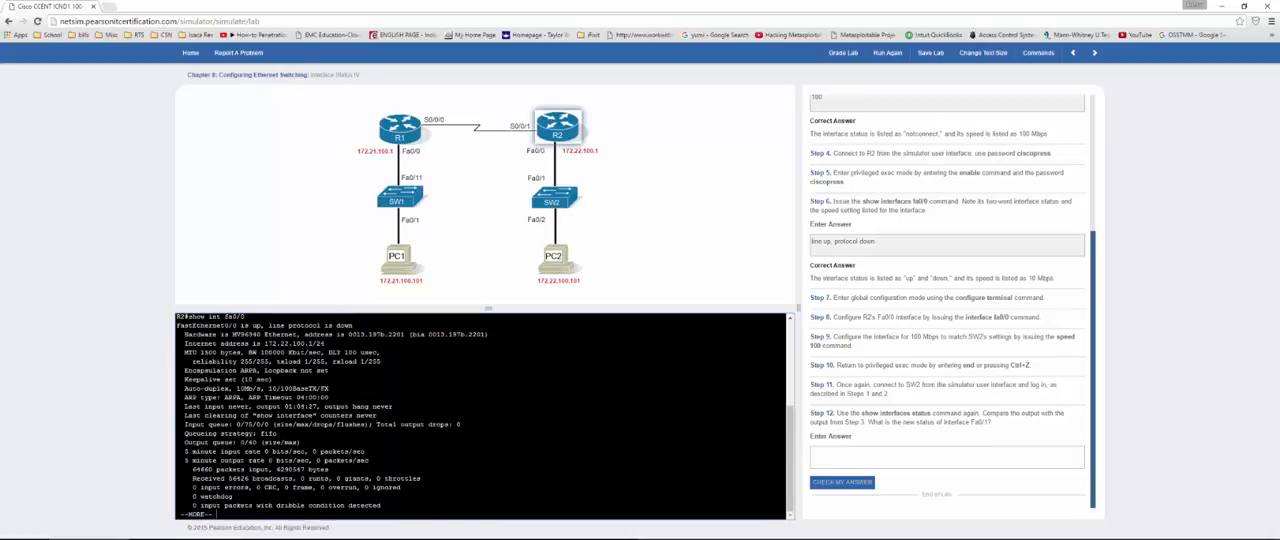
pyautogui.press('q')
pyautogui.write('conf t')
pyautogui.press('Return')
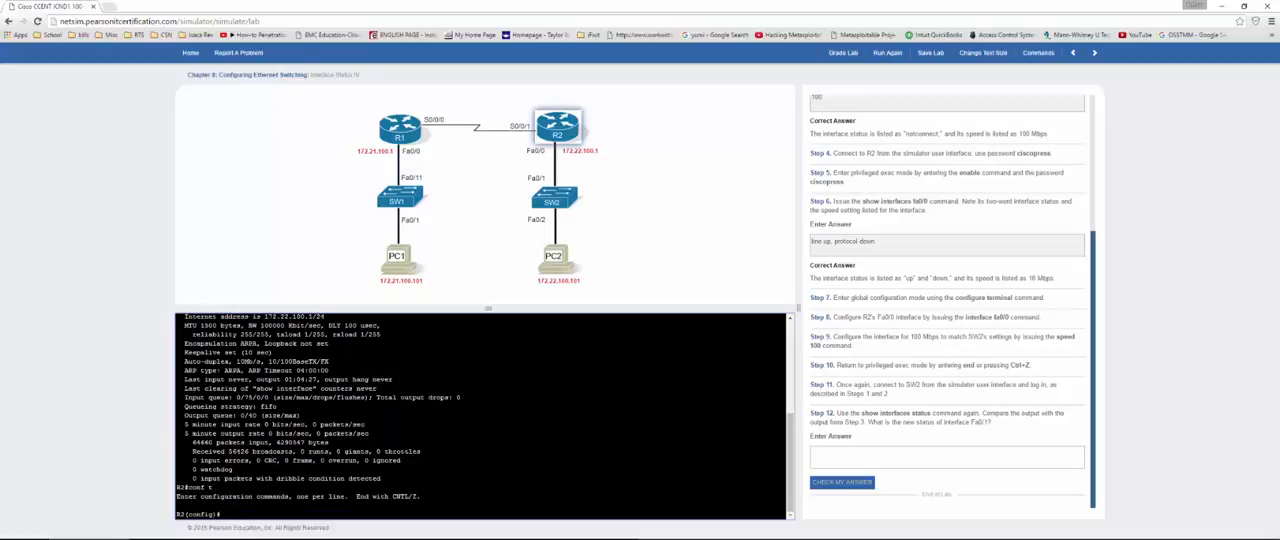
pyautogui.write('int fa0/0')
pyautogui.press('Return')
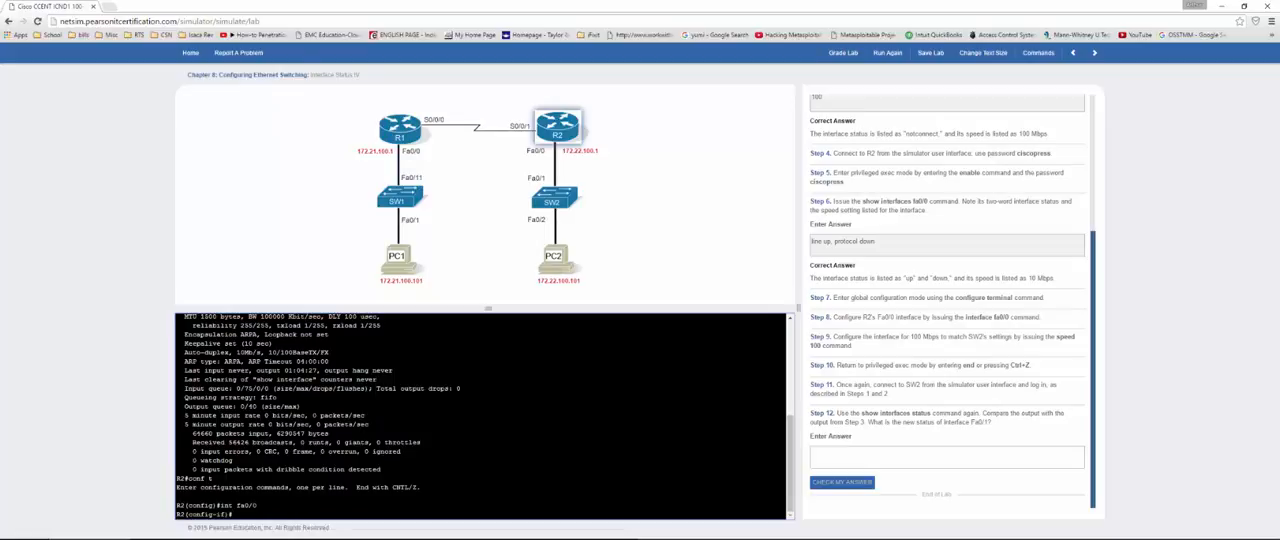
# Step: Set the speed of R2's Fa0/0 interface to 100
pyautogui.write('speed 100')
pyautogui.press('Return')
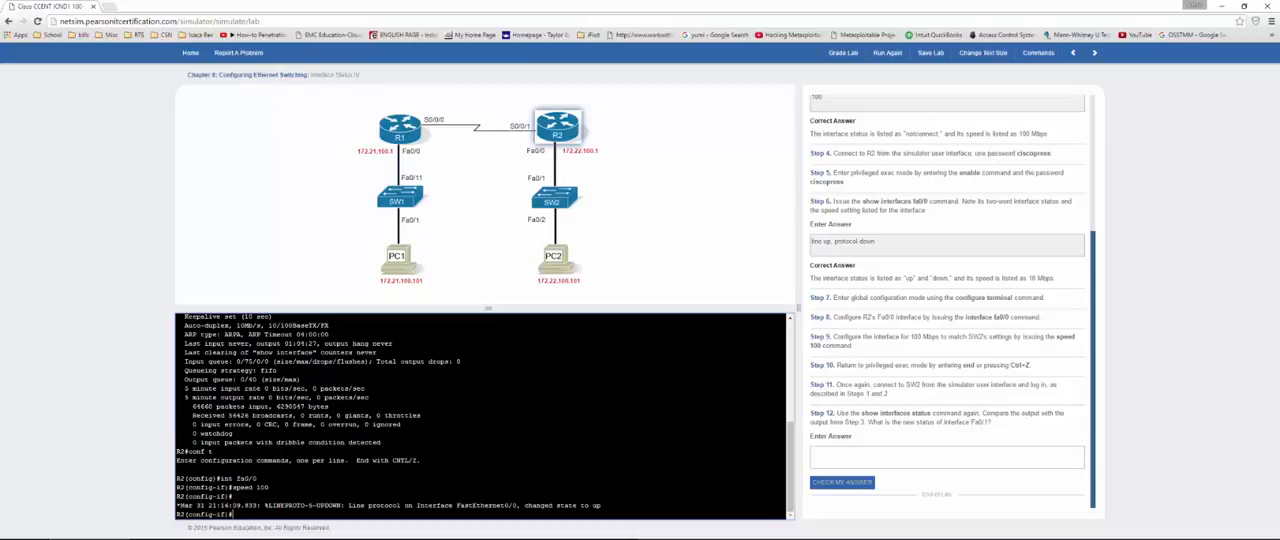
# Step: Run show int status again on SW2 and highlight the Fa0/1 duplex and speed values
pyautogui.click(553, 201)
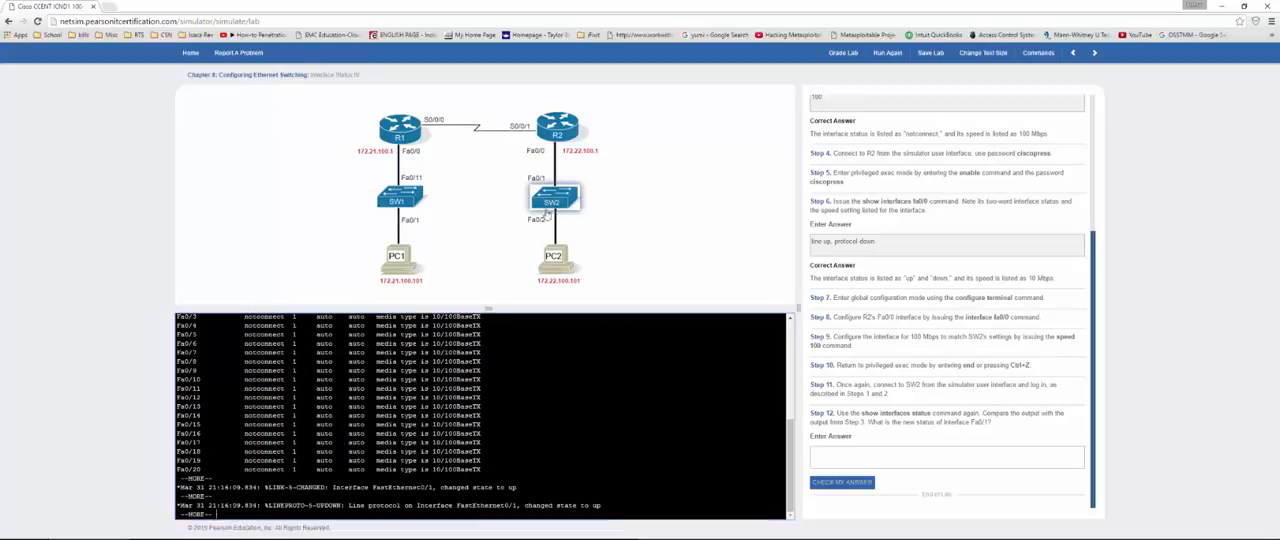
pyautogui.press('Return')
pyautogui.press('Up')
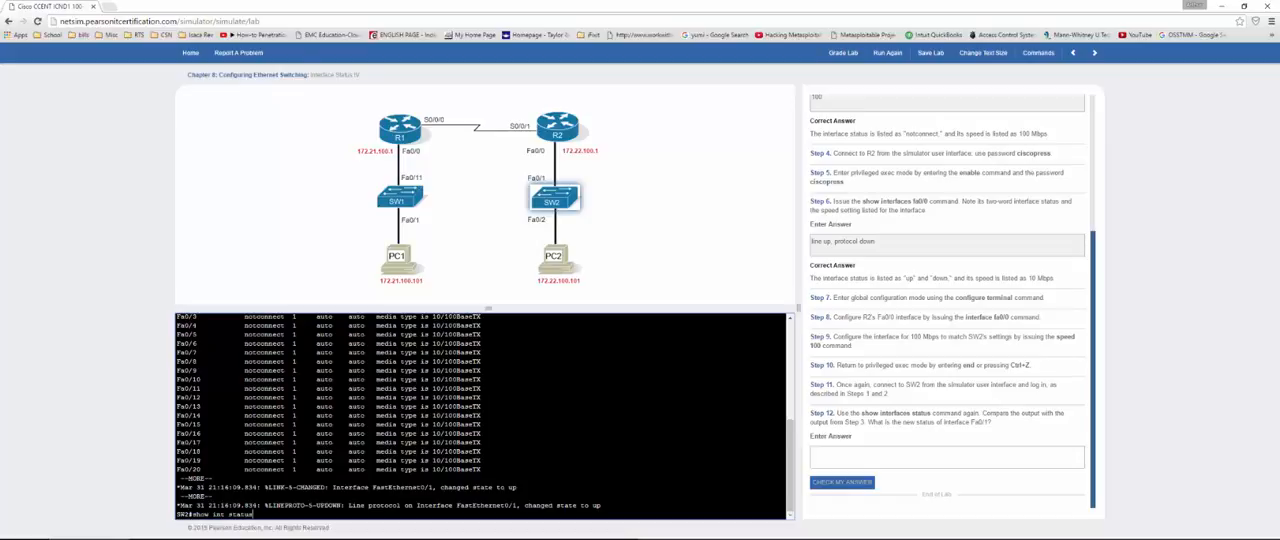
pyautogui.press('Return')
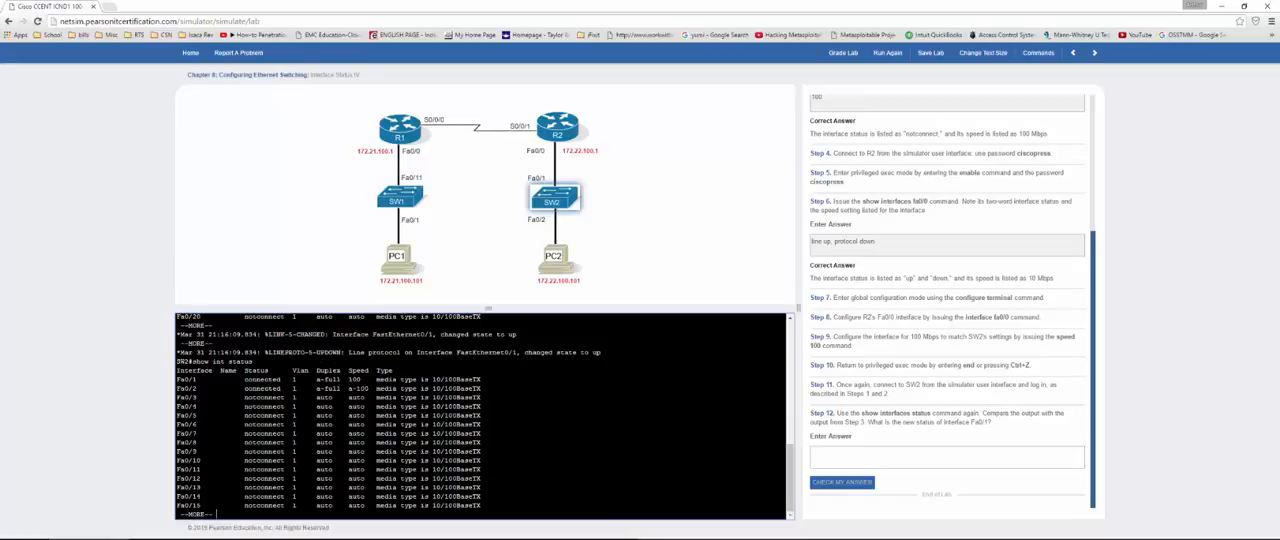
pyautogui.moveTo(253, 388); pyautogui.dragTo(343, 379)
pyautogui.click(369, 388)
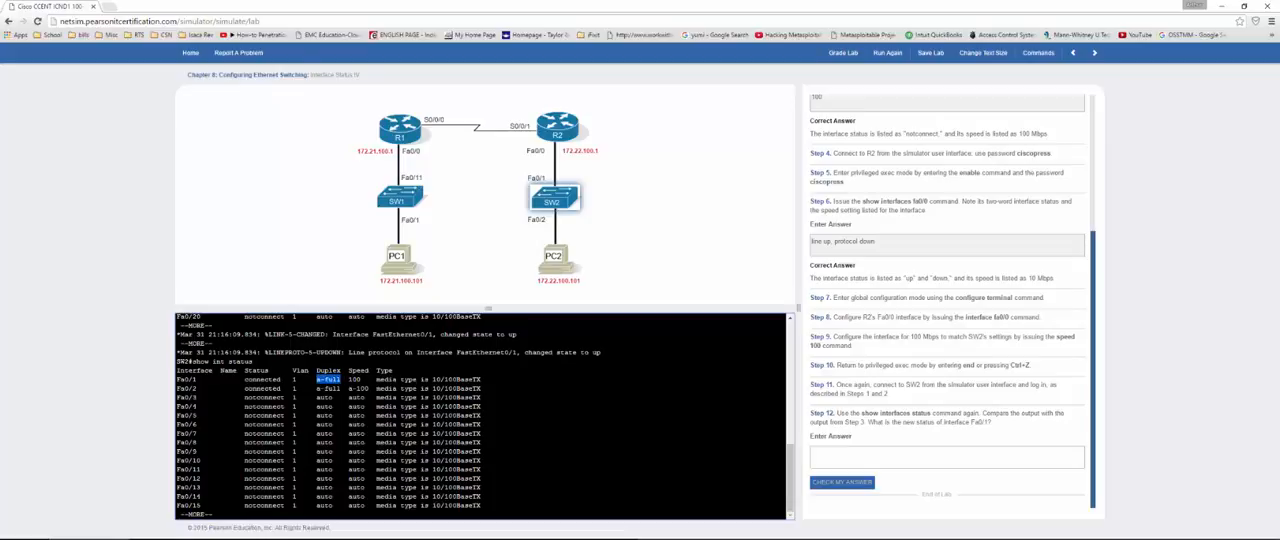
pyautogui.doubleClick(355, 380)
# Step: Enter "connected" as the Step 12 answer and check it
pyautogui.click(863, 458)
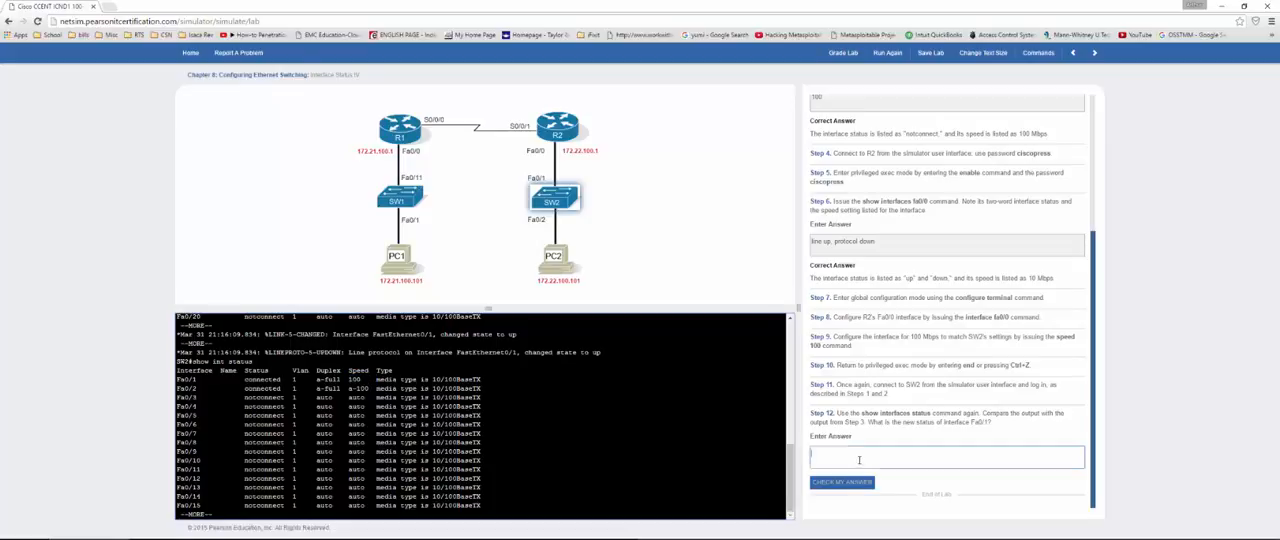
pyautogui.write('connected')
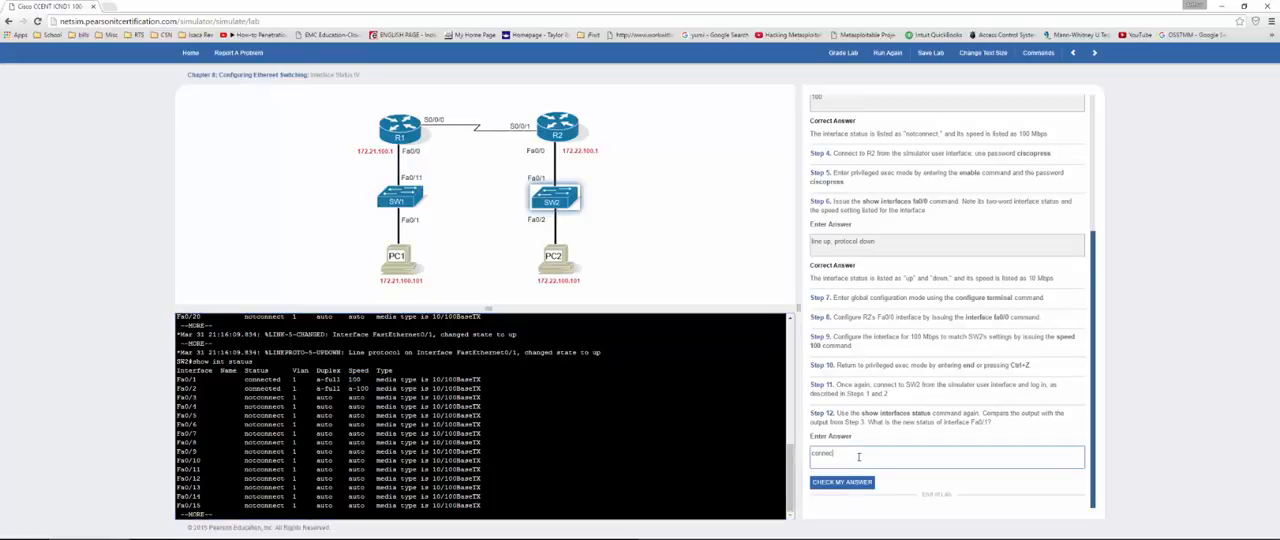
pyautogui.click(841, 482)
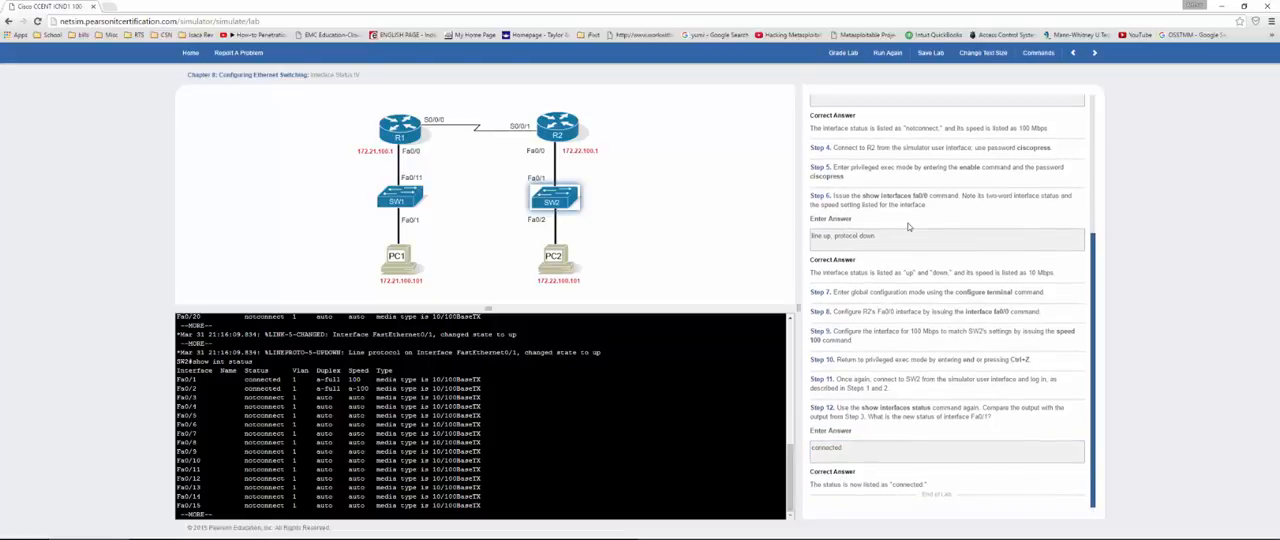
# Step: Grade the Interface Status IV lab, close the results, and continue to the following lab
pyautogui.click(843, 53)
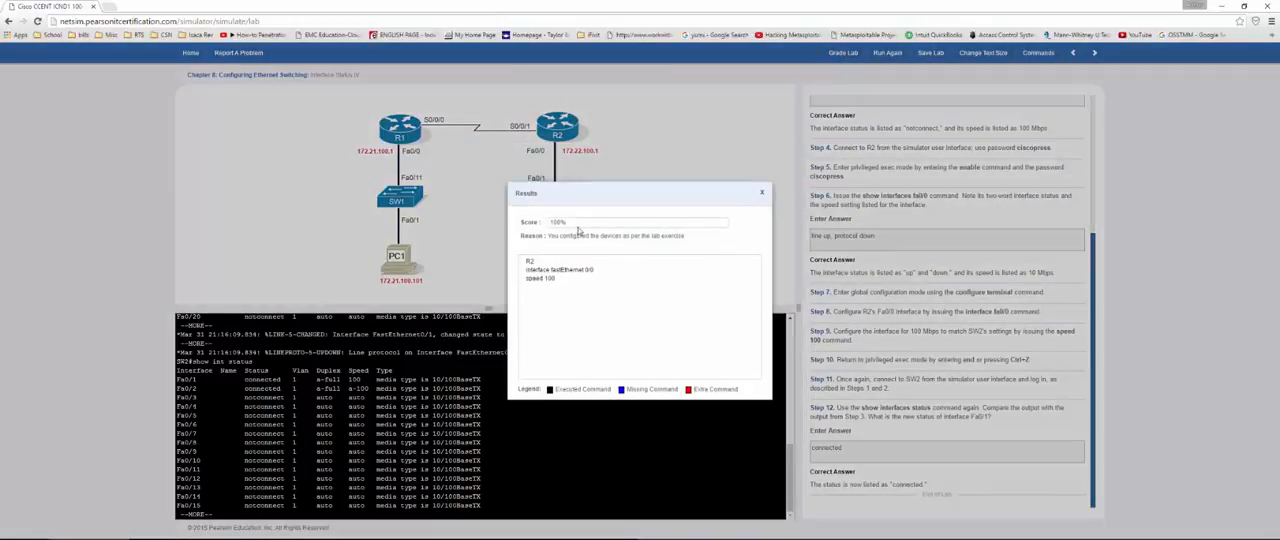
pyautogui.click(762, 193)
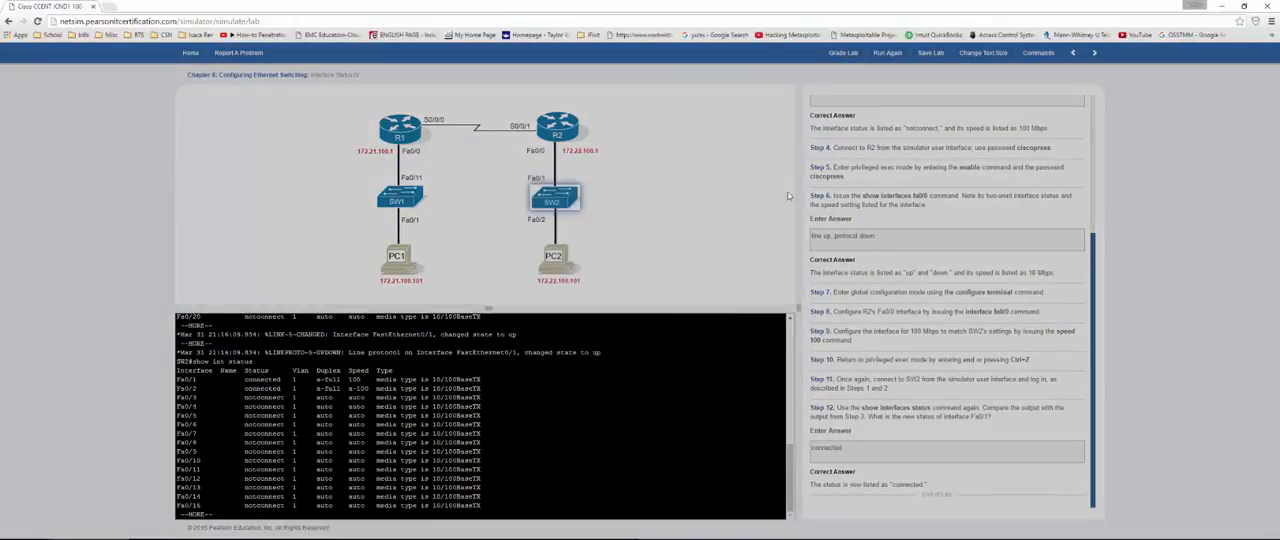
pyautogui.click(1094, 53)
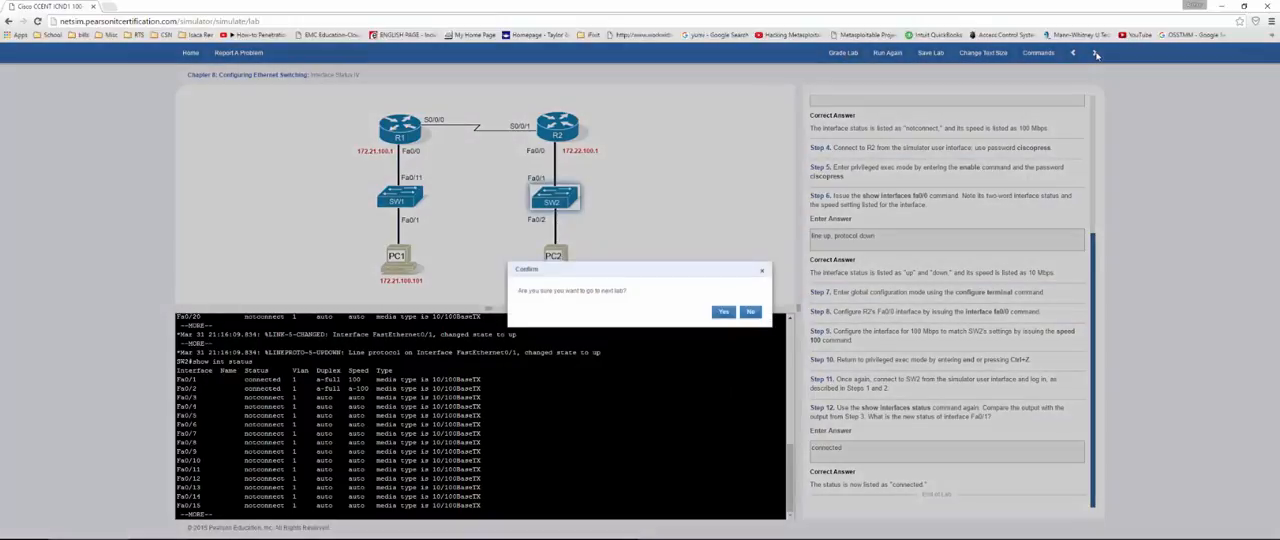
pyautogui.click(723, 312)
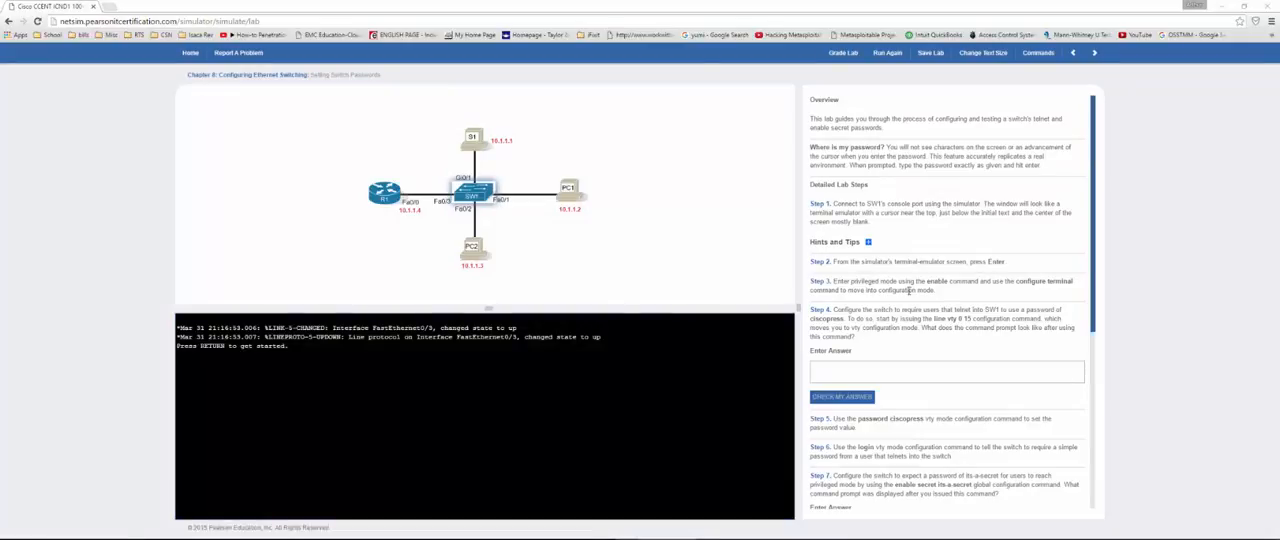
# Step: Start SW1's console session and enter global configuration mode with en and conf t
pyautogui.scroll(-1, 909, 290)
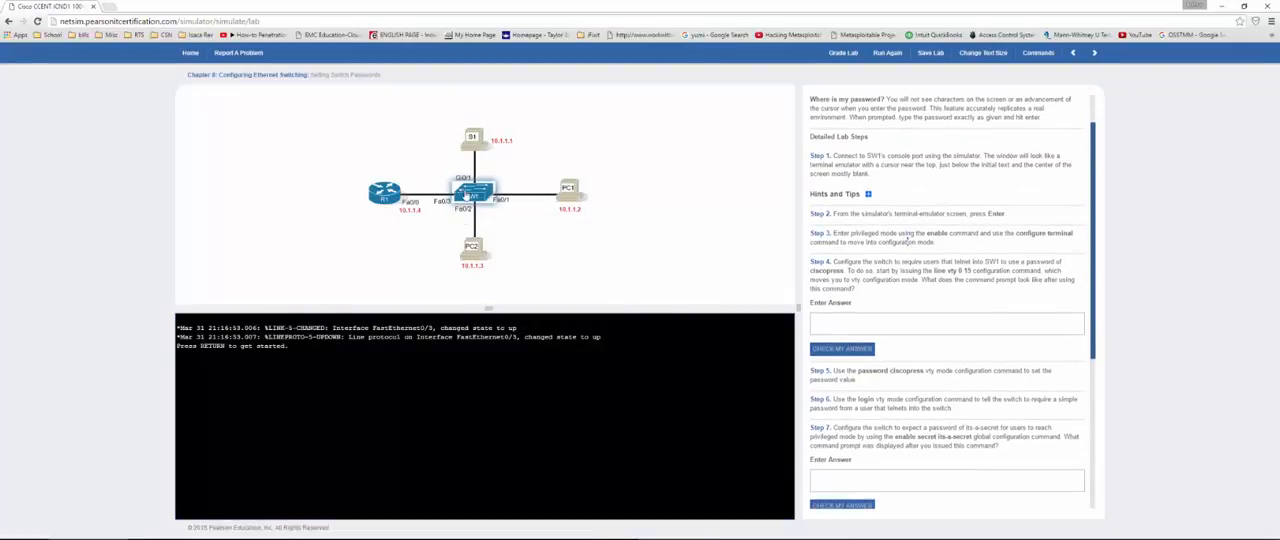
pyautogui.press('Return')
pyautogui.press('Return')
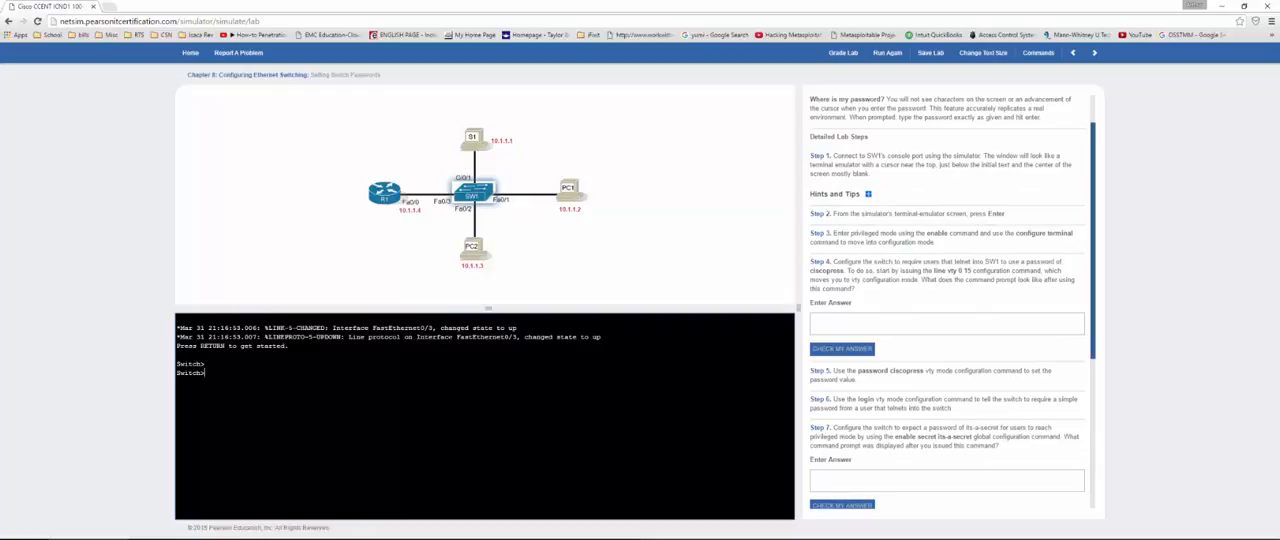
pyautogui.press('Return')
pyautogui.write('conf t')
pyautogui.press('Return')
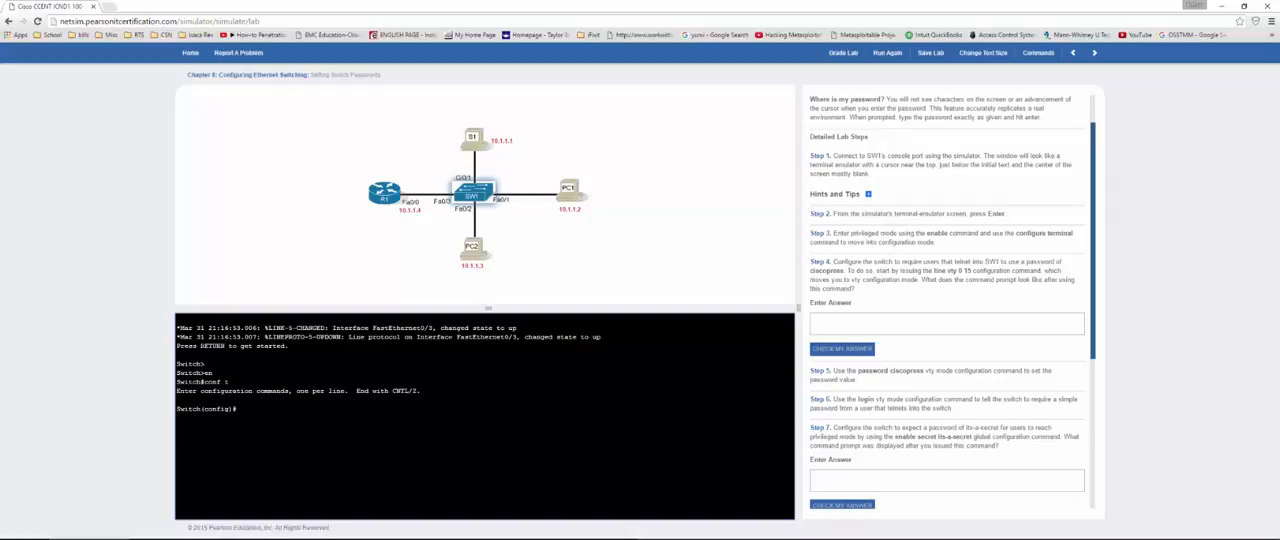
# Step: Enter vty line configuration mode on SW1 with line vty 0 15
pyautogui.write('line vty 0 15')
pyautogui.press('Return')
# Step: Copy the Switch(config-line)# prompt into the Step 4 answer and check it
pyautogui.moveTo(257, 417); pyautogui.dragTo(176, 417)
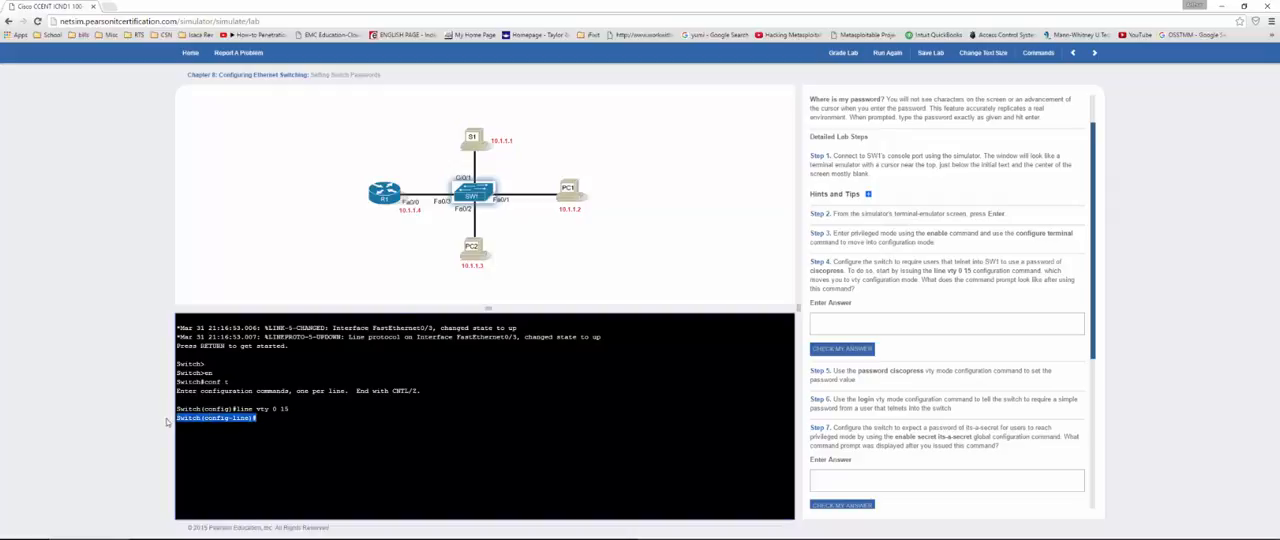
pyautogui.hotkey('ctrl', 'c')
pyautogui.click(850, 323)
pyautogui.hotkey('ctrl', 'v')
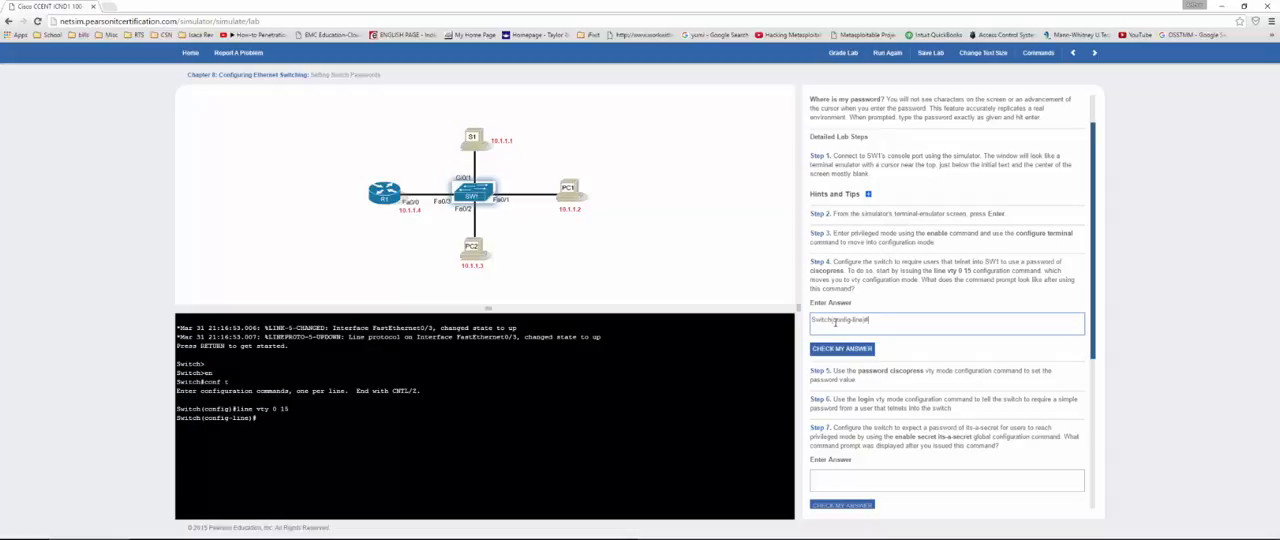
pyautogui.click(842, 349)
pyautogui.scroll(-3, 826, 291)
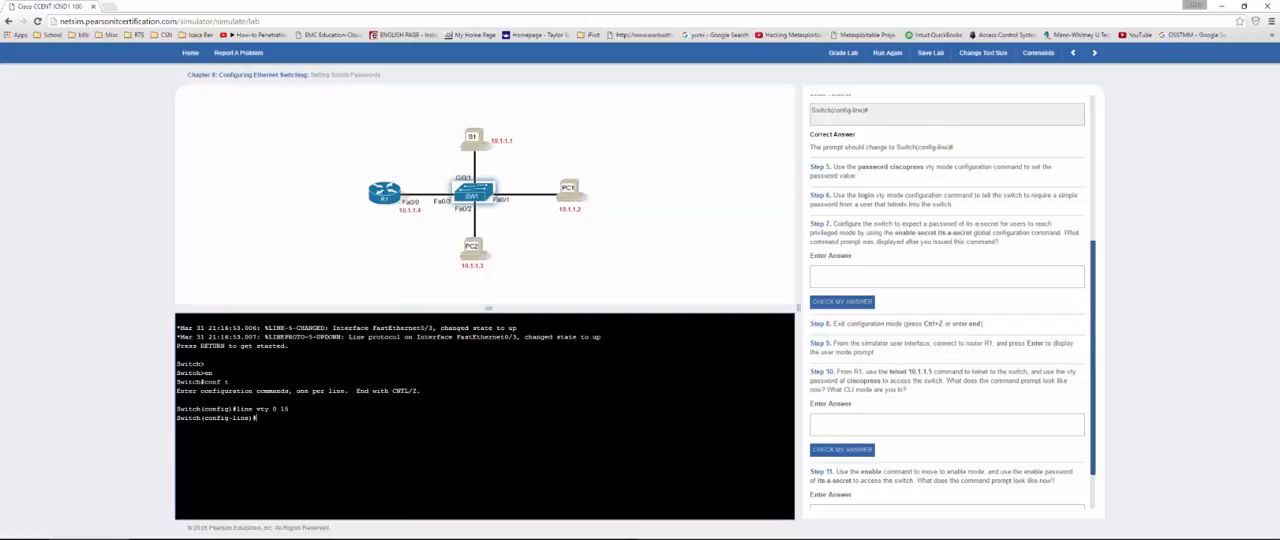
# Step: Set the vty line password given in Step 5 and require it with the login command
pyautogui.write('password ciscopress')
pyautogui.press('Return')
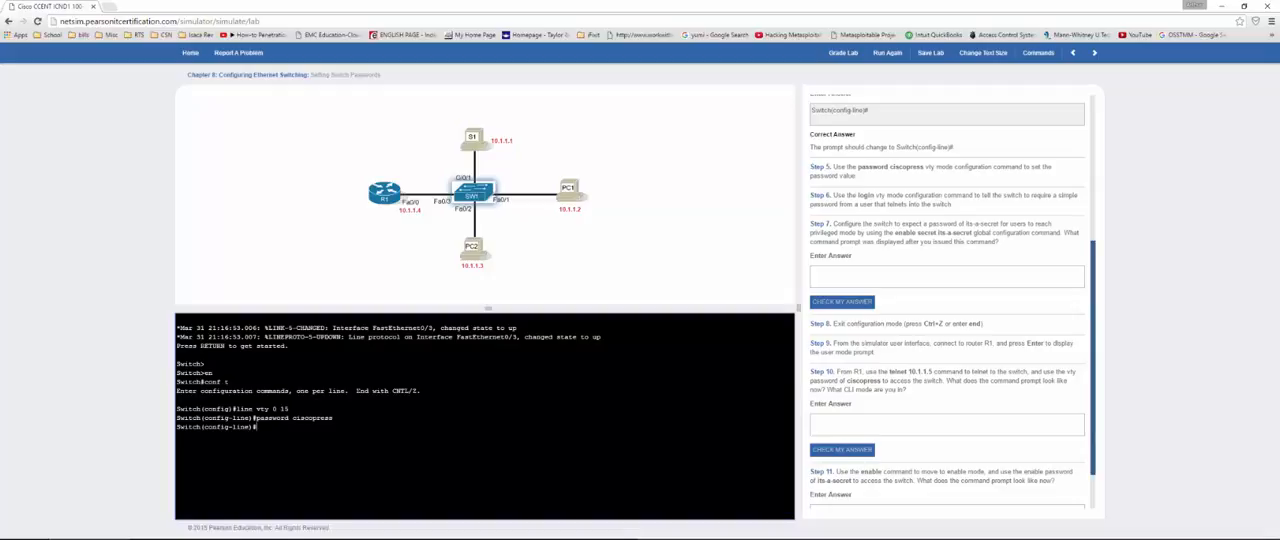
pyautogui.write('login')
pyautogui.press('Return')
# Step: Set SW1's enable secret to the password given in Step 7
pyautogui.write('enable')
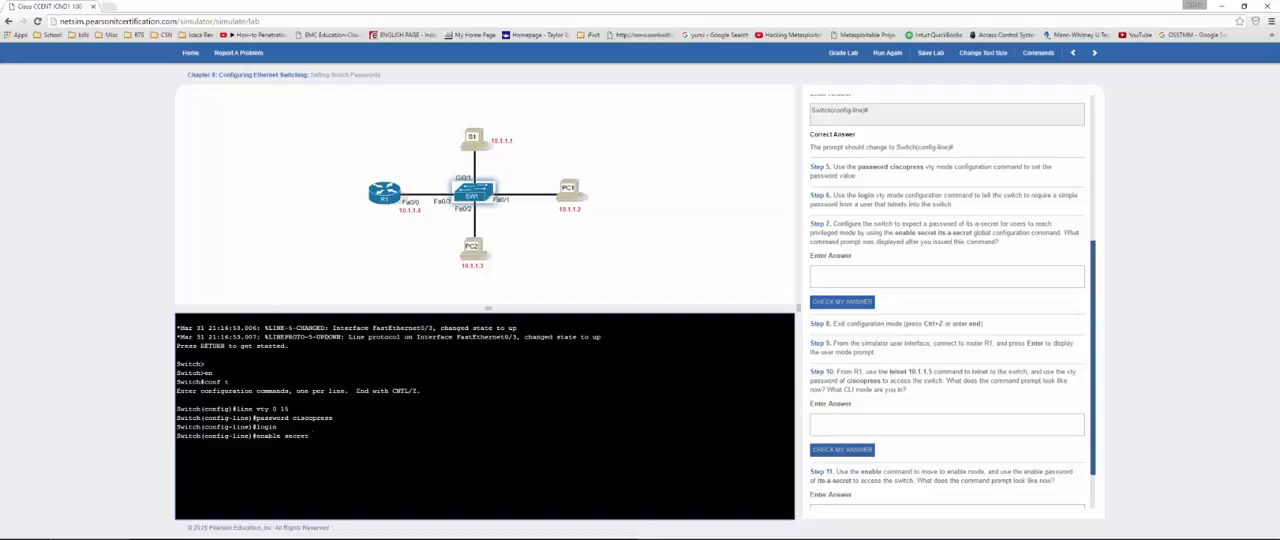
pyautogui.write('secret its-a-secret')
pyautogui.press('Return')
# Step: Copy the Switch(config)# prompt into the Step 7 answer and check it
pyautogui.moveTo(362, 436); pyautogui.dragTo(258, 436)
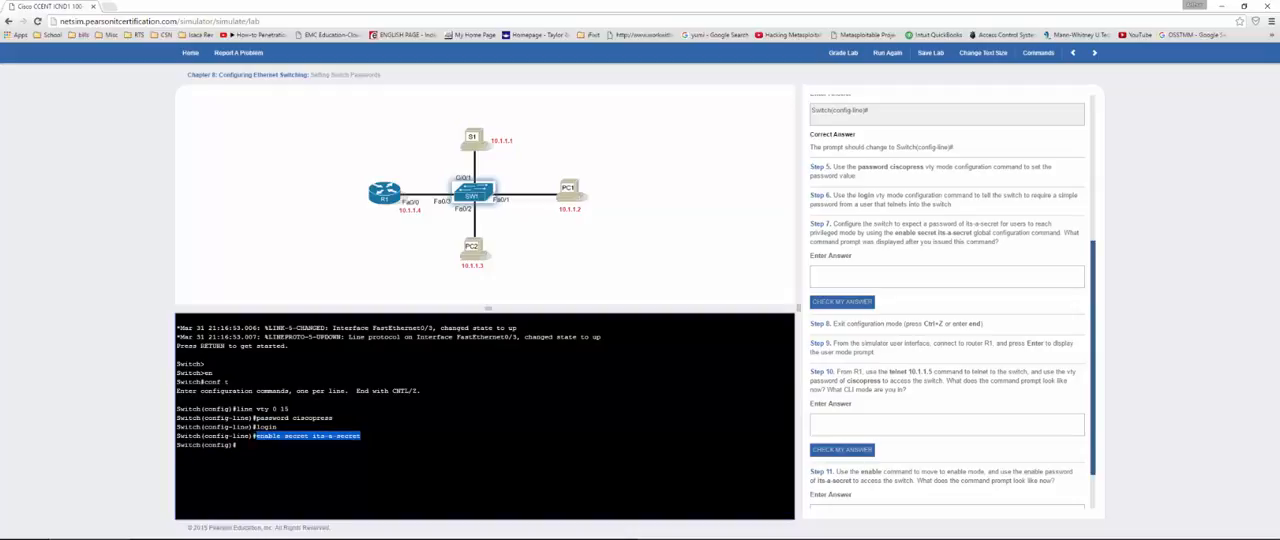
pyautogui.doubleClick(247, 436)
pyautogui.click(239, 445)
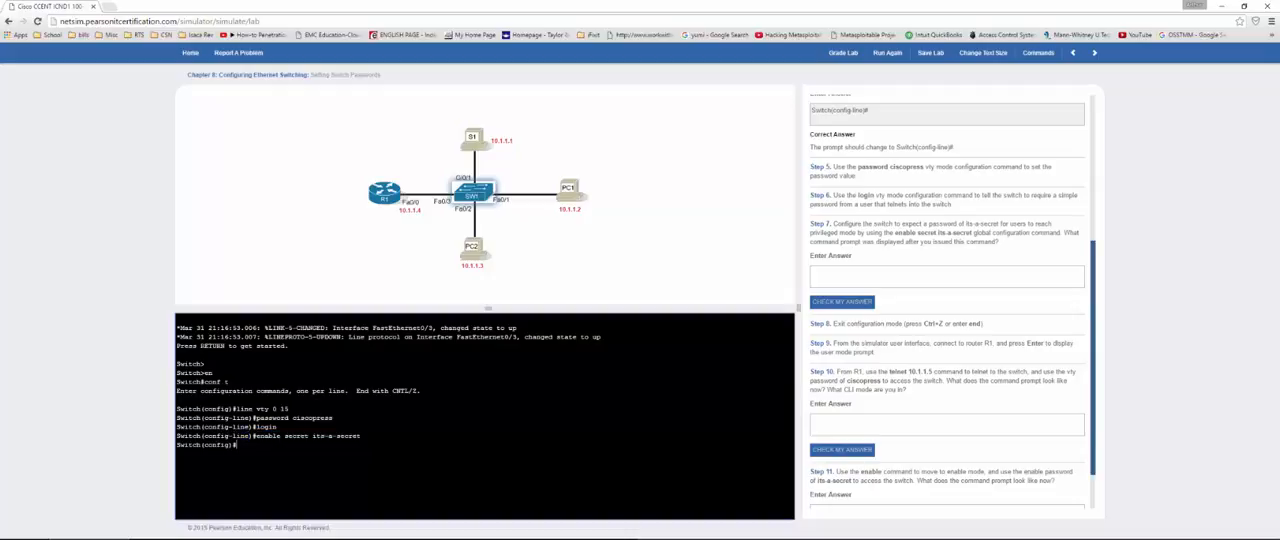
pyautogui.moveTo(238, 445); pyautogui.dragTo(361, 437)
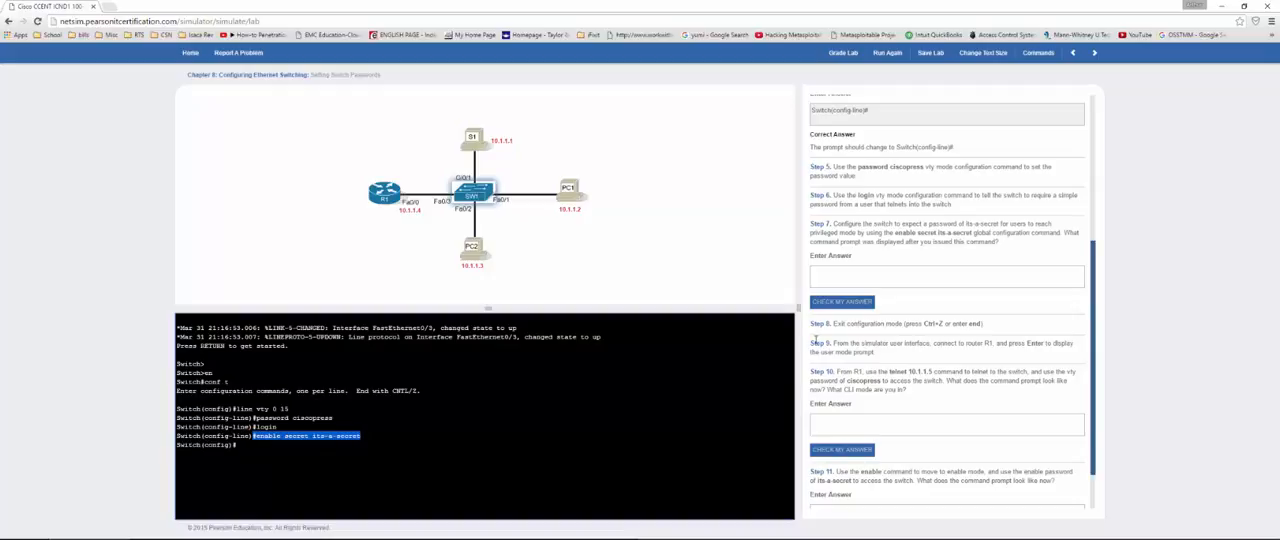
pyautogui.click(278, 427)
pyautogui.moveTo(237, 445); pyautogui.dragTo(163, 448)
pyautogui.click(849, 273)
pyautogui.hotkey('ctrl', 'v')
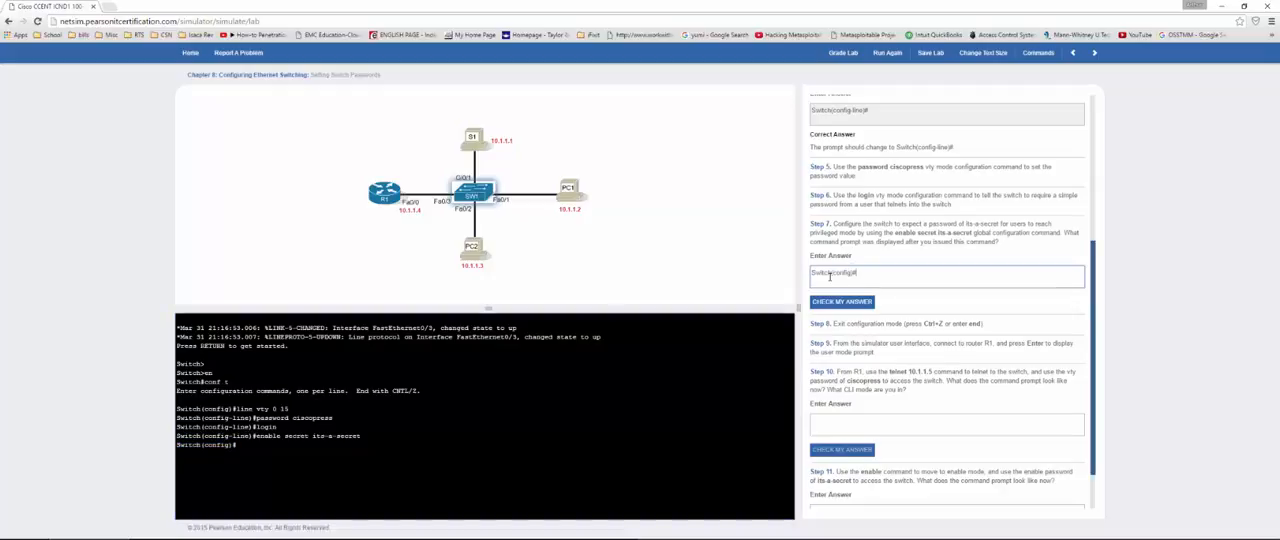
pyautogui.click(860, 302)
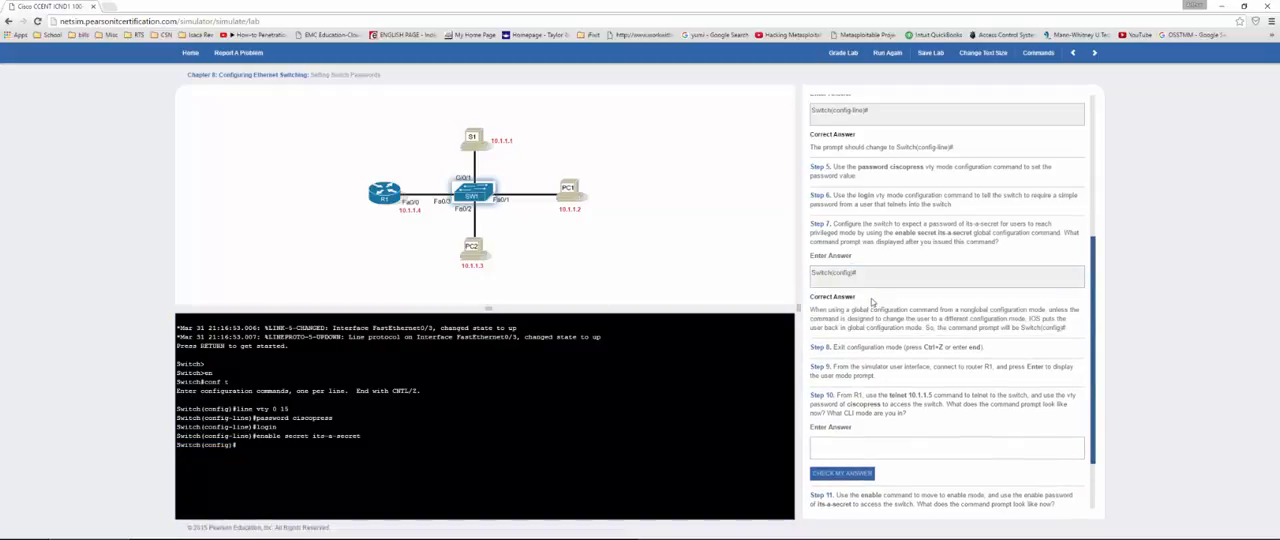
# Step: Connect to router R1 and enter privileged mode with en
pyautogui.scroll(-1, 854, 256)
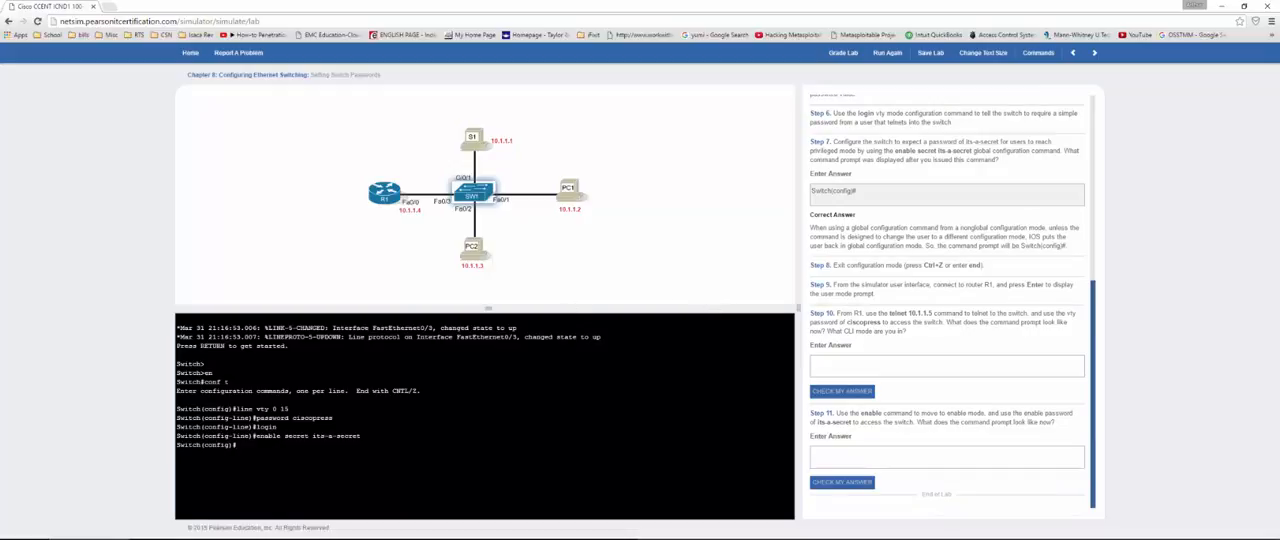
pyautogui.click(380, 200)
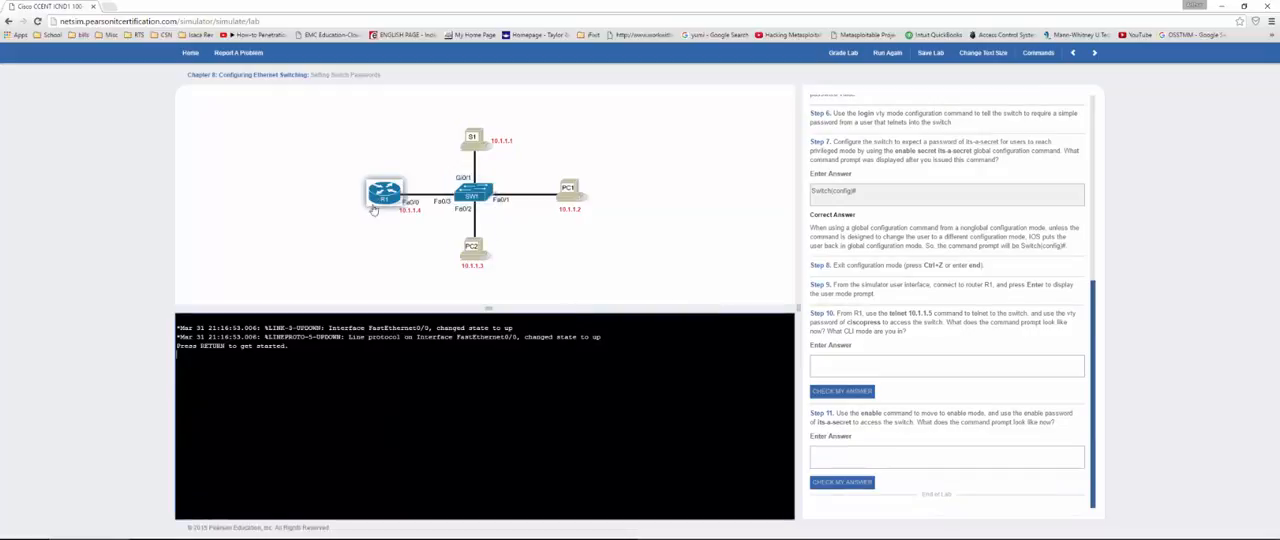
pyautogui.press('Return')
pyautogui.write('en')
pyautogui.press('Return')
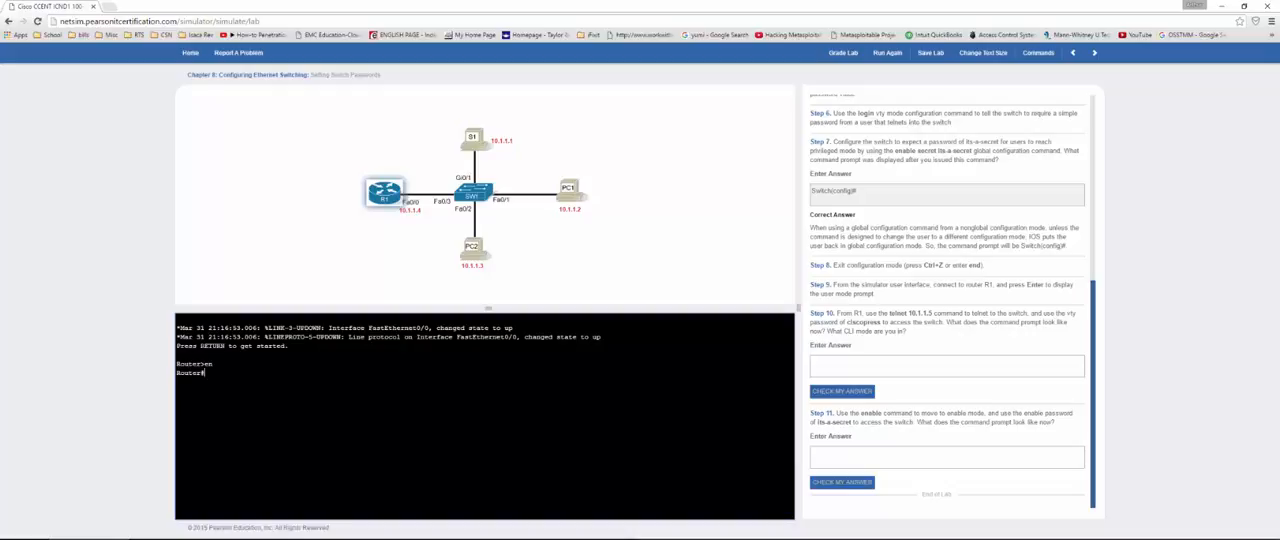
# Step: Telnet from R1 to the switch at 10.1.1.5
pyautogui.write('telnet 10.1.1.5')
pyautogui.press('Return')
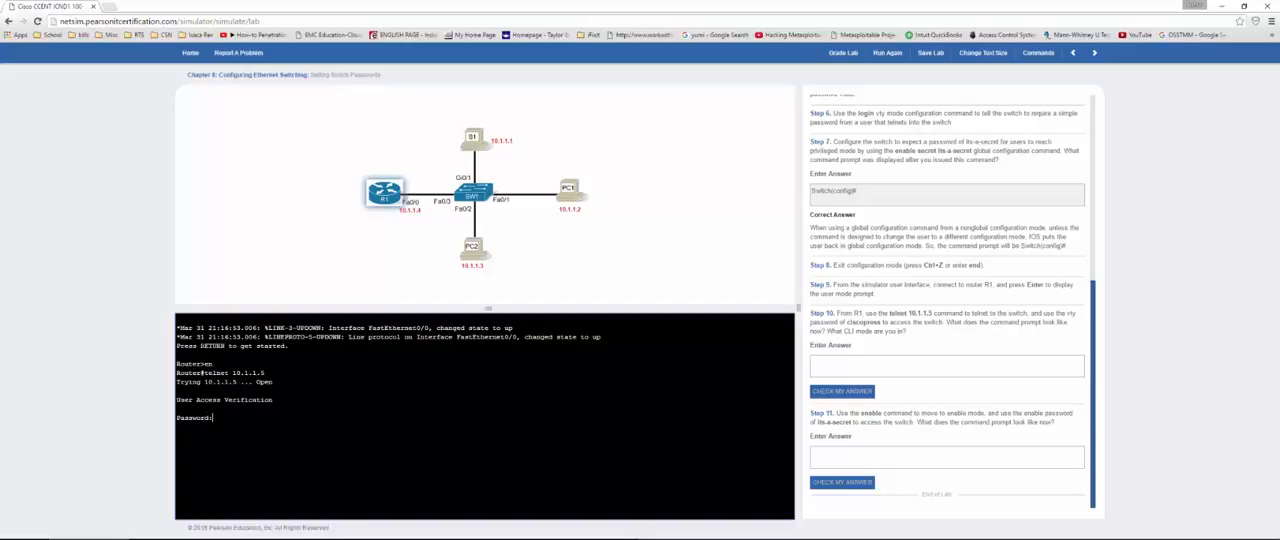
# Step: Log in to the switch with the vty password and enter enable mode using the enable secret password
pyautogui.press('Return')
pyautogui.write('en')
pyautogui.press('Return')
pyautogui.press('Return')
# Step: Copy the Switch# prompt into the Step 10 answer and check it
pyautogui.moveTo(206, 445); pyautogui.dragTo(175, 446)
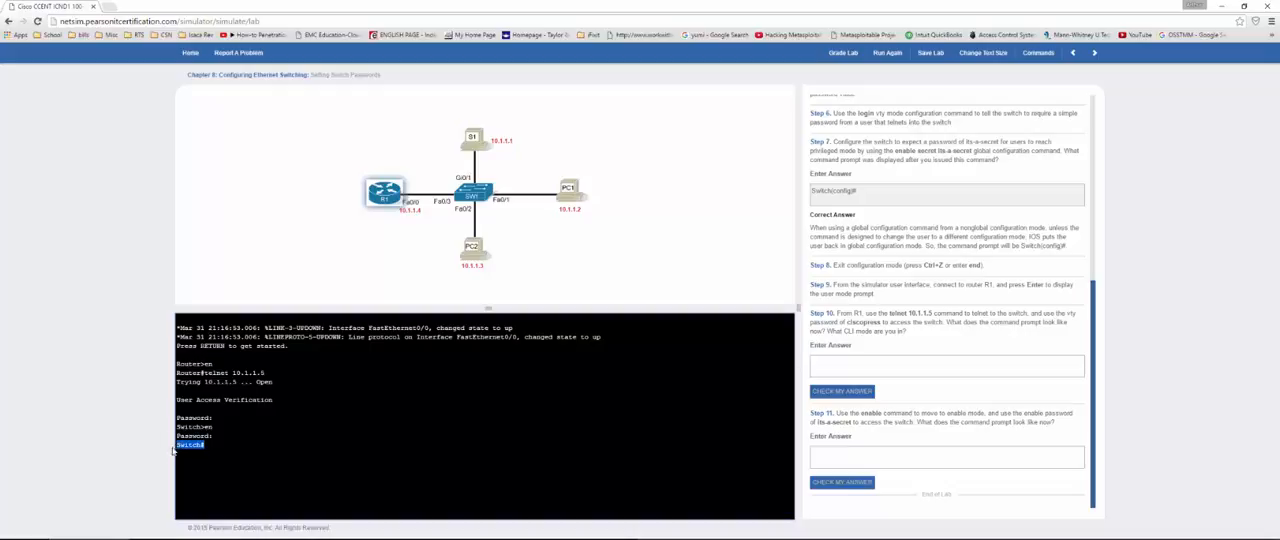
pyautogui.click(850, 366)
pyautogui.hotkey('ctrl', 'v')
pyautogui.click(846, 392)
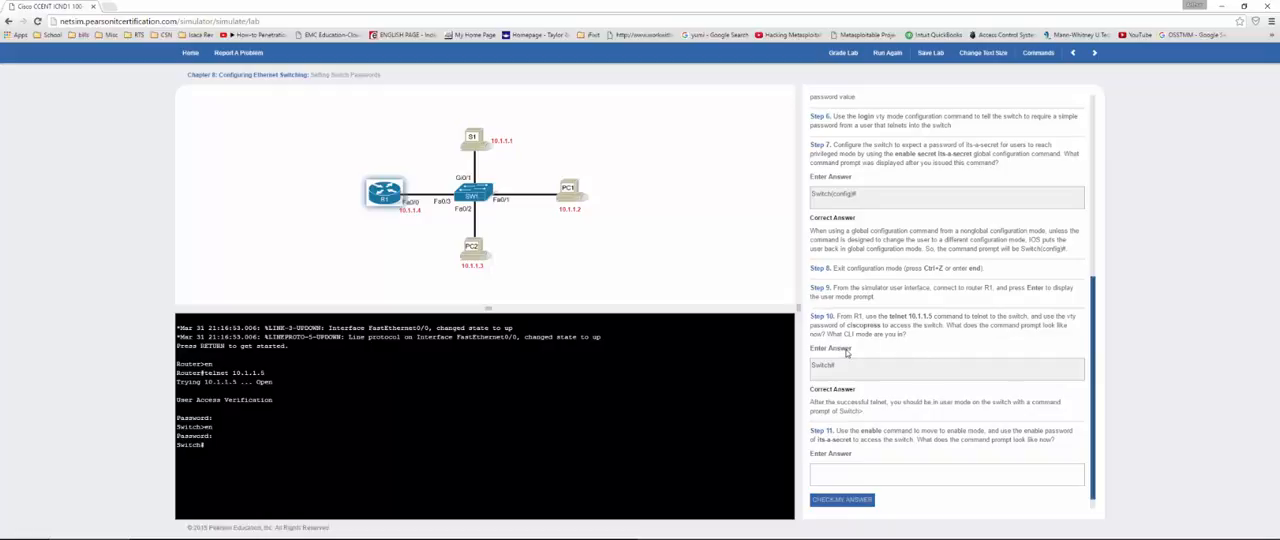
# Step: Enter "Switch#" as the Step 11 answer and check it
pyautogui.scroll(-1, 845, 357)
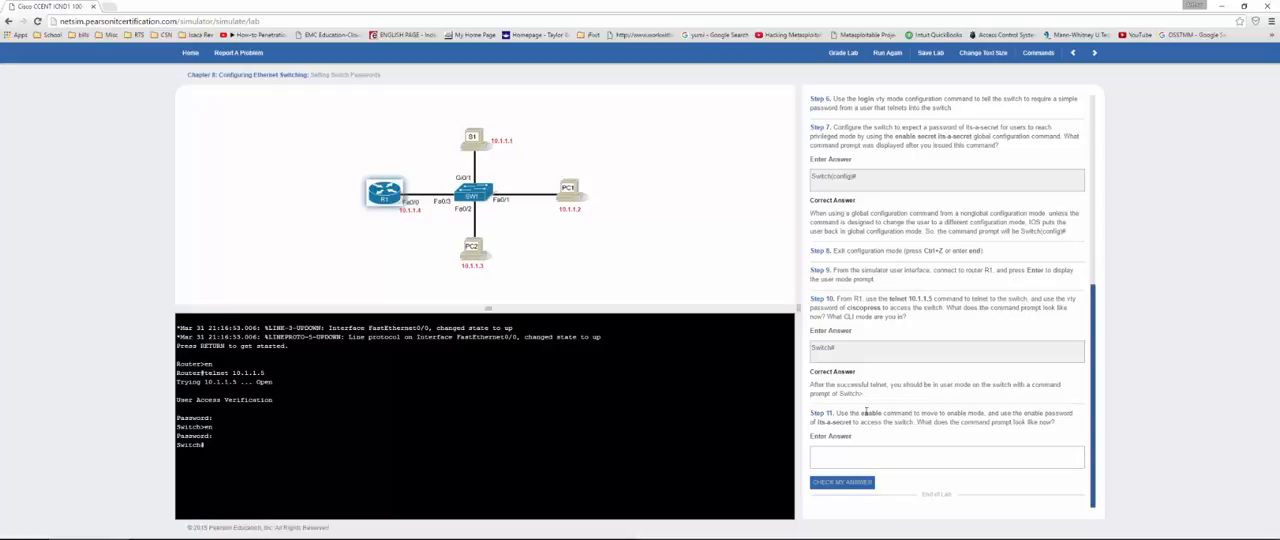
pyautogui.click(831, 458)
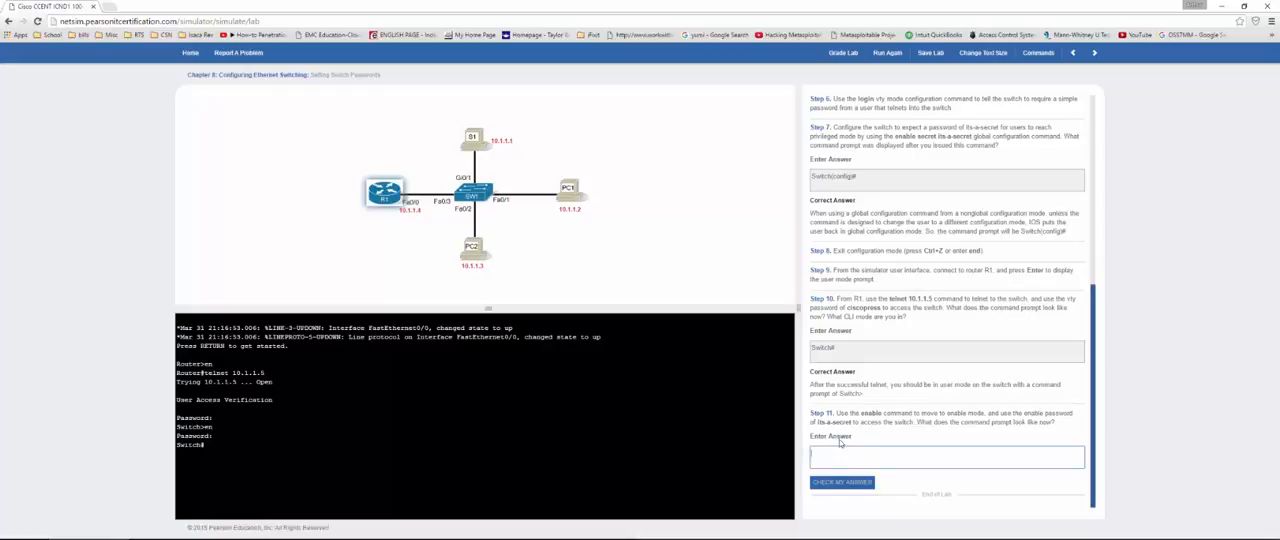
pyautogui.write('Switch#')
pyautogui.click(842, 483)
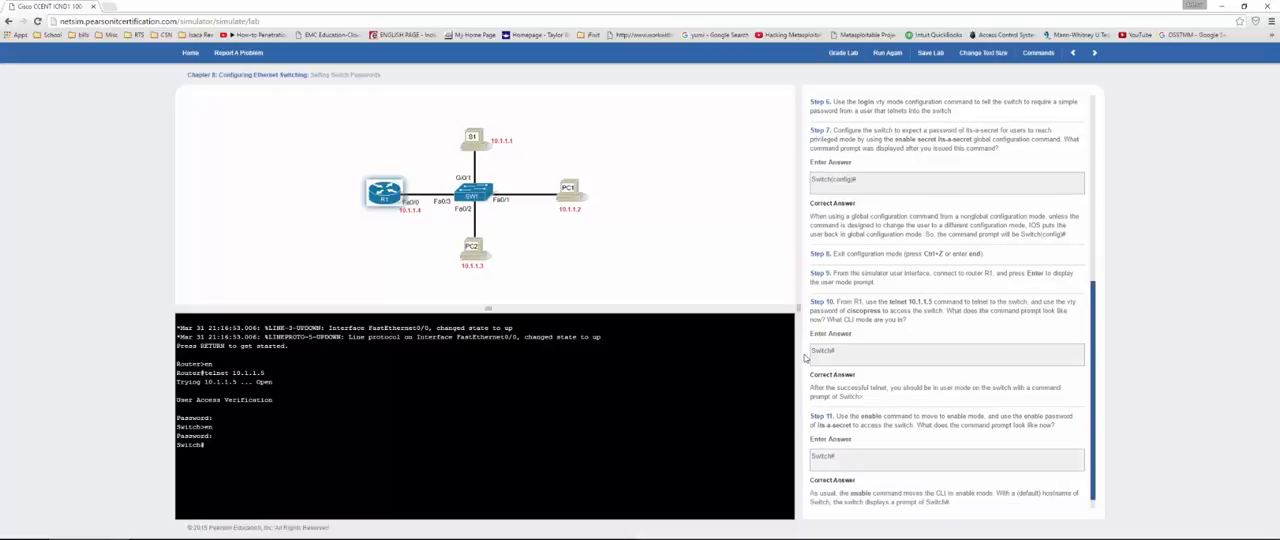
pyautogui.click(850, 362)
pyautogui.scroll(-1, 815, 350)
pyautogui.scroll(3, 813, 294)
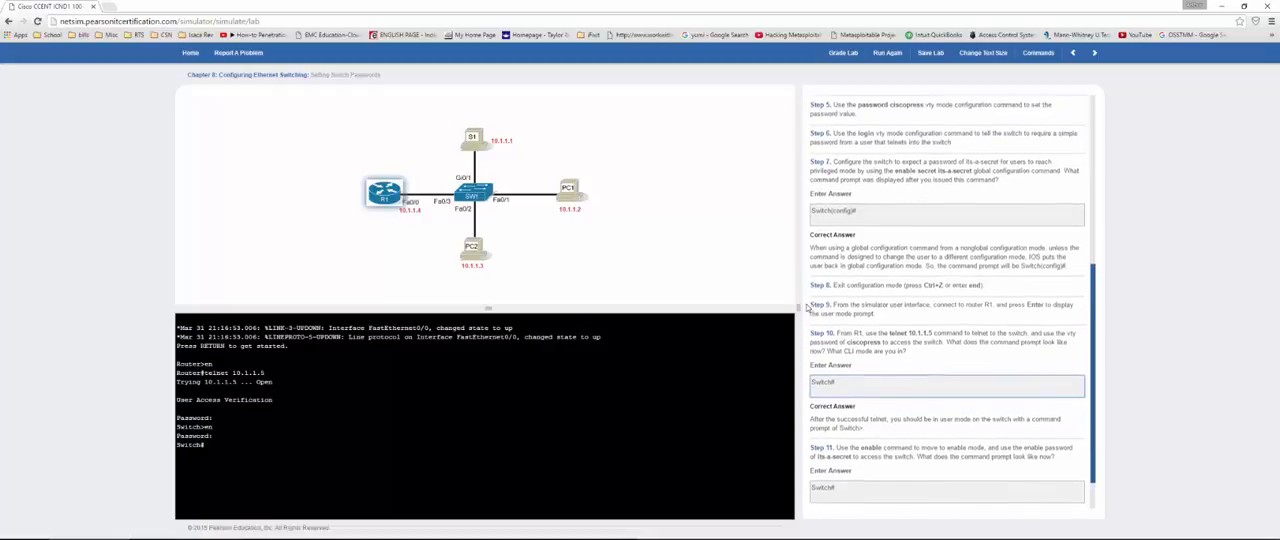
pyautogui.scroll(2, 860, 118)
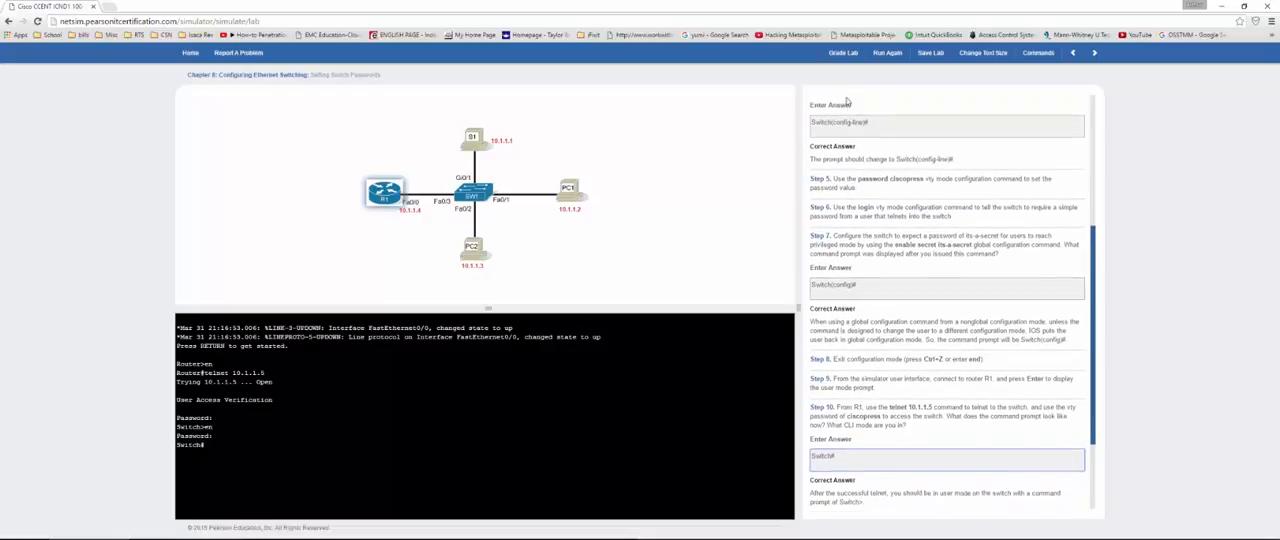
# Step: Grade the Setting Switch Passwords lab, dismiss the results and go on to the next lab
pyautogui.click(843, 53)
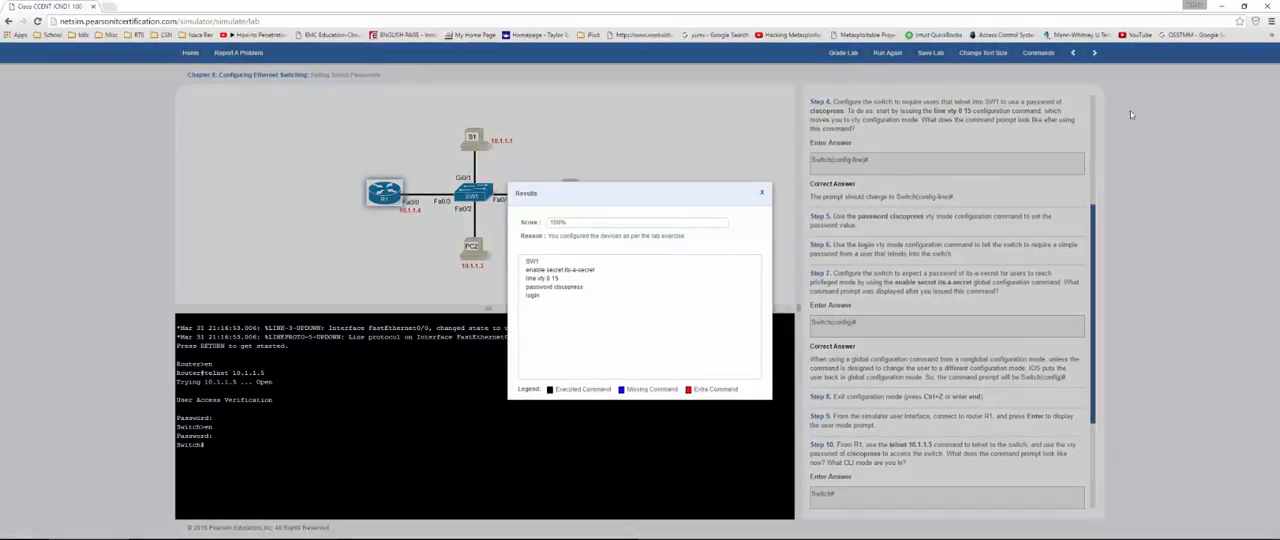
pyautogui.click(765, 194)
pyautogui.click(1095, 53)
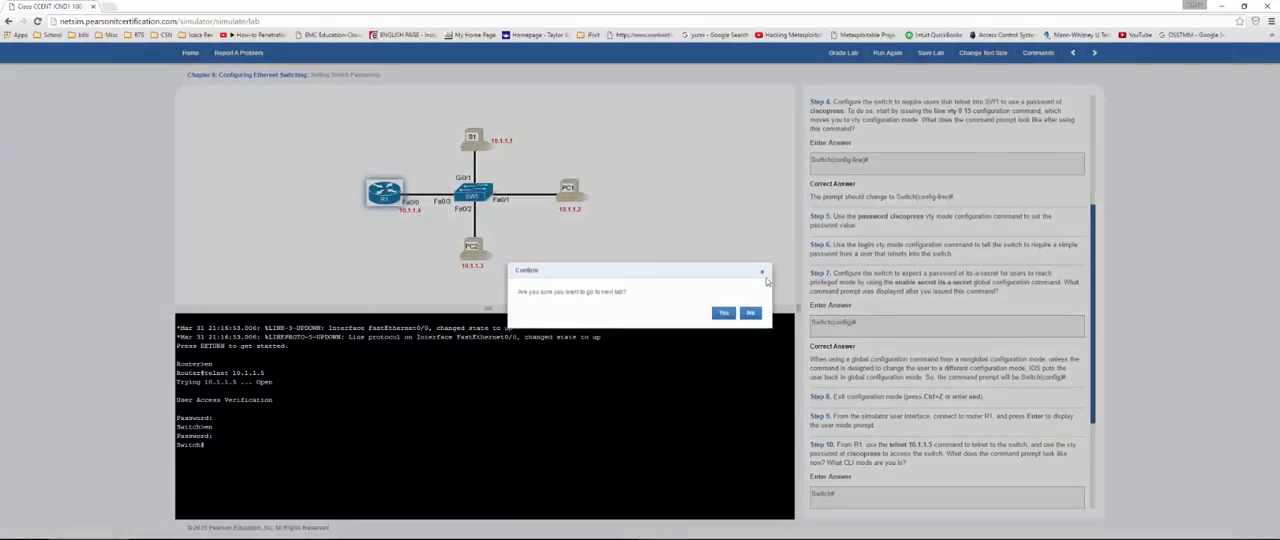
pyautogui.click(720, 309)
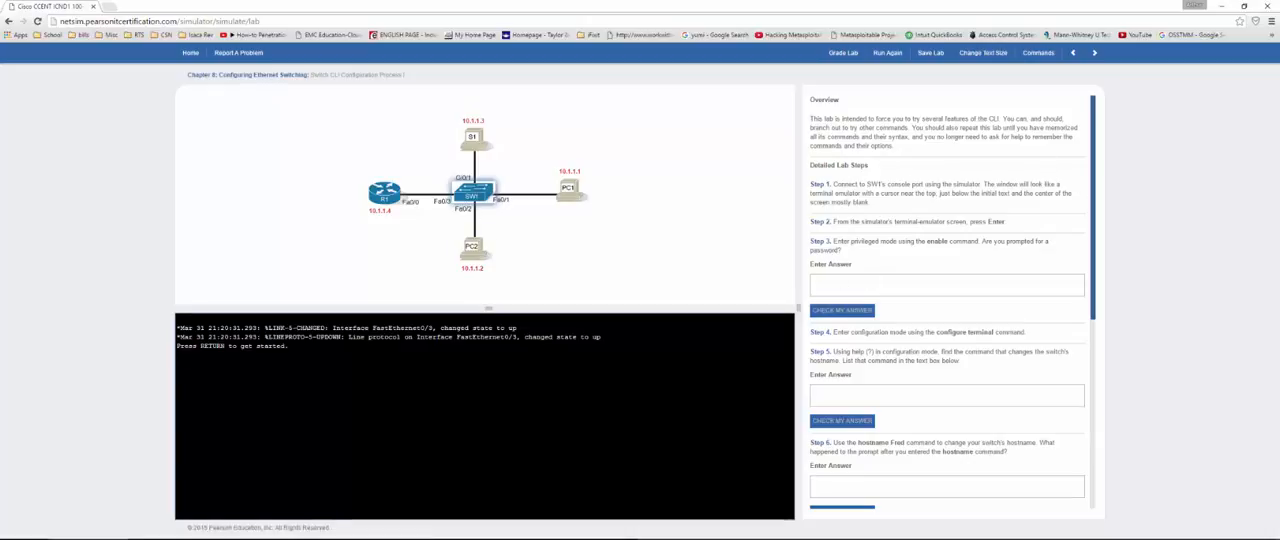
# Step: Enter enable mode on SW1 and give "no" as the Step 3 answer
pyautogui.press('Return')
pyautogui.press('Return')
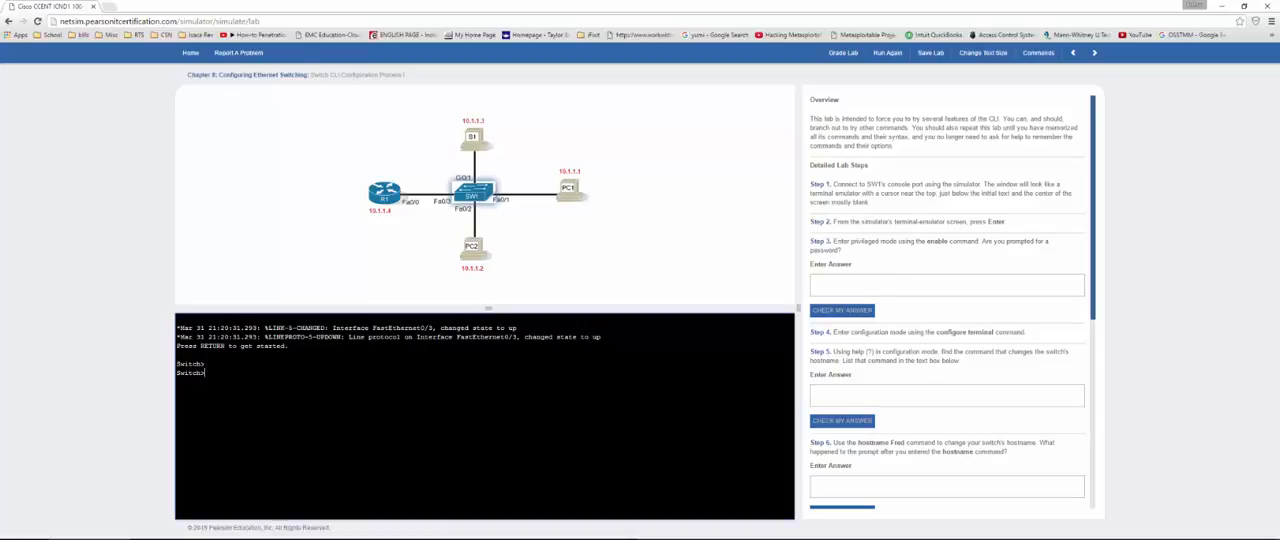
pyautogui.write('en')
pyautogui.press('Return')
pyautogui.click(814, 285)
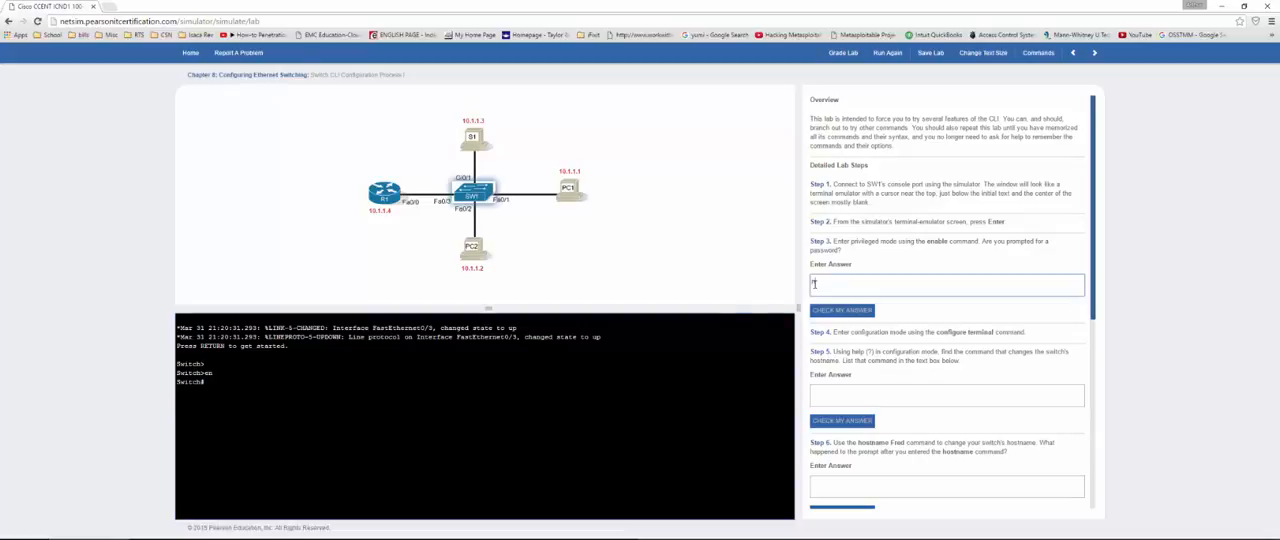
pyautogui.write('no')
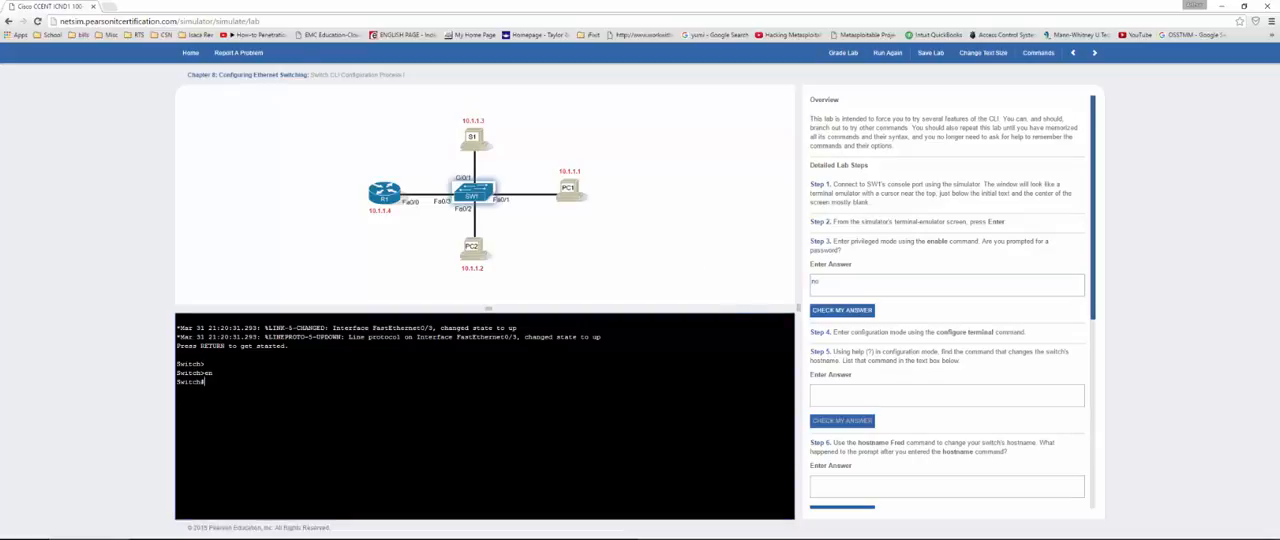
pyautogui.write('conf')
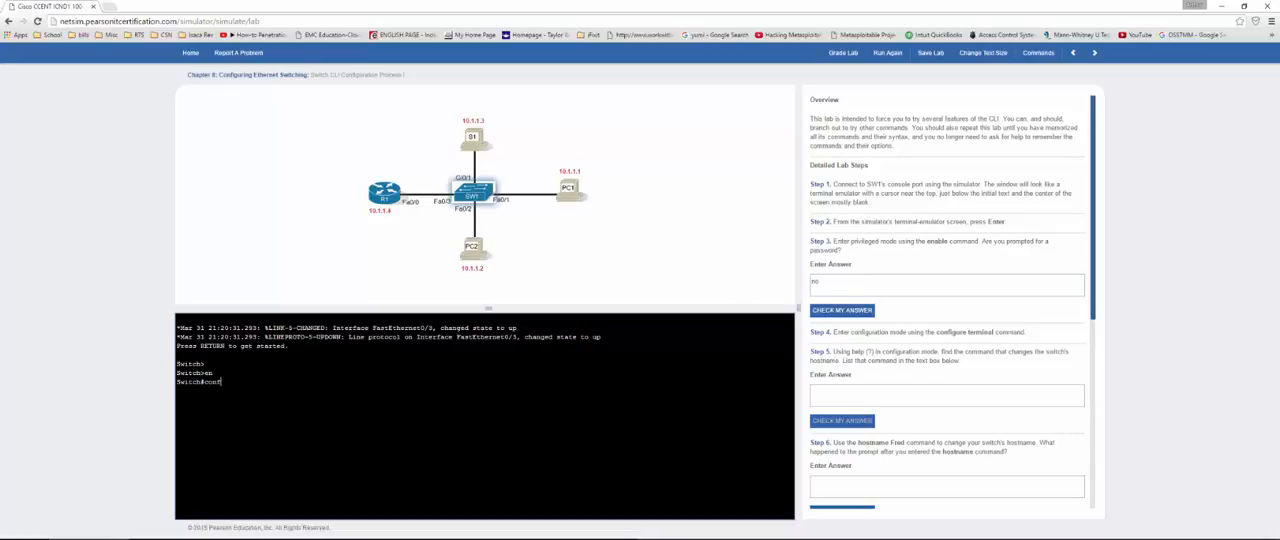
pyautogui.write(' t')
# Step: Enter global configuration mode on the switch and list its available commands with the ? help
pyautogui.press('Return')
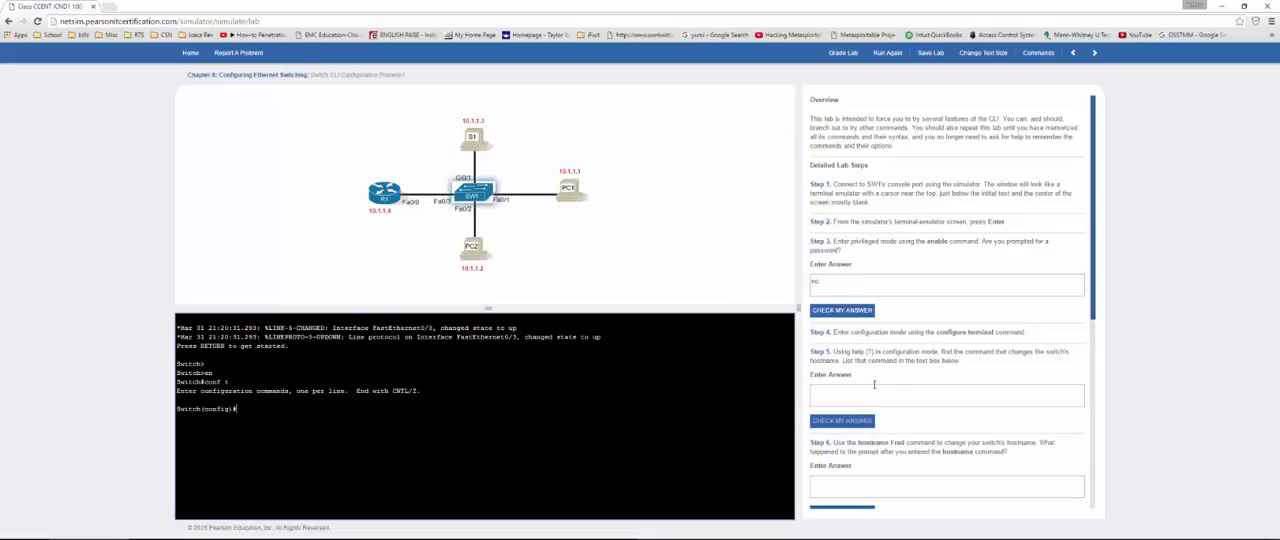
pyautogui.write('?')
pyautogui.press('Return')
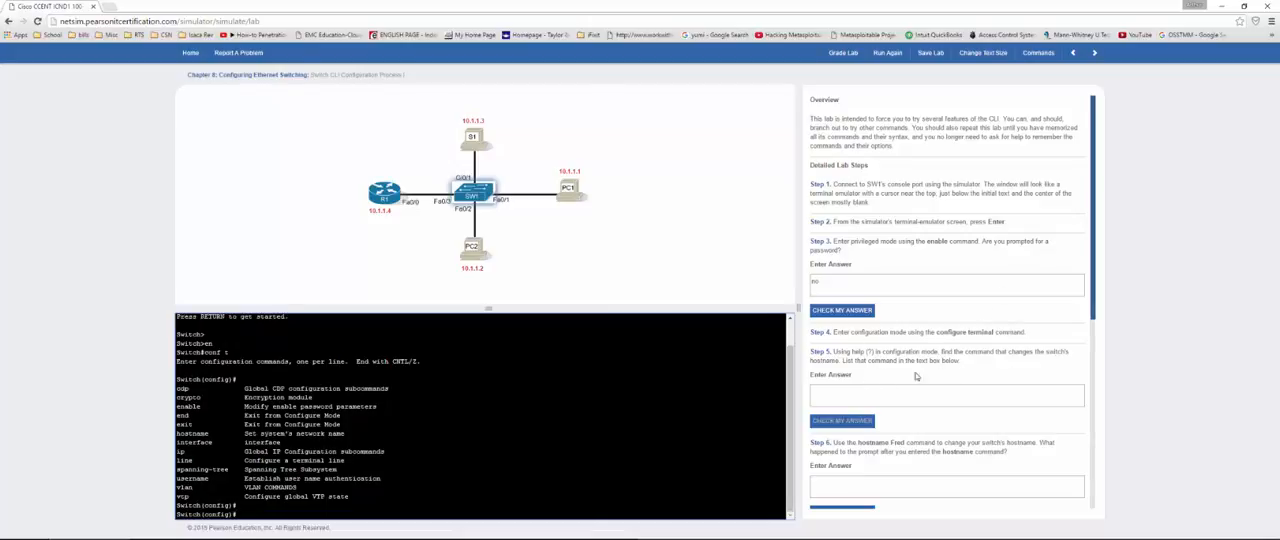
# Step: Enter "hostname" as the Step 5 answer and check the Step 3 and Step 5 answers
pyautogui.click(845, 388)
pyautogui.write('ho')
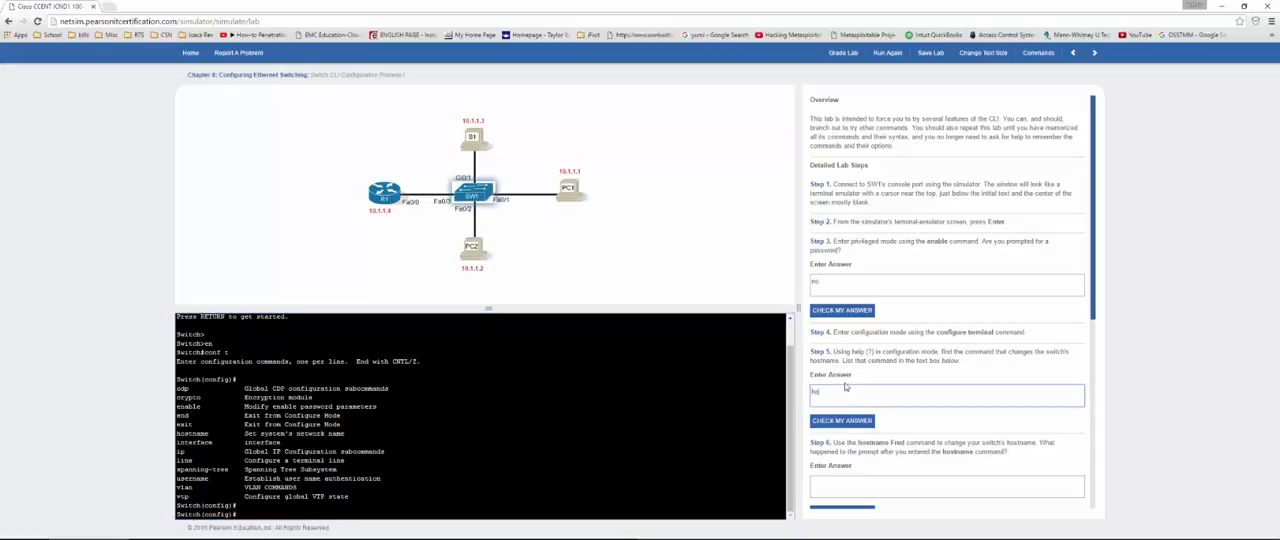
pyautogui.write('name')
pyautogui.click(866, 309)
pyautogui.click(840, 436)
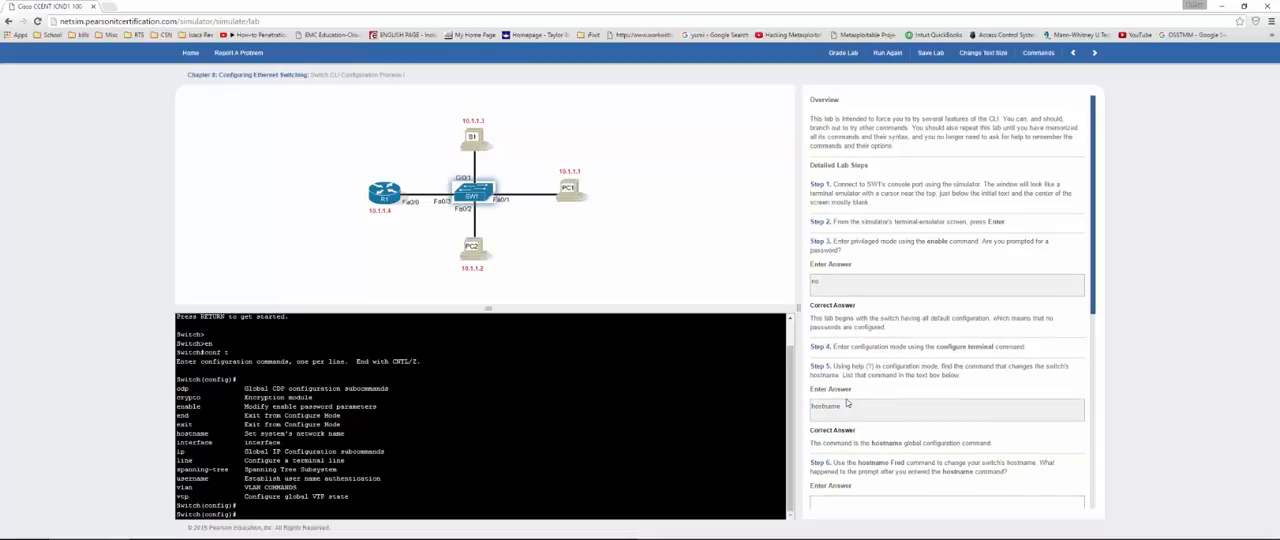
# Step: Set the switch's hostname to fred with the hostname command
pyautogui.scroll(-2, 846, 405)
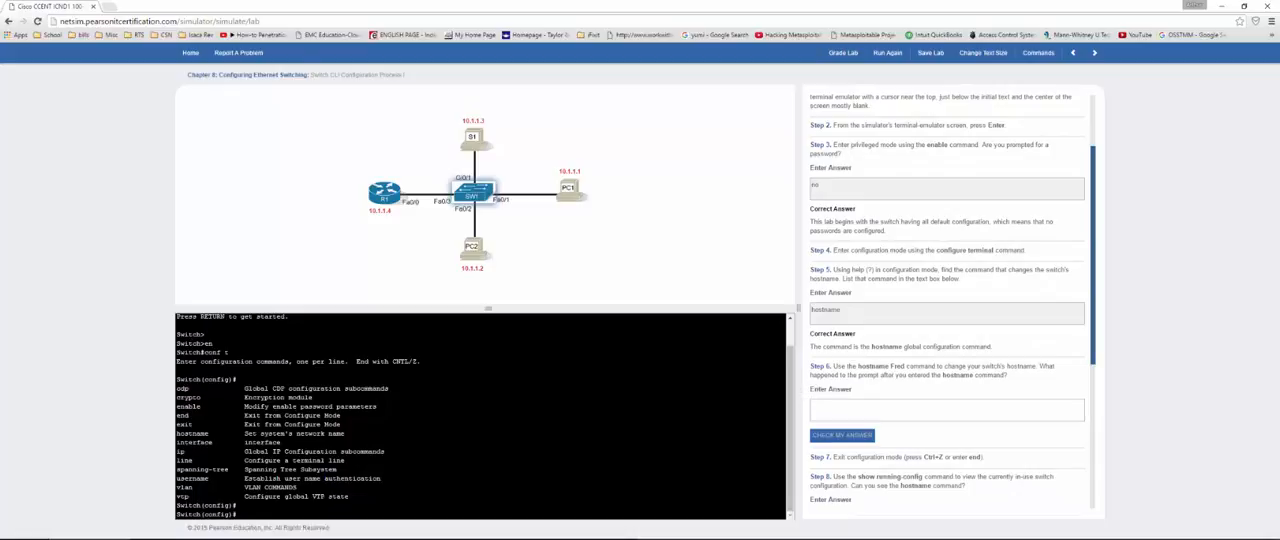
pyautogui.click(500, 450)
pyautogui.moveTo(176, 433); pyautogui.dragTo(344, 433)
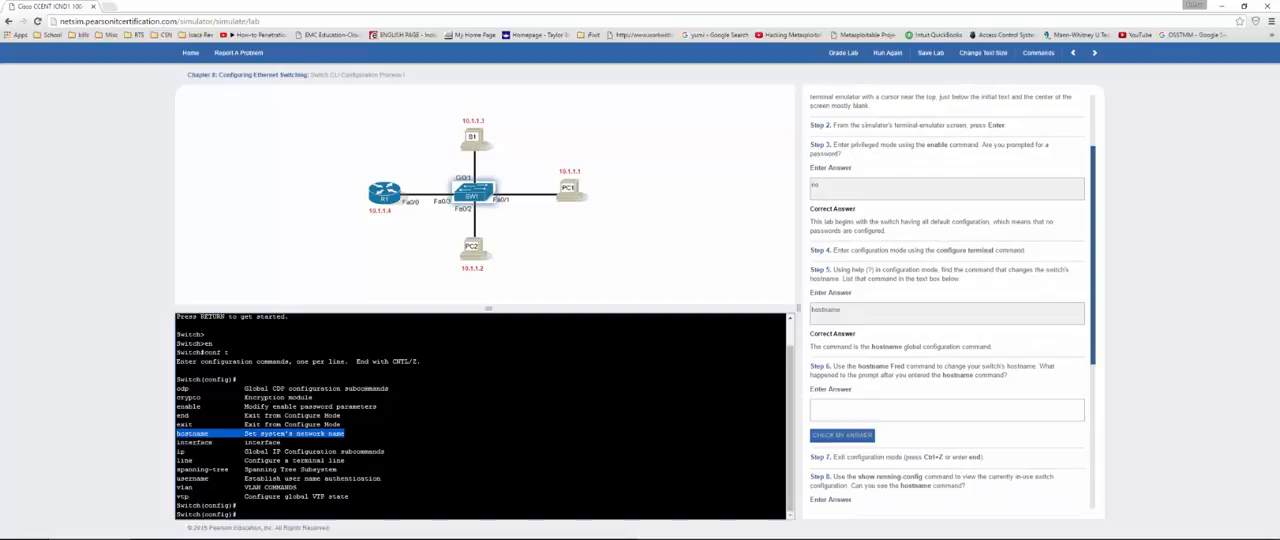
pyautogui.click(237, 514)
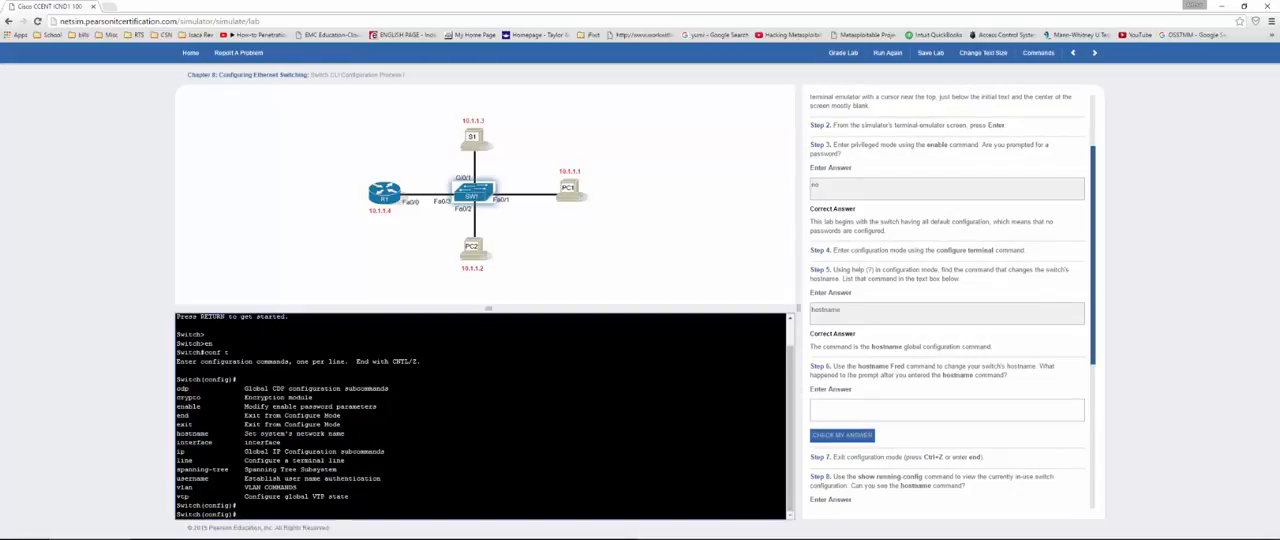
pyautogui.write('hostname Fred')
pyautogui.press('Return')
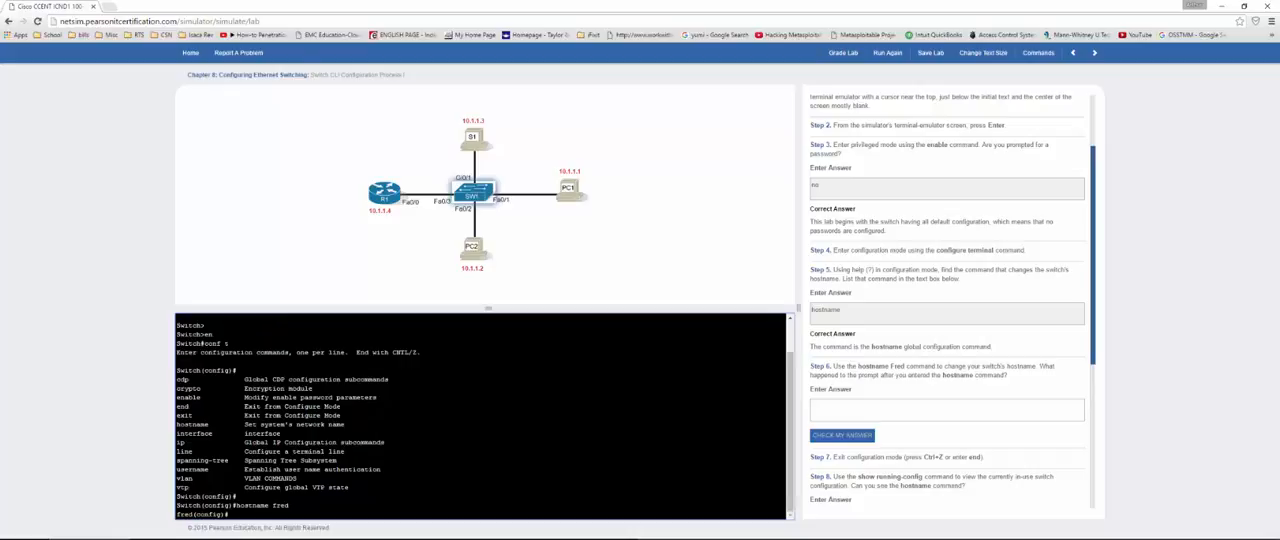
# Step: Copy the fred(config)# prompt into the Step 6 answer and check it
pyautogui.doubleClick(183, 514)
pyautogui.doubleClick(187, 505)
pyautogui.doubleClick(184, 514)
pyautogui.tripleClick(184, 514)
pyautogui.click(852, 416)
pyautogui.write('fred(config)#')
pyautogui.click(842, 435)
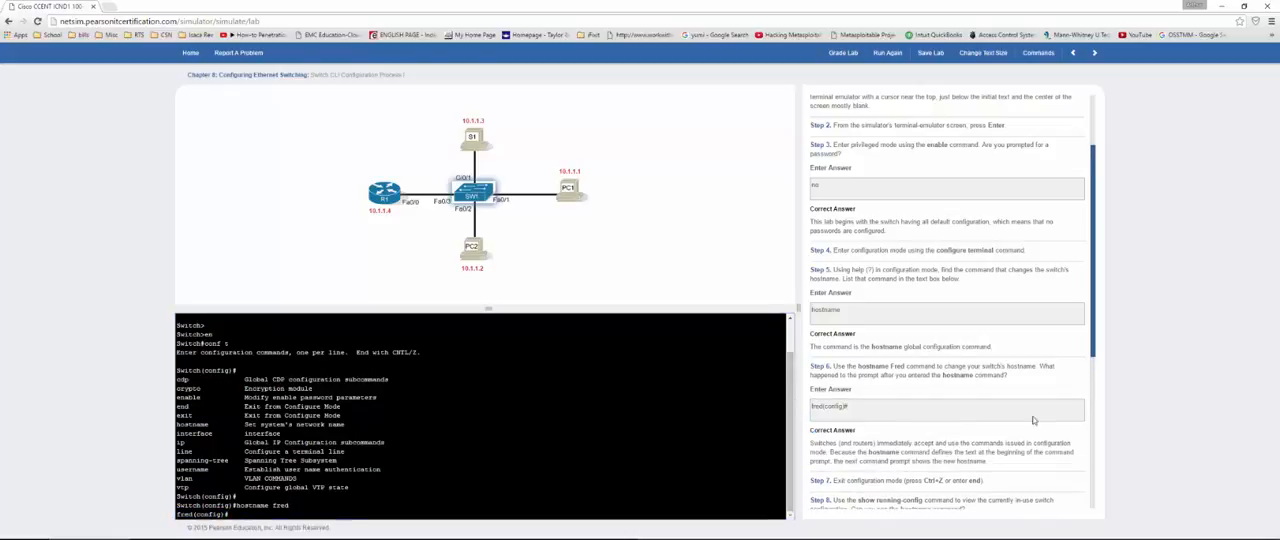
# Step: Exit configuration mode and use show run to look for the hostname command in the running configuration
pyautogui.moveTo(1093, 350); pyautogui.dragTo(1097, 498)
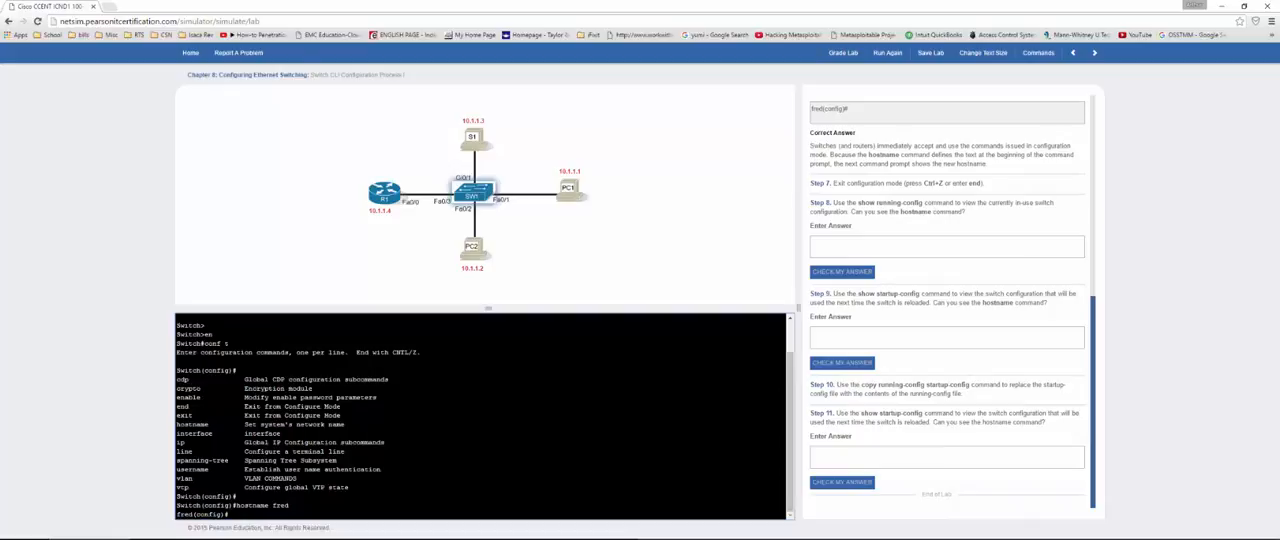
pyautogui.hotkey('ctrl', 'z')
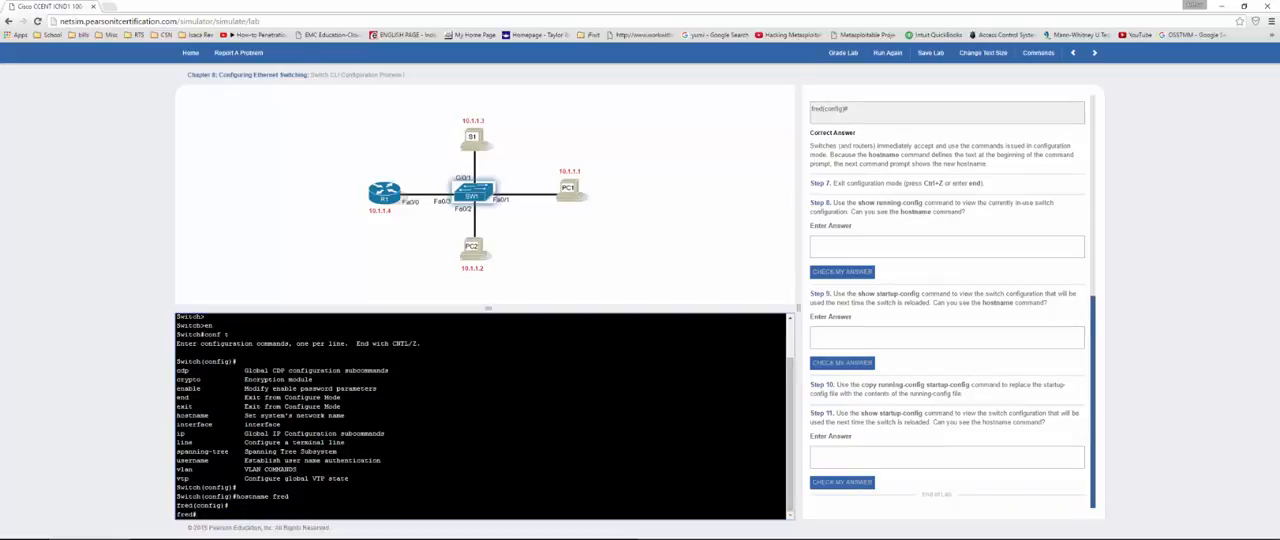
pyautogui.write('show run')
pyautogui.press('Return')
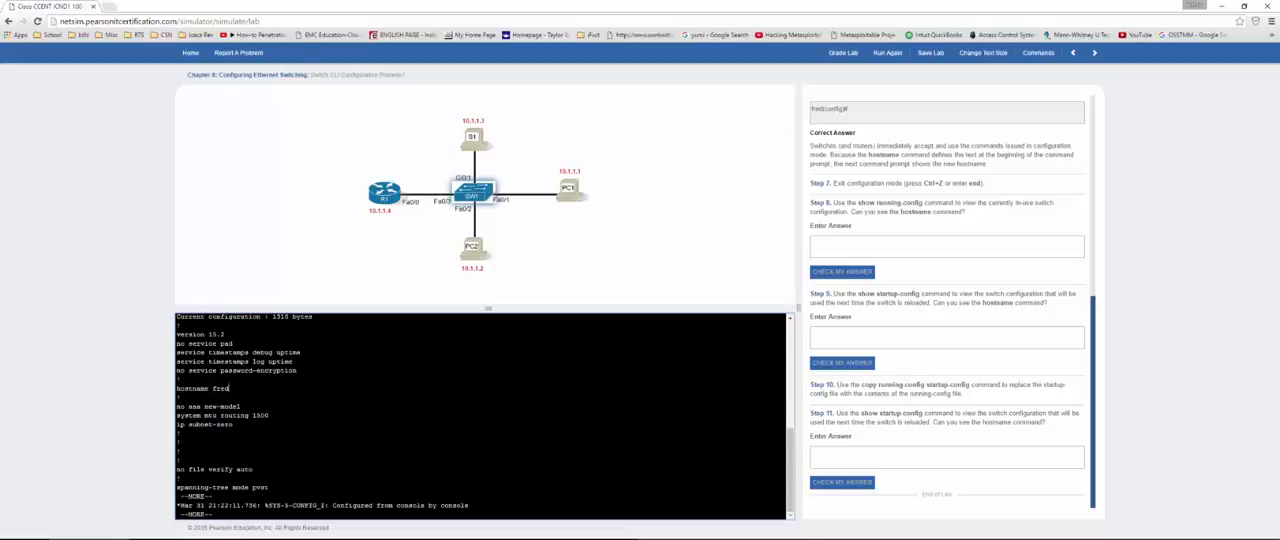
pyautogui.moveTo(230, 388); pyautogui.dragTo(176, 388)
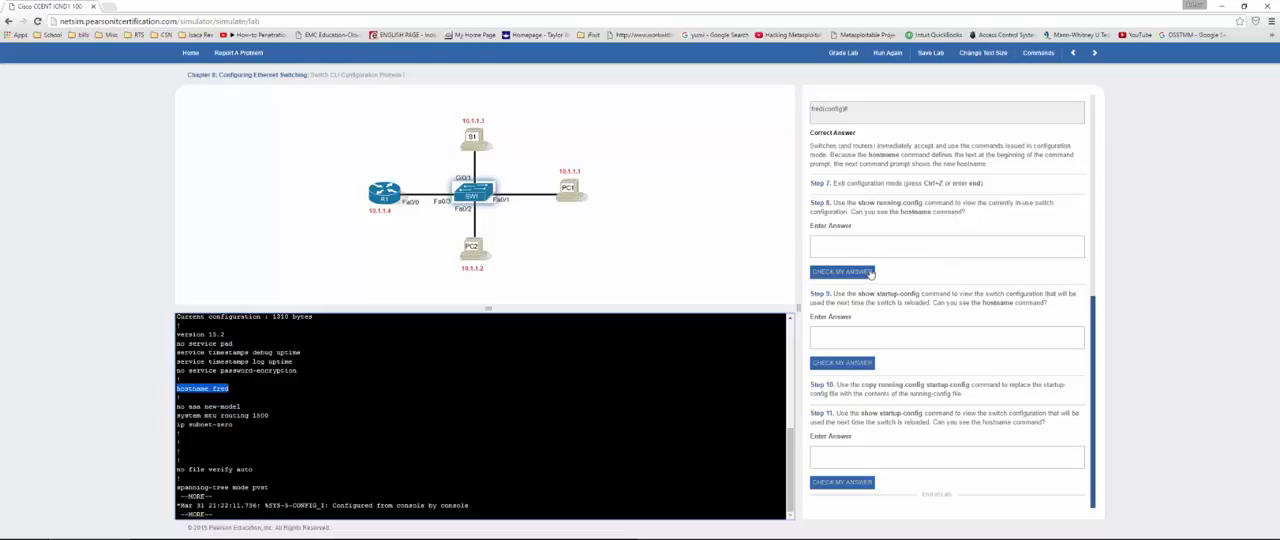
# Step: Leave the running configuration listing and use show start to look for the hostname command in the startup configuration
pyautogui.click(213, 514)
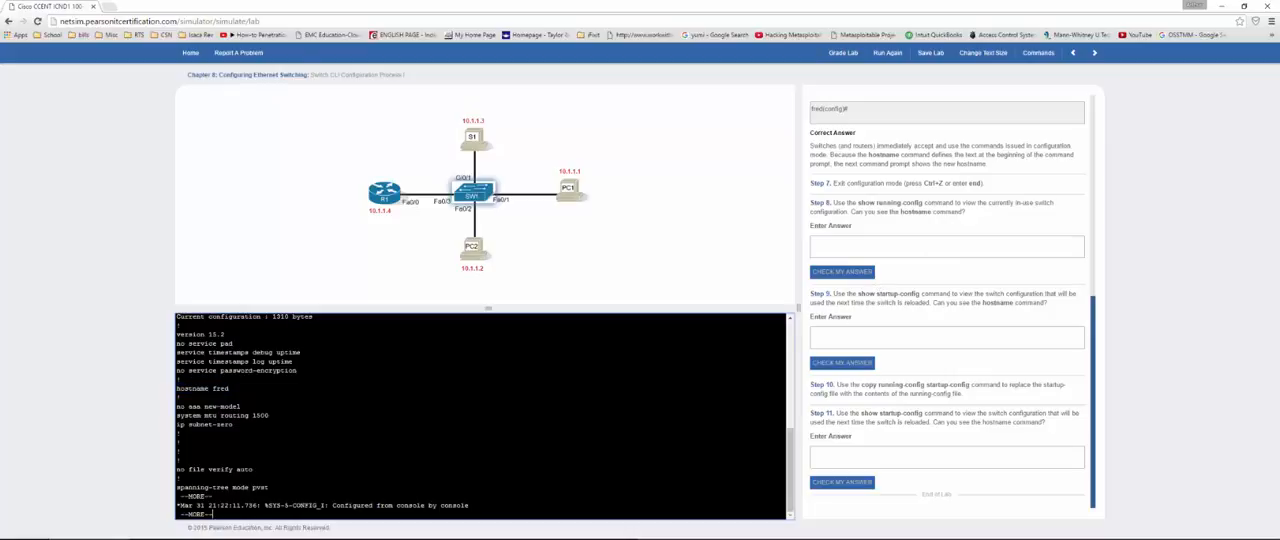
pyautogui.press('BackSpace')
pyautogui.write('show star')
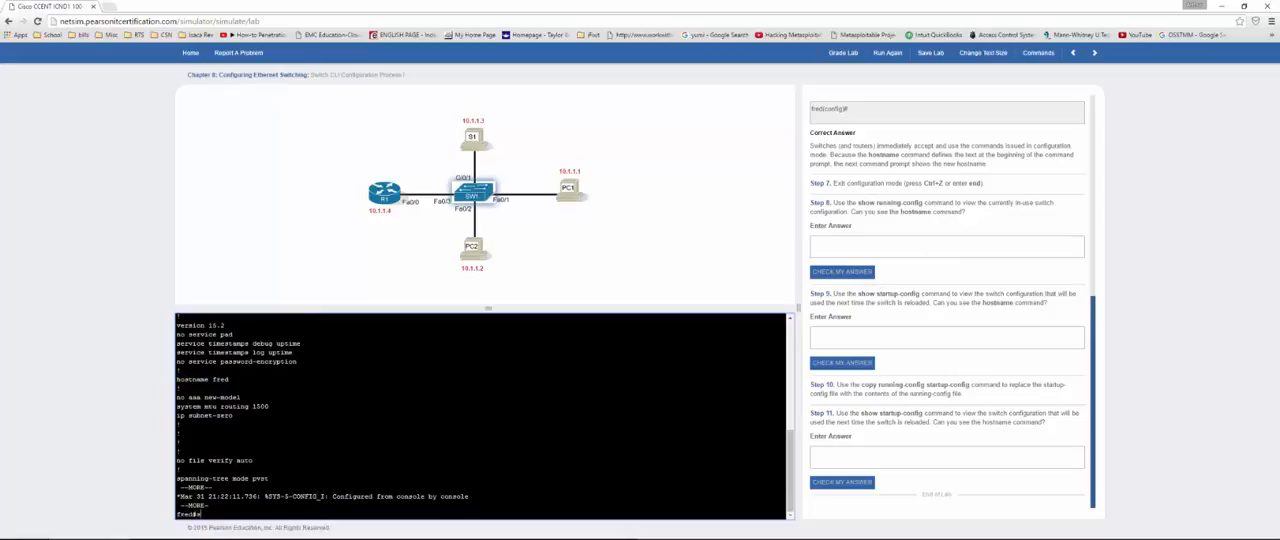
pyautogui.write('t')
pyautogui.press('Return')
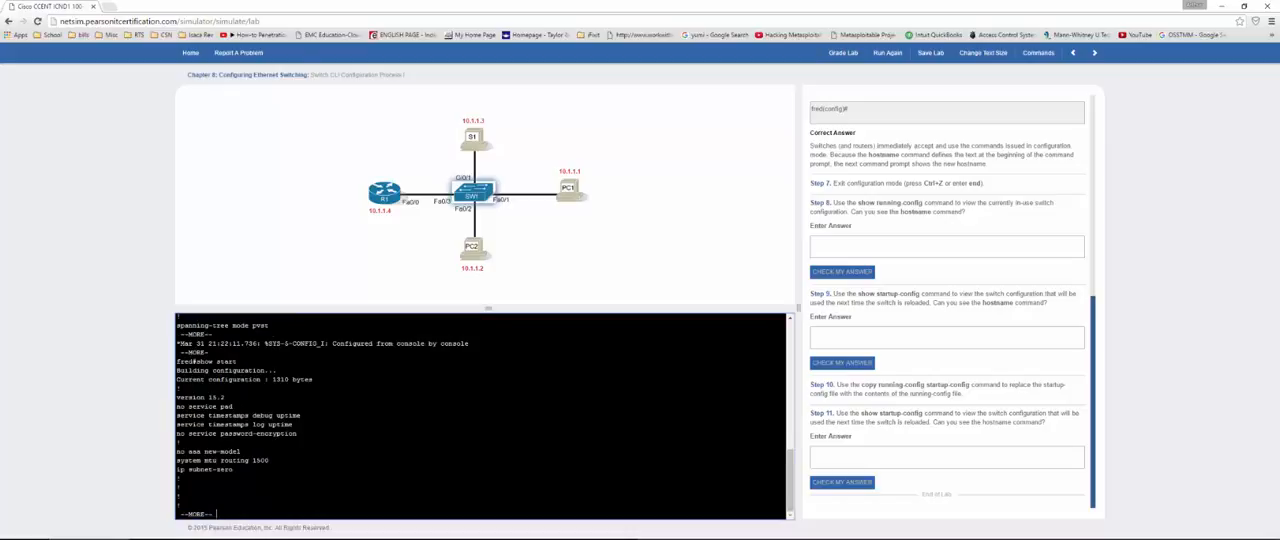
pyautogui.moveTo(268, 460); pyautogui.dragTo(203, 424)
pyautogui.click(203, 424)
pyautogui.press('space')
pyautogui.scroll(2, 482, 416)
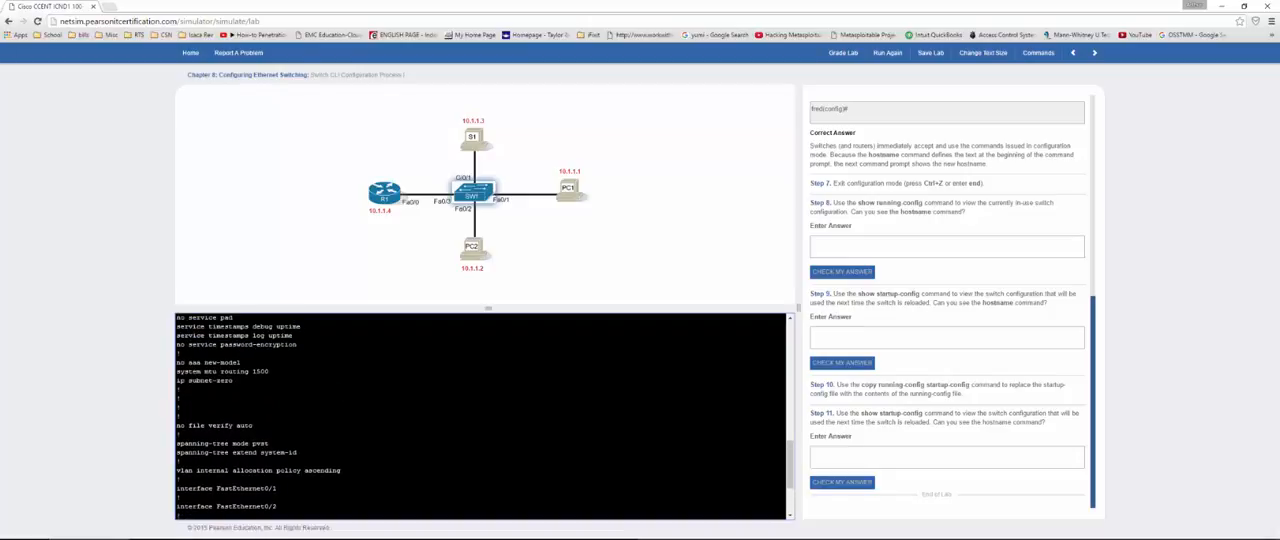
# Step: Enter "no" as the Step 8 answer and check it
pyautogui.click(879, 255)
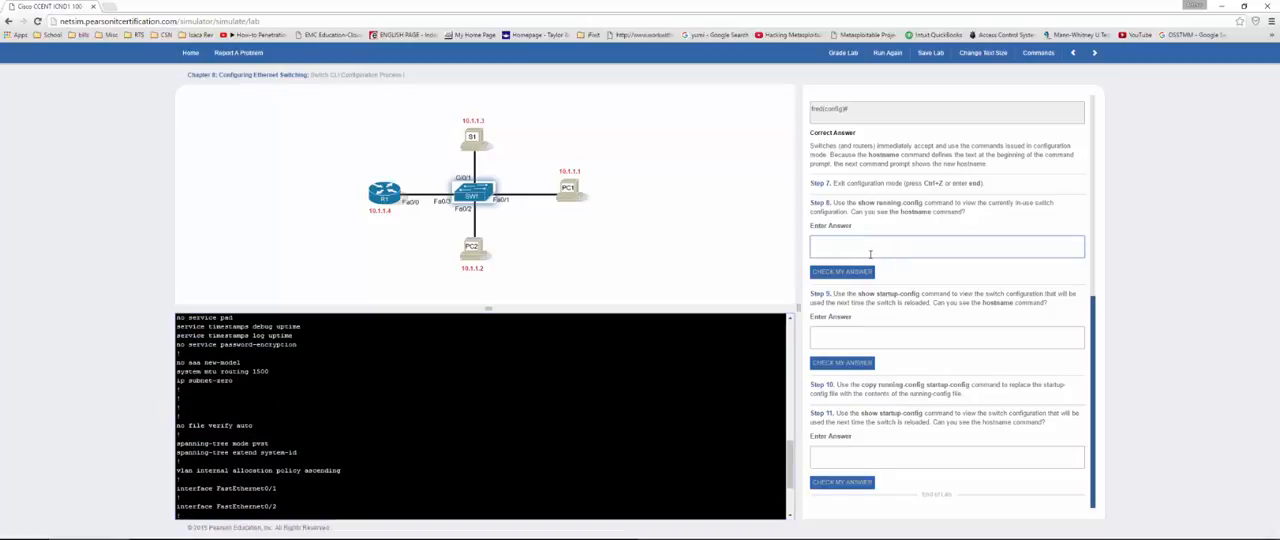
pyautogui.write('fr')
pyautogui.click(841, 272)
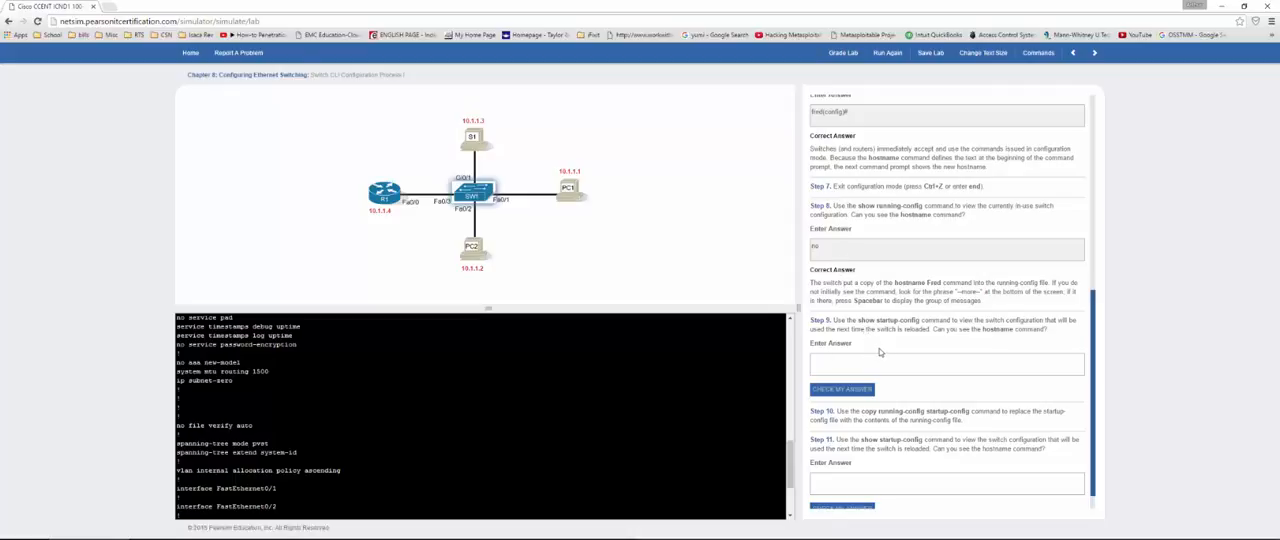
pyautogui.doubleClick(846, 250)
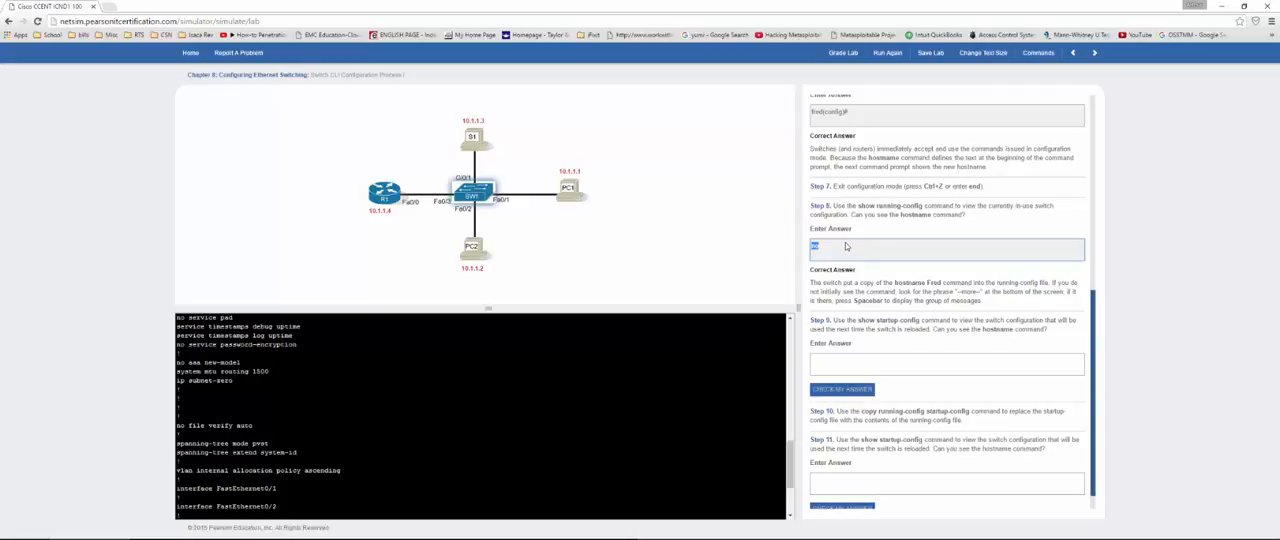
# Step: Enter "no" as the Step 9 answer and check it
pyautogui.click(848, 362)
pyautogui.write('no')
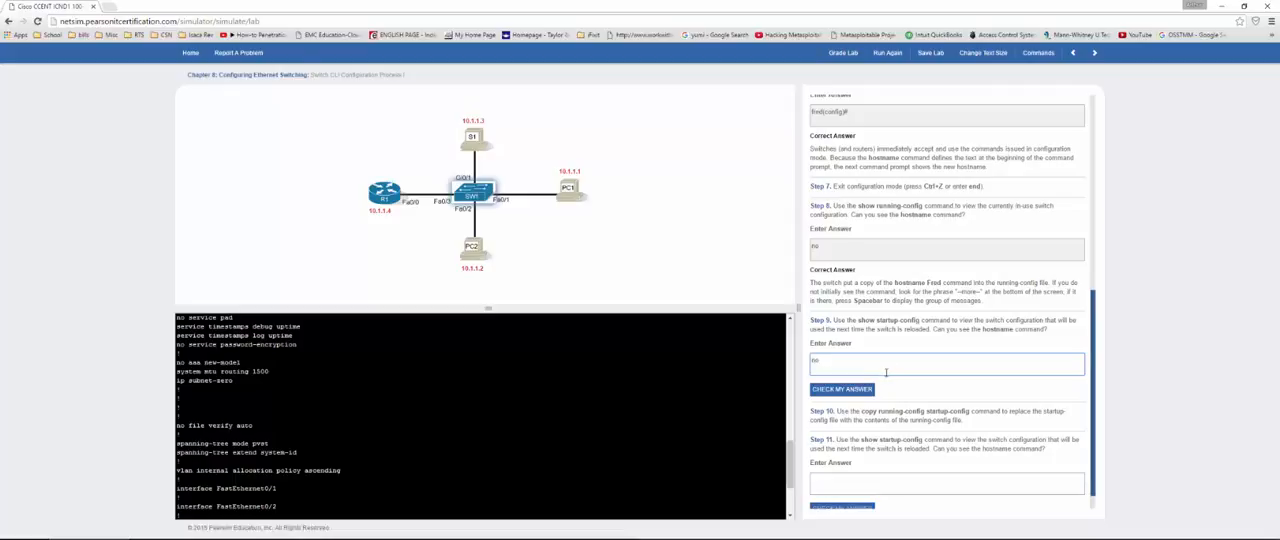
pyautogui.click(835, 390)
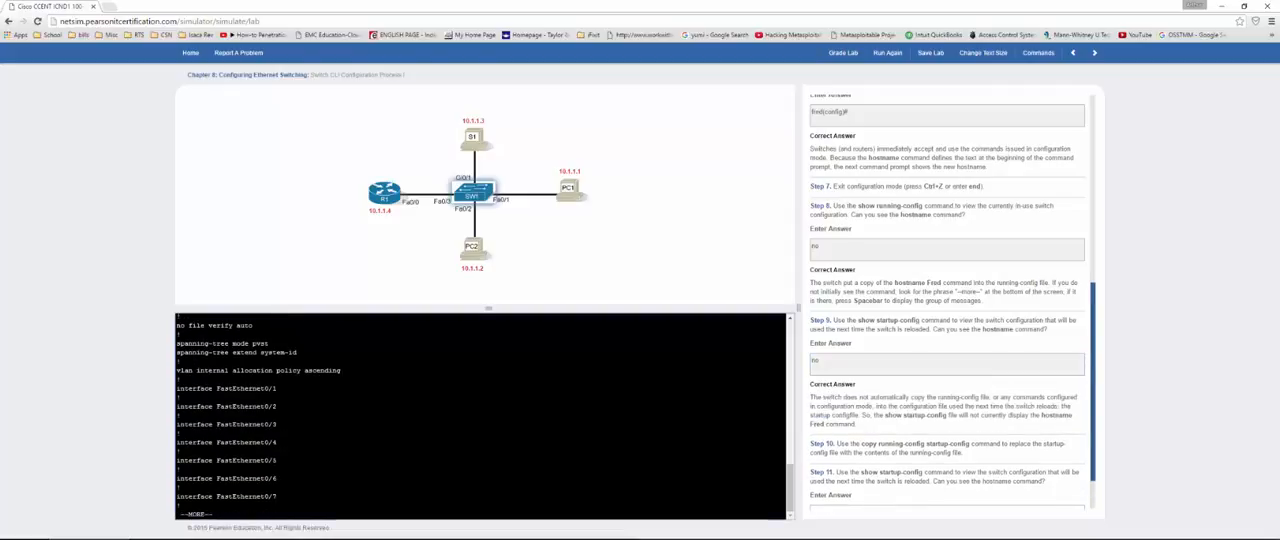
# Step: Quit the configuration listing and save the running configuration to startup-config with copy run start, accepting the default destination filename
pyautogui.write('qcopy')
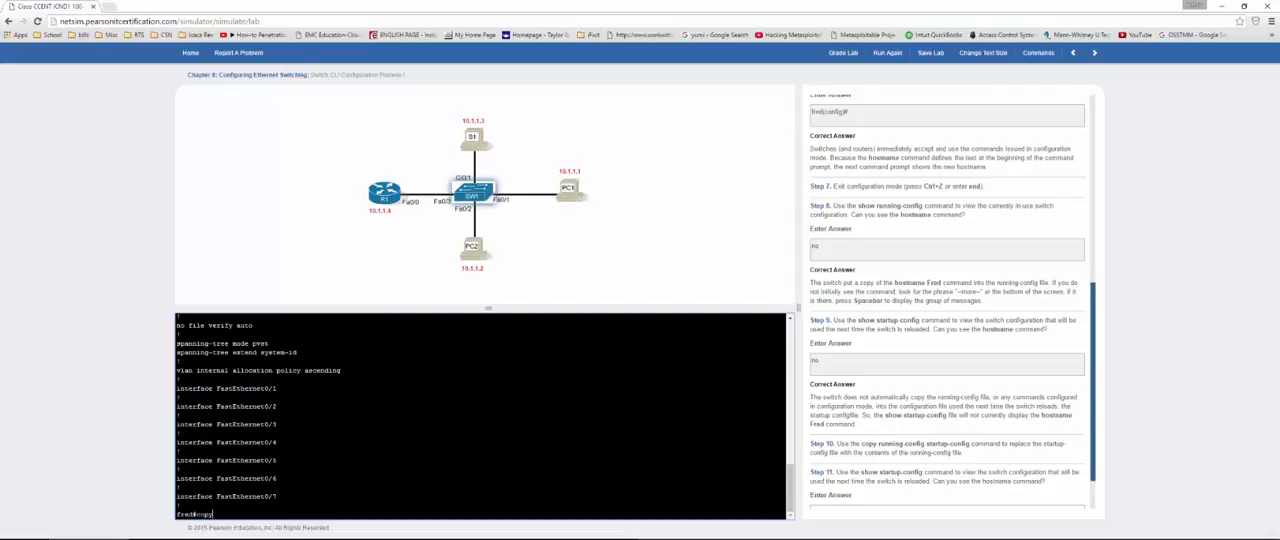
pyautogui.write(' run start')
pyautogui.press('Return')
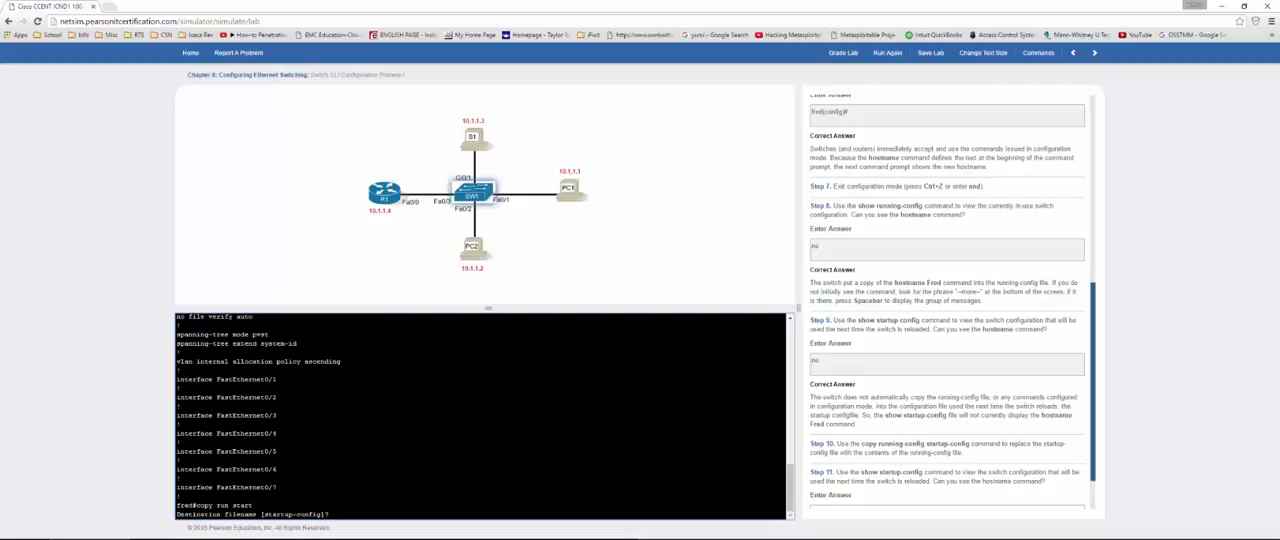
pyautogui.press('Return')
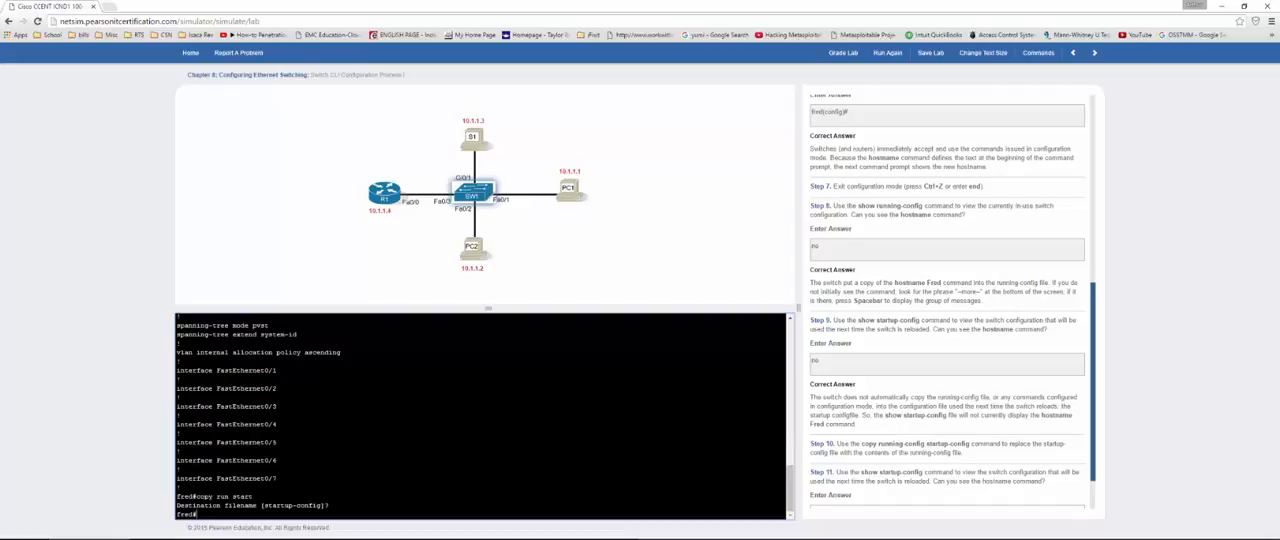
# Step: Display the saved startup configuration with show start for Step 11
pyautogui.scroll(-2, 947, 300)
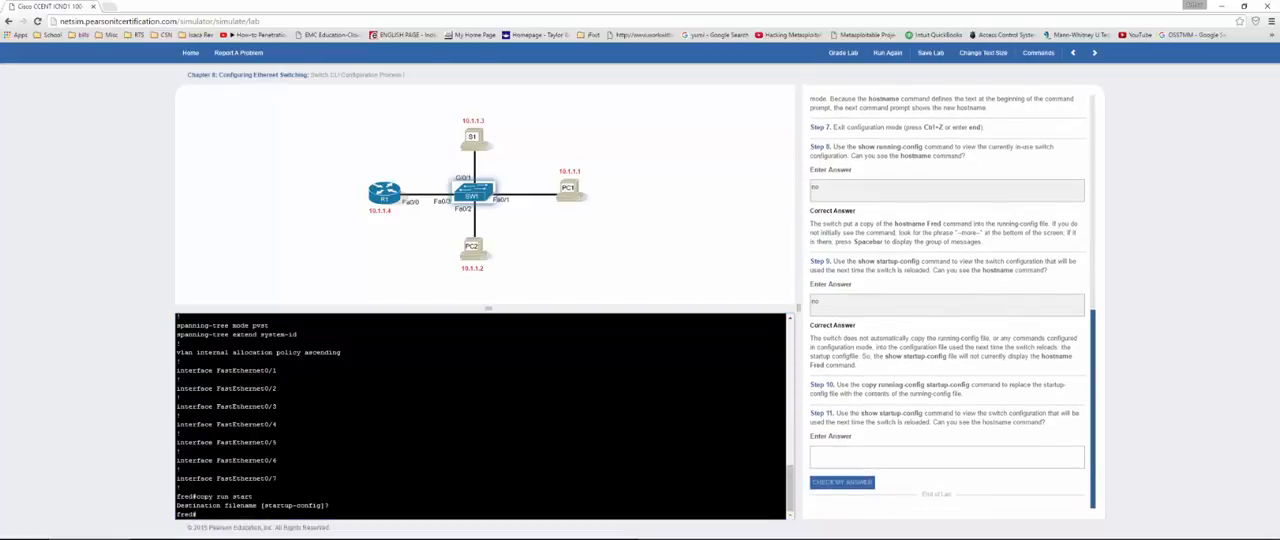
pyautogui.write('show start')
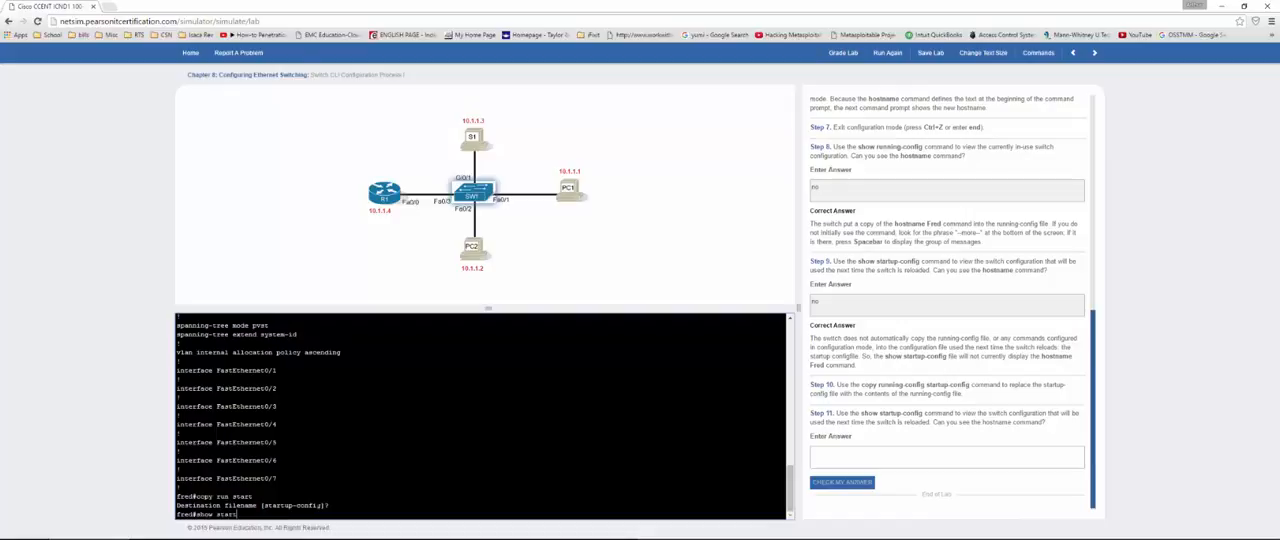
pyautogui.press('Return')
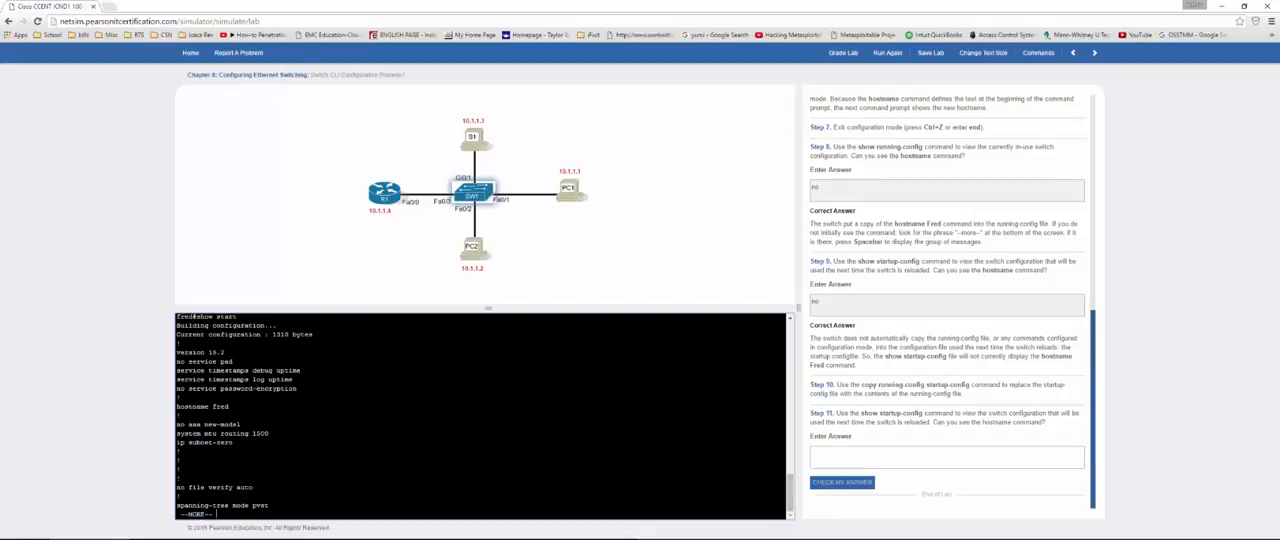
# Step: Highlight the hostname fred line in the startup configuration, then enter "yes" as the Step 11 answer and check it
pyautogui.moveTo(229, 406); pyautogui.dragTo(175, 406)
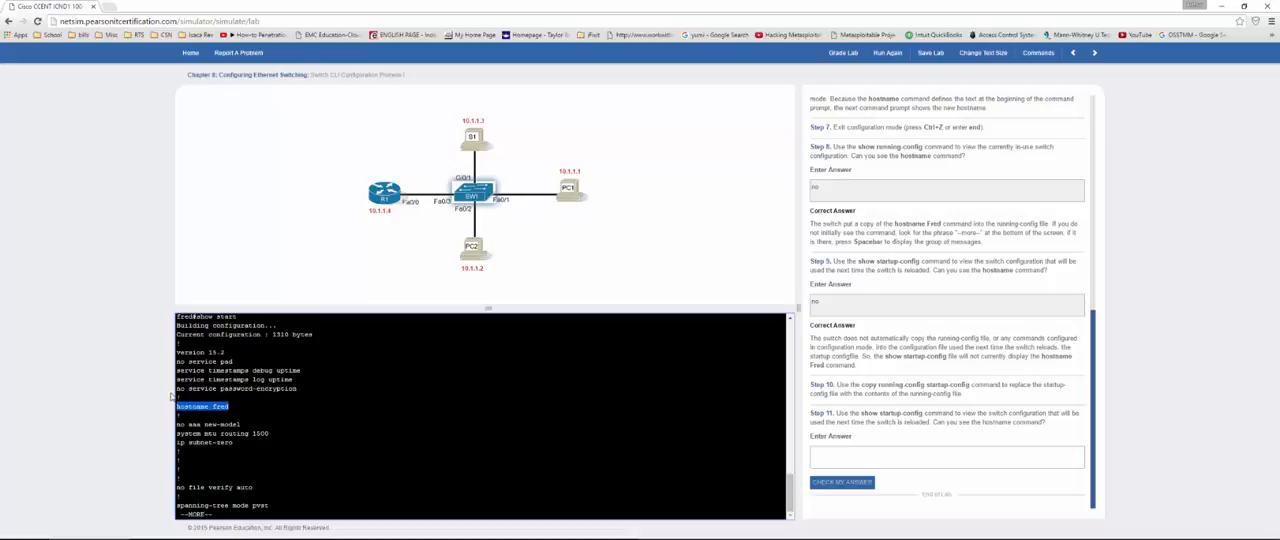
pyautogui.click(851, 460)
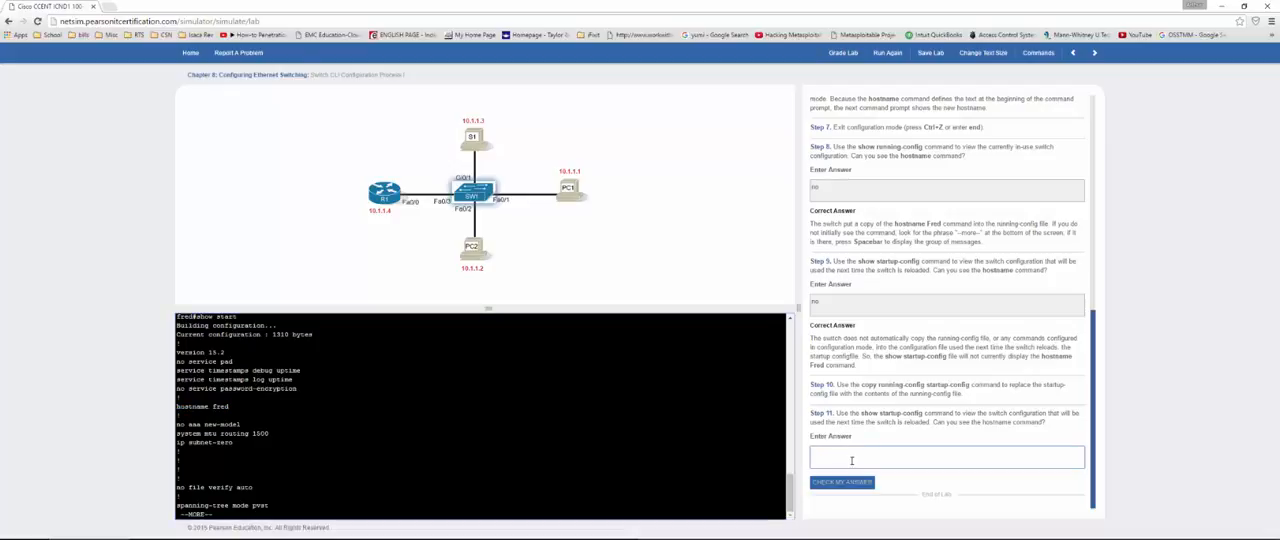
pyautogui.write('yes')
pyautogui.click(838, 482)
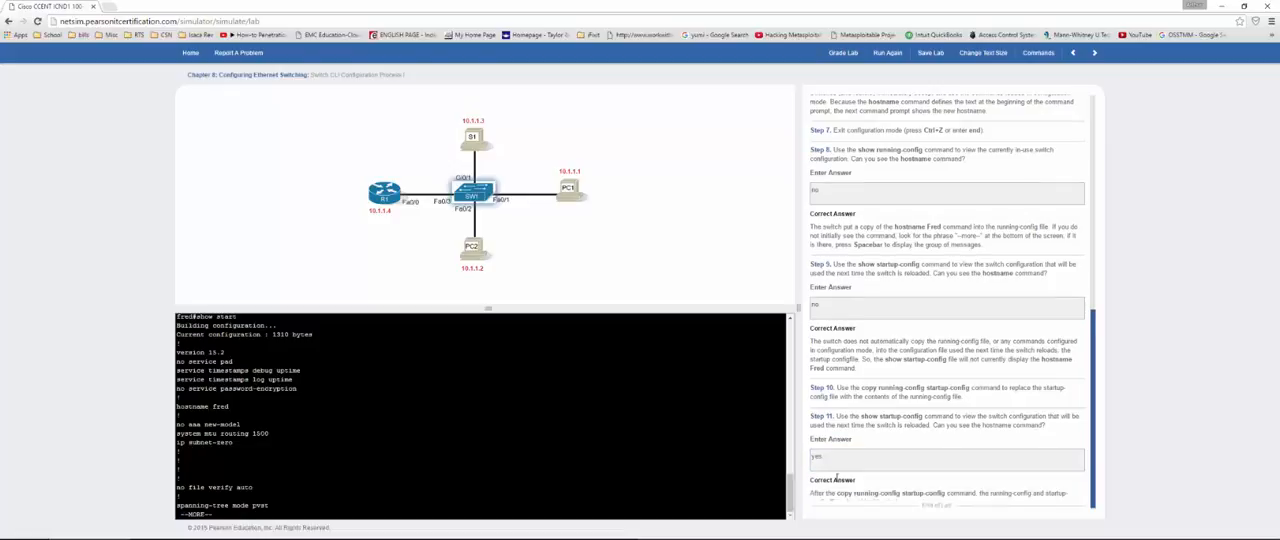
pyautogui.scroll(-1, 843, 450)
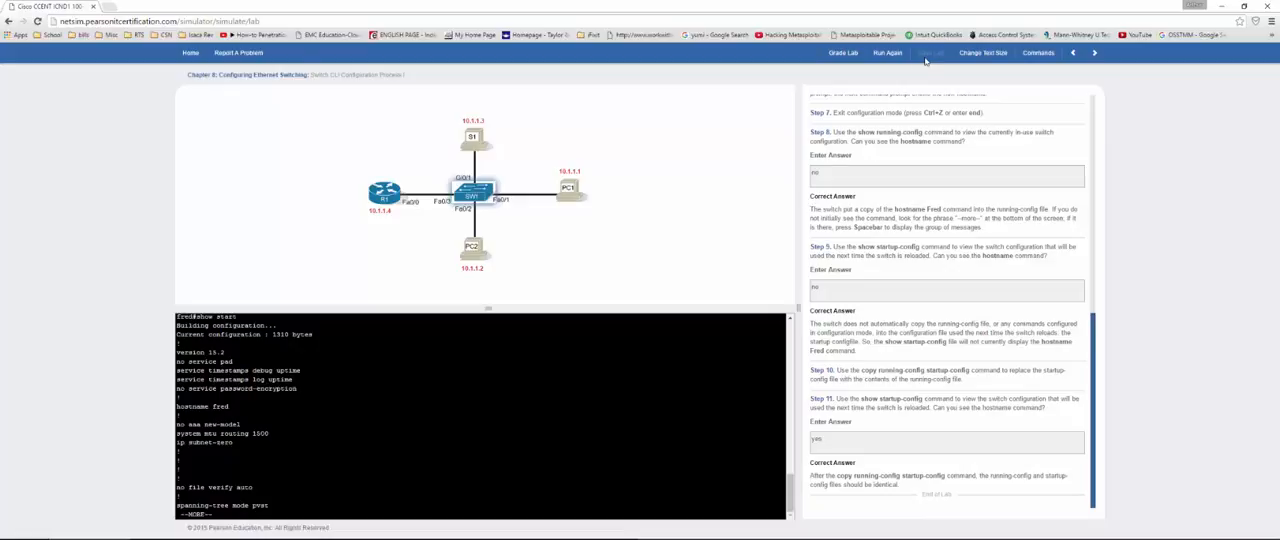
# Step: Grade the Switch CLI Configuration Process I lab, close its results and move on to the following lab
pyautogui.click(841, 50)
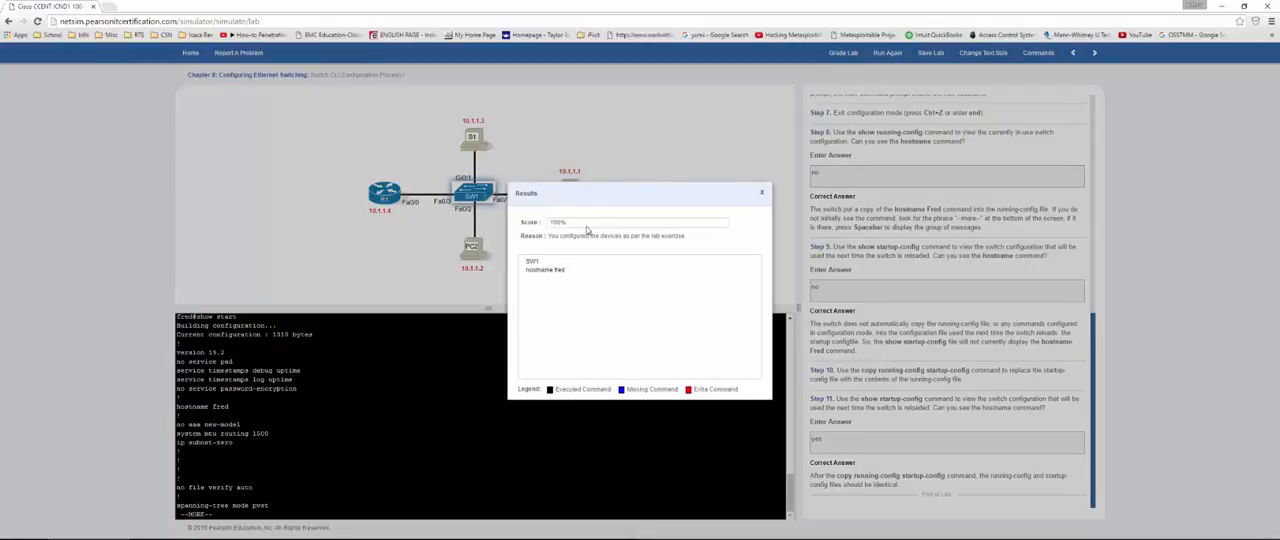
pyautogui.moveTo(587, 227); pyautogui.dragTo(538, 225)
pyautogui.click(762, 192)
pyautogui.click(762, 193)
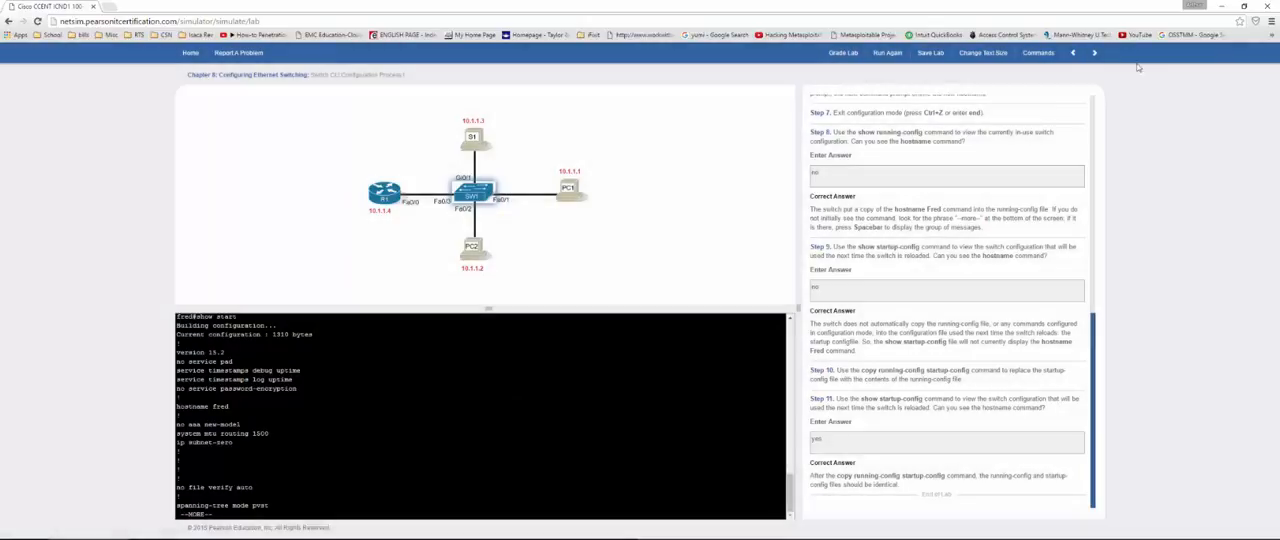
pyautogui.click(1094, 53)
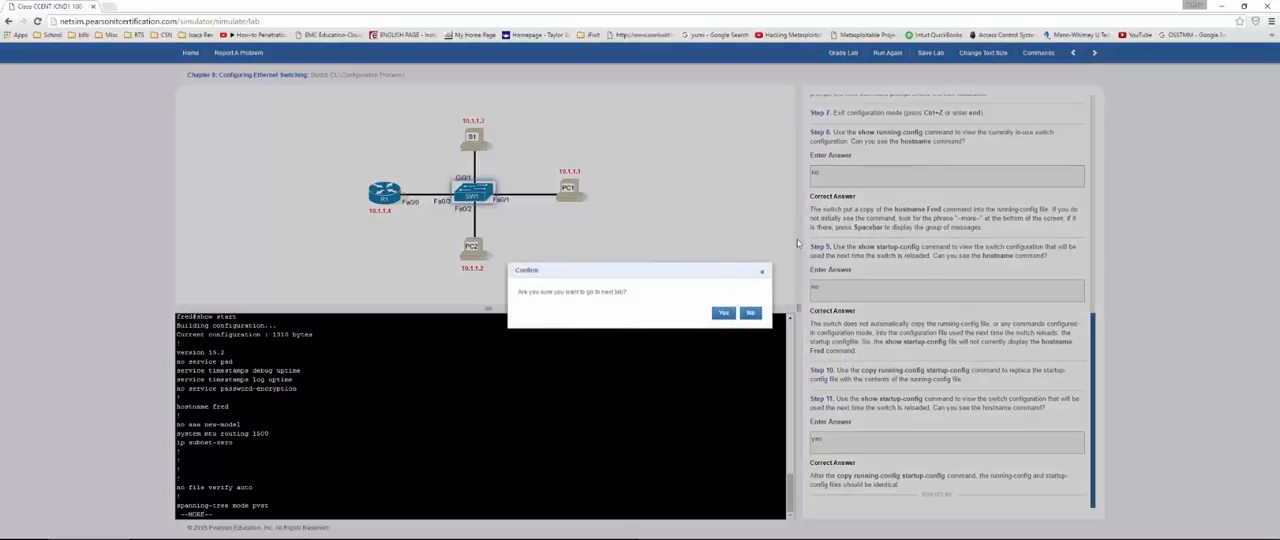
pyautogui.click(723, 313)
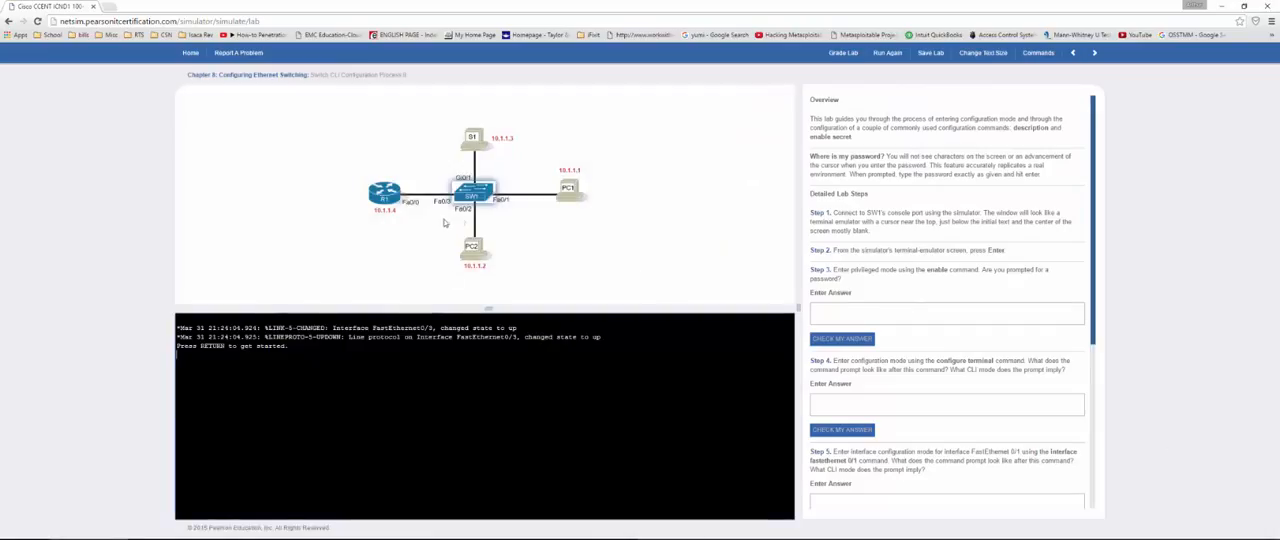
# Step: Start the switch console and enter privileged mode with en, then enter "no" as the Step 3 answer and check it
pyautogui.press('Return')
pyautogui.press('Return')
pyautogui.click(908, 319)
pyautogui.write('no')
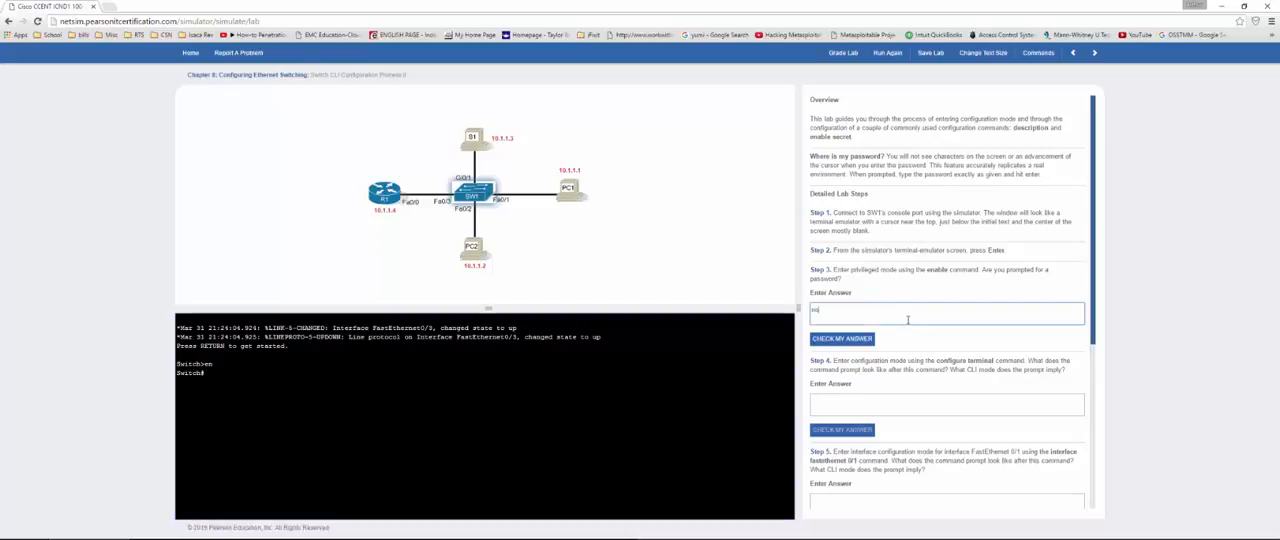
pyautogui.click(838, 338)
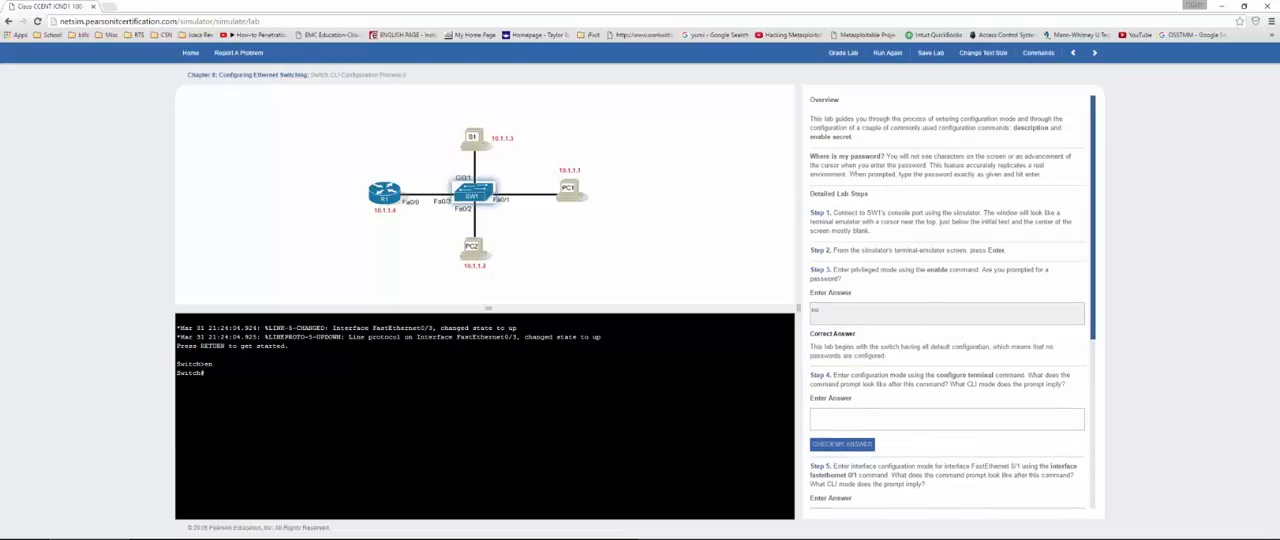
# Step: Enter configuration mode with conf t, copy the Switch(config)# prompt into the Step 4 answer and check it
pyautogui.write('conf t')
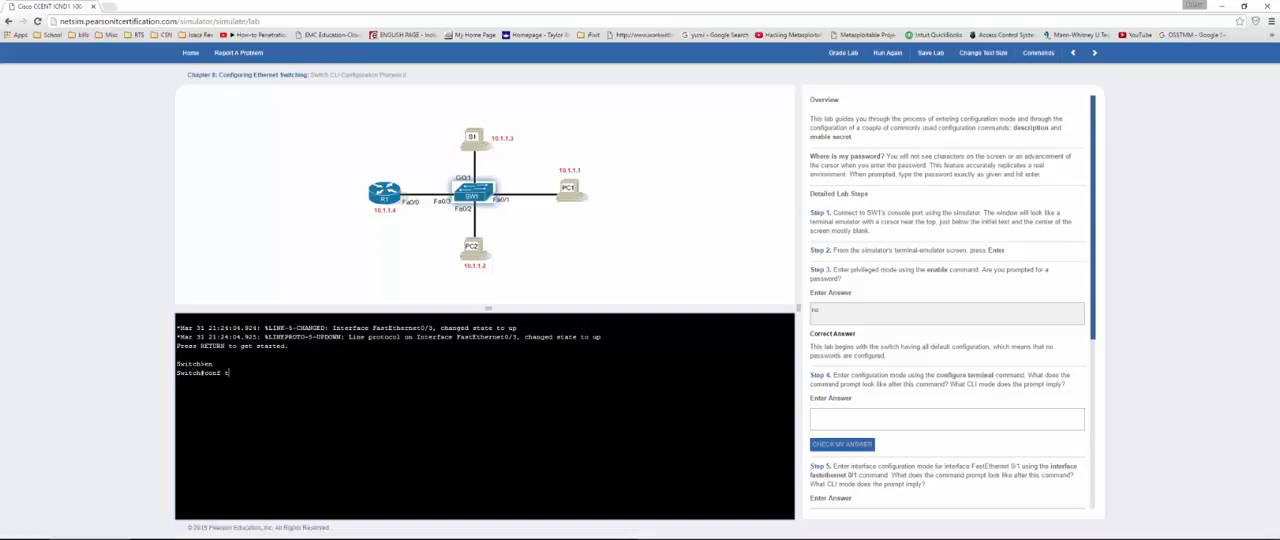
pyautogui.press('Return')
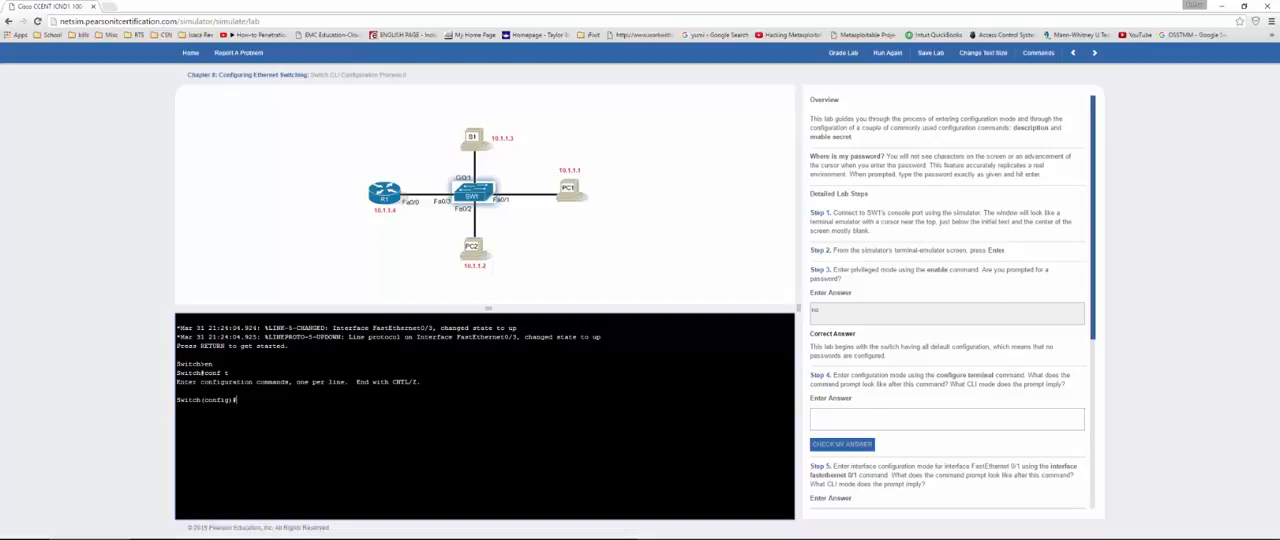
pyautogui.moveTo(237, 400); pyautogui.dragTo(176, 401)
pyautogui.hotkey('ctrl', 'c')
pyautogui.click(853, 412)
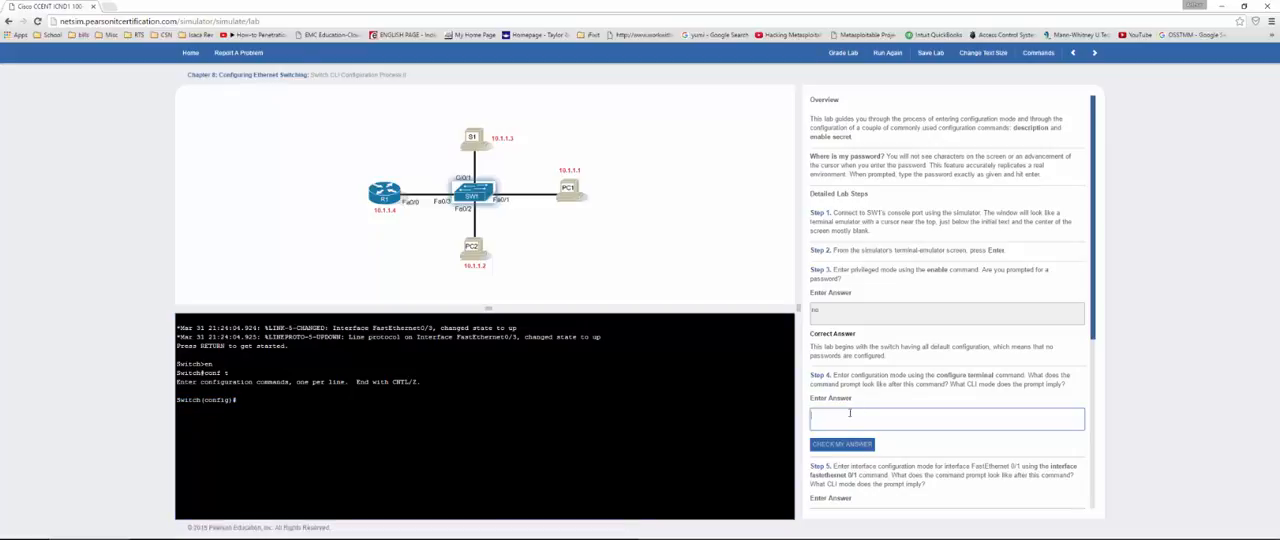
pyautogui.hotkey('ctrl', 'v')
pyautogui.click(823, 446)
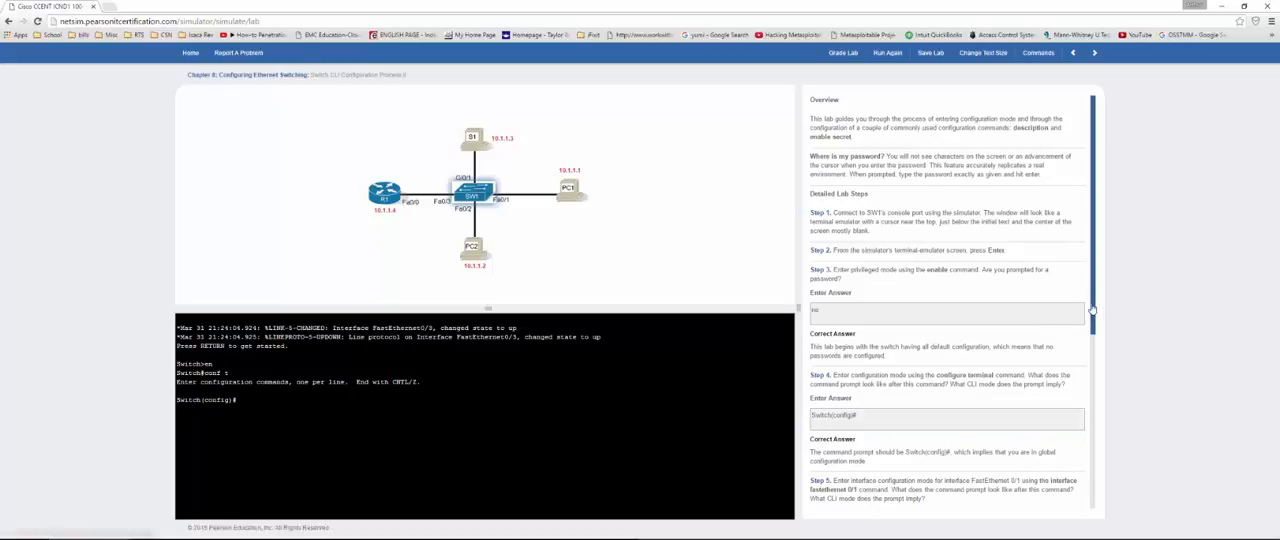
# Step: Enter interface configuration mode with int fa0/1, copy the Switch(config-if)# prompt into the Step 5 answer and check it
pyautogui.moveTo(1093, 310); pyautogui.dragTo(1115, 472)
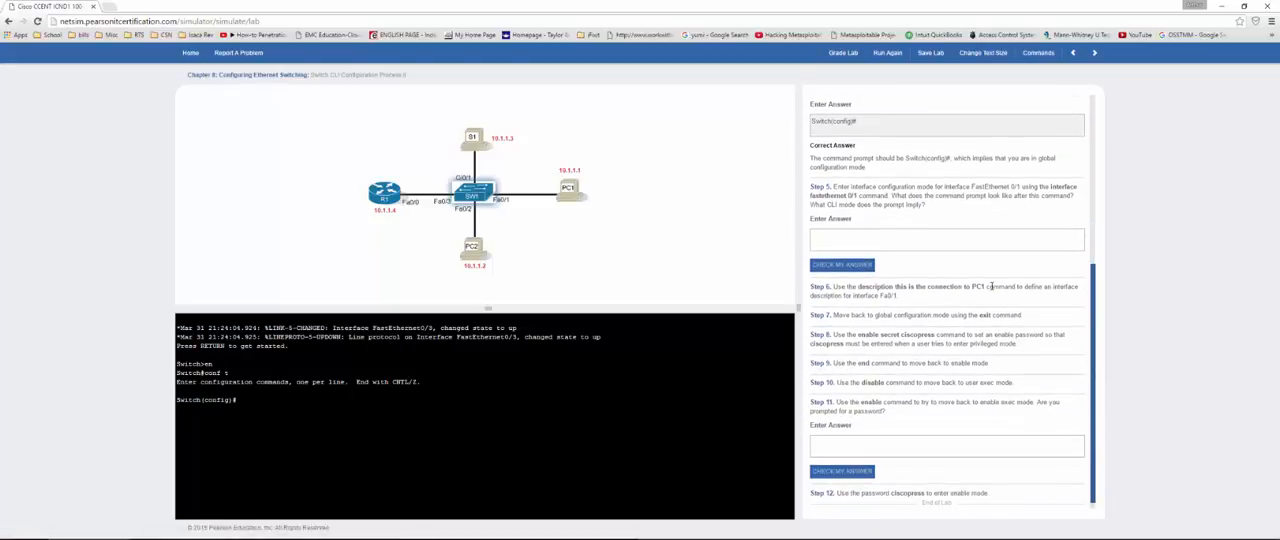
pyautogui.click(896, 239)
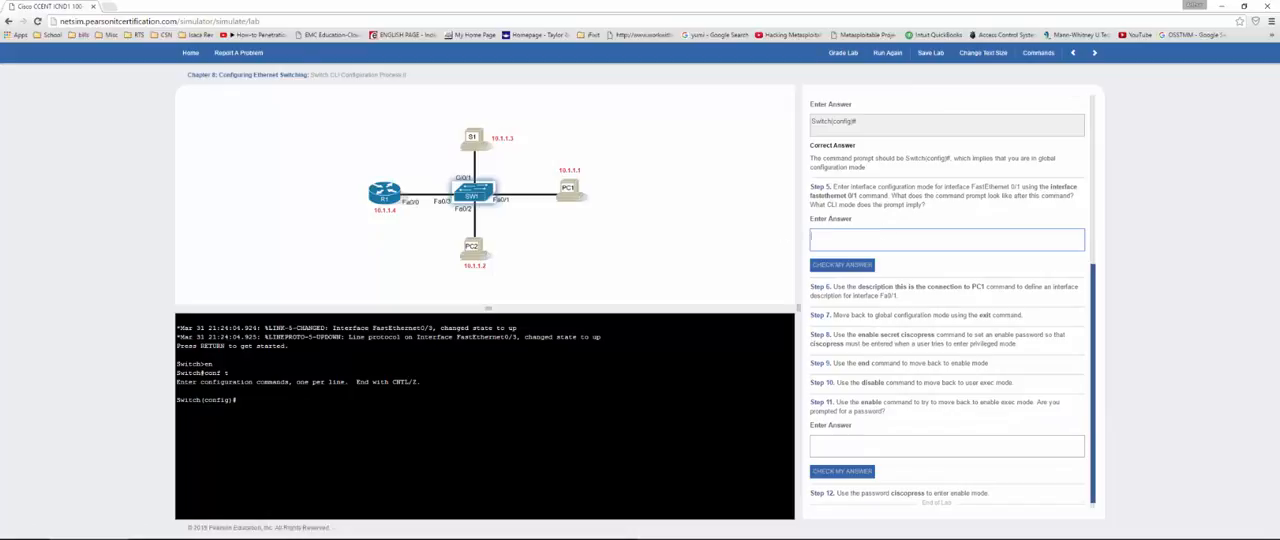
pyautogui.click(237, 400)
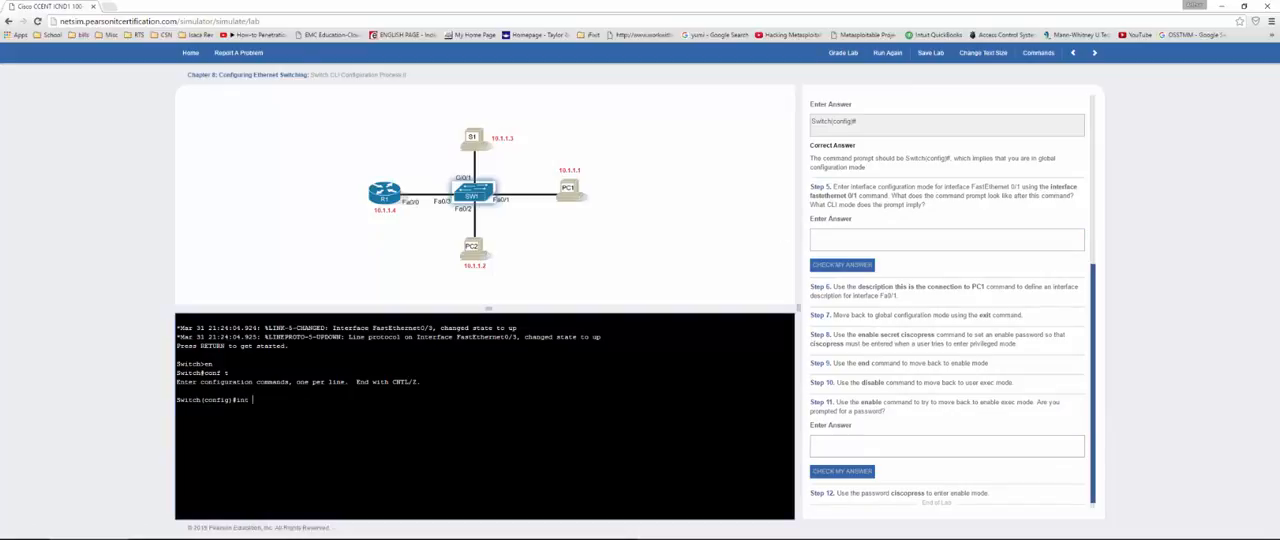
pyautogui.write('int fa0/1')
pyautogui.press('Return')
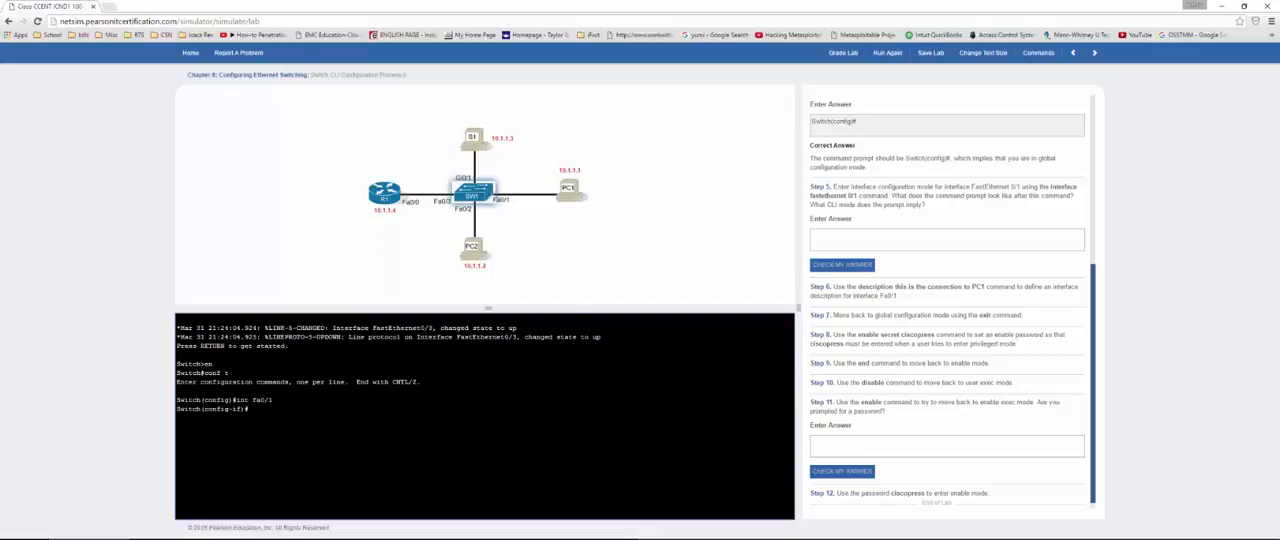
pyautogui.moveTo(250, 409); pyautogui.dragTo(140, 418)
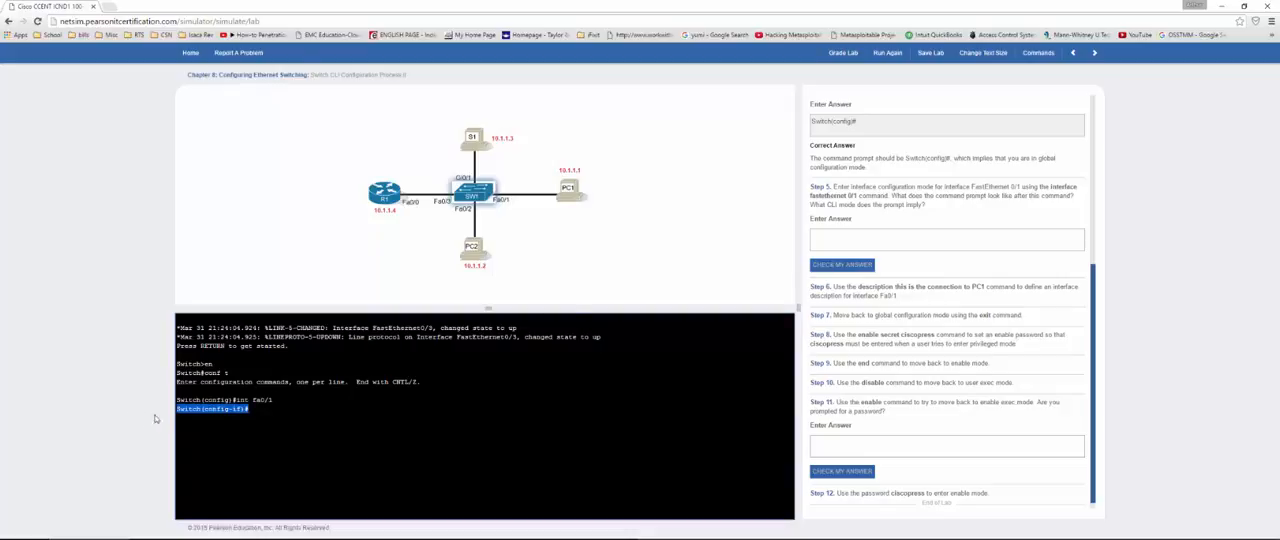
pyautogui.click(854, 231)
pyautogui.hotkey('ctrl', 'v')
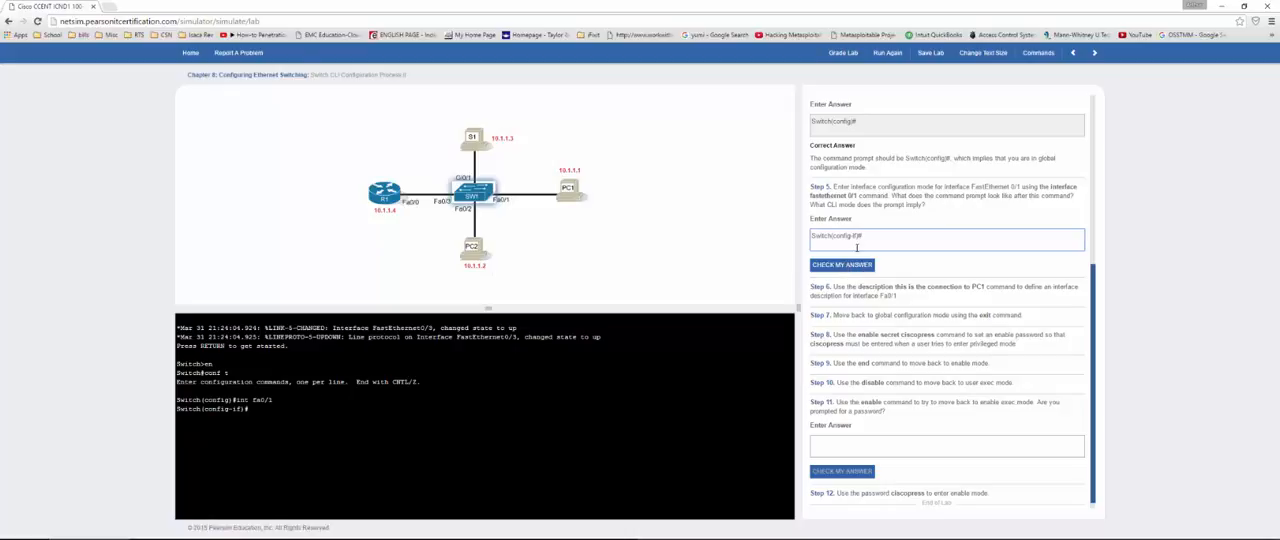
pyautogui.click(856, 267)
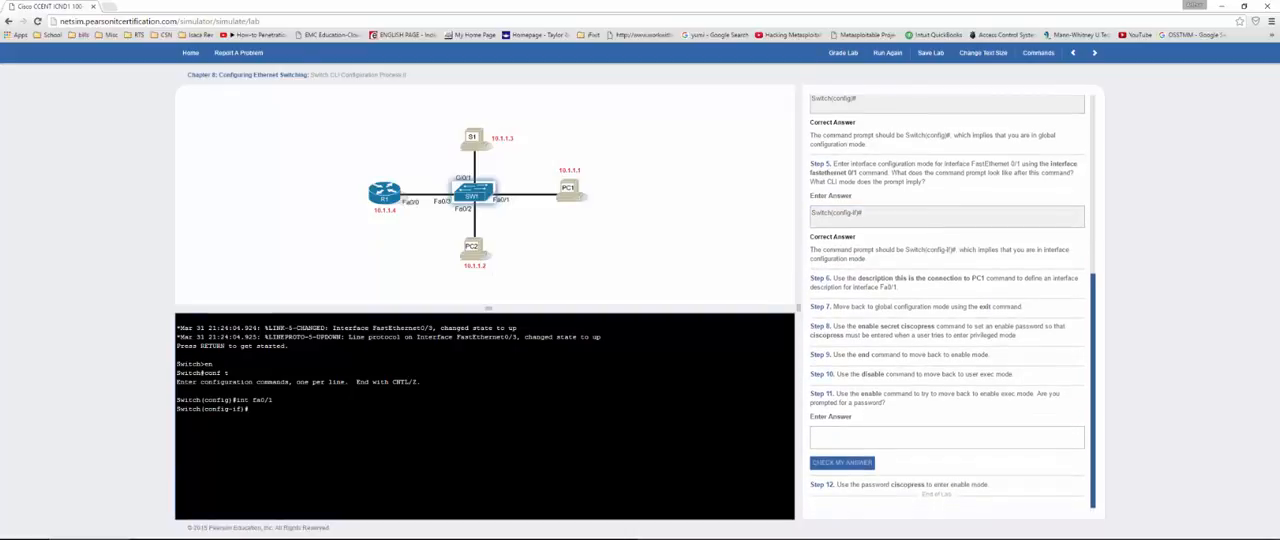
# Step: Exit to global configuration mode and set the enable secret password specified in Step 8
pyautogui.write('xit')
pyautogui.press('Return')
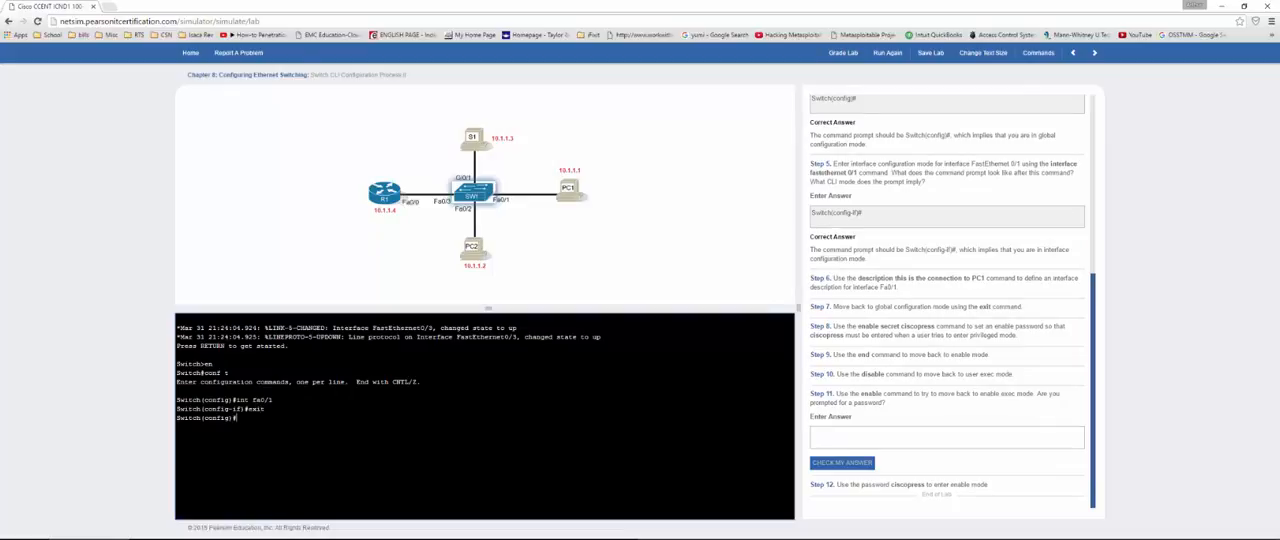
pyautogui.write('ble secret ciscopress')
pyautogui.press('Return')
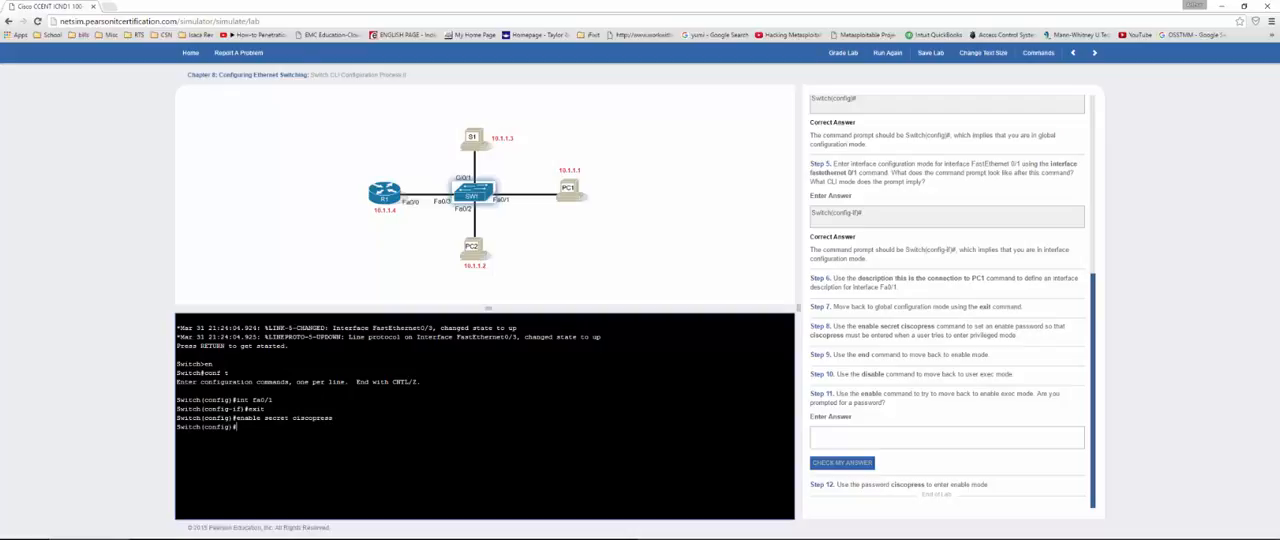
# Step: Leave configuration mode with end and return to user exec mode with disab
pyautogui.write('end')
pyautogui.press('Return')
pyautogui.write('dis')
pyautogui.press('Return')
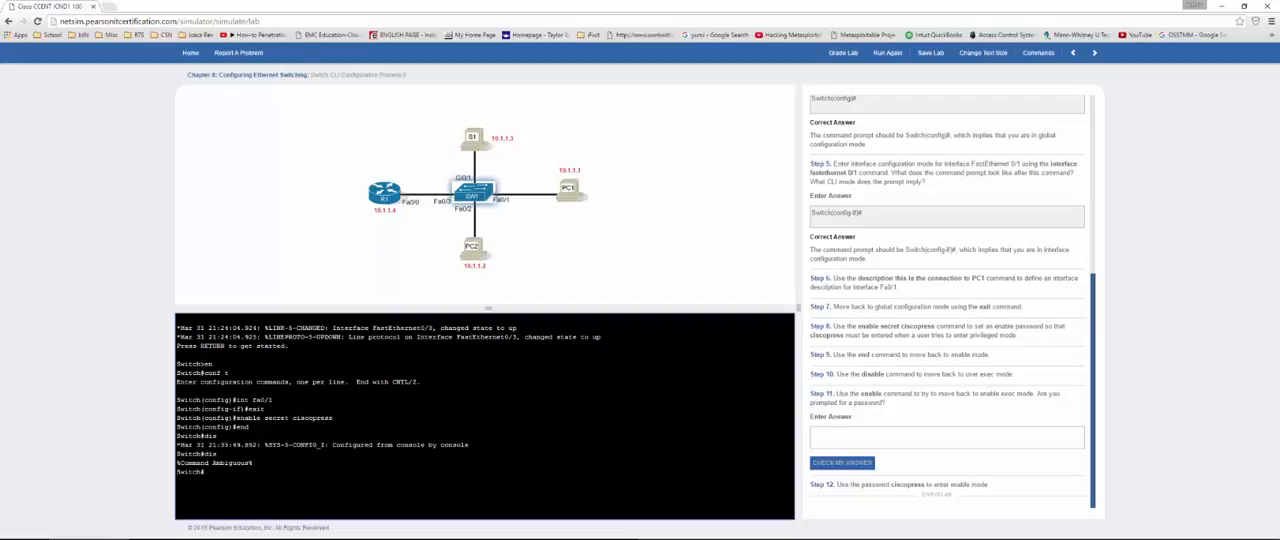
pyautogui.write('disab')
pyautogui.press('Return')
# Step: Re-enter privileged mode with en and the enable secret password, and highlight the enable secret command in the console
pyautogui.write('en')
pyautogui.press('Return')
pyautogui.press('Return')
pyautogui.moveTo(250, 427); pyautogui.dragTo(217, 436)
pyautogui.moveTo(334, 418); pyautogui.dragTo(237, 419)
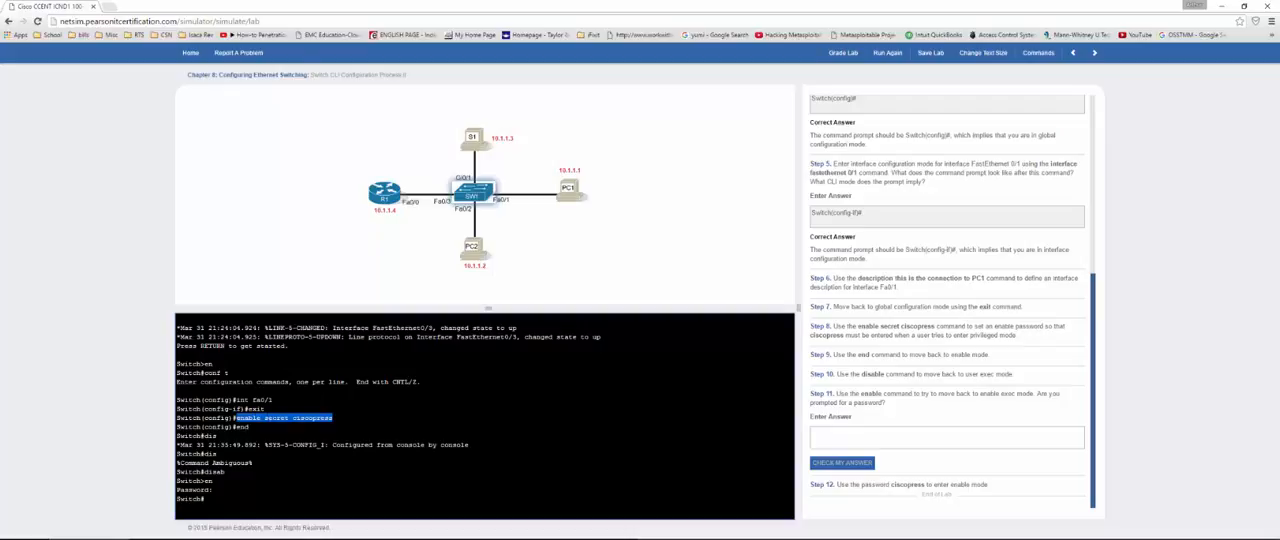
# Step: Enter "yes" as the answer on being prompted for a password in Step 11, check it and grade the lab
pyautogui.click(844, 439)
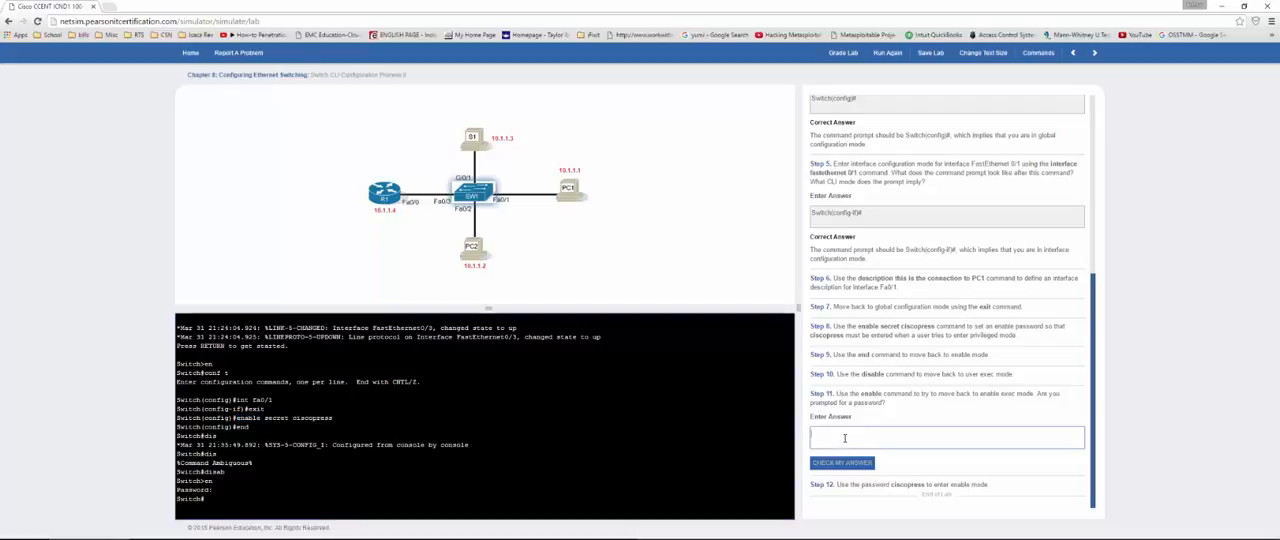
pyautogui.write('yes')
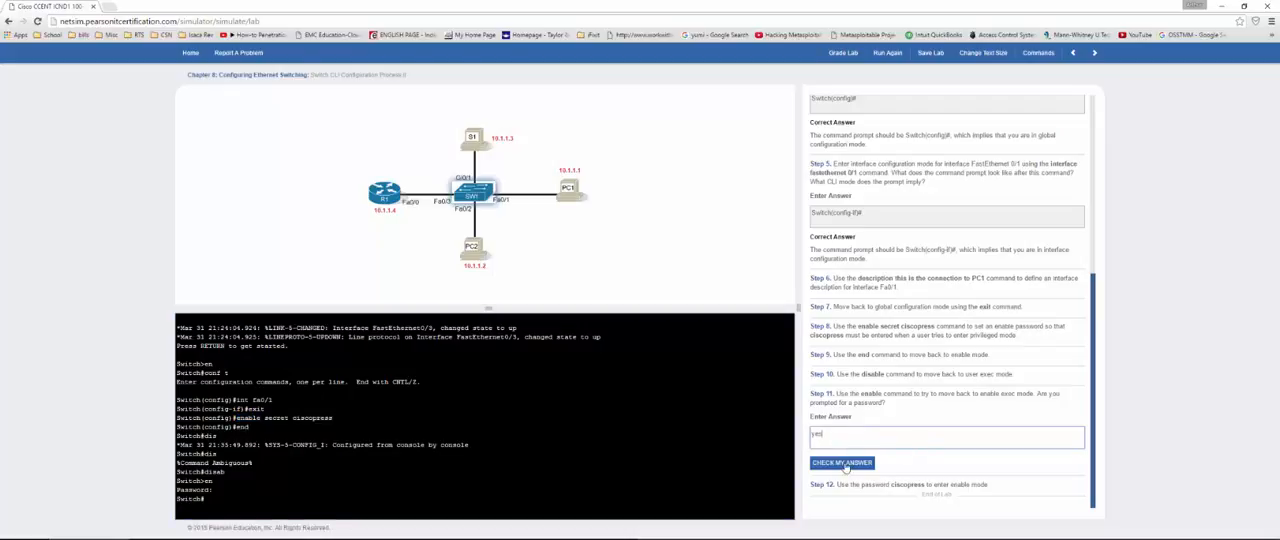
pyautogui.click(842, 464)
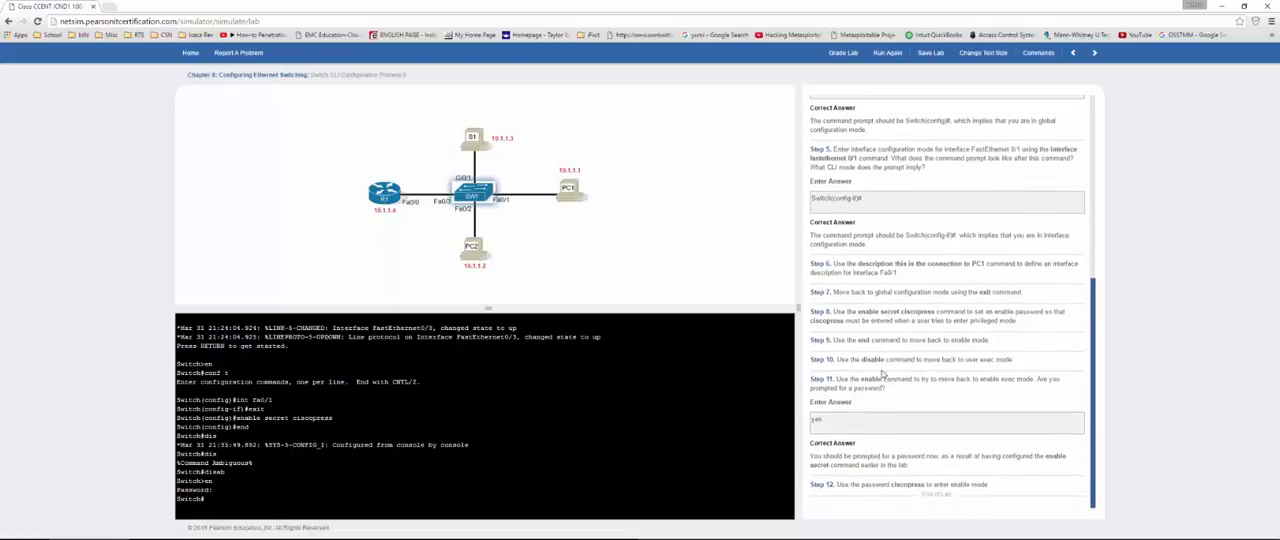
pyautogui.click(845, 53)
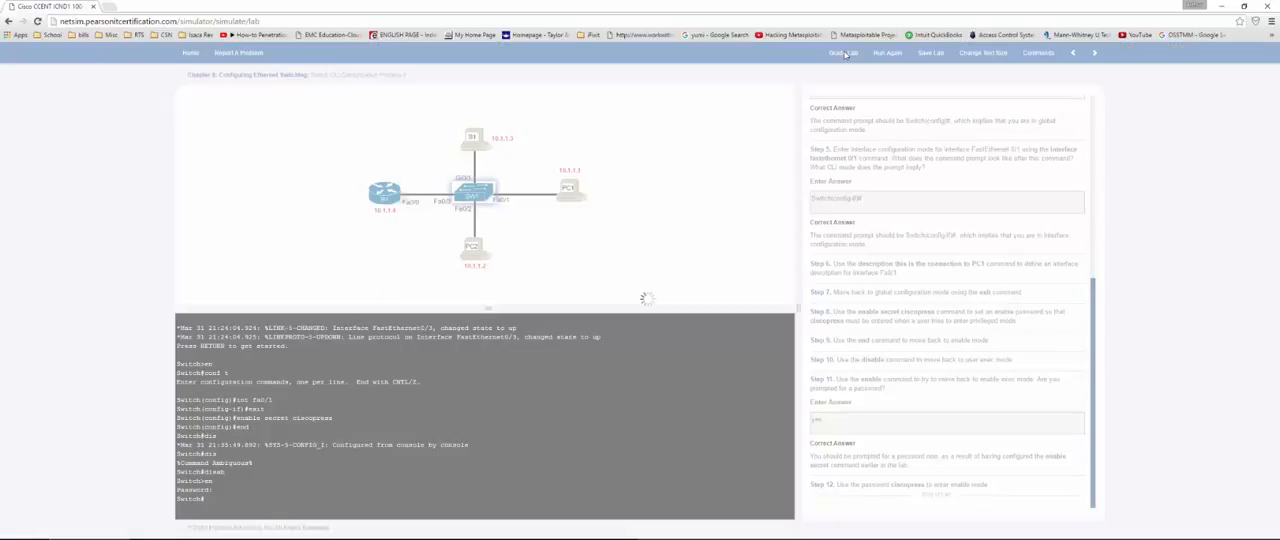
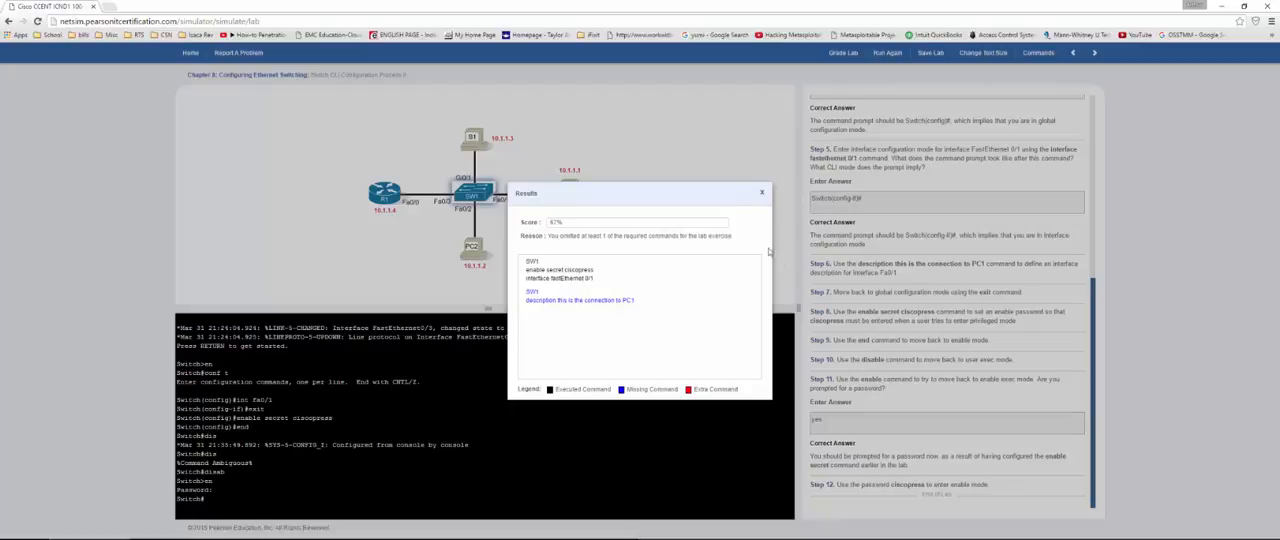
# Step: Dismiss the grading results and copy the description this is the connection to PC1 command from Step 6
pyautogui.click(761, 192)
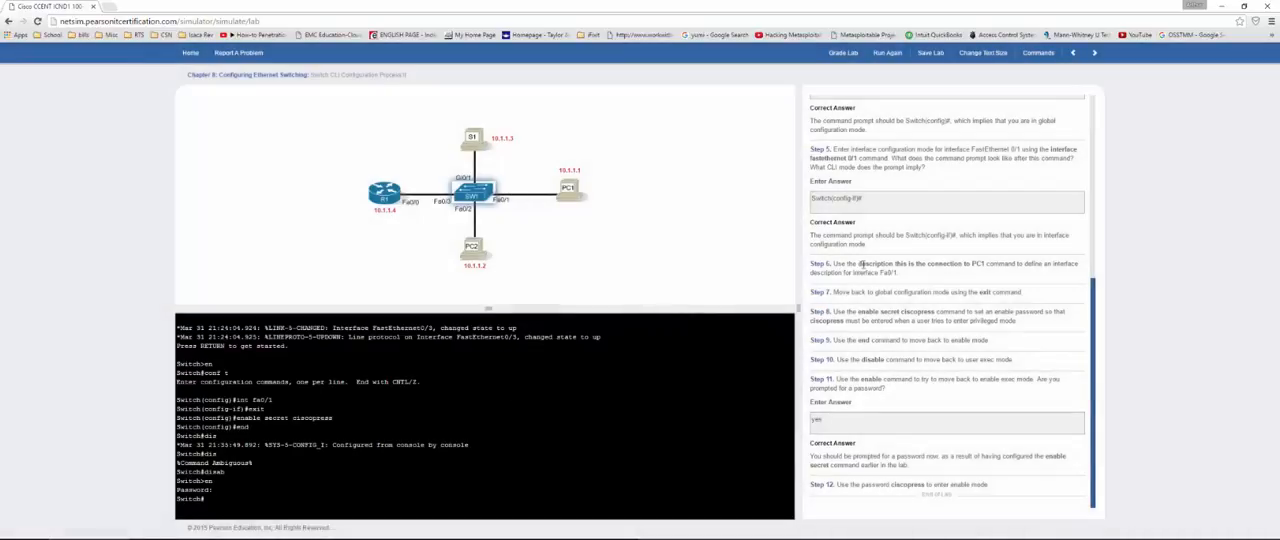
pyautogui.moveTo(859, 263); pyautogui.dragTo(985, 263)
pyautogui.hotkey('ctrl', 'c')
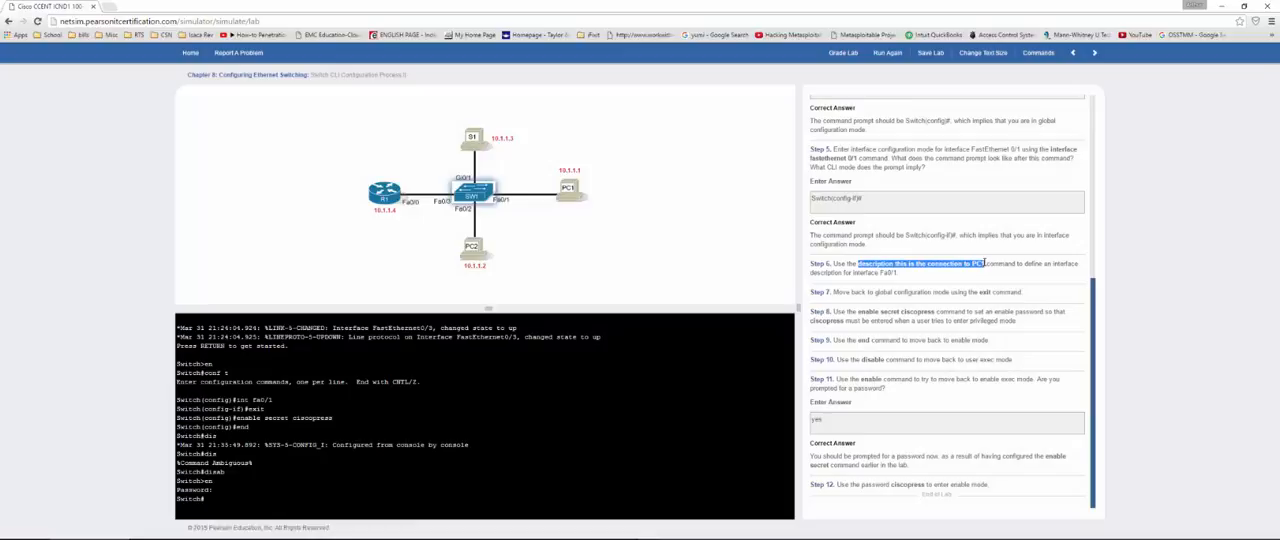
pyautogui.click(485, 450)
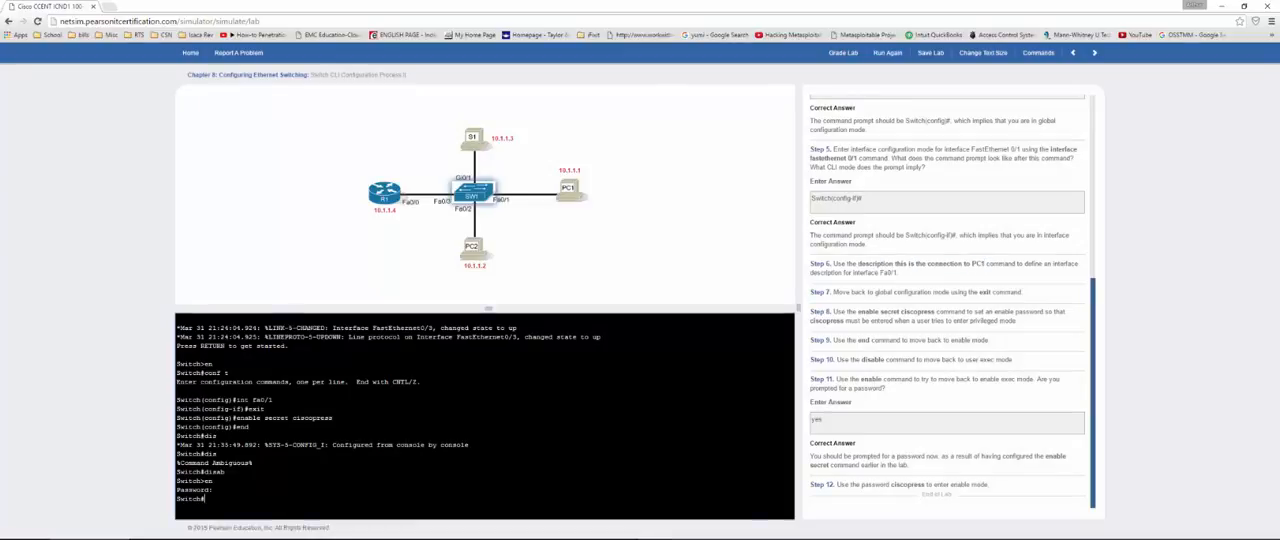
# Step: Enter interface configuration mode with conf t and int fa0/1, and apply description this is the connection to PC1
pyautogui.write('conf t')
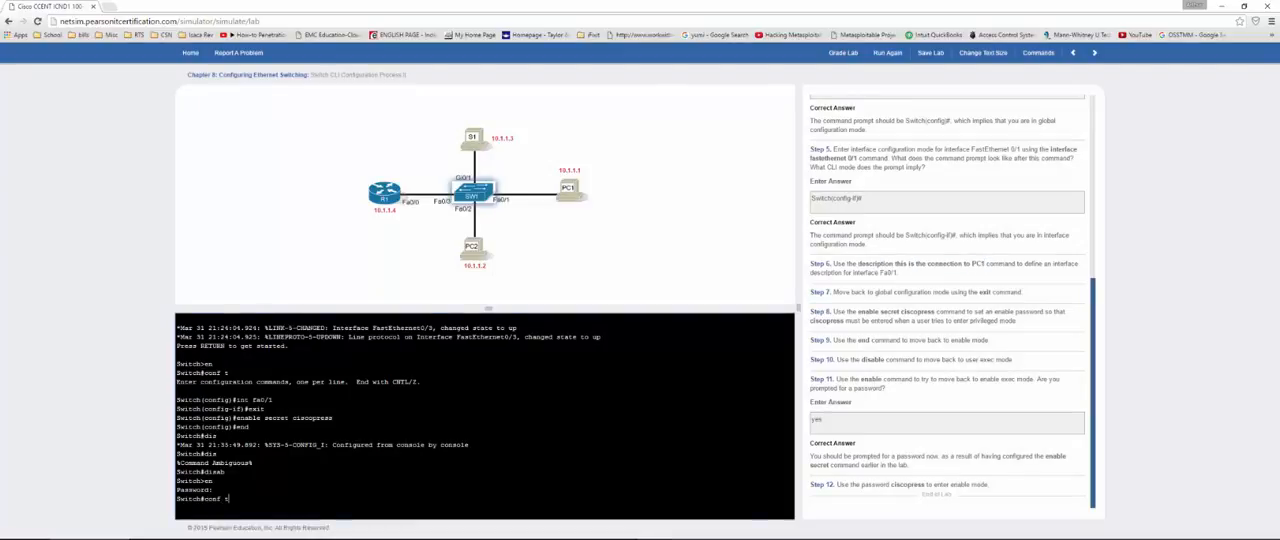
pyautogui.press('Return')
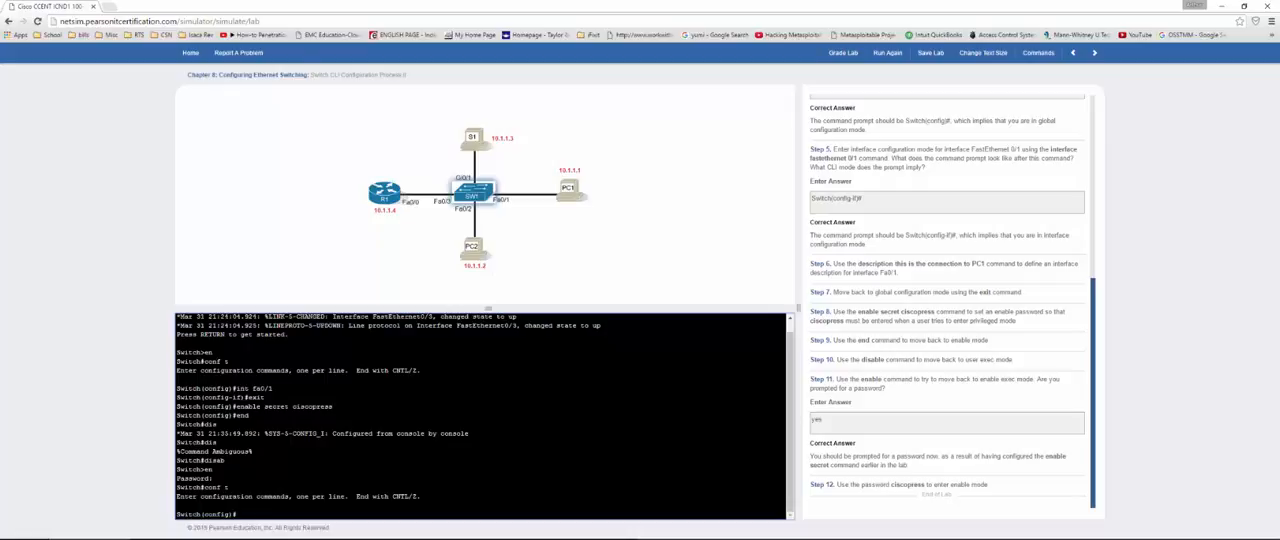
pyautogui.write('int fa0/1')
pyautogui.press('Return')
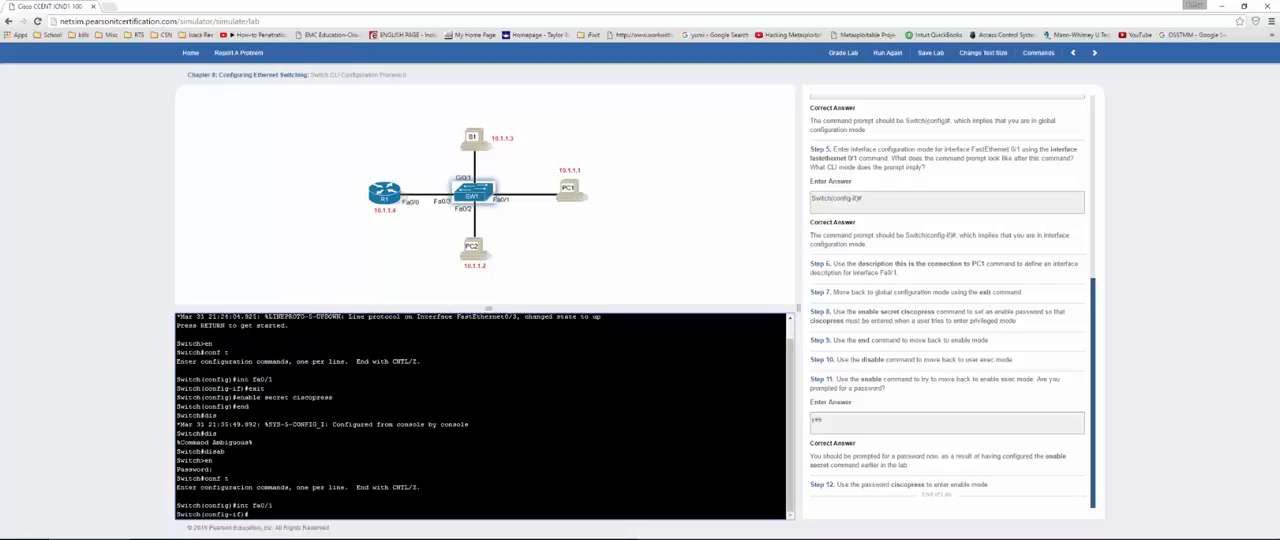
pyautogui.hotkey('ctrl', 'v')
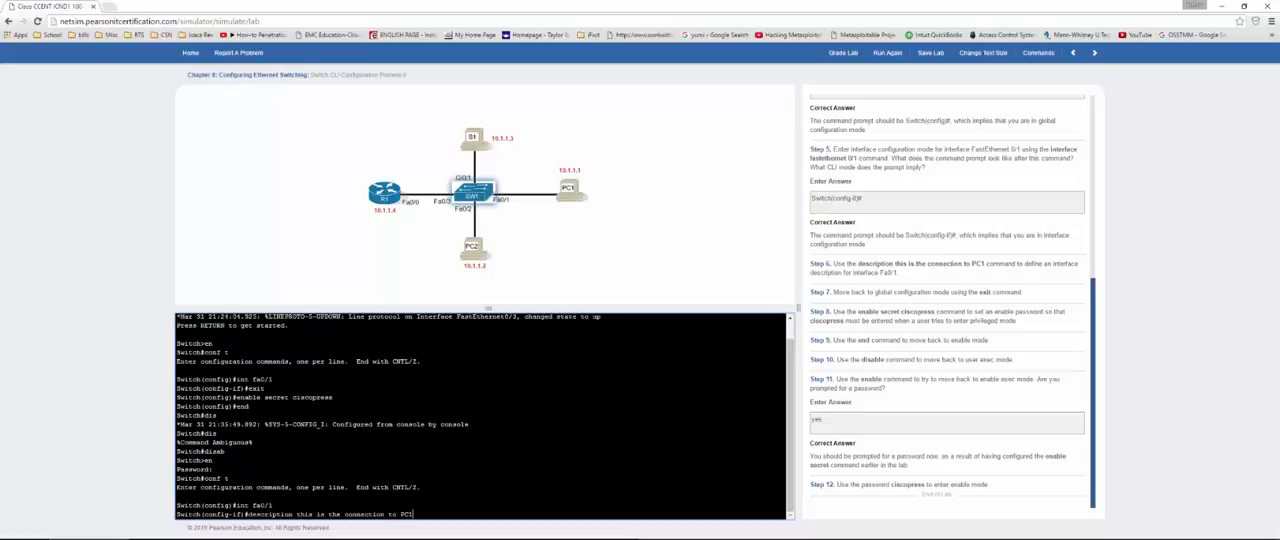
pyautogui.press('Return')
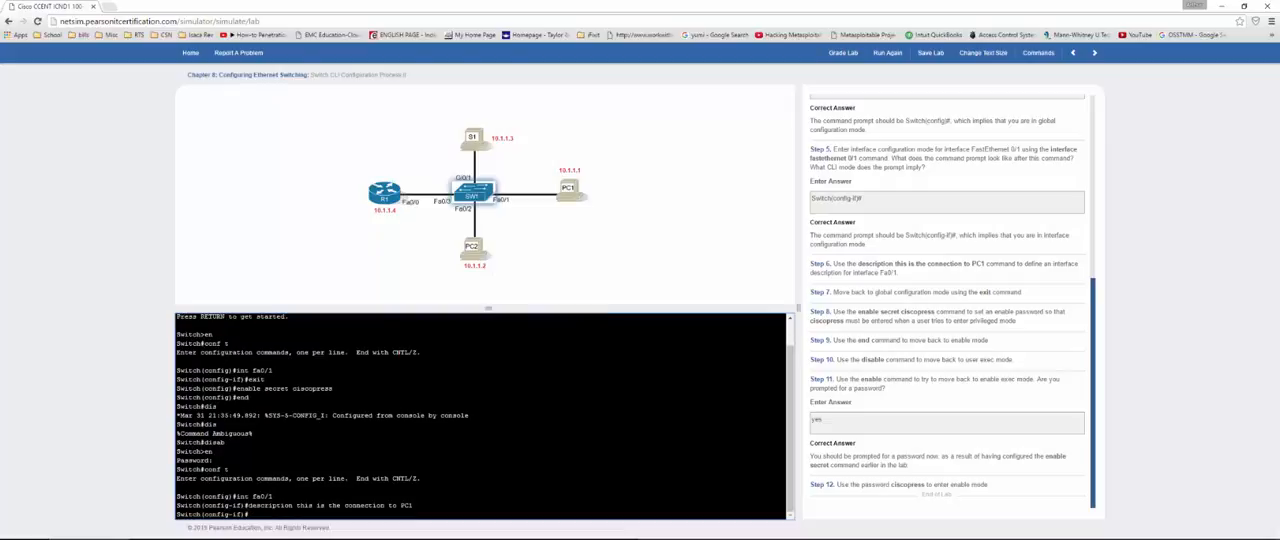
# Step: Grade the lab again, dismiss the results and move on to the next lab, Switch CLI Exec Mode
pyautogui.click(843, 54)
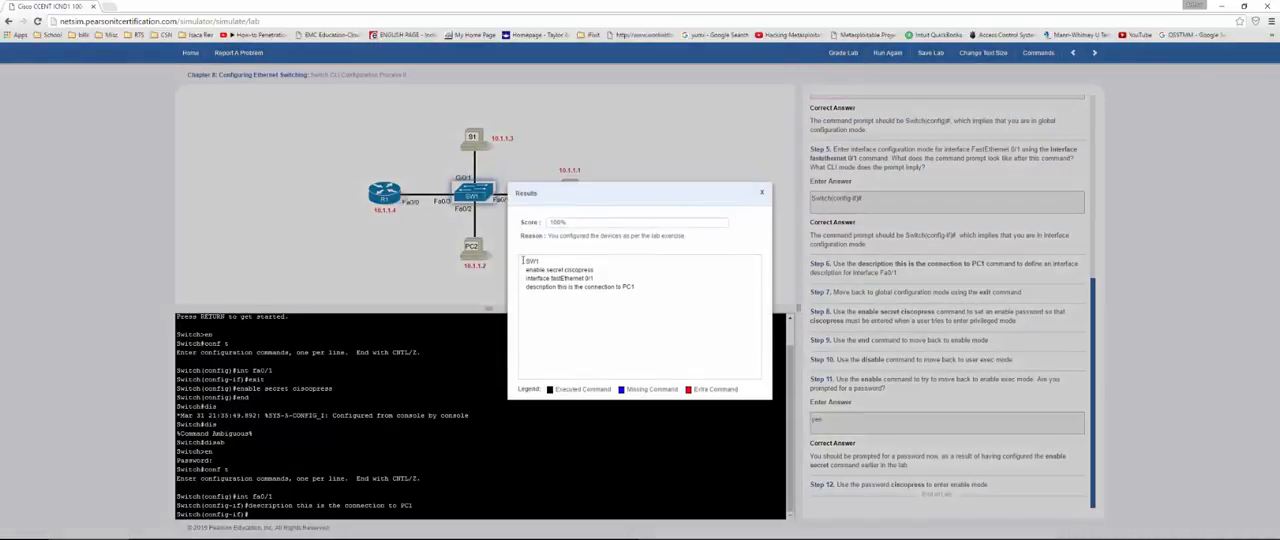
pyautogui.click(762, 192)
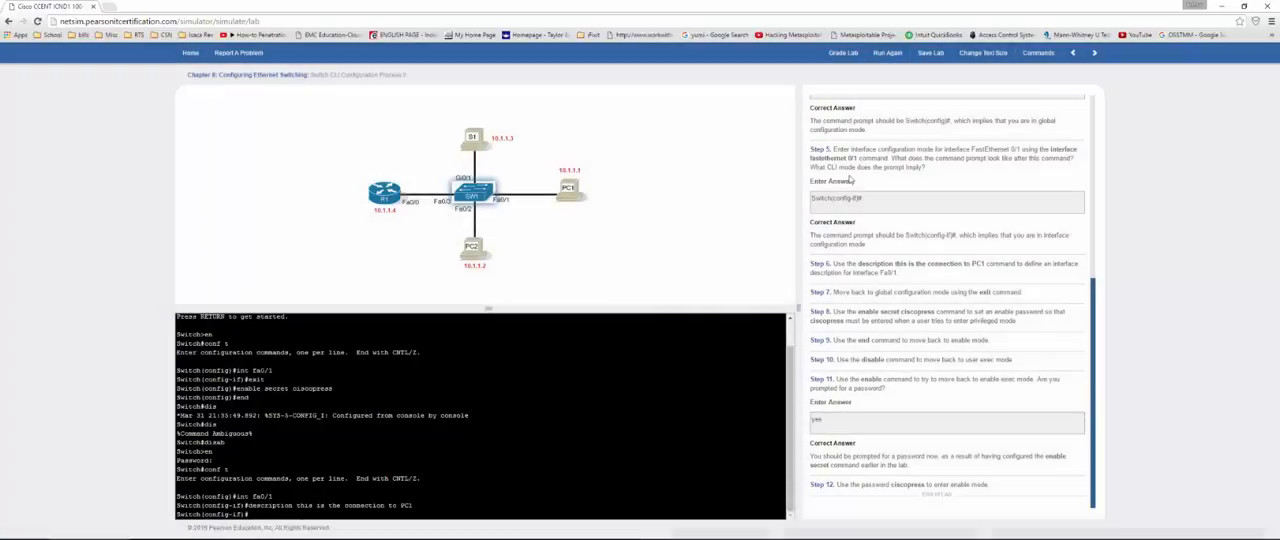
pyautogui.click(1095, 54)
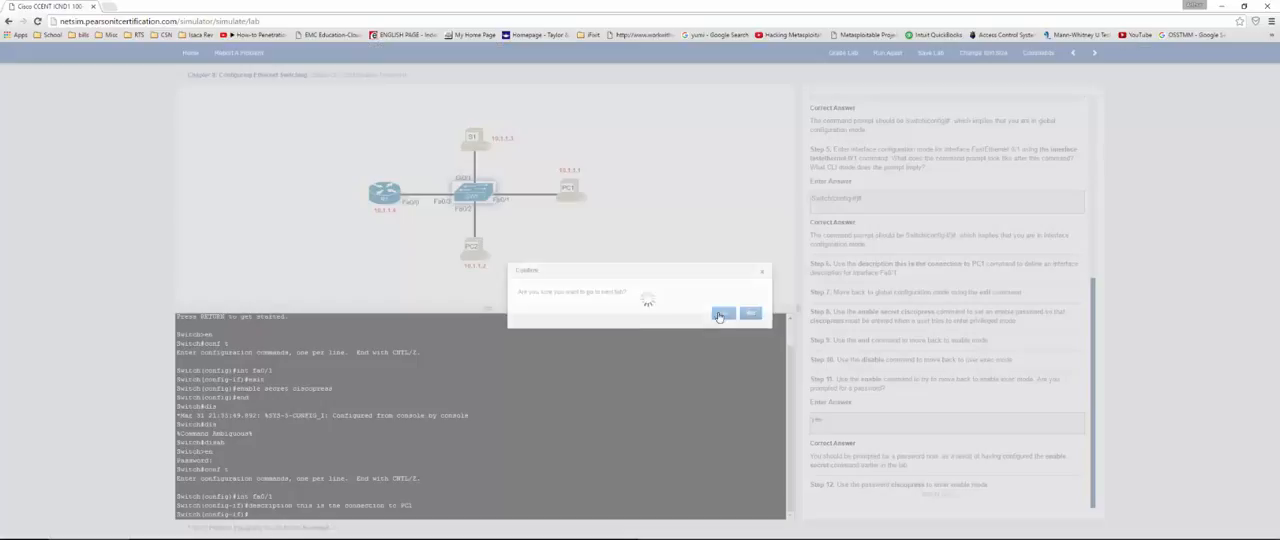
pyautogui.click(718, 317)
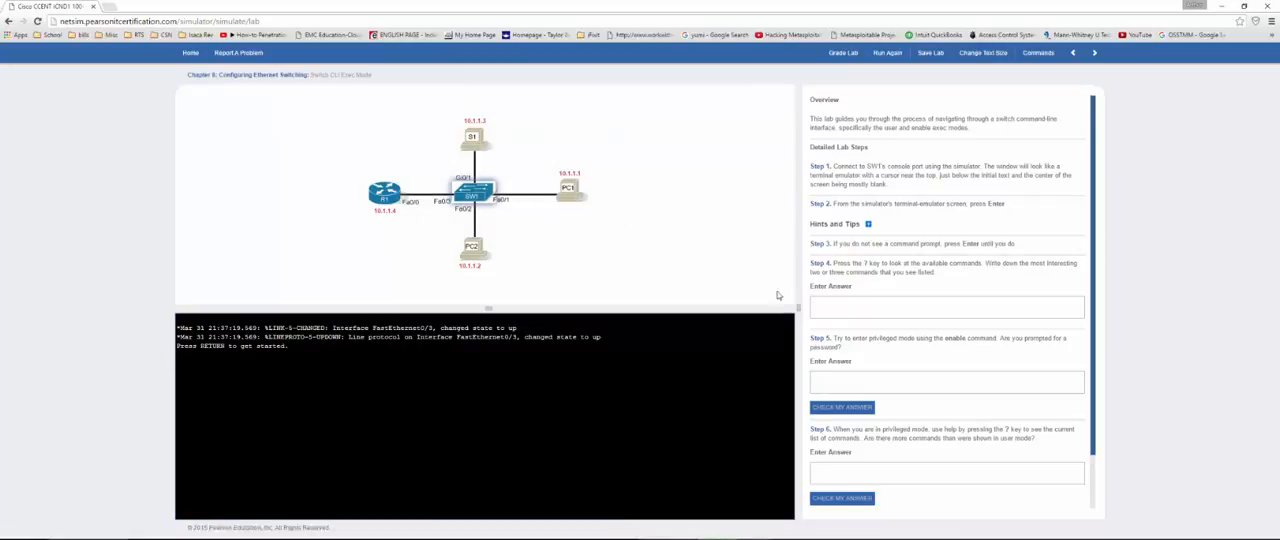
# Step: Bring up the user mode prompt on SW1 and list its available commands with ?
pyautogui.press('Return')
pyautogui.press('Return')
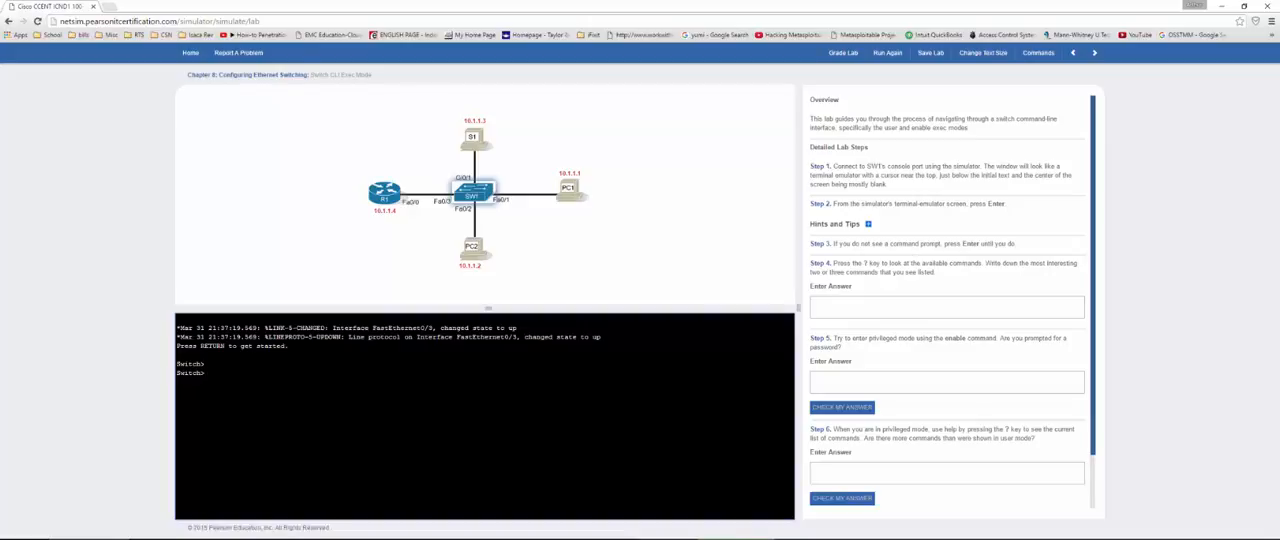
pyautogui.write('?')
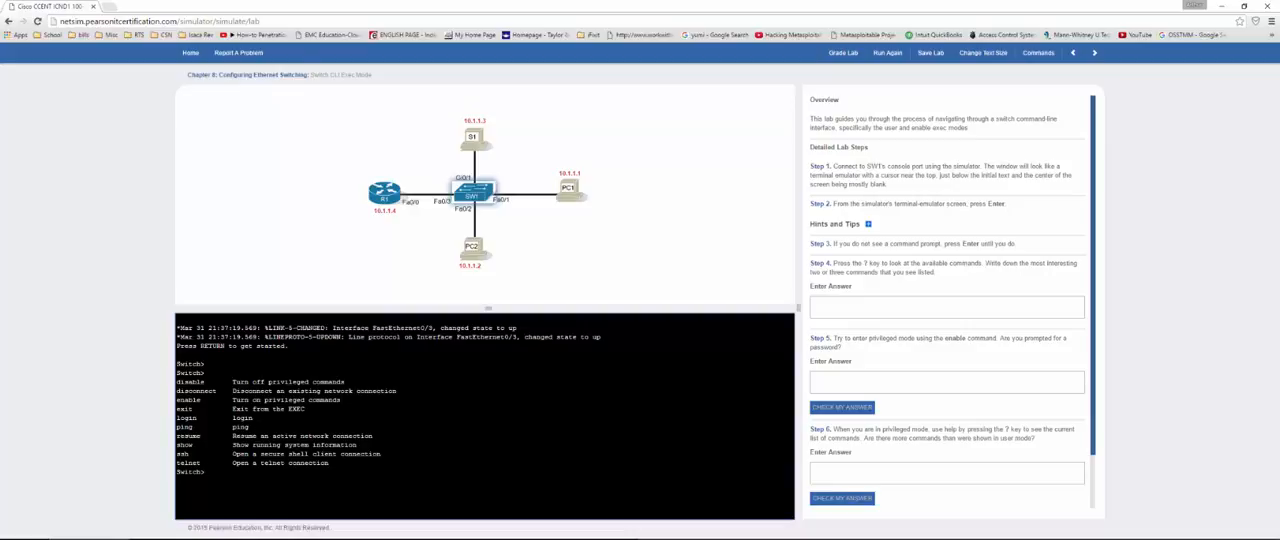
# Step: Write enable and show on separate lines among the interesting commands in the Step 4 answer
pyautogui.click(864, 306)
pyautogui.write('enabl')
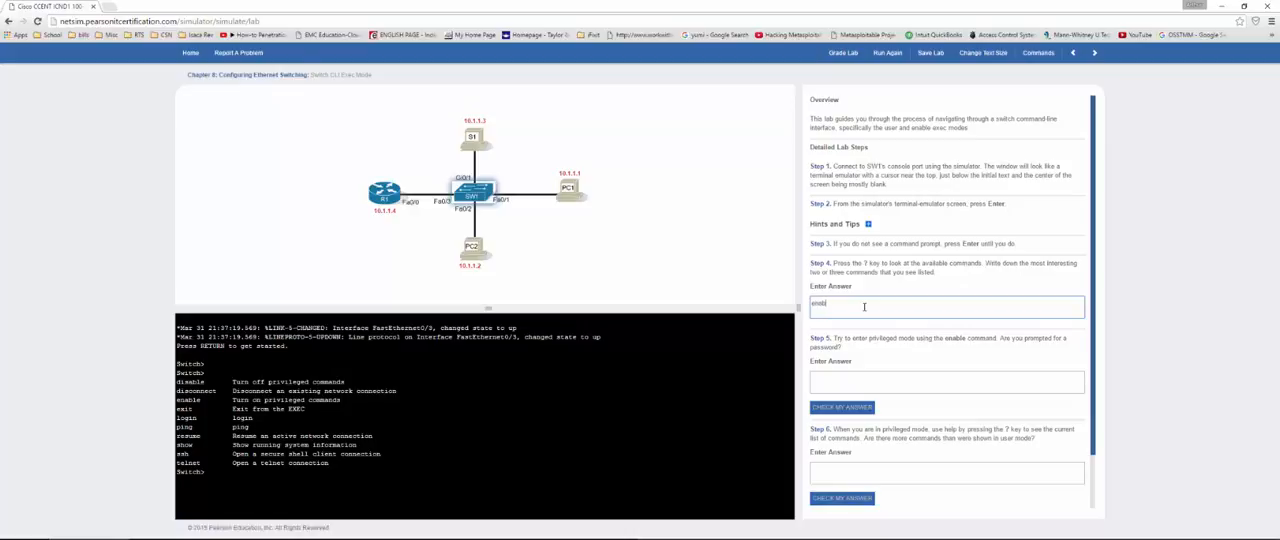
pyautogui.write('e')
pyautogui.press('Return')
pyautogui.write('show')
pyautogui.press('Return')
pyautogui.write('telnet')
pyautogui.press('BackSpace')
pyautogui.press('BackSpace')
pyautogui.press('BackSpace')
pyautogui.press('BackSpace')
pyautogui.press('BackSpace')
pyautogui.press('BackSpace')
pyautogui.press('BackSpace')
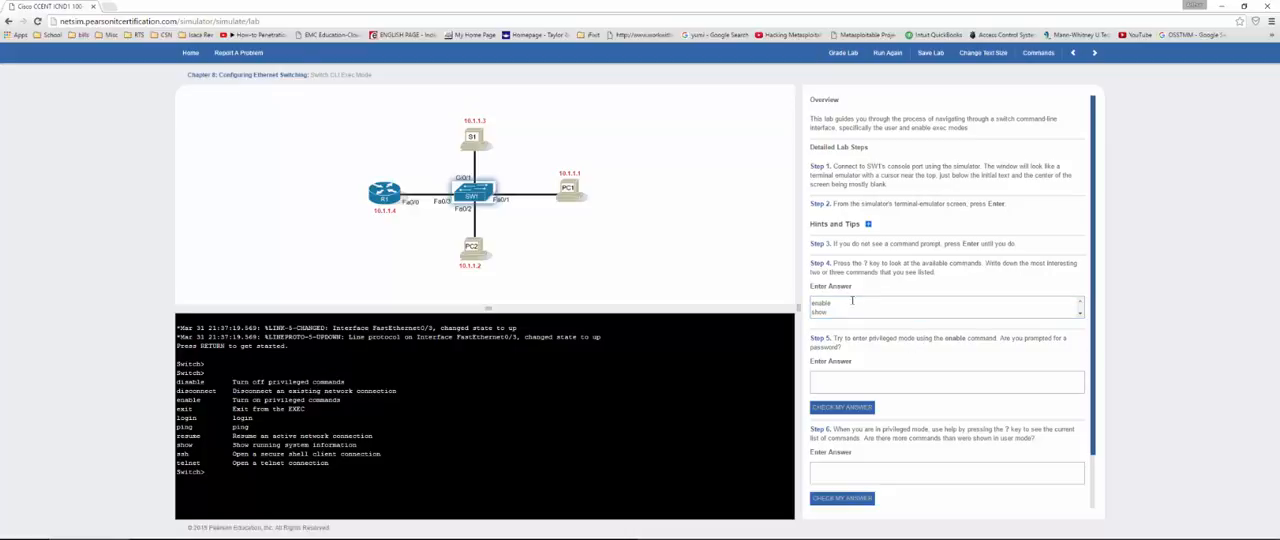
# Step: Enter privileged mode with en, then answer "no" to the Step 5 password prompt question and check it
pyautogui.click(205, 472)
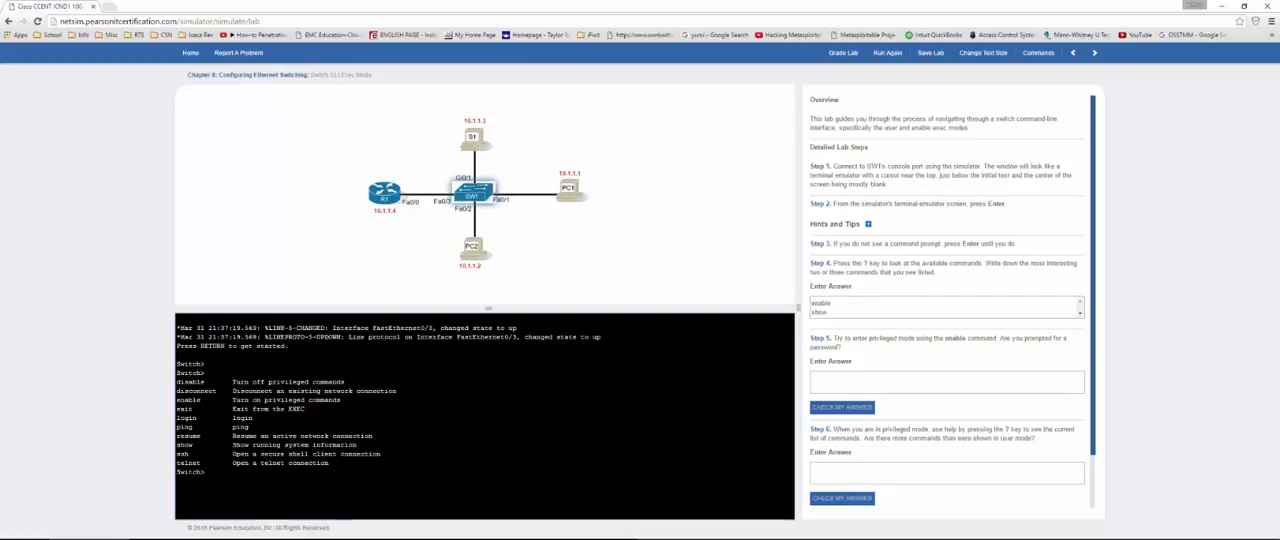
pyautogui.write('en')
pyautogui.press('Return')
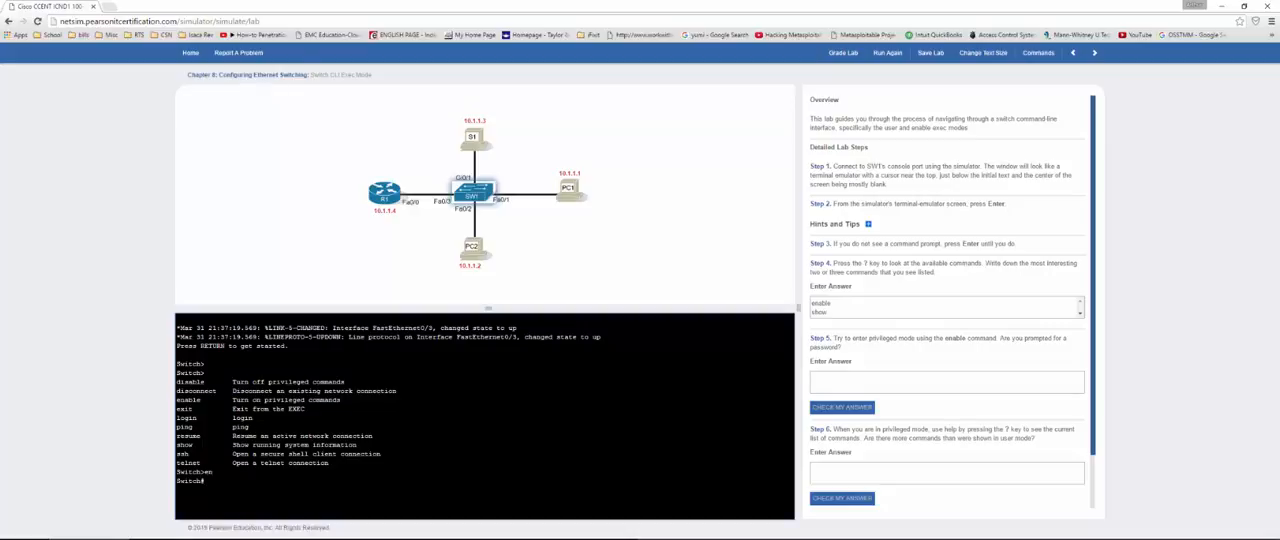
pyautogui.click(885, 380)
pyautogui.write('no')
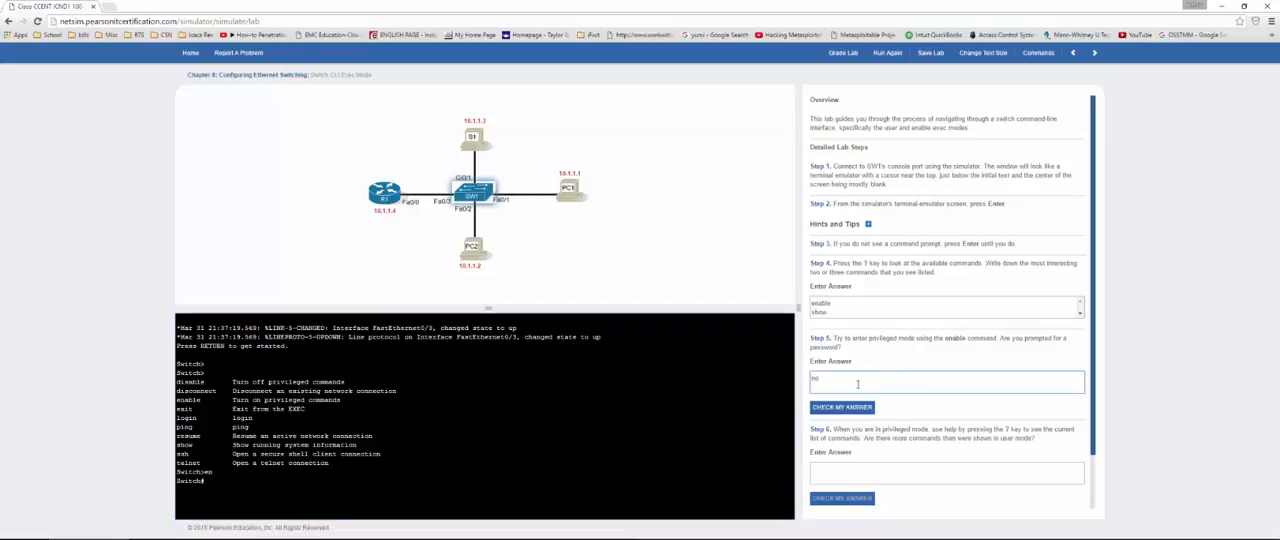
pyautogui.scroll(-3, 858, 384)
pyautogui.click(824, 351)
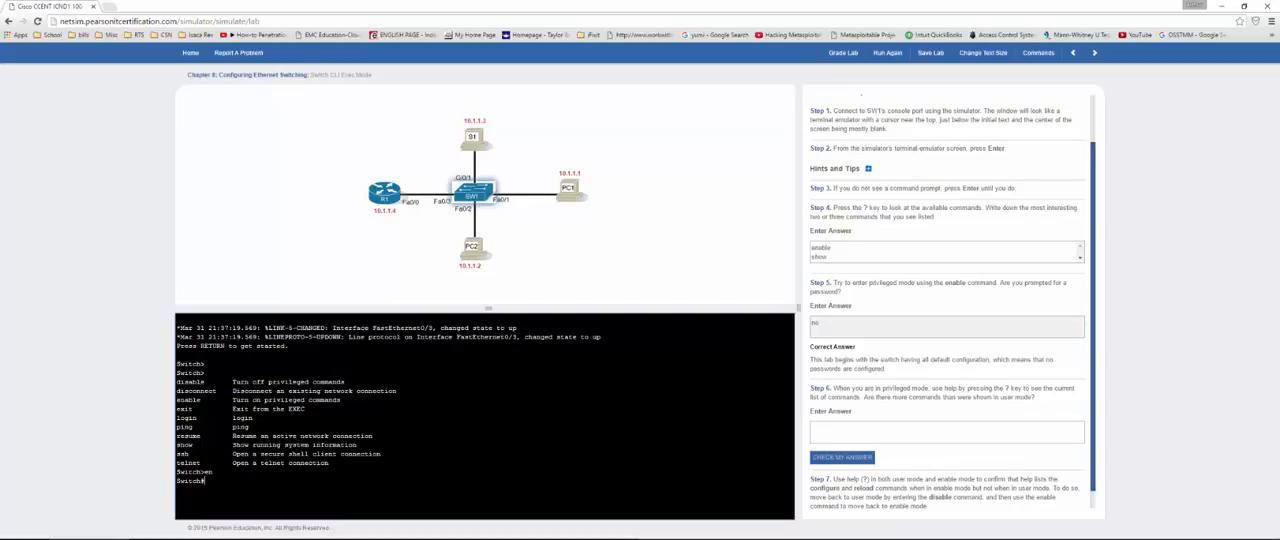
# Step: List the privileged mode commands with ? and enter "yes" as the Step 6 answer
pyautogui.write('?')
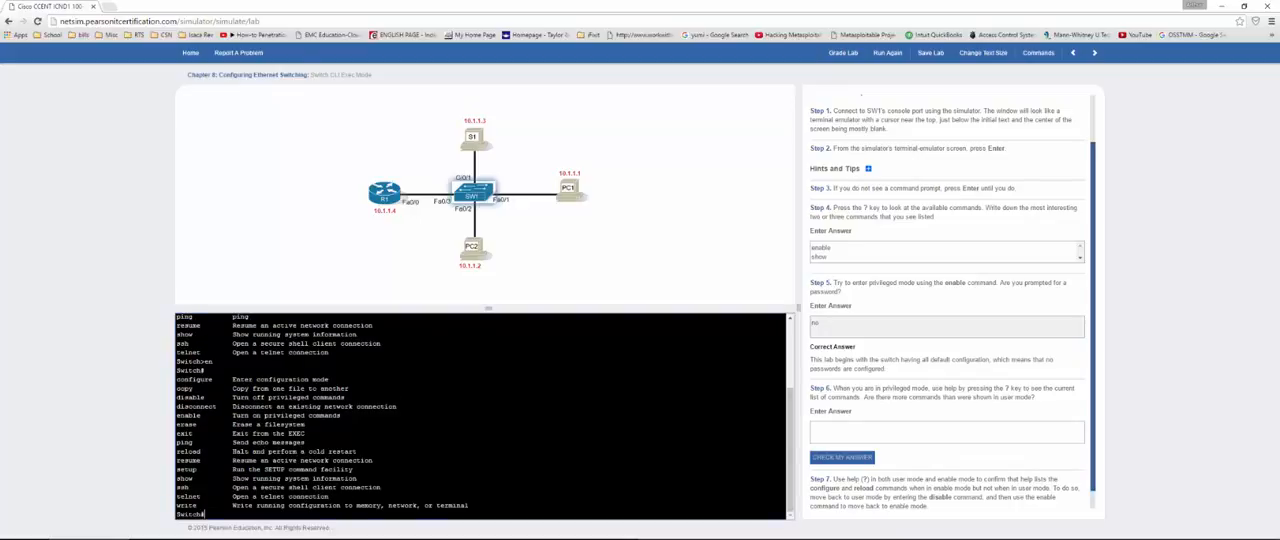
pyautogui.moveTo(176, 379)
pyautogui.mouseDown()
pyautogui.moveTo(354, 398)
pyautogui.moveTo(386, 500)
pyautogui.moveTo(469, 506)
pyautogui.moveTo(180, 428)
pyautogui.moveTo(176, 379)
pyautogui.mouseUp()
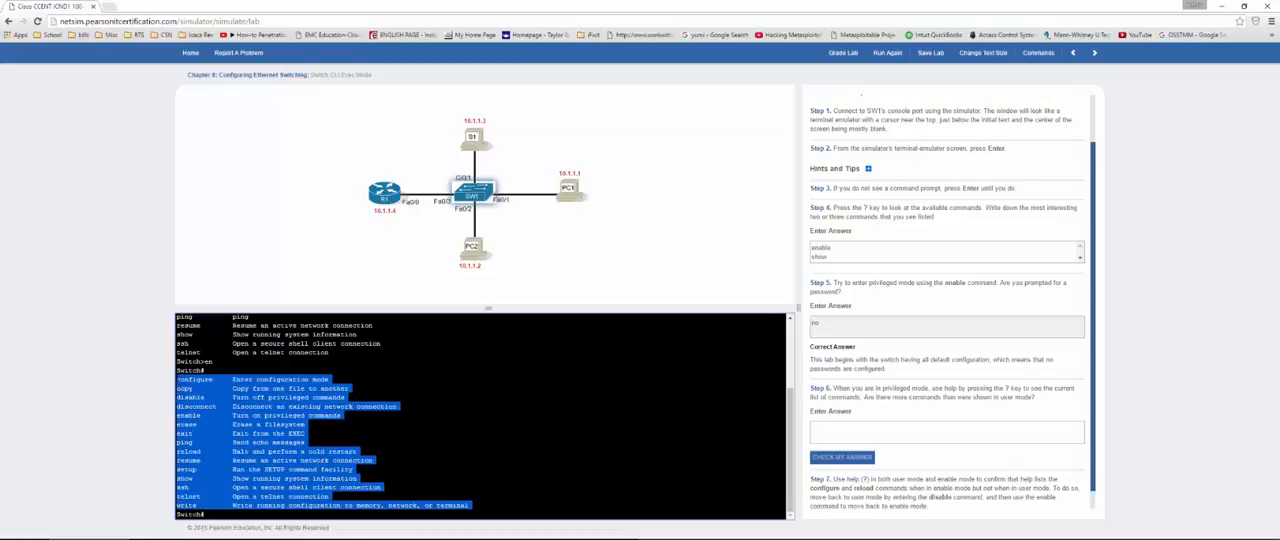
pyautogui.click(880, 432)
pyautogui.write('yes')
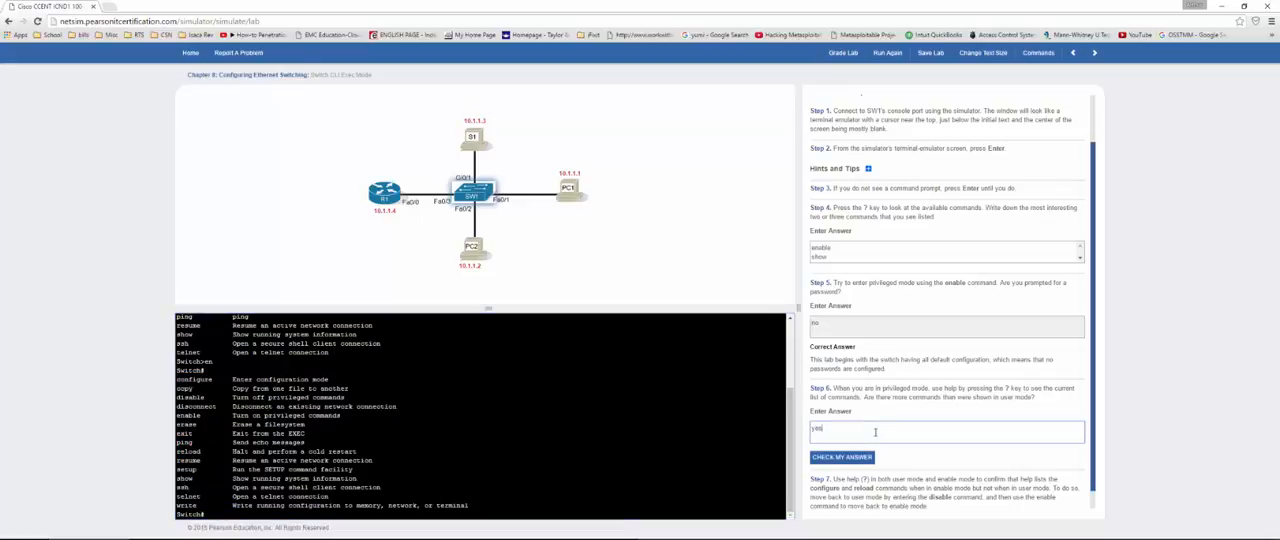
# Step: Read Step 7 and compare the user mode command list with the privileged mode list in the console
pyautogui.scroll(-1, 884, 428)
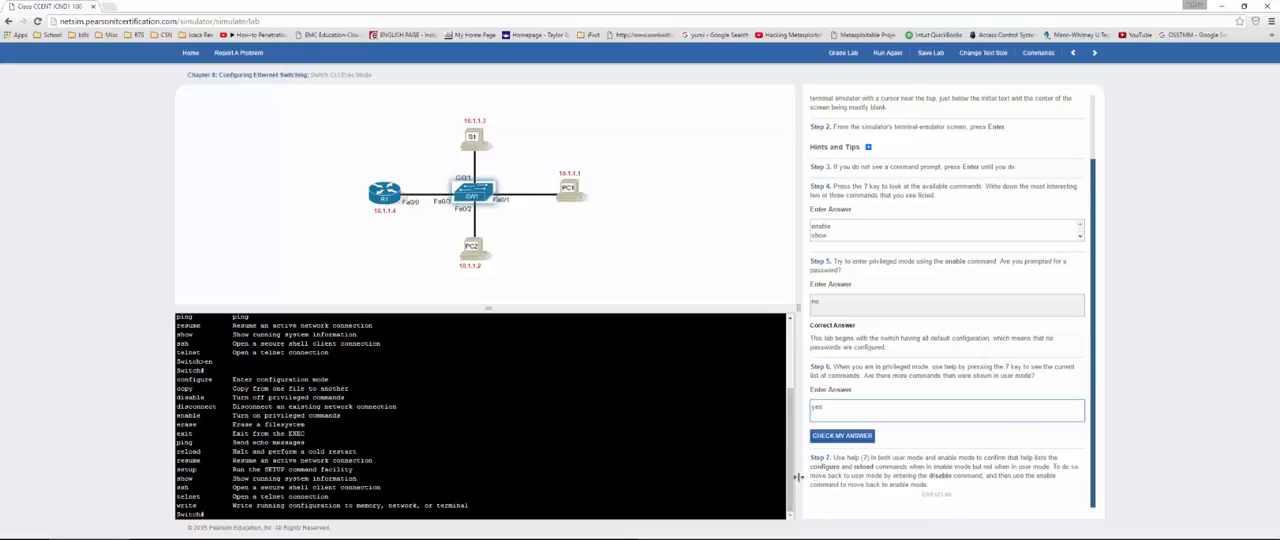
pyautogui.click(830, 477)
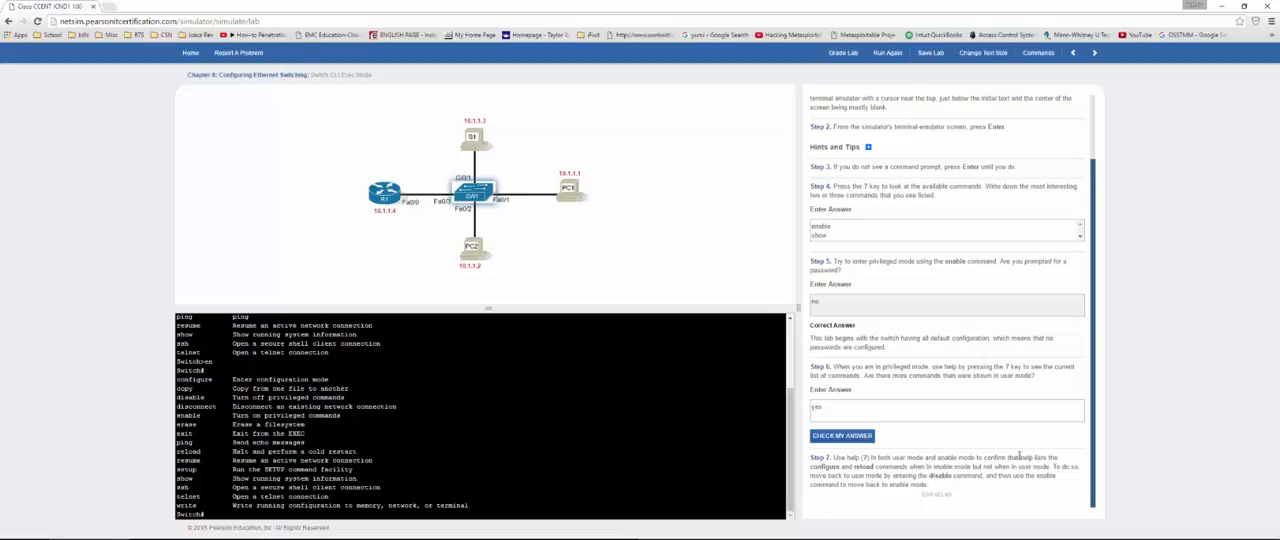
pyautogui.scroll(3, 480, 416)
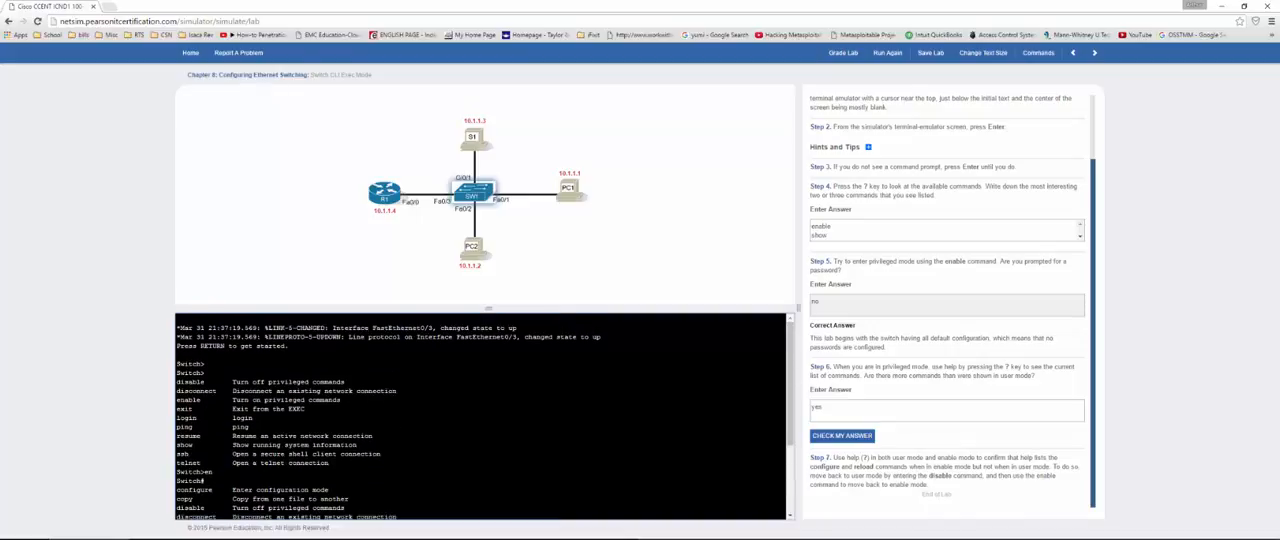
pyautogui.moveTo(176, 381); pyautogui.dragTo(329, 463)
pyautogui.scroll(-3, 480, 416)
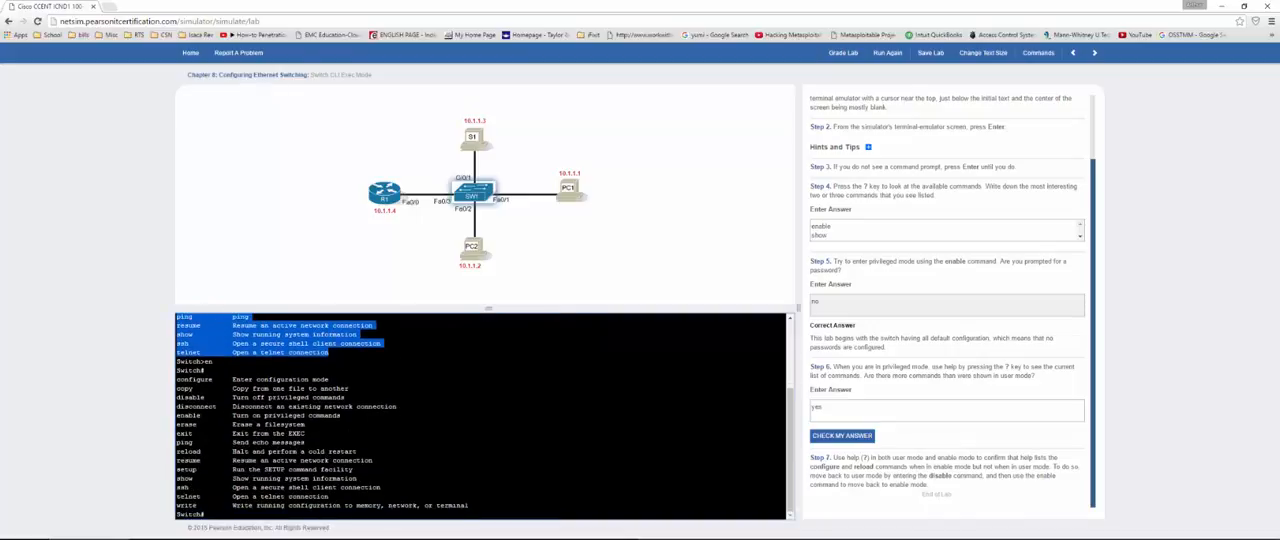
pyautogui.moveTo(186, 451); pyautogui.dragTo(356, 452)
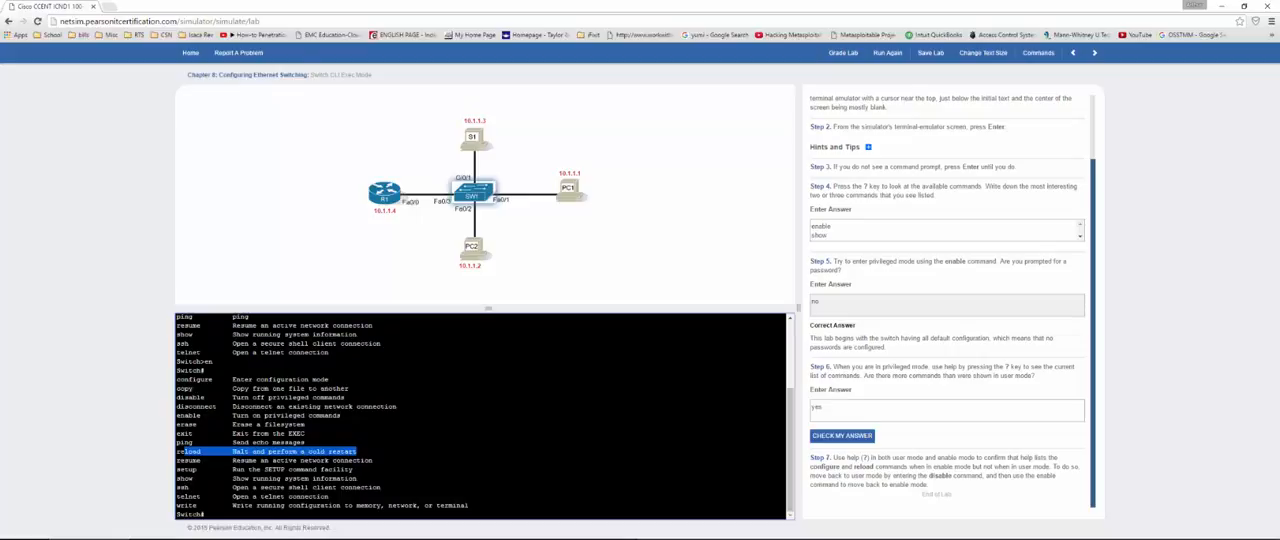
pyautogui.click(199, 469)
pyautogui.moveTo(184, 478); pyautogui.dragTo(356, 478)
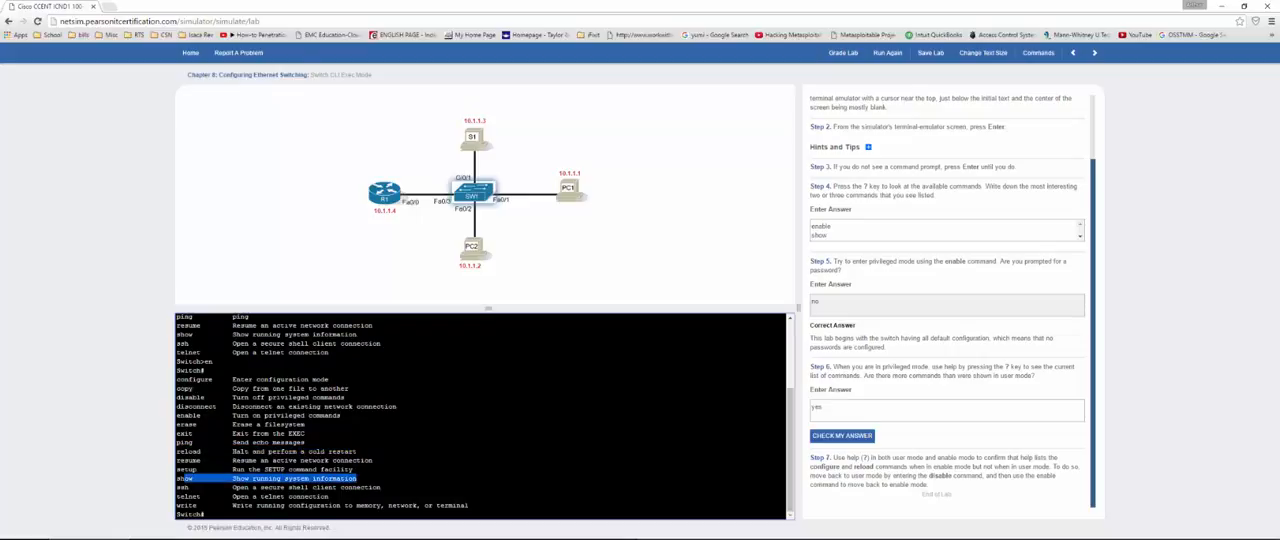
pyautogui.moveTo(190, 487); pyautogui.dragTo(328, 496)
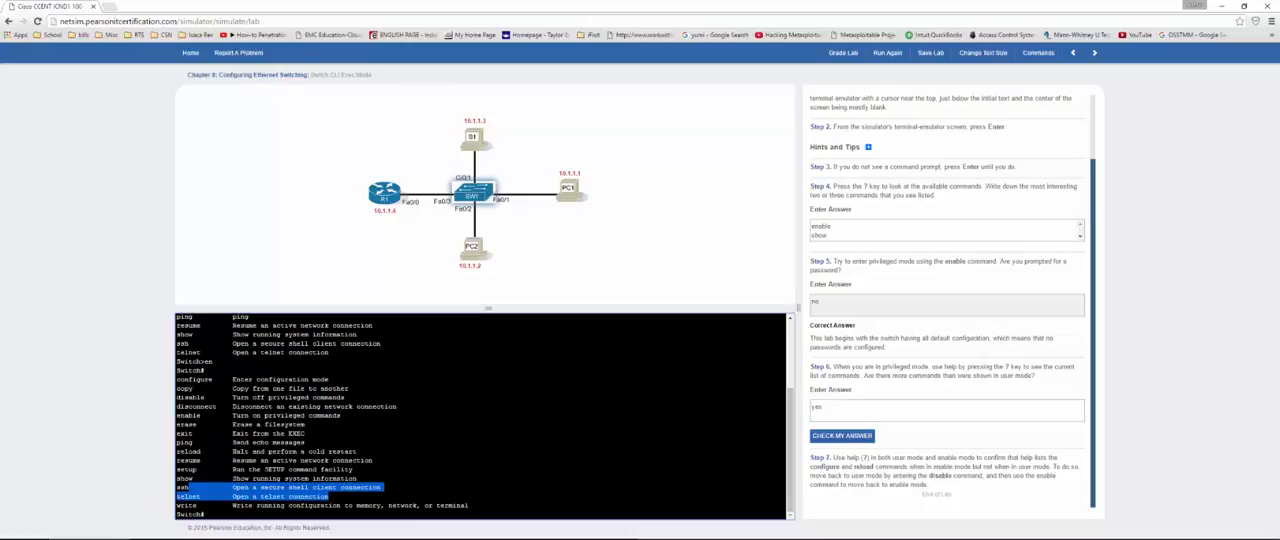
pyautogui.moveTo(193, 460); pyautogui.dragTo(372, 460)
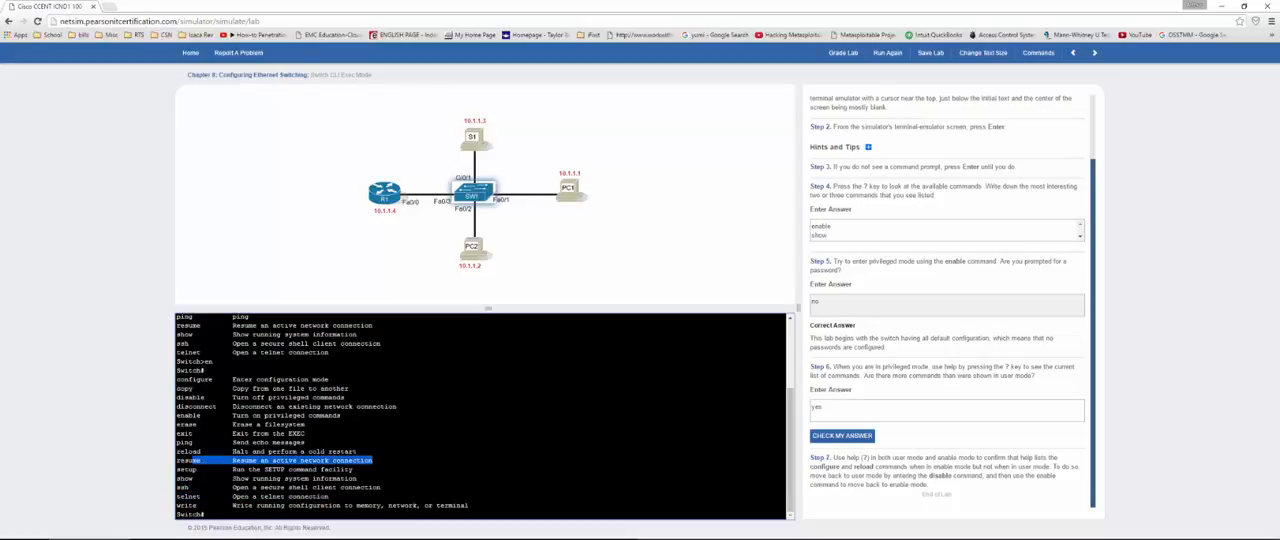
# Step: Highlight the setup command in the privileged mode list and check the Step 6 answer
pyautogui.scroll(1, 372, 450)
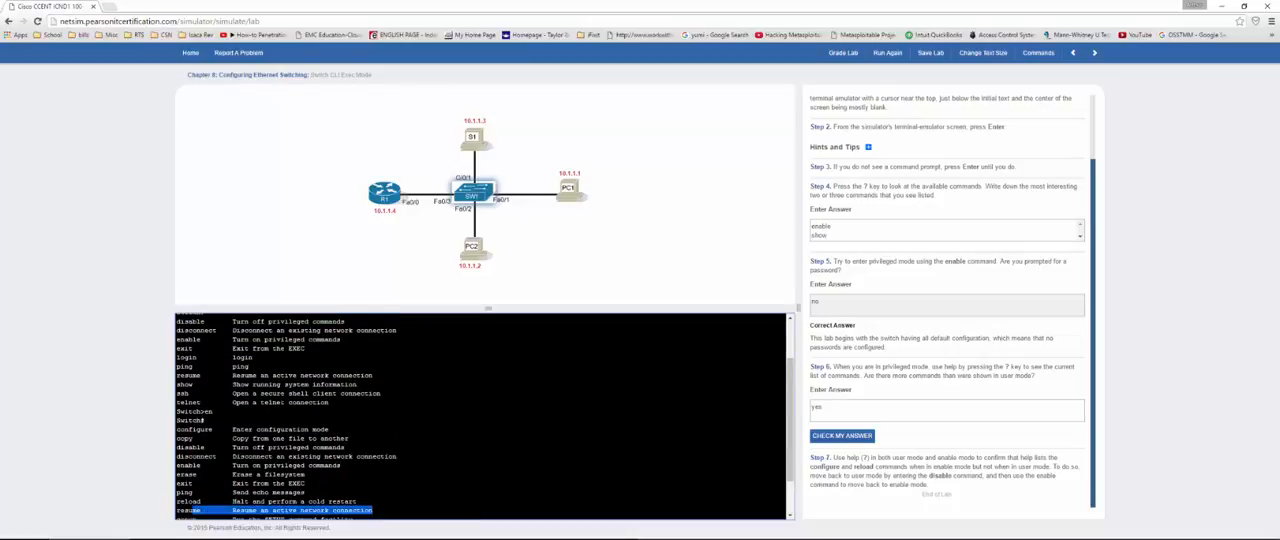
pyautogui.scroll(-1, 372, 450)
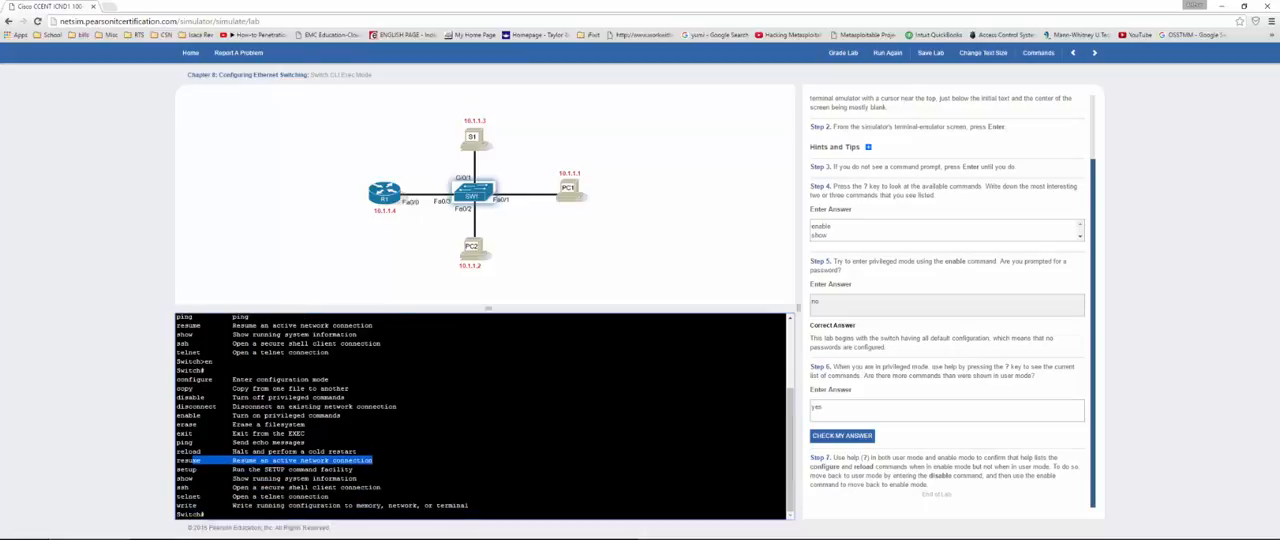
pyautogui.moveTo(178, 469); pyautogui.dragTo(354, 469)
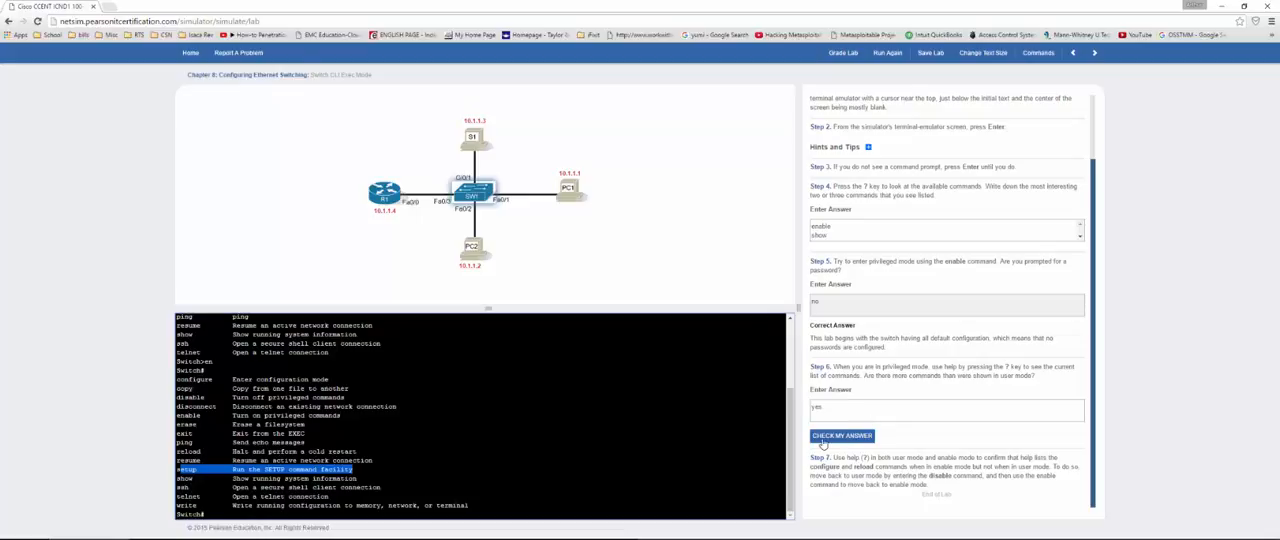
pyautogui.click(840, 436)
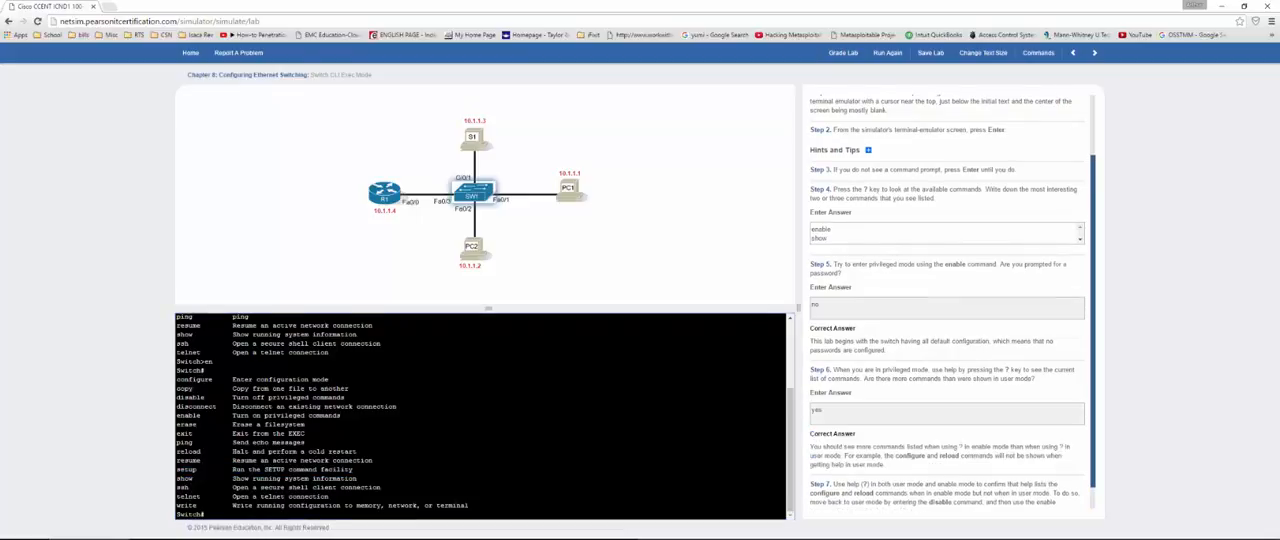
# Step: Enter global configuration mode with conf t, list its commands with ?, and check the lab's grade
pyautogui.scroll(5, 480, 415)
pyautogui.scroll(-4, 480, 415)
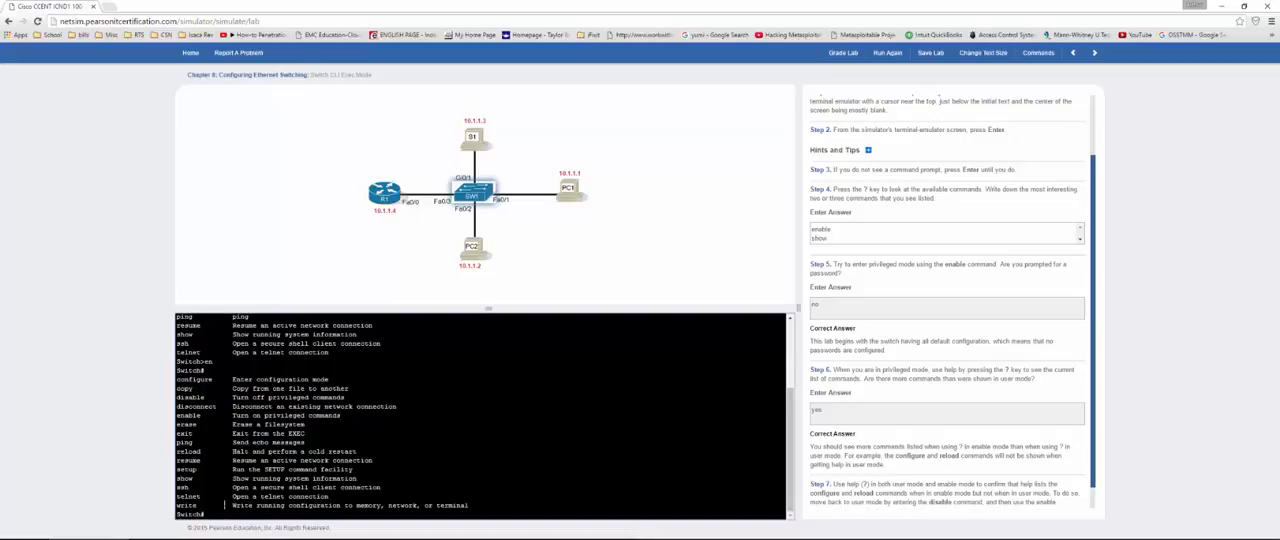
pyautogui.write('conf t')
pyautogui.press('Return')
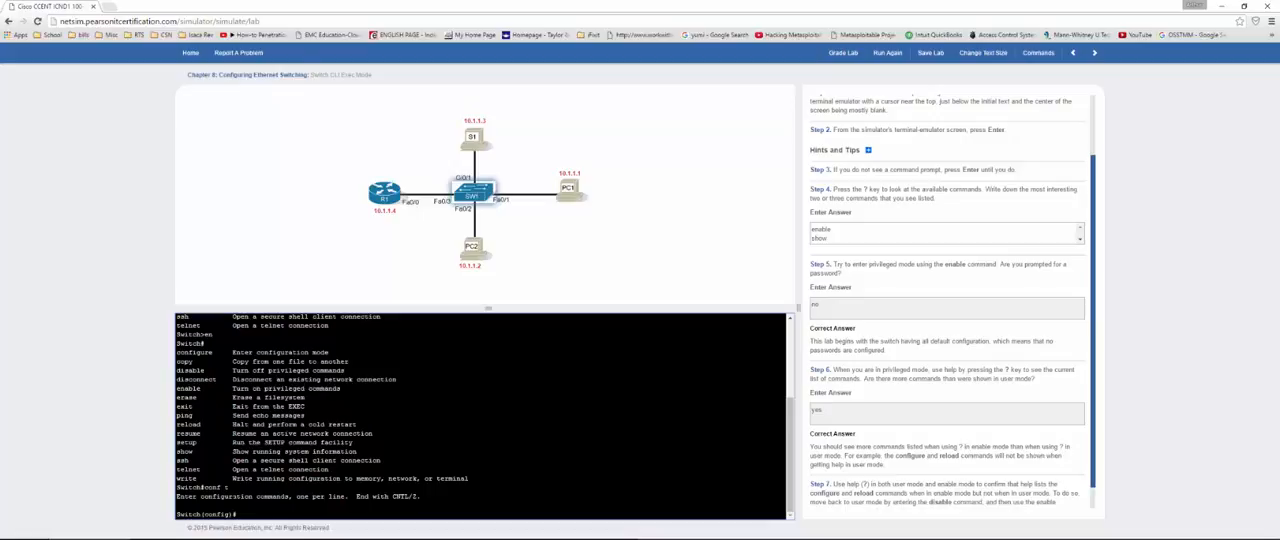
pyautogui.write('?')
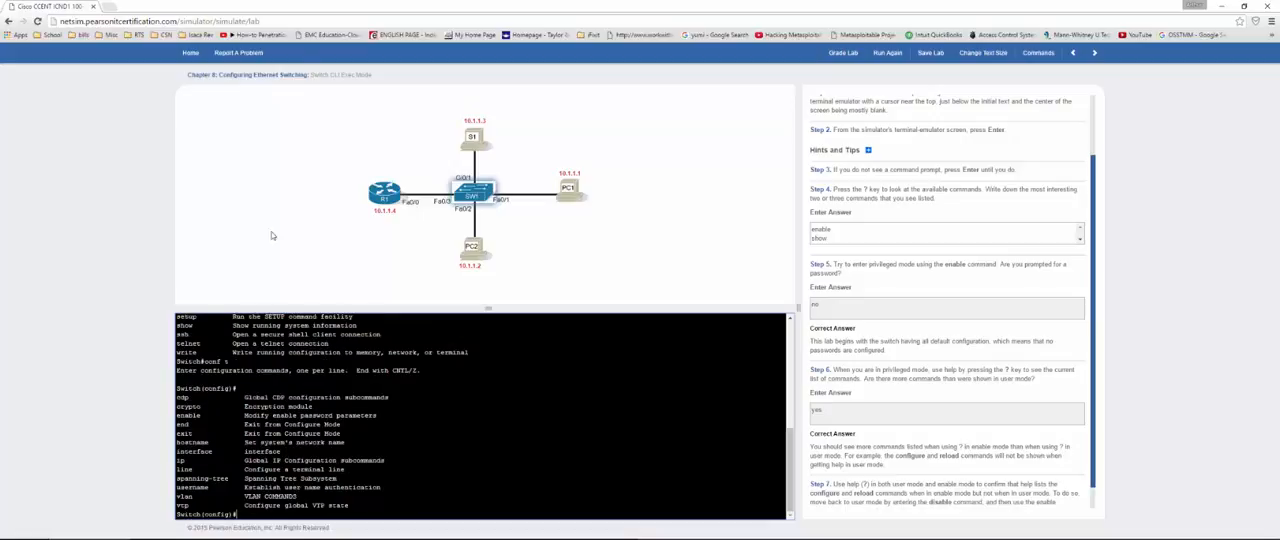
pyautogui.click(842, 55)
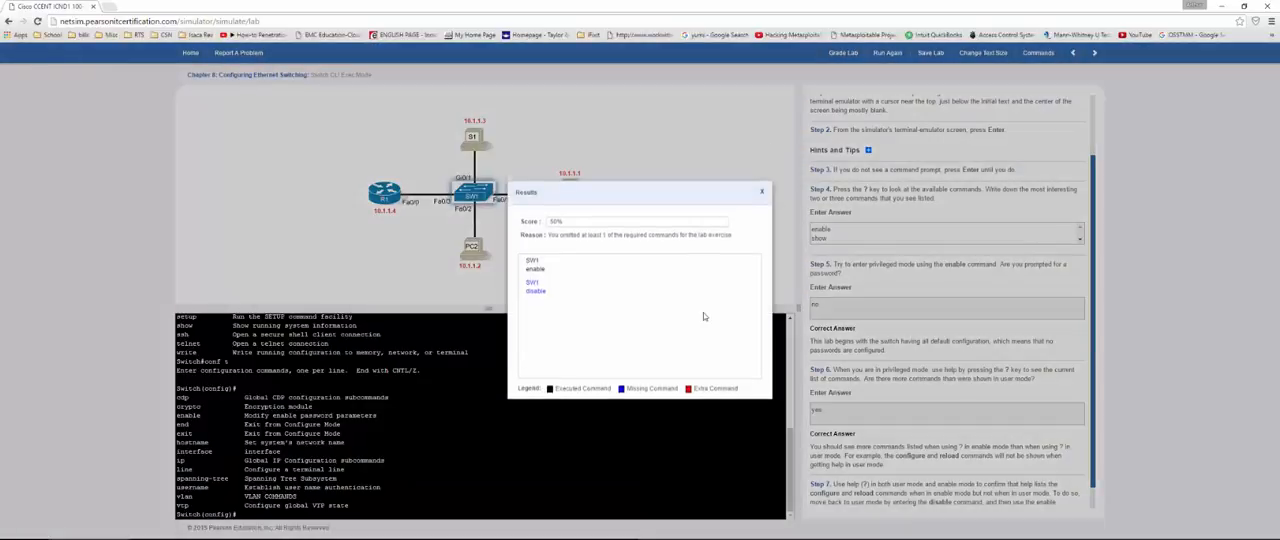
pyautogui.click(762, 193)
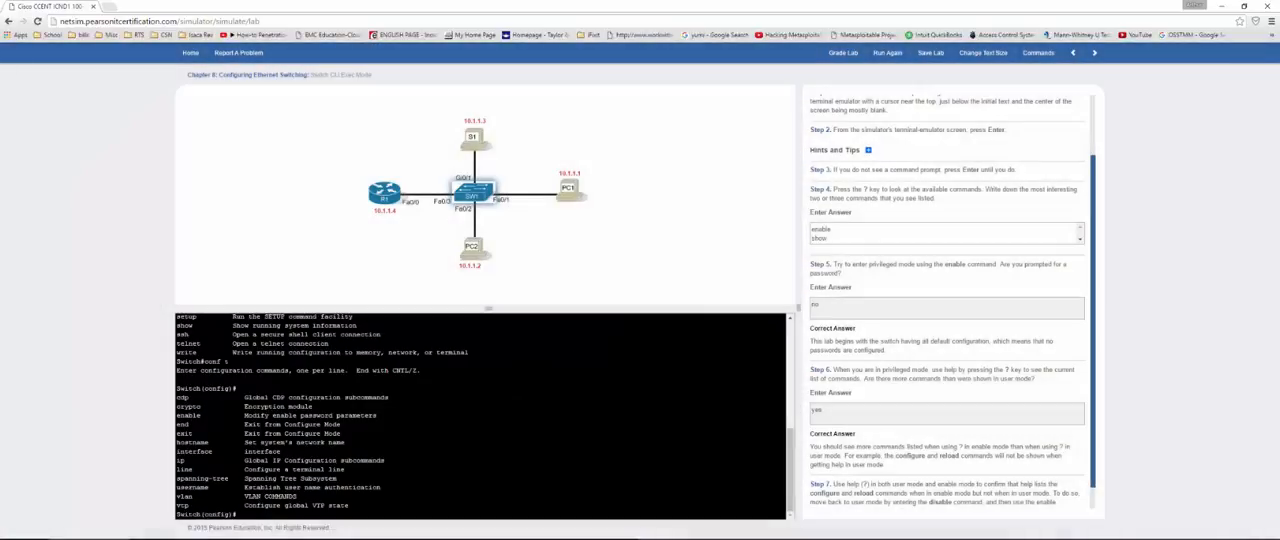
# Step: Return to user mode with exit and disable, and list the user mode commands with ?
pyautogui.write('exit')
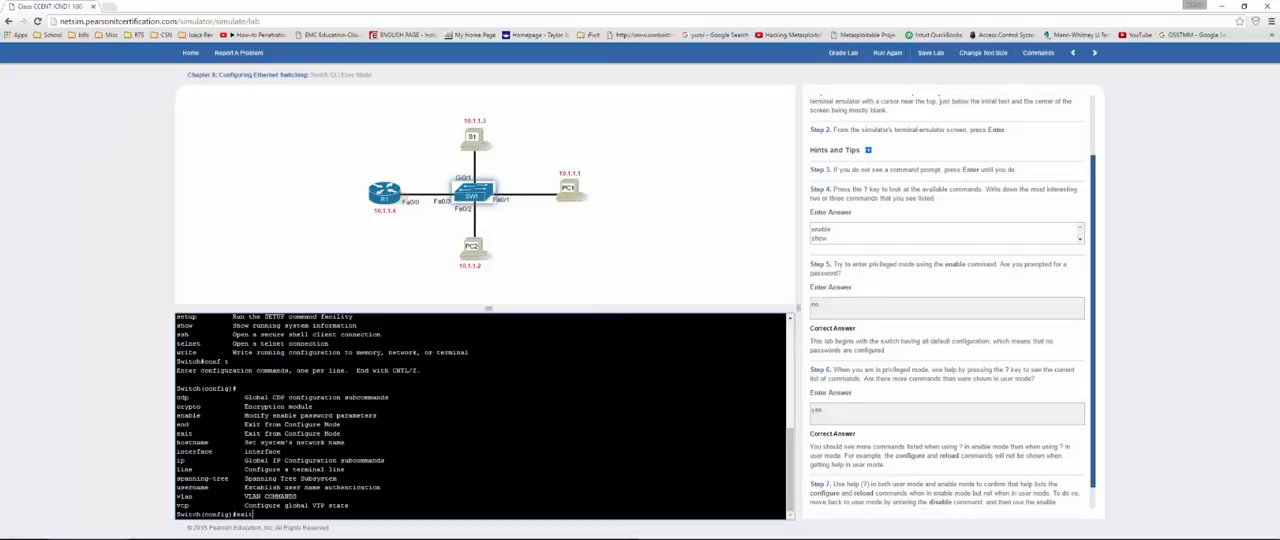
pyautogui.press('Return')
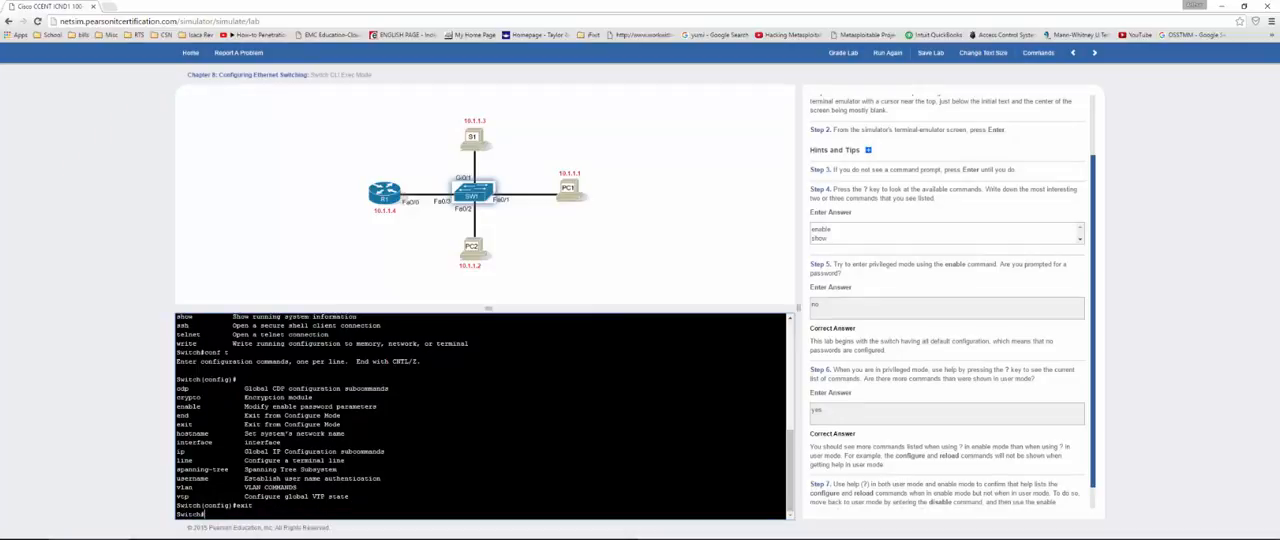
pyautogui.write('disable')
pyautogui.press('Return')
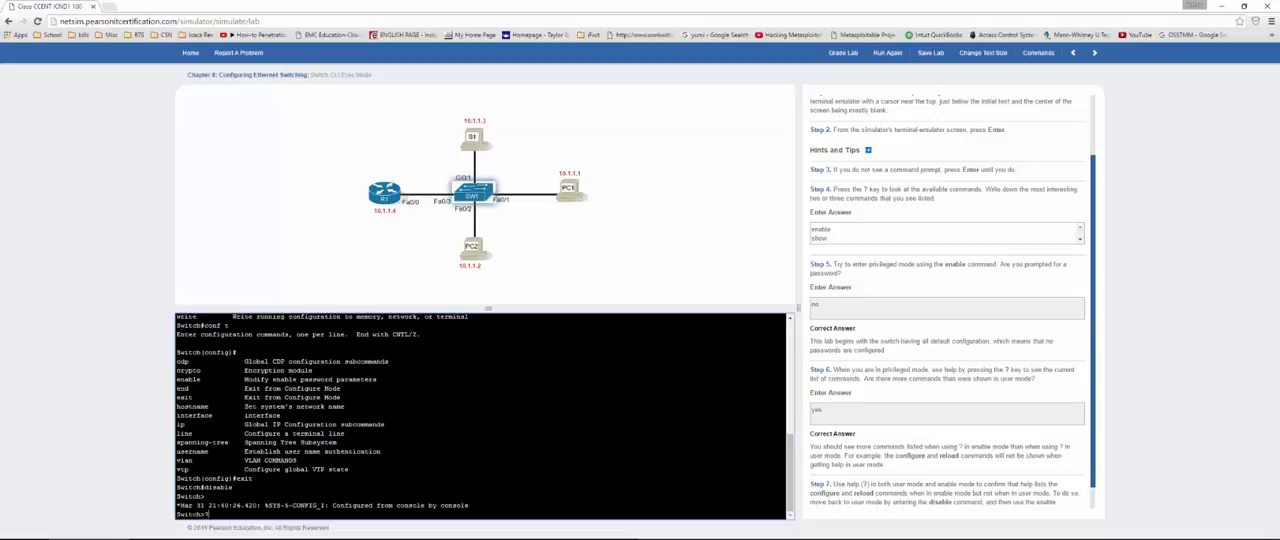
pyautogui.press('Return')
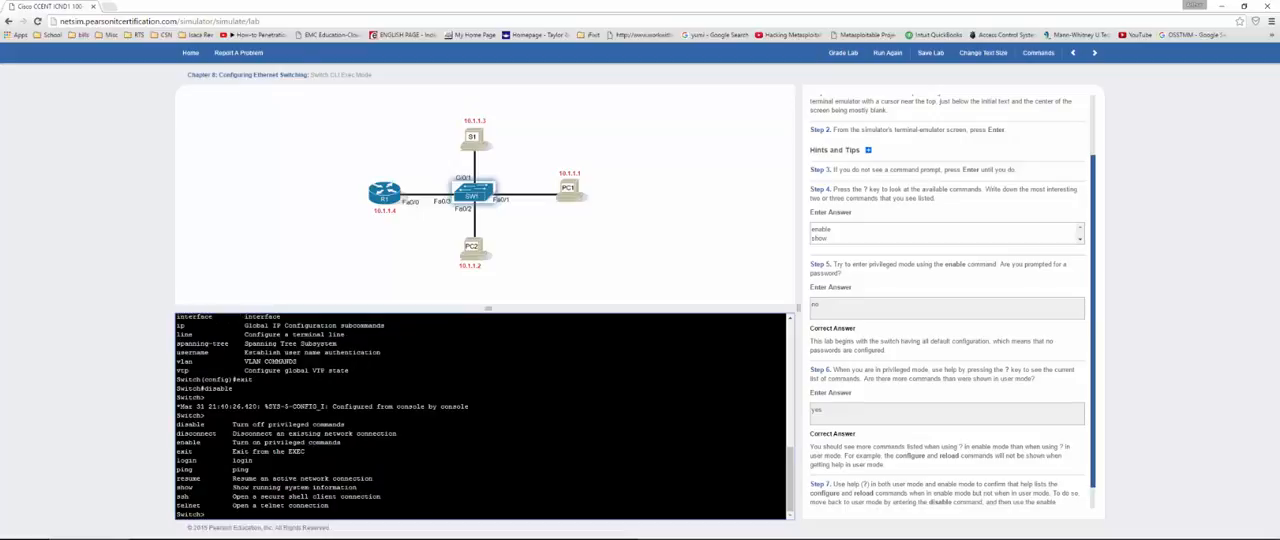
# Step: Grade the Switch CLI Exec Mode lab again and advance to the next lab
pyautogui.click(843, 52)
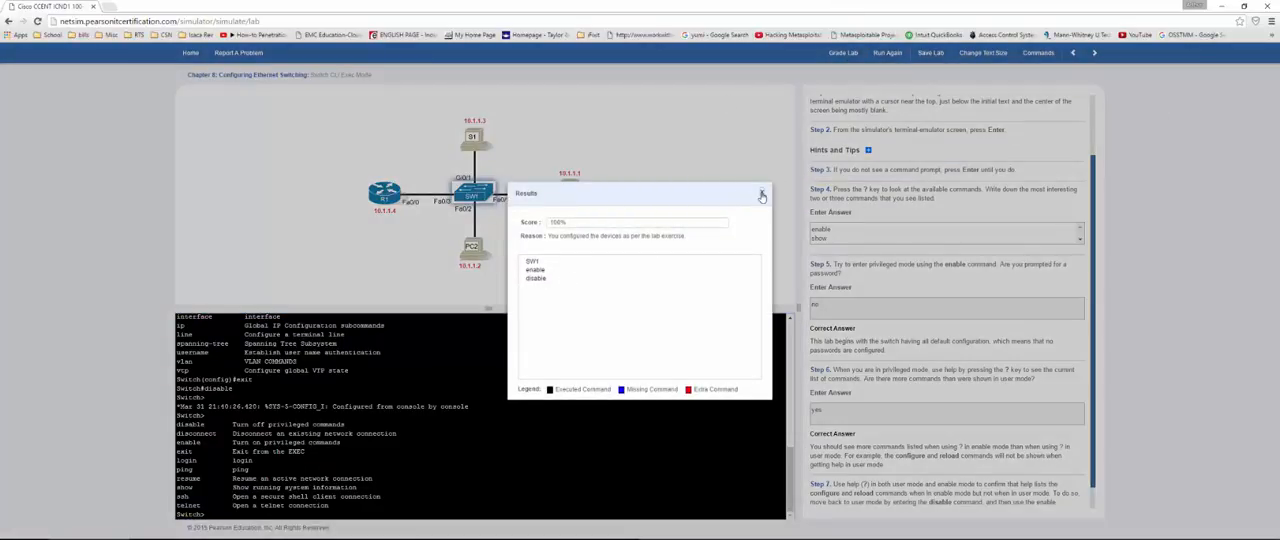
pyautogui.click(761, 196)
pyautogui.click(1094, 53)
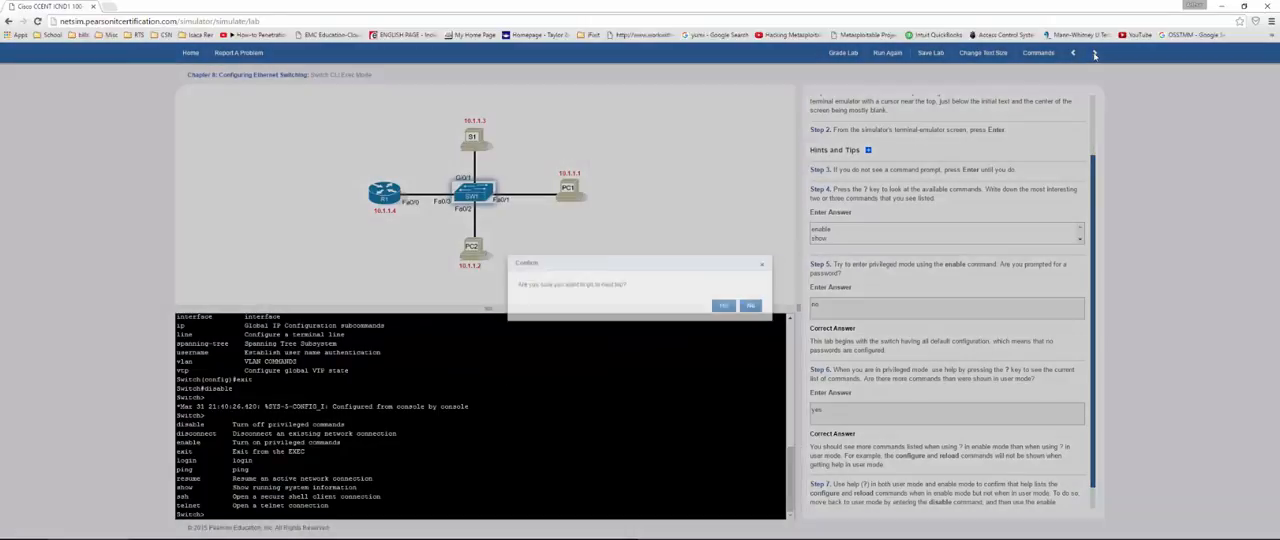
pyautogui.click(724, 306)
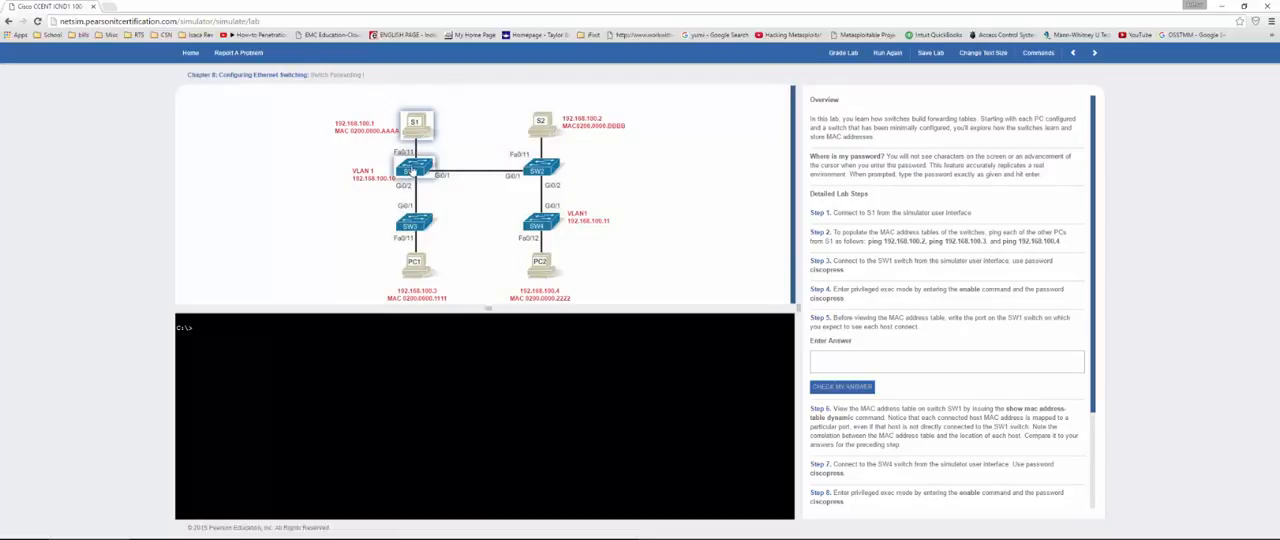
# Step: Connect to switch SW1 and log in to its console with the access password given in the lab
pyautogui.click(413, 170)
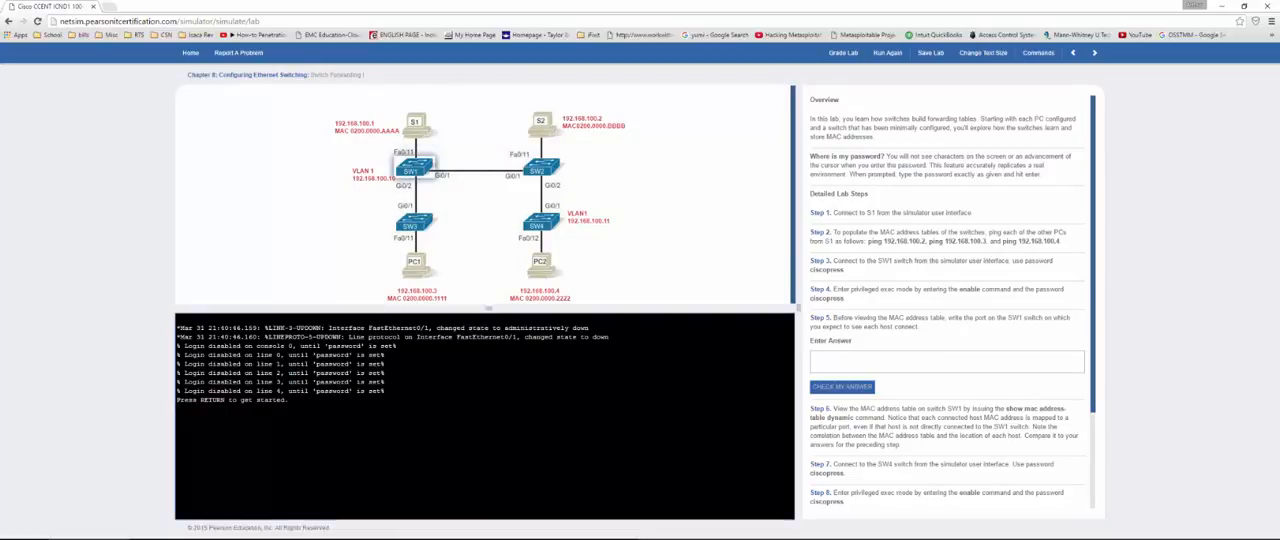
pyautogui.press('Return')
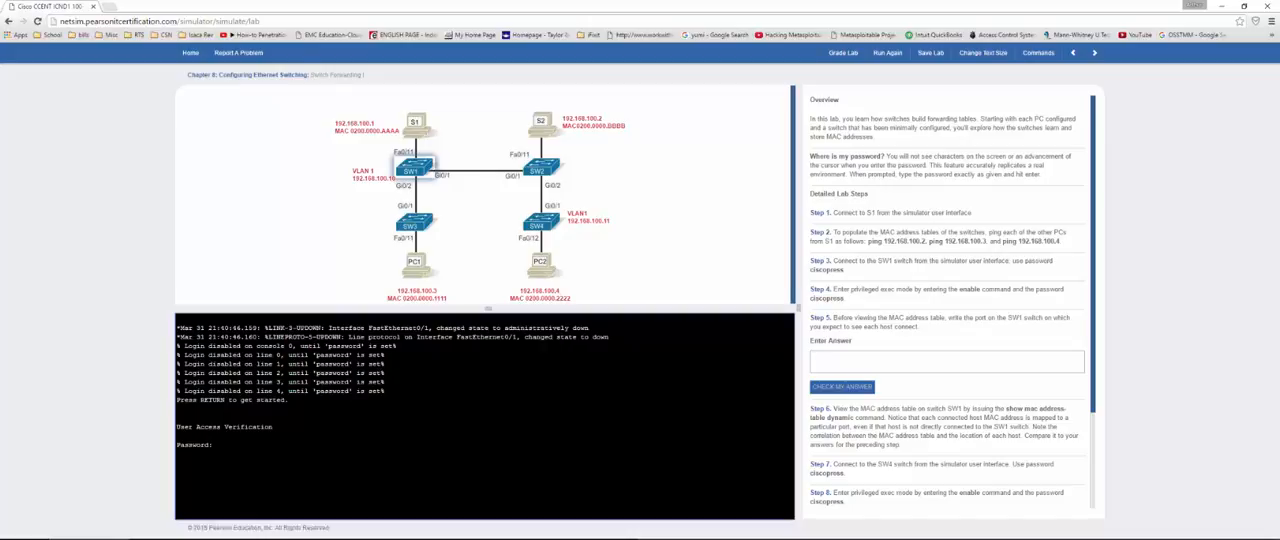
pyautogui.press('Return')
# Step: Ping 192.168.100.2, 192.168.100.3 and 192.168.100.4 from the SW1 console
pyautogui.press('Return')
pyautogui.write('ping')
pyautogui.write('192.168.100.2')
pyautogui.press('Return')
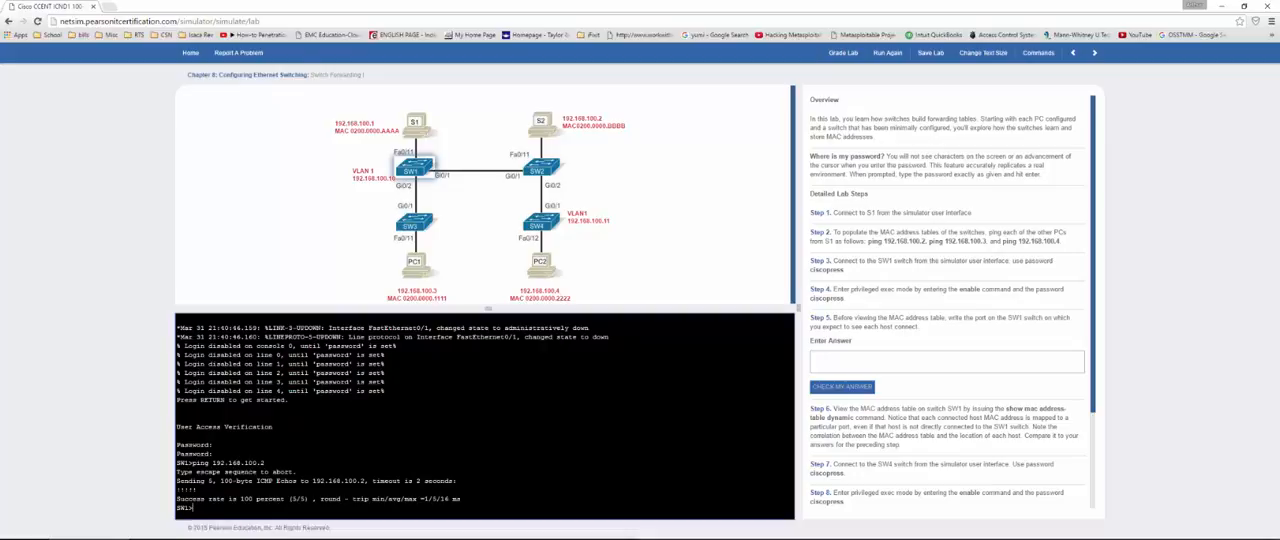
pyautogui.press('Up')
pyautogui.press('Return')
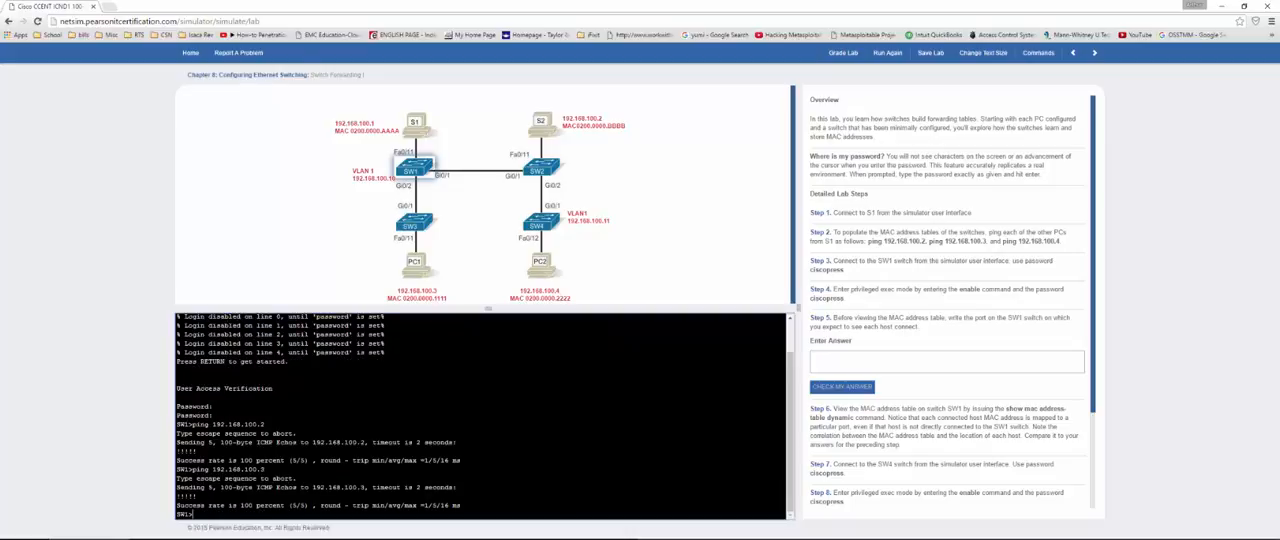
pyautogui.press('Up')
pyautogui.press('BackSpace')
pyautogui.write('4')
pyautogui.press('Return')
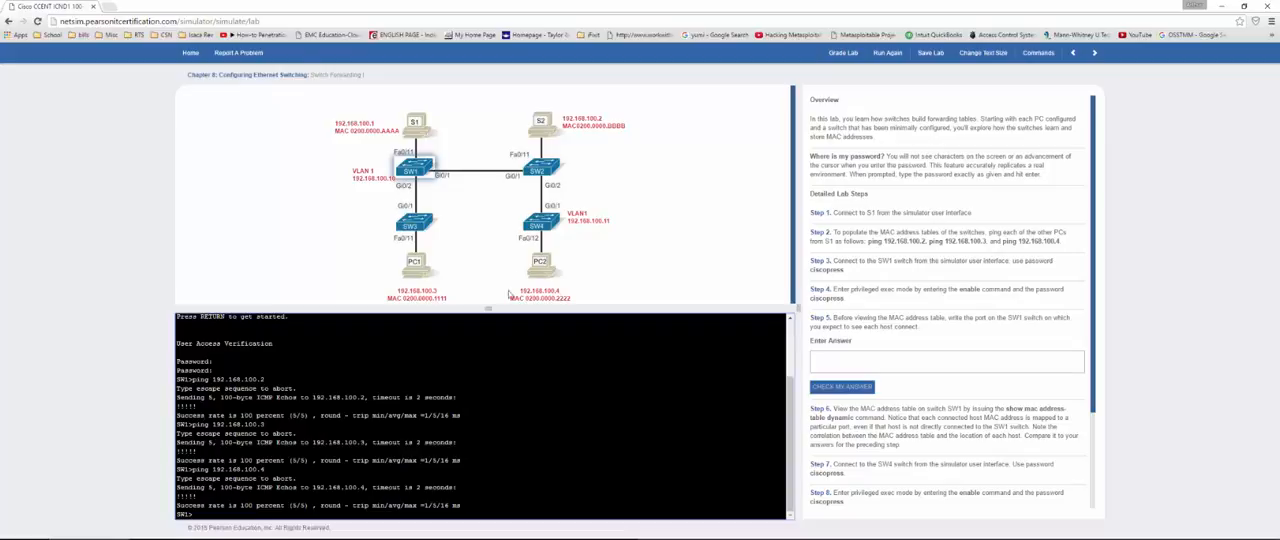
# Step: Connect to S1 as Step 1 asks and ping 192.168.100.2 from its command prompt
pyautogui.doubleClick(871, 212)
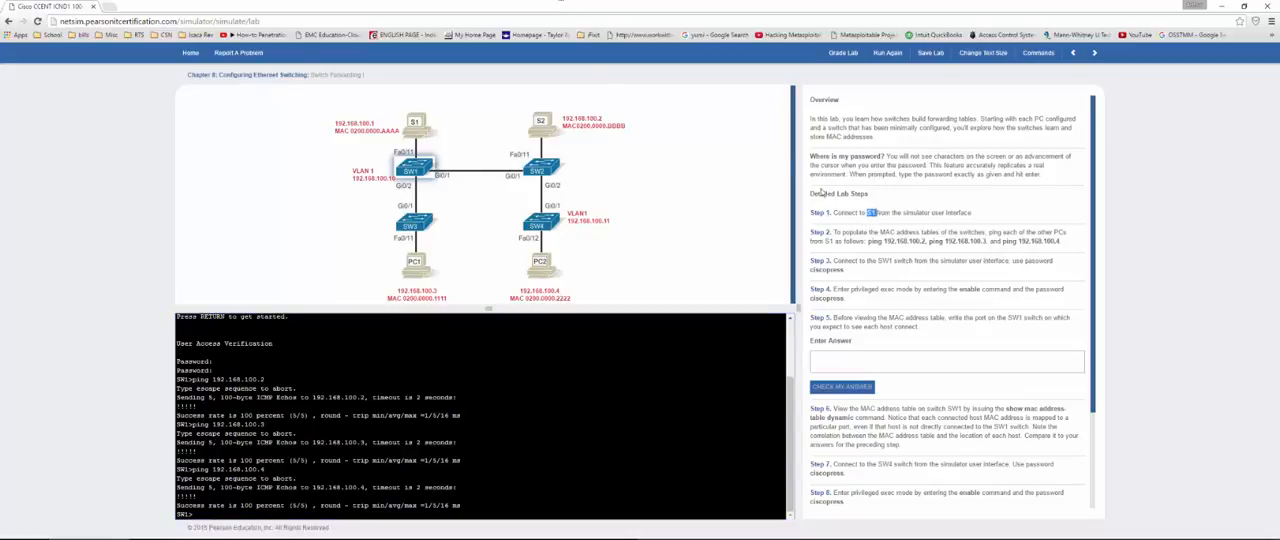
pyautogui.click(418, 125)
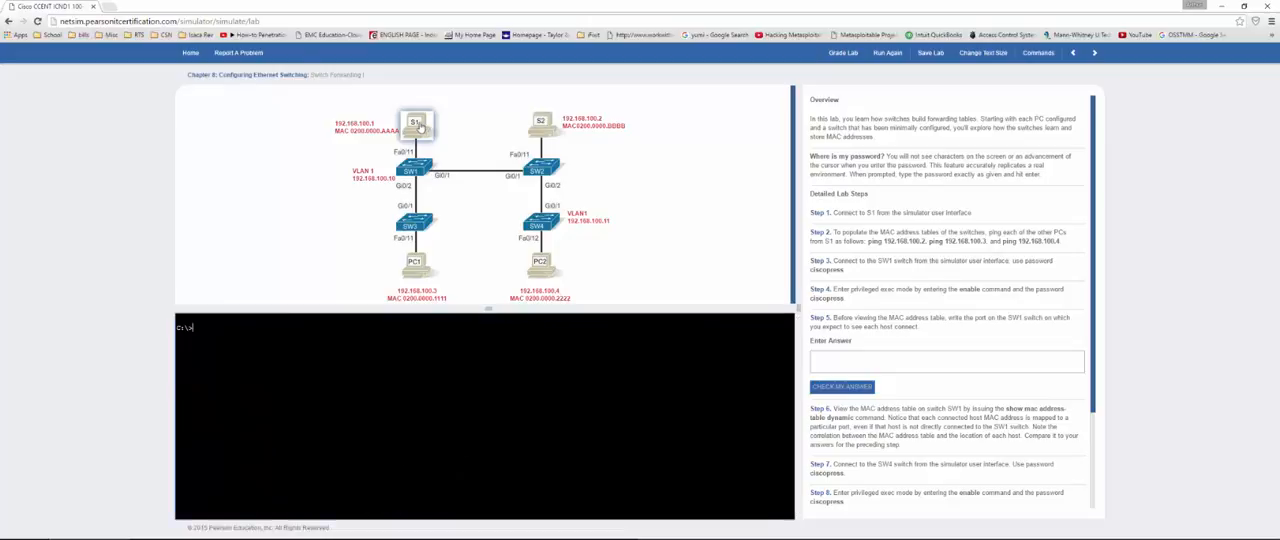
pyautogui.write('ping 192.168.100')
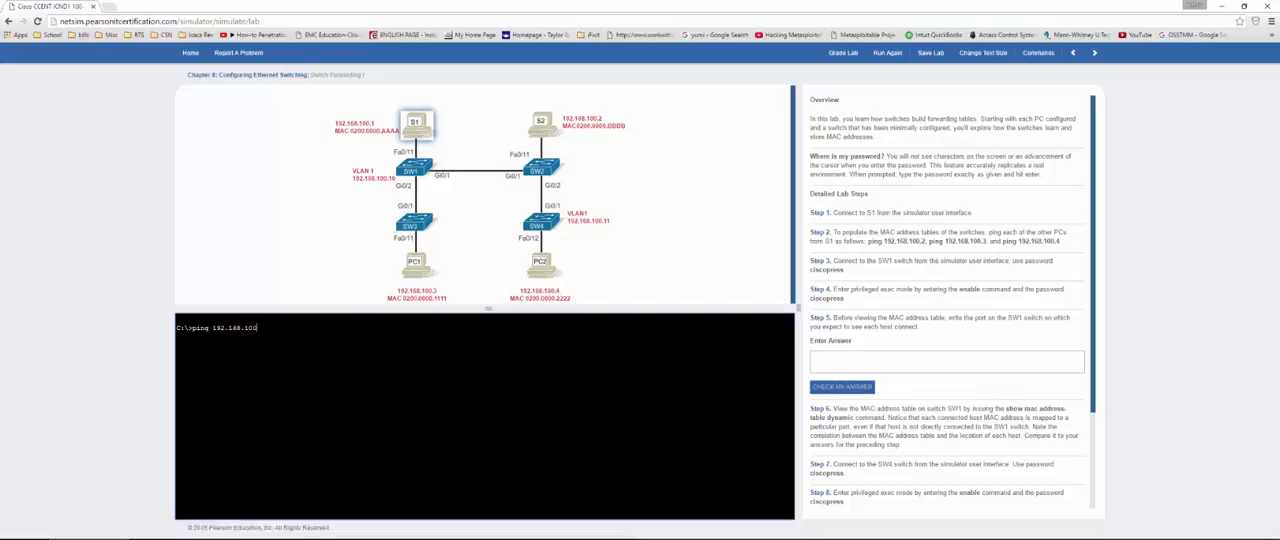
pyautogui.write('.2')
pyautogui.press('Return')
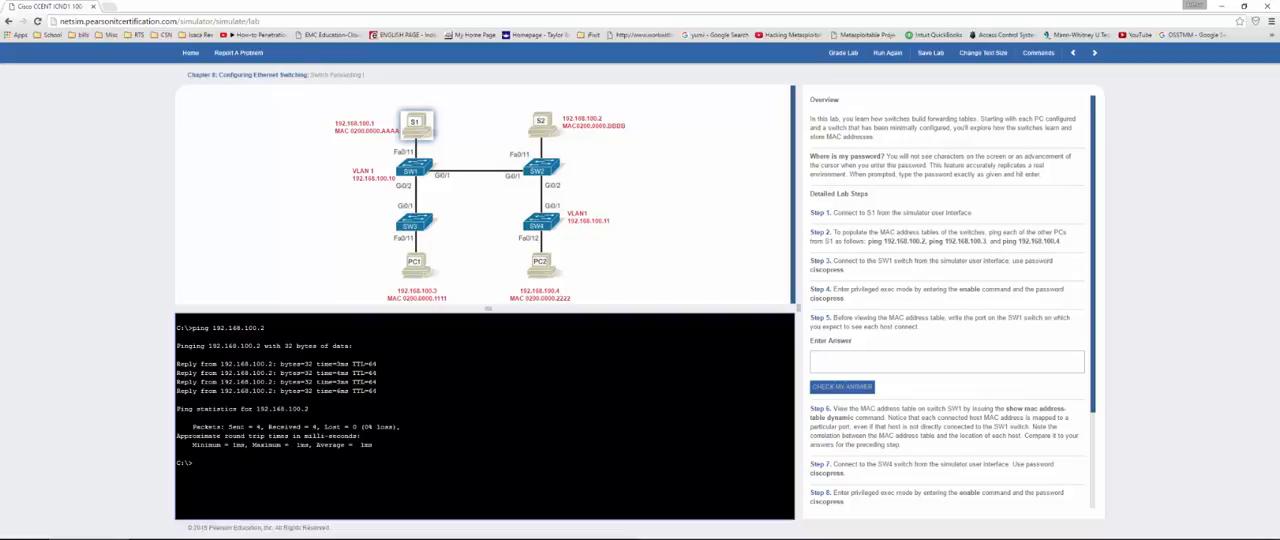
# Step: Ping 192.168.100.3 and 192.168.100.4 from S1 to finish populating the switches' MAC address tables
pyautogui.press('Up')
pyautogui.write('3')
pyautogui.press('Return')
pyautogui.press('Up')
pyautogui.press('BackSpace')
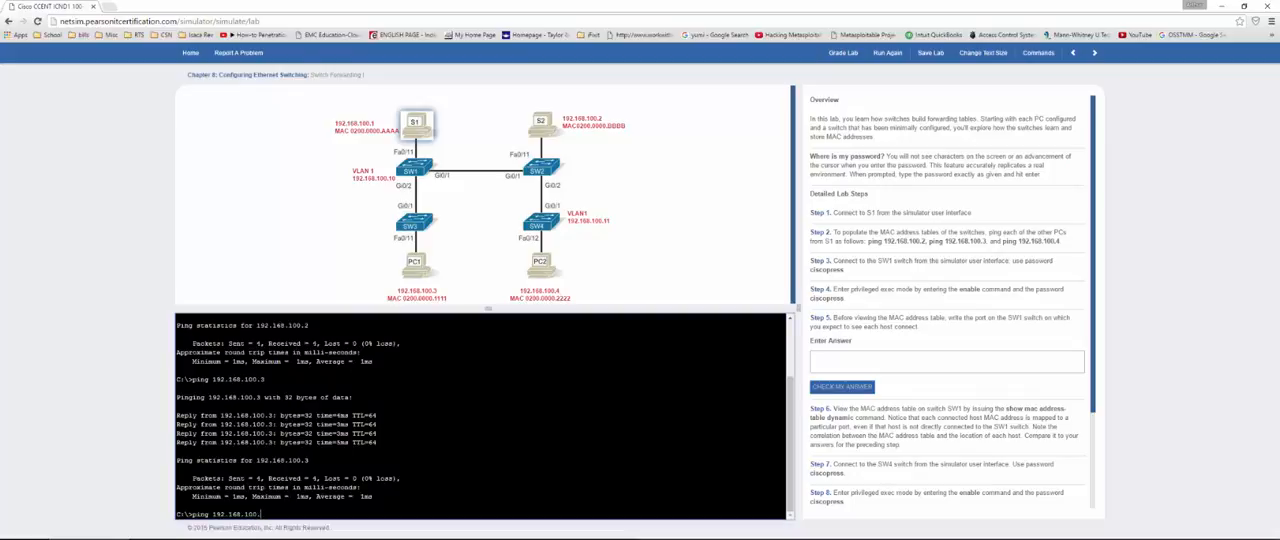
pyautogui.write('4')
pyautogui.press('Return')
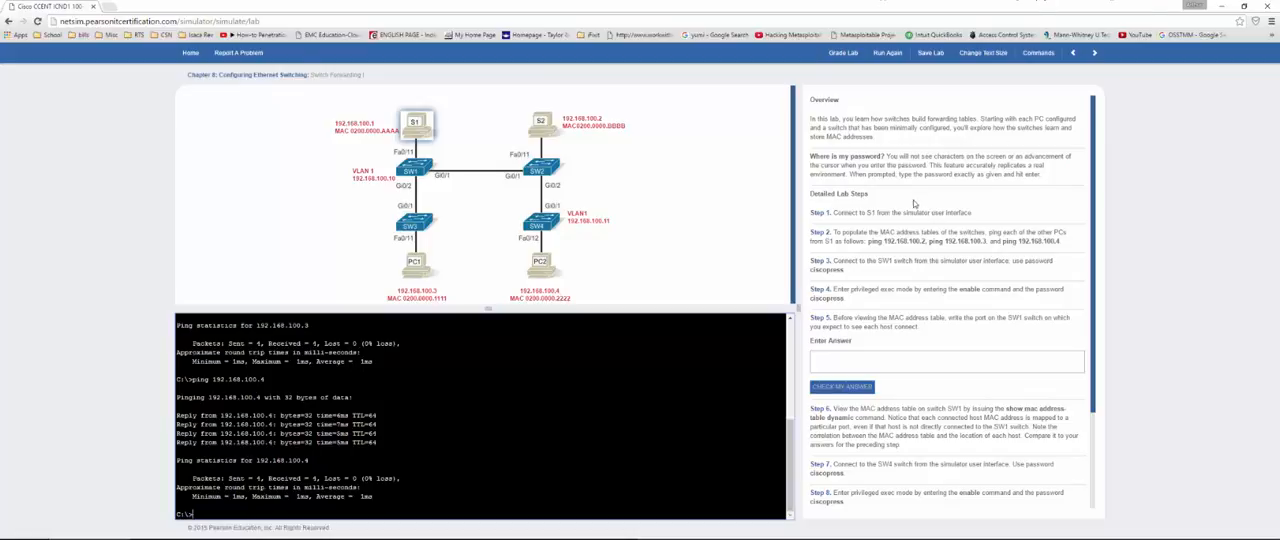
# Step: Reconnect to SW1 and enter privileged exec mode with en and the enable password
pyautogui.moveTo(829, 269); pyautogui.dragTo(865, 271)
pyautogui.click(865, 271)
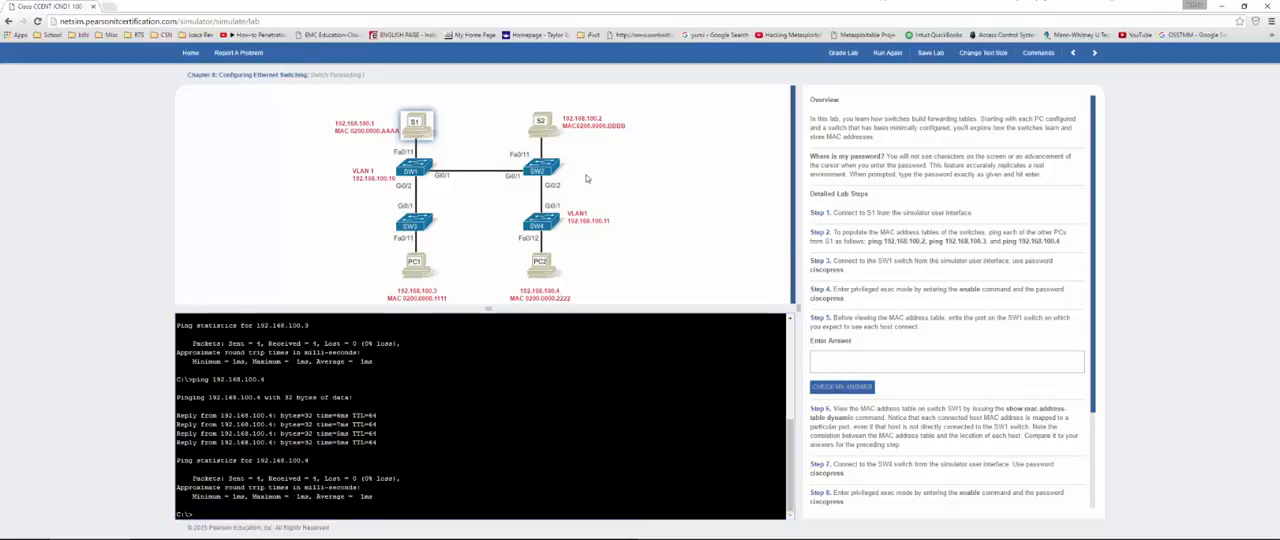
pyautogui.click(420, 170)
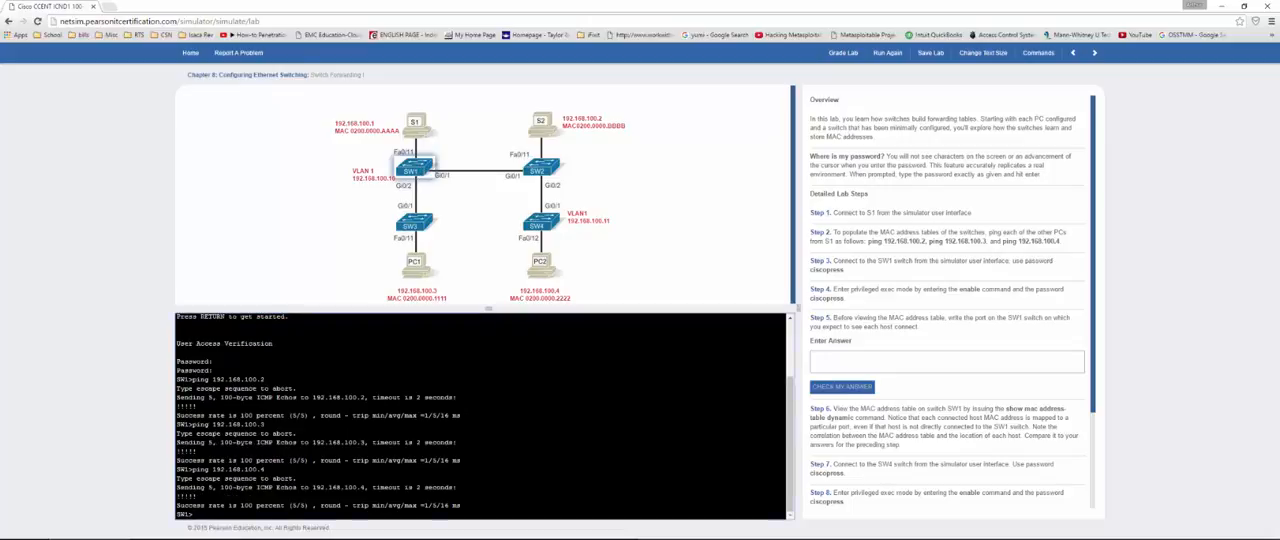
pyautogui.write('en')
pyautogui.press('Return')
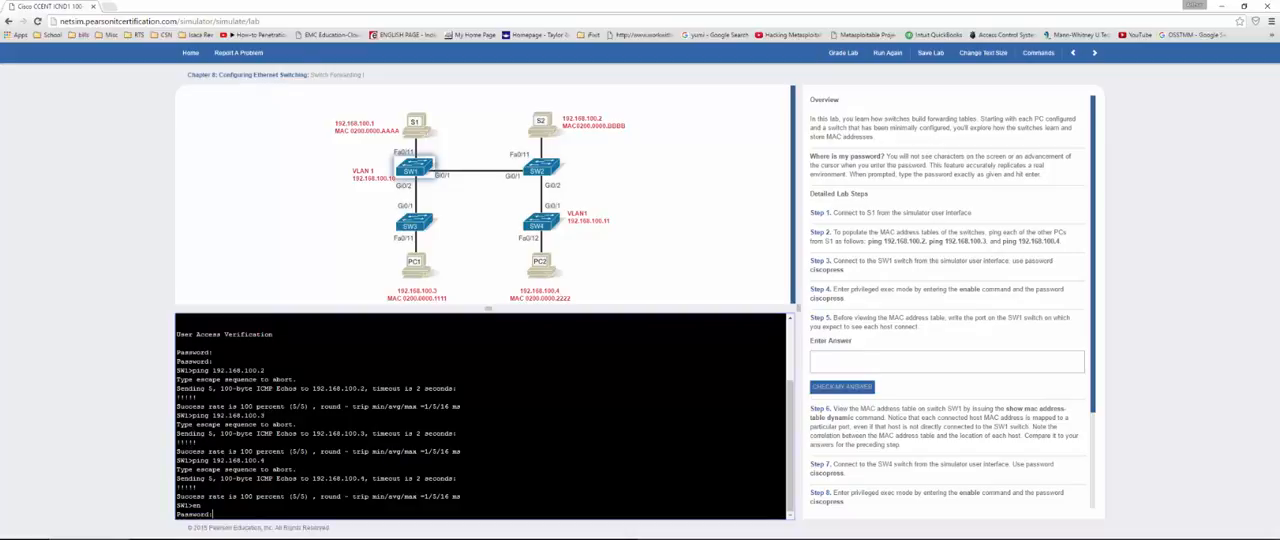
pyautogui.press('Return')
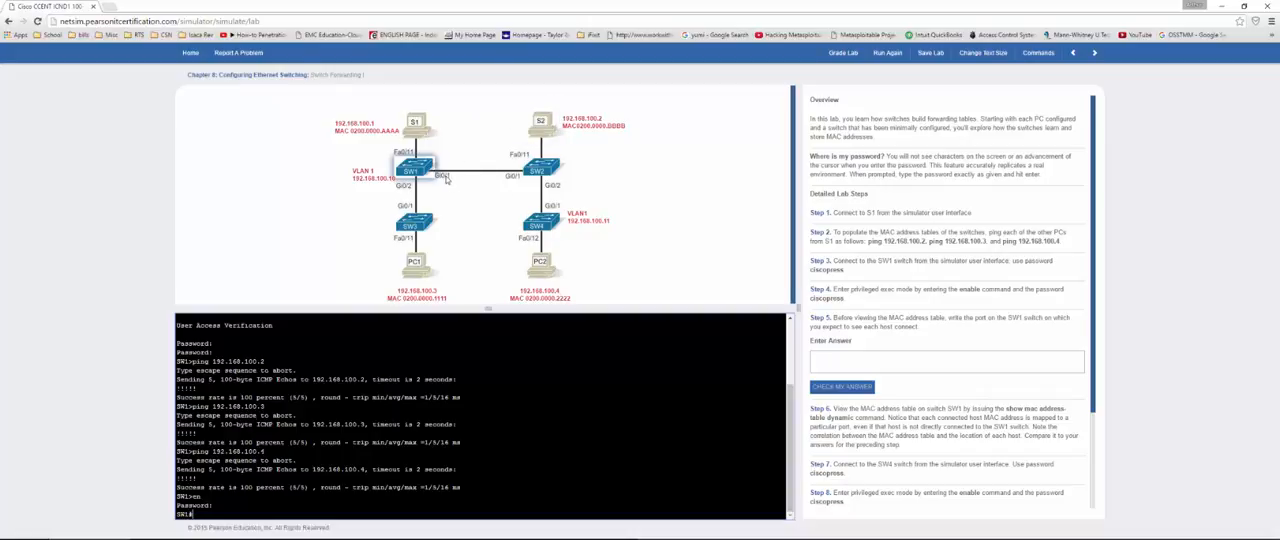
# Step: Answer Step 5 with the SW1 ports gi0/1 and gi0/2 on separate lines and check the answer
pyautogui.click(857, 356)
pyautogui.write('gi')
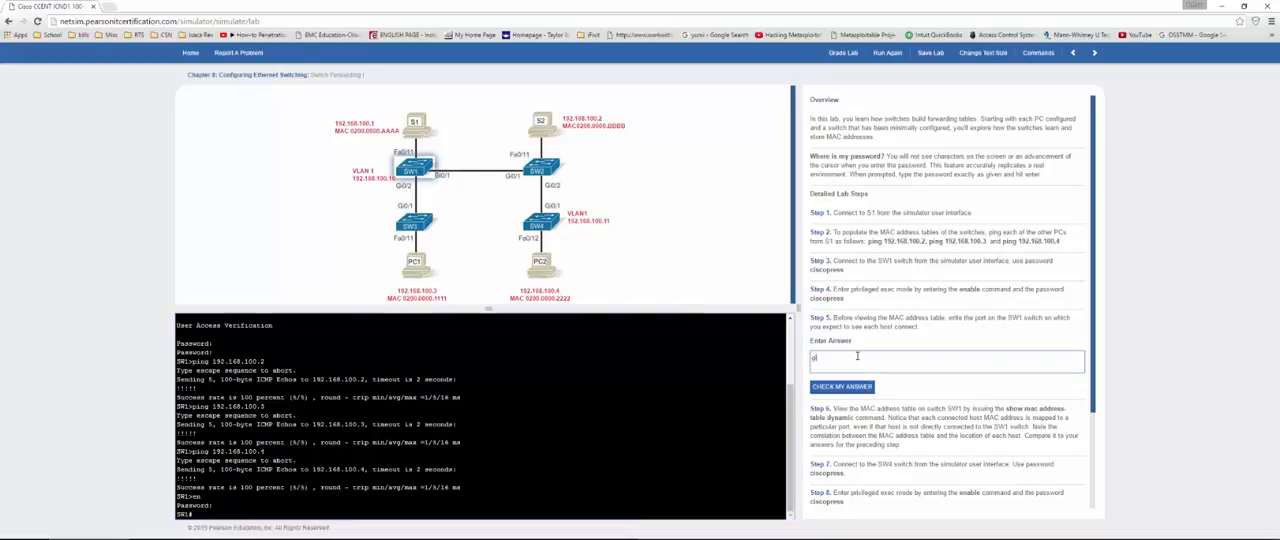
pyautogui.write('0/1')
pyautogui.press('Return')
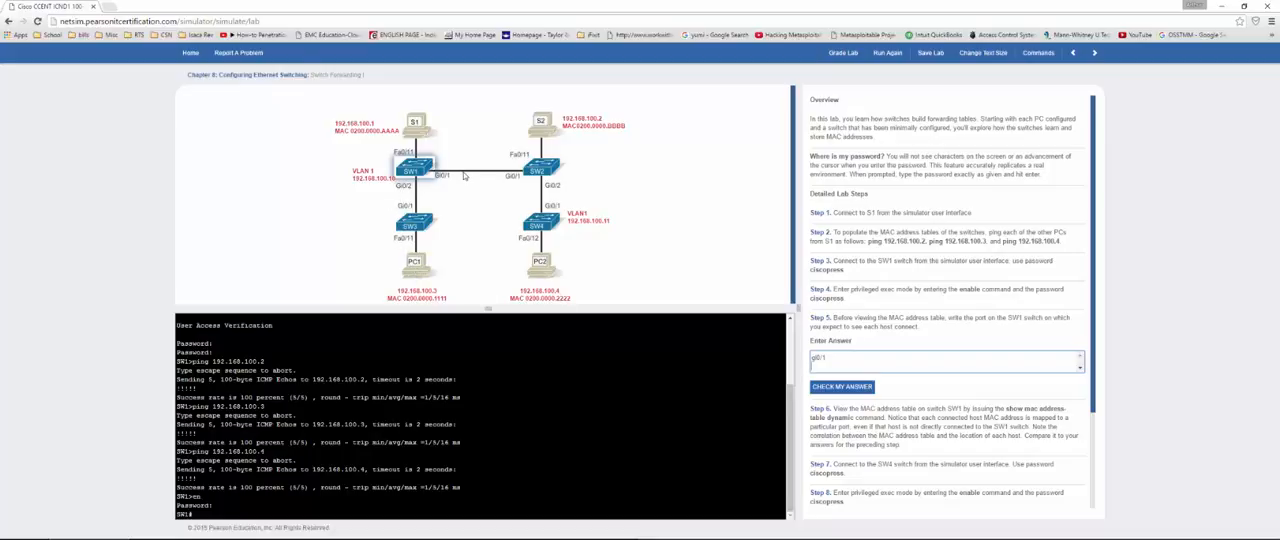
pyautogui.write('gi')
pyautogui.write('0/2')
pyautogui.click(839, 391)
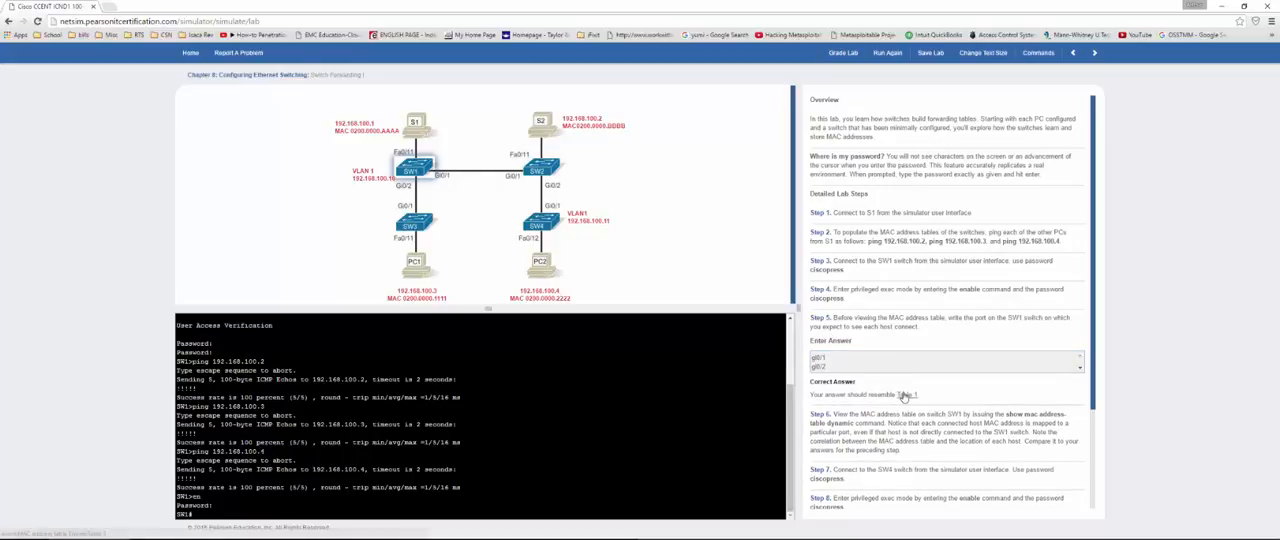
# Step: Open Table 1 from the correct answer and compare its MAC address and port entries with the topology
pyautogui.click(904, 395)
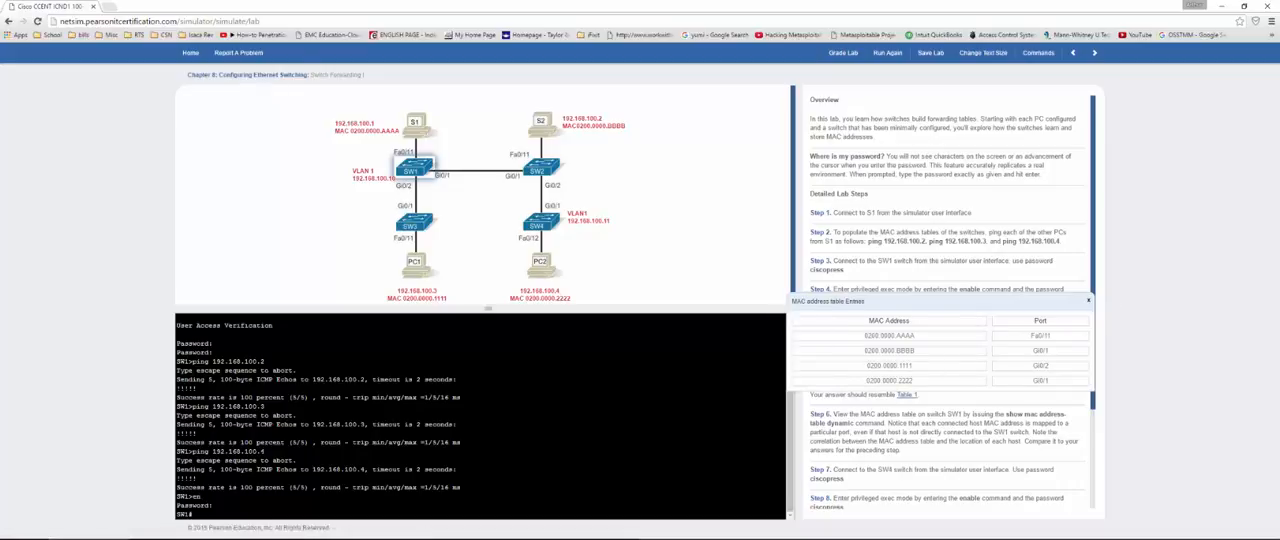
pyautogui.moveTo(1054, 338); pyautogui.dragTo(875, 340)
pyautogui.click(1057, 351)
pyautogui.moveTo(1057, 351); pyautogui.dragTo(849, 386)
pyautogui.moveTo(1055, 352); pyautogui.dragTo(869, 349)
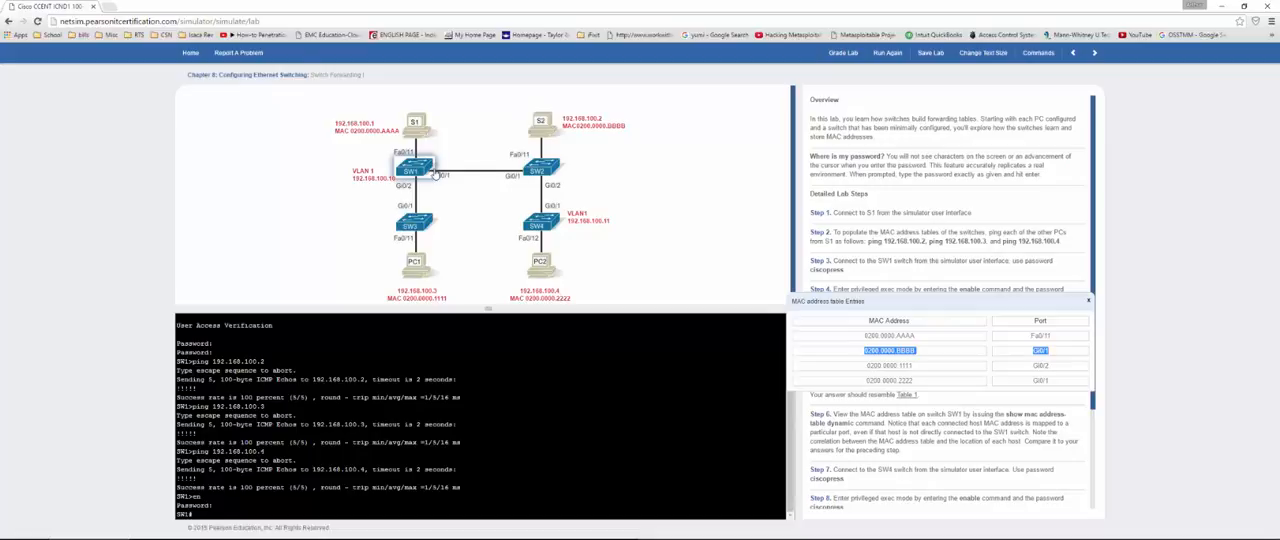
pyautogui.click(1088, 301)
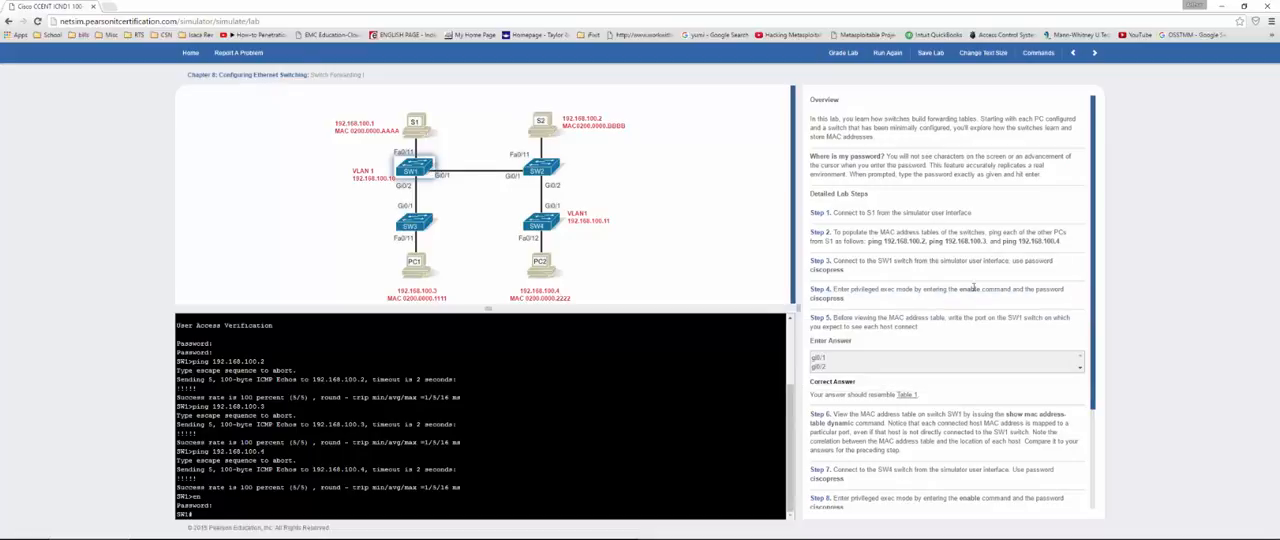
# Step: Display SW1's dynamic MAC address table with show mac address-table dynamic
pyautogui.scroll(-3, 973, 287)
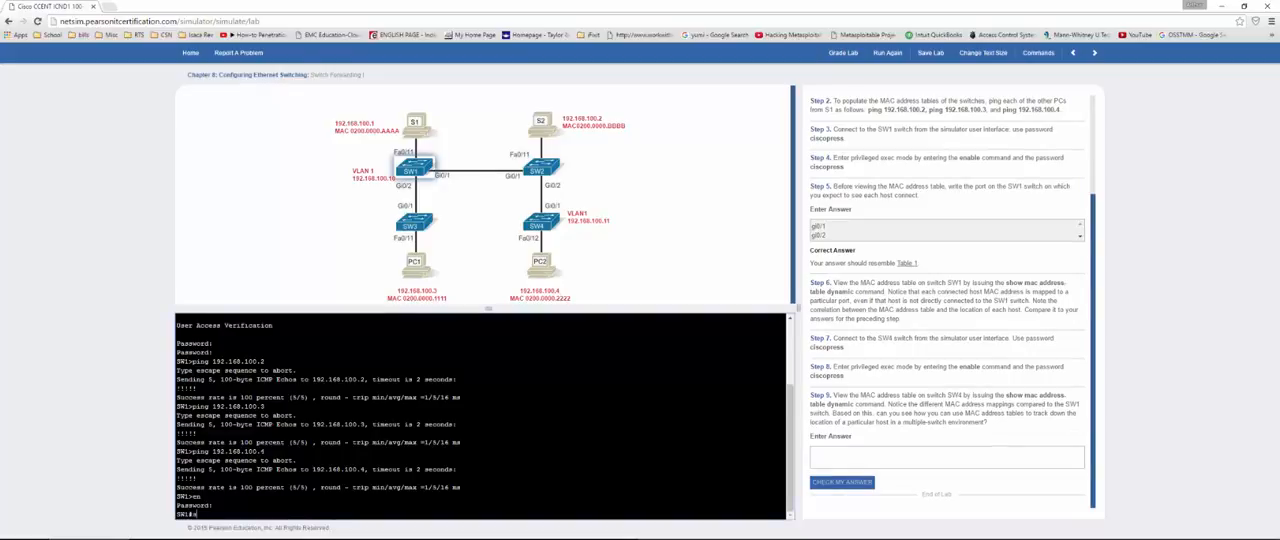
pyautogui.write('show mac add')
pyautogui.press('Tab')
pyautogui.write('dynamic')
pyautogui.press('Return')
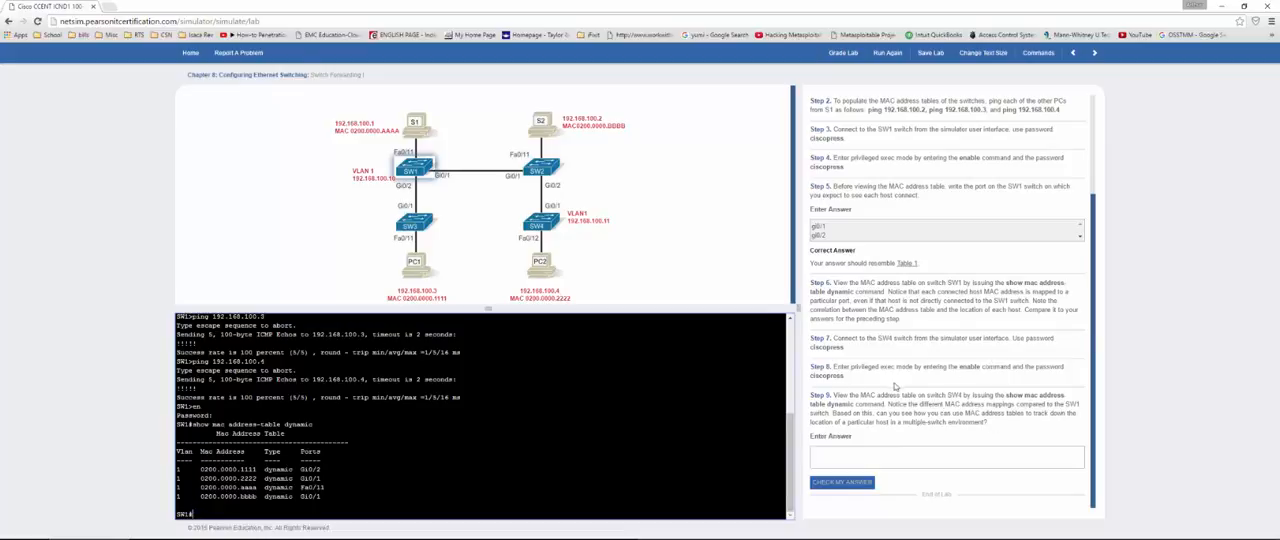
# Step: Answer Step 9 with yes, check the answer, and review the port entries in SW1's MAC address table
pyautogui.click(882, 463)
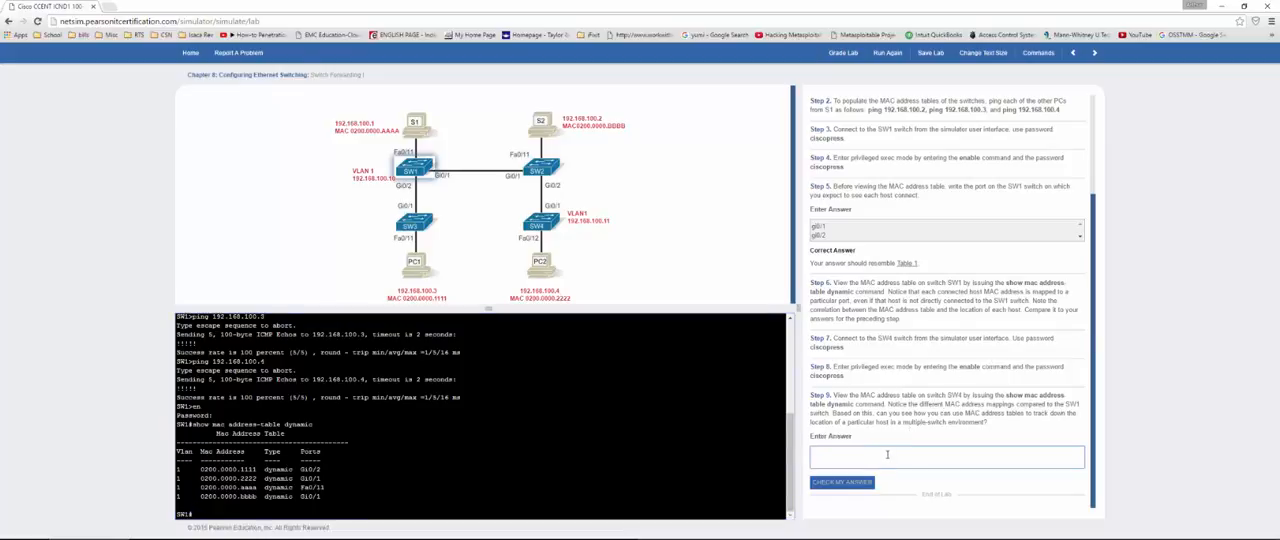
pyautogui.write('yes')
pyautogui.click(846, 483)
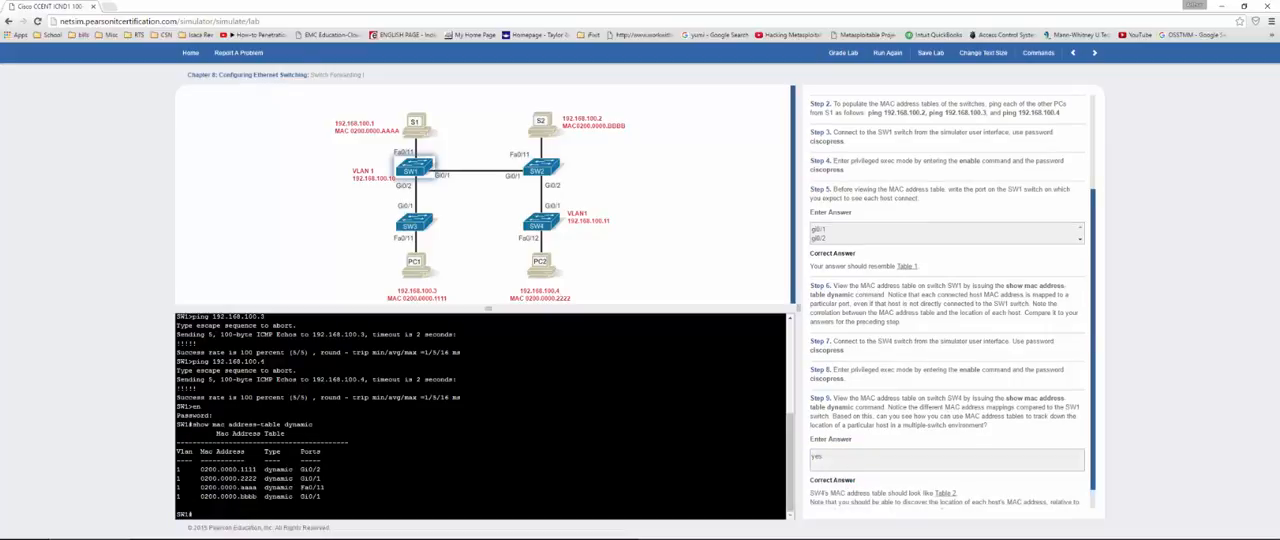
pyautogui.moveTo(300, 469); pyautogui.dragTo(300, 496)
pyautogui.click(302, 475)
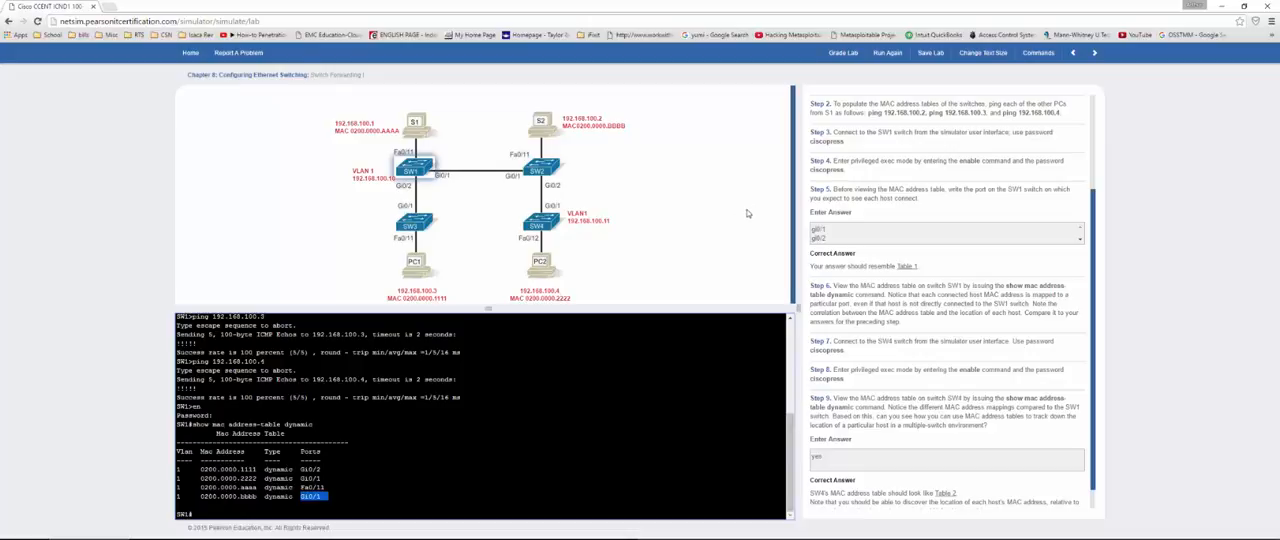
# Step: Grade the Switch Forwarding I lab, close the results, and review which switch Step 9 requires
pyautogui.click(843, 55)
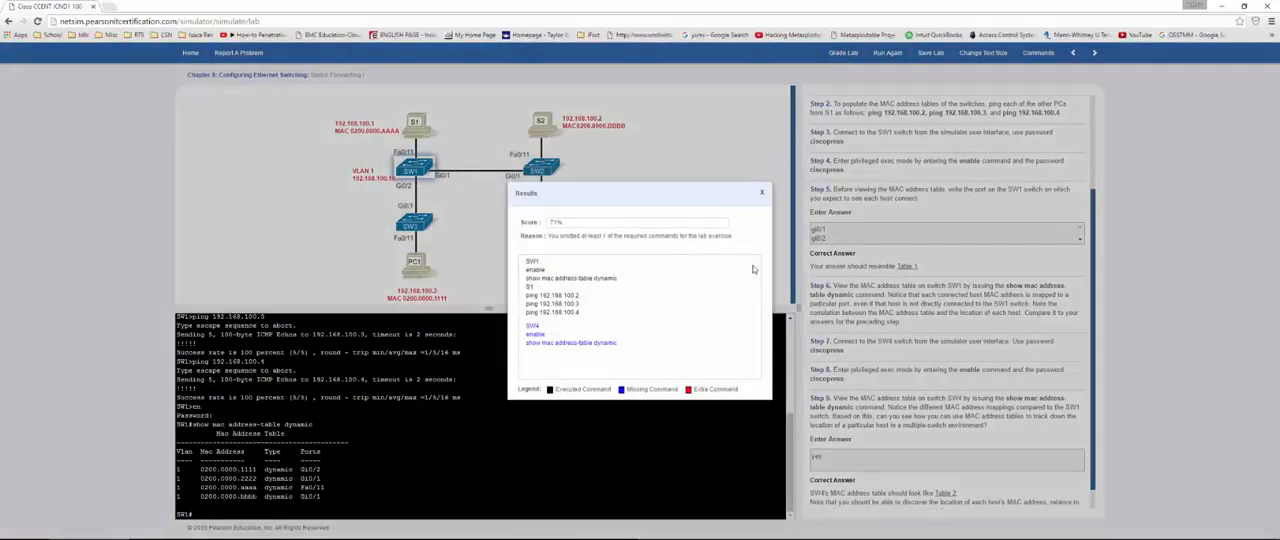
pyautogui.click(761, 193)
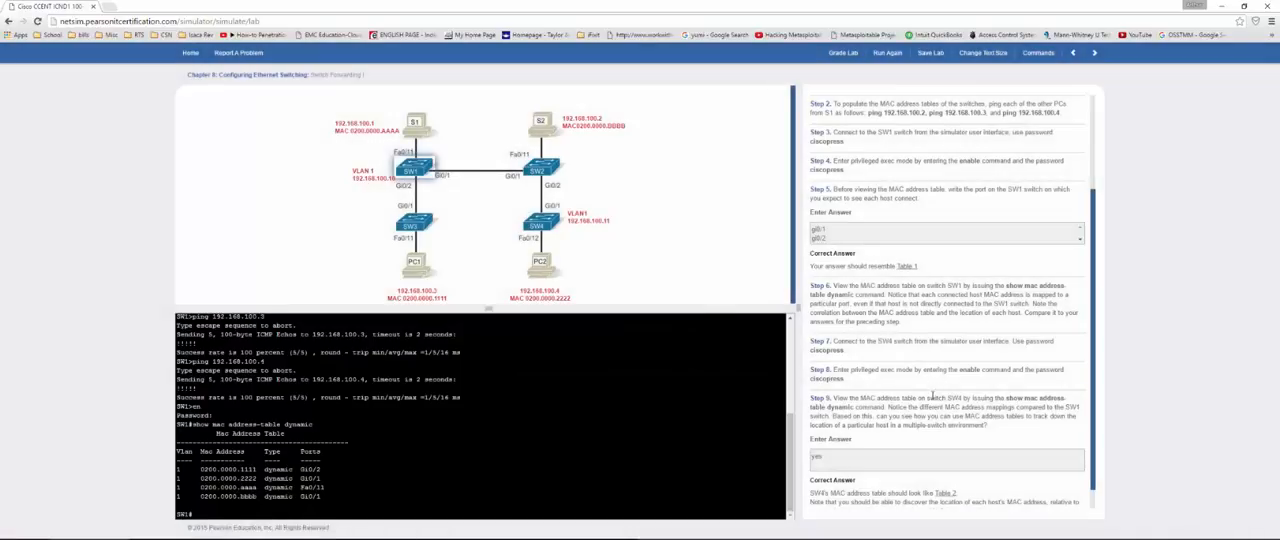
pyautogui.moveTo(932, 397); pyautogui.dragTo(970, 398)
# Step: Connect to SW4 with the console password and enter privileged exec mode with en and the enable password
pyautogui.click(542, 228)
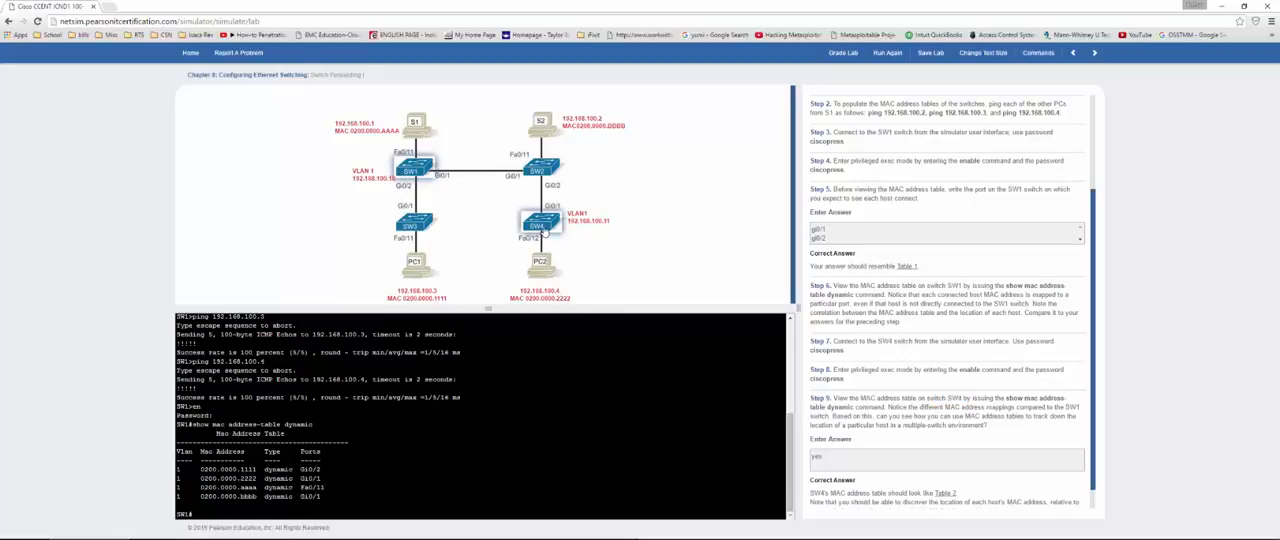
pyautogui.press('Return')
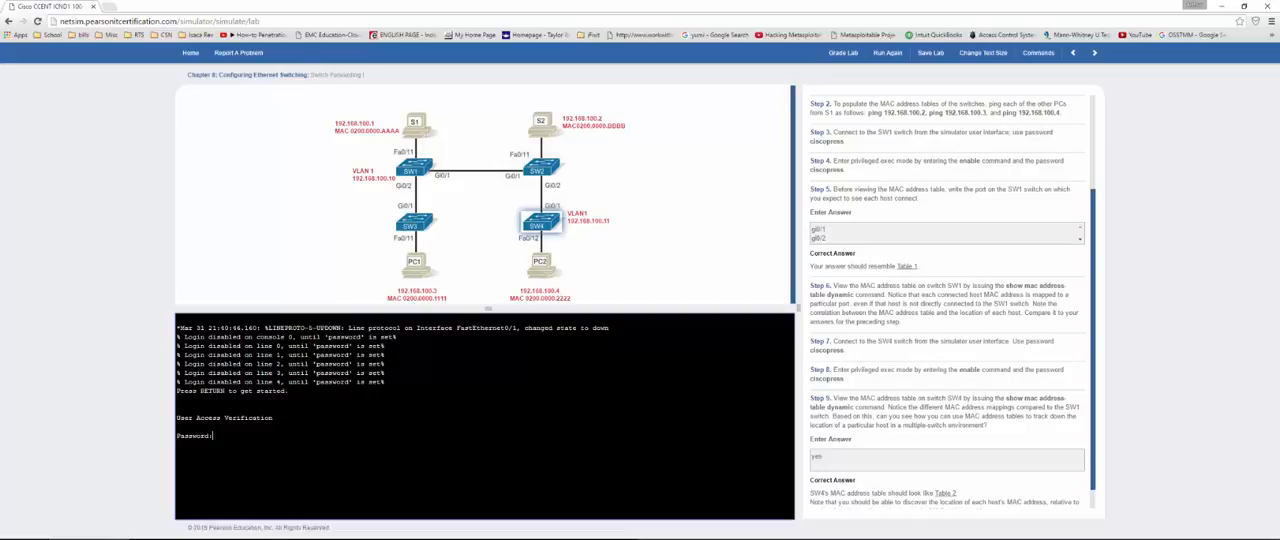
pyautogui.press('Return')
pyautogui.press('Return')
pyautogui.press('Return')
# Step: Display SW4's dynamic MAC address table with show mac address-table dynamic and examine its port entries
pyautogui.write('show mac add')
pyautogui.press('Tab')
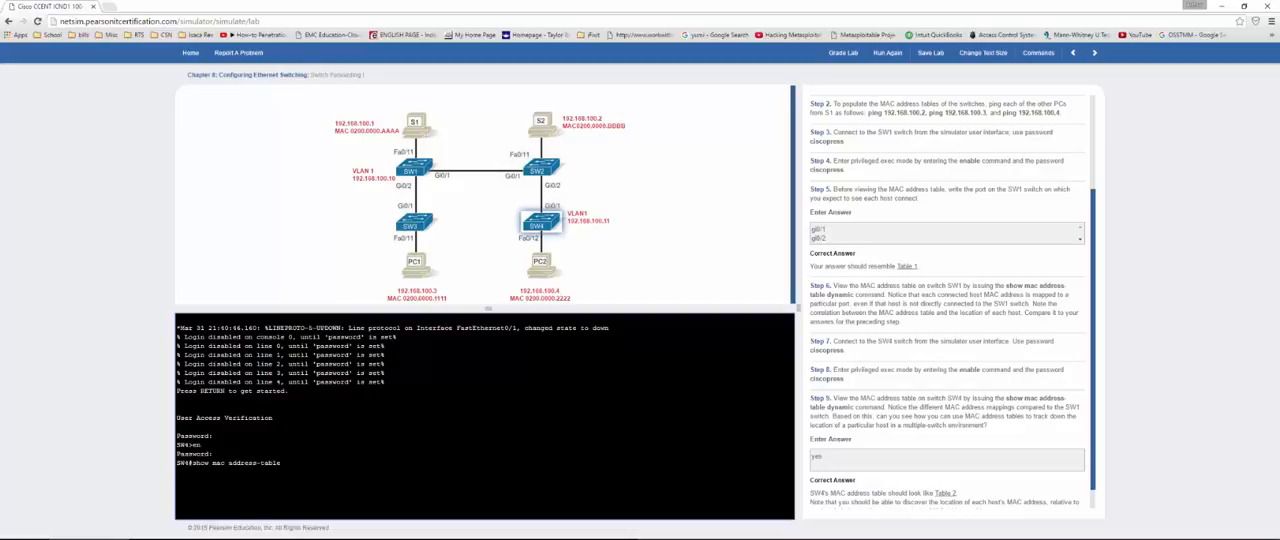
pyautogui.write('dy')
pyautogui.press('Tab')
pyautogui.press('Return')
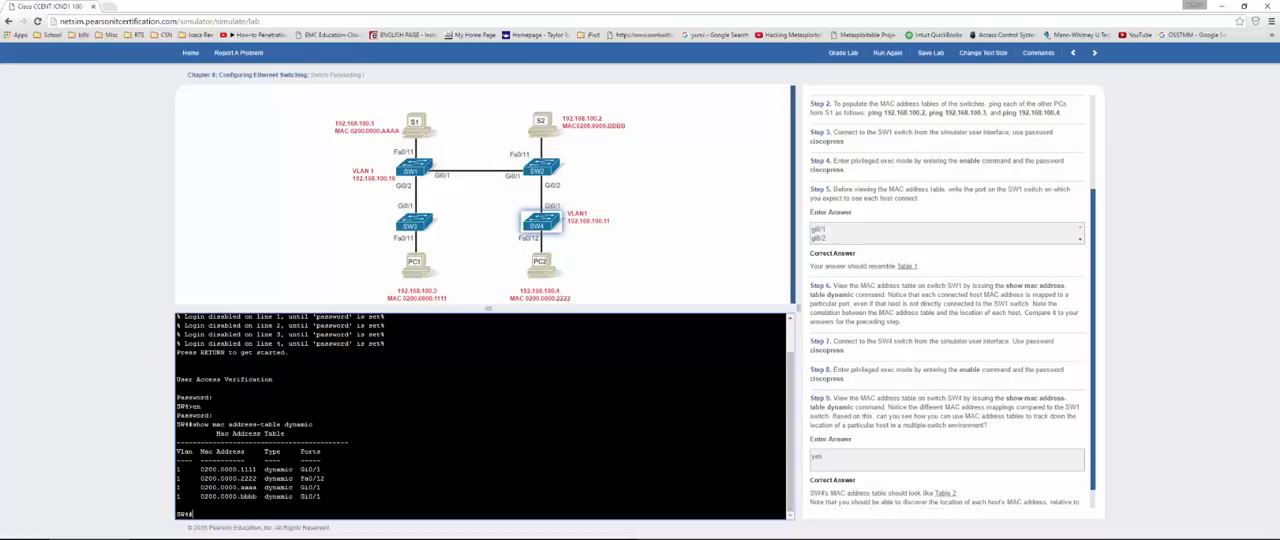
pyautogui.moveTo(334, 469)
pyautogui.mouseDown()
pyautogui.moveTo(252, 478)
pyautogui.moveTo(332, 478)
pyautogui.mouseUp()
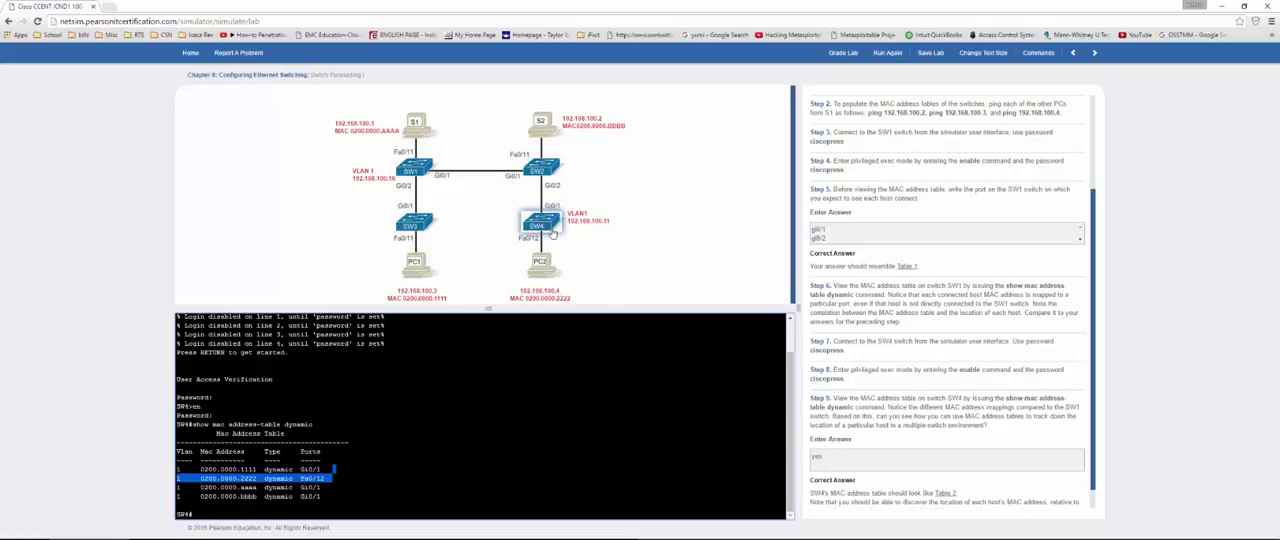
# Step: Grade the Switch Forwarding I lab again, close the results, and move on to the Switch IP Address lab
pyautogui.click(836, 58)
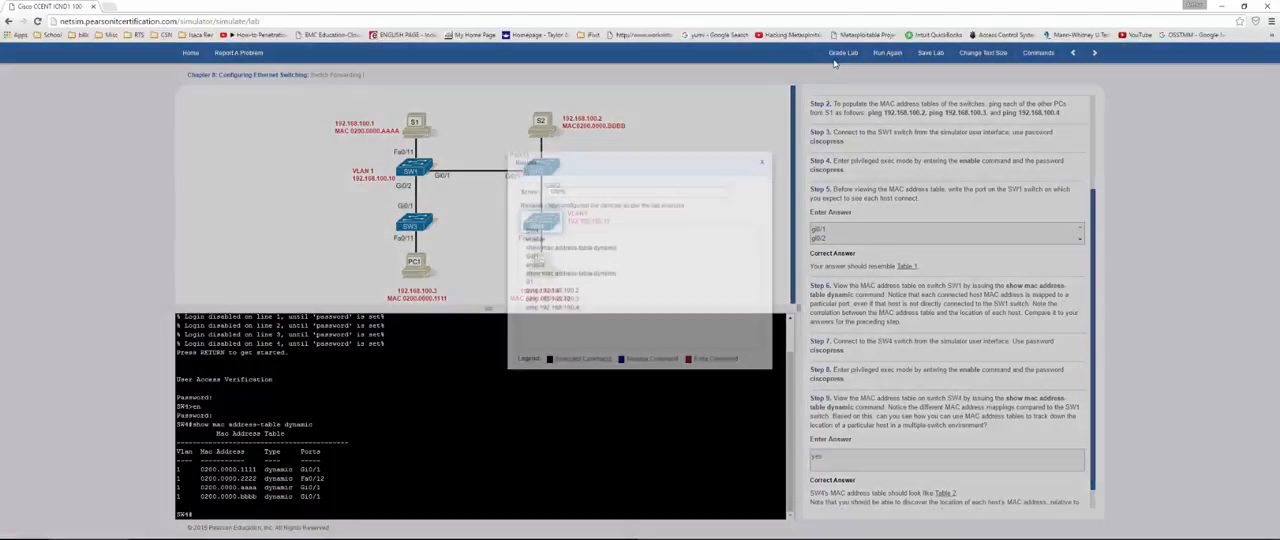
pyautogui.click(763, 195)
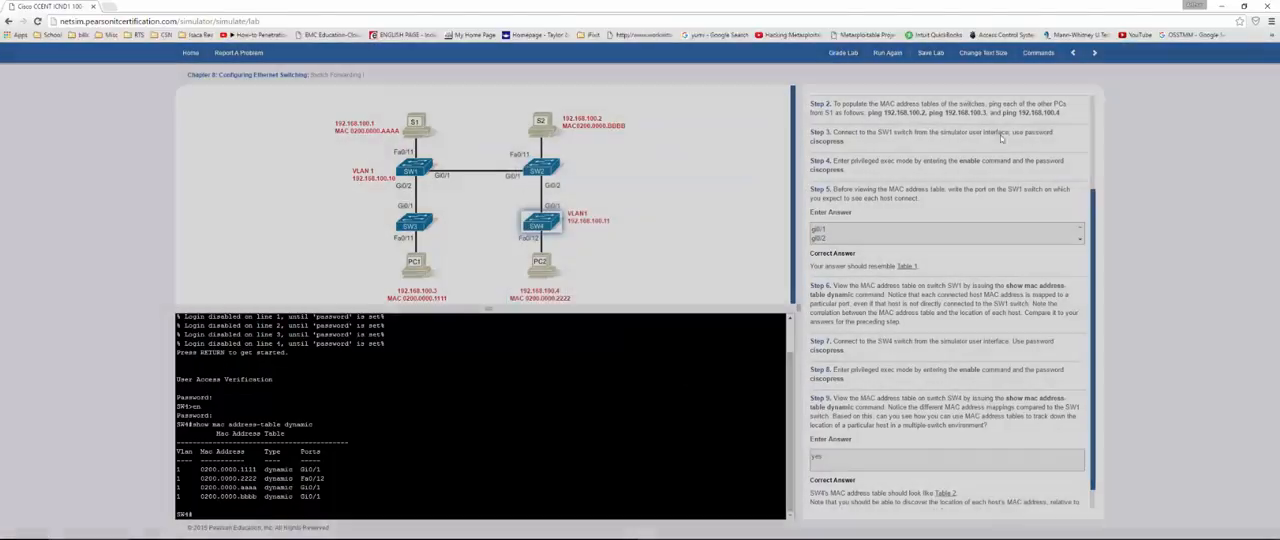
pyautogui.click(1094, 54)
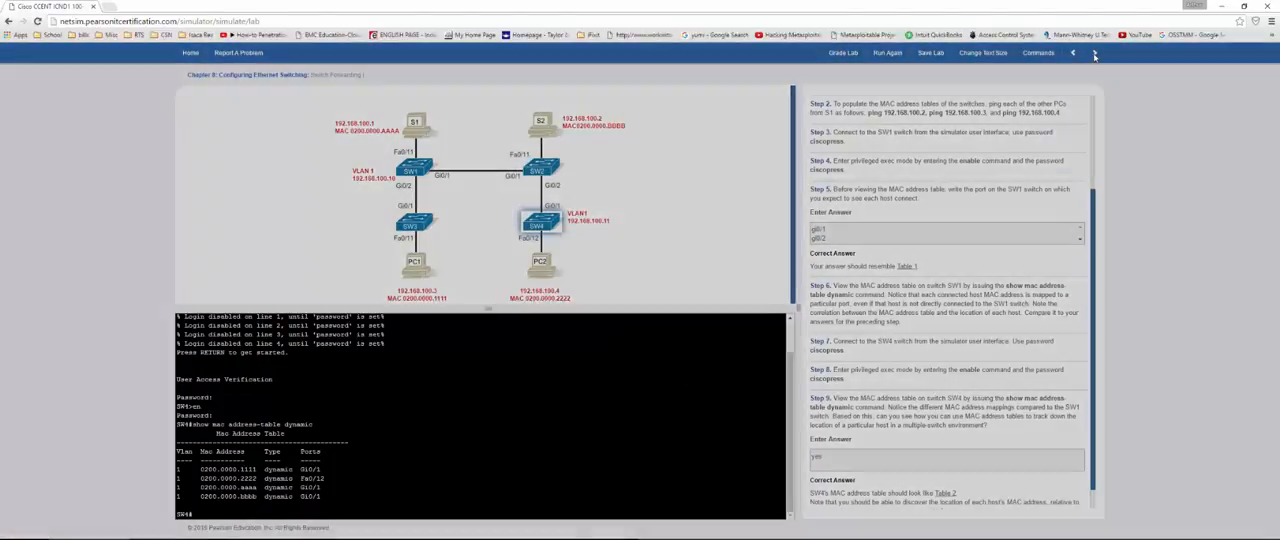
pyautogui.click(723, 313)
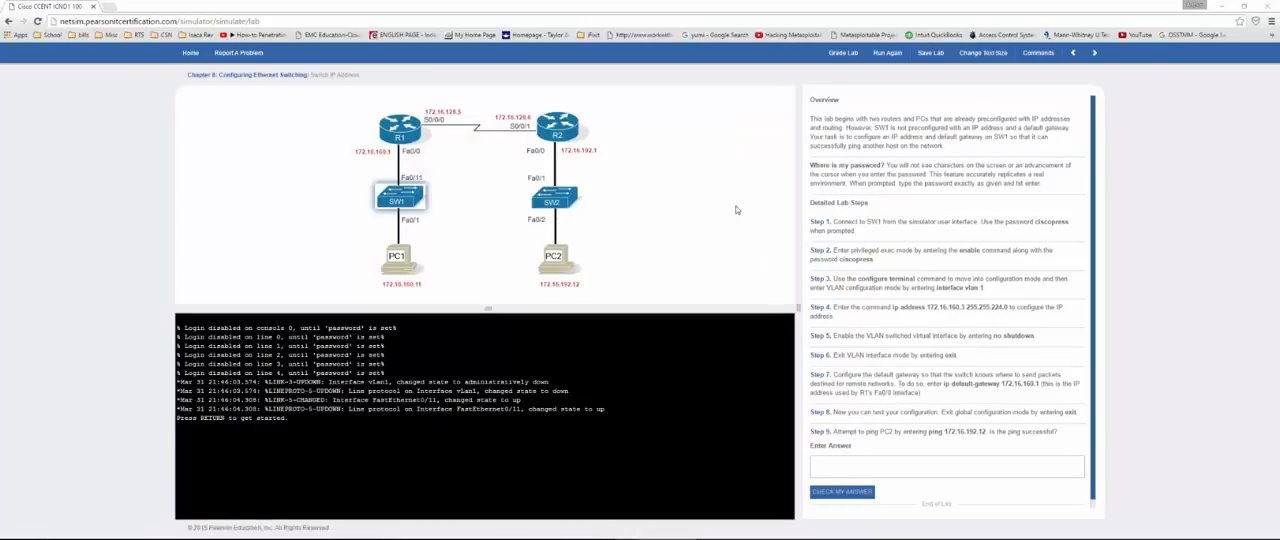
# Step: Connect to SW1 with the console password and enter privileged exec mode with en and the enable password
pyautogui.click(405, 203)
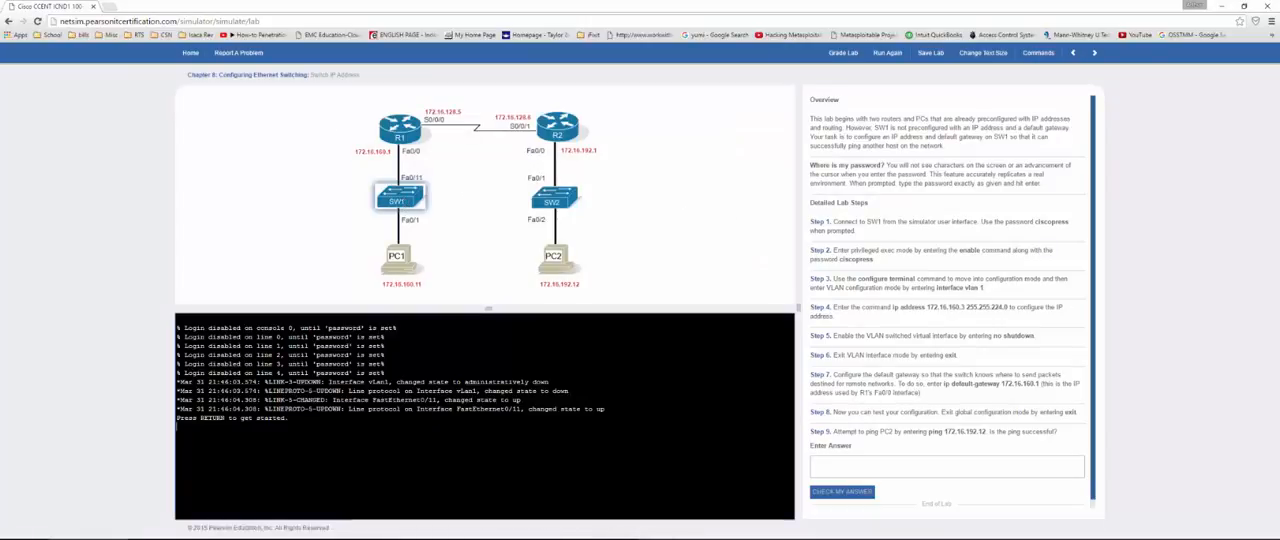
pyautogui.press('Return')
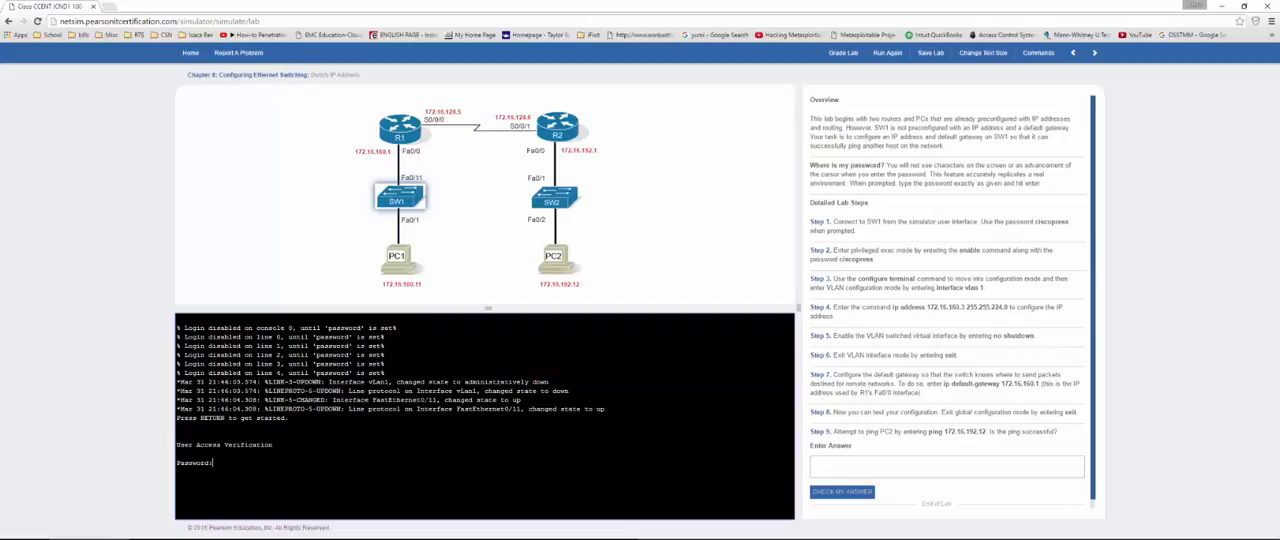
pyautogui.press('Return')
pyautogui.write('en')
pyautogui.press('Return')
# Step: Enter global configuration mode on SW1 with conf t and open the VLAN 1 interface with int vlan 1
pyautogui.press('Return')
pyautogui.write('conf t')
pyautogui.press('Return')
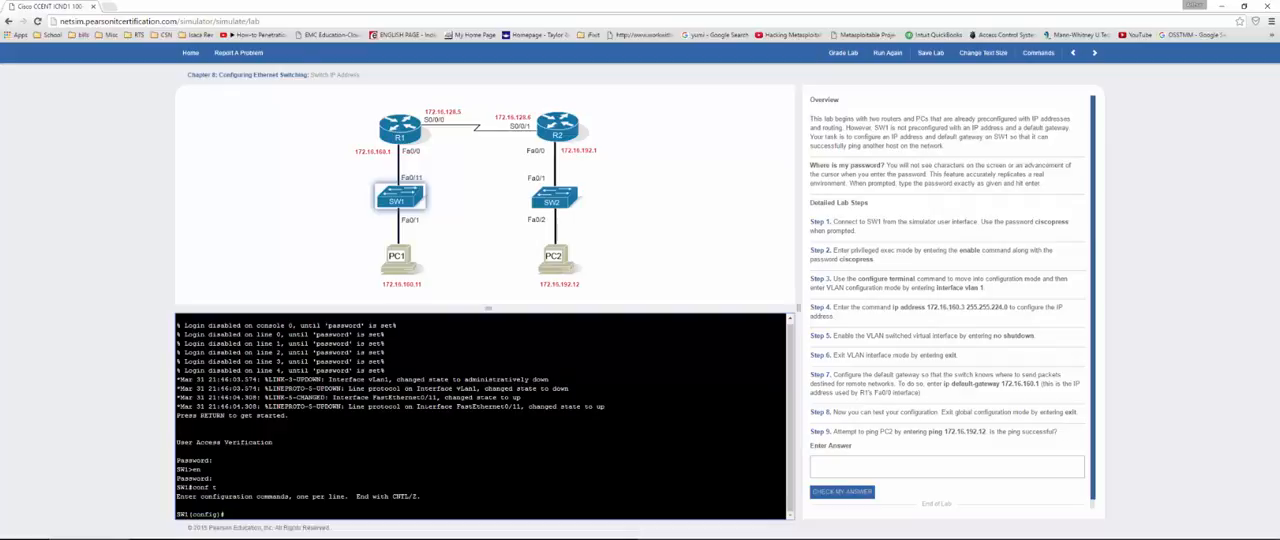
pyautogui.write('int vlan 1')
pyautogui.press('Return')
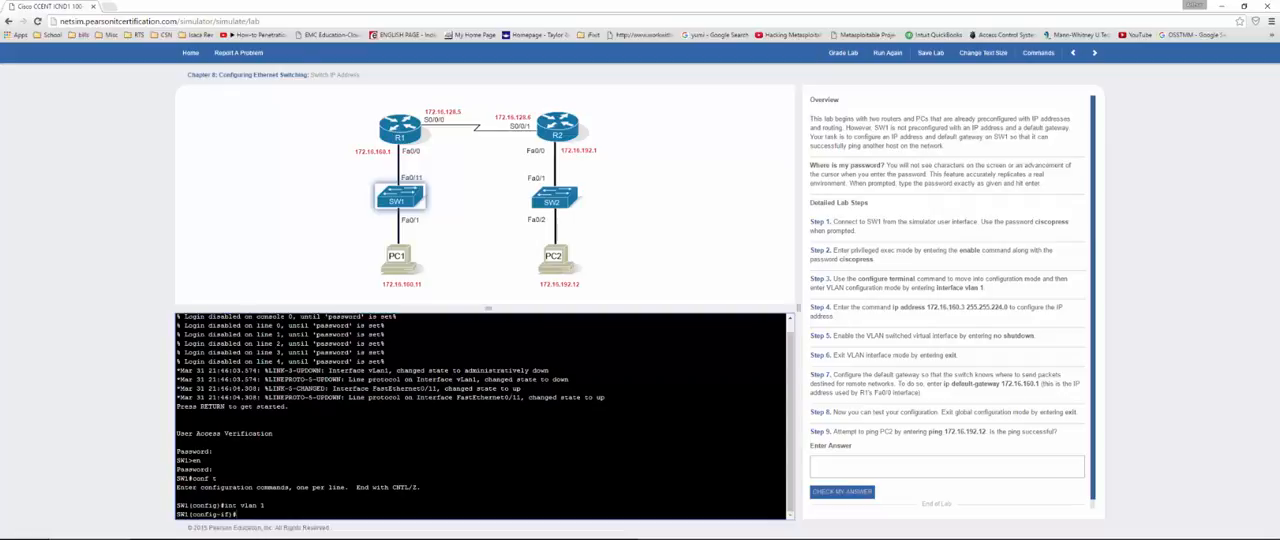
# Step: Assign IP address 172.16.160.3 with mask 255.255.224.0 to SW1's VLAN 1 interface, correcting the misspelled address keyword
pyautogui.write('ip address 172.16.160.3')
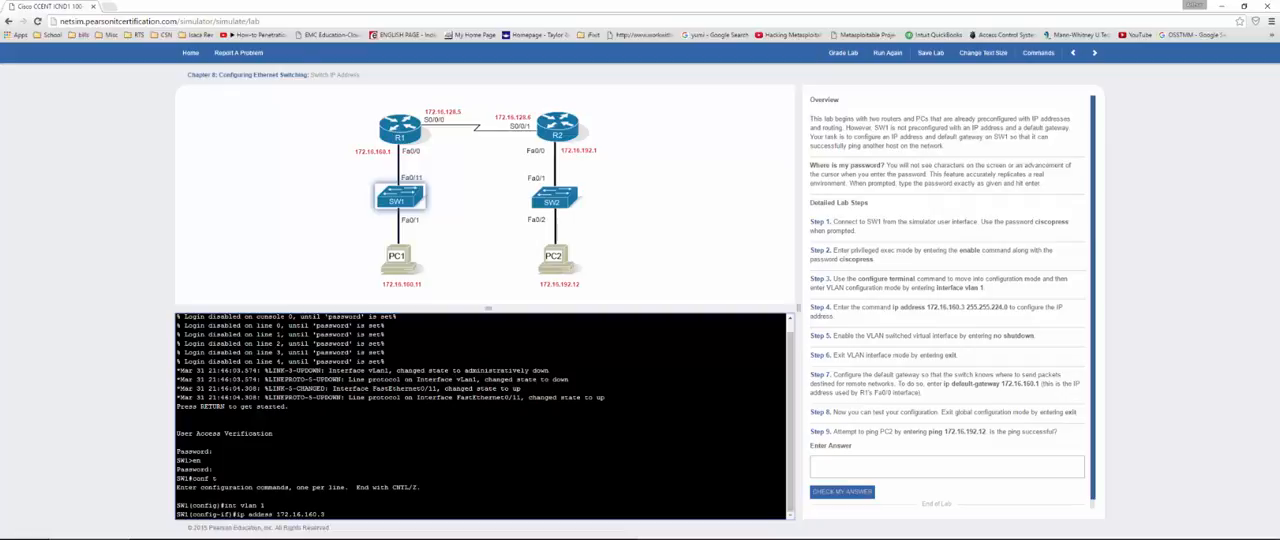
pyautogui.write(' 255.255.224.0')
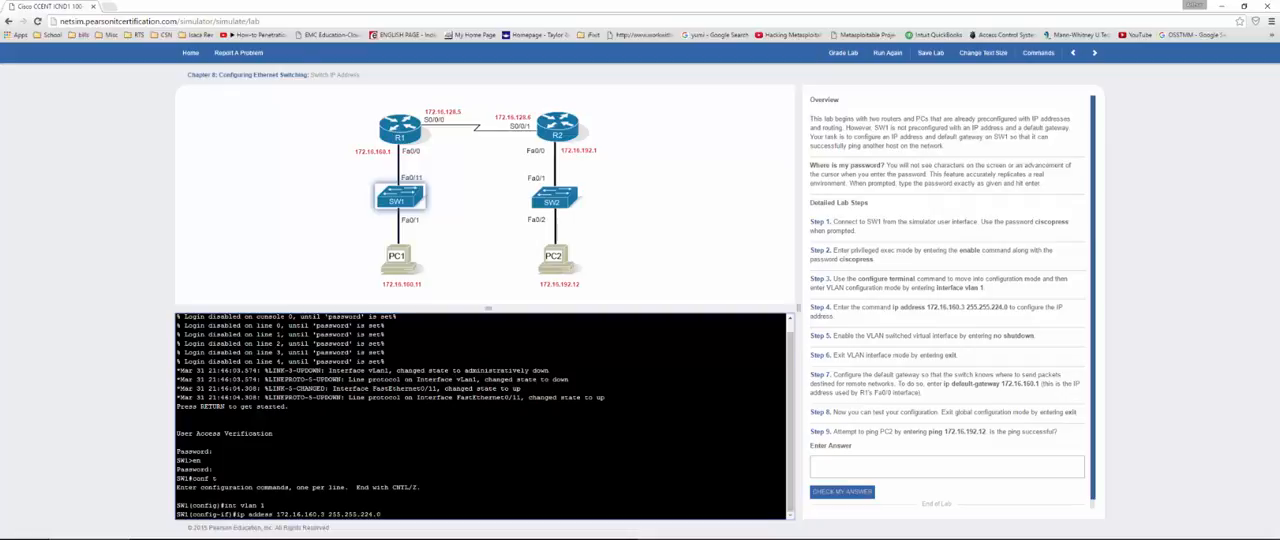
pyautogui.press('Return')
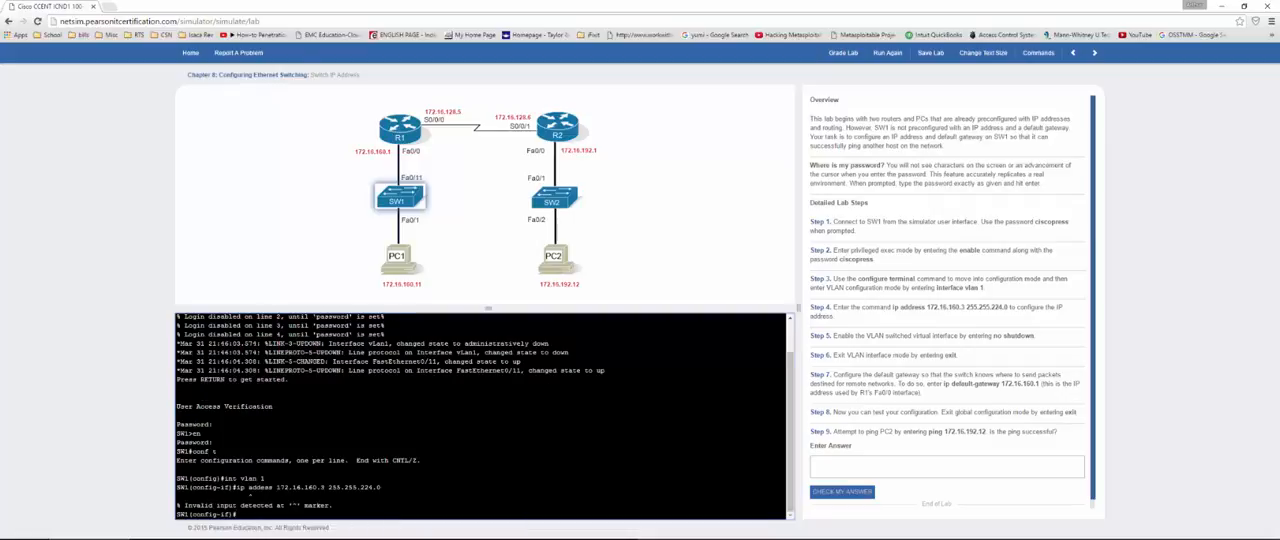
pyautogui.press('Up')
pyautogui.press('Left')
pyautogui.press('Left')
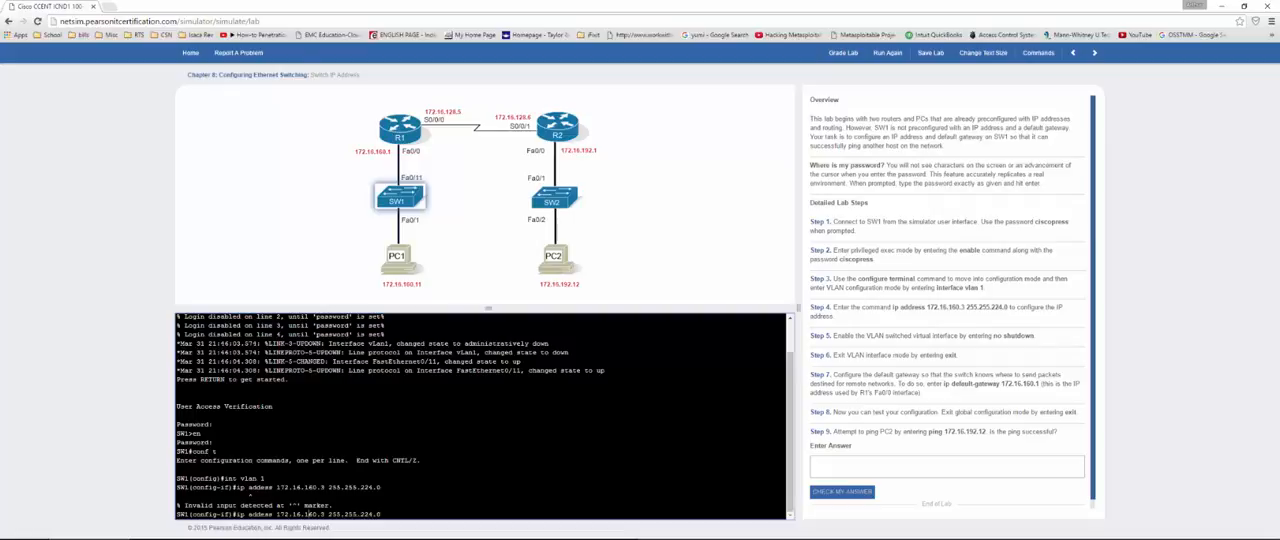
pyautogui.write('r')
pyautogui.press('Return')
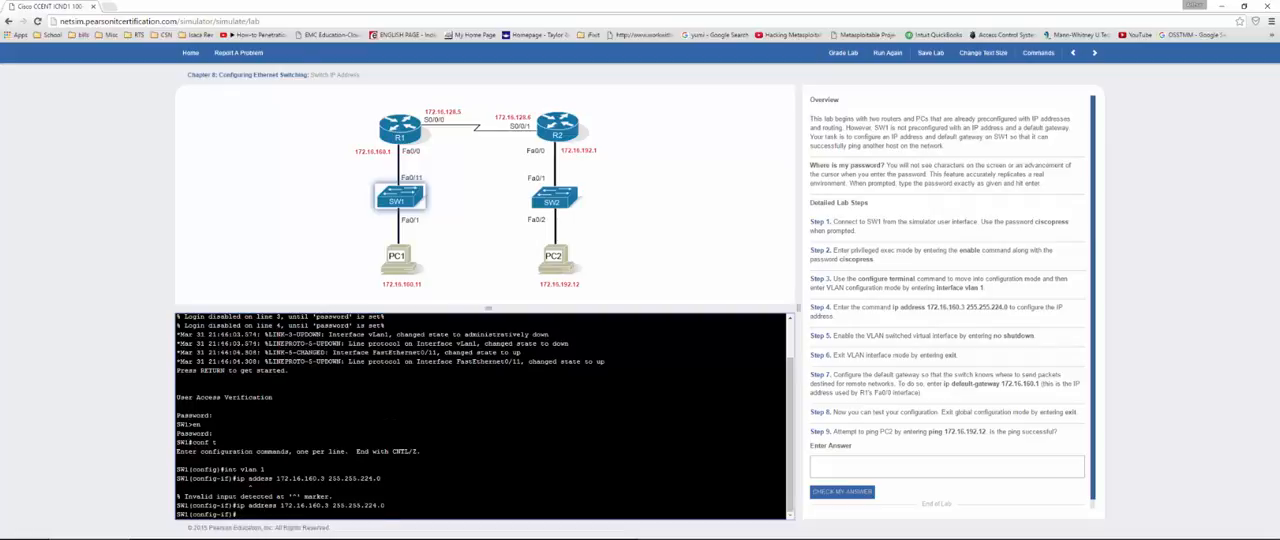
# Step: Enable the VLAN 1 interface with no shut and exit to global configuration mode
pyautogui.write('no shut')
pyautogui.press('Return')
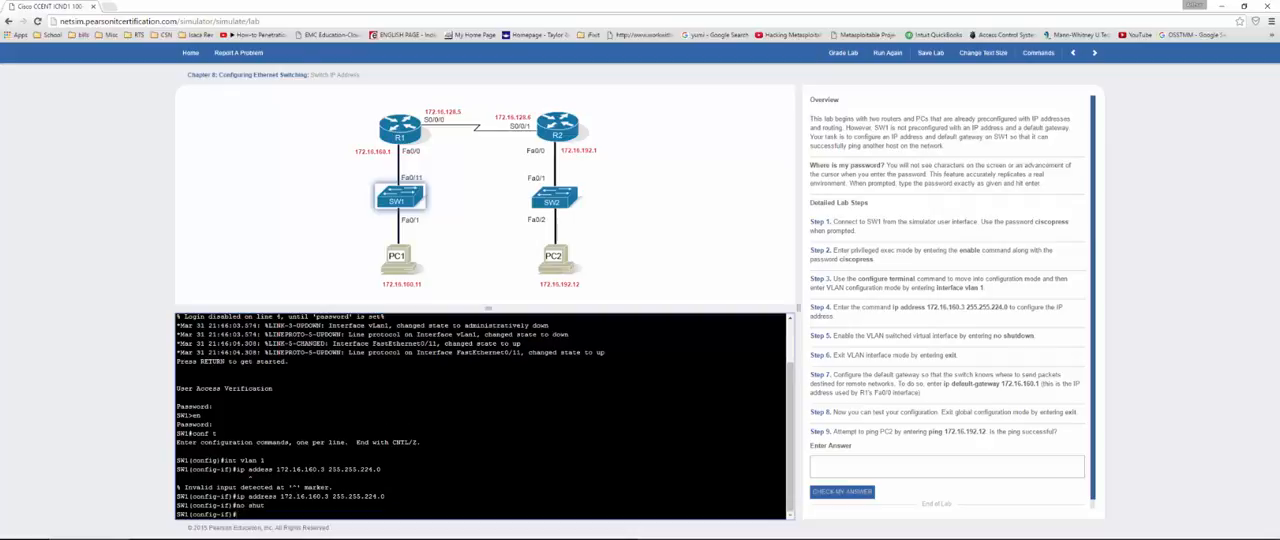
pyautogui.write('exit')
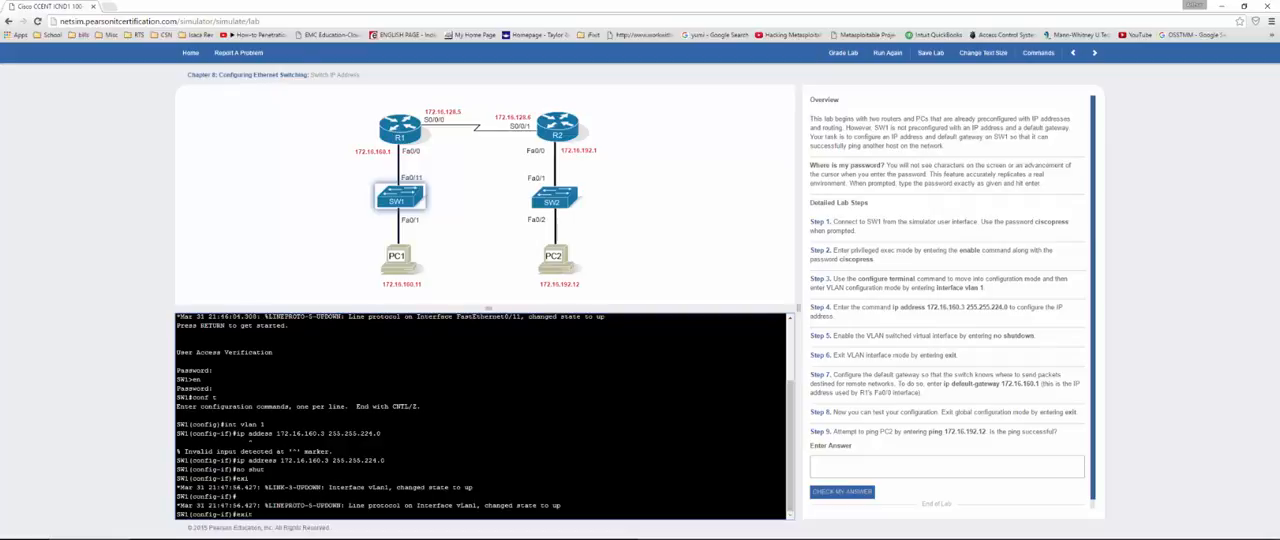
pyautogui.press('Return')
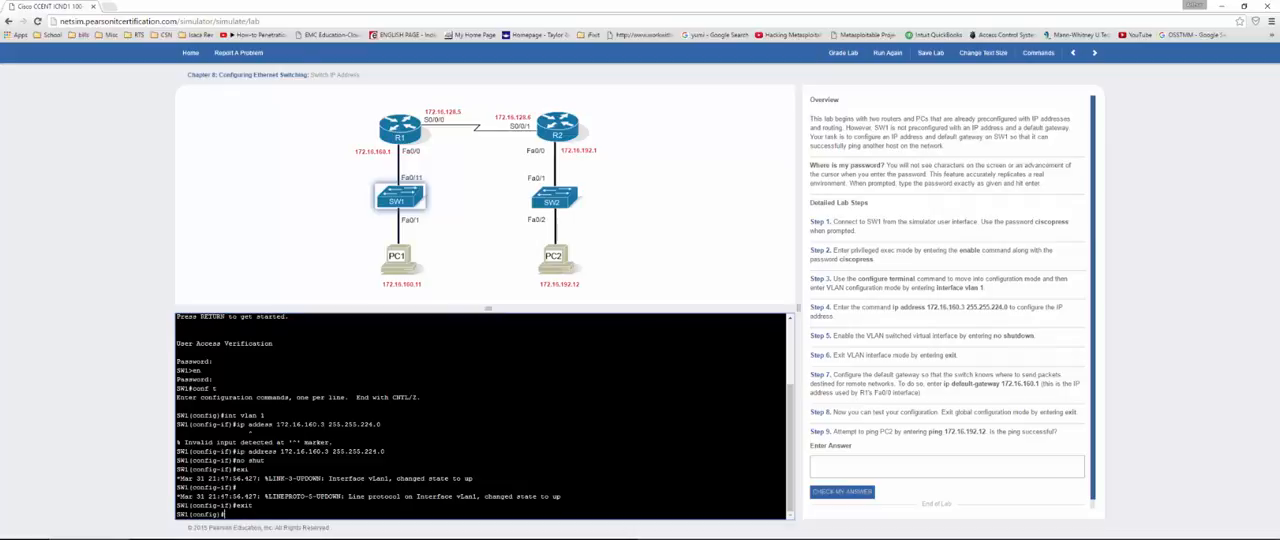
# Step: Set SW1's default gateway to 172.16.160.1 with the ip default-gateway command
pyautogui.write('ip')
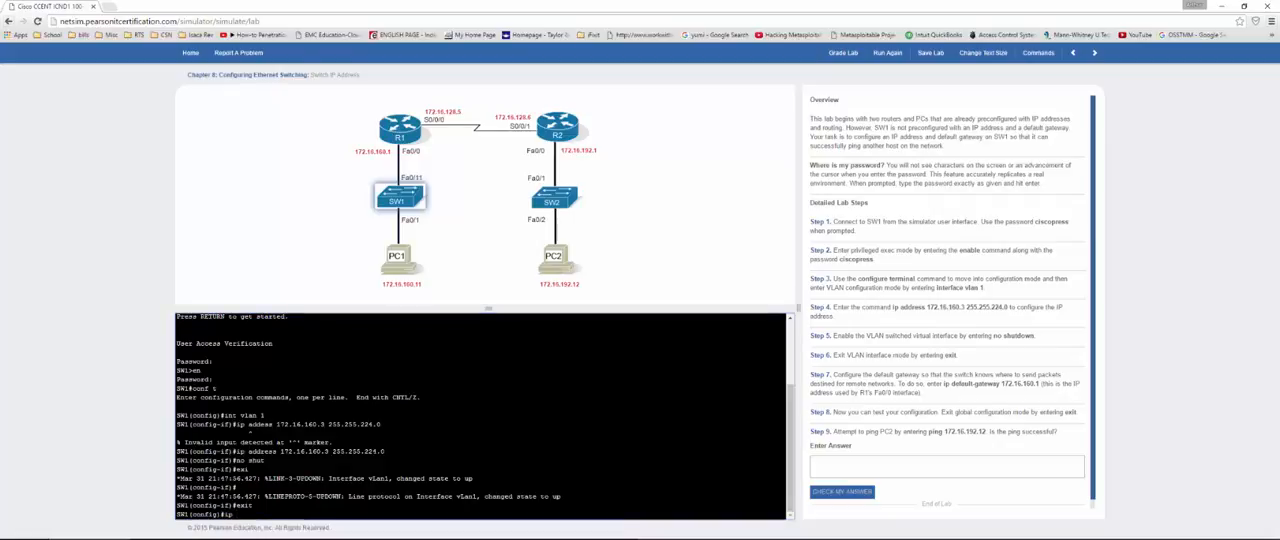
pyautogui.write(' default-gateway')
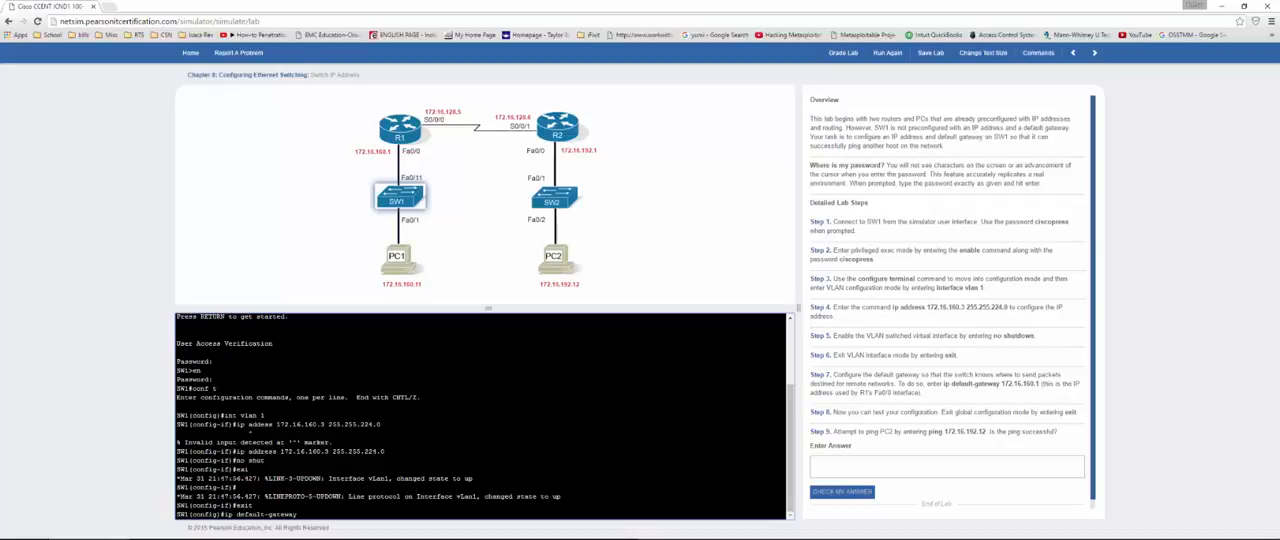
pyautogui.write('172.16.160.1')
pyautogui.press('Return')
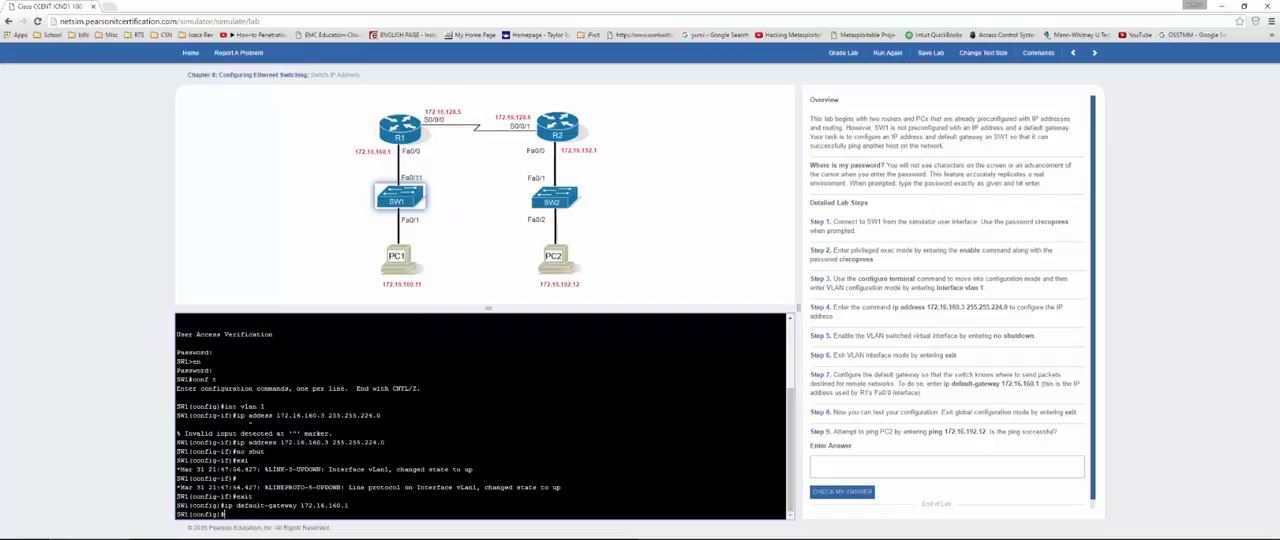
# Step: Open PC2's command prompt and ping 172.16.192.12
pyautogui.click(551, 266)
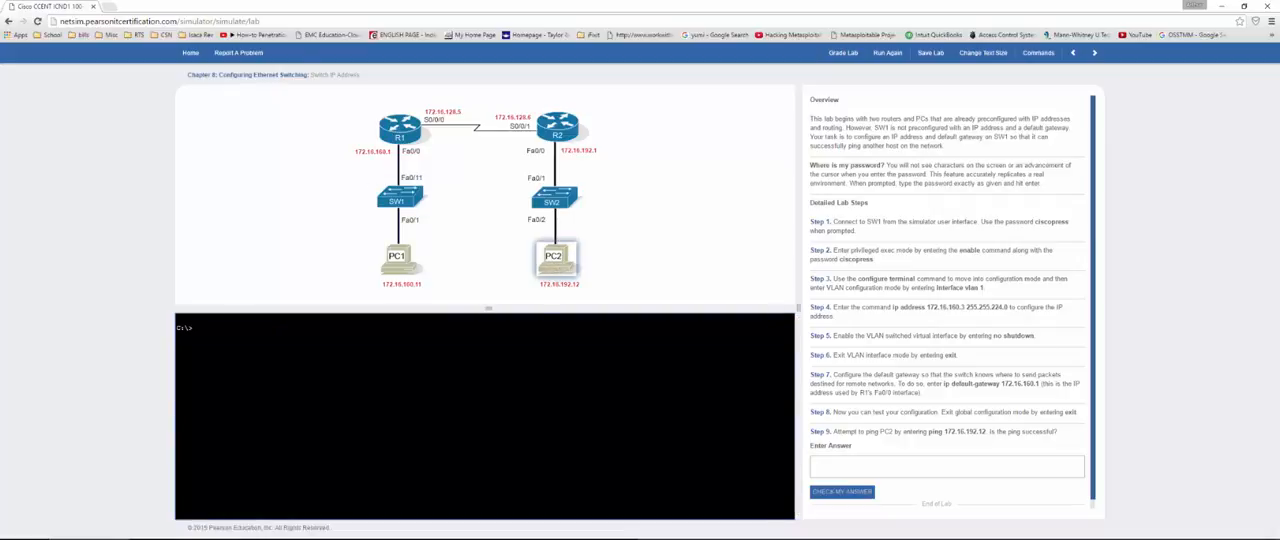
pyautogui.press('Return')
pyautogui.write('ping 172.16.192.12')
pyautogui.press('Return')
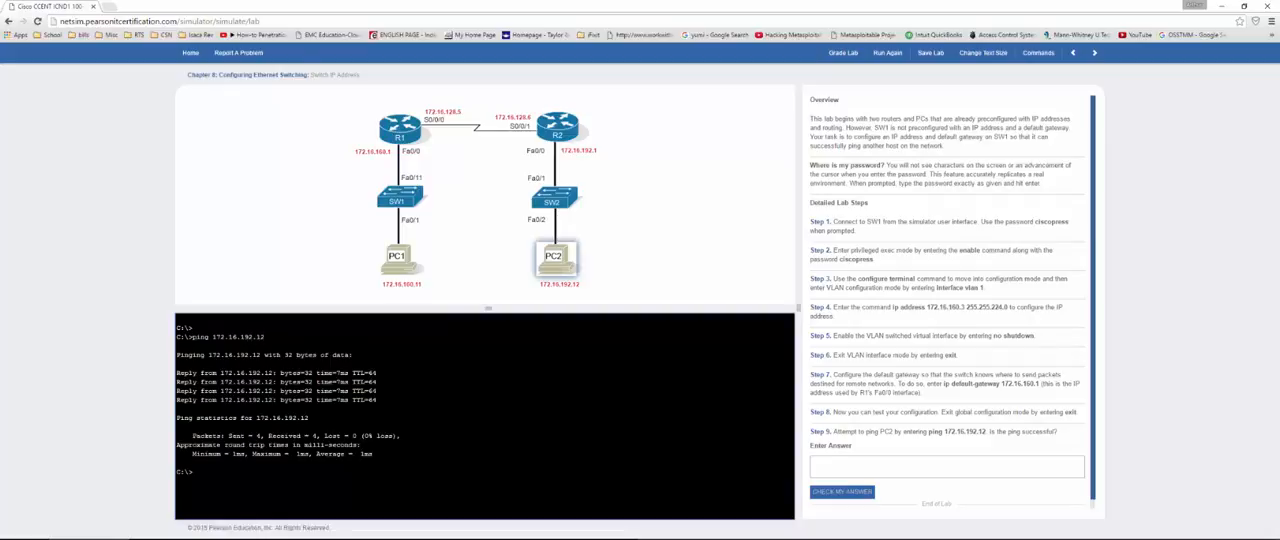
# Step: Answer Step 9 with yes and check it, then grade the Switch IP Address lab and close the results
pyautogui.click(883, 465)
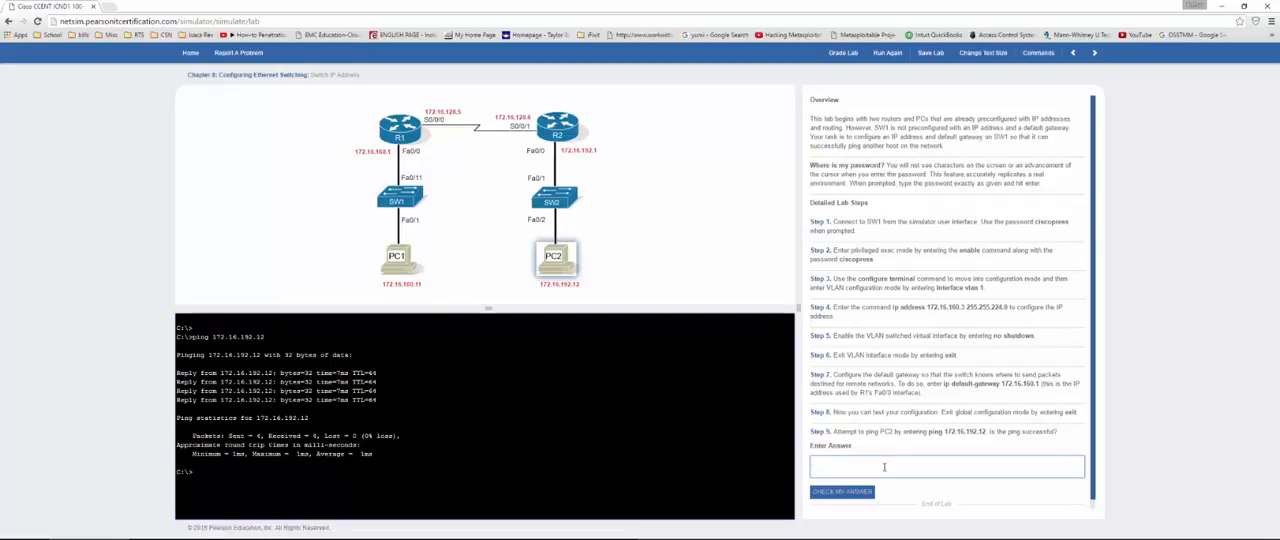
pyautogui.write('yes')
pyautogui.click(842, 492)
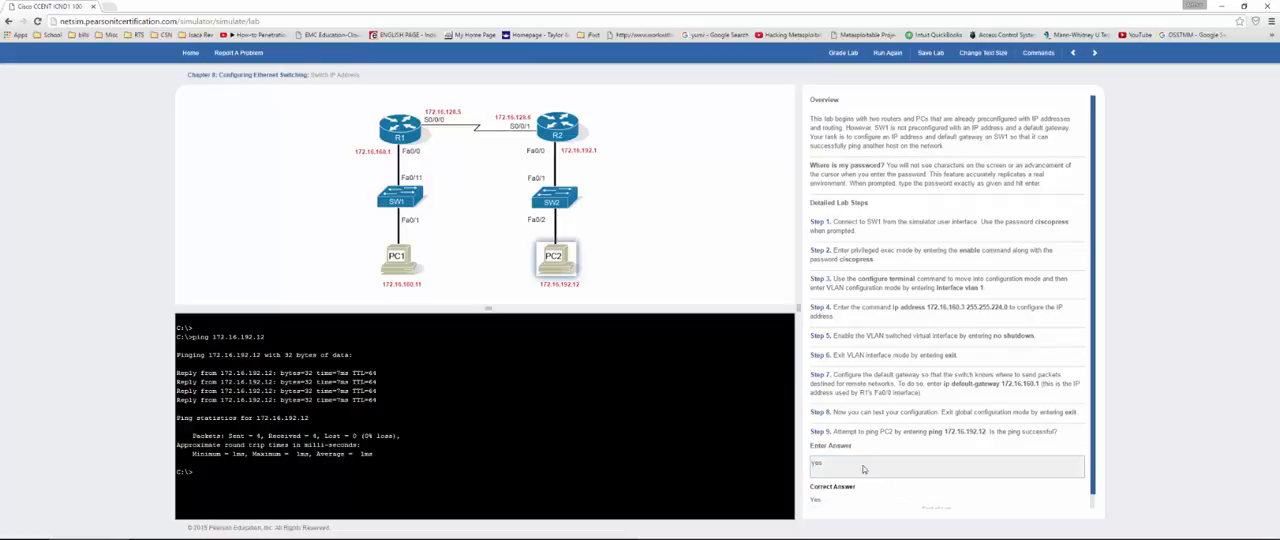
pyautogui.click(836, 54)
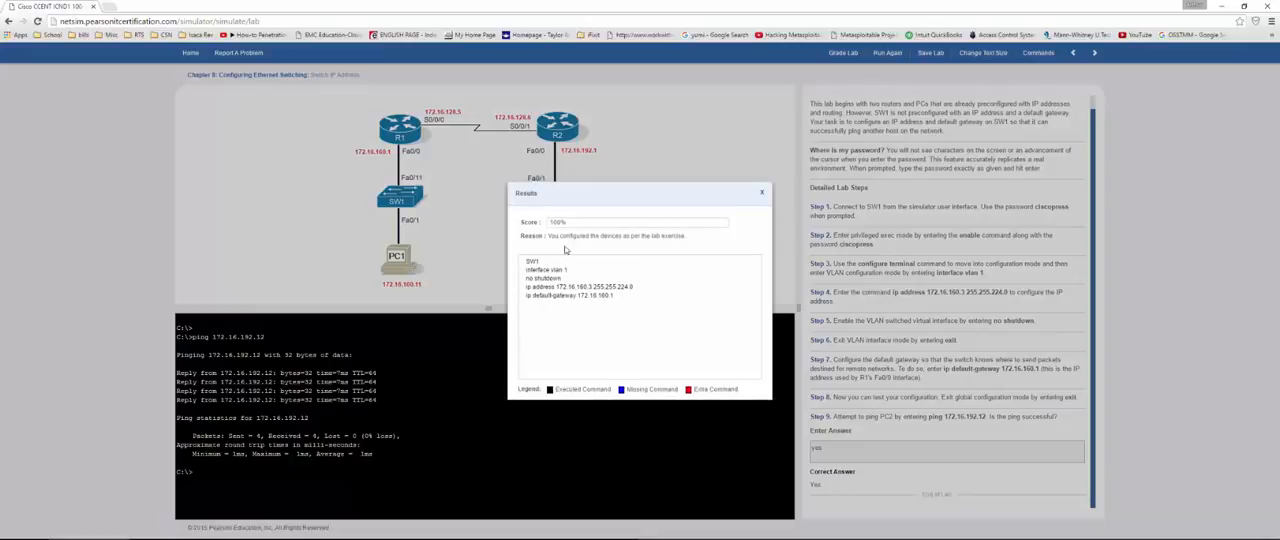
pyautogui.click(760, 195)
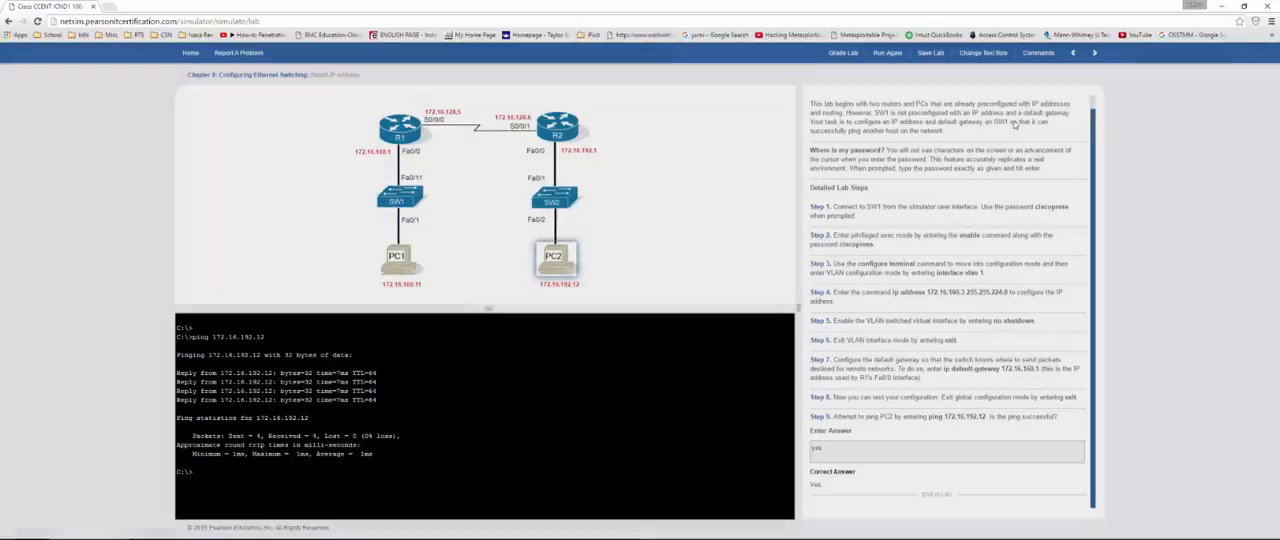
# Step: Continue to the Switch IP Connectivity I lab and log in to SW1's console with the access password
pyautogui.click(1094, 53)
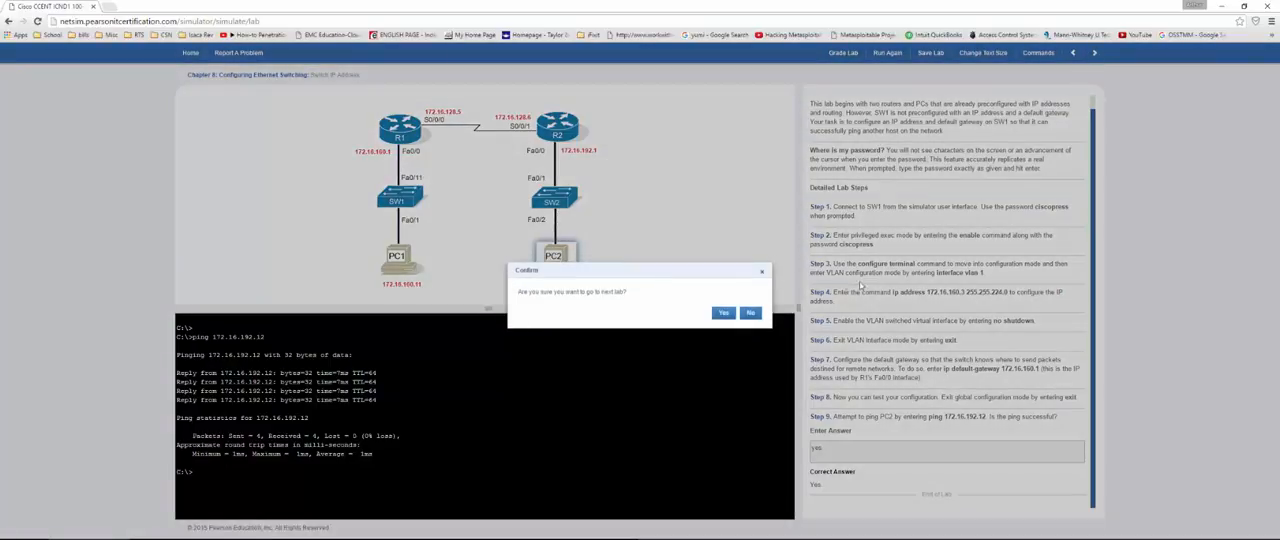
pyautogui.click(724, 313)
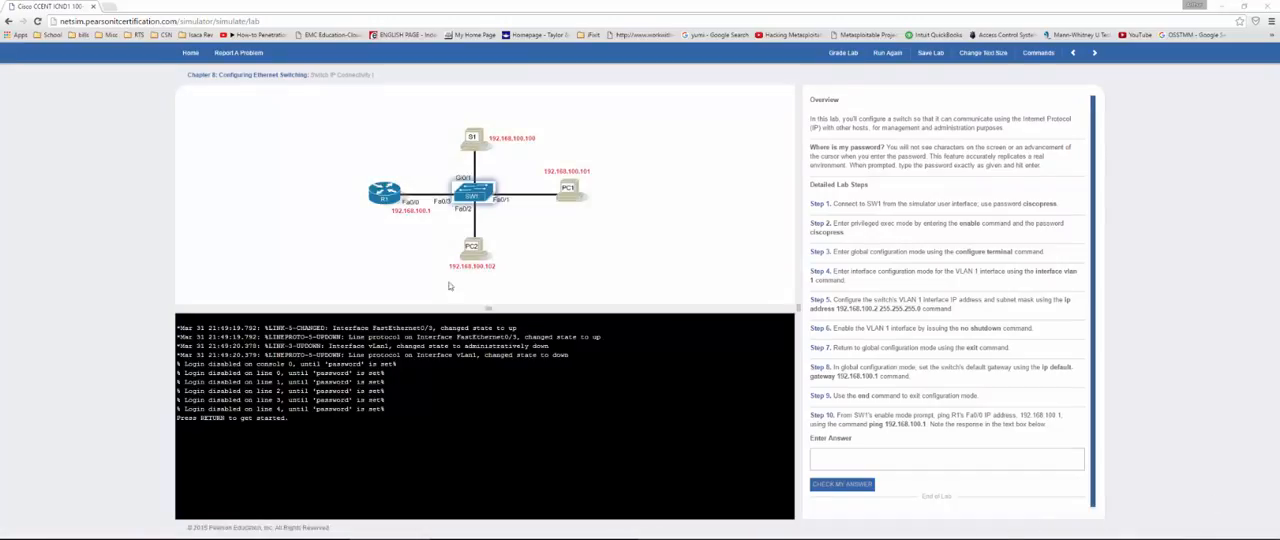
pyautogui.click(480, 410)
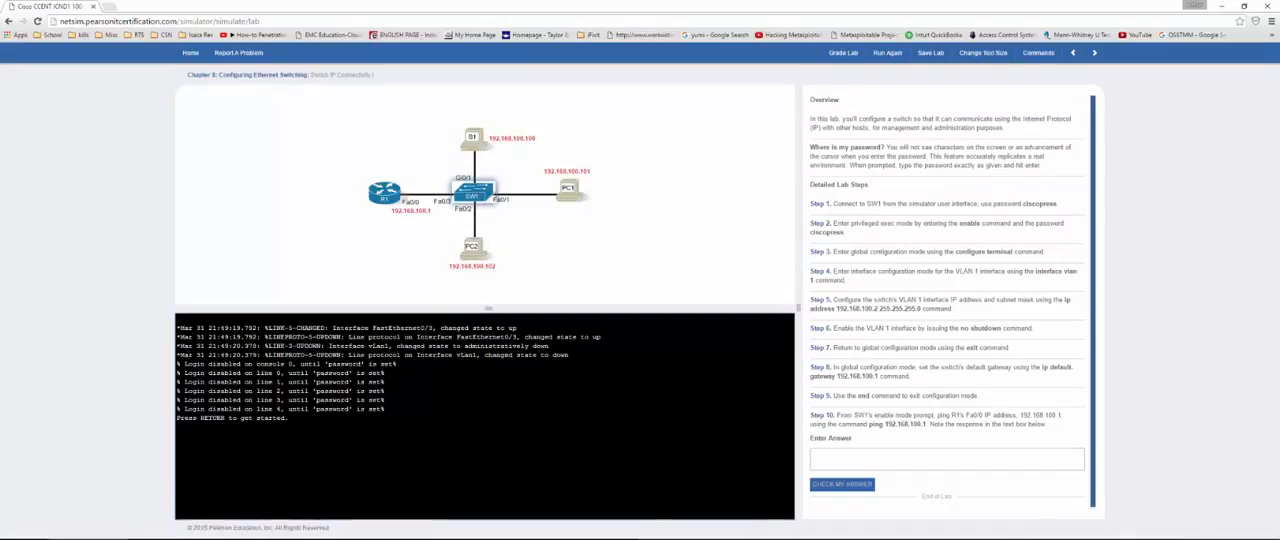
pyautogui.press('Return')
pyautogui.press('Return')
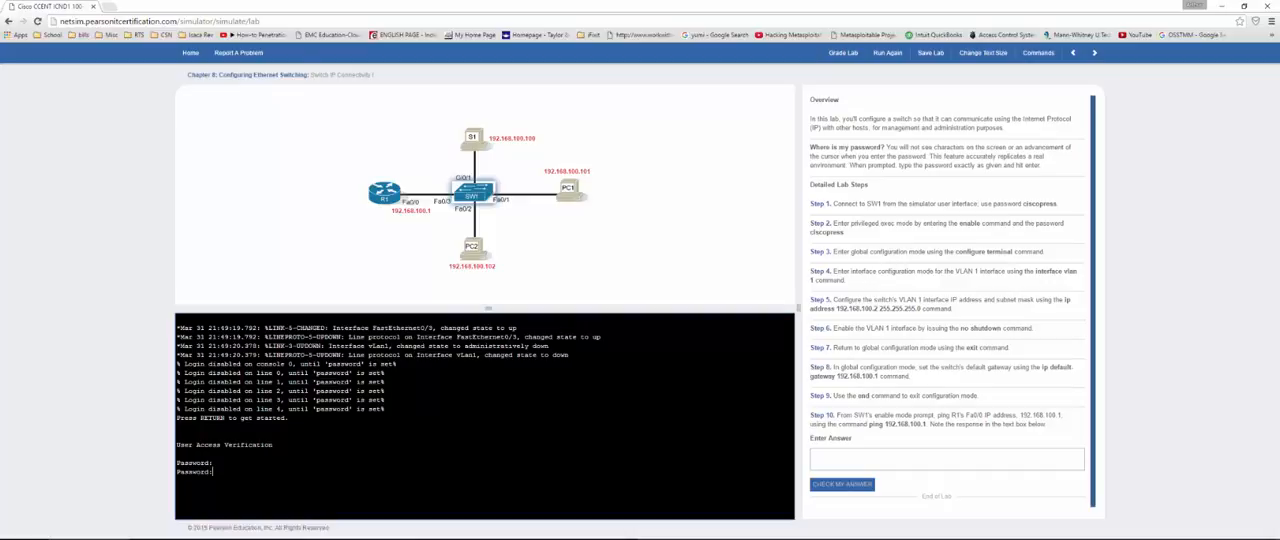
pyautogui.press('Return')
# Step: Enter privileged exec mode on SW1 with the enable password and move into global configuration mode
pyautogui.write('en')
pyautogui.press('Return')
pyautogui.press('Return')
pyautogui.write('conf t')
pyautogui.press('Return')
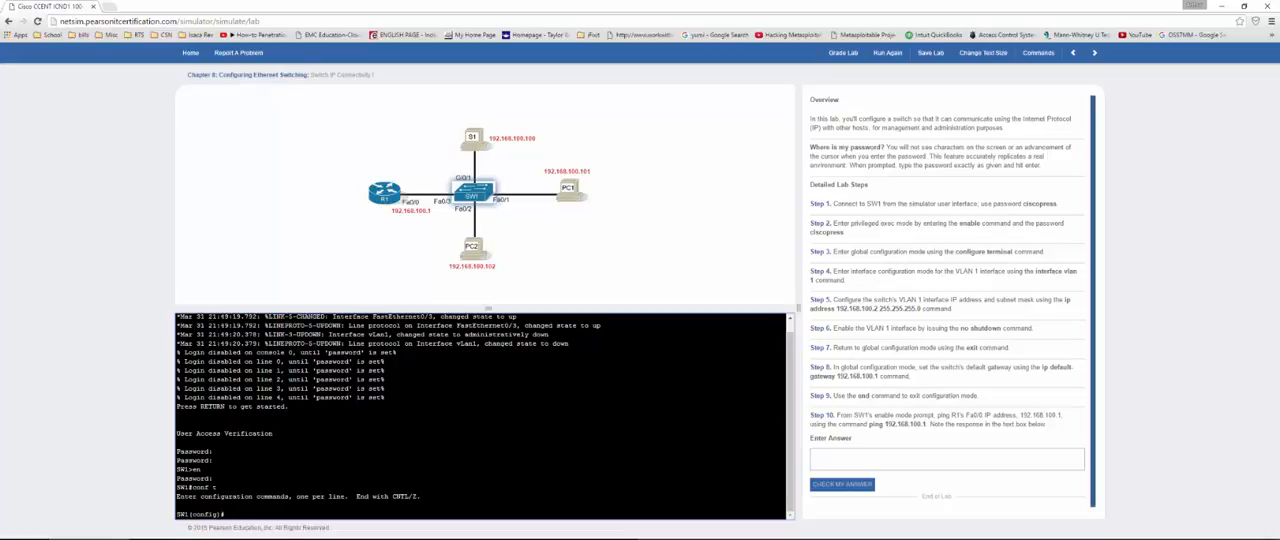
# Step: Set SW1's VLAN 1 interface IP address to 192.168.100.2 with subnet mask 255.255.255.0
pyautogui.write('int vlan 1')
pyautogui.press('Return')
pyautogui.write('i')
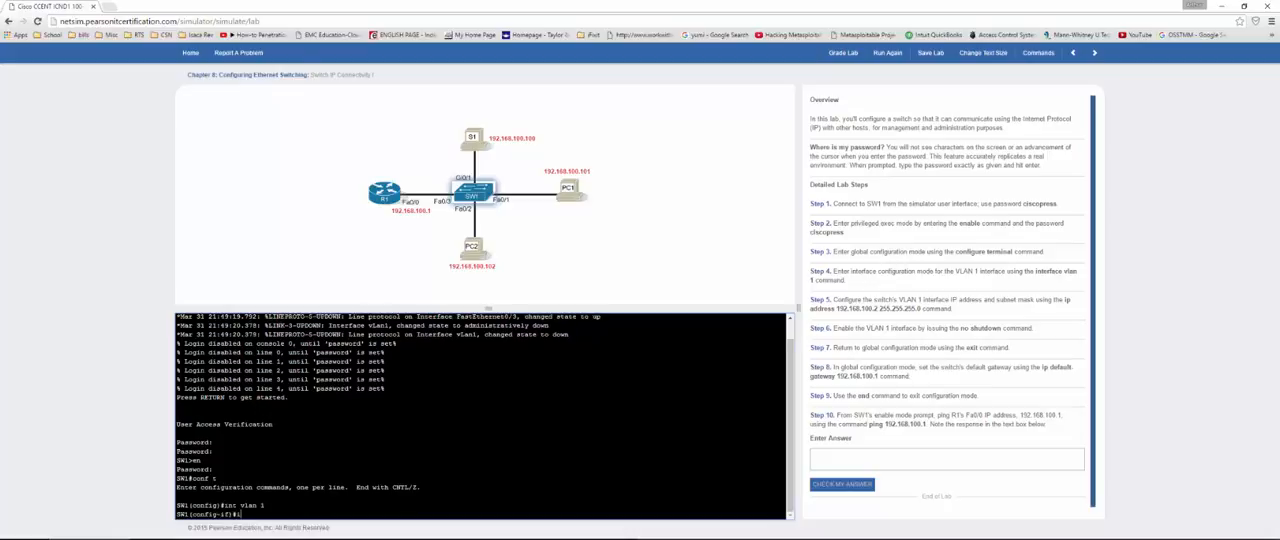
pyautogui.write('p addr')
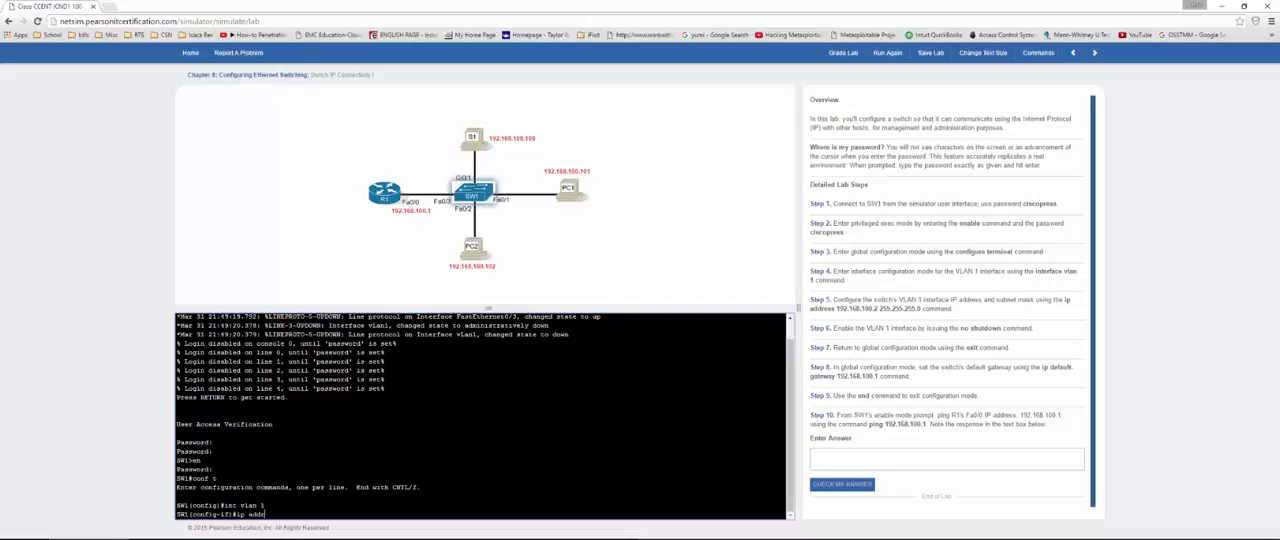
pyautogui.write('ess 192.168.100.2 255.255.255.0')
pyautogui.press('Return')
# Step: Bring up SW1's VLAN 1 interface with no sh and return to global configuration mode
pyautogui.write('nfig-if)#n')
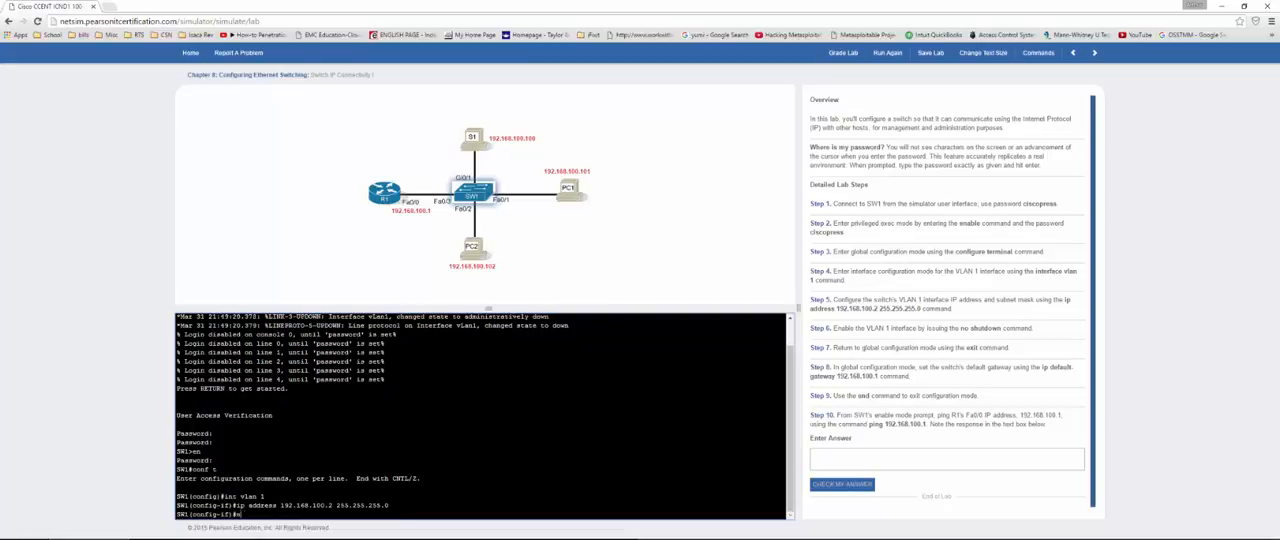
pyautogui.write('o sh')
pyautogui.press('Return')
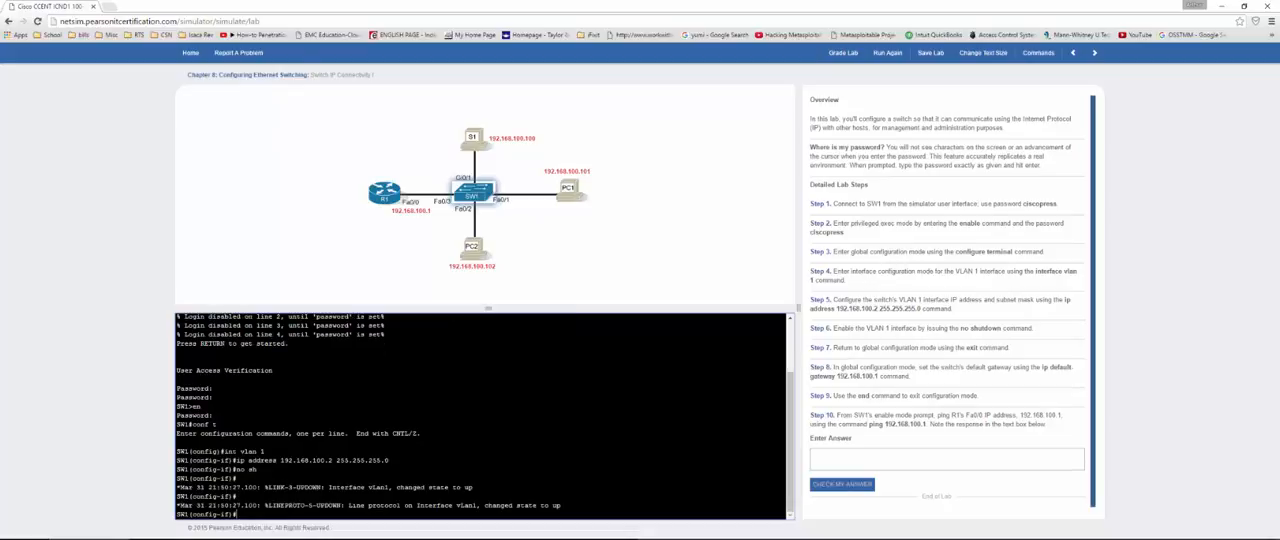
pyautogui.write('exit')
pyautogui.press('Return')
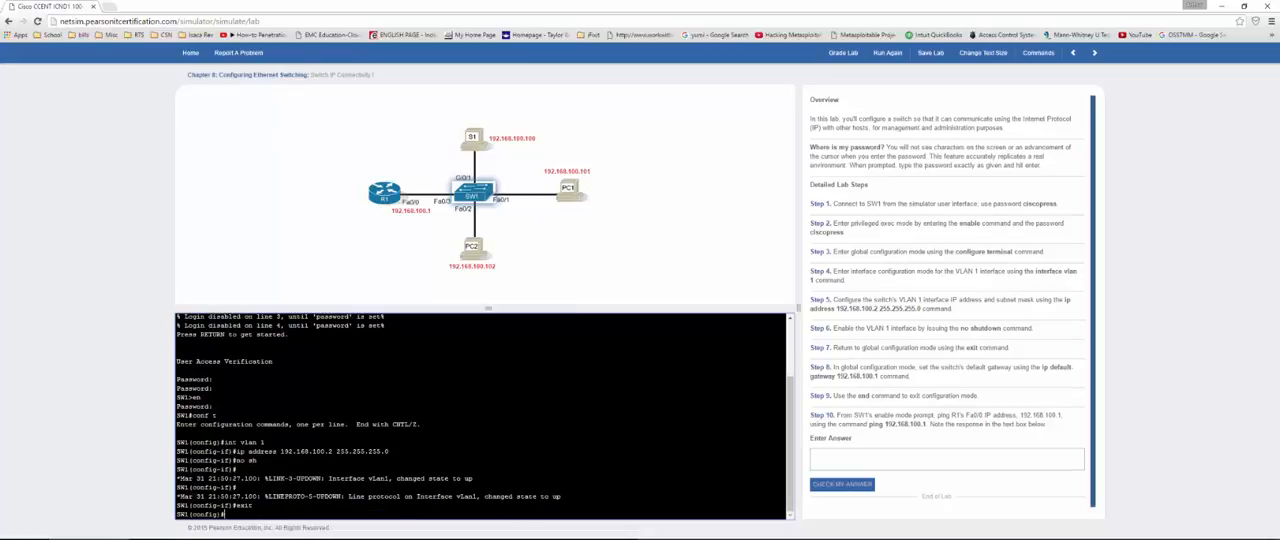
# Step: Configure 192.168.100.1 as SW1's default gateway with the ip default-gateway command
pyautogui.write('ip de')
pyautogui.press('Tab')
pyautogui.write('192.168.')
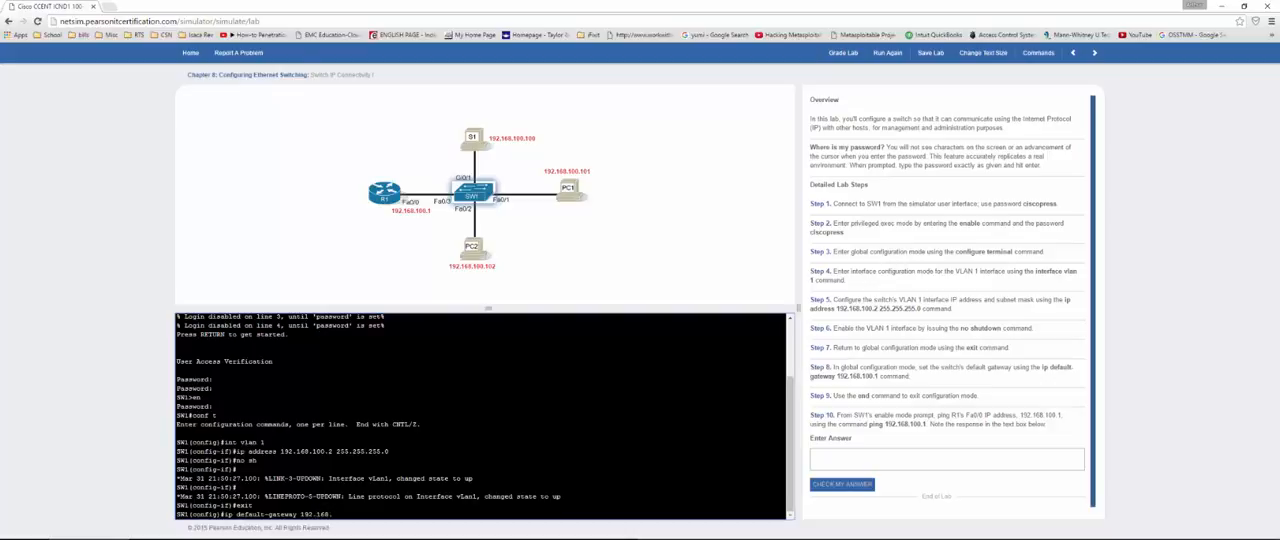
pyautogui.write('100.1')
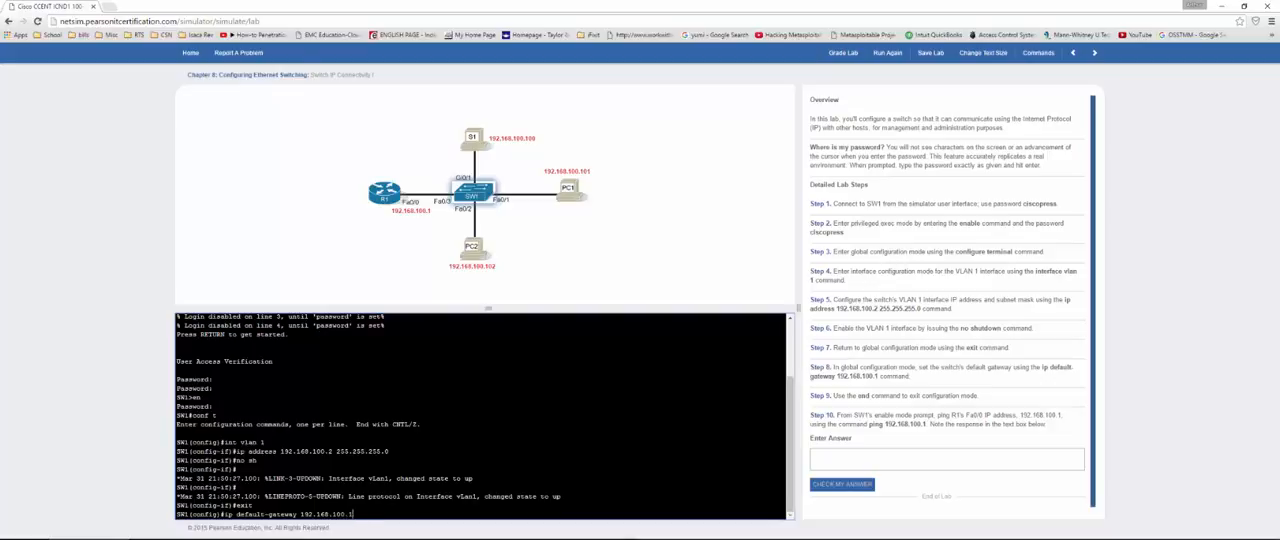
pyautogui.press('Return')
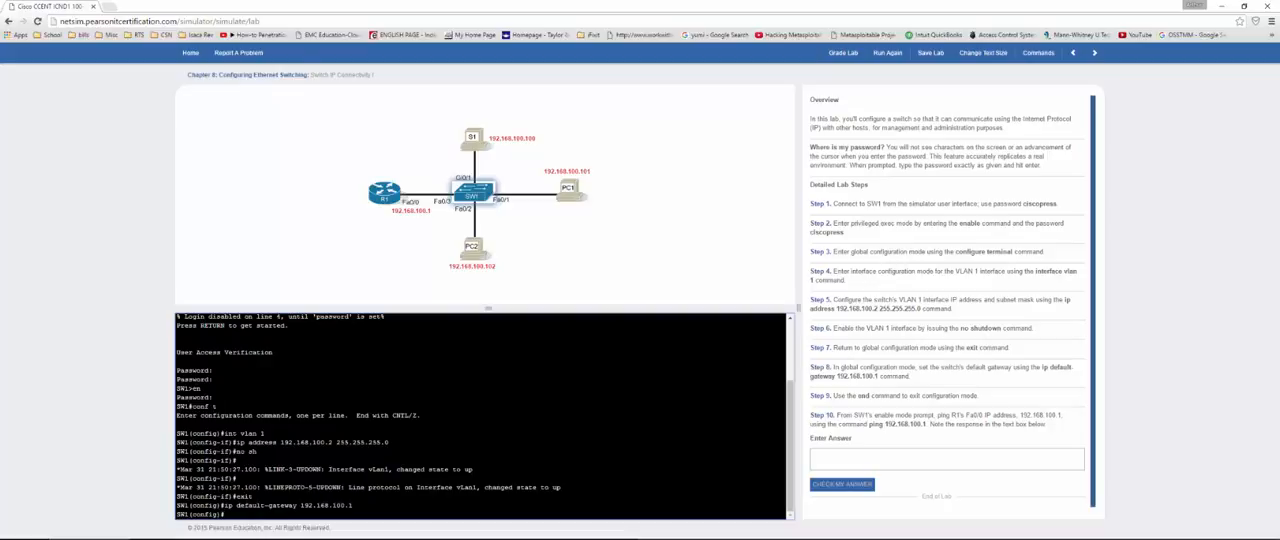
# Step: Leave configuration mode with end and ping R1 at 192.168.100.1 from SW1
pyautogui.write('end')
pyautogui.press('Return')
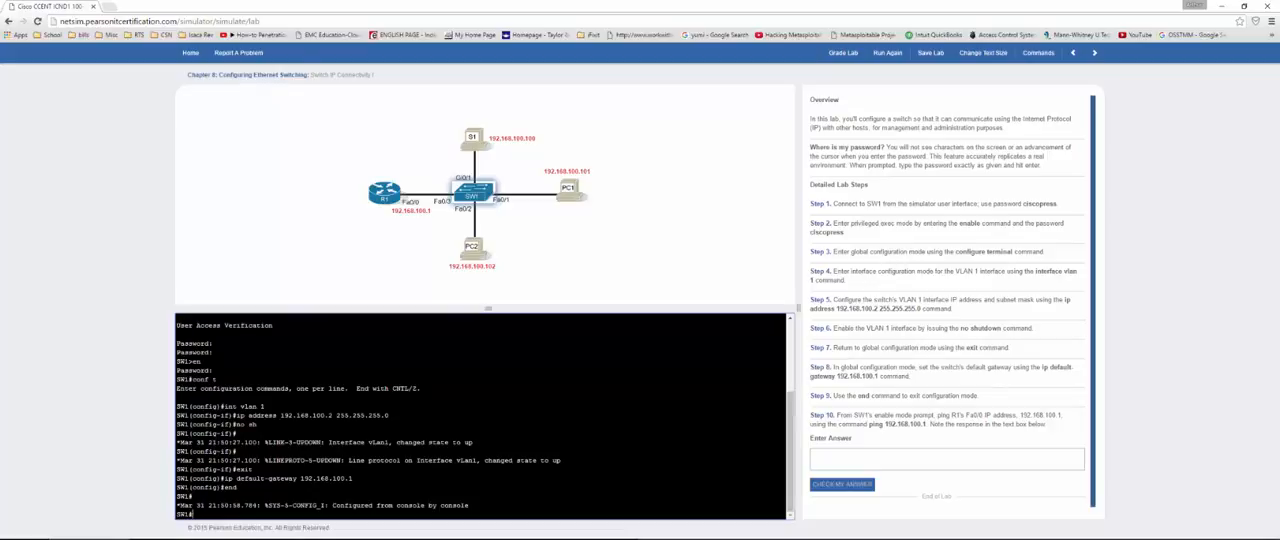
pyautogui.write('ing 192.168.100.1')
pyautogui.press('Return')
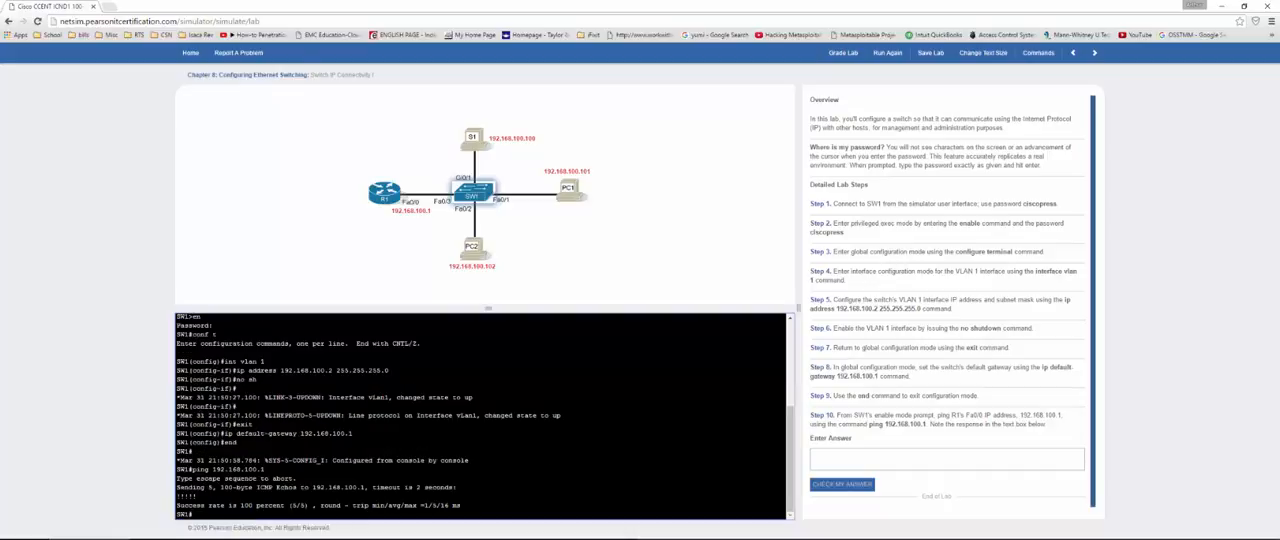
# Step: Answer Step 10 with yes and check it, then grade the Switch IP Connectivity I lab and close the results
pyautogui.click(828, 451)
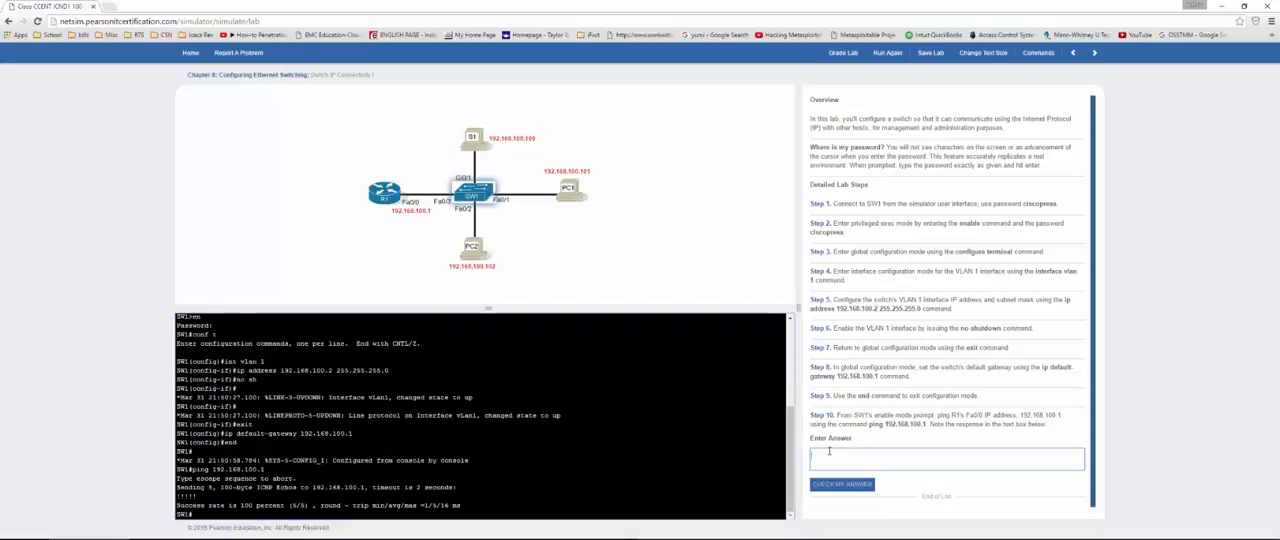
pyautogui.write('yes')
pyautogui.click(862, 484)
pyautogui.scroll(-1, 876, 482)
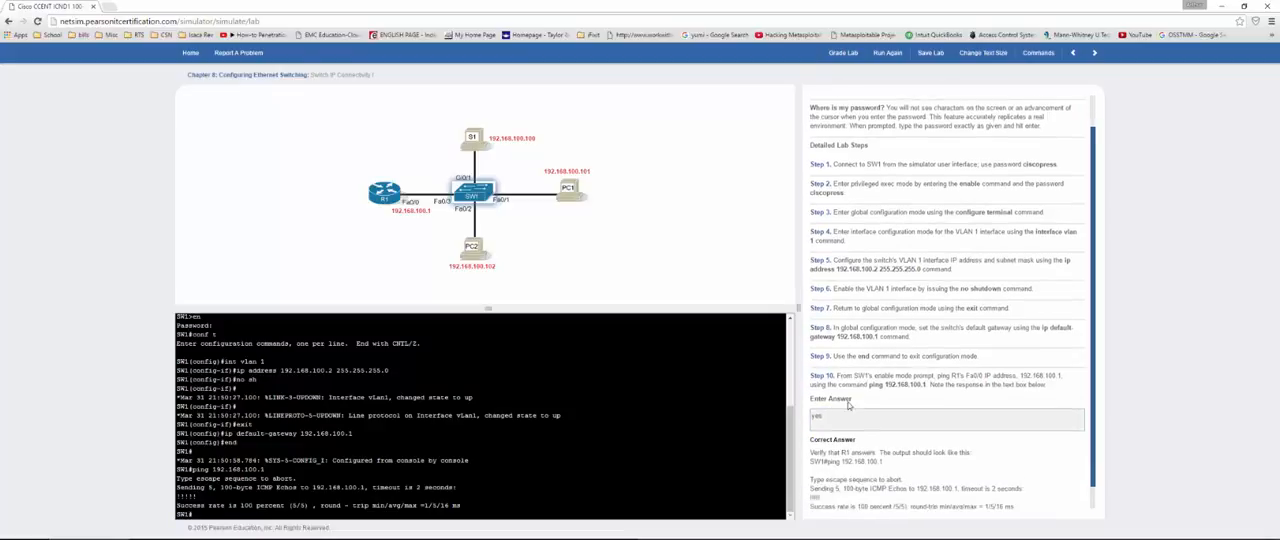
pyautogui.click(843, 52)
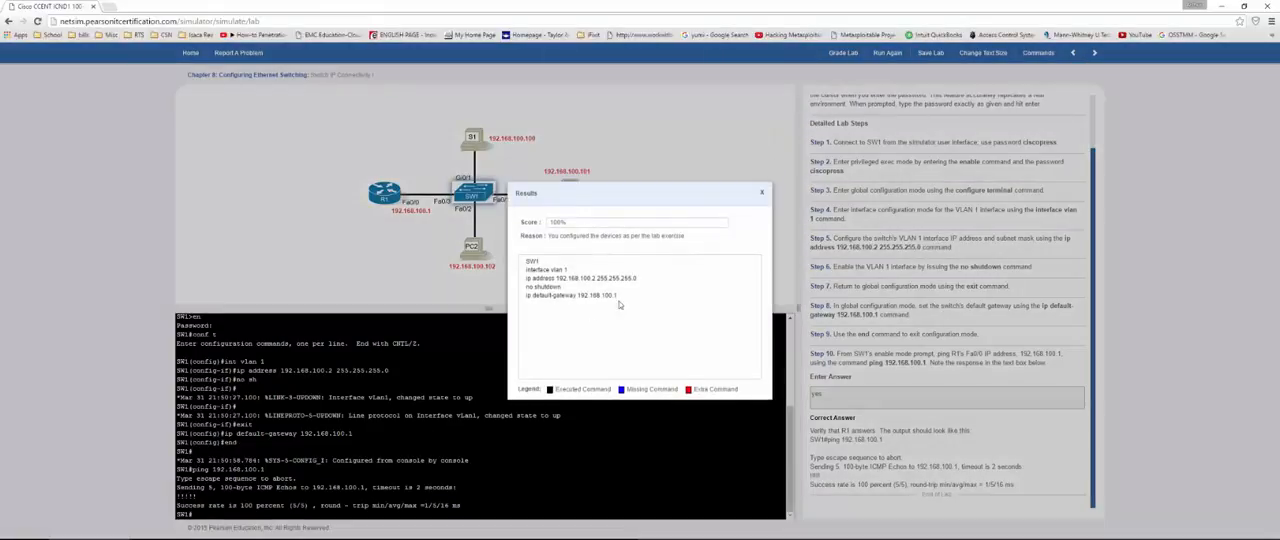
pyautogui.click(763, 191)
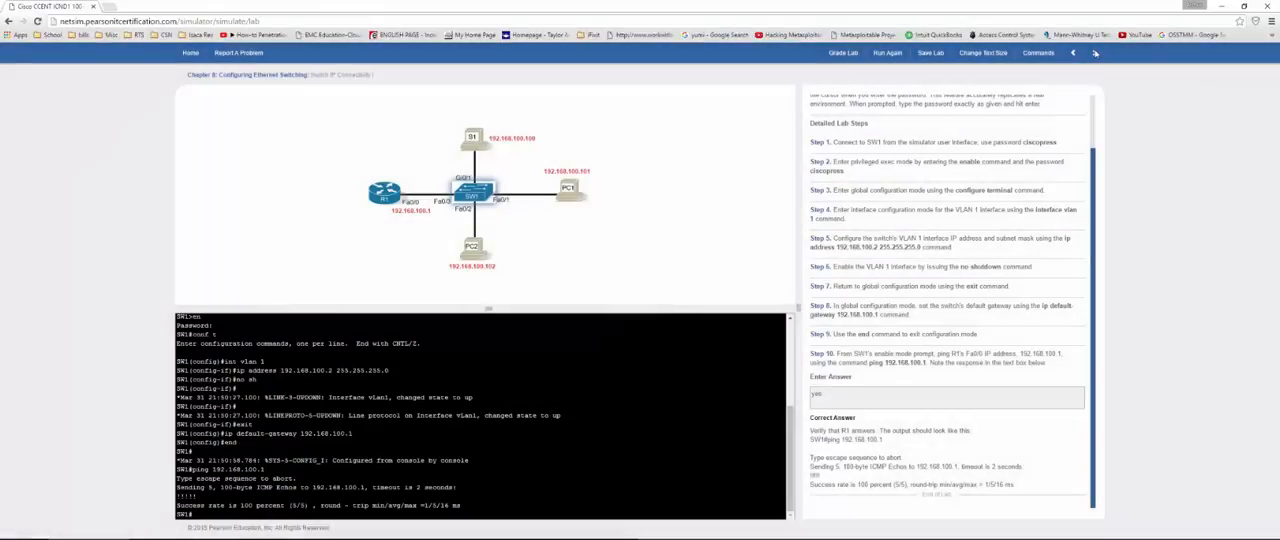
# Step: Move on from the finished lab, return to the home screen and start the Switch Interfaces and Forwarding lab
pyautogui.click(1095, 53)
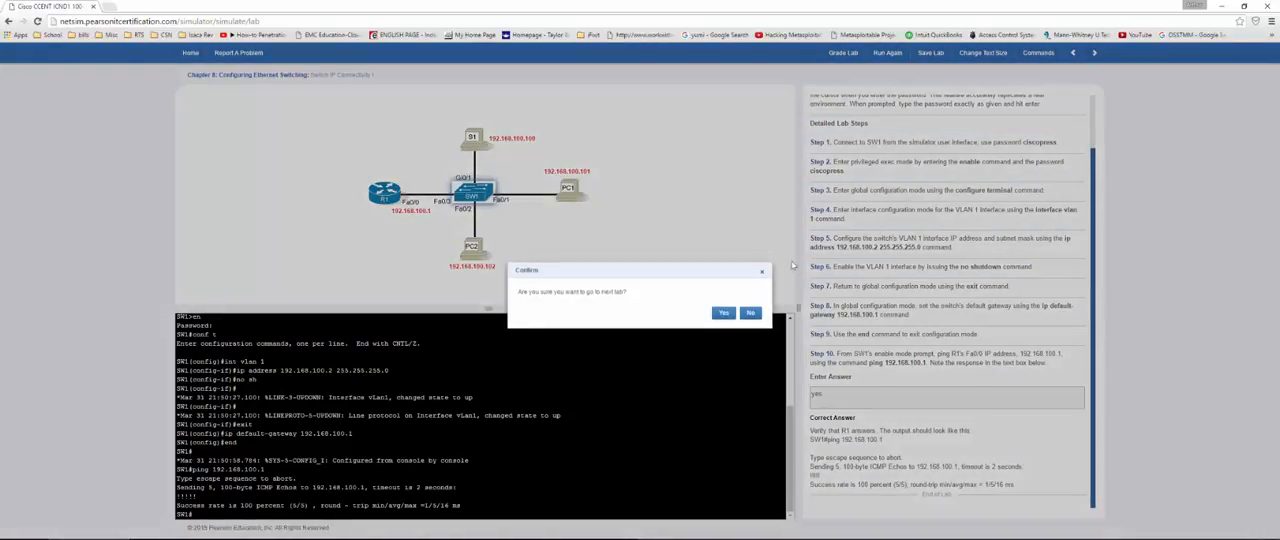
pyautogui.click(723, 315)
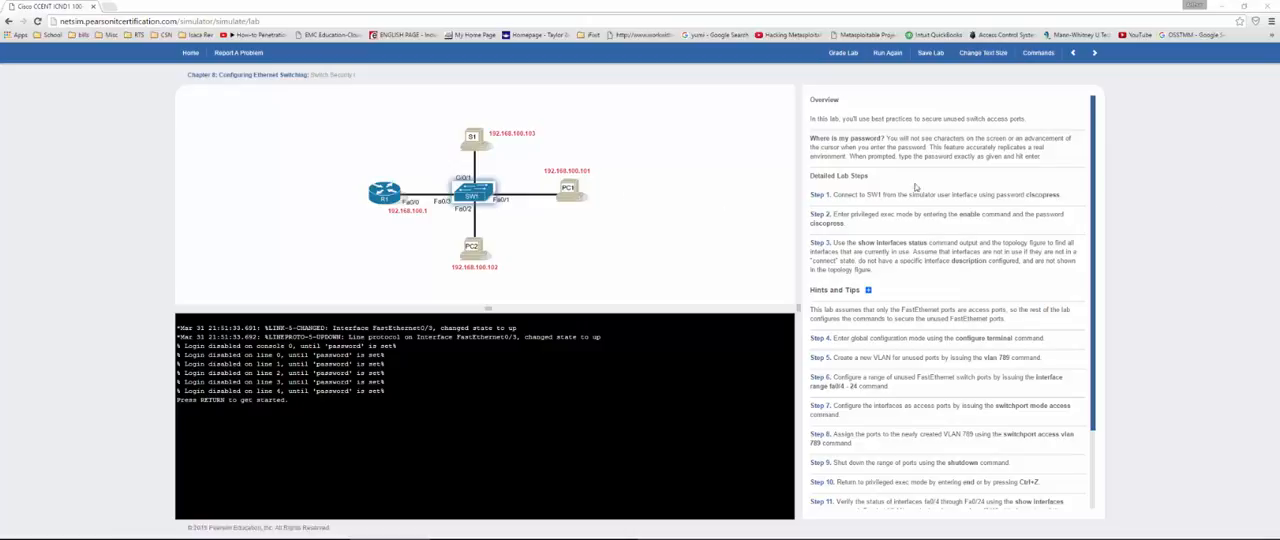
pyautogui.click(190, 52)
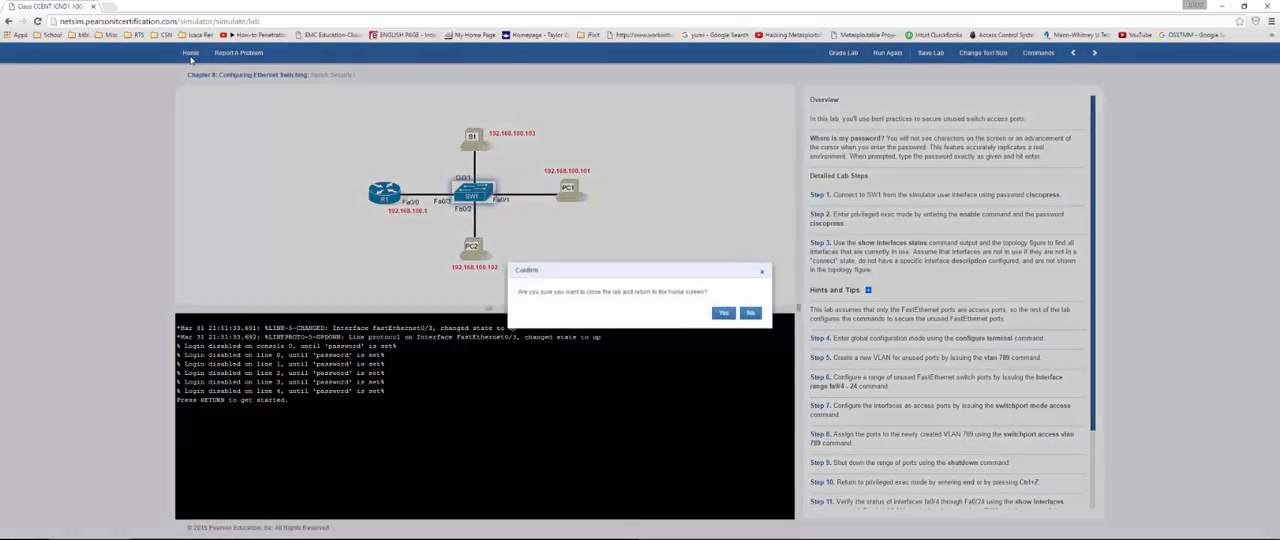
pyautogui.click(724, 313)
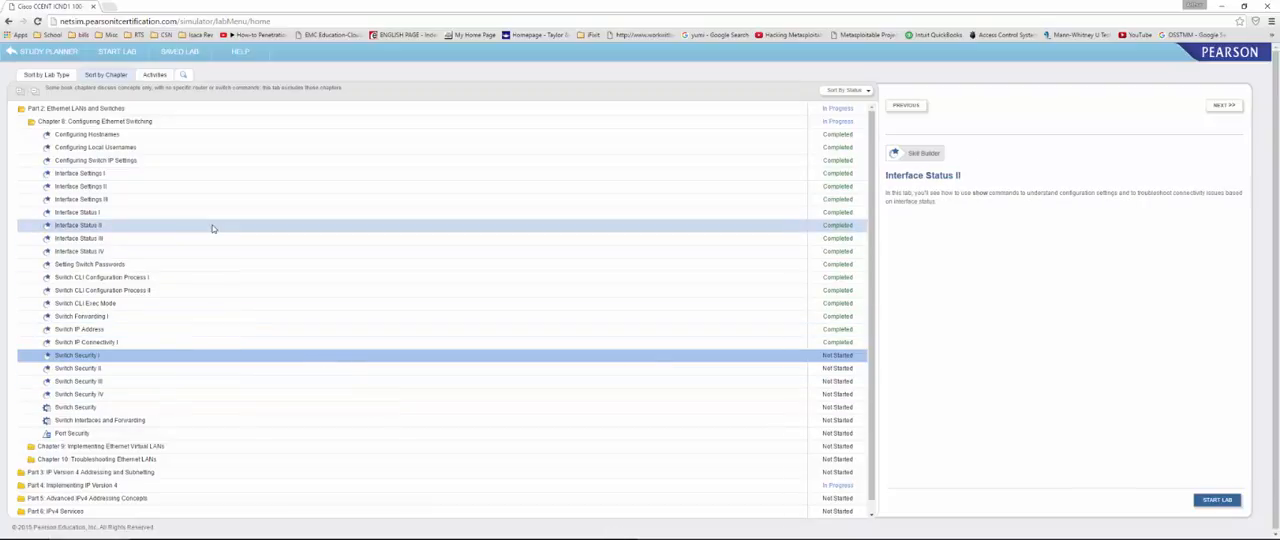
pyautogui.click(105, 424)
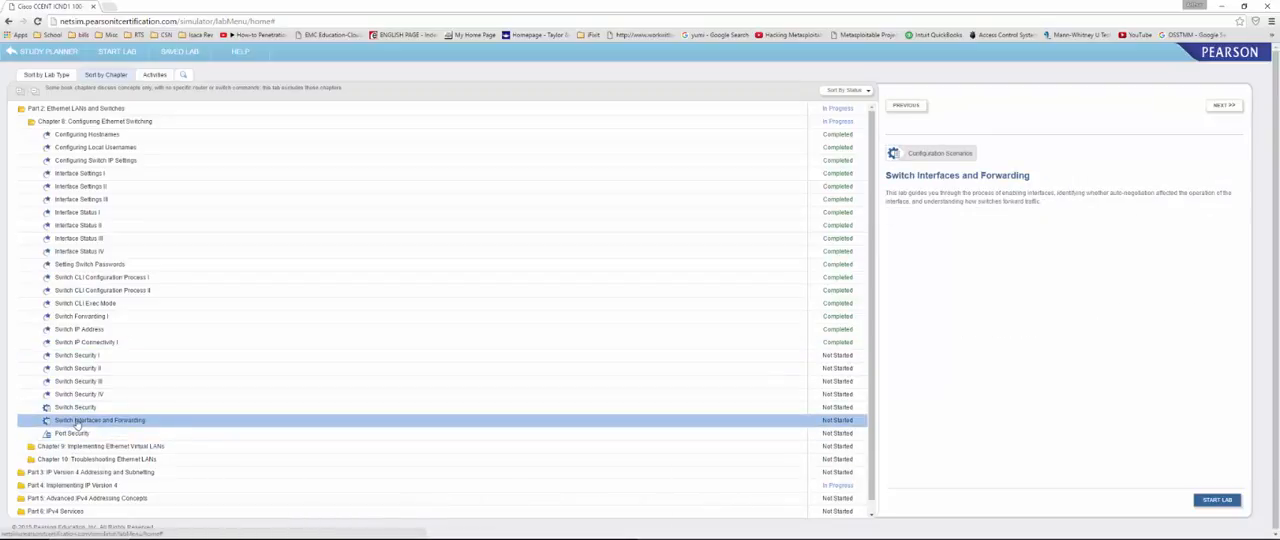
pyautogui.click(1213, 501)
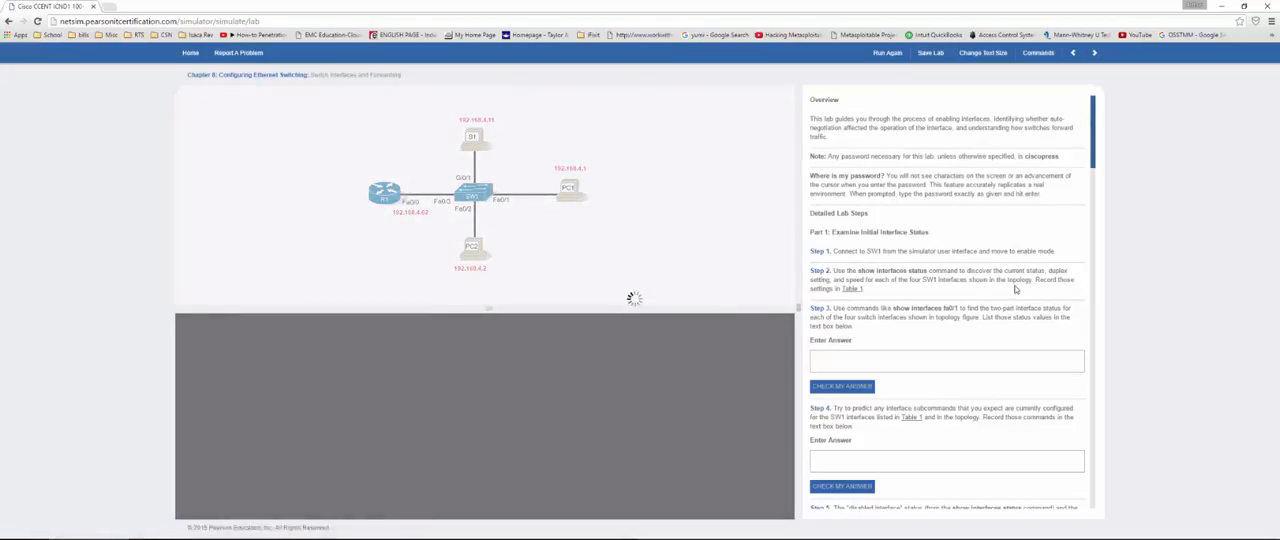
# Step: Log in to SW1's console with the access password and enter enable mode with the enable password
pyautogui.scroll(-5, 1015, 287)
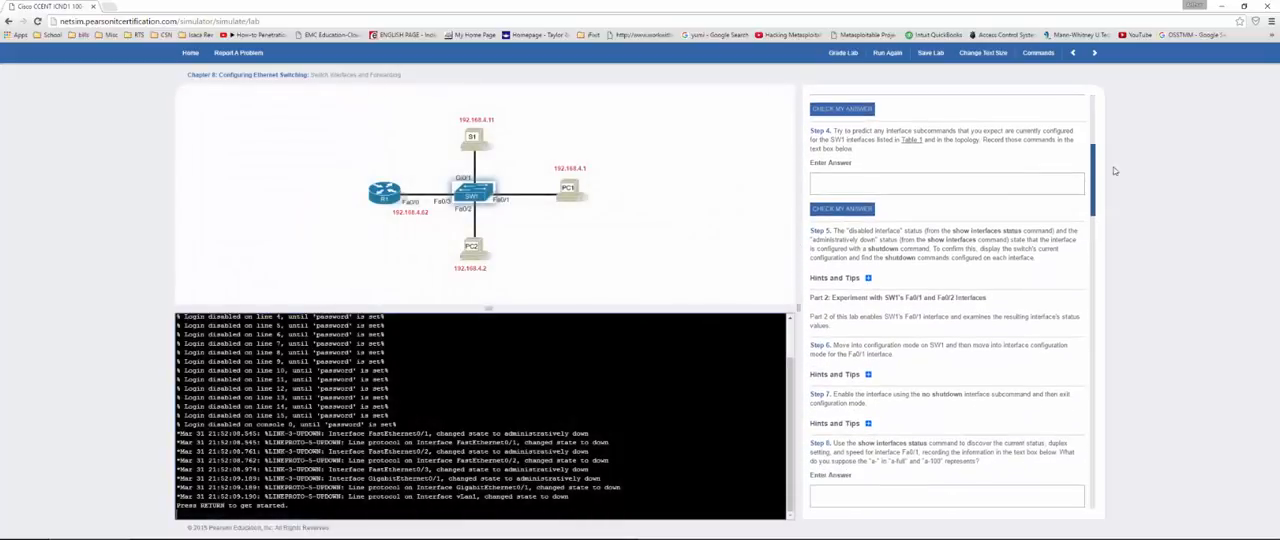
pyautogui.moveTo(1093, 172); pyautogui.dragTo(1072, 100)
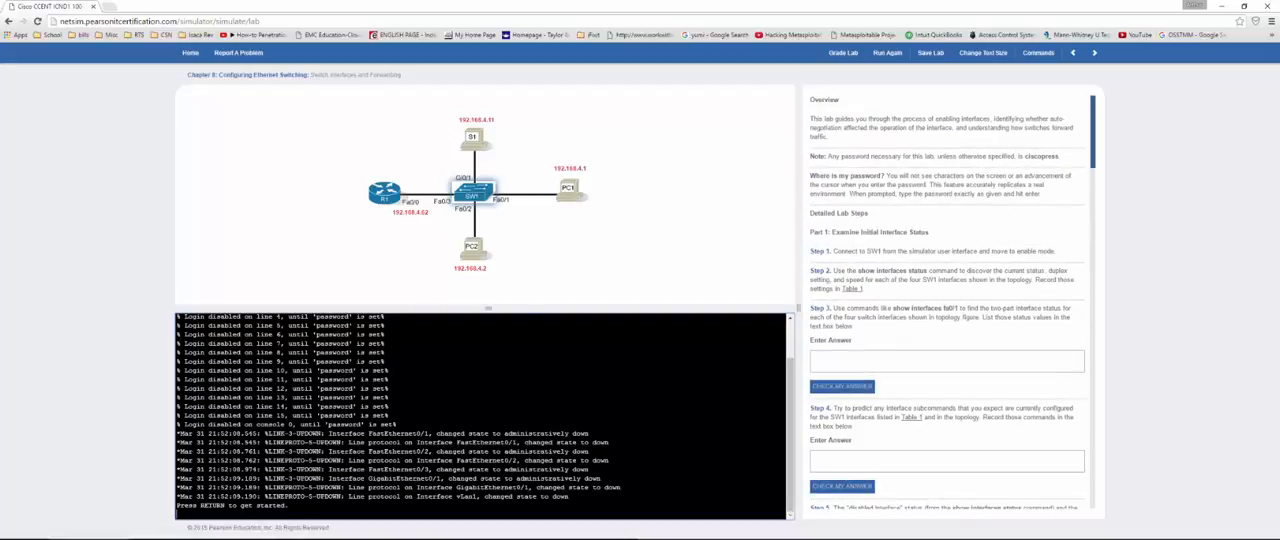
pyautogui.press('Return')
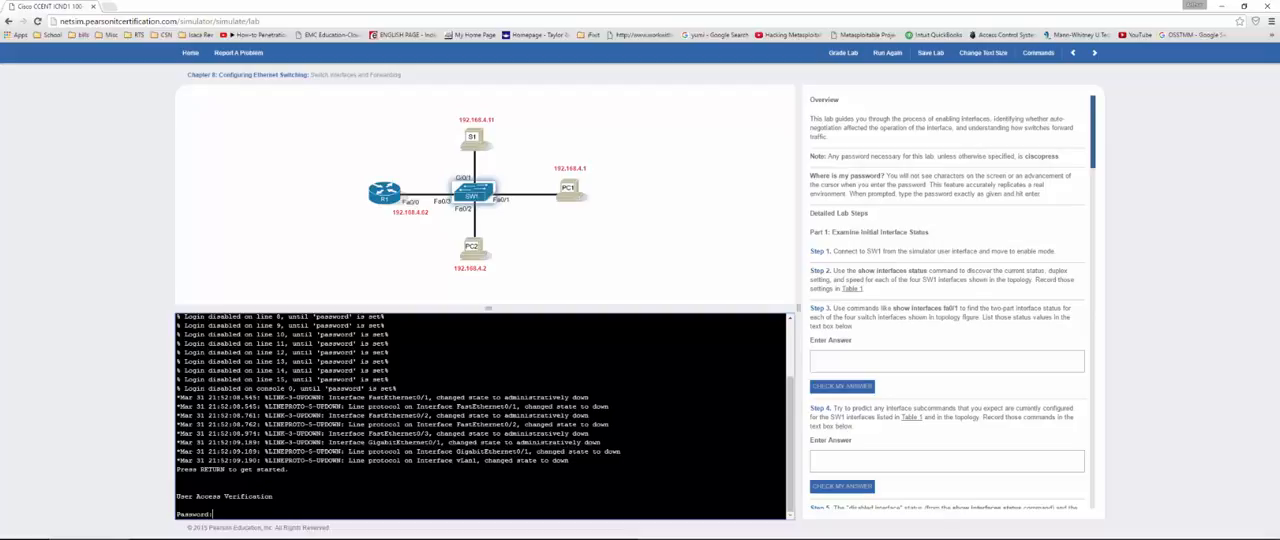
pyautogui.press('Return')
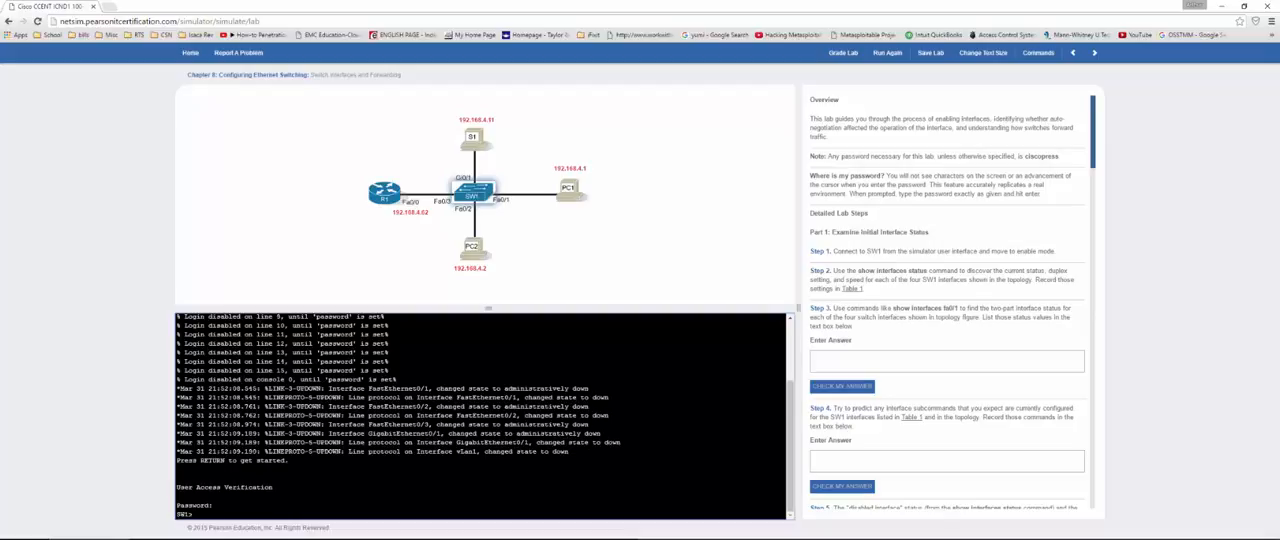
pyautogui.write('en')
pyautogui.press('Return')
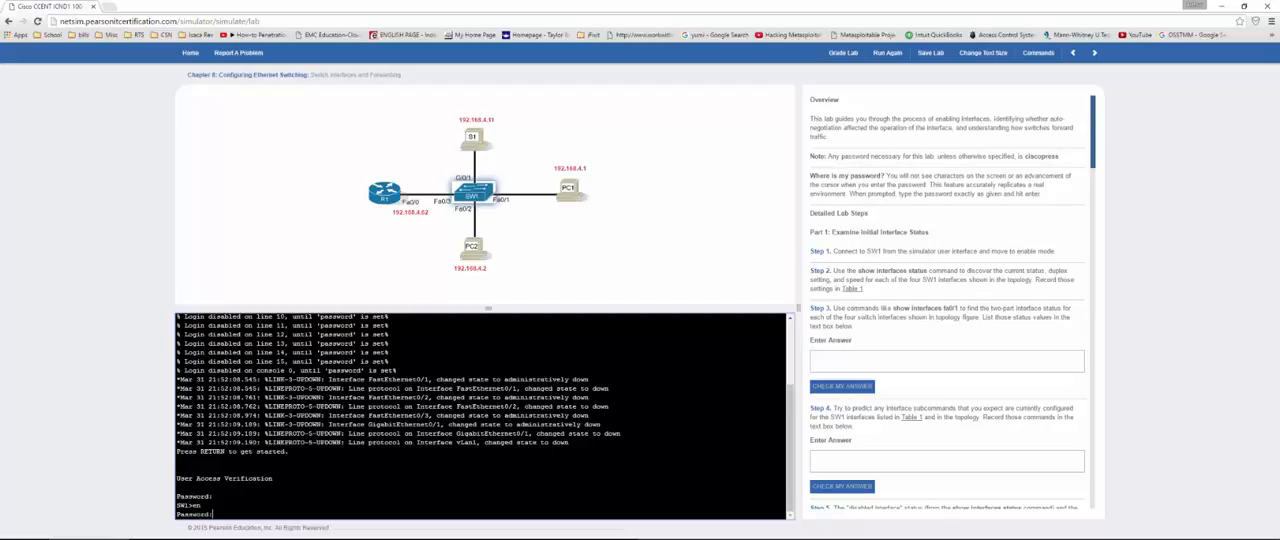
pyautogui.press('Return')
# Step: List the status, duplex and speed of SW1's interfaces with show int status and examine Fa0/1 to Fa0/3
pyautogui.write('show')
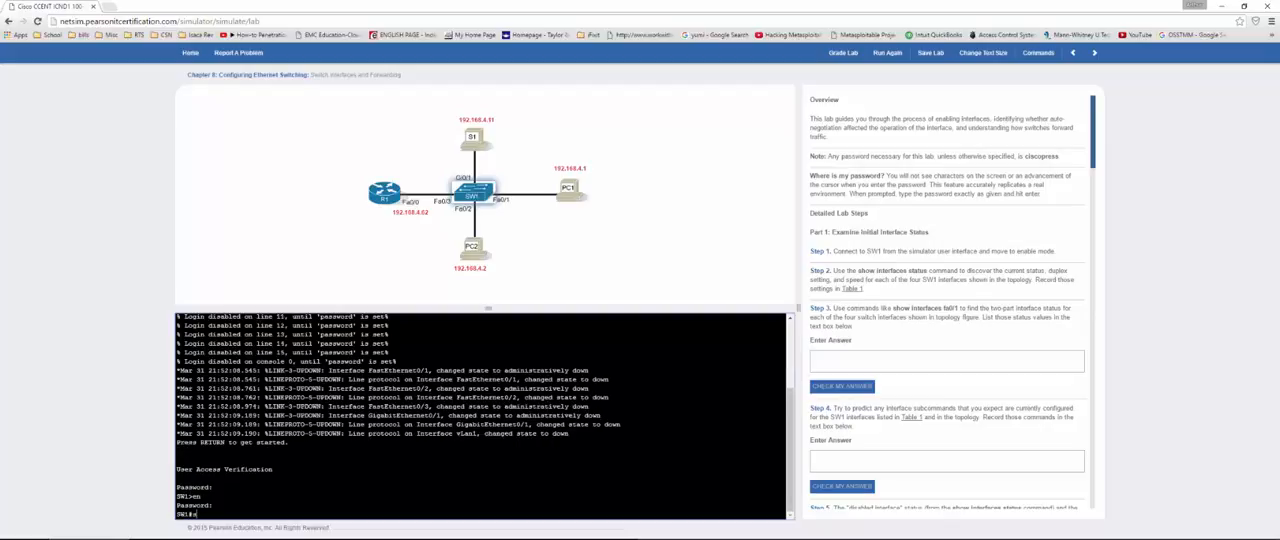
pyautogui.write(' int status')
pyautogui.press('Return')
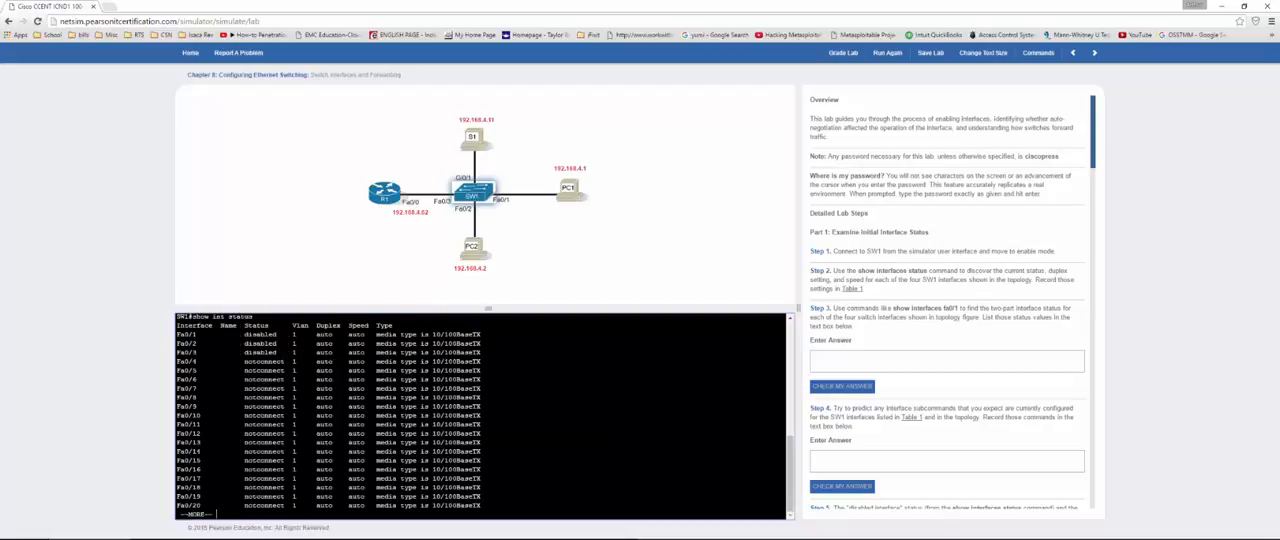
pyautogui.moveTo(246, 334); pyautogui.dragTo(336, 352)
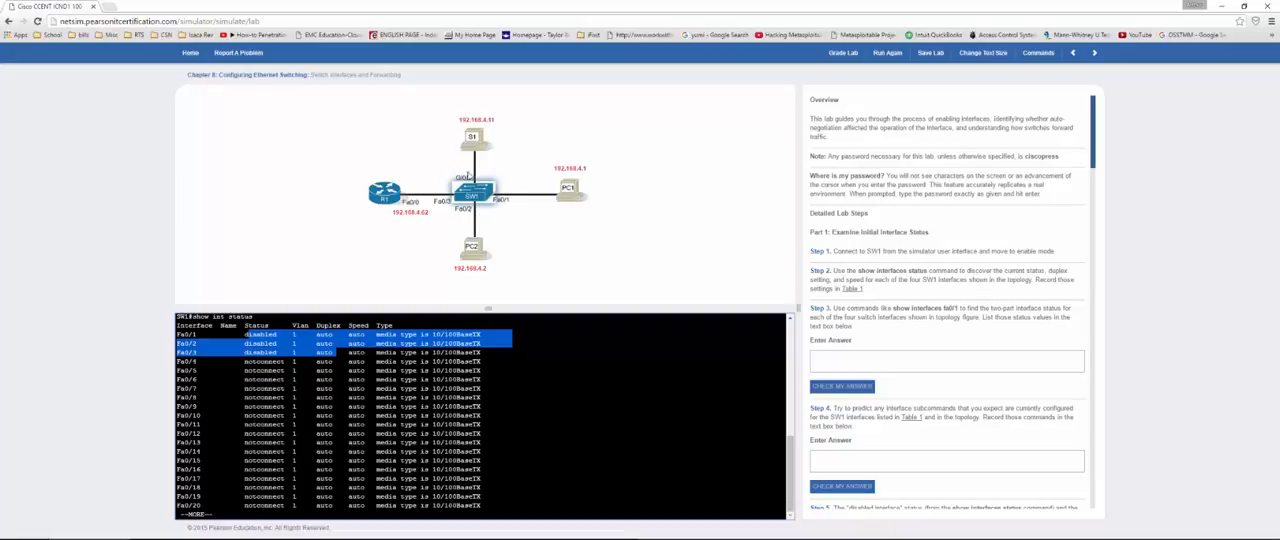
# Step: Answer Step 3 on the interface status values with disabled and check the answer
pyautogui.click(866, 358)
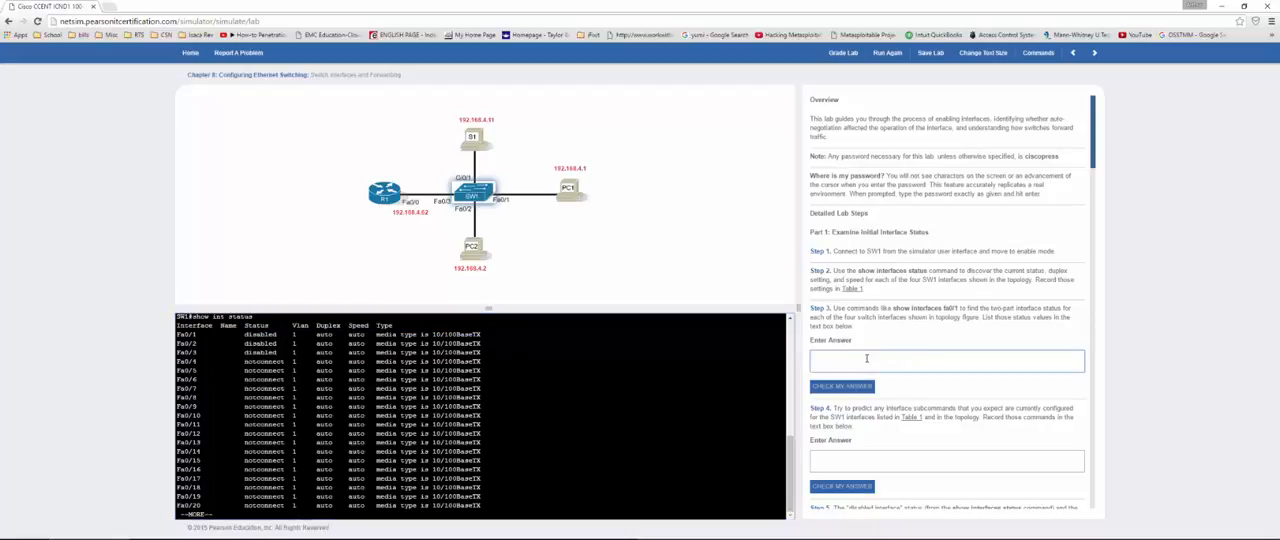
pyautogui.write('disabled')
pyautogui.click(831, 385)
pyautogui.scroll(-2, 825, 340)
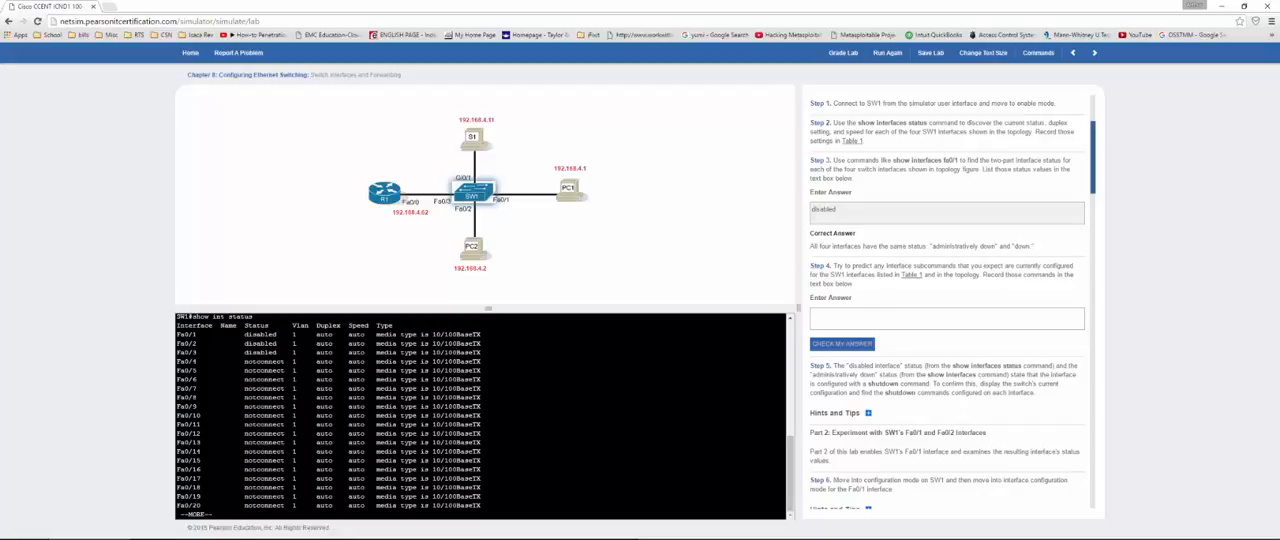
# Step: Answer Step 4 on the expected interface subcommands with shutdown and check the answer
pyautogui.click(868, 318)
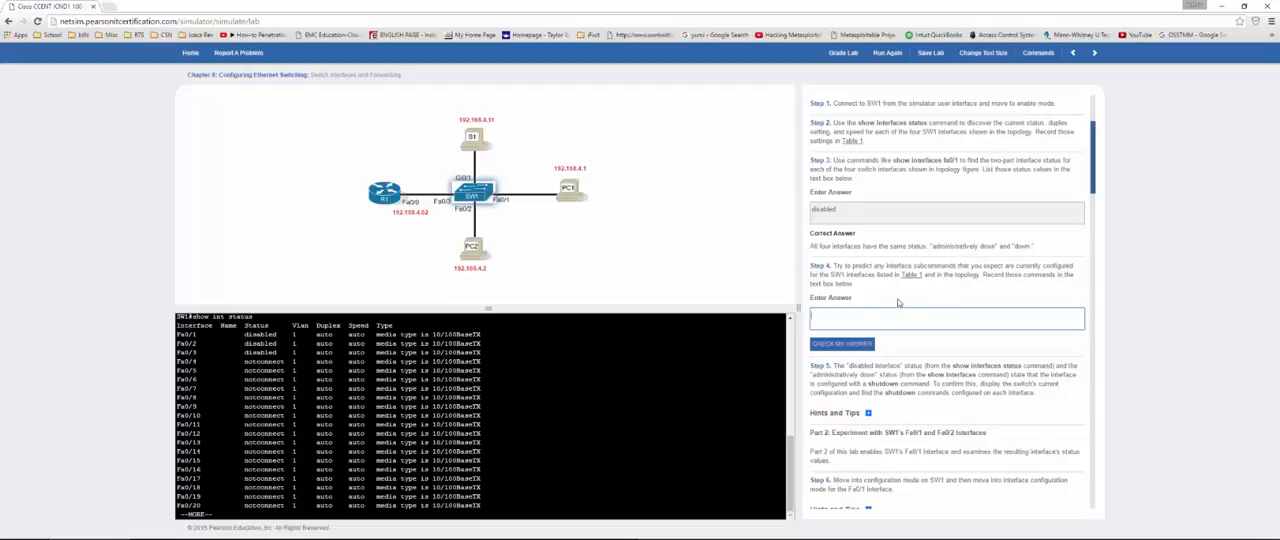
pyautogui.write('shutdown')
pyautogui.click(841, 344)
pyautogui.scroll(-3, 835, 286)
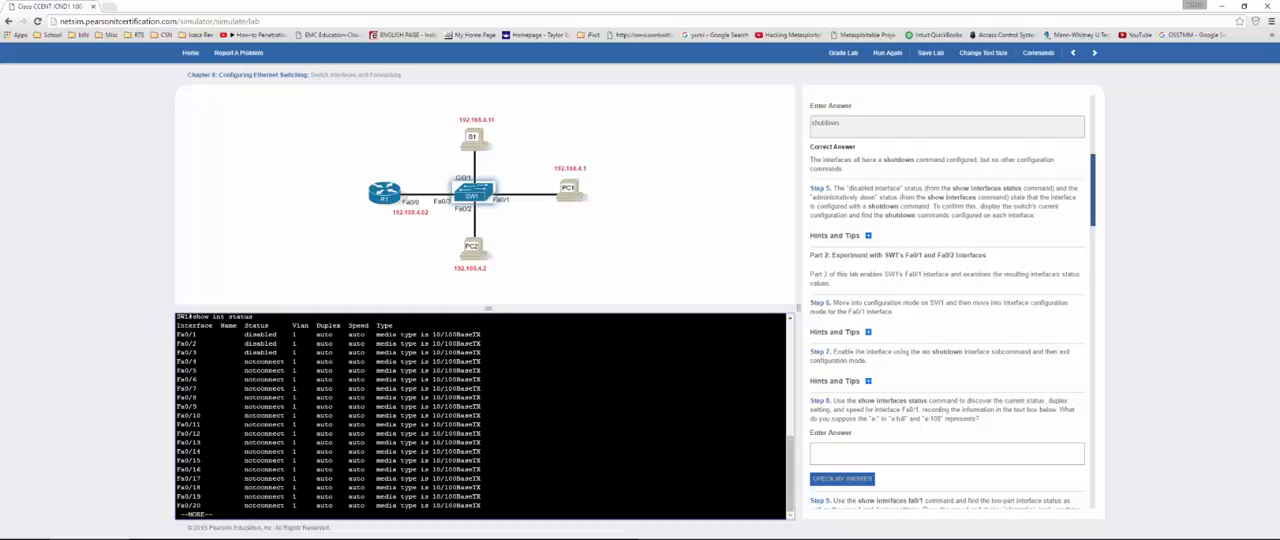
# Step: Quit the status listing and enter interface range configuration for fa 0/1 - 2 on SW1
pyautogui.press('Return')
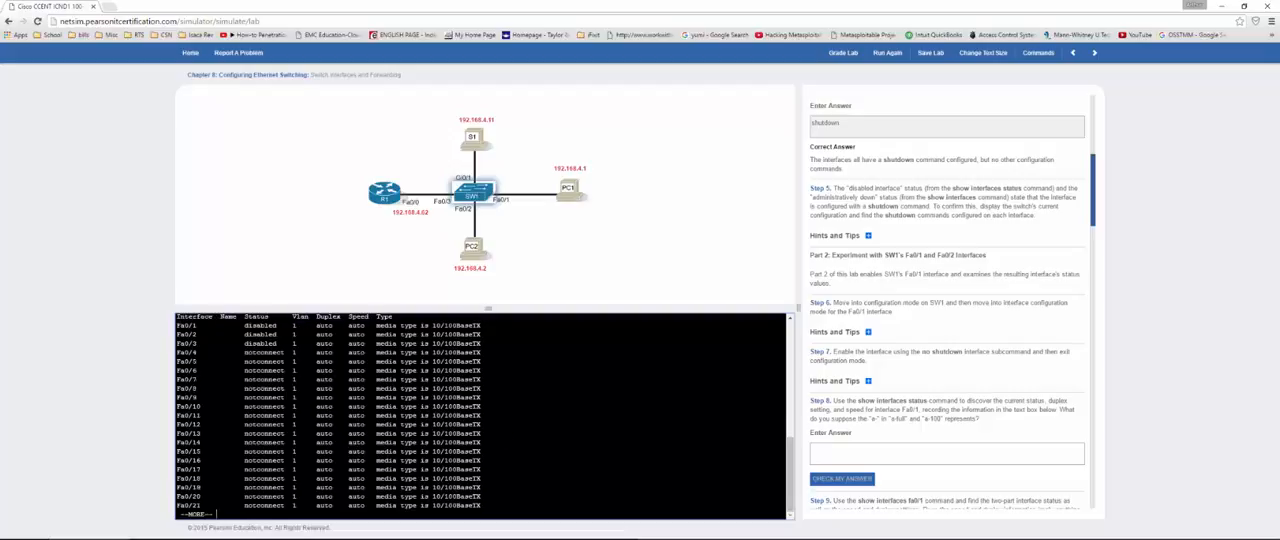
pyautogui.write('q')
pyautogui.write('conf t')
pyautogui.press('Return')
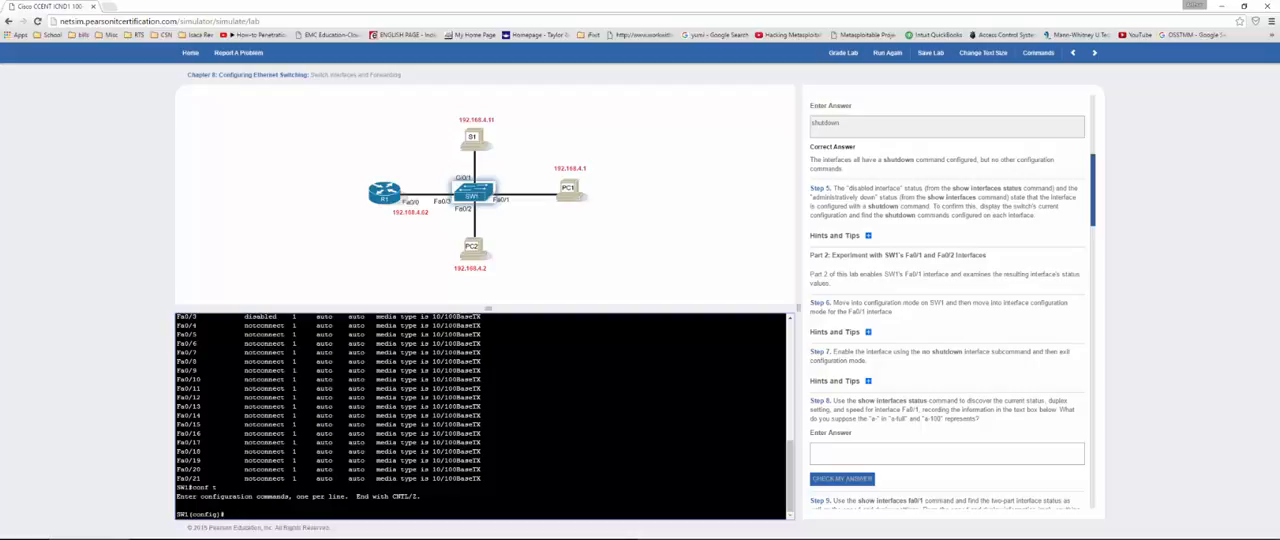
pyautogui.write('int range fa 0/1 - 2')
pyautogui.press('Return')
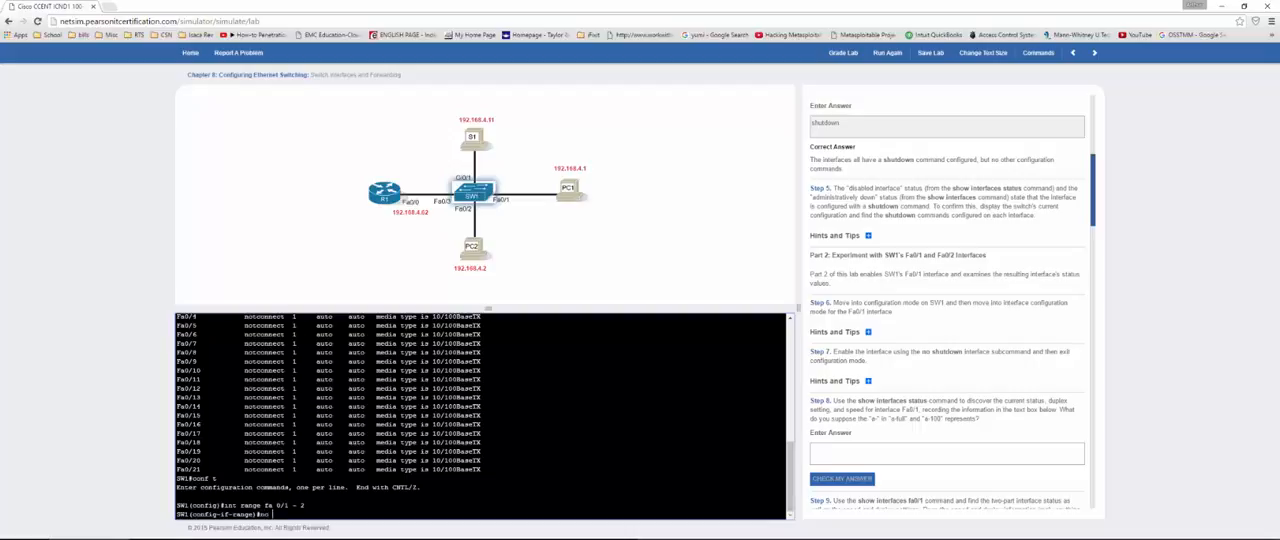
# Step: Enable SW1's interfaces fa 0/1 - 2 with no shut and return to privileged mode
pyautogui.write('shut')
pyautogui.press('Return')
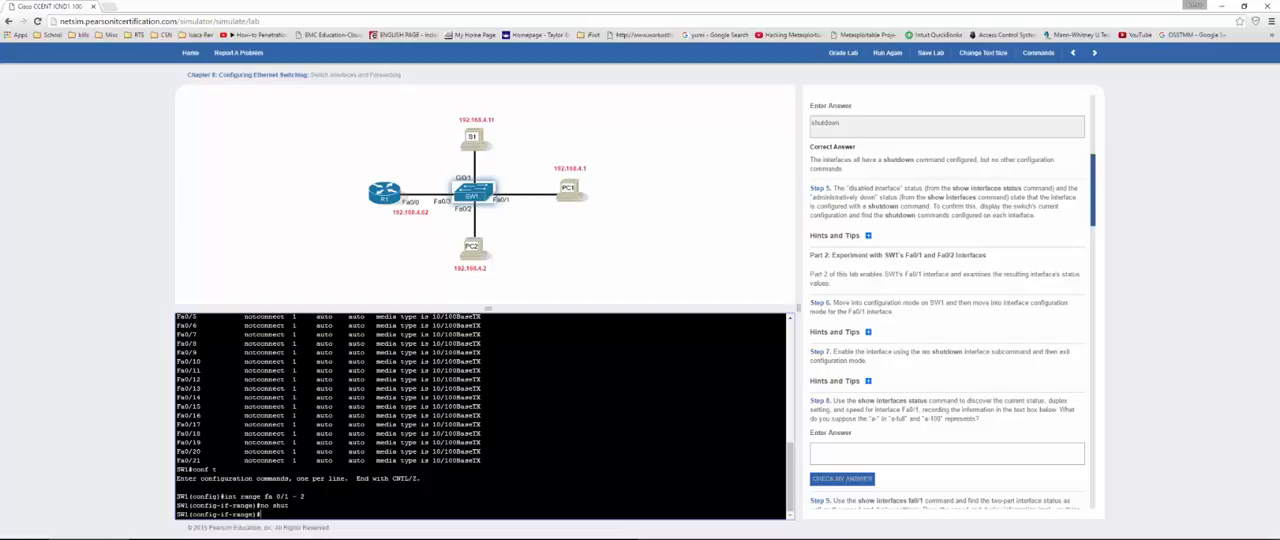
pyautogui.write('end')
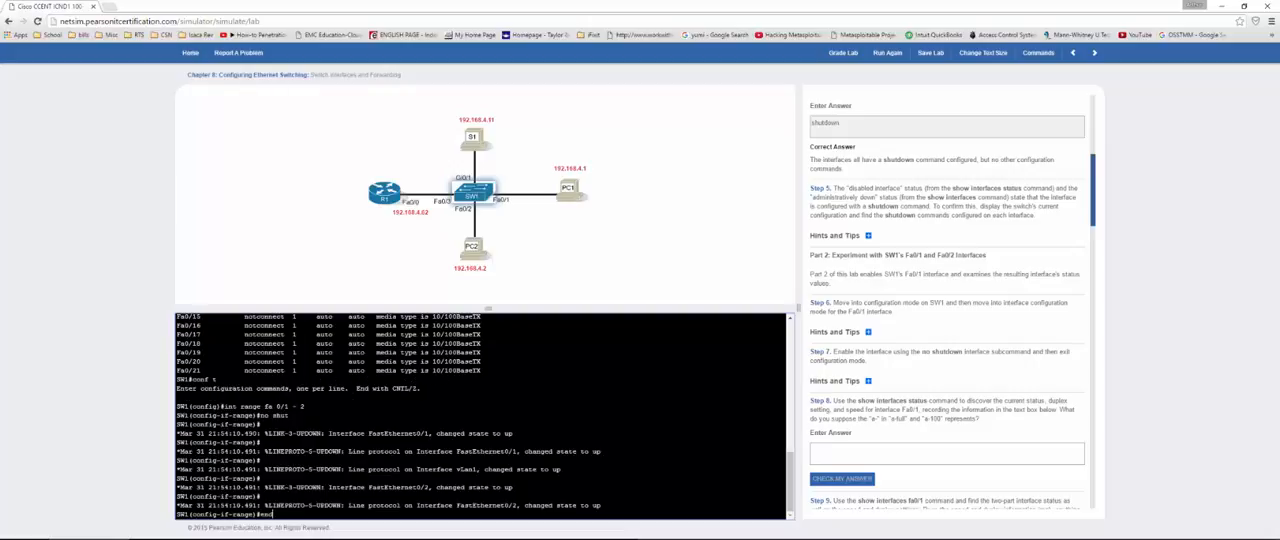
pyautogui.press('Return')
pyautogui.press('Return')
pyautogui.press('Return')
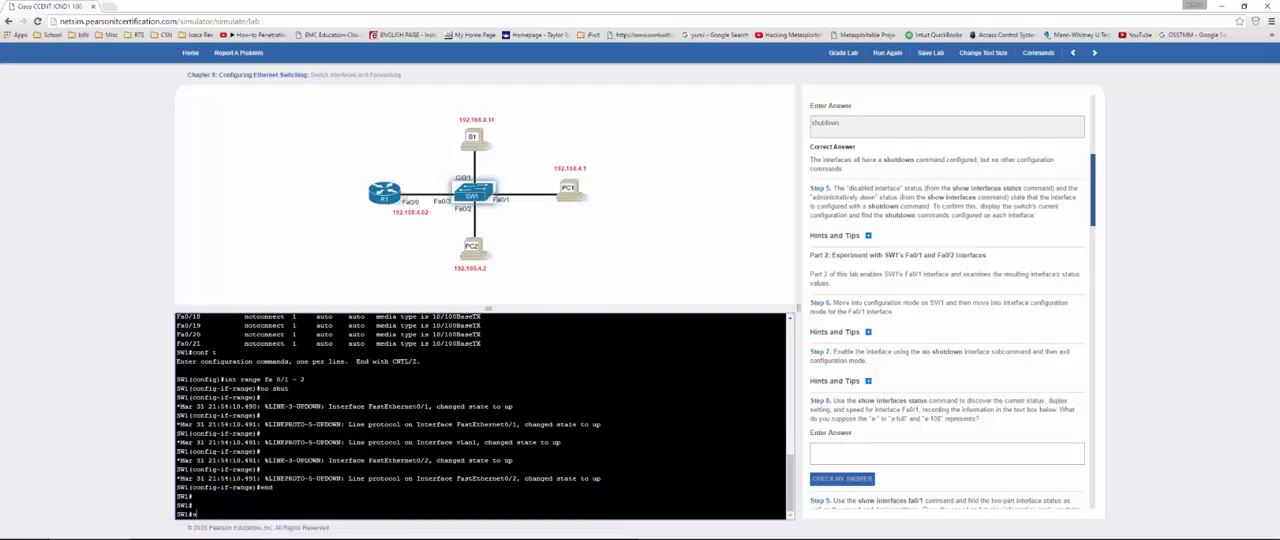
pyautogui.write('sow in')
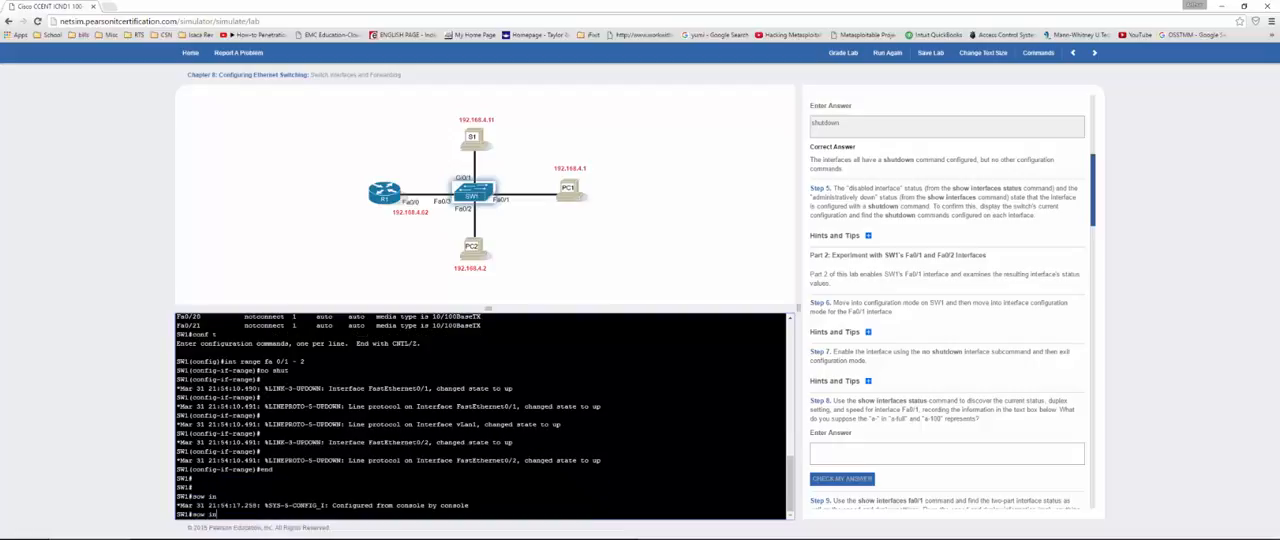
pyautogui.write('t status')
pyautogui.press('Return')
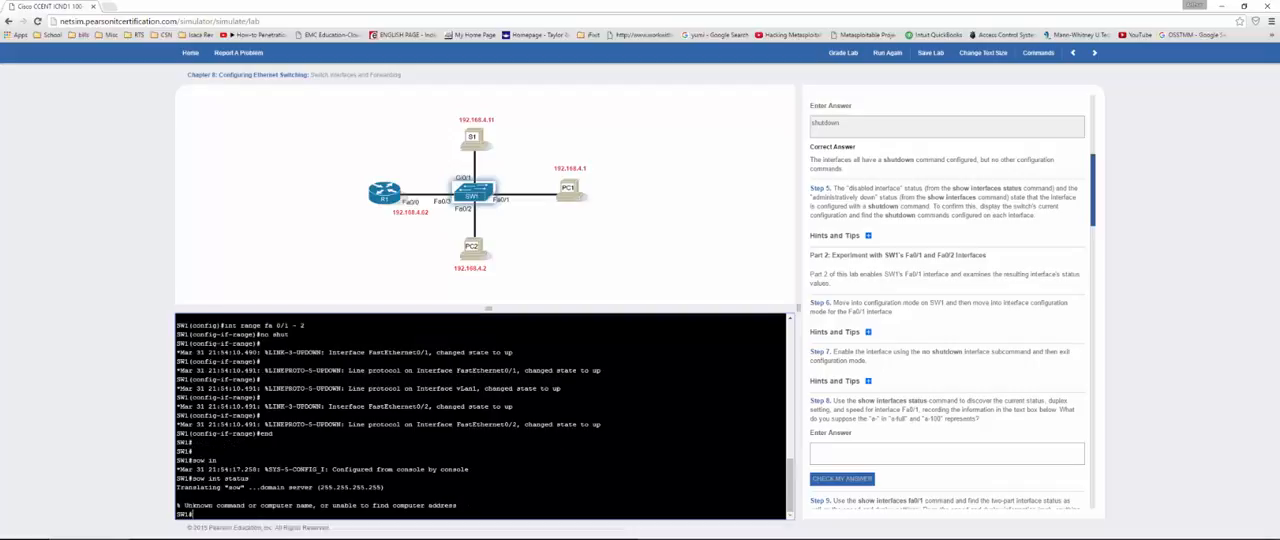
pyautogui.press('Up')
pyautogui.press('BackSpace')
pyautogui.press('BackSpace')
pyautogui.press('BackSpace')
pyautogui.press('BackSpace')
pyautogui.press('BackSpace')
pyautogui.press('BackSpace')
pyautogui.press('BackSpace')
pyautogui.press('BackSpace')
pyautogui.press('BackSpace')
pyautogui.press('BackSpace')
pyautogui.press('BackSpace')
pyautogui.press('BackSpace')
pyautogui.press('BackSpace')
pyautogui.press('BackSpace')
# Step: List SW1's interfaces with show int stat and examine the status, duplex and speed of Fa0/1 and Fa0/2
pyautogui.write('show int stat')
pyautogui.press('Return')
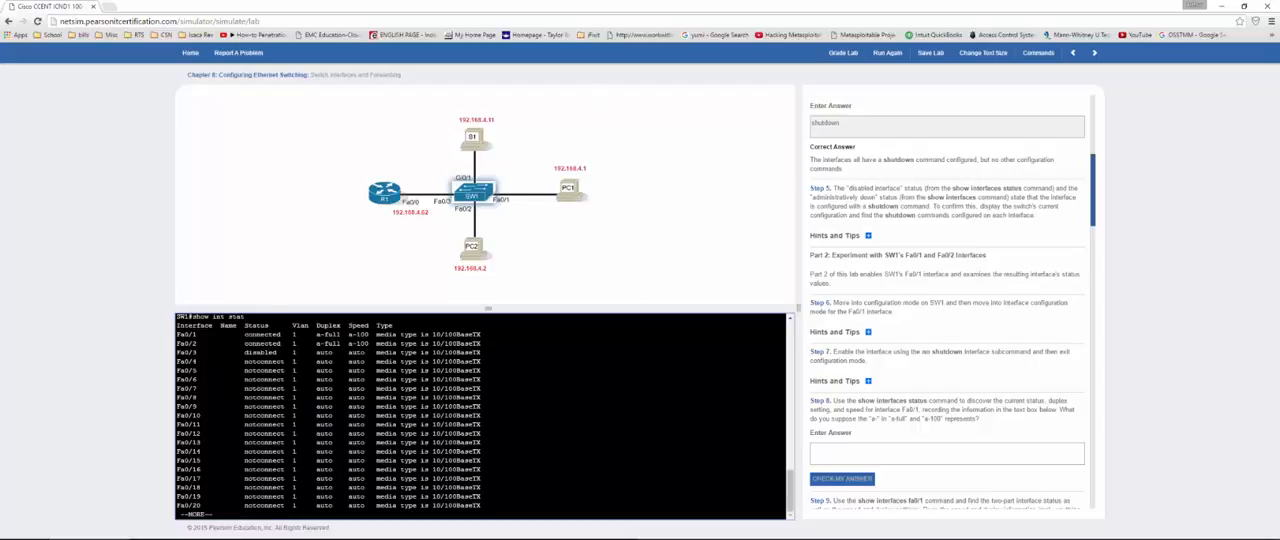
pyautogui.moveTo(249, 334); pyautogui.dragTo(370, 345)
pyautogui.click(349, 334)
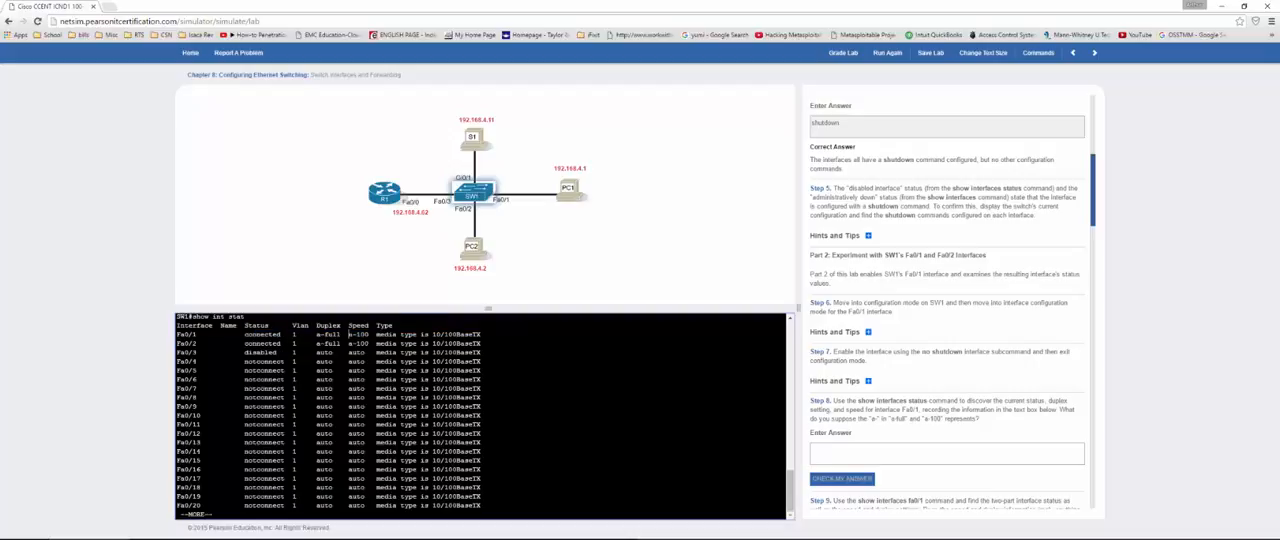
# Step: Answer Step 8 on the meaning of the "a-" prefix with auto and check the answer
pyautogui.click(868, 453)
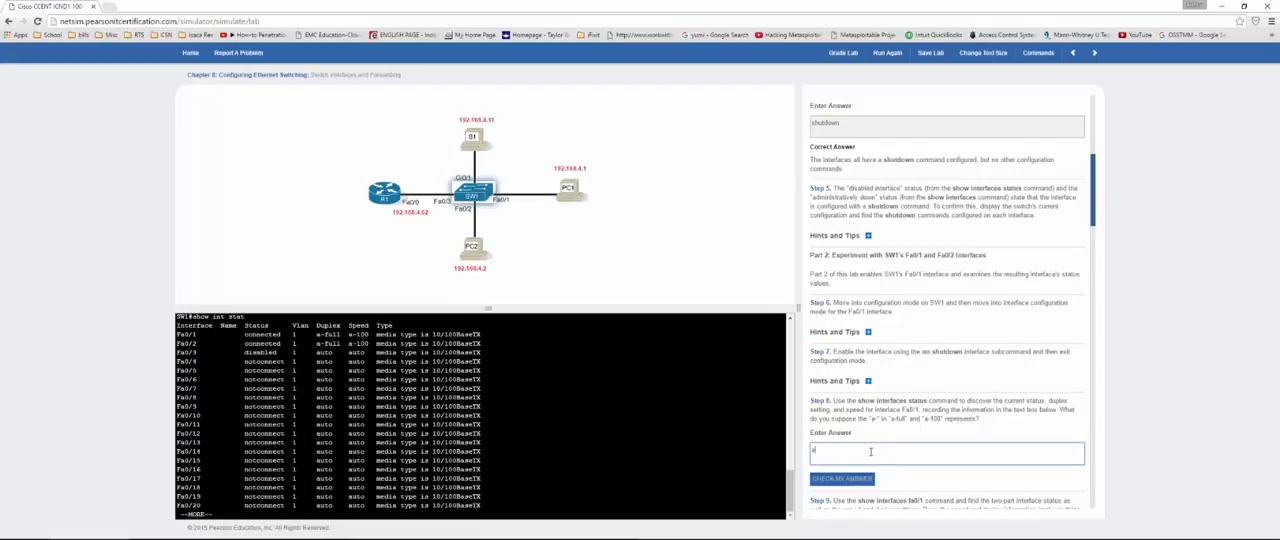
pyautogui.write('uto')
pyautogui.scroll(-1, 936, 444)
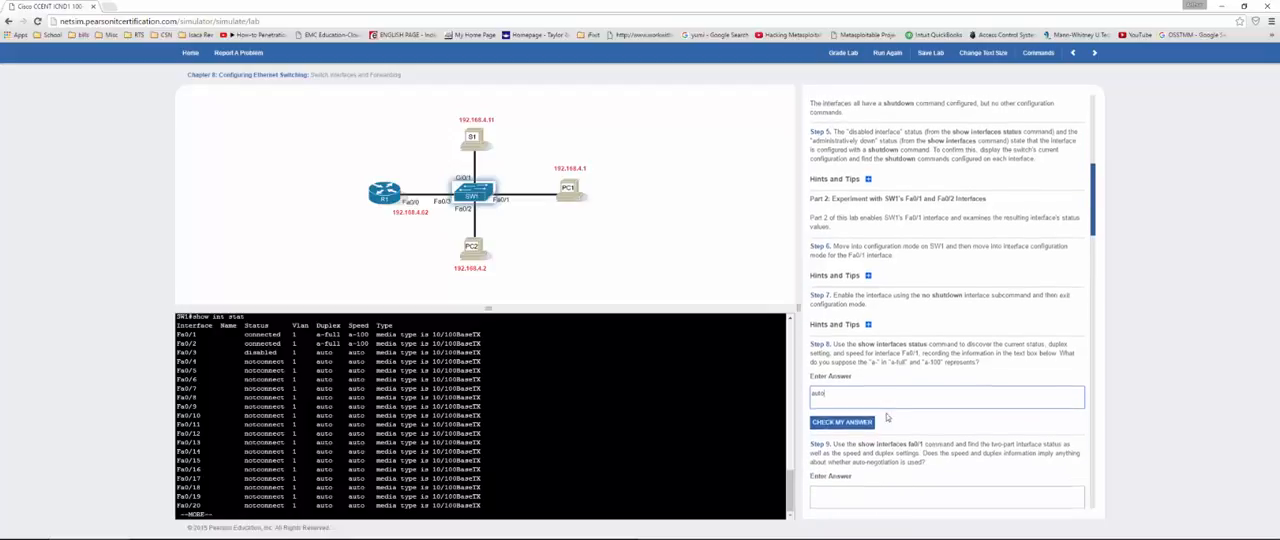
pyautogui.click(845, 421)
# Step: Display the details of Fa0/1 with show int fa0/1 and examine its duplex and speed line
pyautogui.scroll(-2, 880, 360)
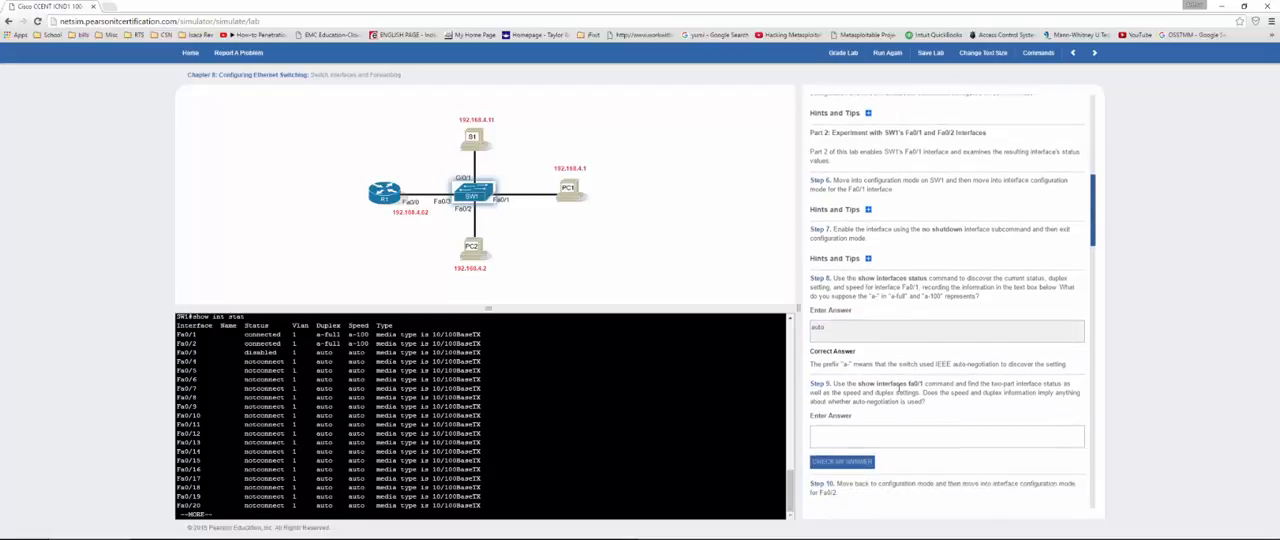
pyautogui.scroll(-1, 899, 392)
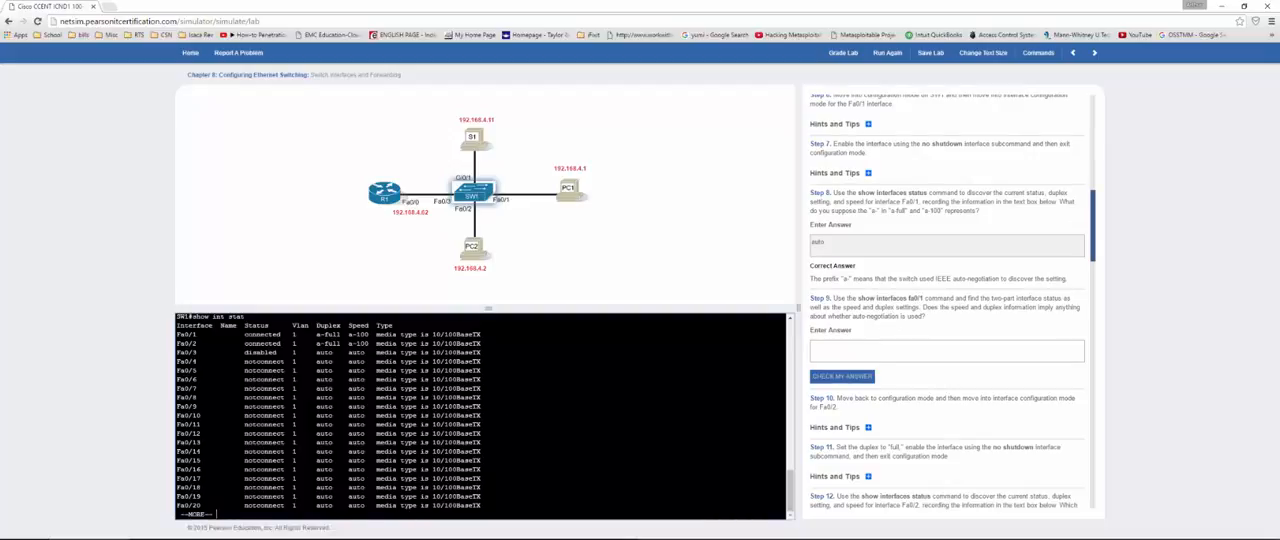
pyautogui.write('show int fa0/1')
pyautogui.press('Return')
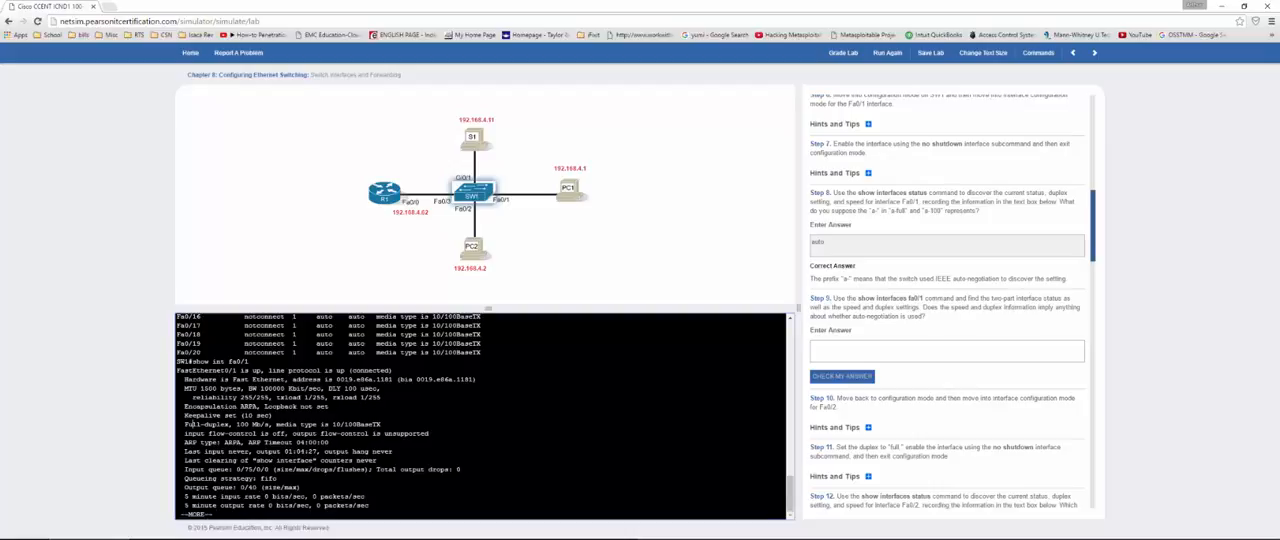
pyautogui.moveTo(193, 424); pyautogui.dragTo(268, 425)
pyautogui.click(211, 432)
# Step: Answer Step 9 on whether the output implies auto-negotiation with no and check the answer
pyautogui.click(826, 355)
pyautogui.write('no')
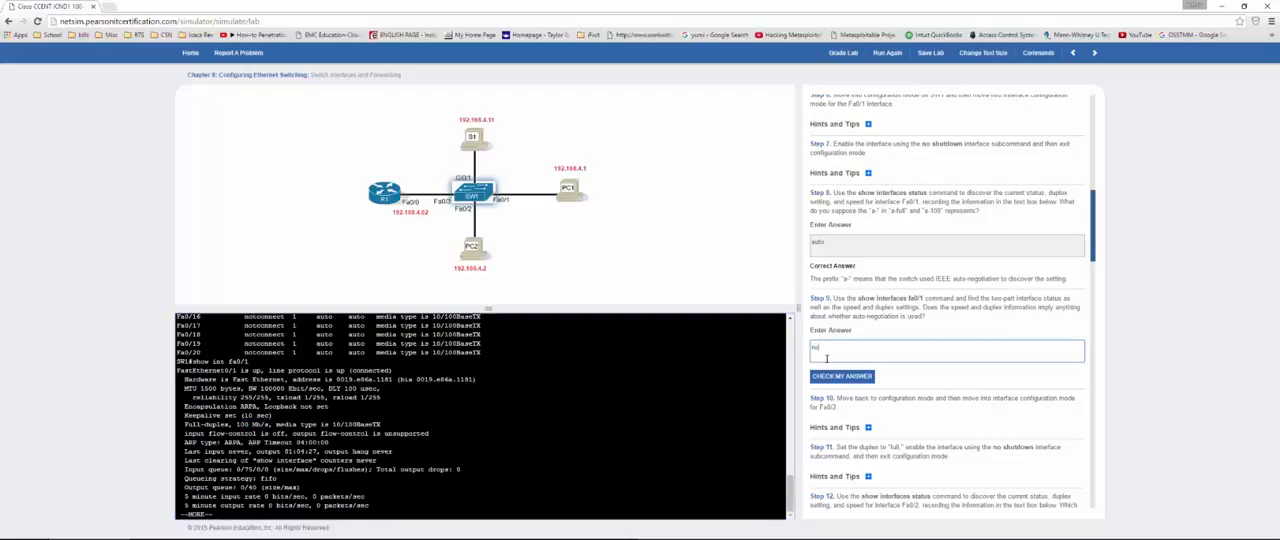
pyautogui.click(818, 377)
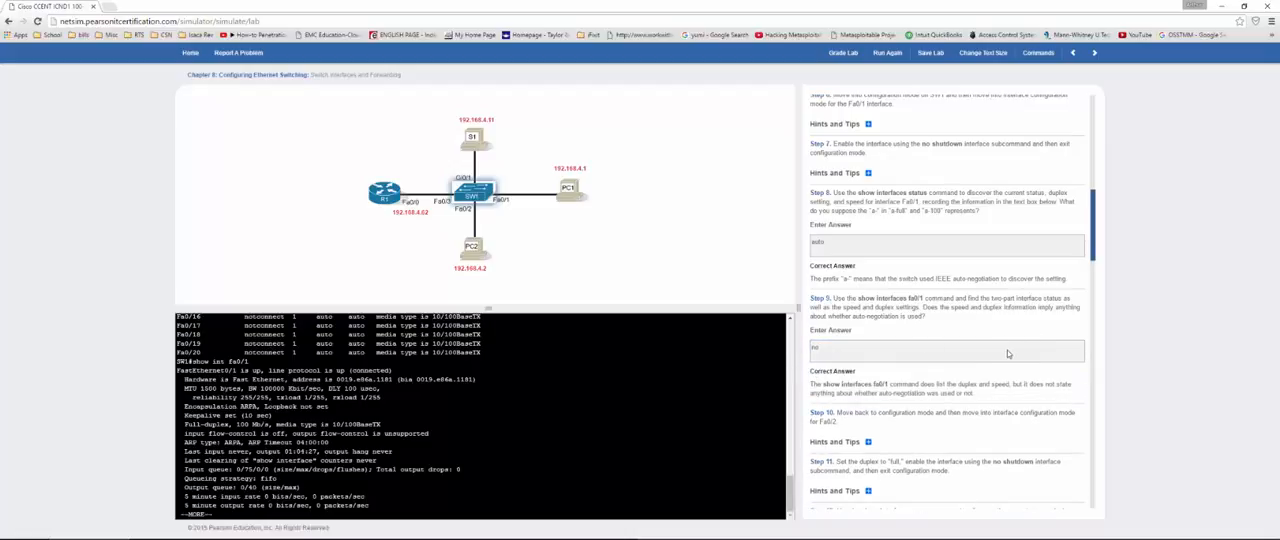
# Step: Quit the Fa0/1 listing, enter interface configuration for fa0/2 on SW1 and set it to duplex full
pyautogui.scroll(-2, 1008, 354)
pyautogui.scroll(-1, 1005, 354)
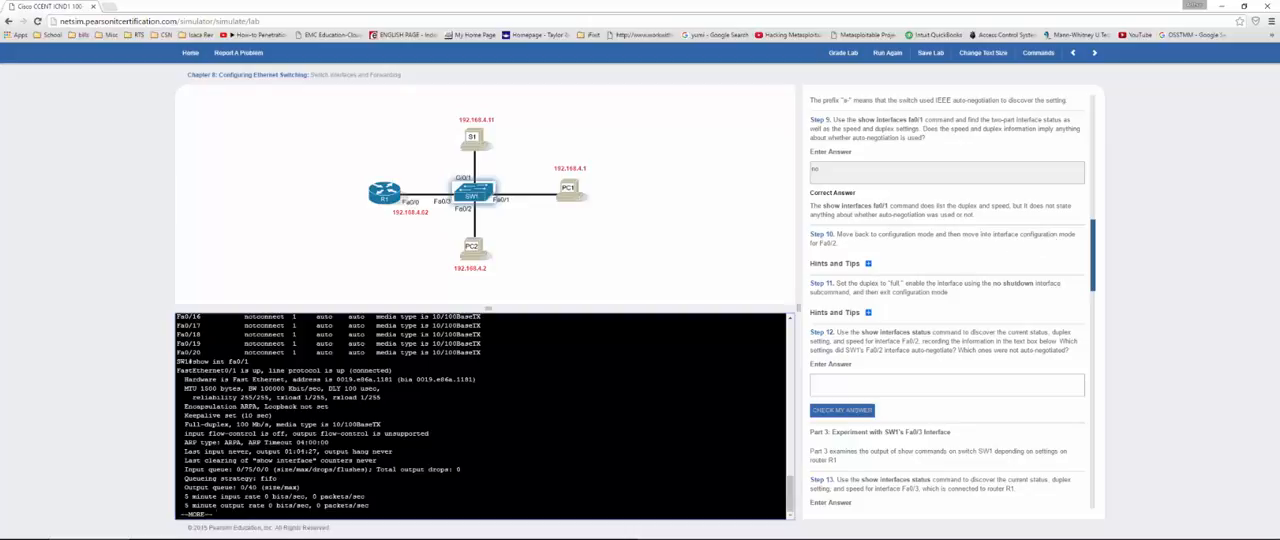
pyautogui.write('q')
pyautogui.write('conf t')
pyautogui.press('Return')
pyautogui.write('ig)#int f')
pyautogui.write('a0/')
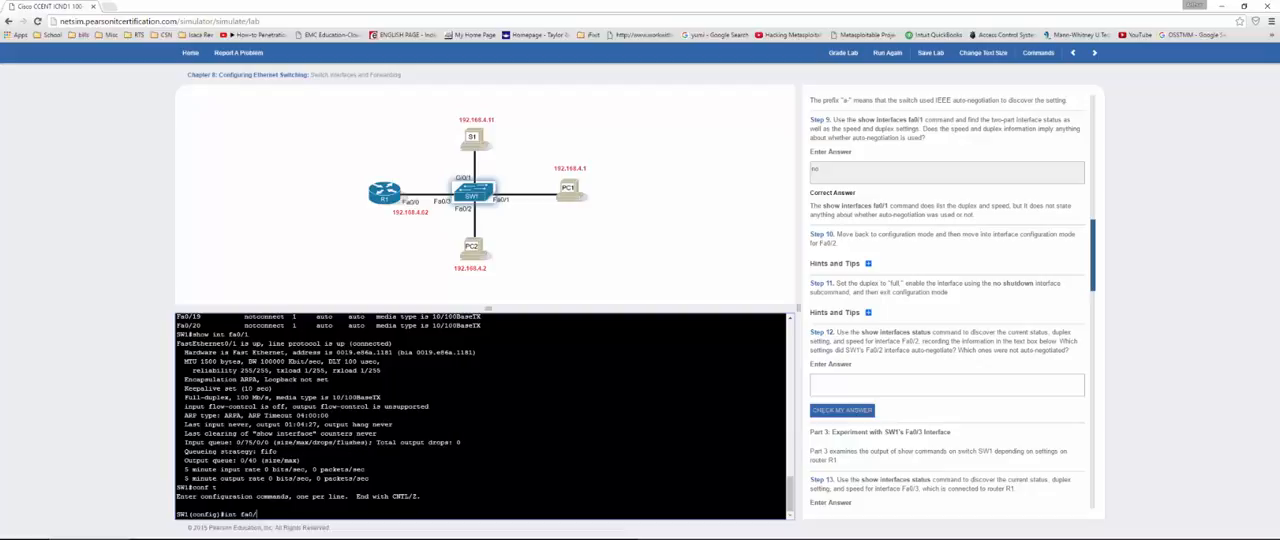
pyautogui.write('2')
pyautogui.press('Return')
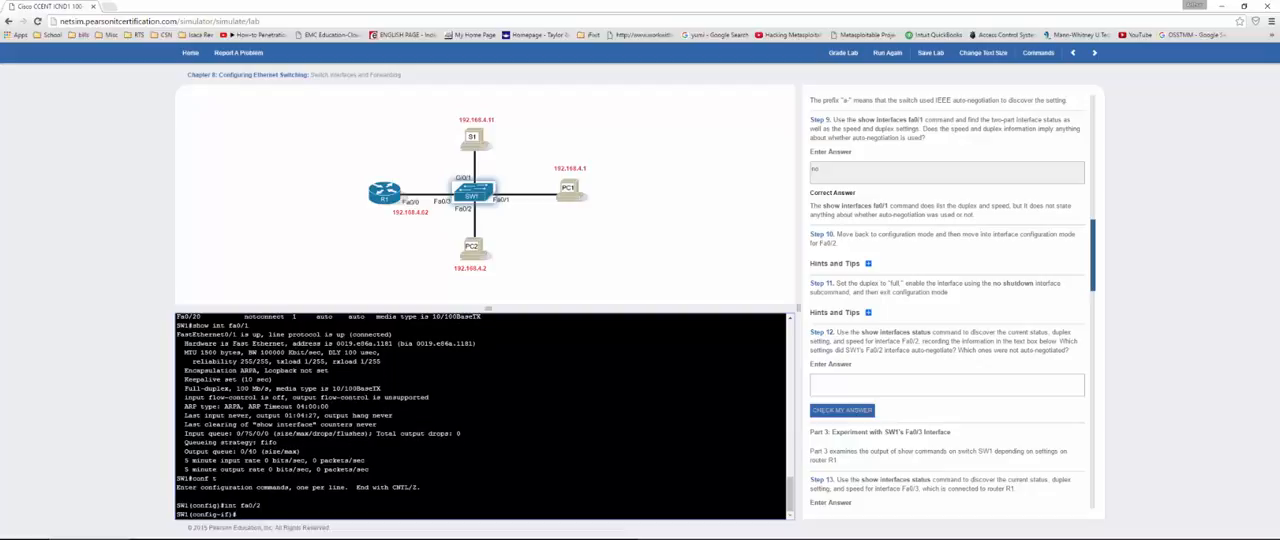
pyautogui.write('duplex full')
pyautogui.press('Return')
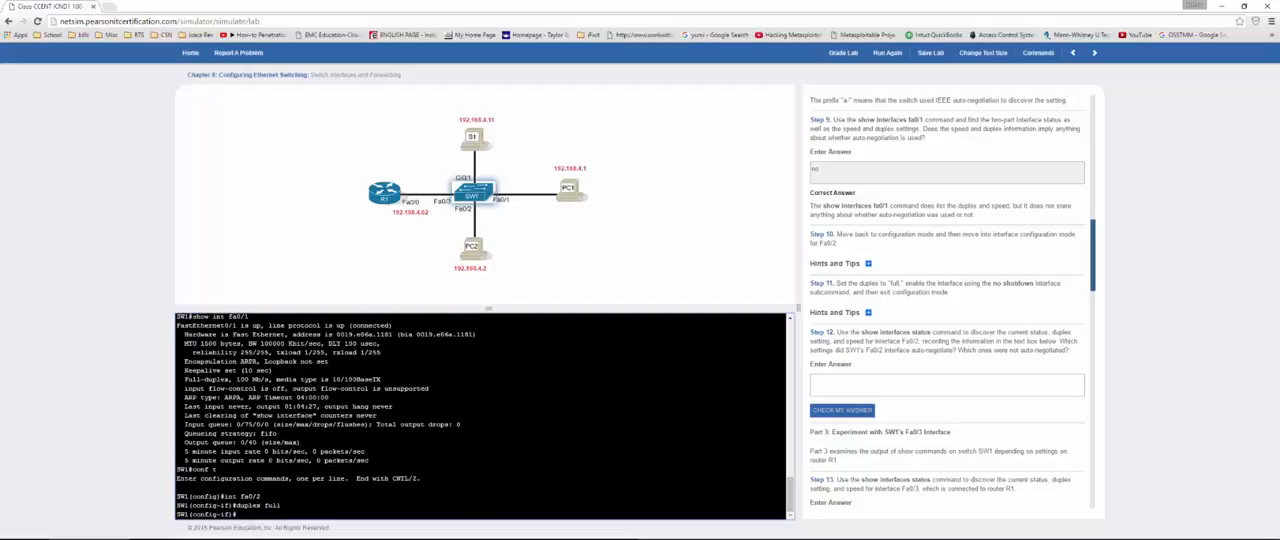
# Step: Answer Step 12 on Fa0/2's auto-negotiated settings with "the ones missing a or fa0/2" and check the answer
pyautogui.click(845, 389)
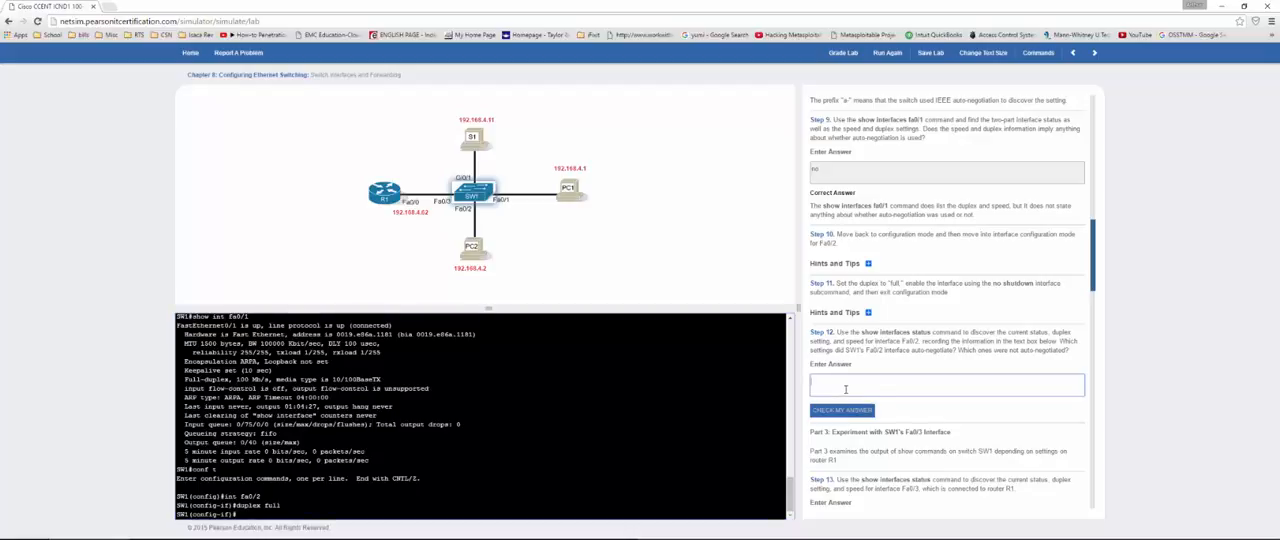
pyautogui.write('the d')
pyautogui.write('nes missing d')
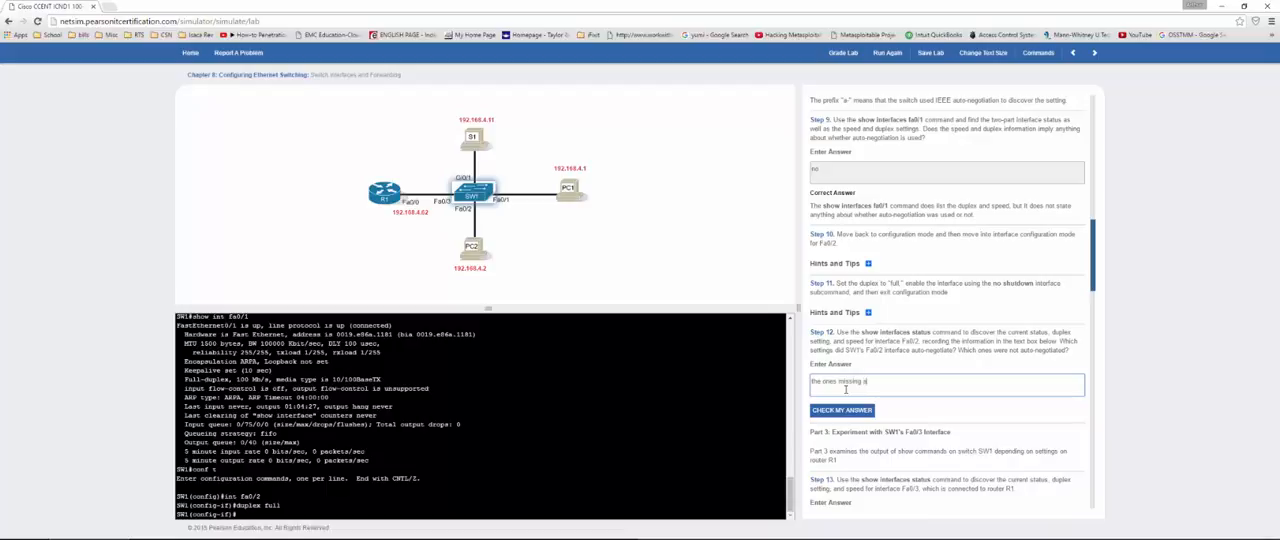
pyautogui.write(' or fa0/2')
pyautogui.click(838, 410)
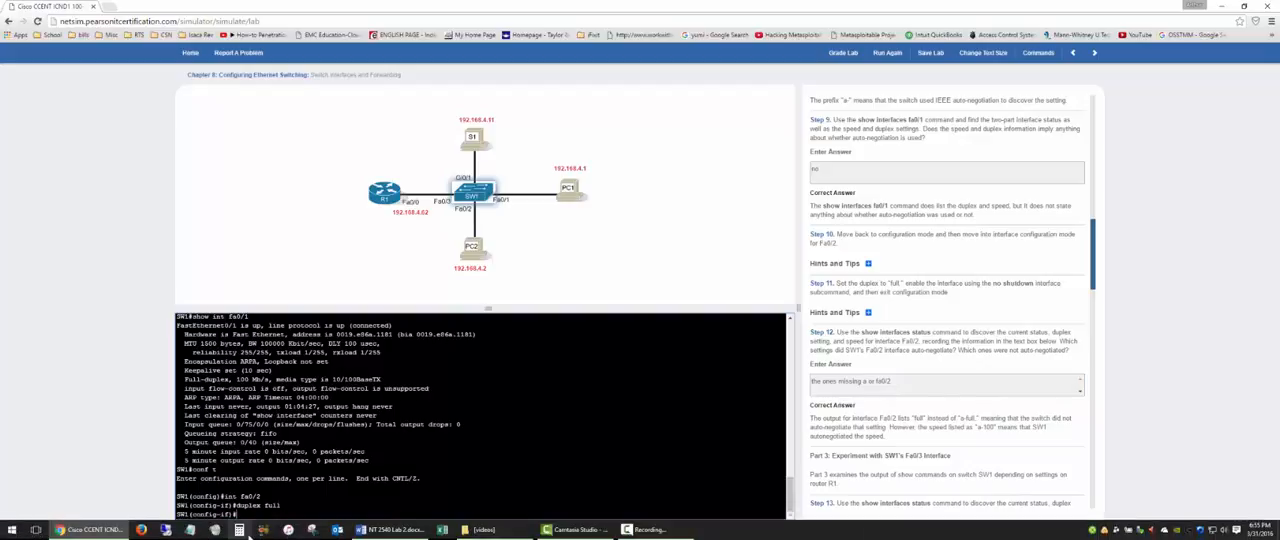
# Step: Leave configuration mode, list SW1's interfaces with show int stat and examine the duplex value of Fa0/2
pyautogui.write('end')
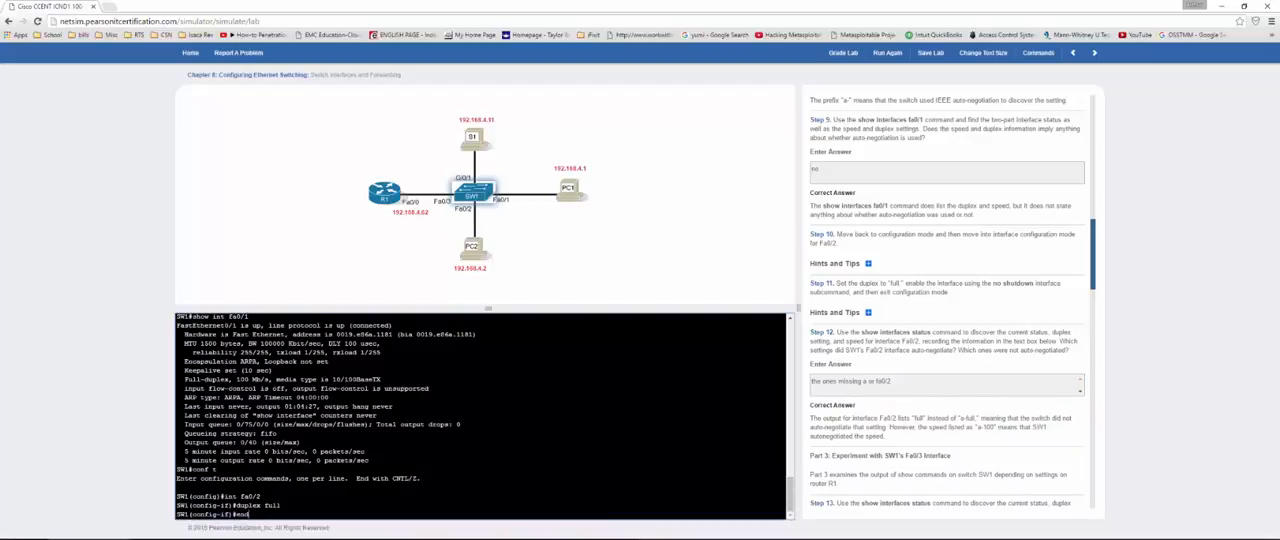
pyautogui.press('Return')
pyautogui.write('show')
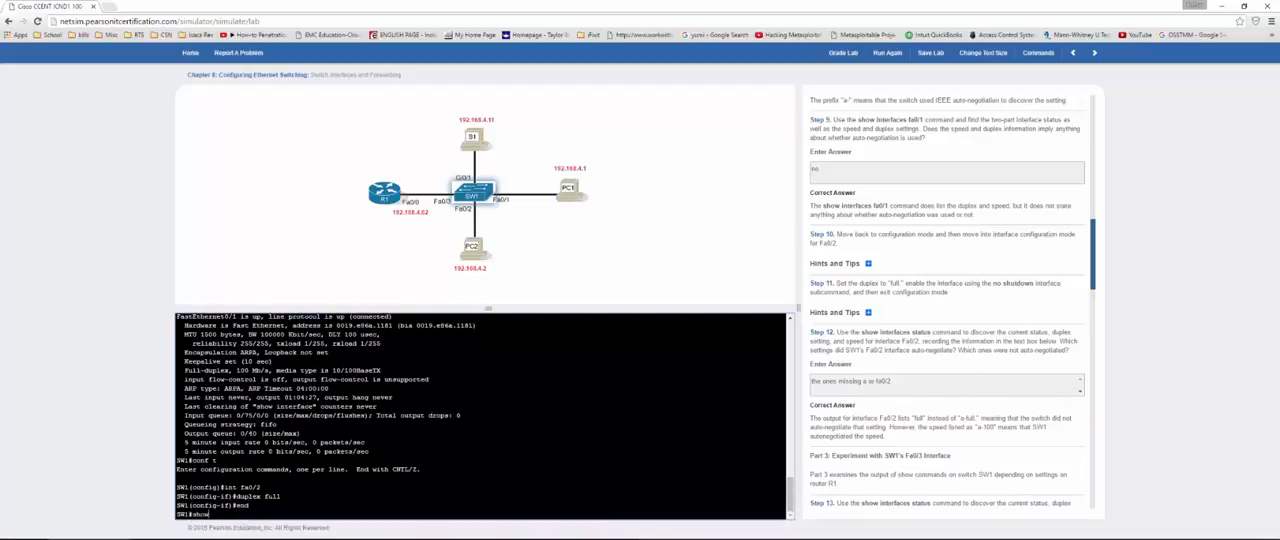
pyautogui.write(' int stat')
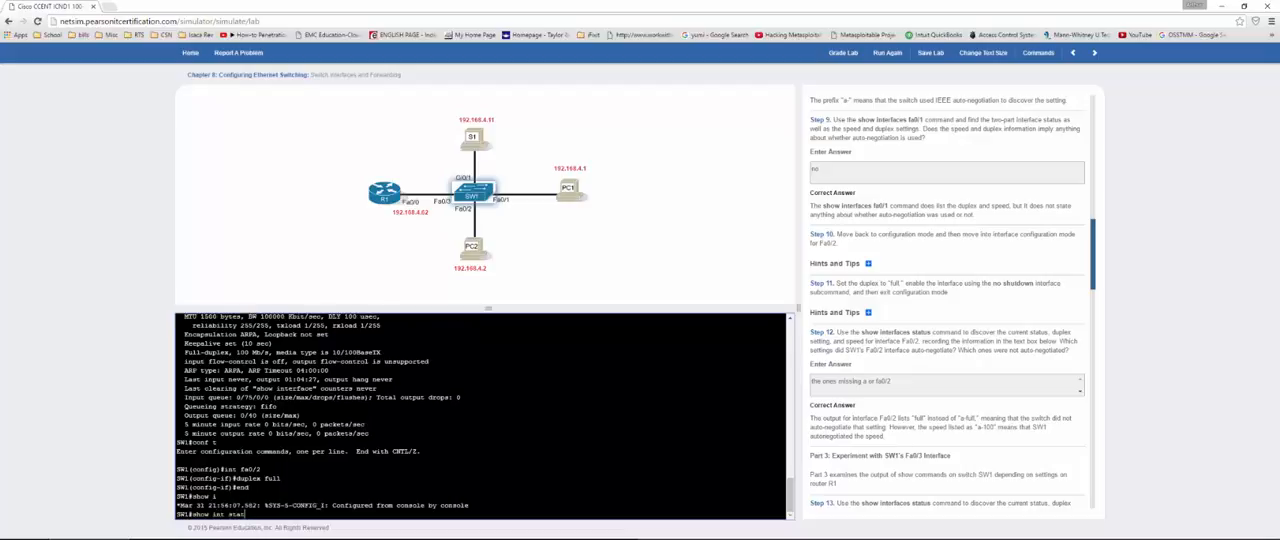
pyautogui.press('Return')
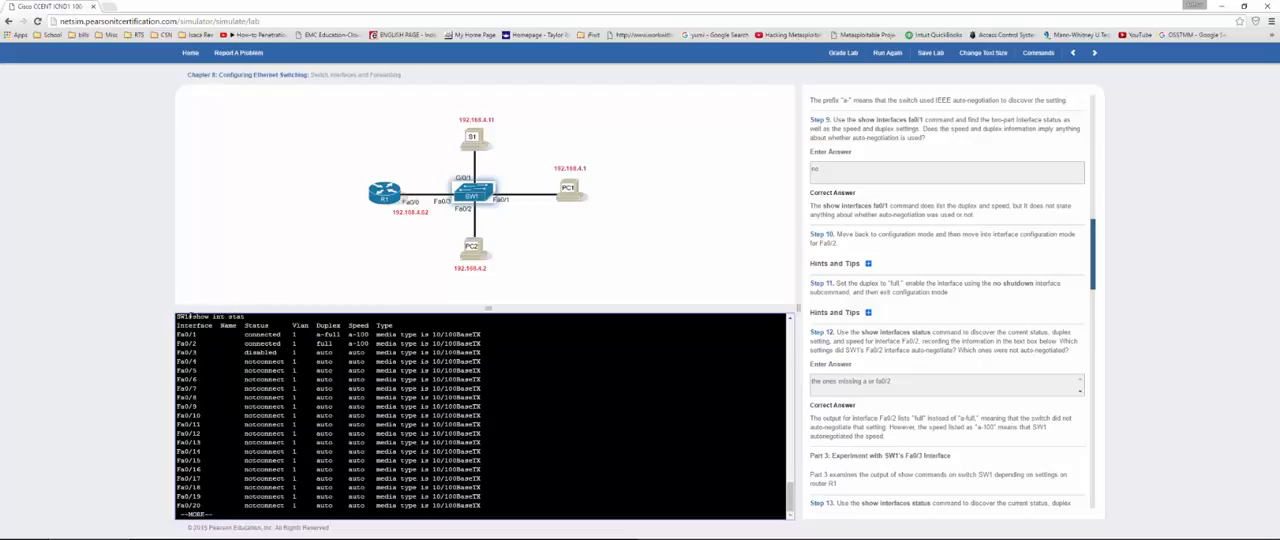
pyautogui.doubleClick(322, 343)
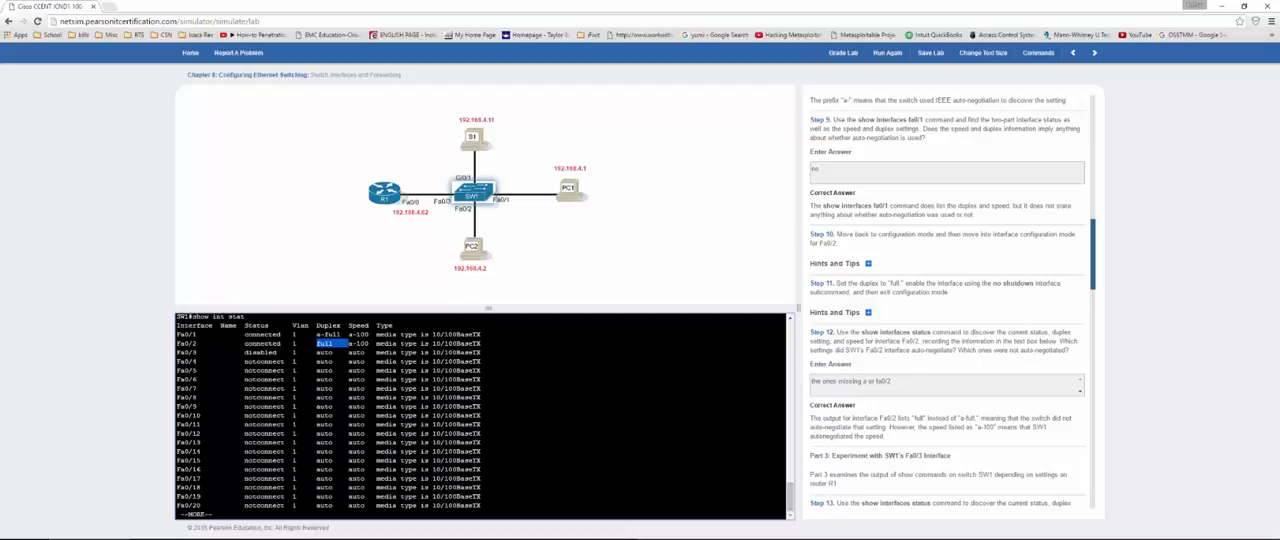
# Step: Examine the status, duplex and speed of Fa0/3 in the listing for Step 13
pyautogui.scroll(-3, 988, 363)
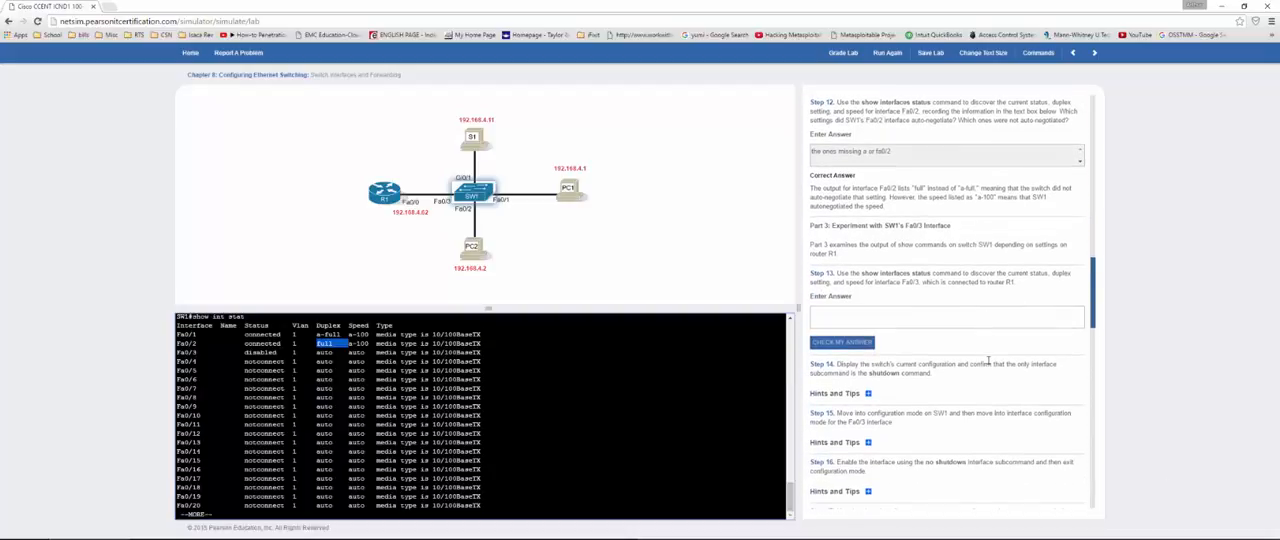
pyautogui.scroll(-1, 988, 363)
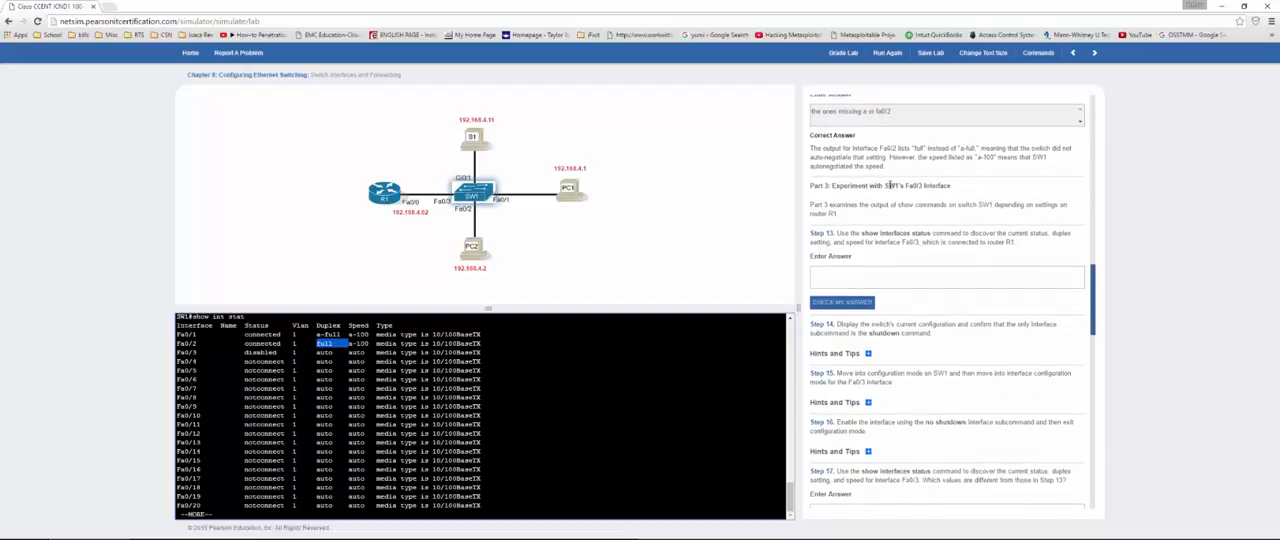
pyautogui.click(216, 514)
pyautogui.moveTo(252, 352); pyautogui.dragTo(364, 353)
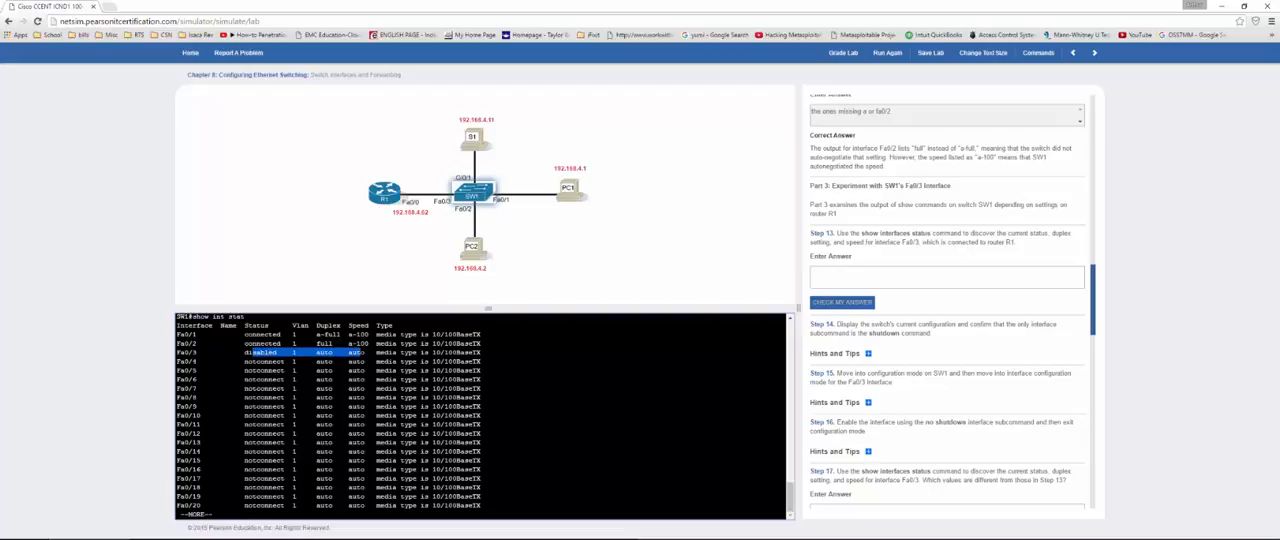
pyautogui.doubleClick(267, 352)
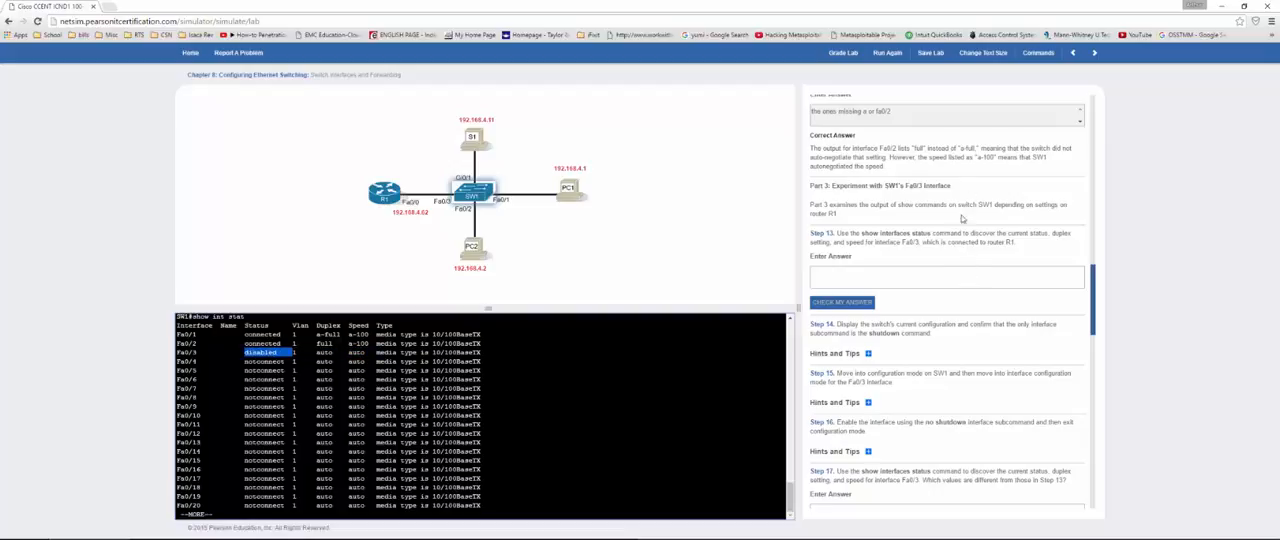
# Step: Answer Step 13 on Fa0/3's settings with auto, check the answer and compare it with the listed Fa0/3 status
pyautogui.click(883, 277)
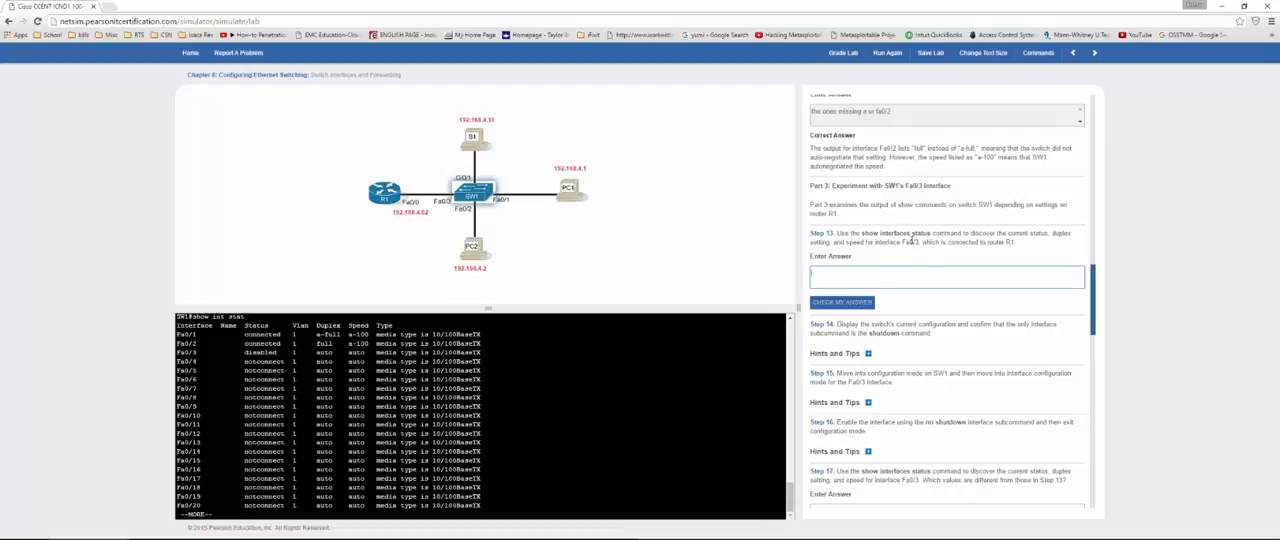
pyautogui.write('ni')
pyautogui.click(864, 303)
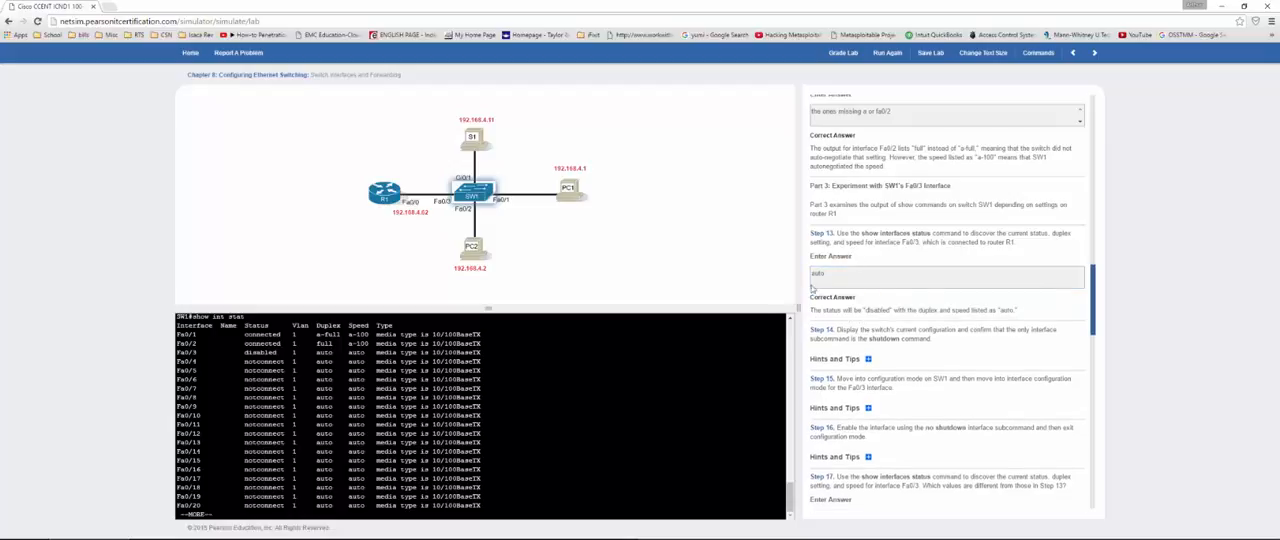
pyautogui.doubleClick(260, 352)
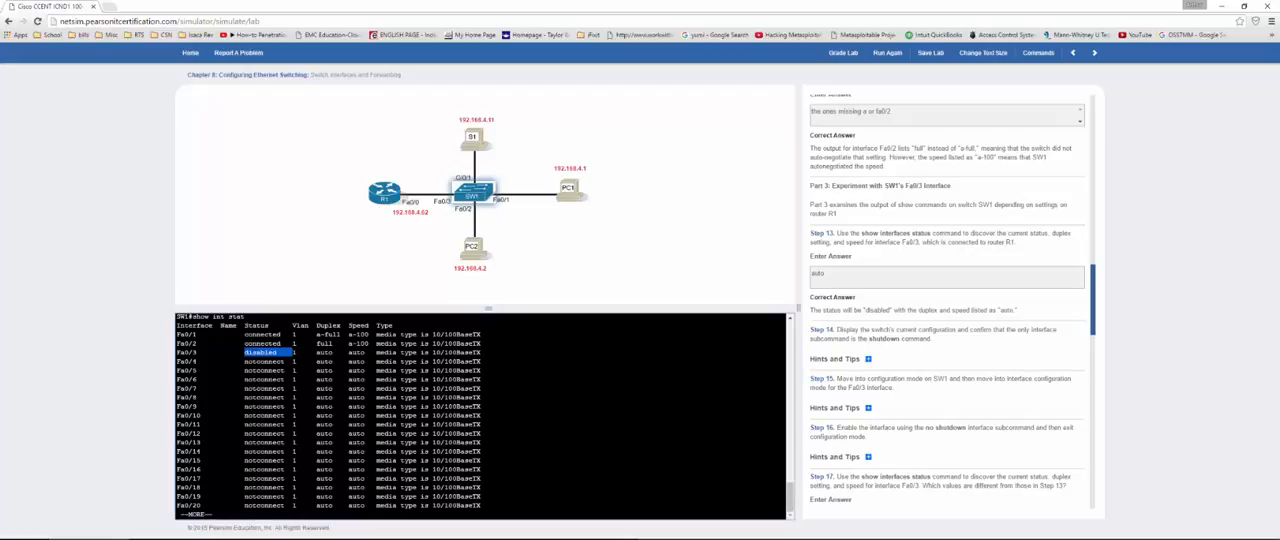
# Step: Return to SW1's prompt and move into interface configuration mode for Fa0/3 with conf t and int fa0/3
pyautogui.scroll(-3, 918, 308)
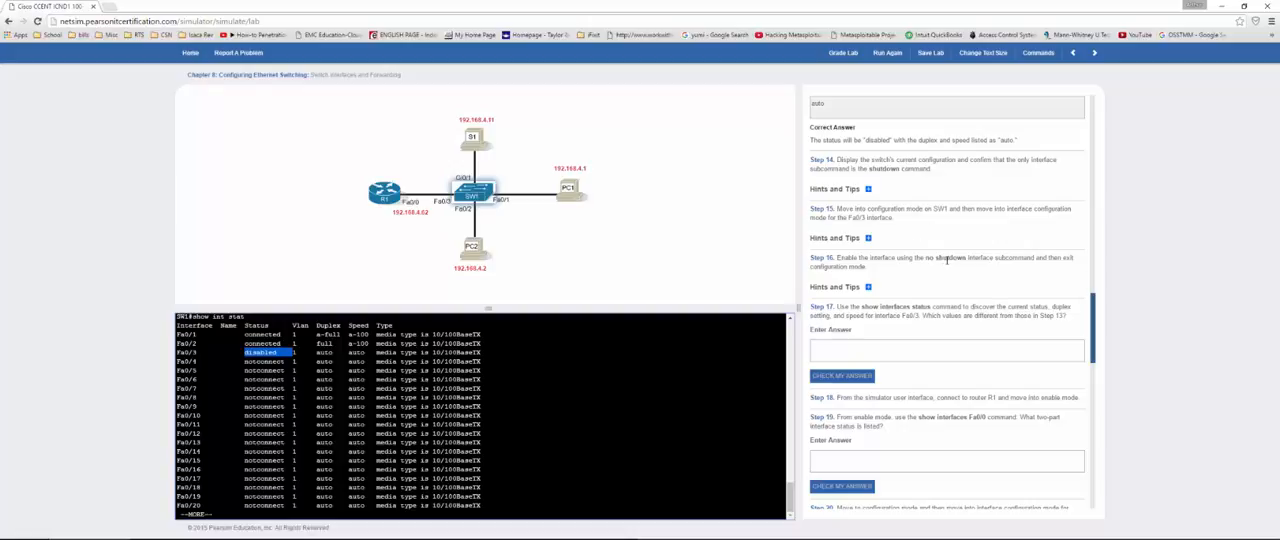
pyautogui.click(216, 514)
pyautogui.press('Return')
pyautogui.press('Return')
pyautogui.write('conf t')
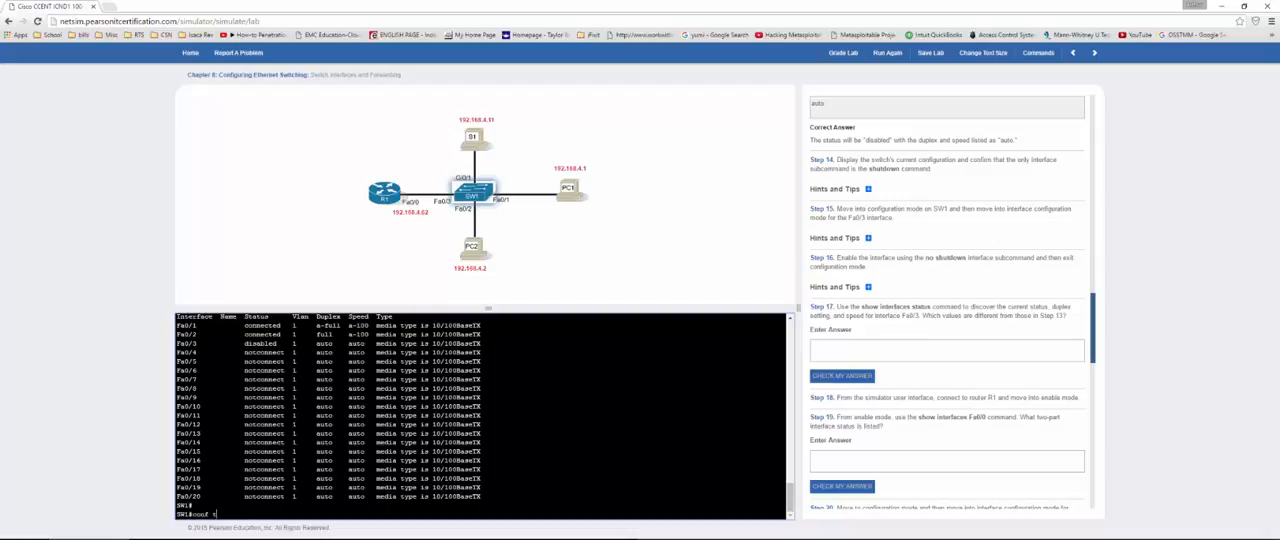
pyautogui.press('Return')
pyautogui.write('ig)#i')
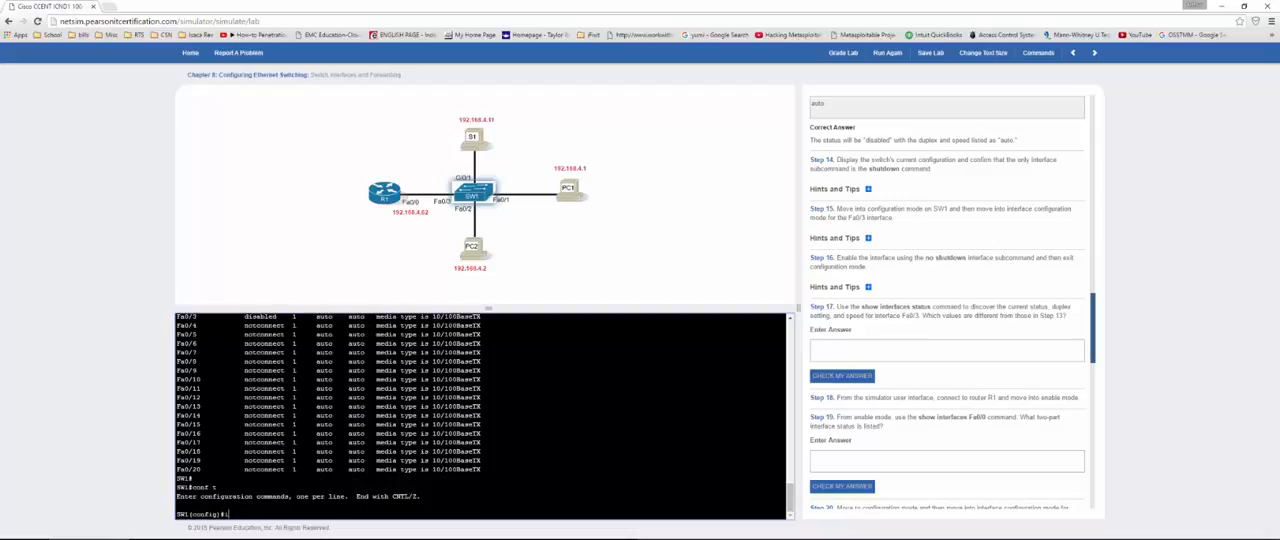
pyautogui.write('nt fa0/3')
pyautogui.press('Return')
# Step: Enable SW1's Fa0/3 with no shut and exit configuration mode with end
pyautogui.write('no shut')
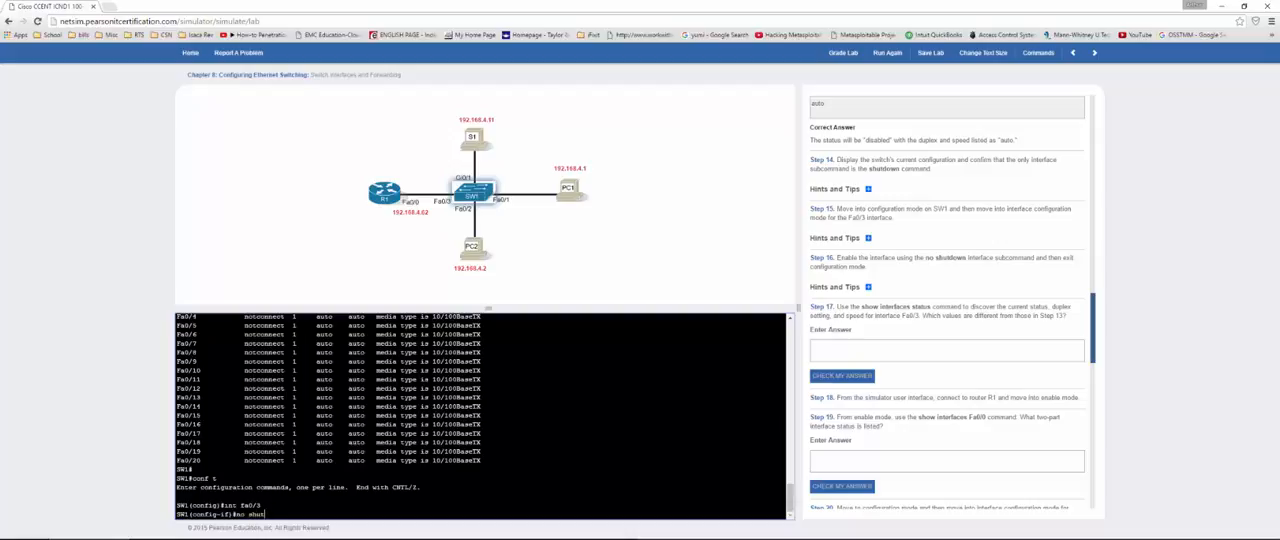
pyautogui.press('Return')
pyautogui.write('end')
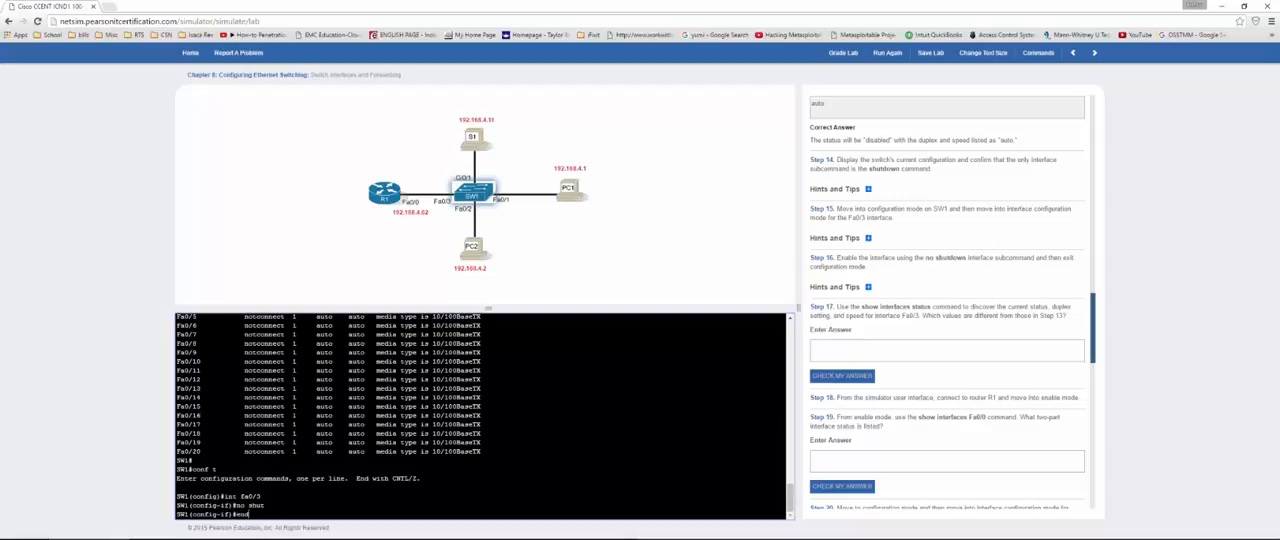
pyautogui.press('Return')
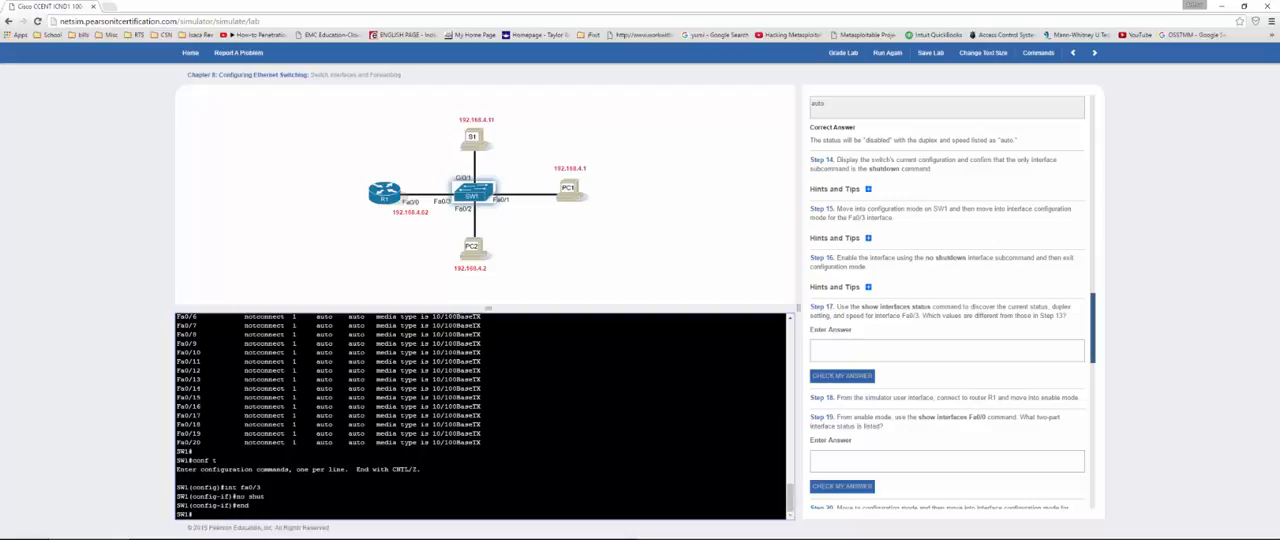
# Step: List SW1's interfaces with show int stat and examine the status, duplex and speed of Fa0/3
pyautogui.write('show')
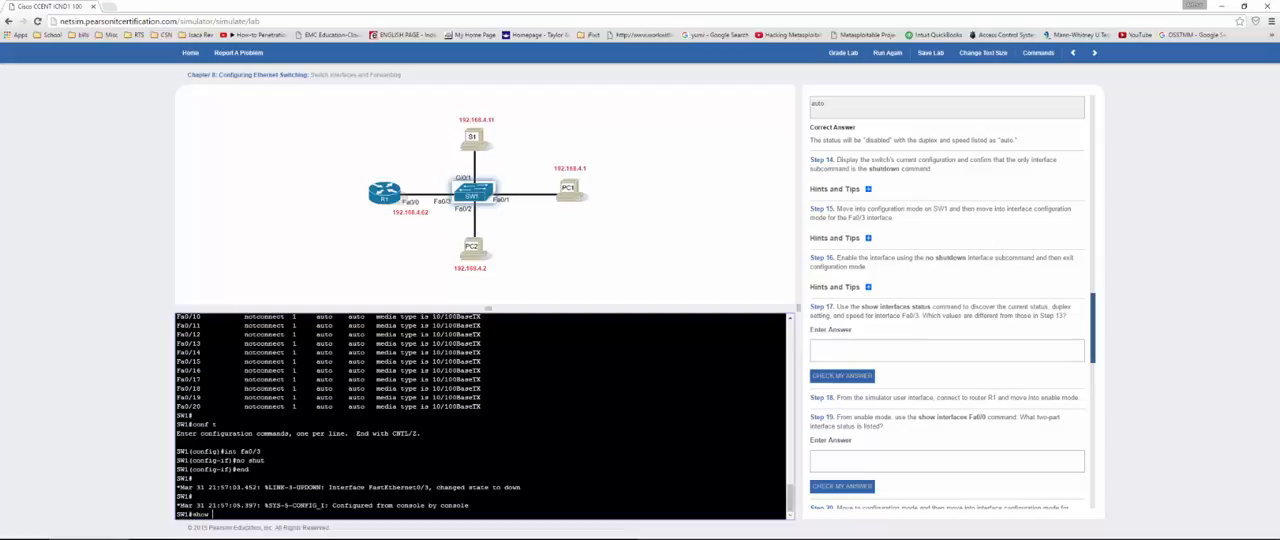
pyautogui.write(' int stat')
pyautogui.press('Return')
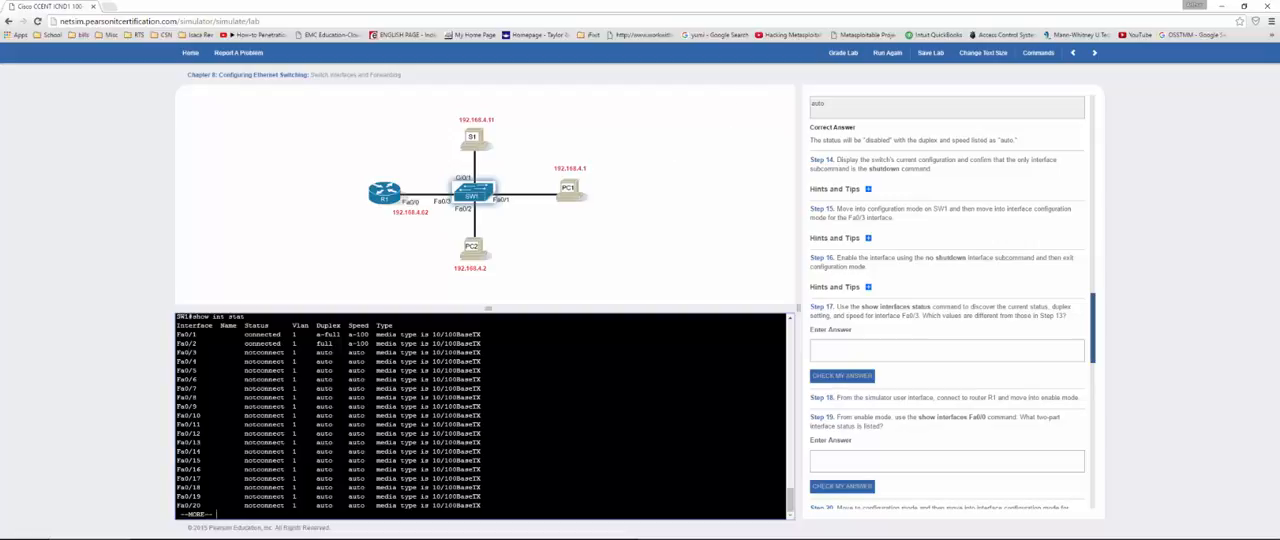
pyautogui.moveTo(177, 352); pyautogui.dragTo(374, 352)
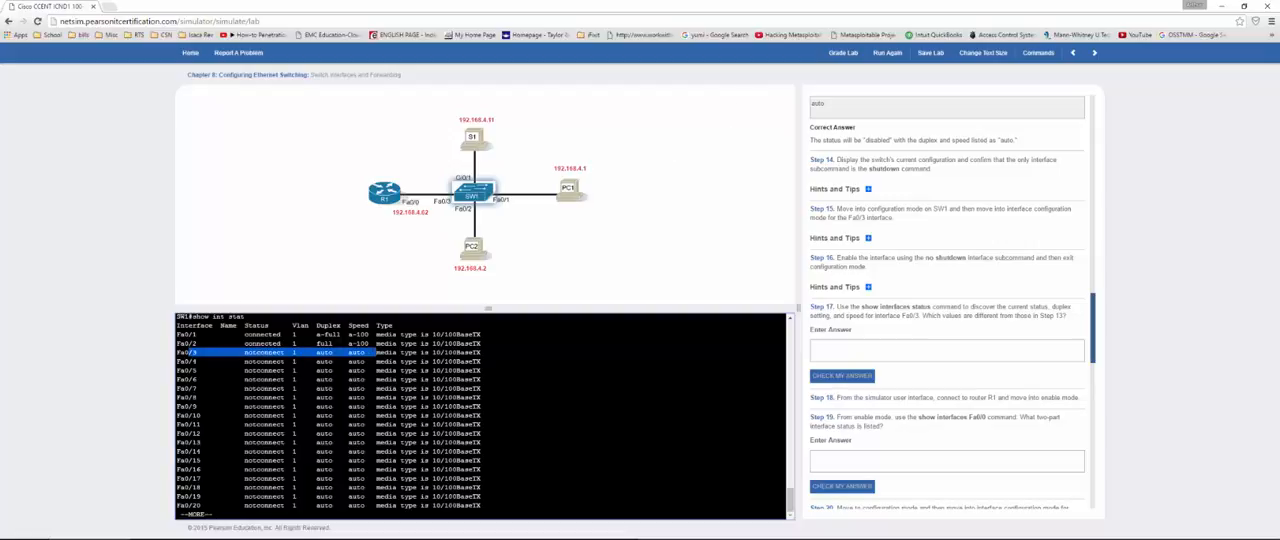
# Step: Answer Step 17 on Fa0/3's changed values with notconnected and check the answer
pyautogui.click(894, 348)
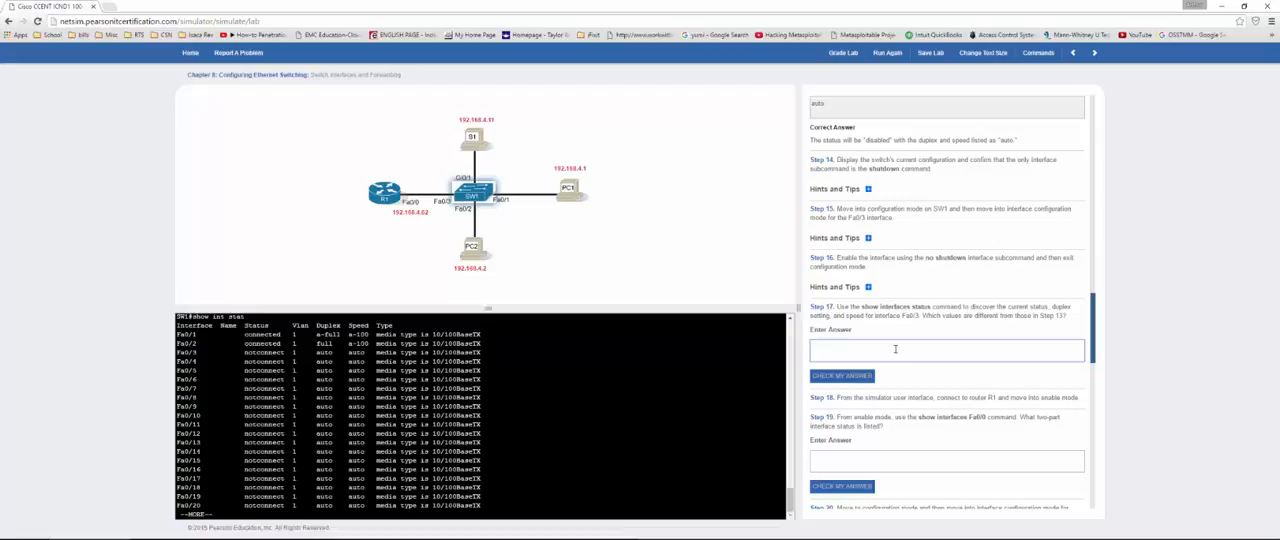
pyautogui.write('notconnected')
pyautogui.click(856, 378)
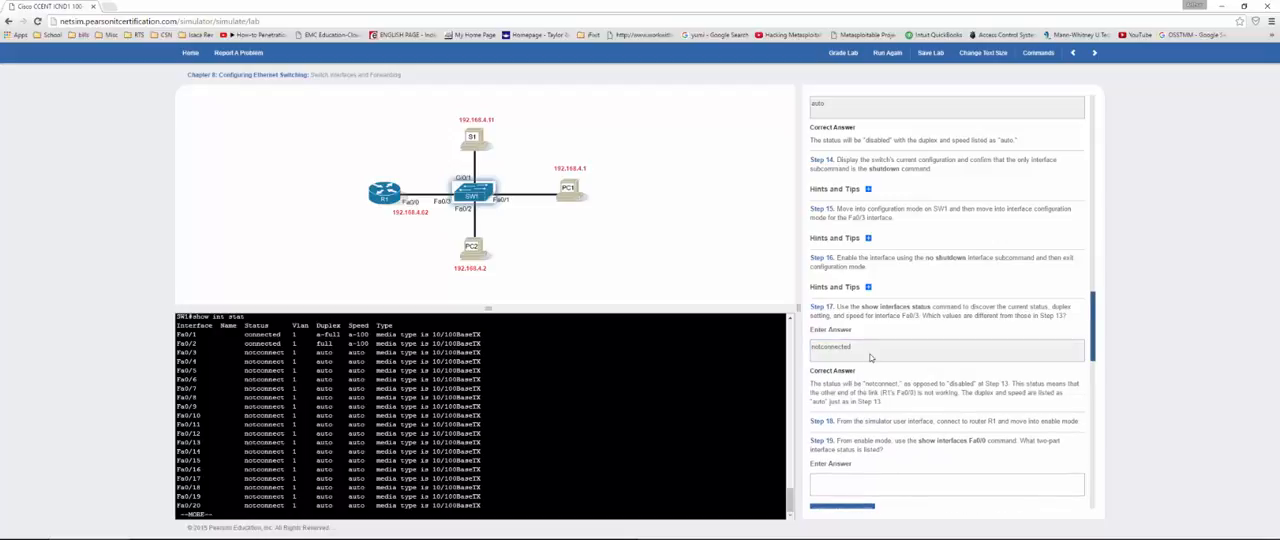
# Step: Connect to router R1, log in with the access password and move into enable mode with en
pyautogui.scroll(-2, 865, 326)
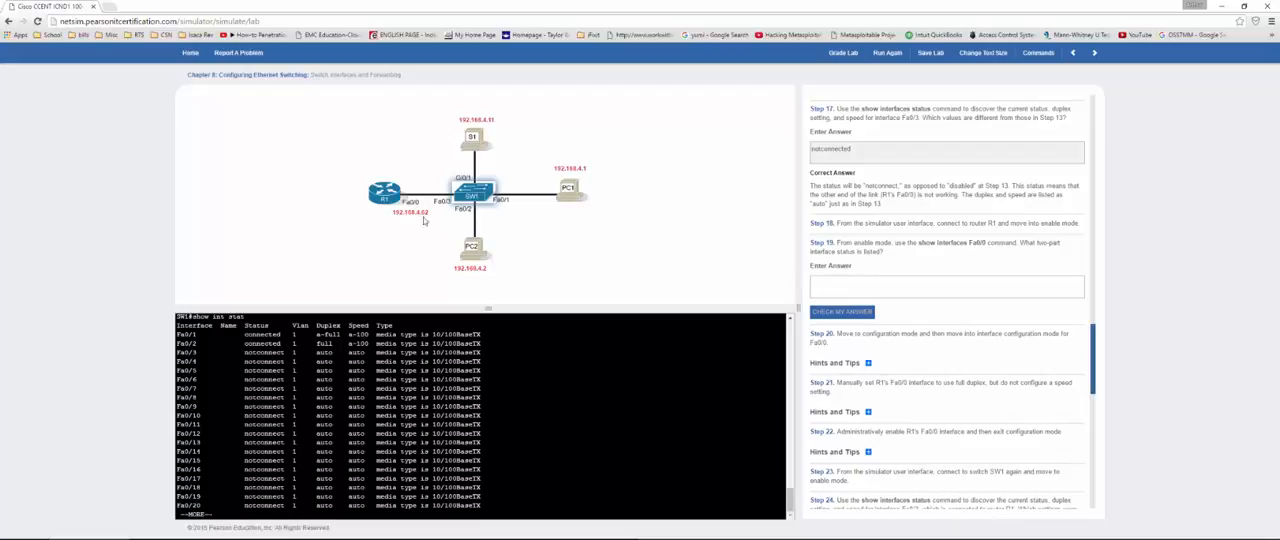
pyautogui.click(382, 200)
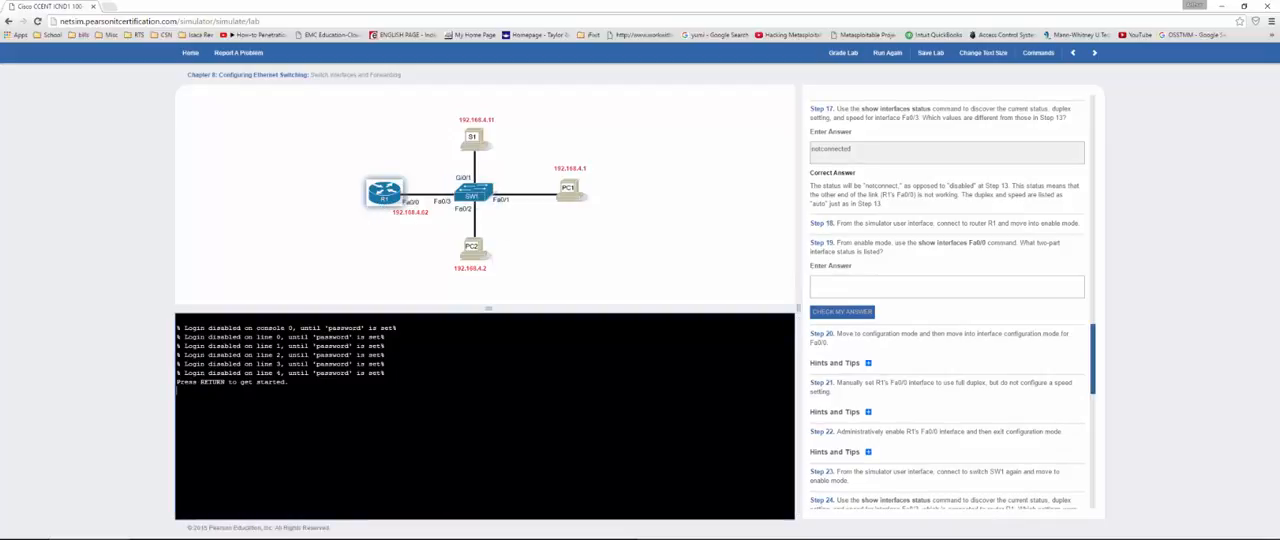
pyautogui.press('Return')
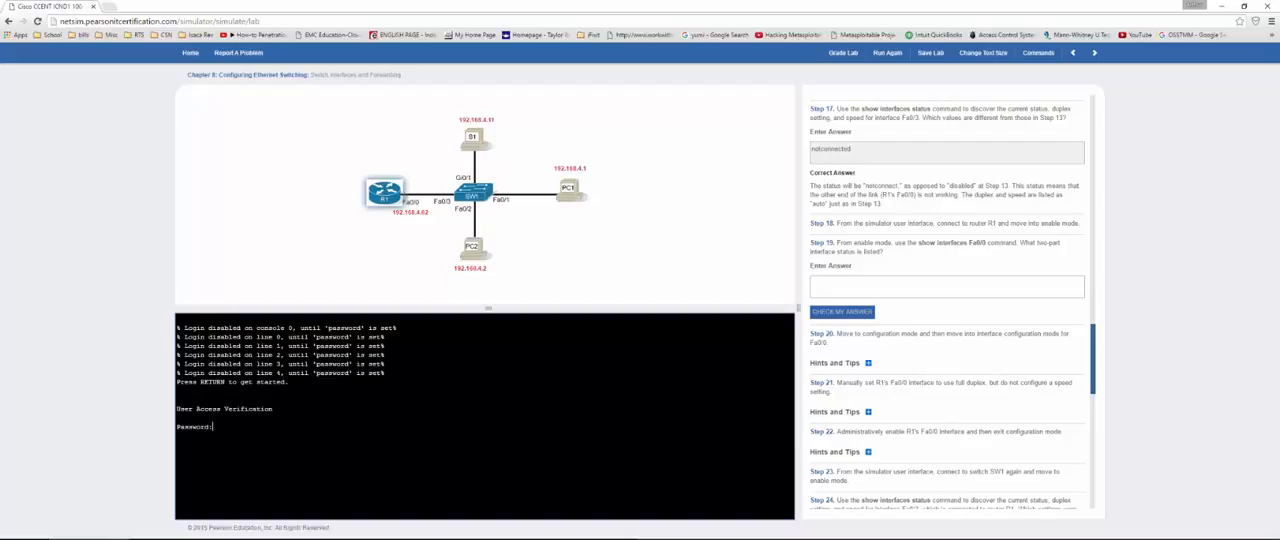
pyautogui.press('Return')
pyautogui.write('en')
pyautogui.press('Return')
# Step: Display R1's Fa0/0 details with show int fa0/0 and examine its two-part interface status
pyautogui.press('Return')
pyautogui.write('show int fa0/0')
pyautogui.press('Return')
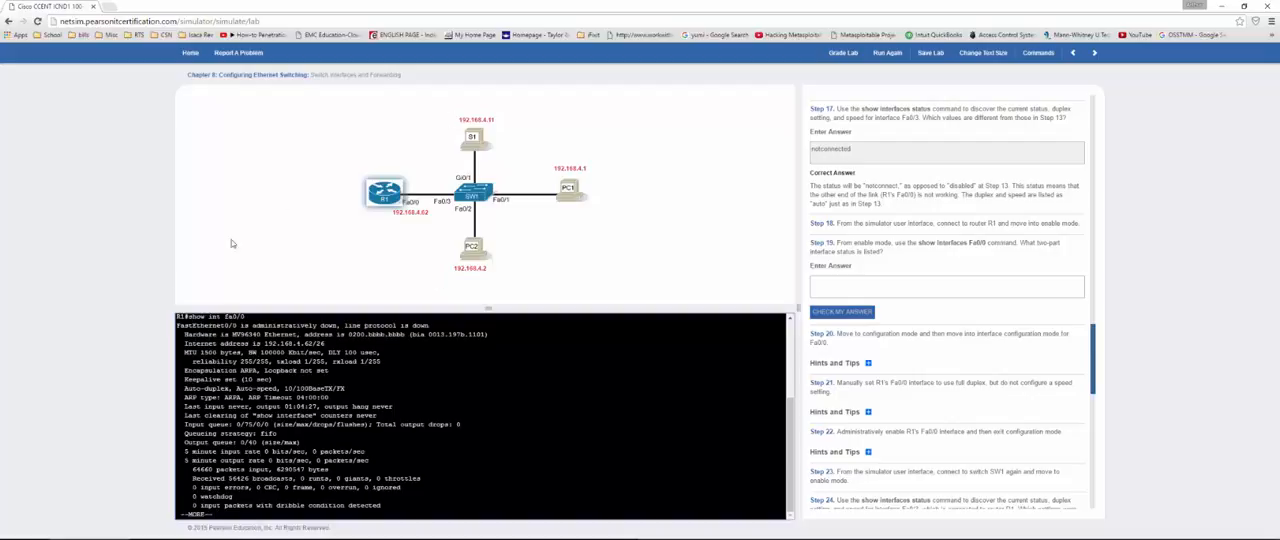
pyautogui.moveTo(259, 325); pyautogui.dragTo(332, 325)
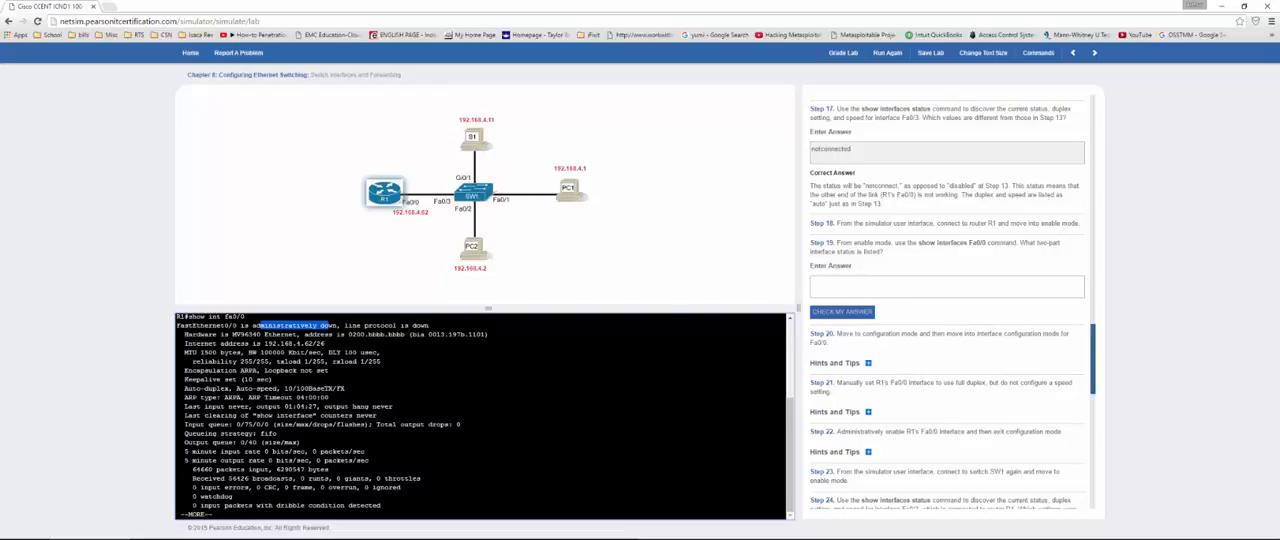
# Step: Copy "administratively down, line protocol is down" from the Fa0/0 output into the Step 19 answer and check it
pyautogui.moveTo(250, 325); pyautogui.dragTo(430, 325)
pyautogui.hotkey('ctrl', 'c')
pyautogui.click(843, 283)
pyautogui.hotkey('ctrl', 'v')
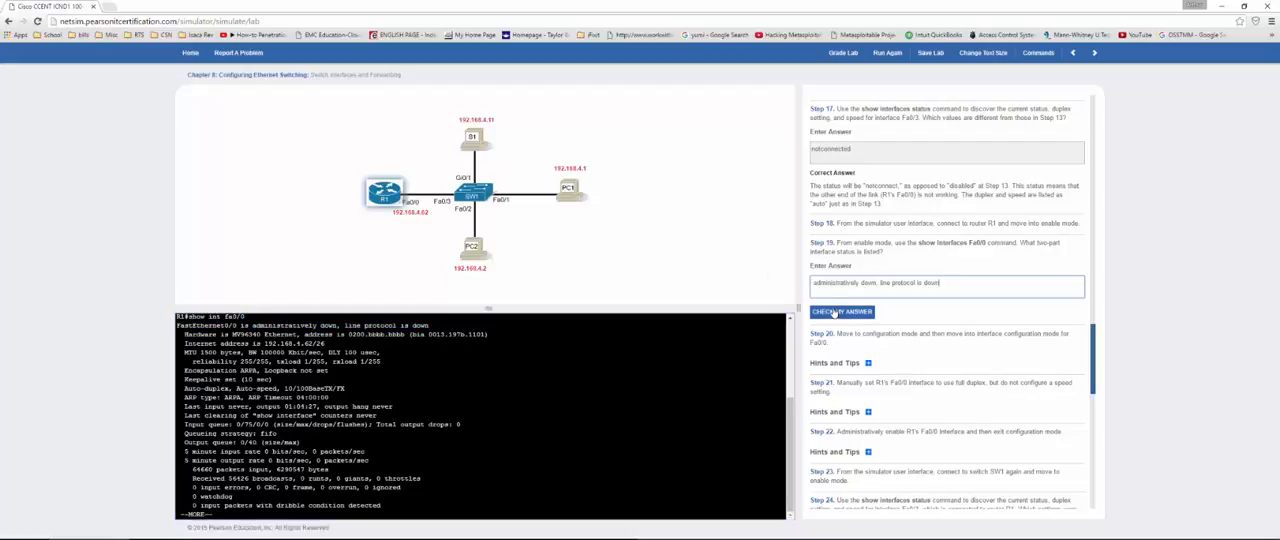
pyautogui.click(835, 312)
# Step: Leave the Fa0/0 output and try int fa0/0 and duplex full directly from R1's enable mode
pyautogui.scroll(-2, 848, 278)
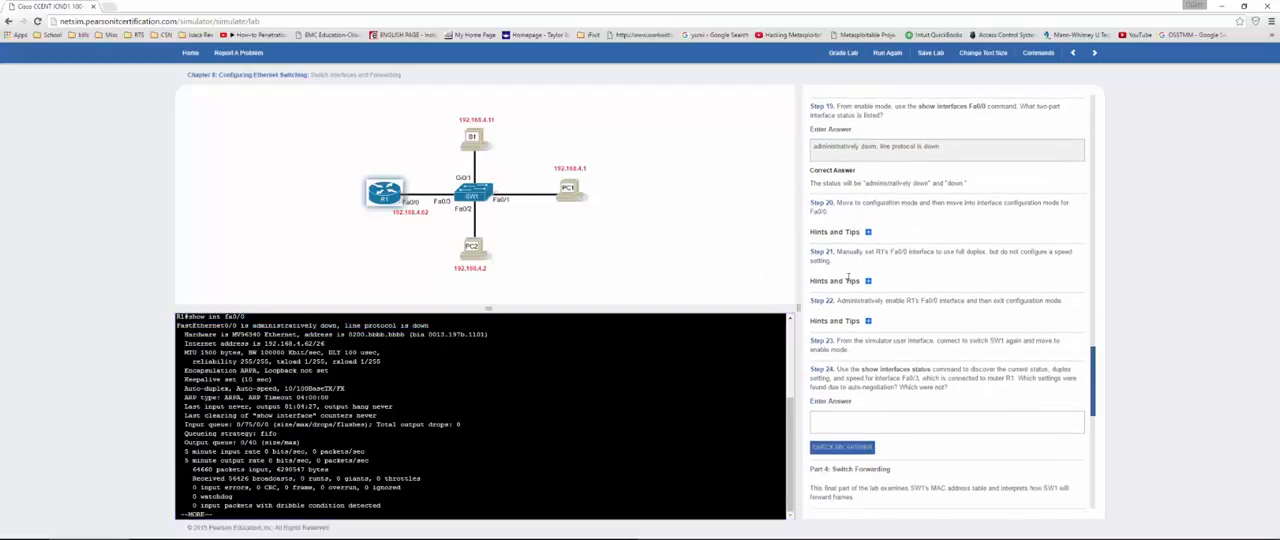
pyautogui.scroll(-1, 848, 278)
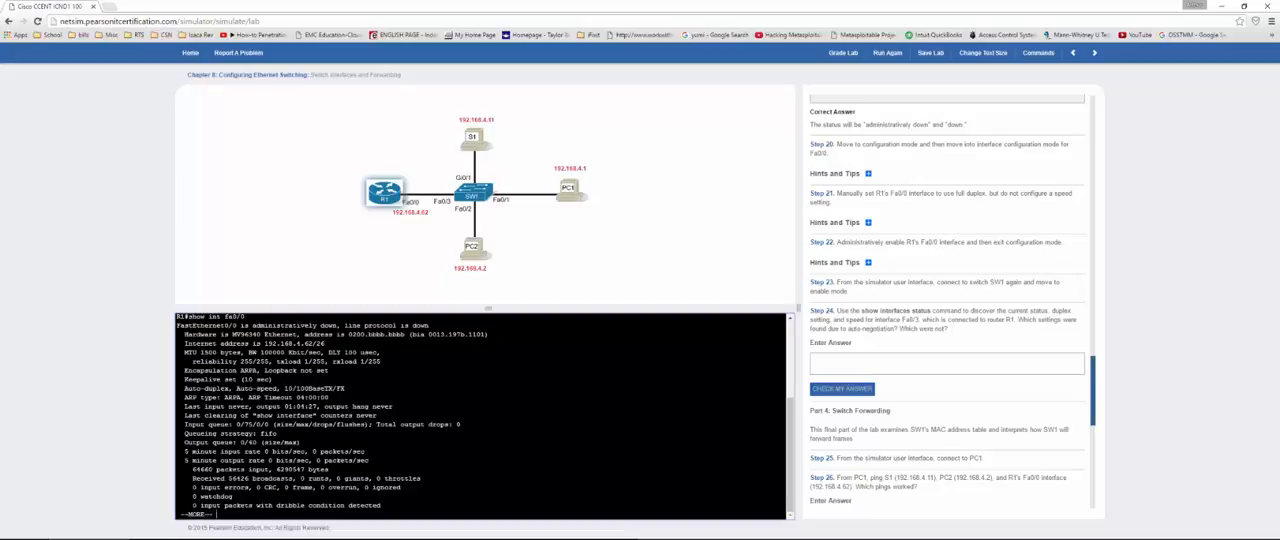
pyautogui.write('q')
pyautogui.write('int fa0/0')
pyautogui.press('Return')
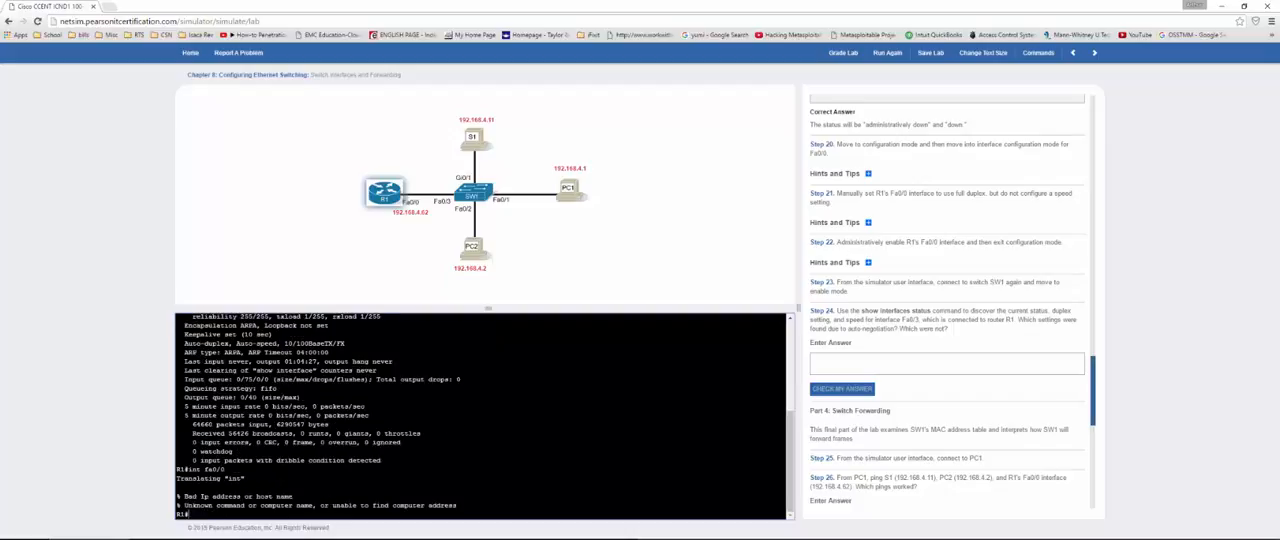
pyautogui.write('duplex full')
pyautogui.press('Return')
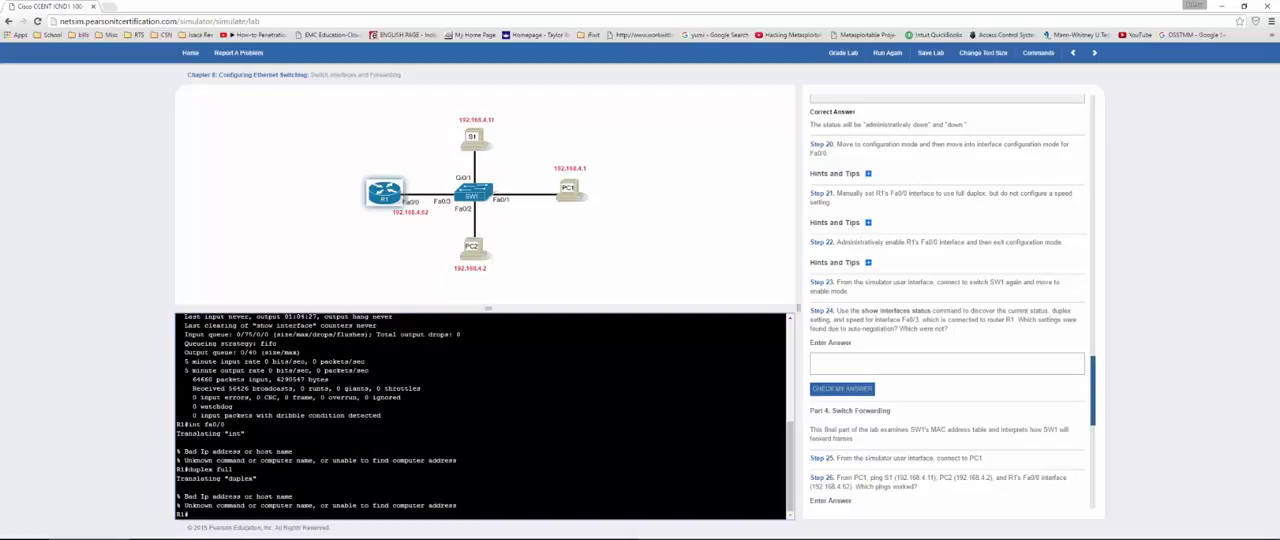
# Step: Enter configuration mode on R1 and set interface Fa0/0 to full duplex with duplex full
pyautogui.write('conf t')
pyautogui.press('Return')
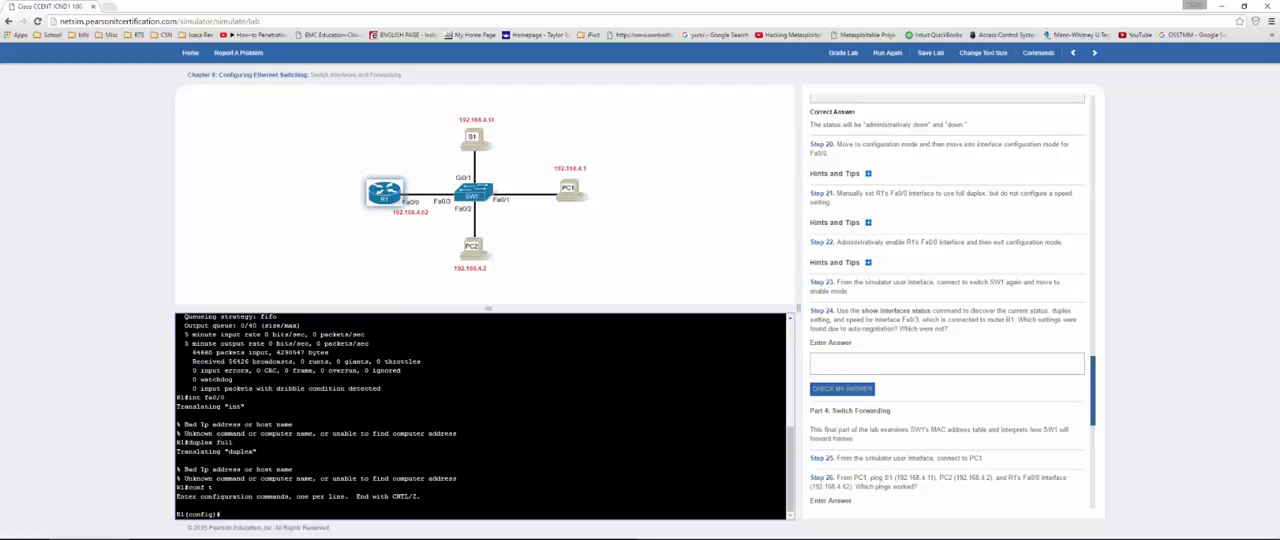
pyautogui.write('int fa0/0')
pyautogui.press('Return')
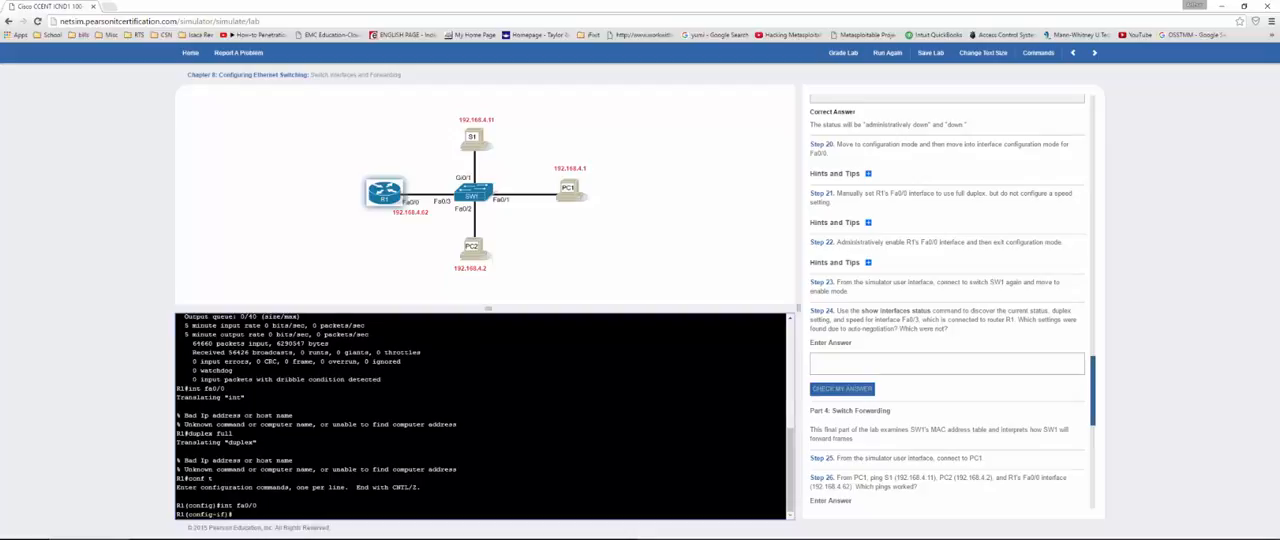
pyautogui.write('duplex full')
pyautogui.press('Return')
# Step: Enable R1's Fa0/0 with no shut and exit configuration mode with end
pyautogui.write('no shut')
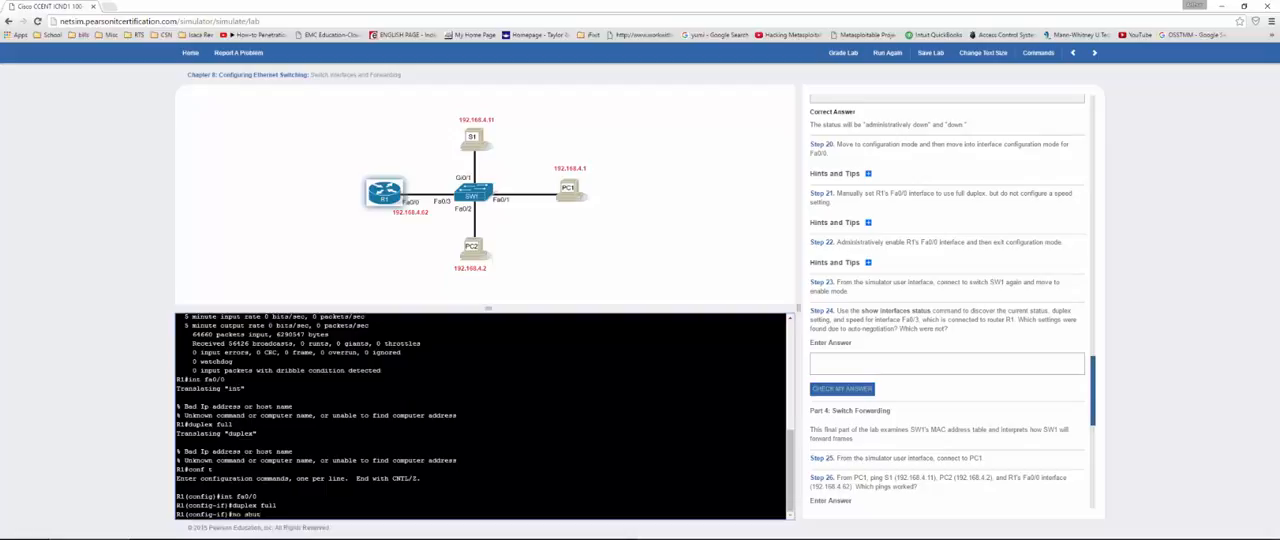
pyautogui.press('Return')
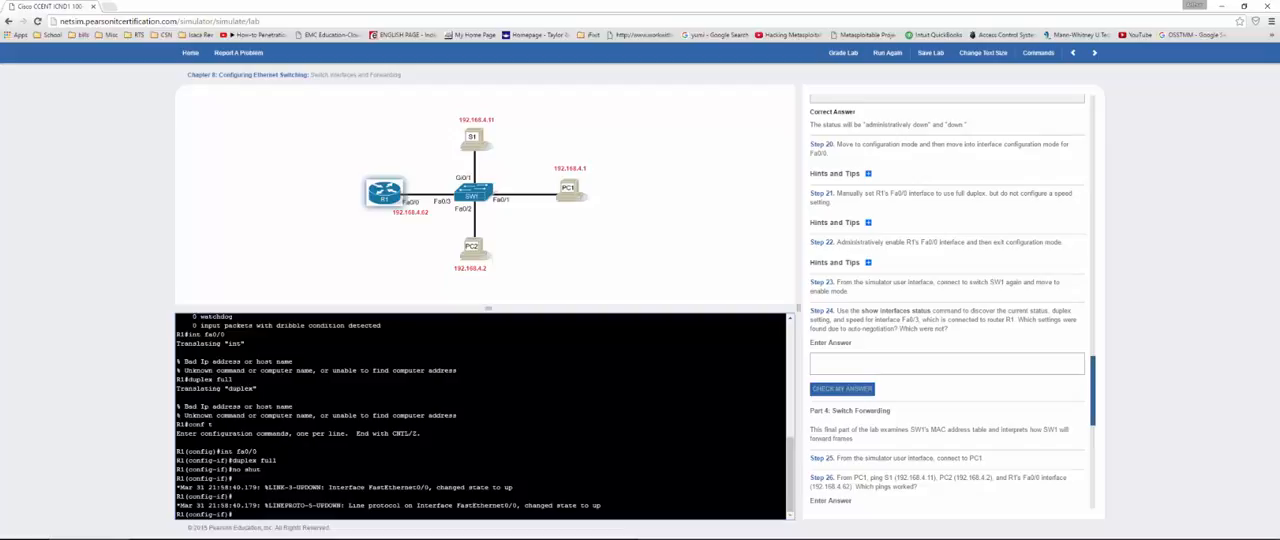
pyautogui.write('end')
pyautogui.press('Return')
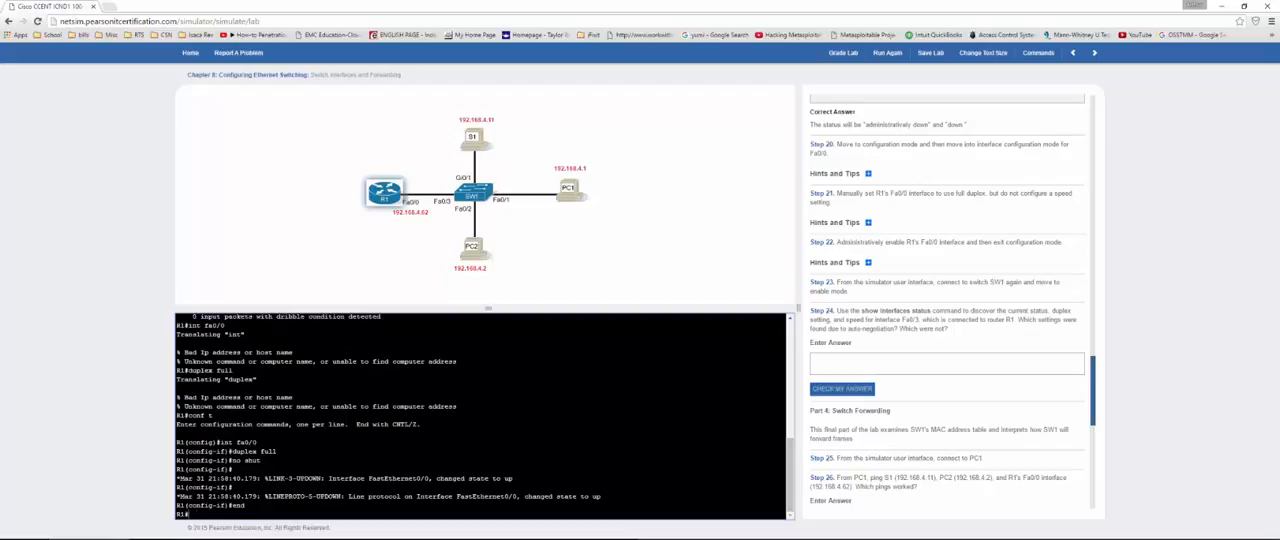
# Step: Try to list the interface status on R1 with show int stat
pyautogui.write('show int stat')
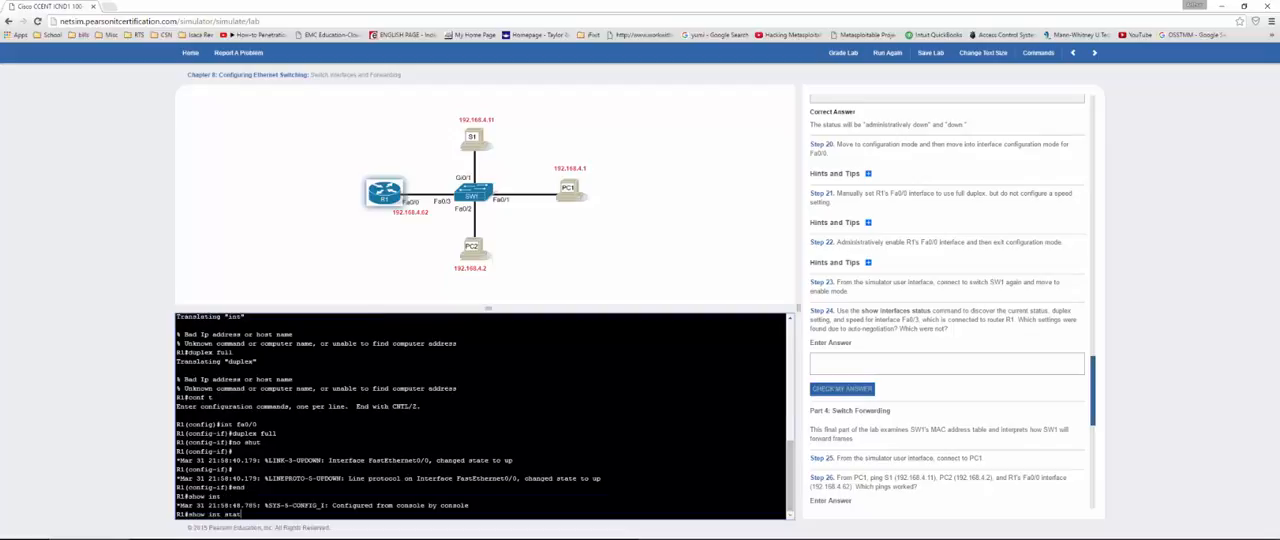
pyautogui.press('Return')
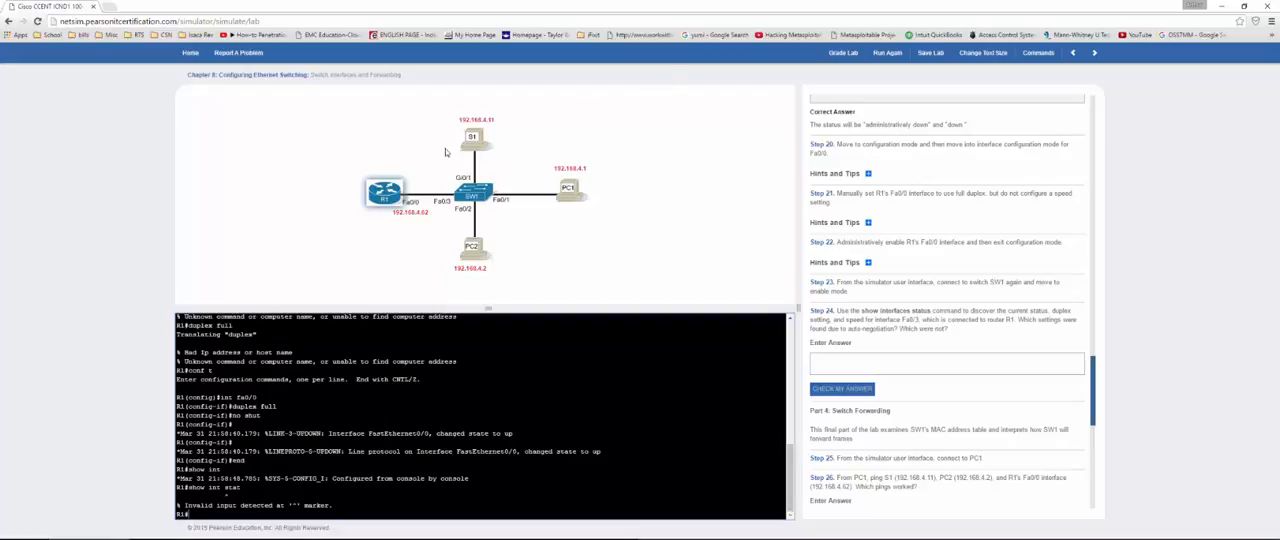
# Step: Connect to SW1 again, run show int stat and examine the status, duplex and speed of Fa0/3
pyautogui.click(470, 196)
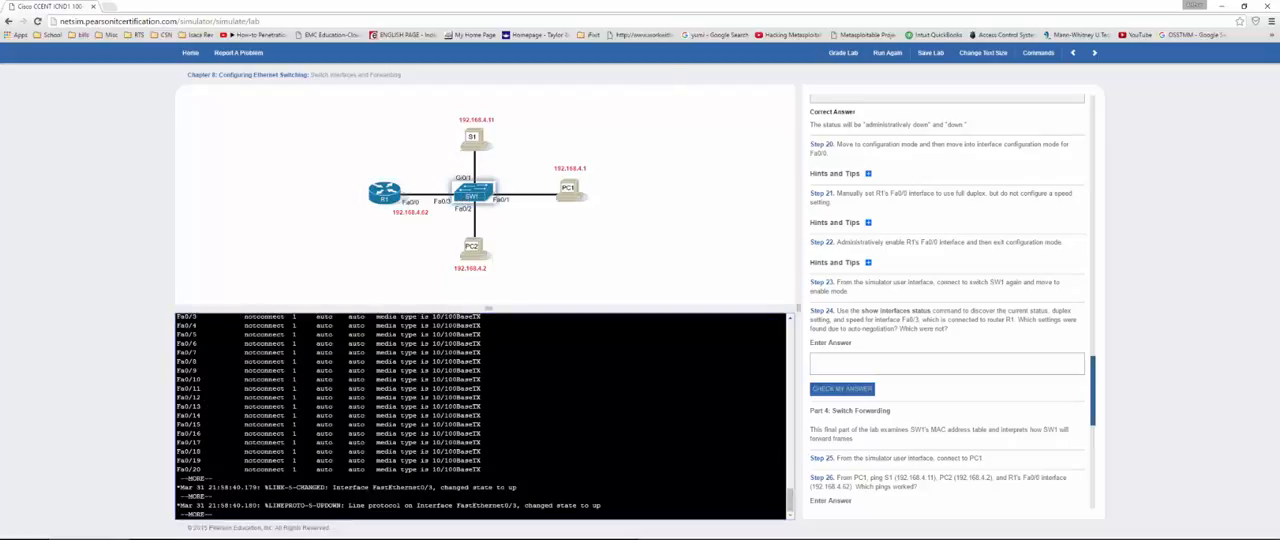
pyautogui.press('Return')
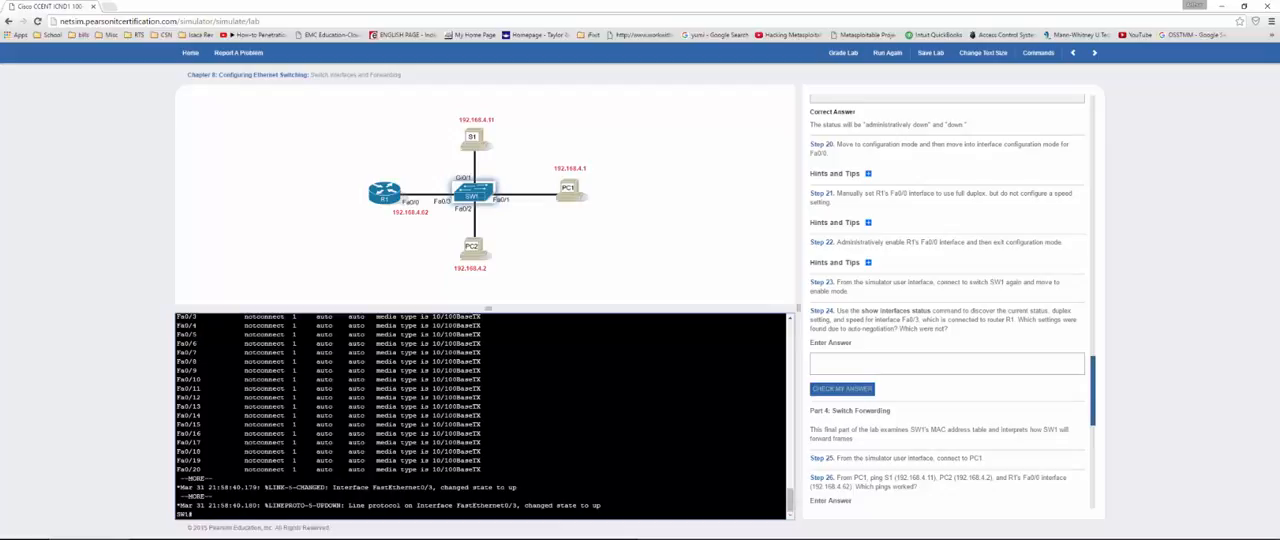
pyautogui.write('show int stat')
pyautogui.press('Return')
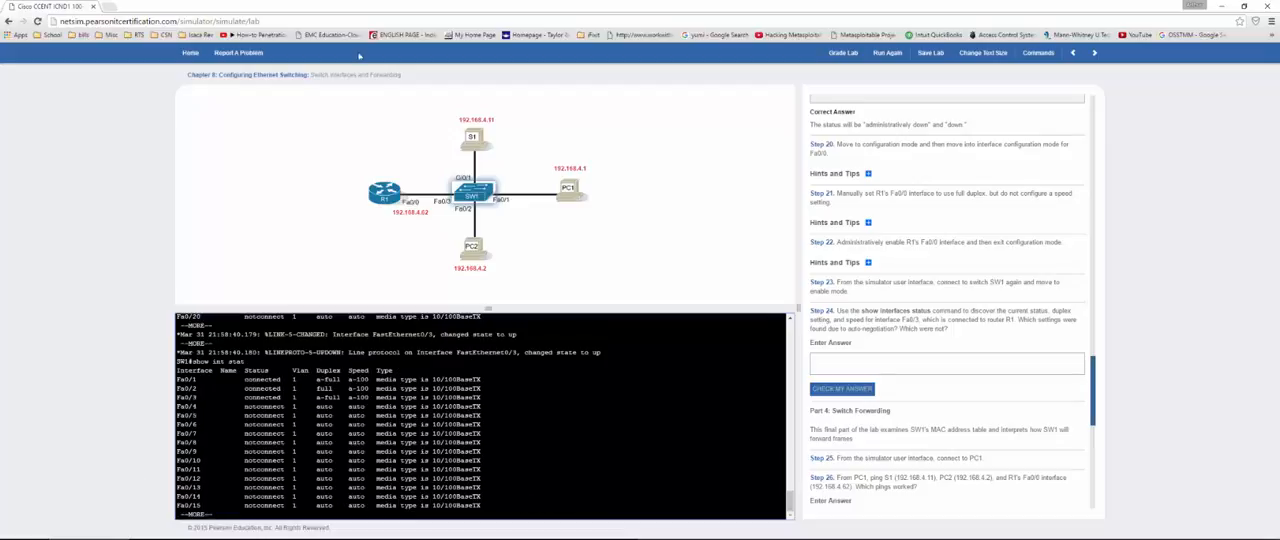
pyautogui.moveTo(177, 397); pyautogui.dragTo(341, 397)
pyautogui.doubleClick(336, 397)
# Step: Answer Step 24 on Fa0/3's auto-negotiated settings with "duplex and speed" and check the answer
pyautogui.click(933, 372)
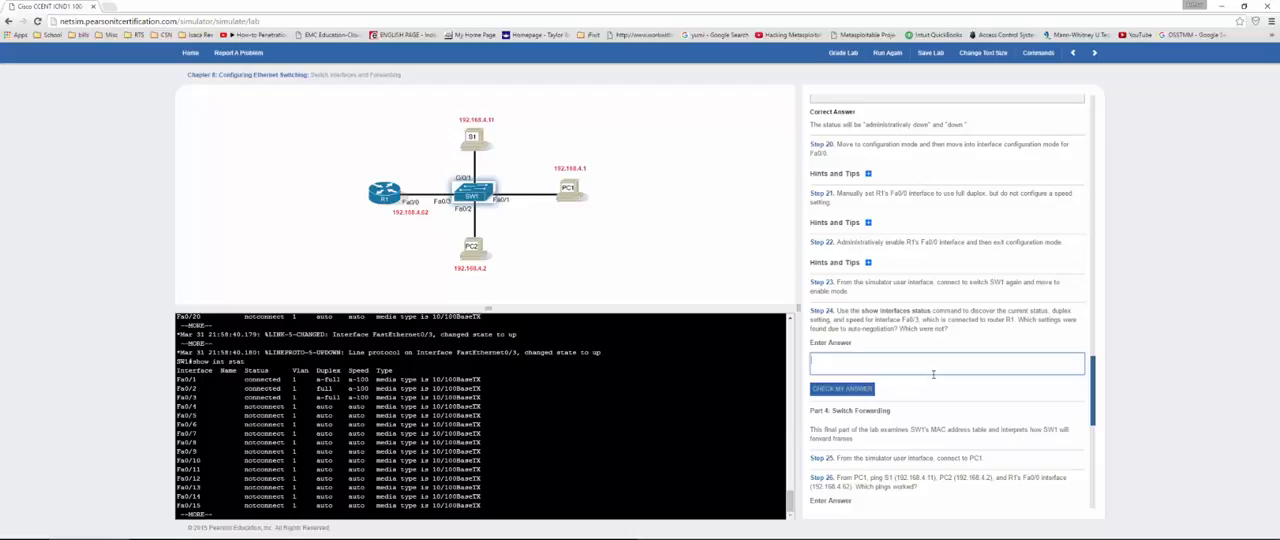
pyautogui.write('duplex and speed')
pyautogui.click(845, 388)
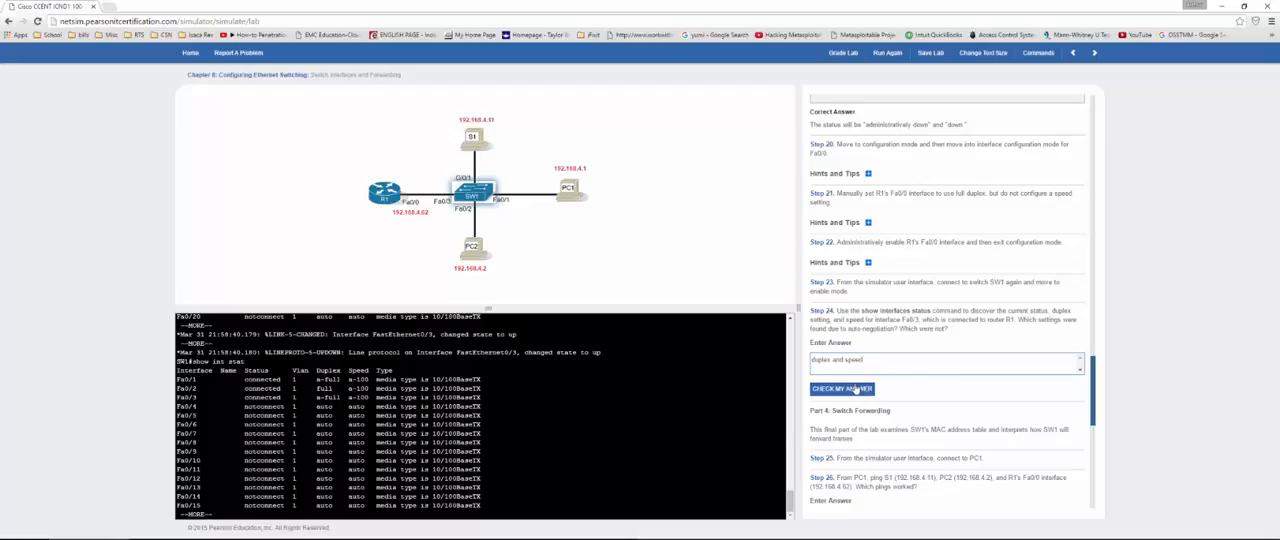
# Step: Move on to Part 4 of the lab instructions and connect to PC1 as Step 25 asks
pyautogui.scroll(-4, 898, 378)
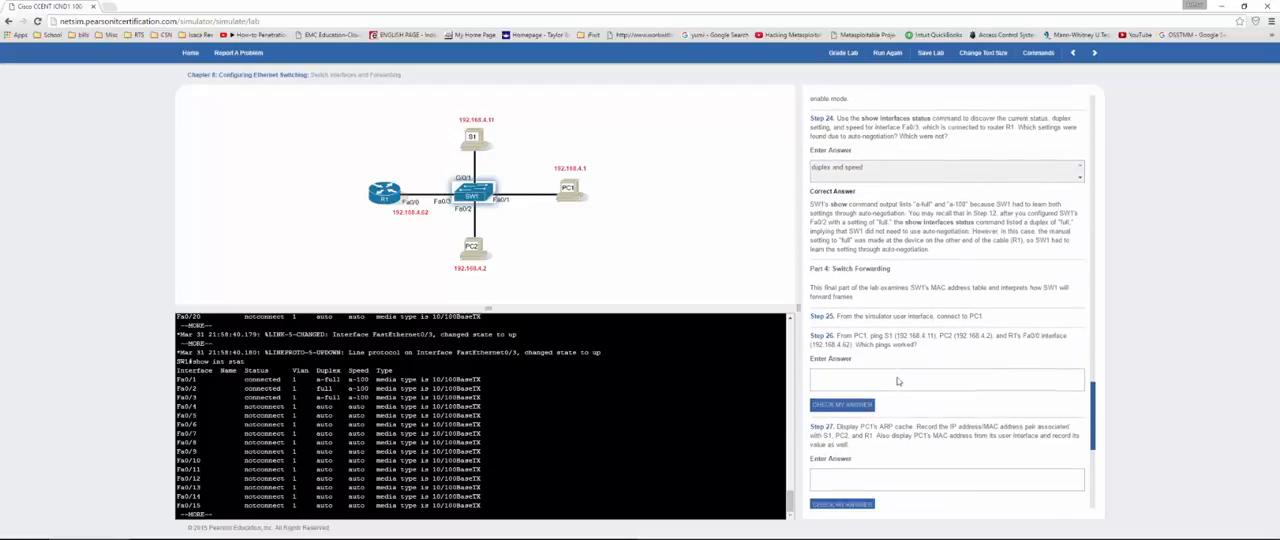
pyautogui.scroll(-2, 912, 217)
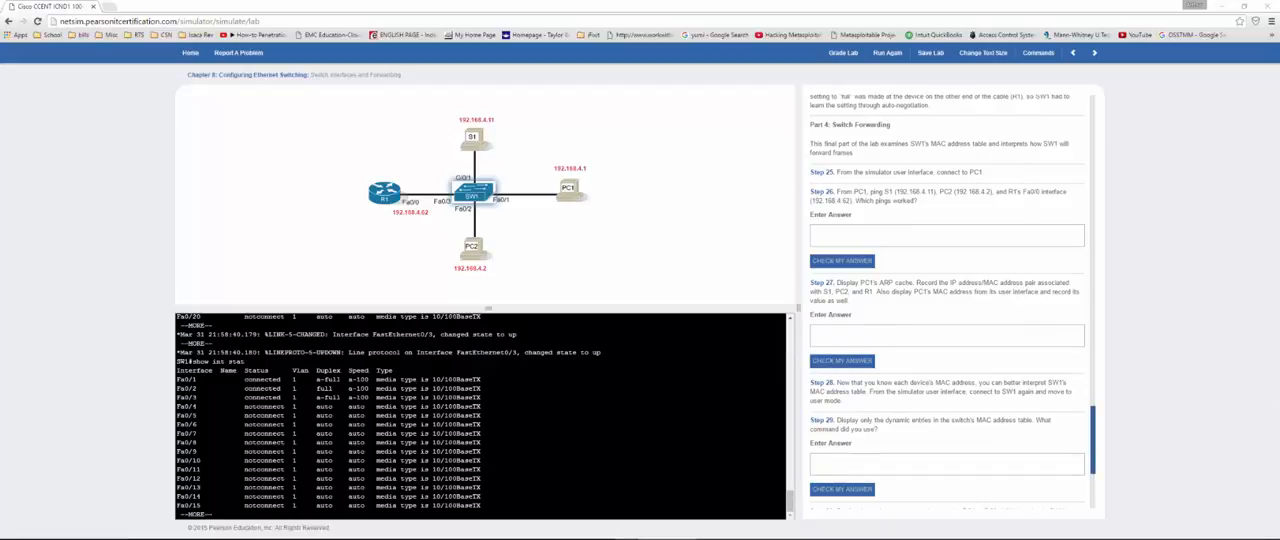
pyautogui.click(567, 187)
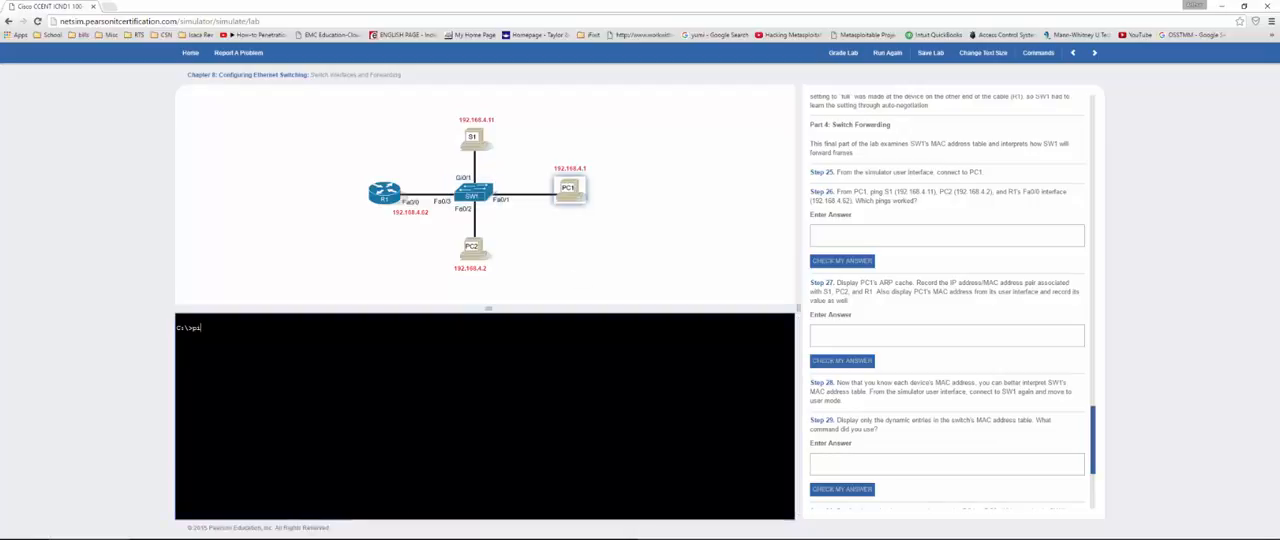
# Step: Ping S1 at 192.168.4.11 from PC1
pyautogui.write('ping 192.16')
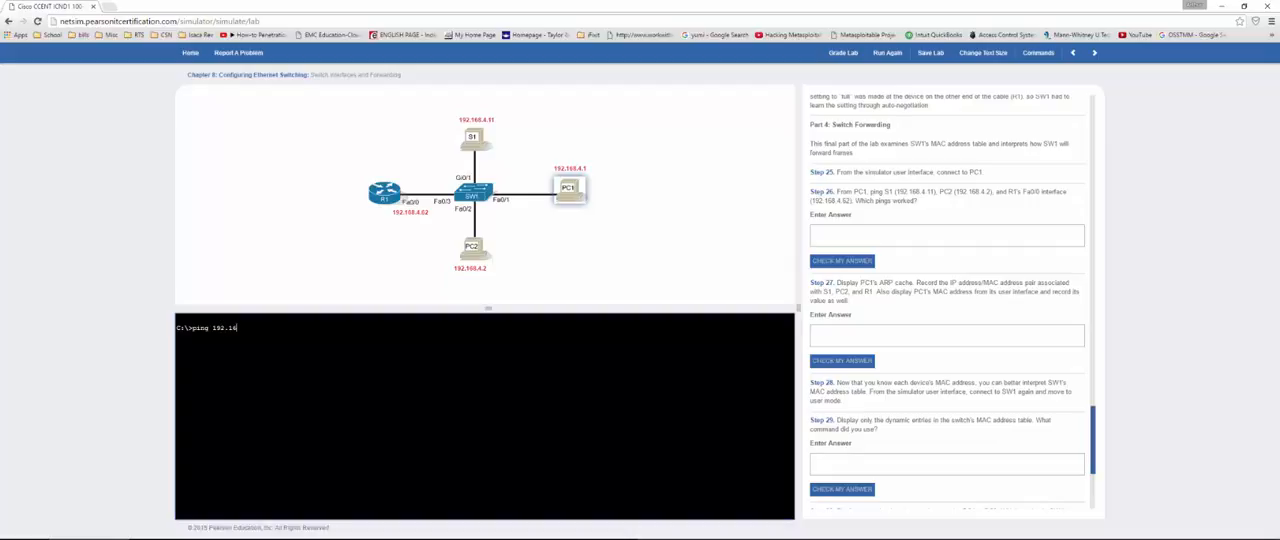
pyautogui.write('8.4.11')
pyautogui.press('Return')
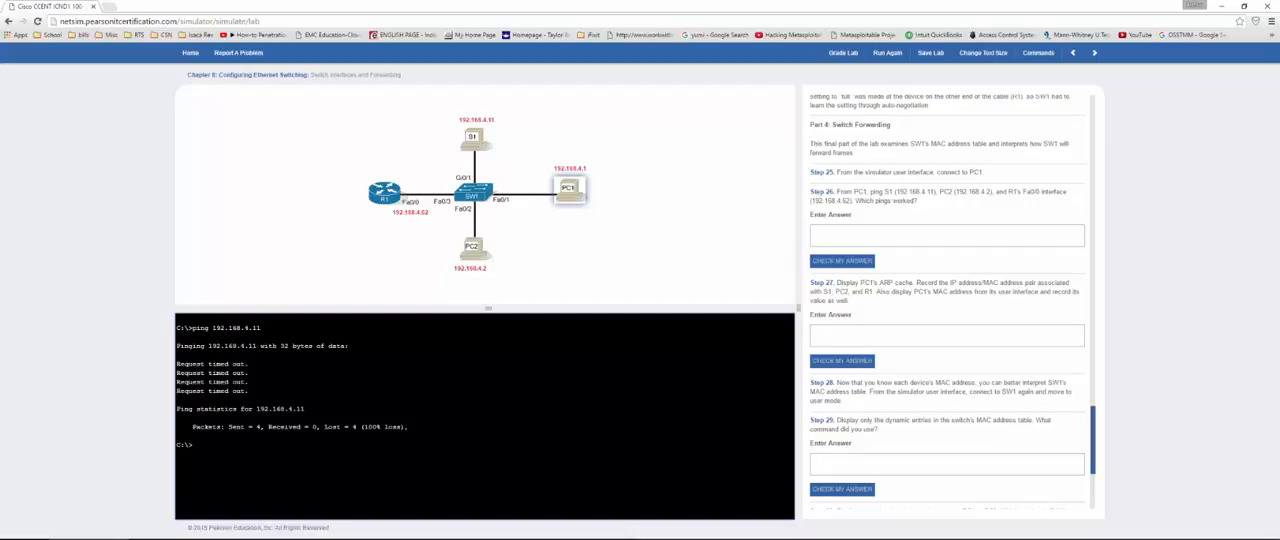
# Step: Ping PC2 at 192.168.4.2 and R1's Fa0/0 interface at 192.168.4.62 from PC1
pyautogui.press('Up')
pyautogui.press('BackSpace')
pyautogui.press('BackSpace')
pyautogui.write('2')
pyautogui.press('Return')
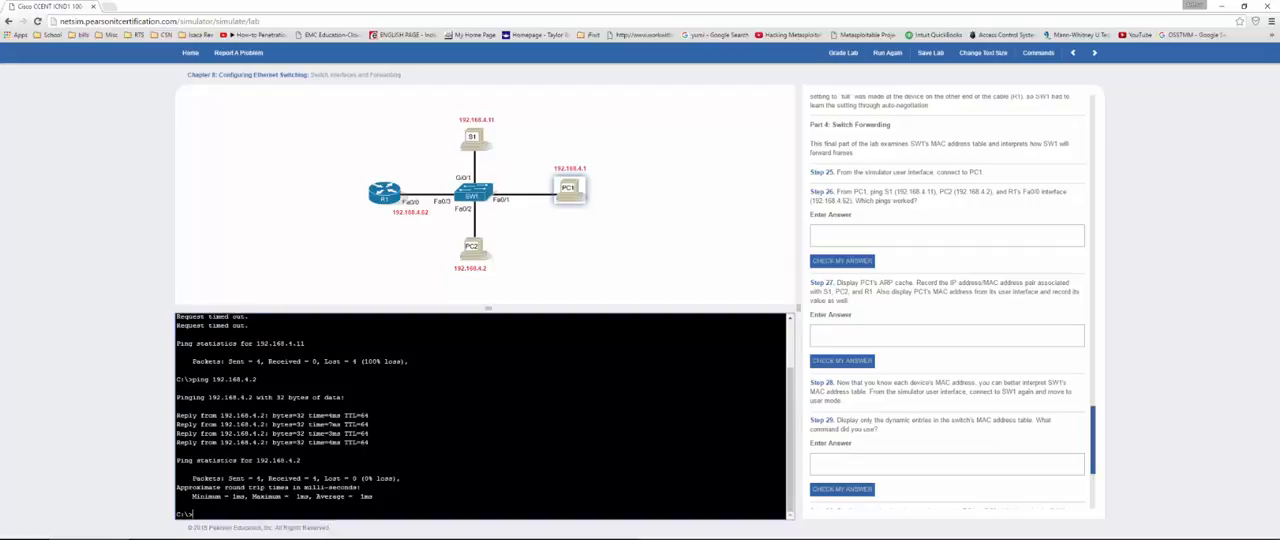
pyautogui.press('Up')
pyautogui.press('BackSpace')
pyautogui.write('62')
pyautogui.press('Return')
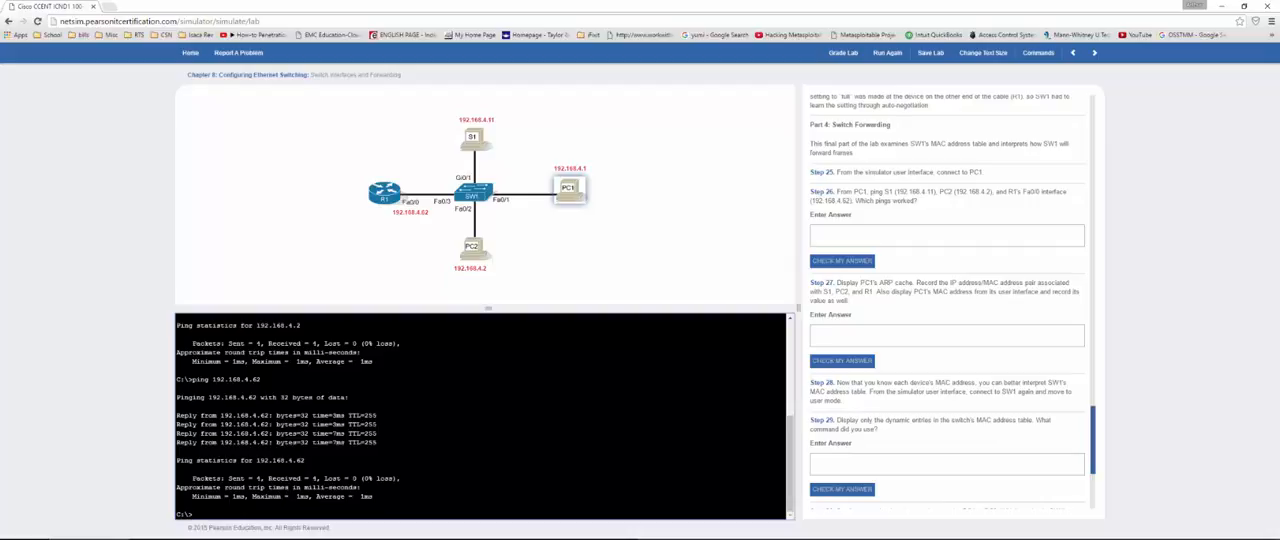
# Step: Repeat the ping from PC1 to S1 at 192.168.4.11 to recheck its reachability
pyautogui.press('Up')
pyautogui.press('BackSpace')
pyautogui.write('11')
pyautogui.press('Return')
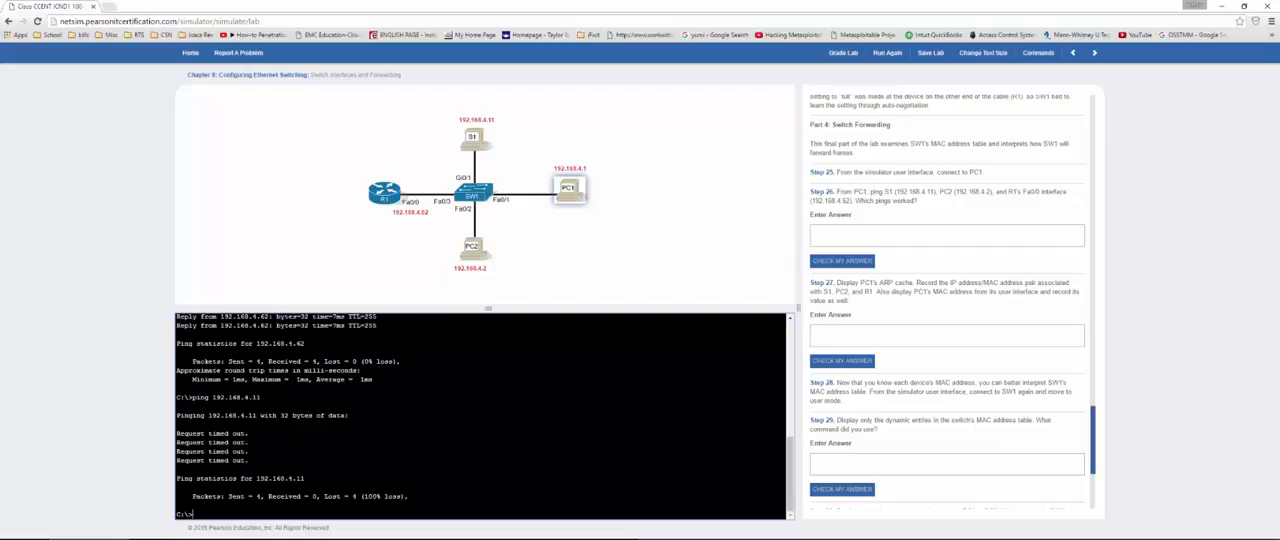
# Step: Answer Step 26 on which pings worked with "PC2 and R1", check it and read the explanation
pyautogui.click(882, 239)
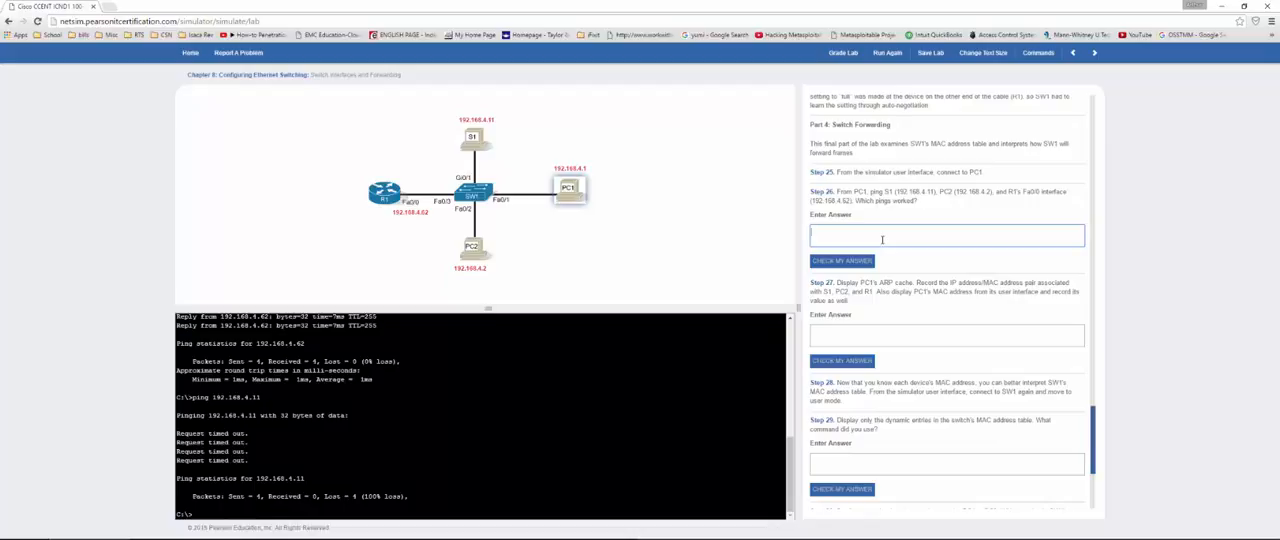
pyautogui.write('PC2 and R1')
pyautogui.click(842, 261)
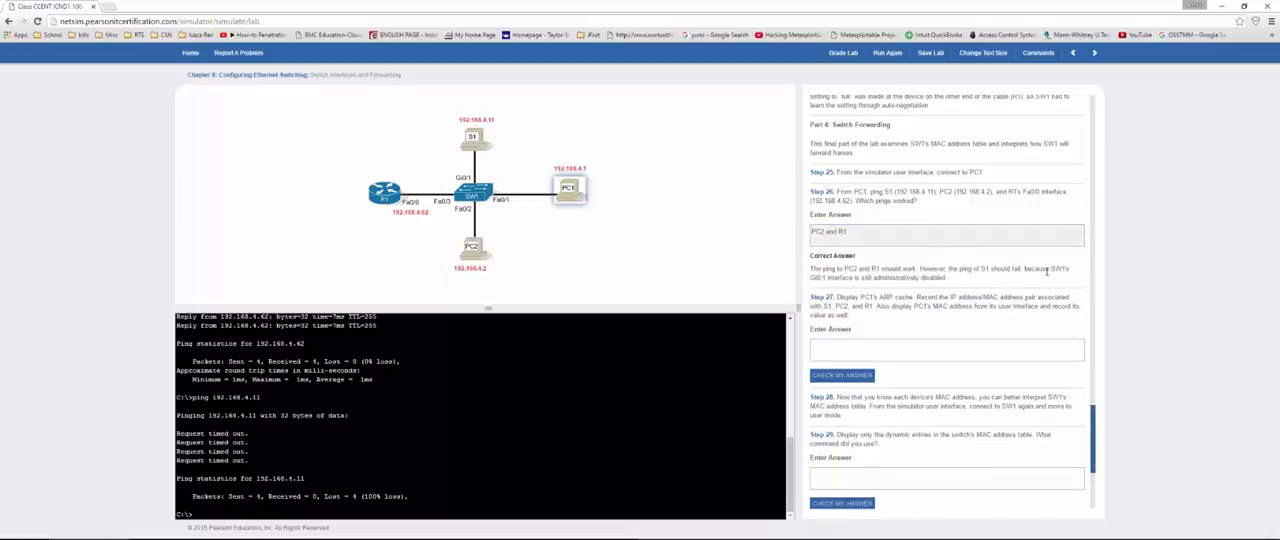
pyautogui.moveTo(1047, 270); pyautogui.dragTo(1069, 270)
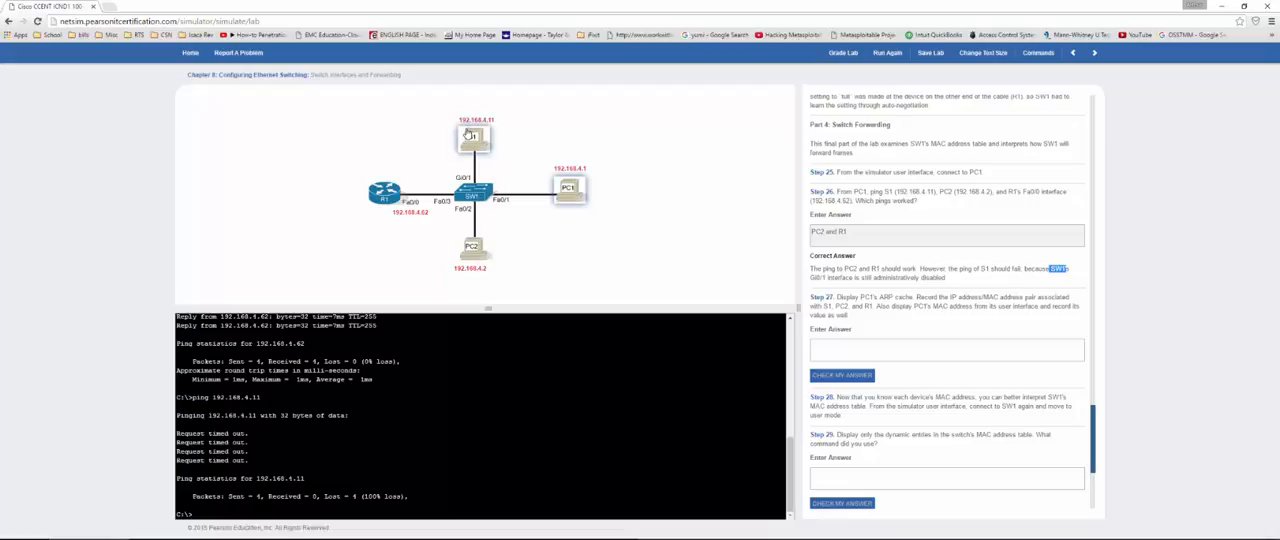
# Step: Display PC1's ARP cache with arp -a, as Step 27 asks
pyautogui.click(885, 349)
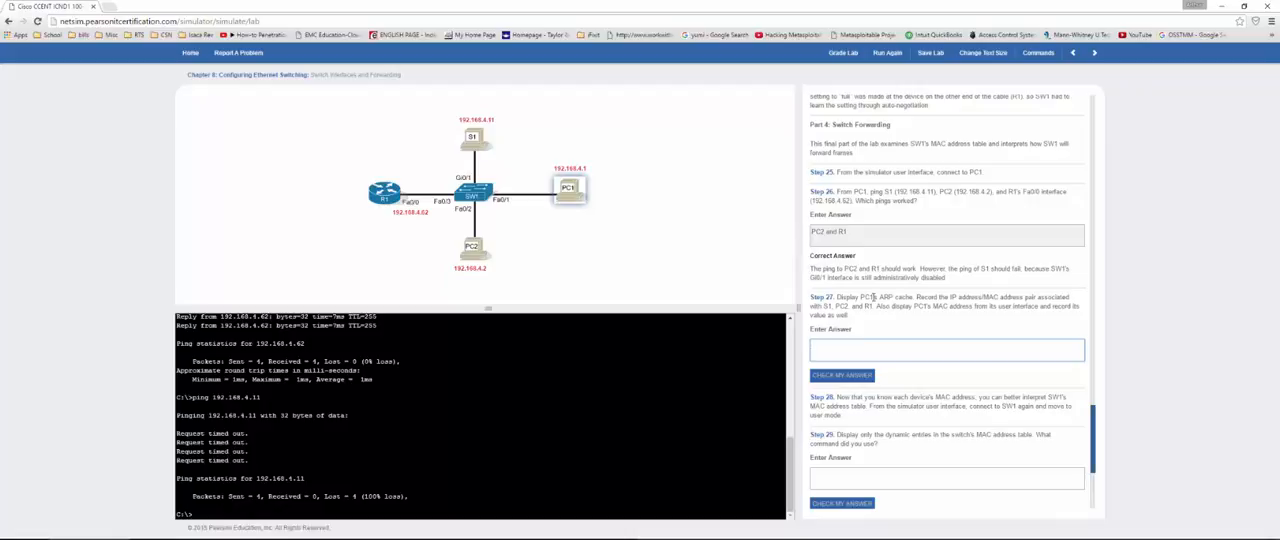
pyautogui.click(194, 514)
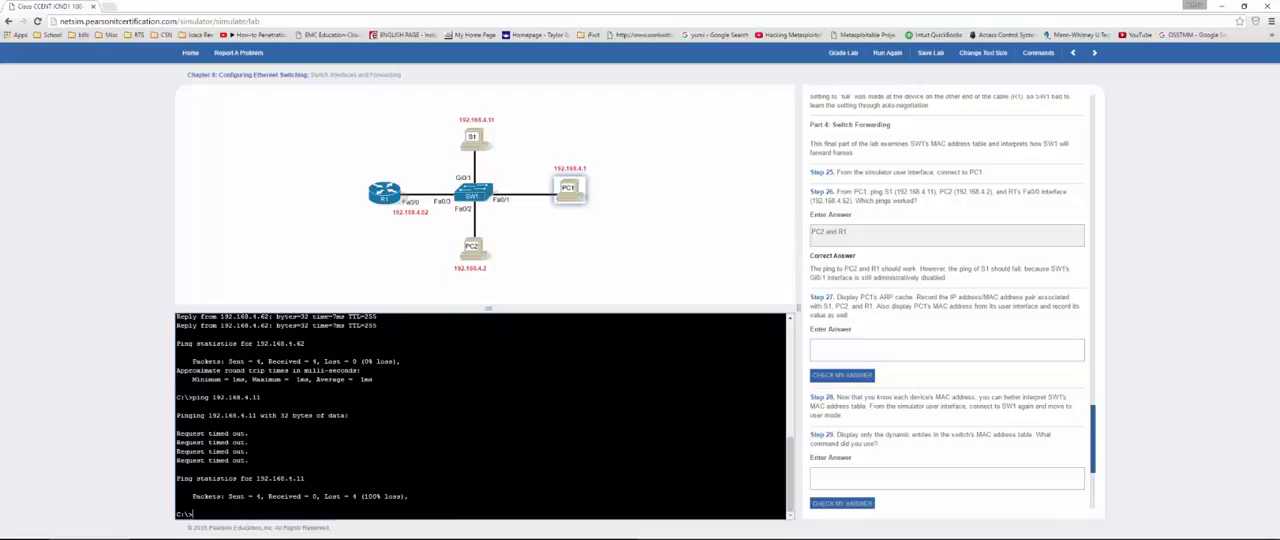
pyautogui.write('arp -a')
pyautogui.press('Return')
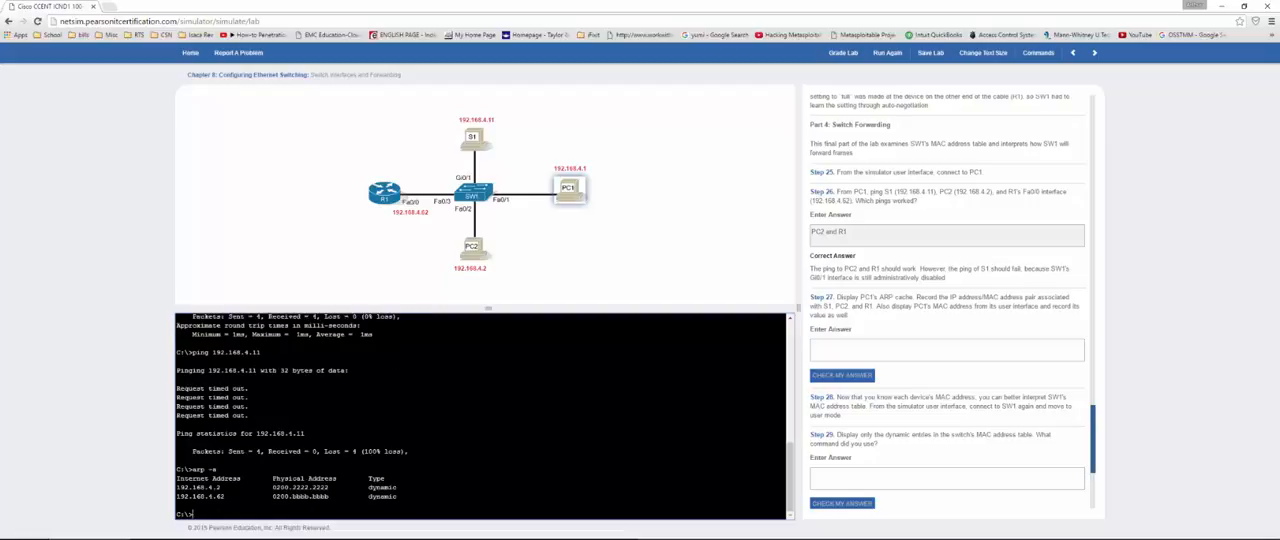
# Step: Copy the arp -a output from PC1's console into the Step 27 answer and check the answer
pyautogui.moveTo(401, 487); pyautogui.dragTo(174, 470)
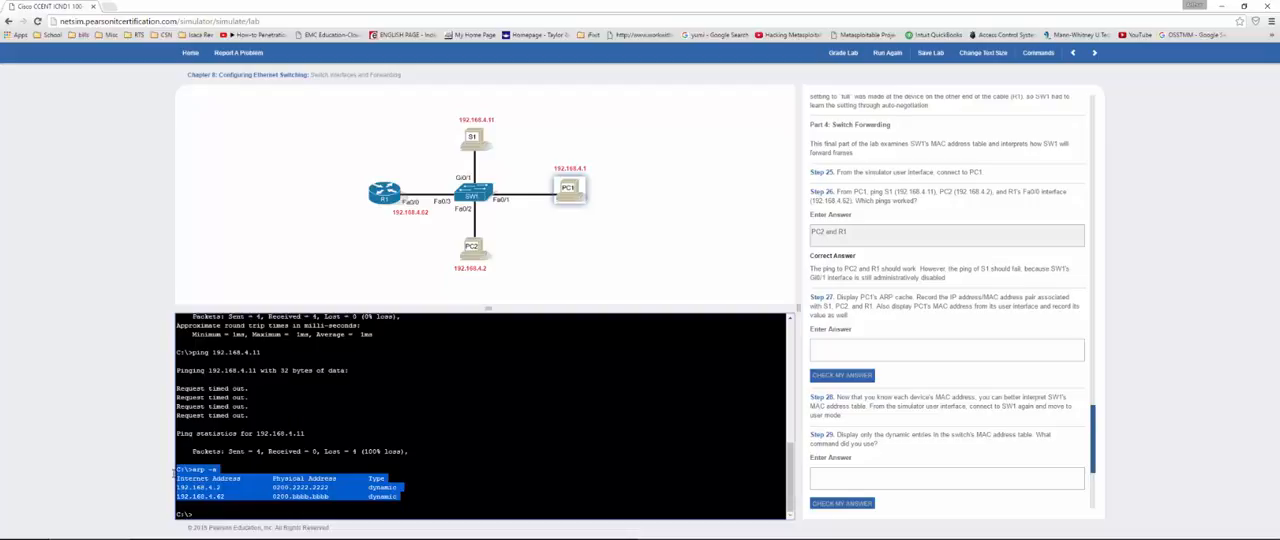
pyautogui.hotkey('ctrl', 'c')
pyautogui.click(815, 349)
pyautogui.hotkey('ctrl', 'v')
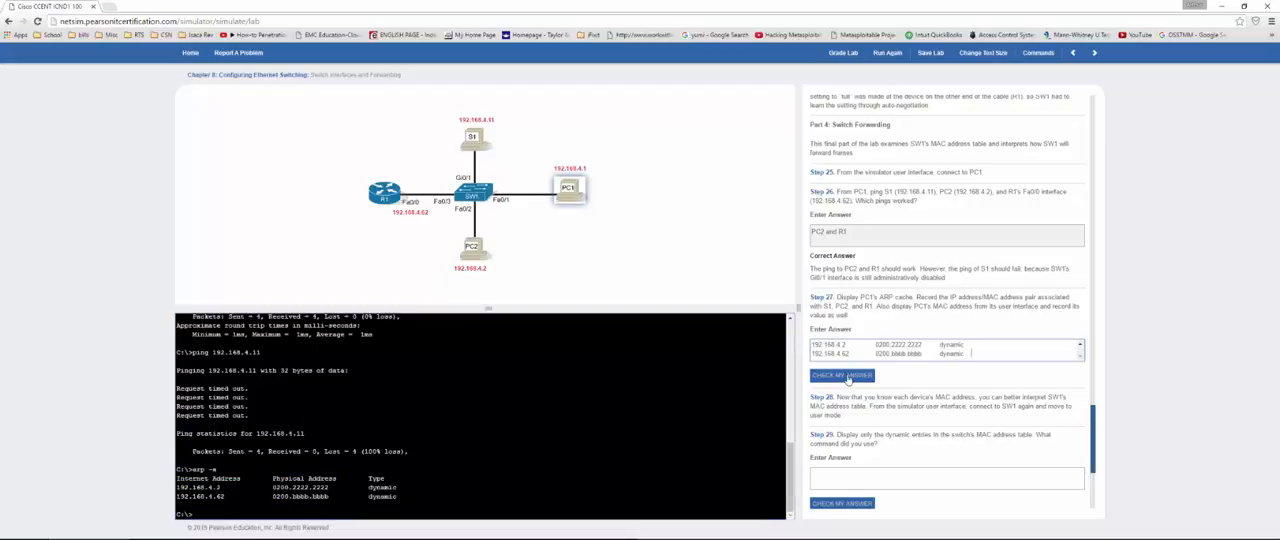
pyautogui.click(845, 376)
pyautogui.scroll(-5, 868, 345)
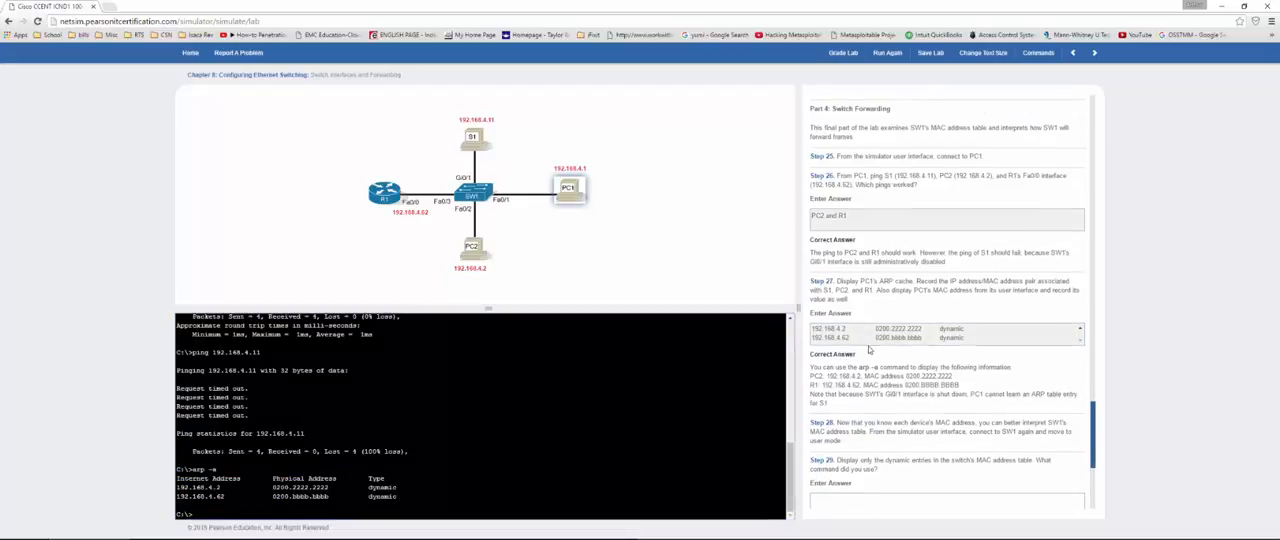
# Step: Connect to SW1, leave the paged interface listing and run show mac address-table dynamic
pyautogui.scroll(-1, 851, 278)
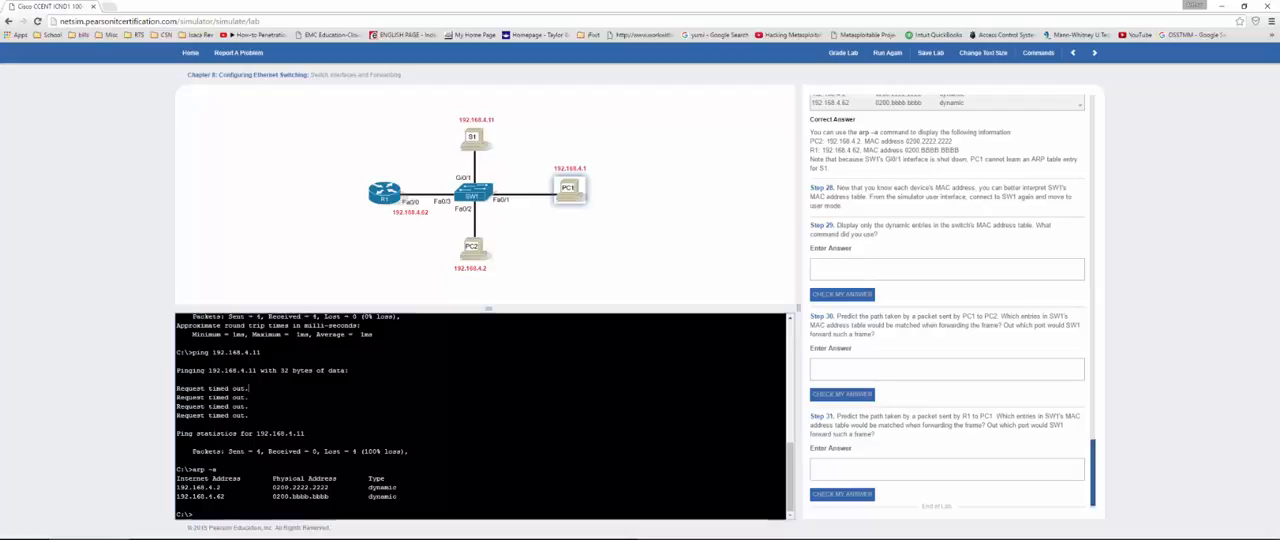
pyautogui.click(470, 196)
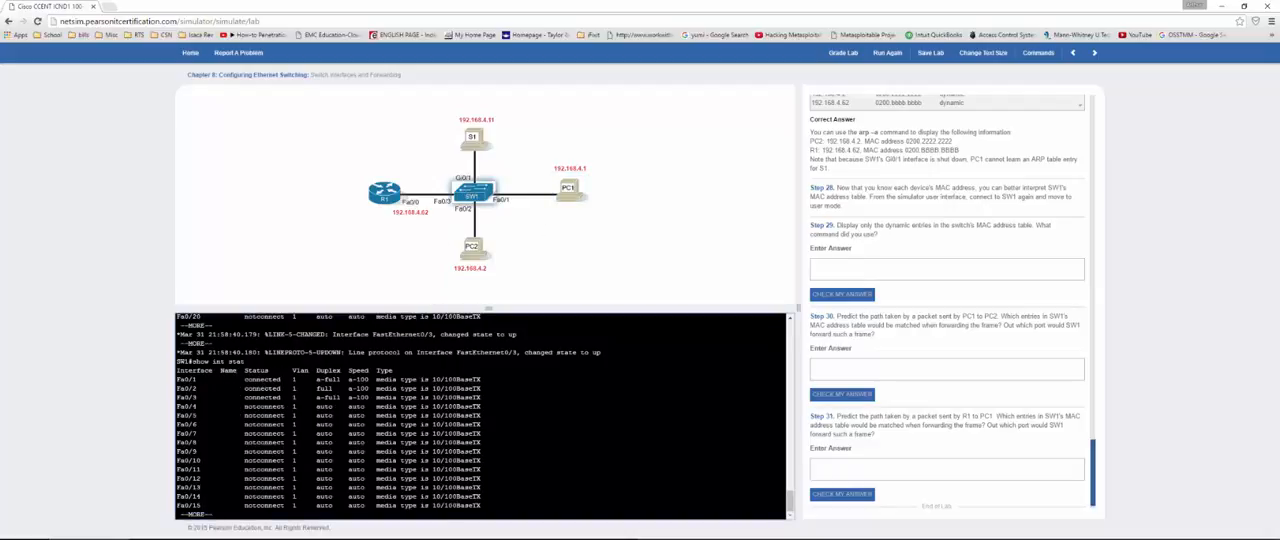
pyautogui.write('q')
pyautogui.write('show ')
pyautogui.write('mac ')
pyautogui.write('address-table ')
pyautogui.write('dynamic')
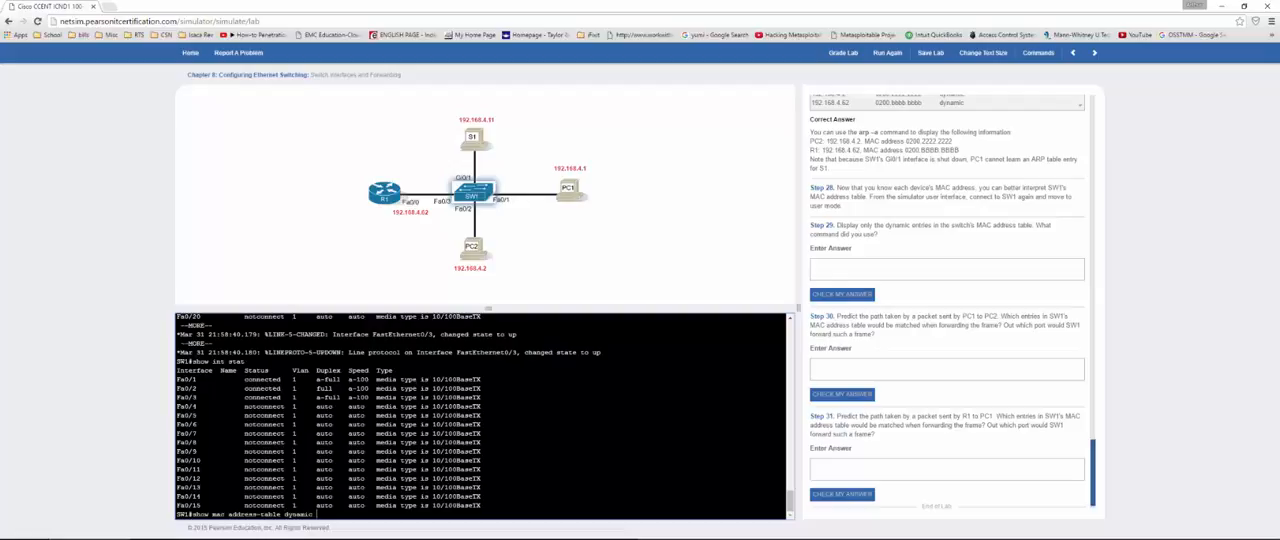
pyautogui.press('Return')
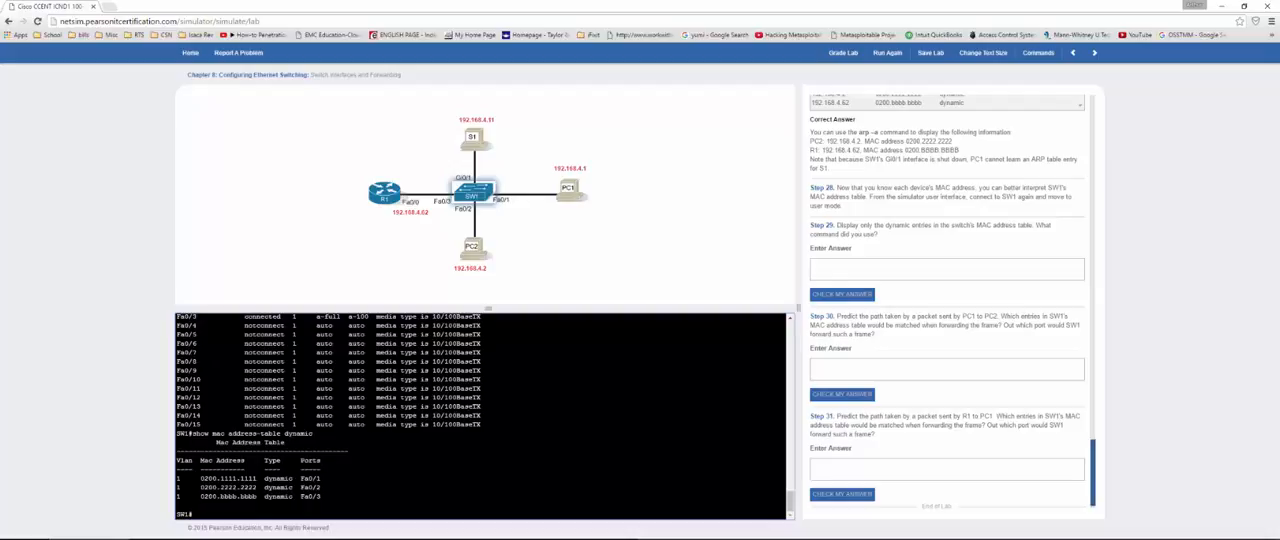
# Step: Copy the show mac address-table dynamic command line into the Step 29 answer and check it
pyautogui.moveTo(317, 433); pyautogui.dragTo(178, 433)
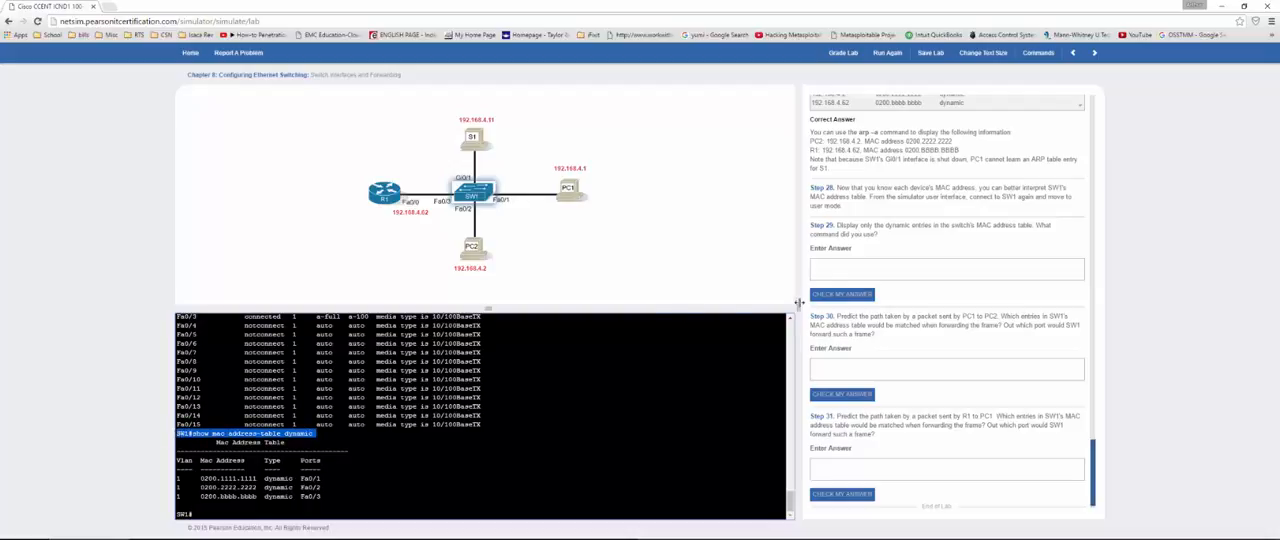
pyautogui.click(918, 270)
pyautogui.hotkey('ctrl', 'v')
pyautogui.click(843, 296)
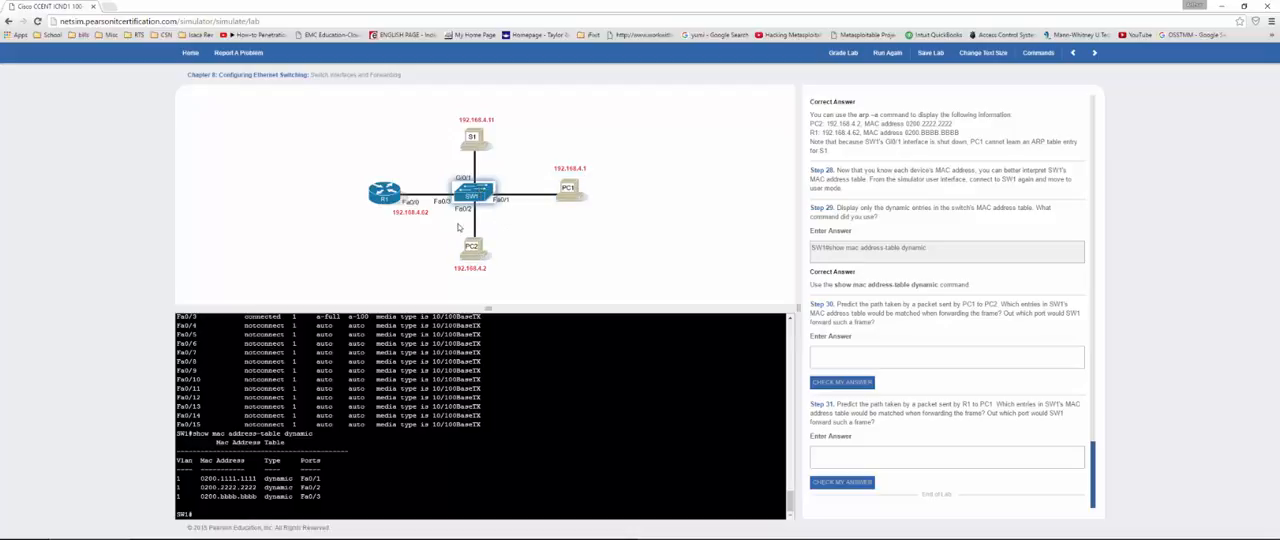
# Step: Answer Step 30 on the packet's path from PC1 with "to sw1 then to PC2" and check the answer
pyautogui.click(822, 358)
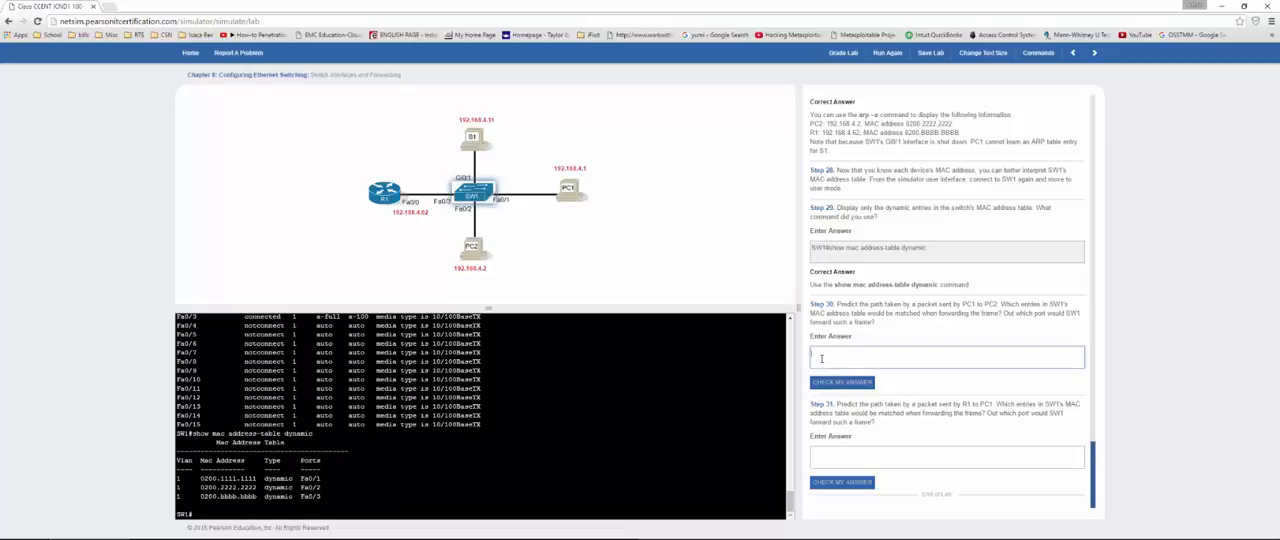
pyautogui.write('to sw1 then to PC2')
pyautogui.doubleClick(826, 381)
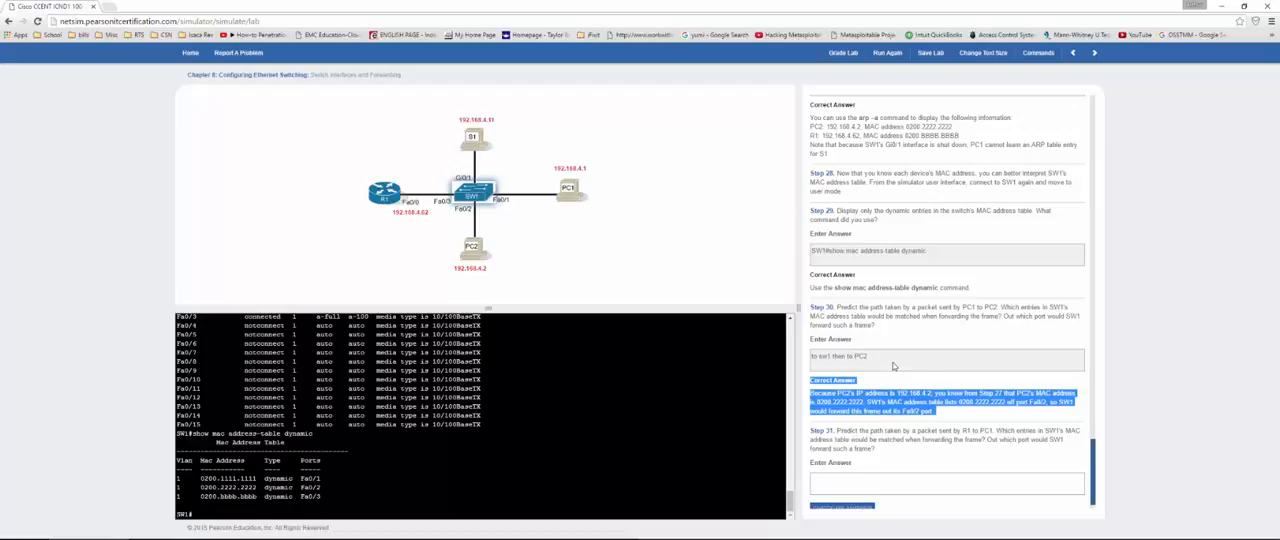
pyautogui.scroll(-1, 895, 361)
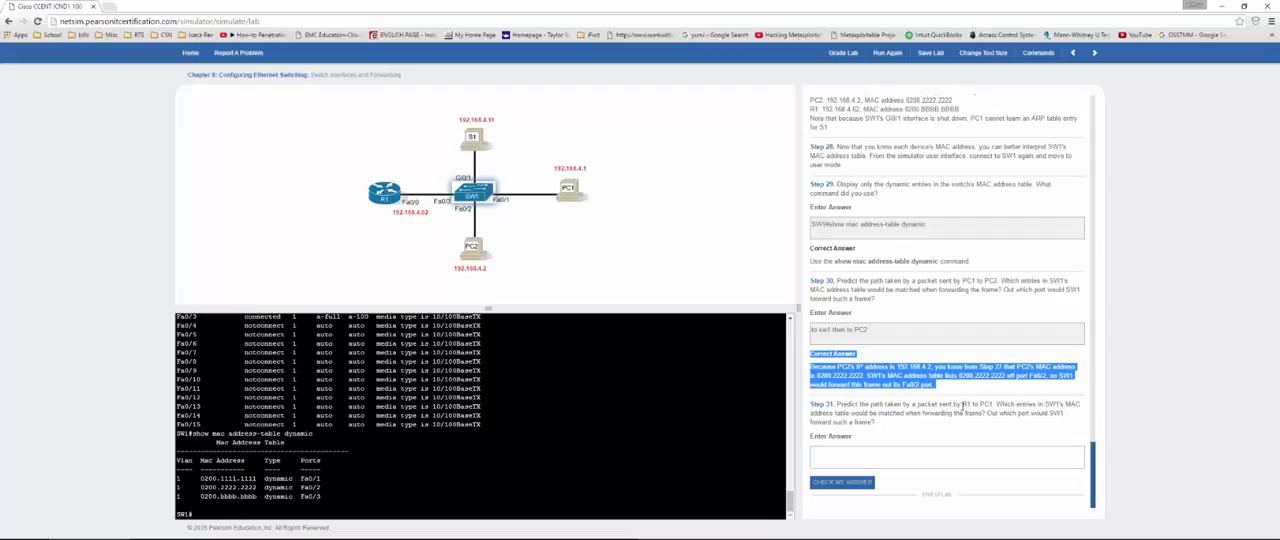
# Step: Answer Step 31 with "R1 to Sw1 then Sw to pc1", check it and compare it with the Step 30 answer
pyautogui.click(876, 460)
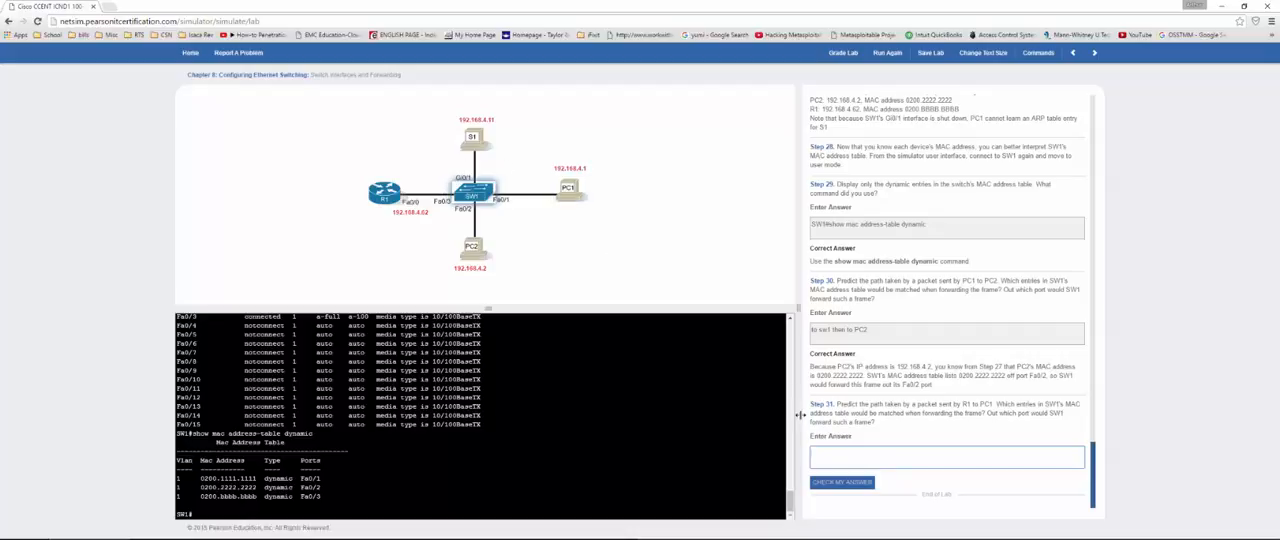
pyautogui.write('R1 to Sw1 then Sw to pc1')
pyautogui.click(852, 482)
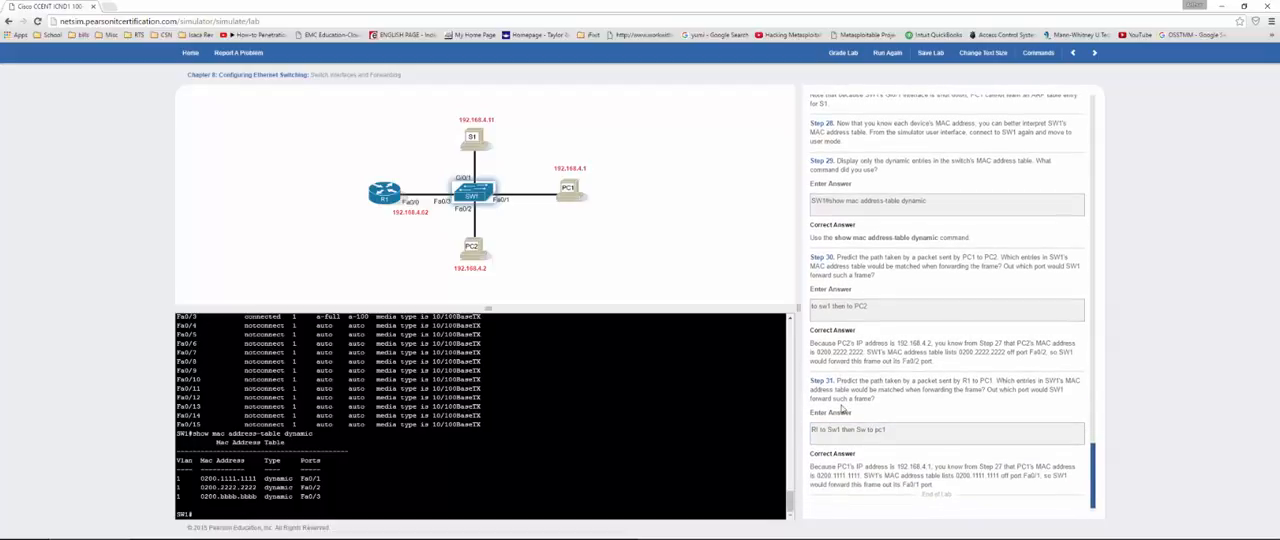
pyautogui.doubleClick(824, 306)
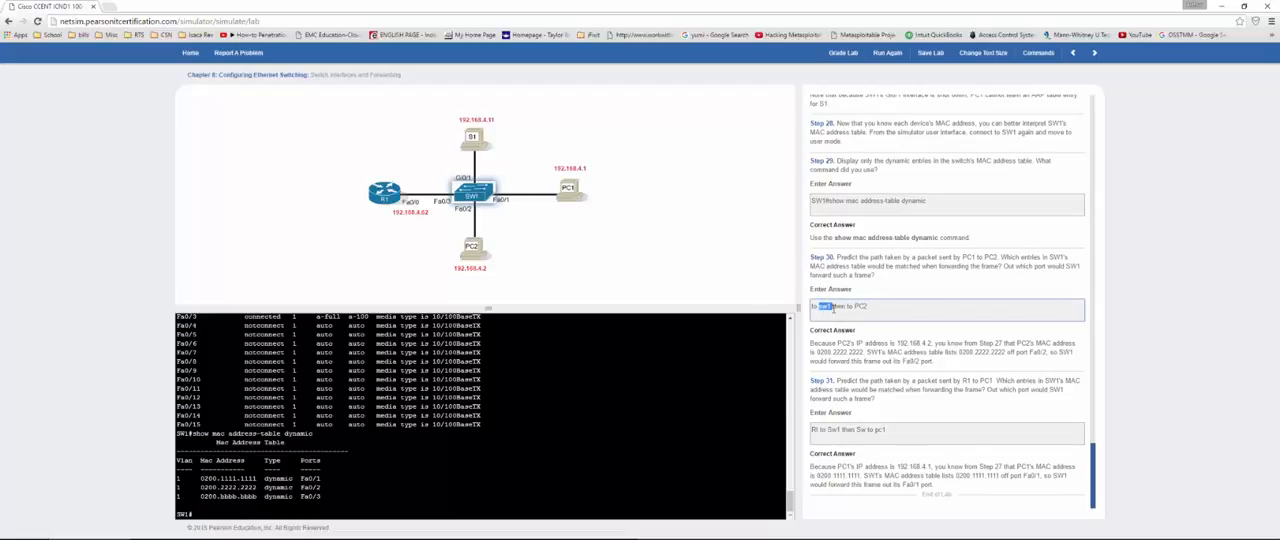
pyautogui.doubleClick(860, 306)
# Step: Grade the lab, review the executed, missing and extra commands, and close the results
pyautogui.click(840, 55)
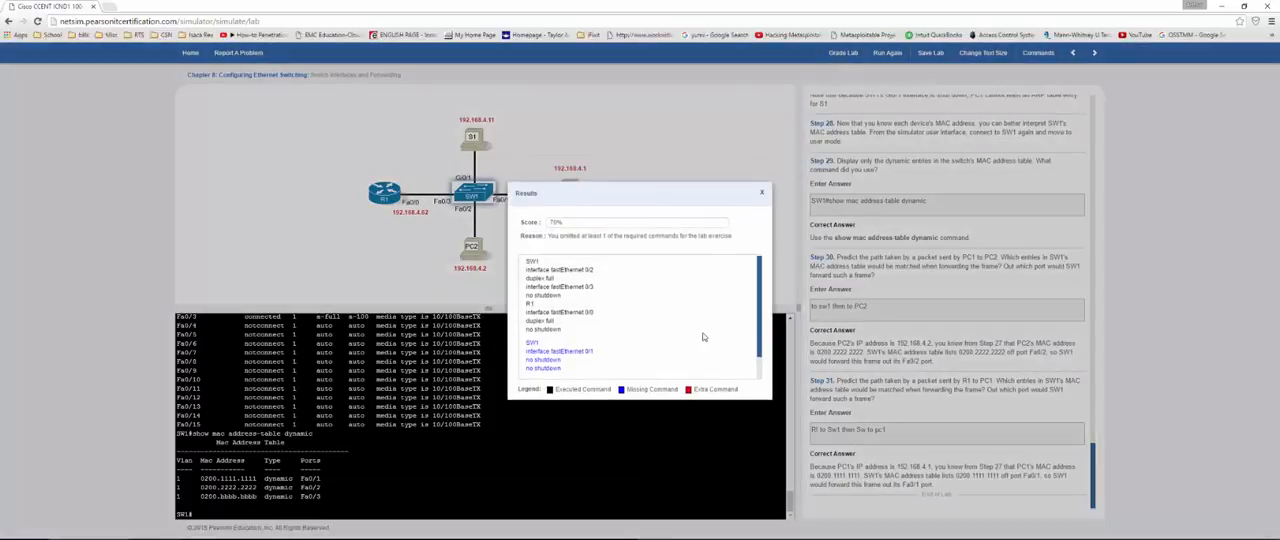
pyautogui.scroll(-2, 659, 291)
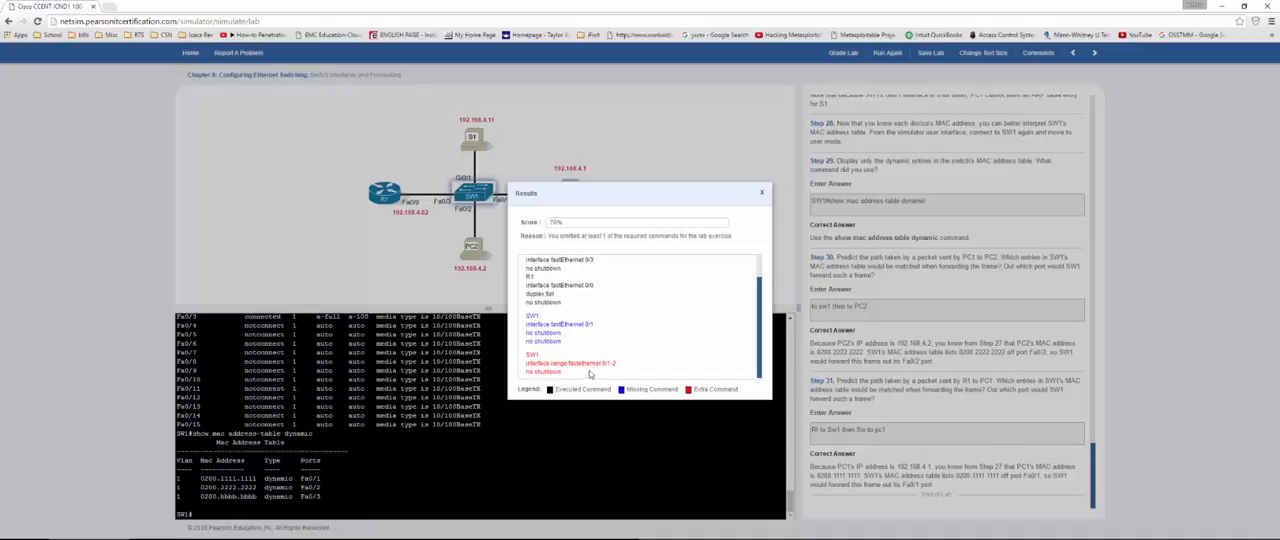
pyautogui.click(763, 193)
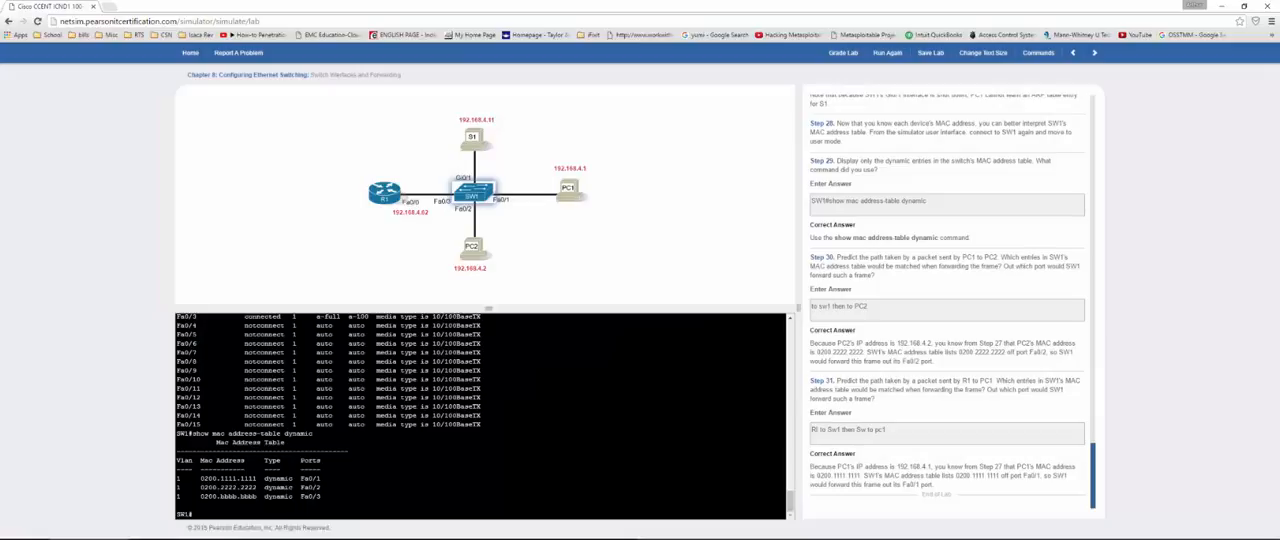
# Step: Apply no shu to interface fa0/1 on SW1 in configuration mode, and grade the lab again
pyautogui.write('conf ')
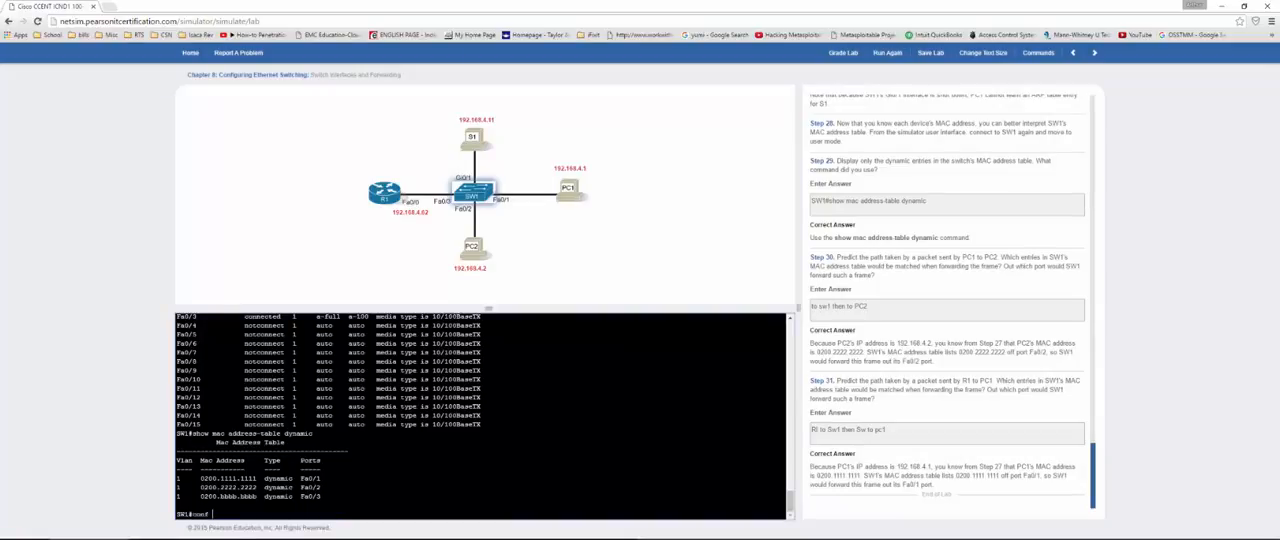
pyautogui.write('t')
pyautogui.press('Return')
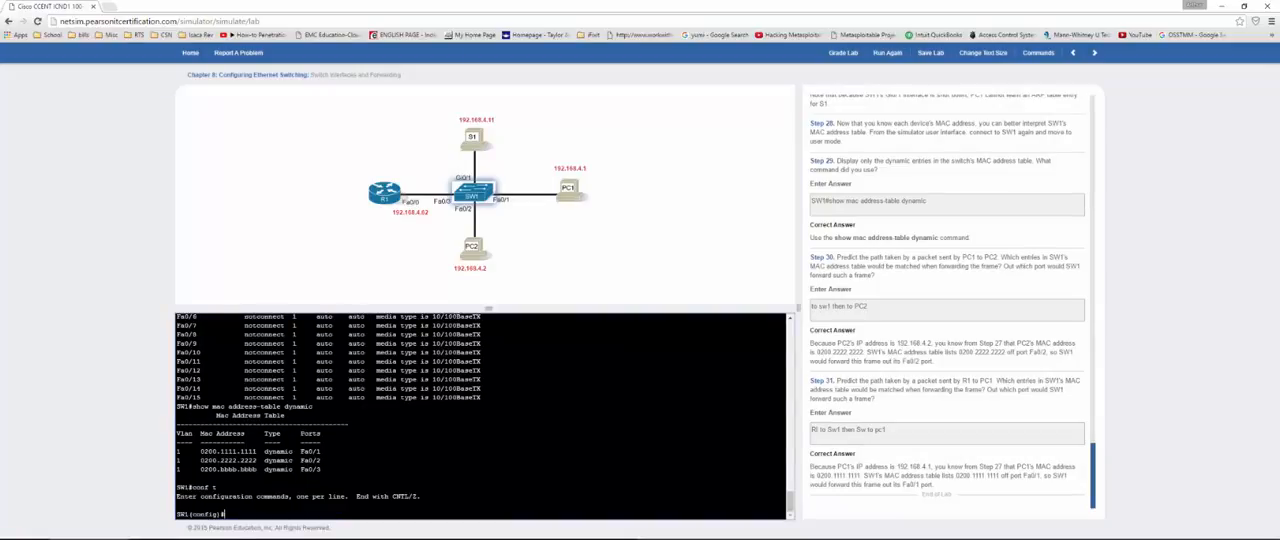
pyautogui.write('int fa0/1')
pyautogui.press('Return')
pyautogui.write('no ')
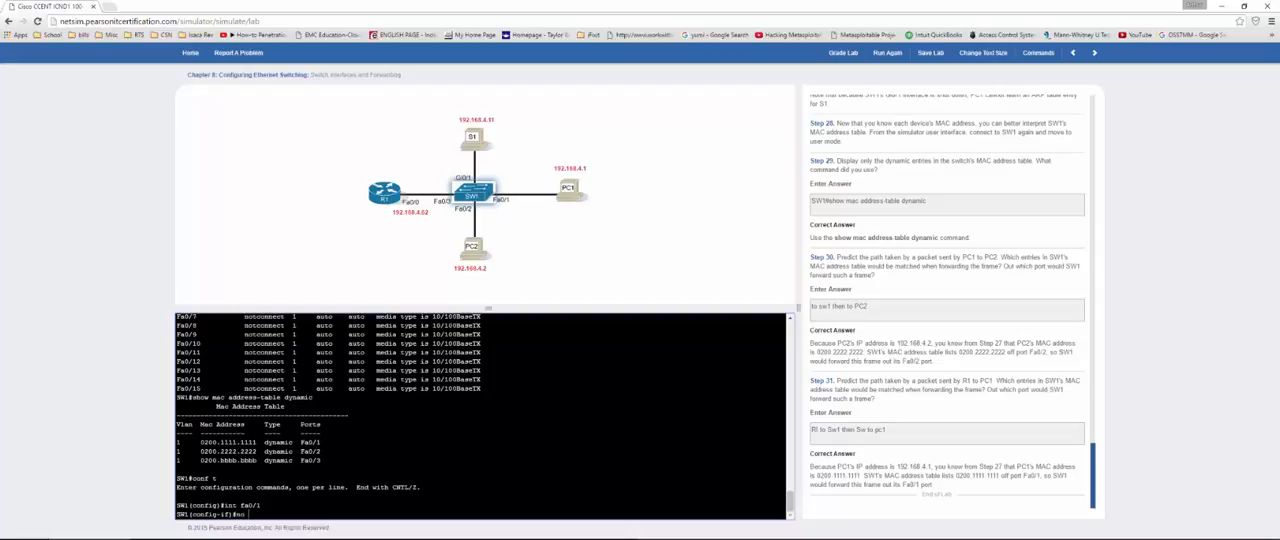
pyautogui.write('shu')
pyautogui.press('Return')
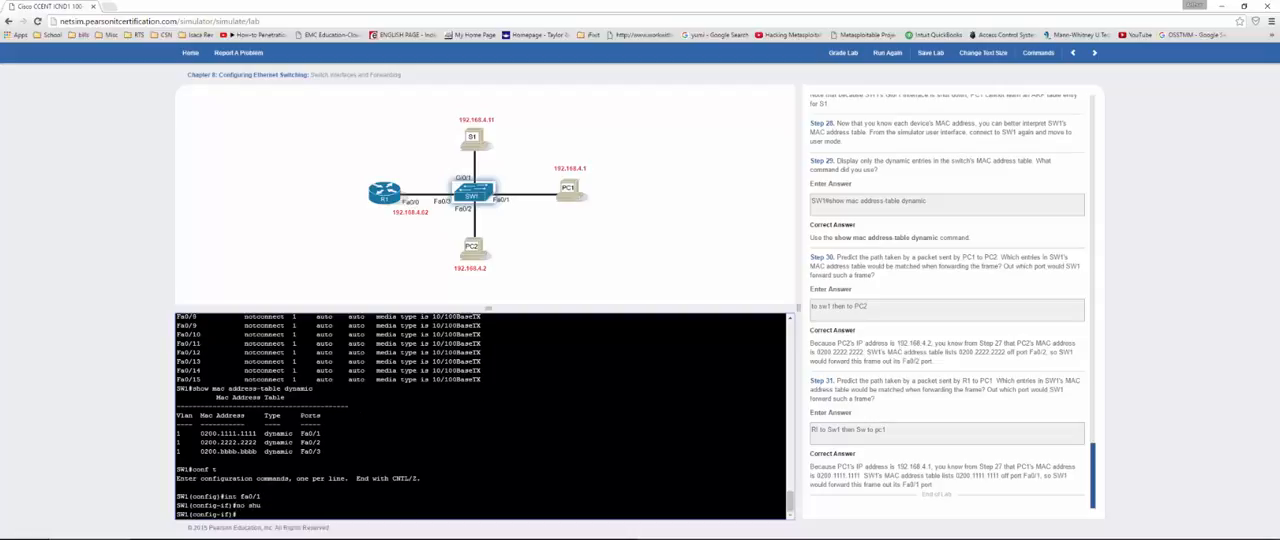
pyautogui.click(836, 54)
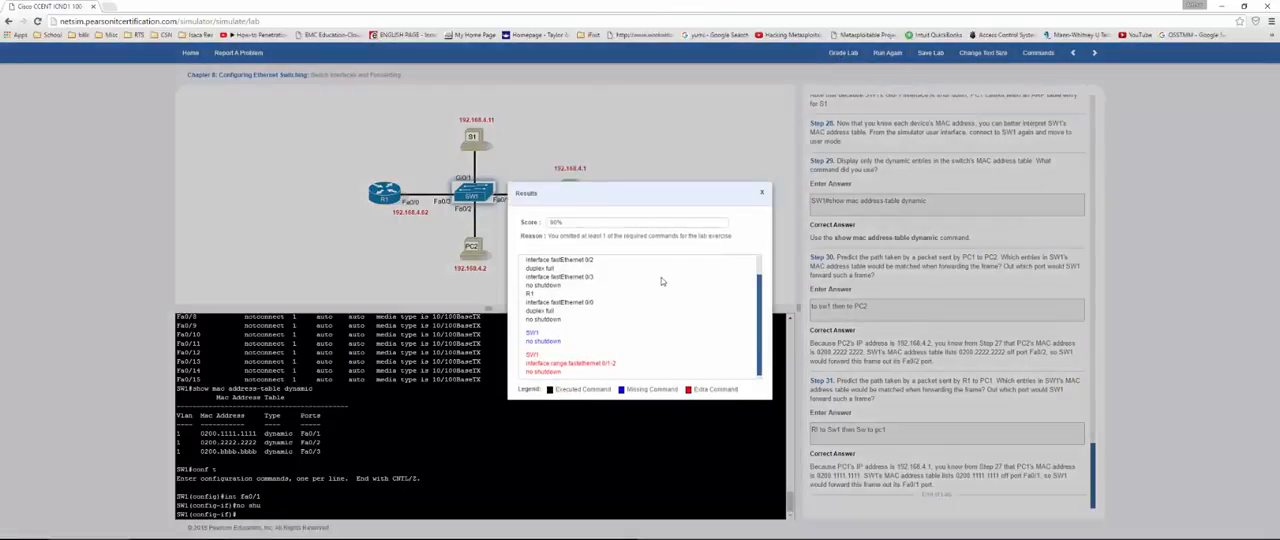
pyautogui.click(761, 195)
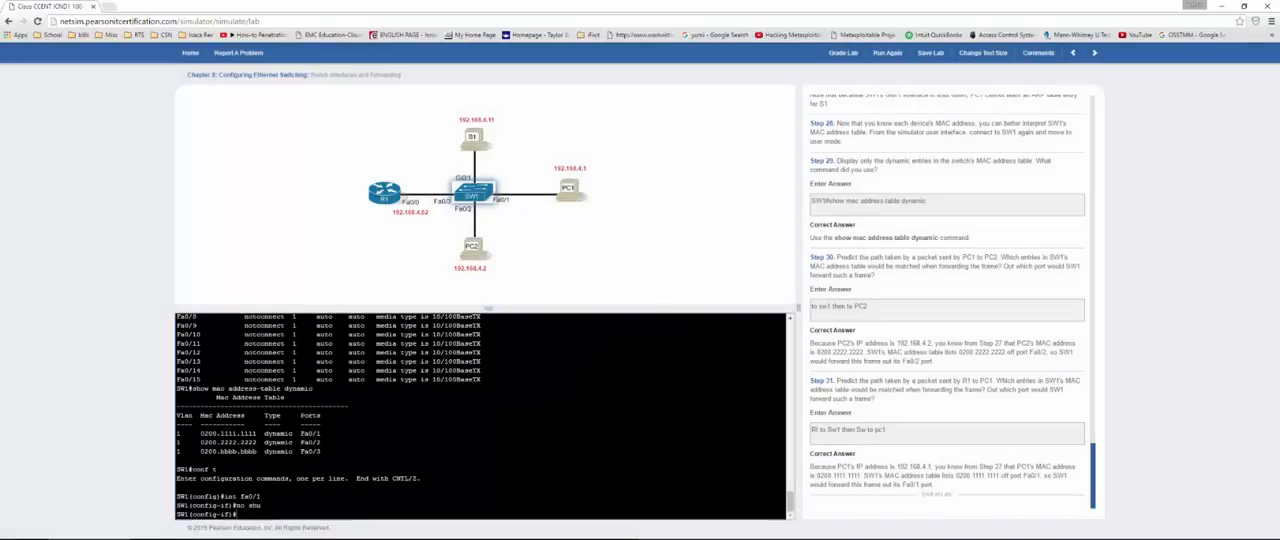
# Step: Apply no shut to SW1's interface fa0/1, grade the lab again, and close the results
pyautogui.write('no ')
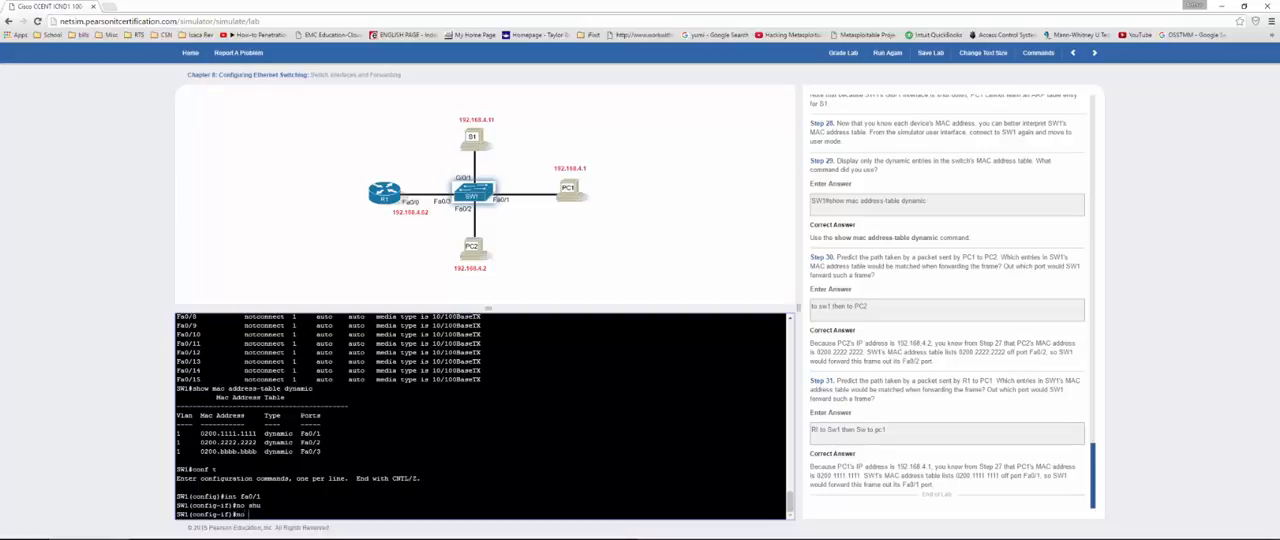
pyautogui.write('shut')
pyautogui.press('Return')
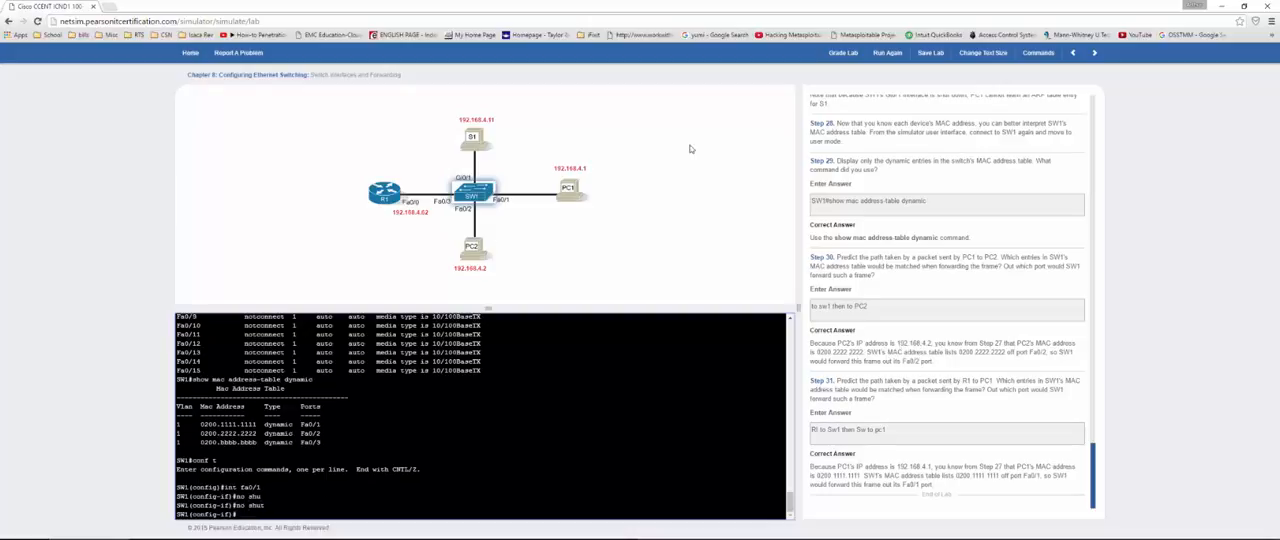
pyautogui.click(843, 53)
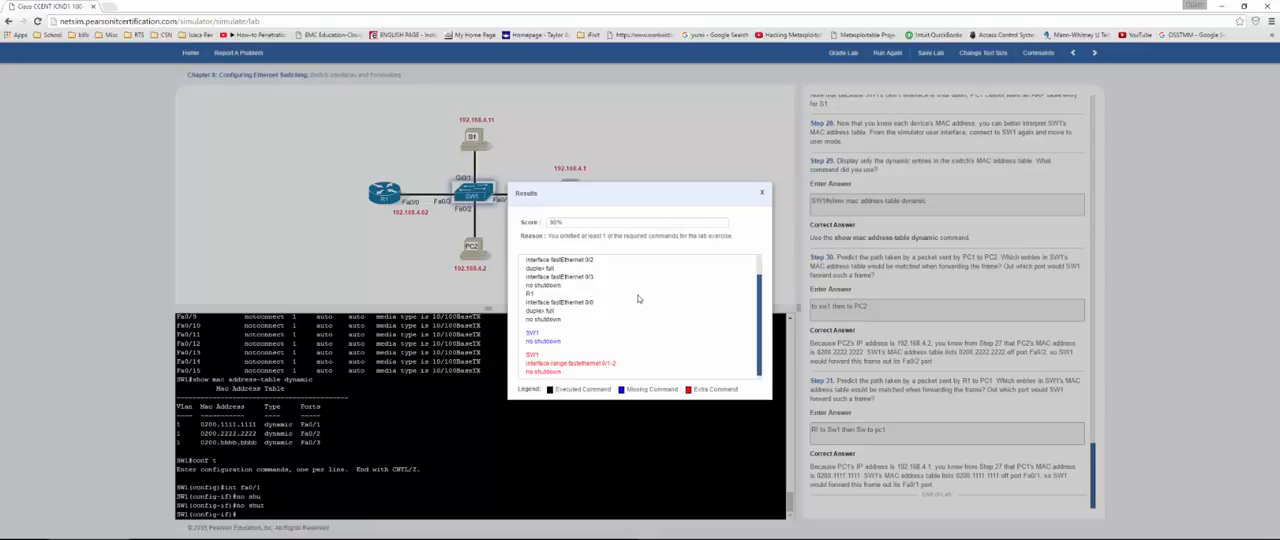
pyautogui.click(761, 192)
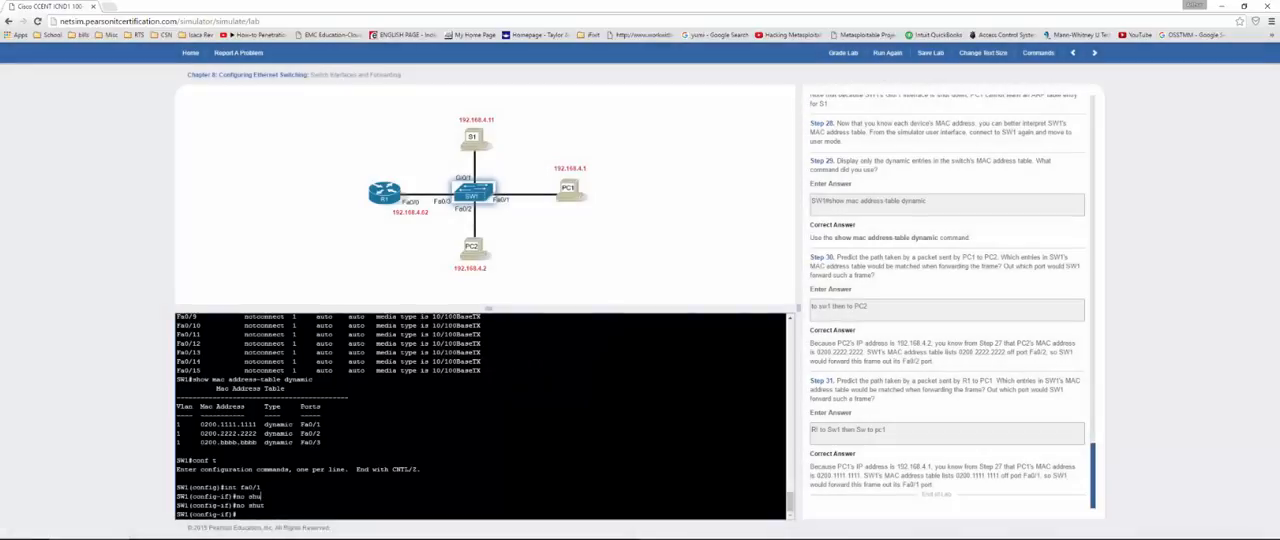
# Step: Select interface fa0/2 on SW1 and enable it with no shut
pyautogui.write('int fa0/2')
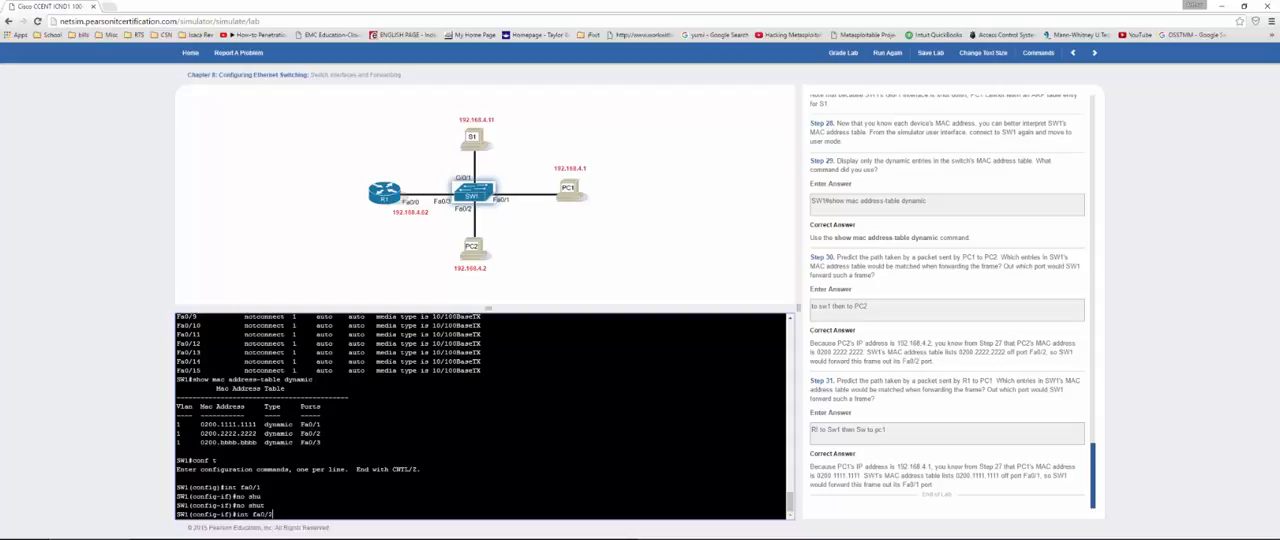
pyautogui.press('Return')
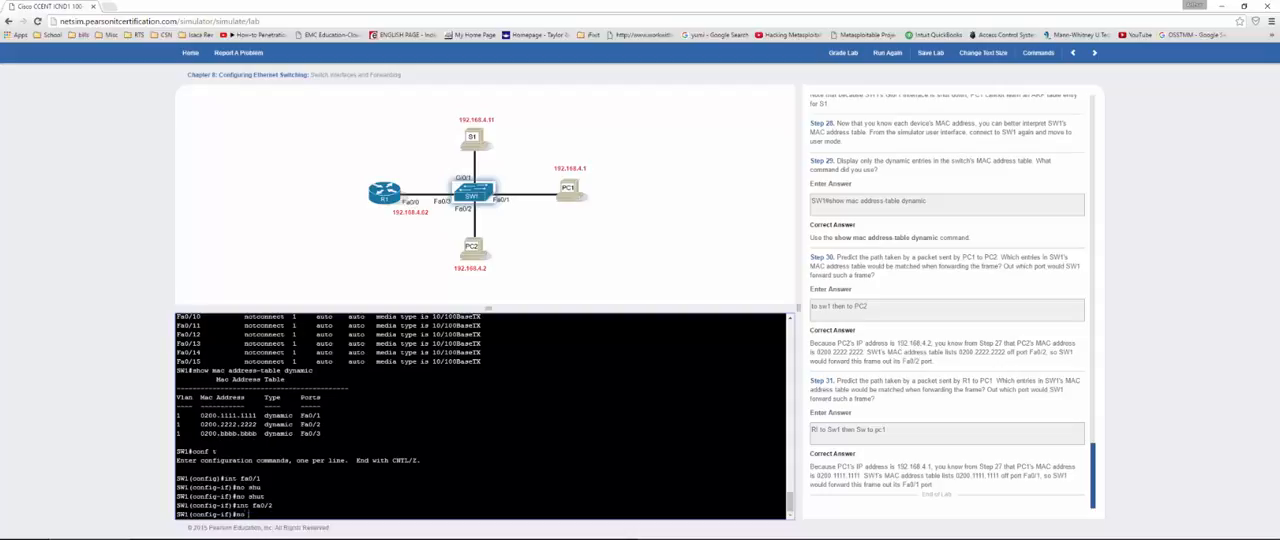
pyautogui.write('no shut')
pyautogui.press('Return')
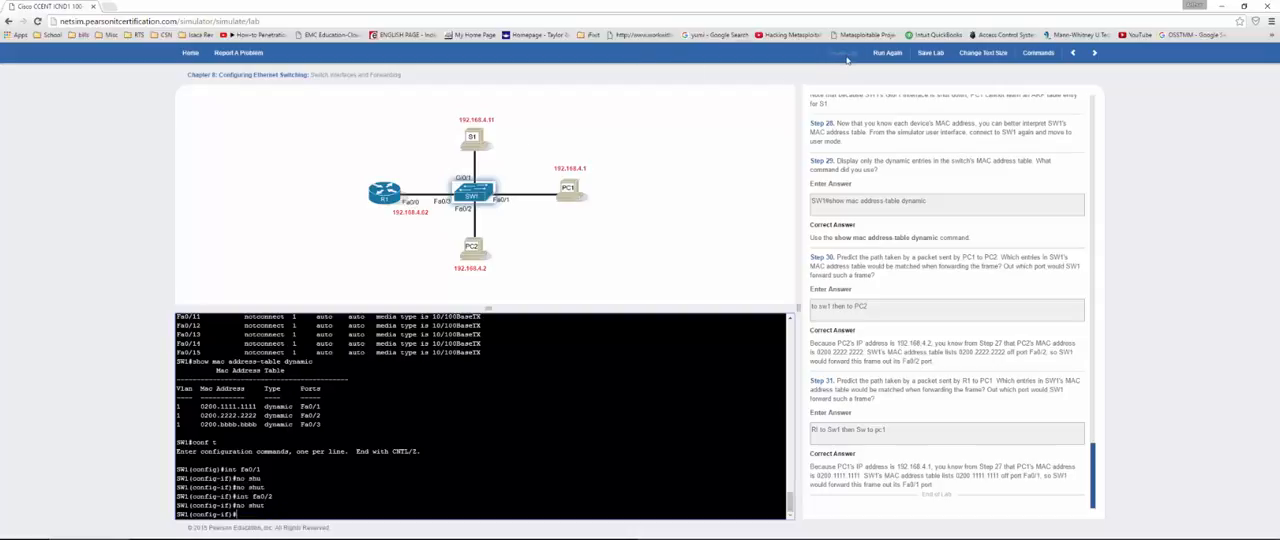
# Step: Grade the lab, review the score and the executed and extra commands, and close the results
pyautogui.click(846, 57)
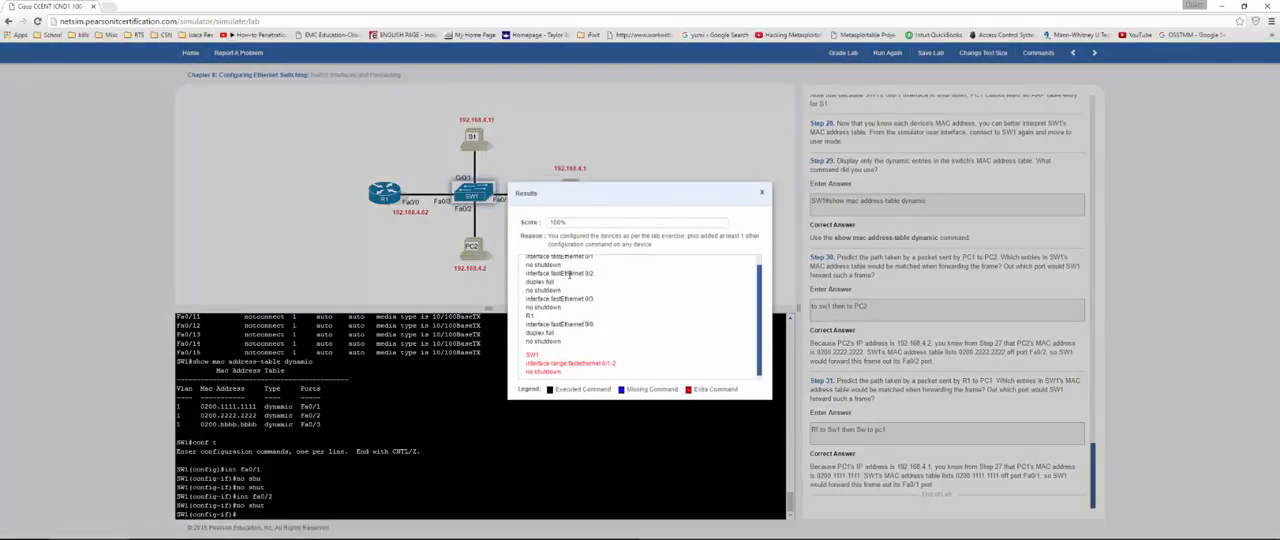
pyautogui.moveTo(571, 223); pyautogui.dragTo(545, 223)
pyautogui.click(646, 342)
pyautogui.click(761, 192)
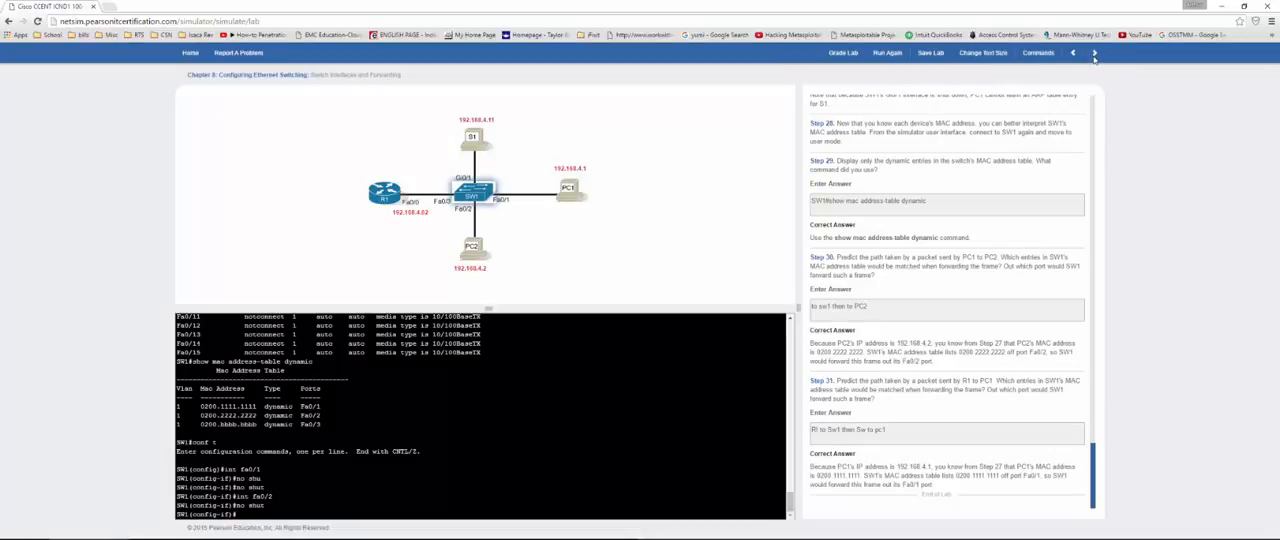
# Step: Move on to the next lab, Port Security, and read its overview down to the Part 1 steps
pyautogui.click(1094, 54)
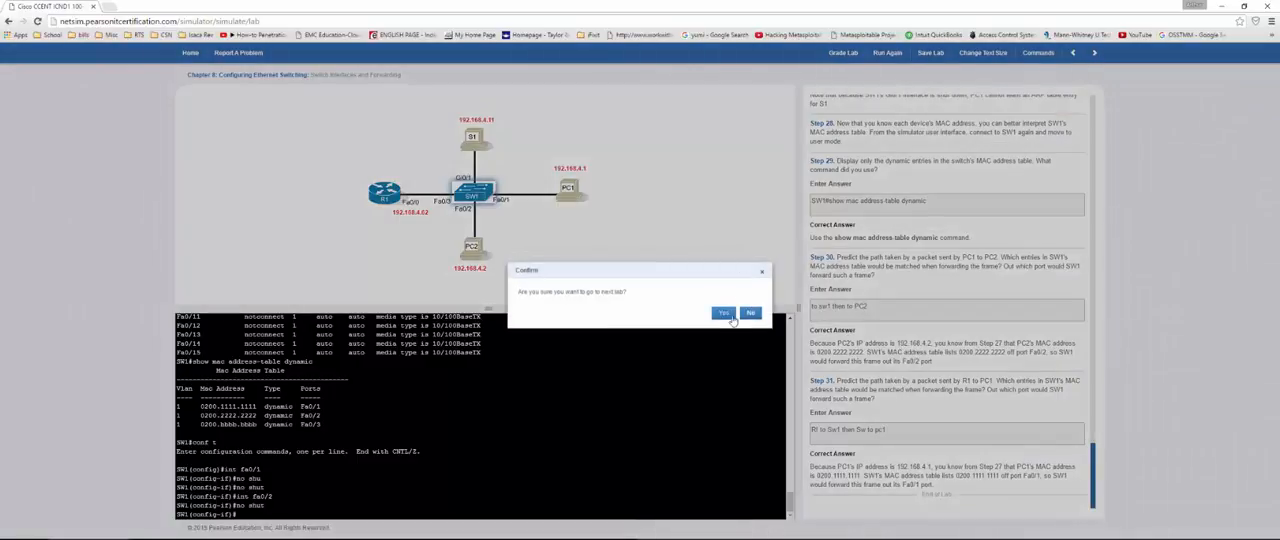
pyautogui.click(724, 314)
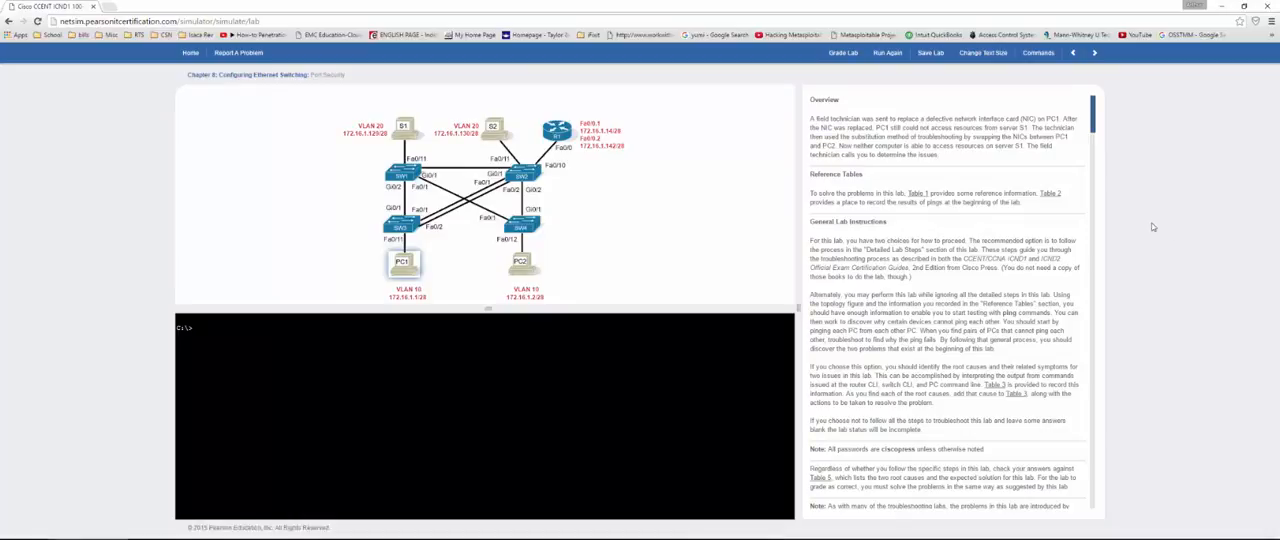
pyautogui.scroll(-3, 1074, 258)
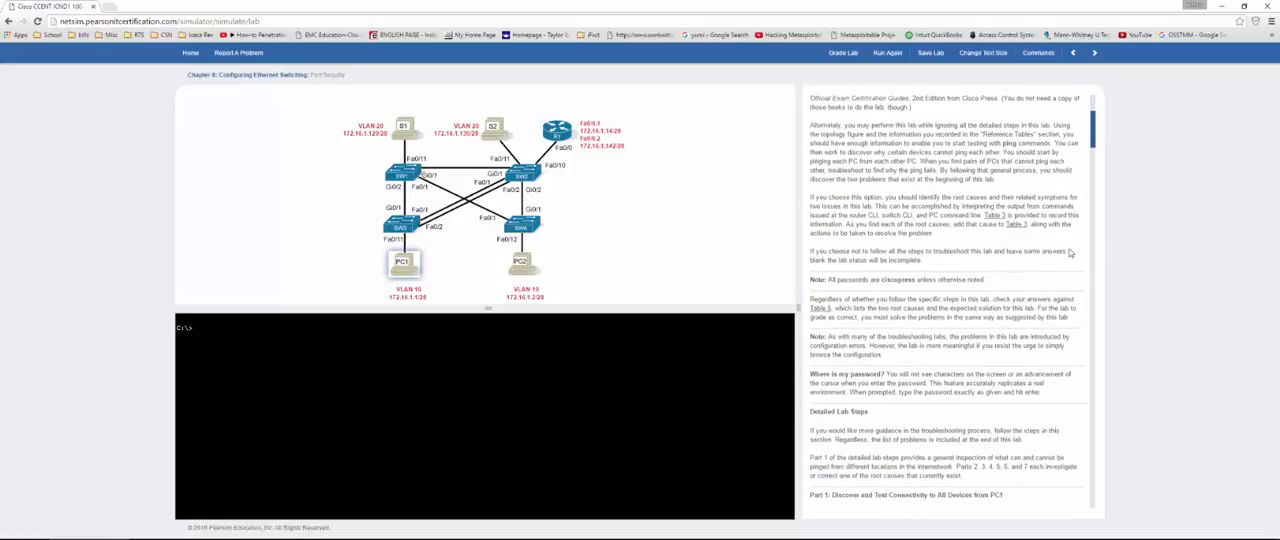
pyautogui.scroll(-6, 1069, 252)
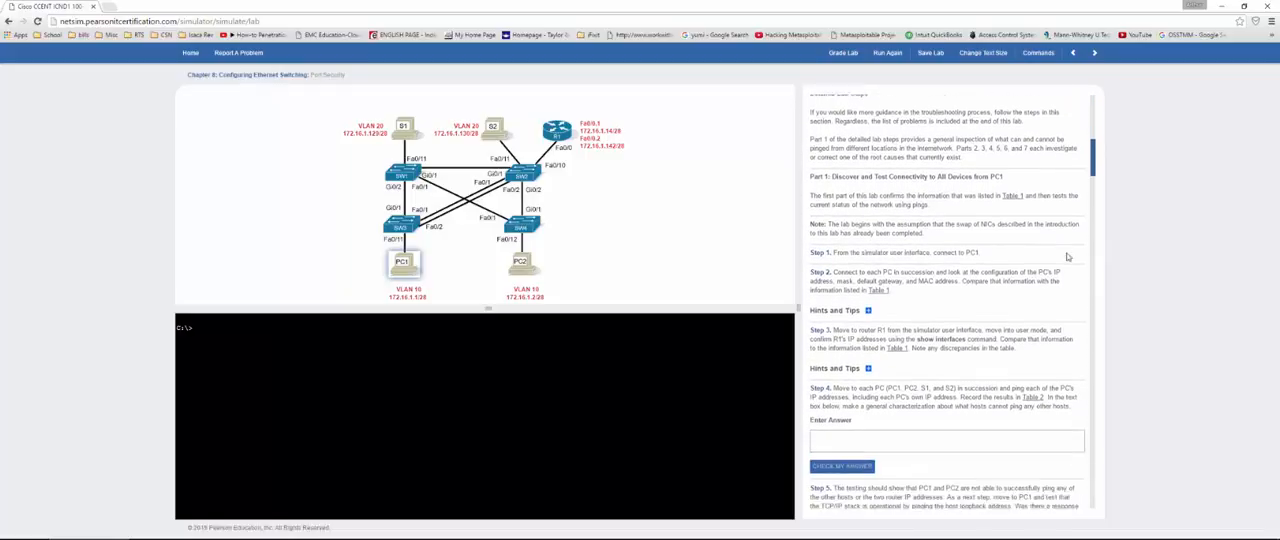
pyautogui.scroll(-1, 1067, 257)
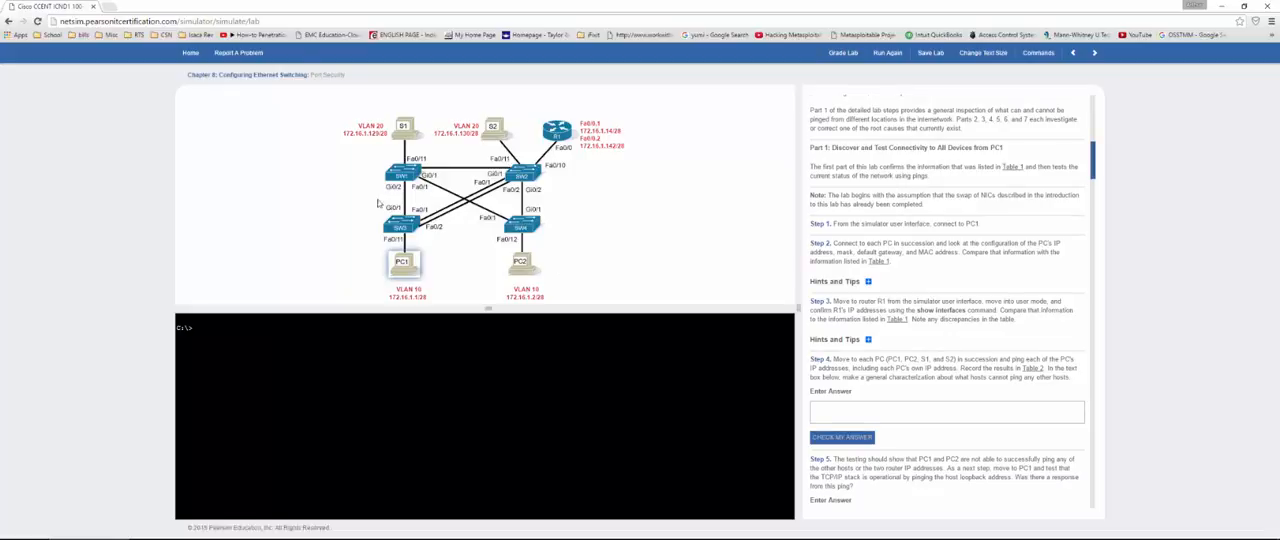
# Step: Connect to PC1 and display its IP, mask, gateway and MAC settings with ipconfig /all
pyautogui.click(397, 275)
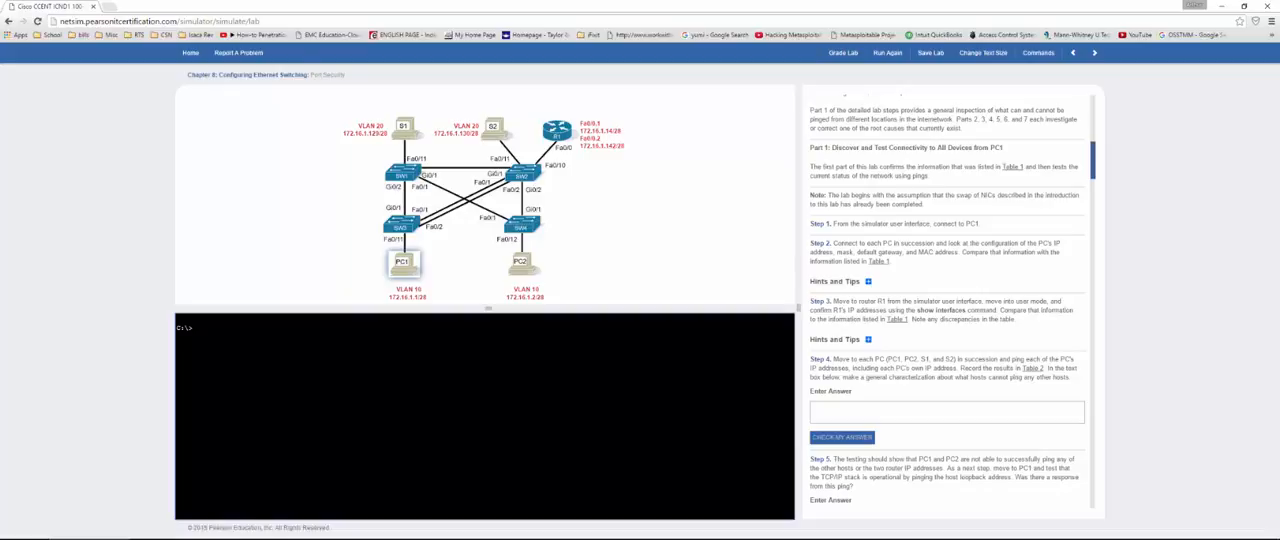
pyautogui.write('ipconfig /all')
pyautogui.press('Return')
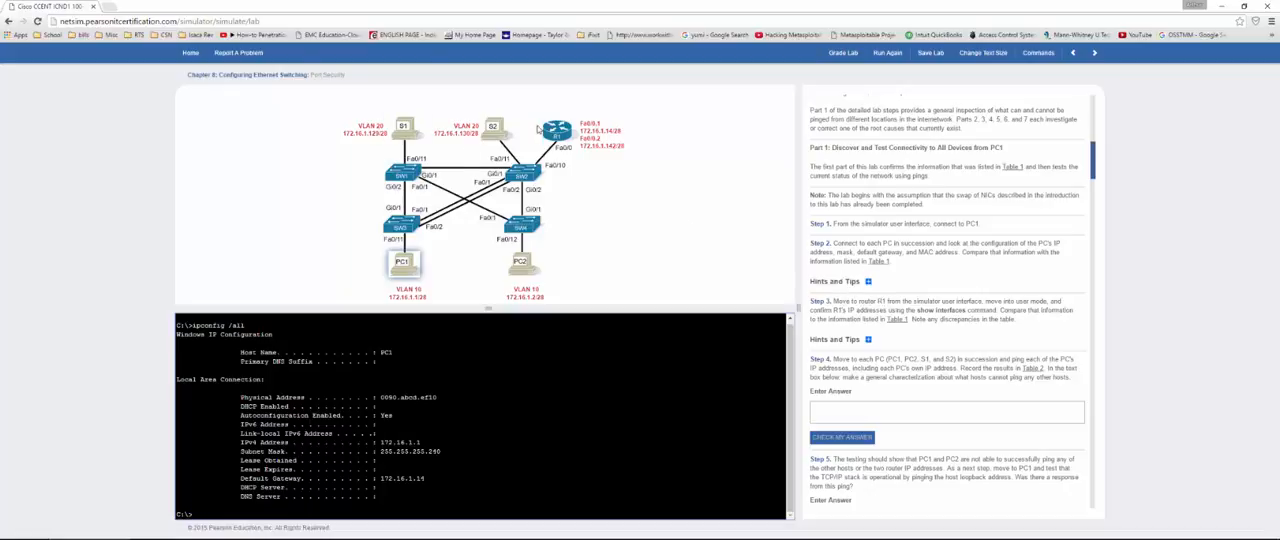
# Step: Connect to router R1 and enter the access password to reach its privileged prompt
pyautogui.click(554, 133)
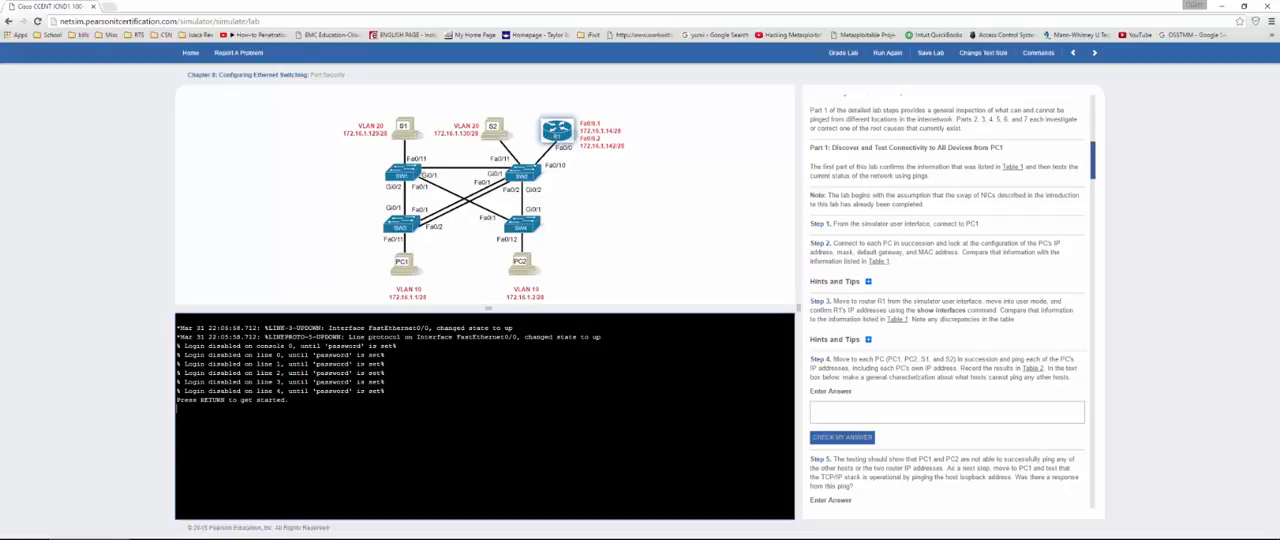
pyautogui.press('Return')
pyautogui.press('Return')
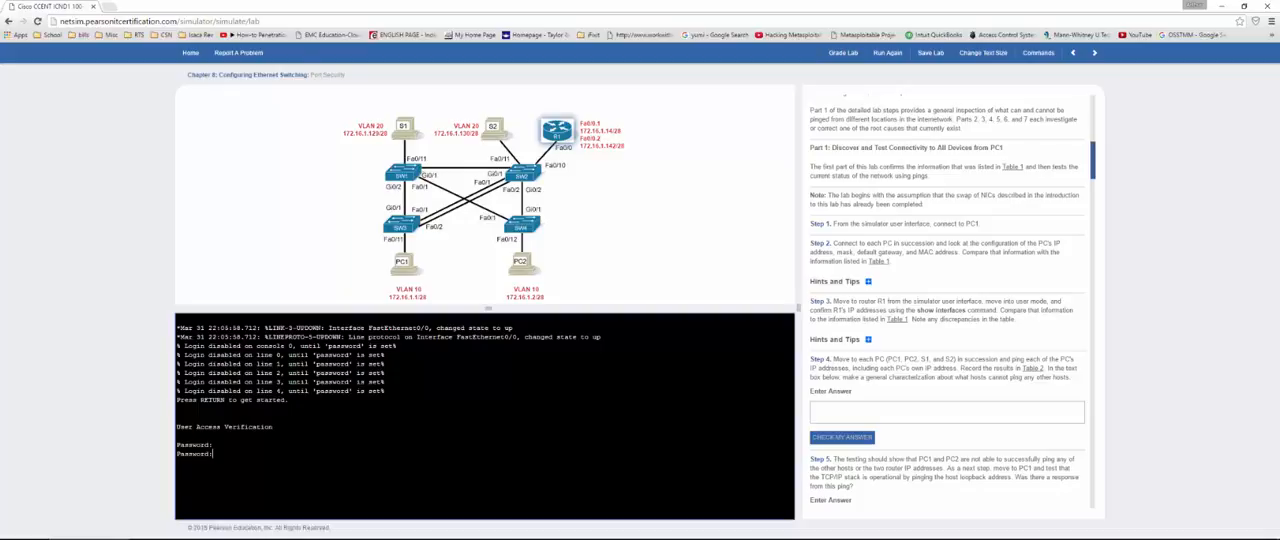
pyautogui.press('Return')
# Step: Run show int on R1 and page through the interface details
pyautogui.press('Return')
pyautogui.press('Return')
pyautogui.write('show int fa0/0')
pyautogui.press('BackSpace')
pyautogui.press('BackSpace')
pyautogui.press('BackSpace')
pyautogui.press('BackSpace')
pyautogui.press('BackSpace')
pyautogui.press('Return')
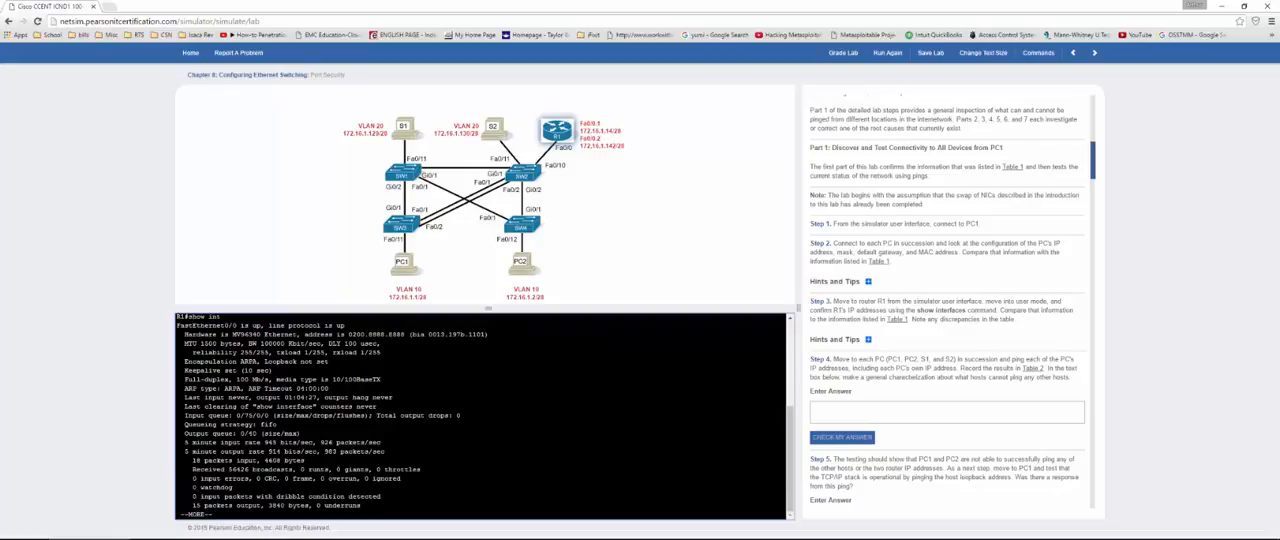
pyautogui.moveTo(214, 322); pyautogui.dragTo(301, 433)
pyautogui.press('space')
pyautogui.press('space')
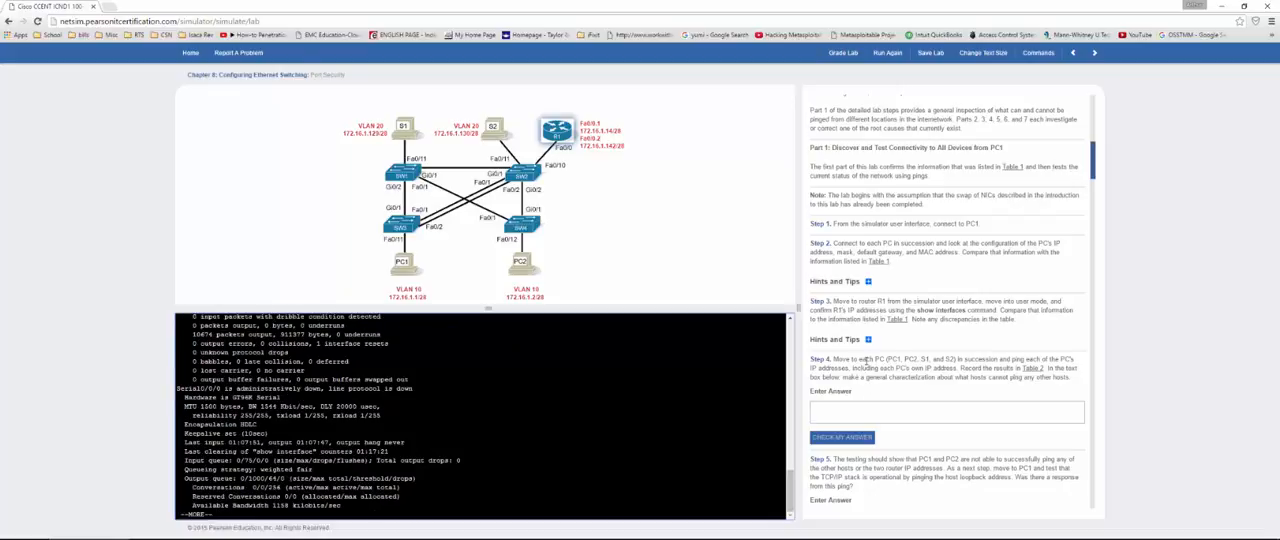
# Step: Open Table 1, compare its R1 addresses with the output of show ip int brief, and close the table
pyautogui.click(902, 320)
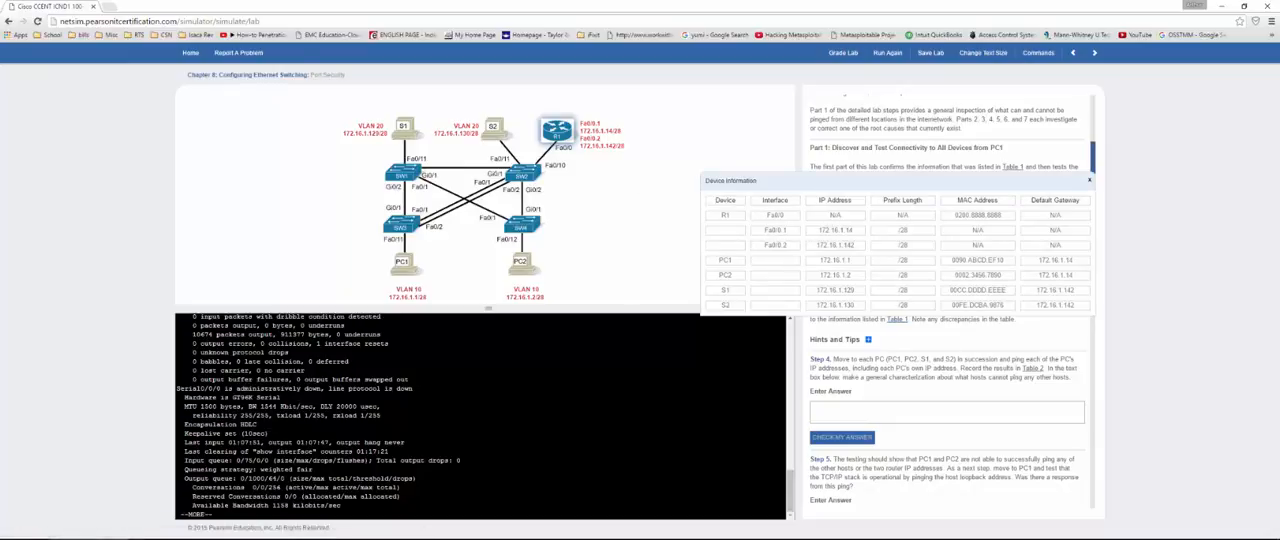
pyautogui.click(690, 410)
pyautogui.write('q')
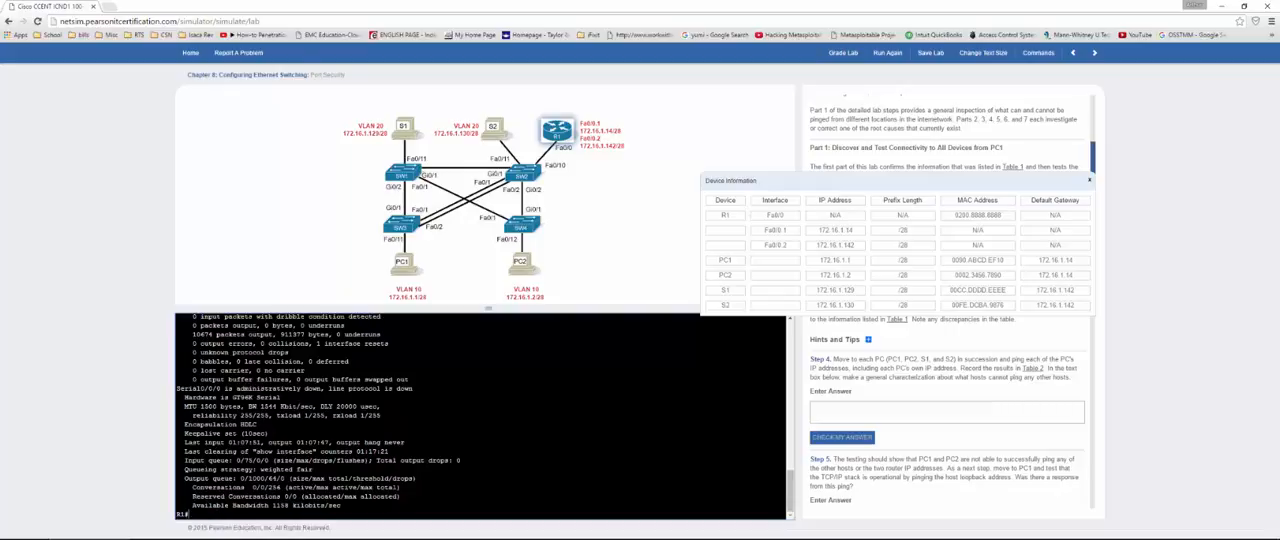
pyautogui.write('show ip int brief')
pyautogui.press('Return')
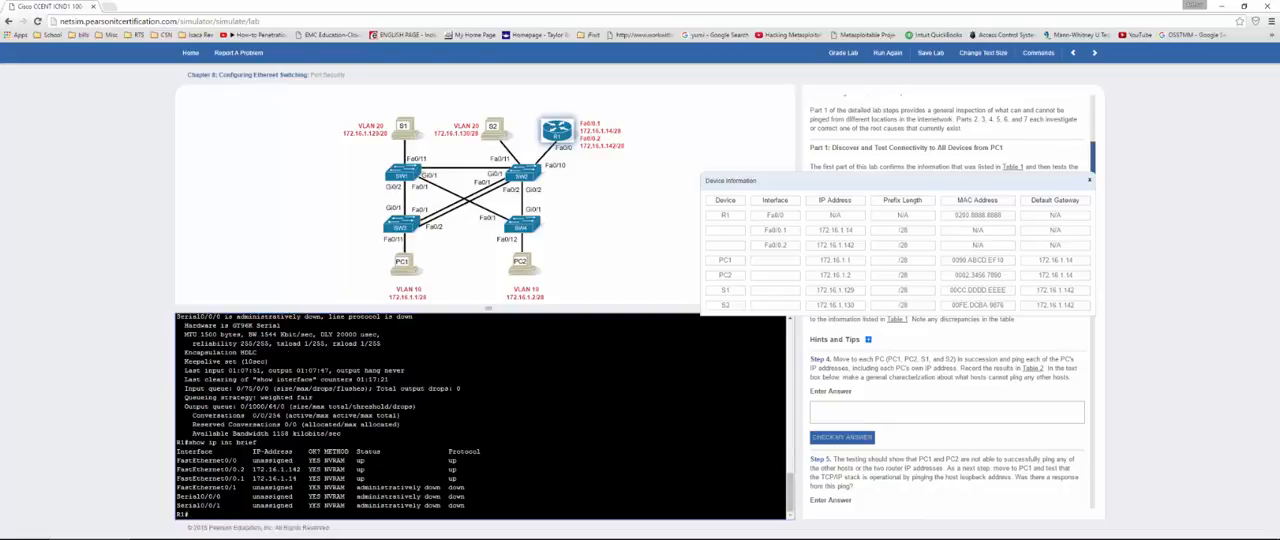
pyautogui.moveTo(192, 460); pyautogui.dragTo(476, 478)
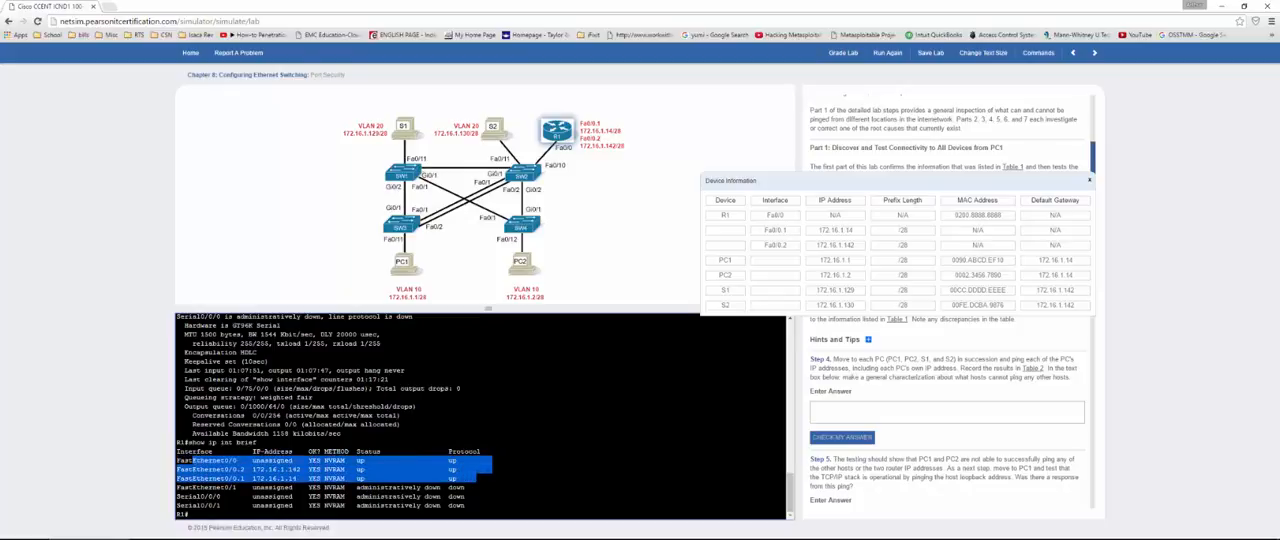
pyautogui.click(1088, 184)
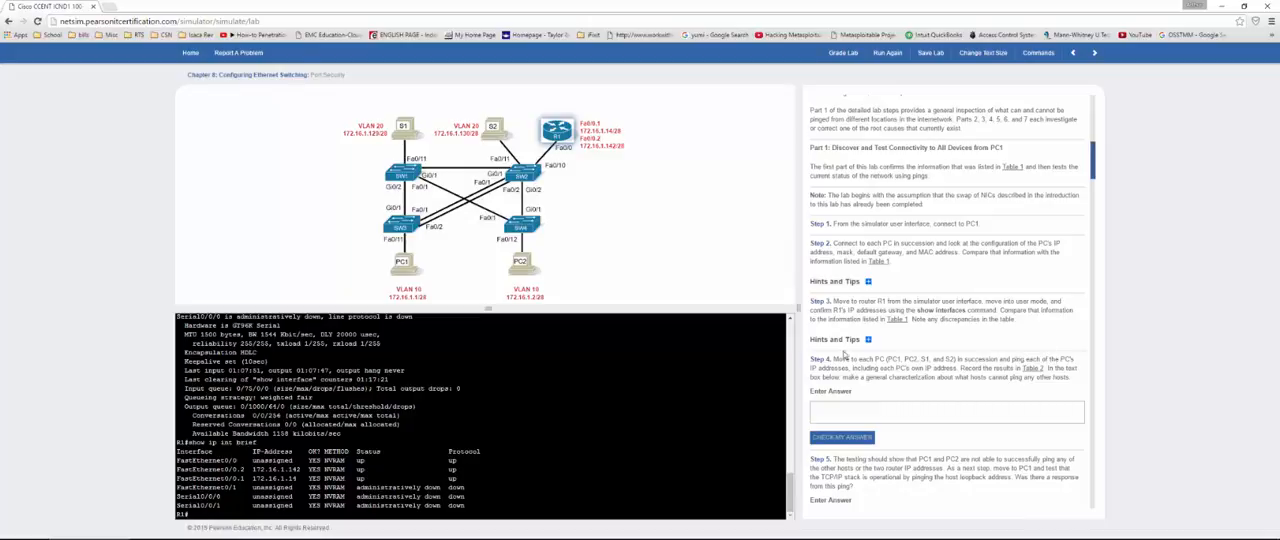
# Step: Ping S1 at 172.16.1.129 from PC1
pyautogui.click(404, 272)
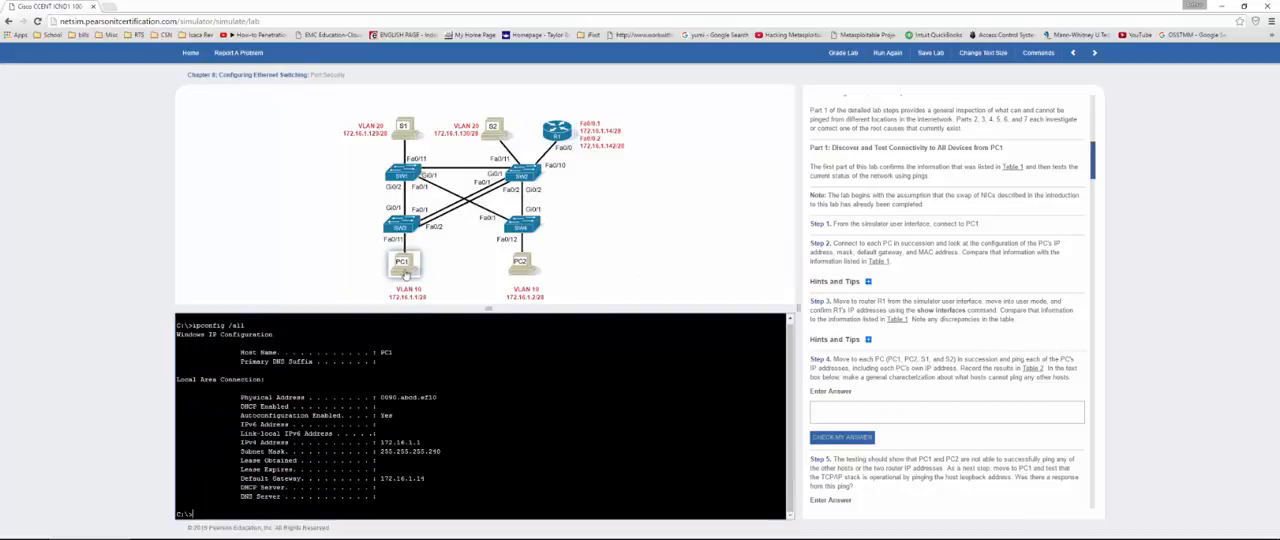
pyautogui.write('ping')
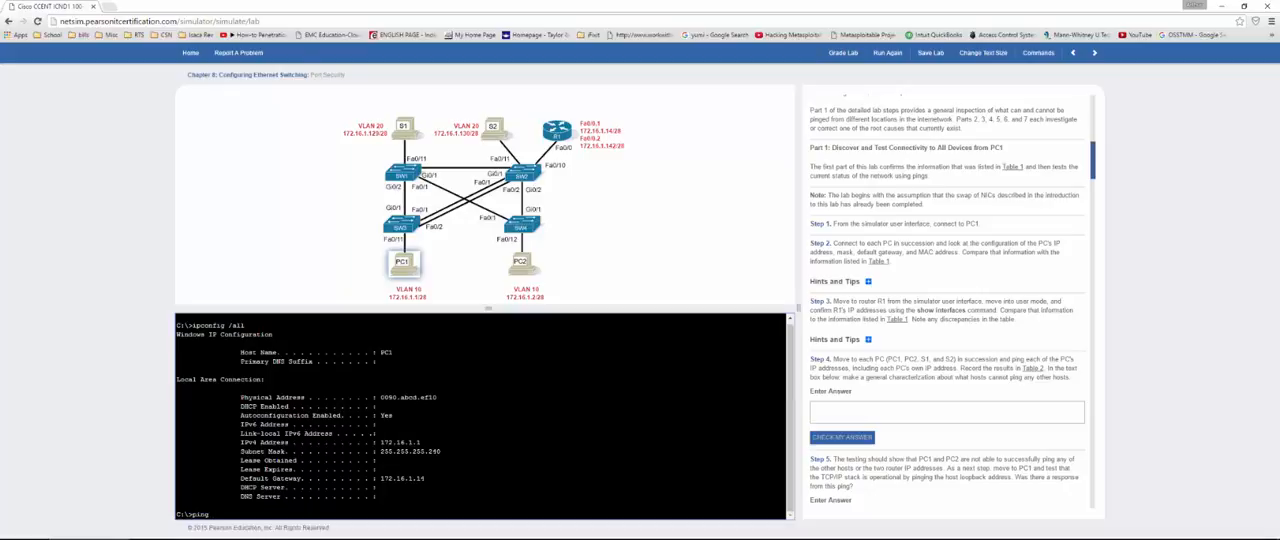
pyautogui.write(' 172.16.1.129')
pyautogui.press('Return')
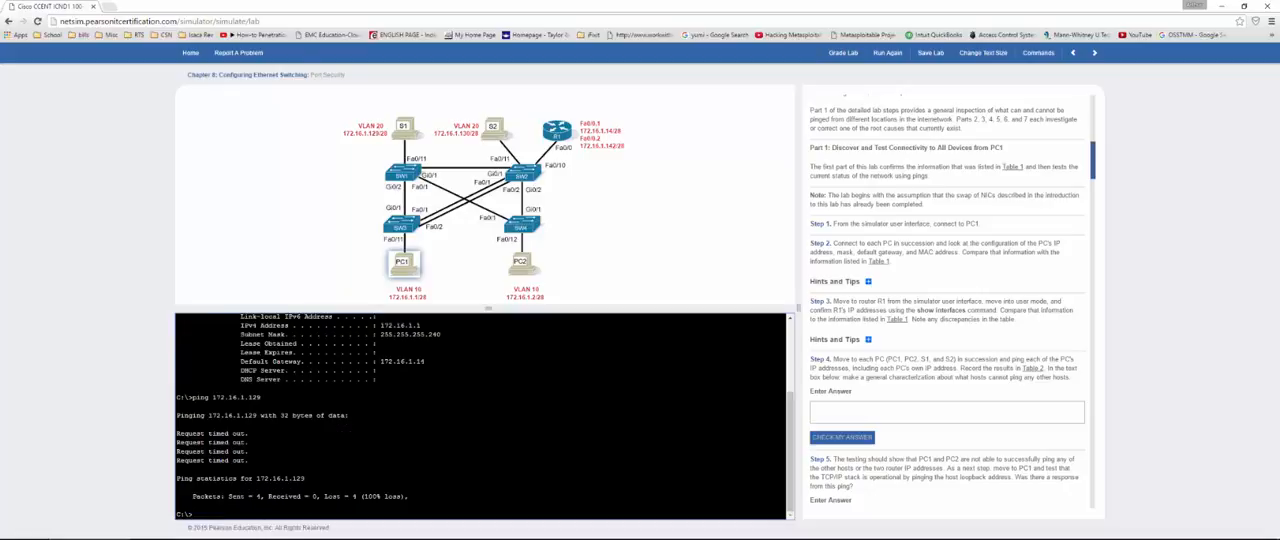
# Step: Ping S2 at 172.16.1.130 from PC1
pyautogui.write('ping 172.16.1.130')
pyautogui.press('Return')
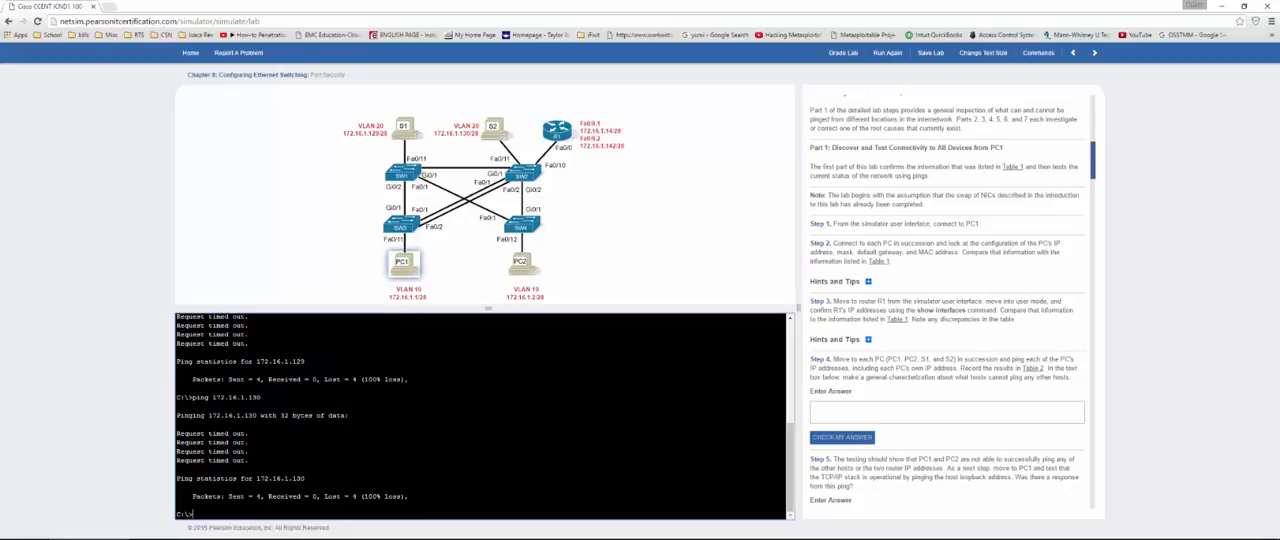
# Step: Try to ping 172.1.2 from PC1
pyautogui.write('ping 172.1.2')
pyautogui.press('Return')
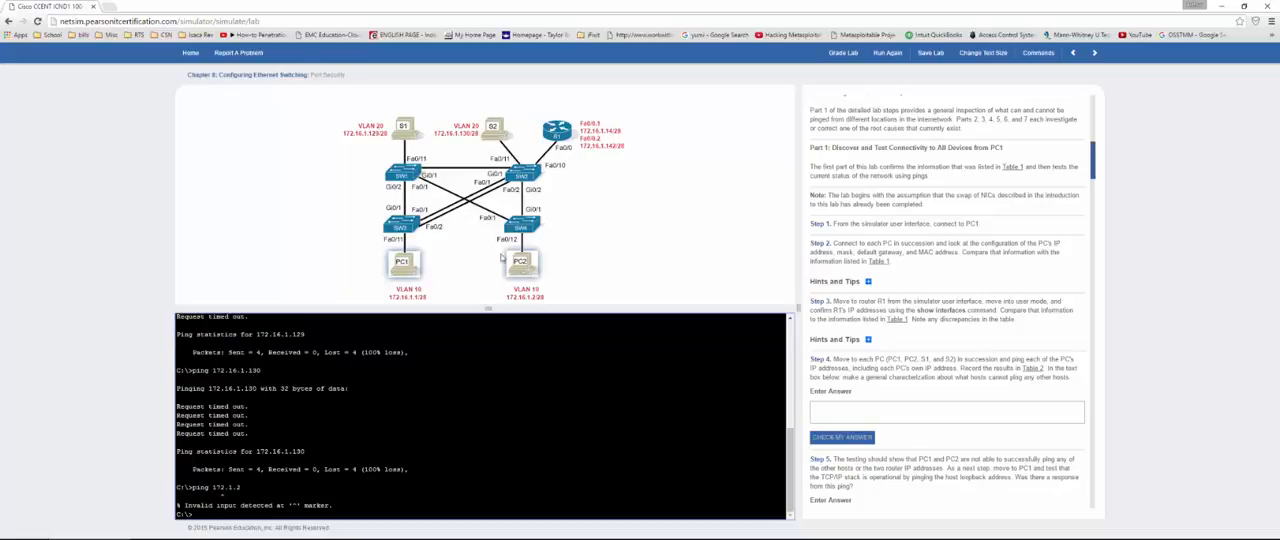
# Step: Connect to S1 and ping S2 at 172.16.1.130
pyautogui.click(405, 127)
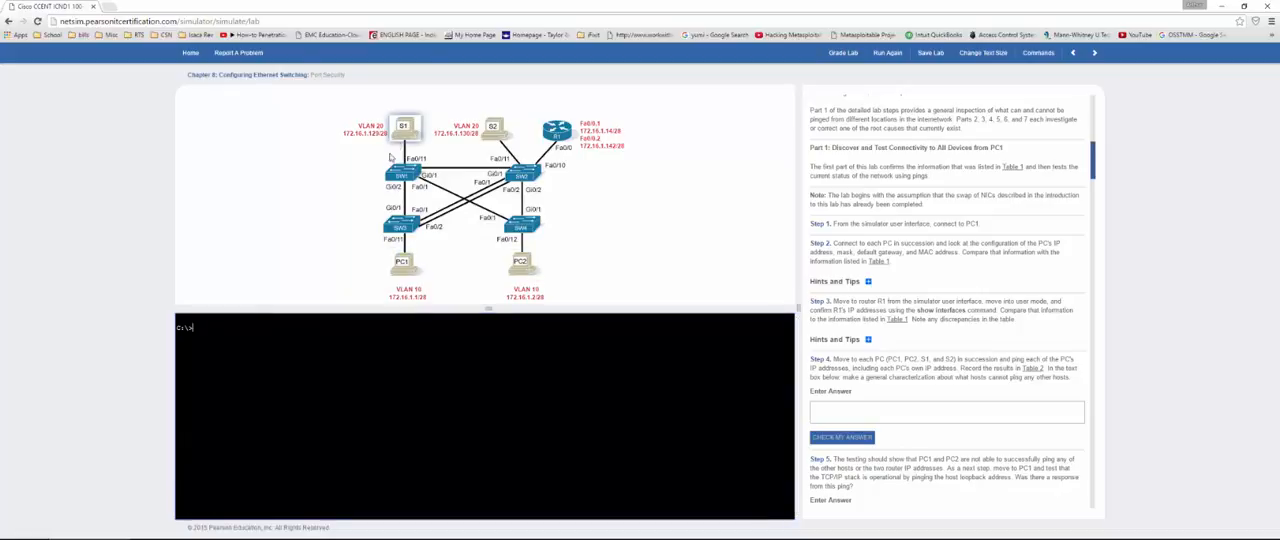
pyautogui.write('ping 172.16.1.130')
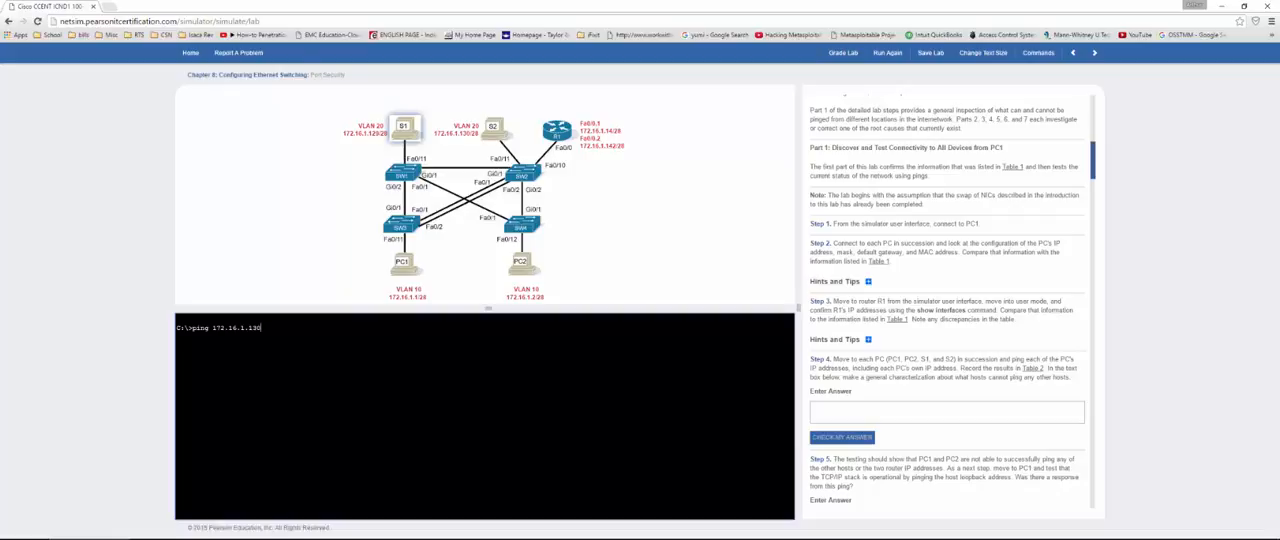
pyautogui.press('Return')
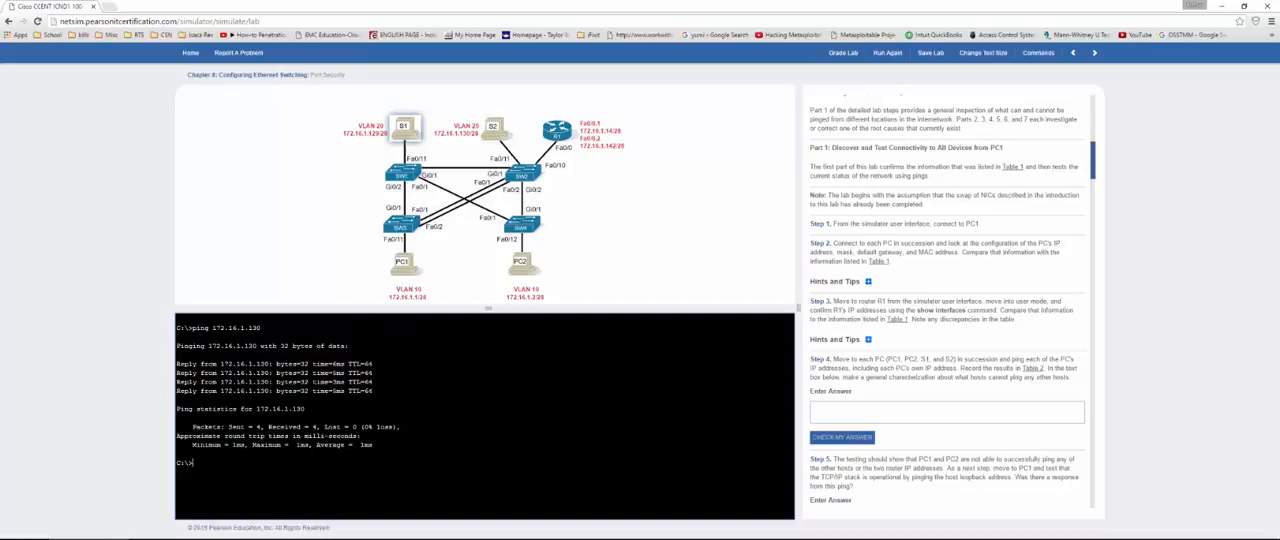
# Step: Ping PC2 at 172.16.1.2 from S1
pyautogui.write('ping 172.16.1.2')
pyautogui.press('Return')
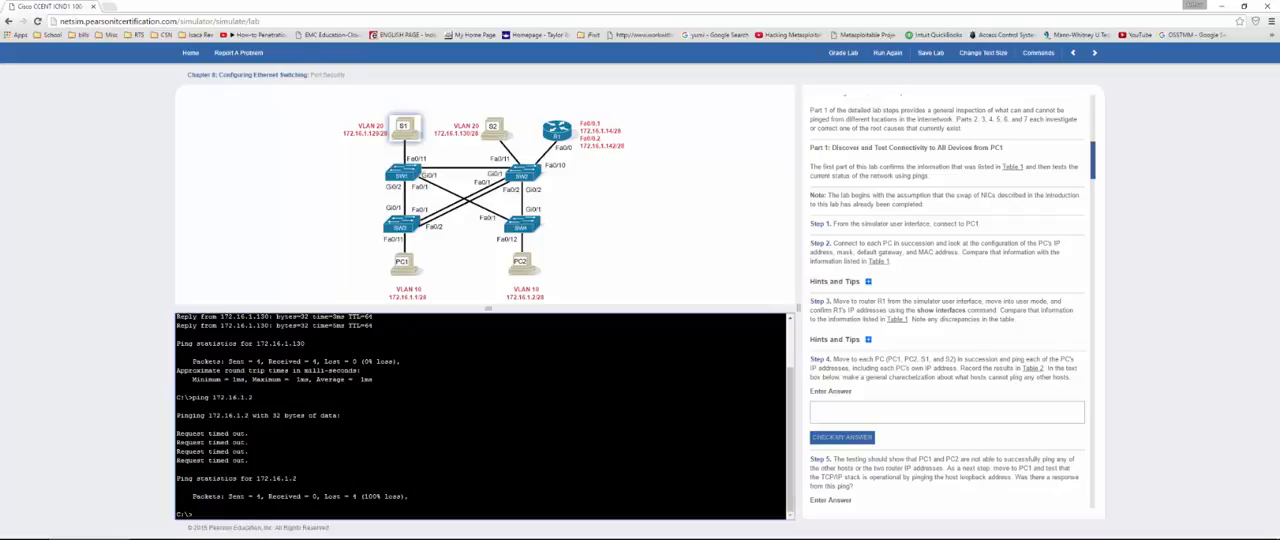
# Step: Ping PC1 at 172.16.1.1 from S1
pyautogui.write('ping 172.16.1.1')
pyautogui.press('Return')
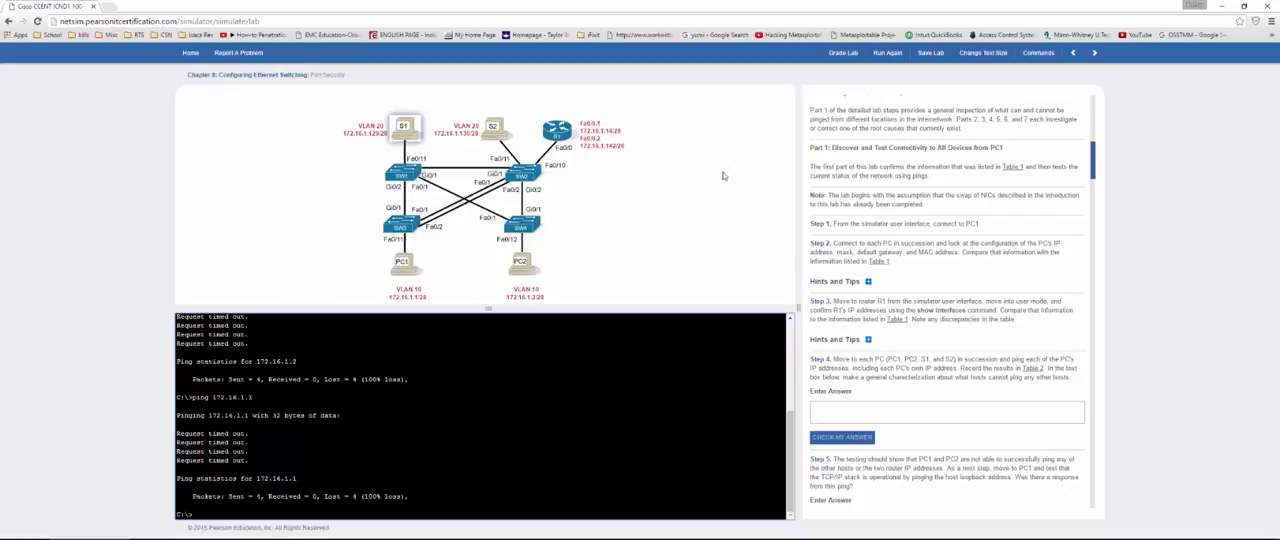
# Step: Answer Step 4 on host connectivity with "S1 pings S2", check the answer, and continue to Step 5
pyautogui.click(915, 411)
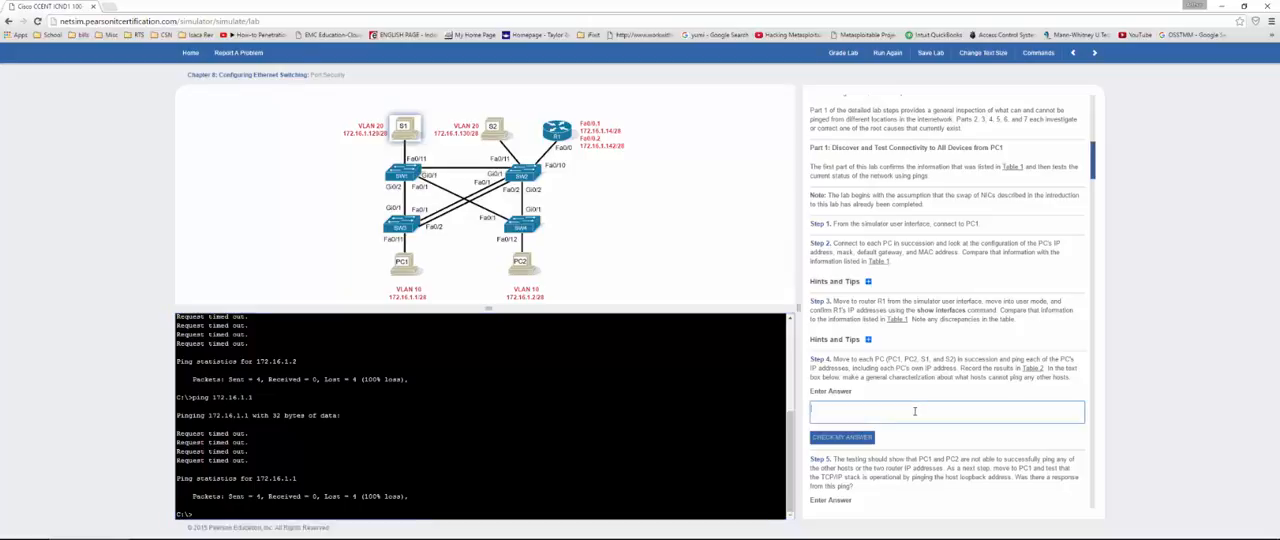
pyautogui.write('S1 pings S2')
pyautogui.click(820, 439)
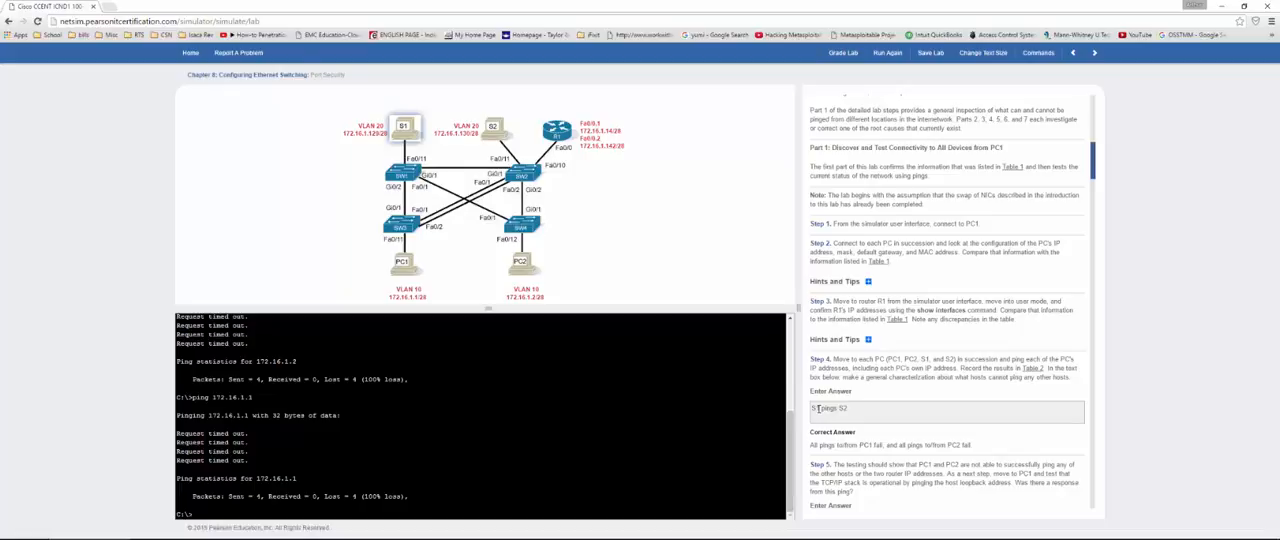
pyautogui.scroll(-4, 818, 409)
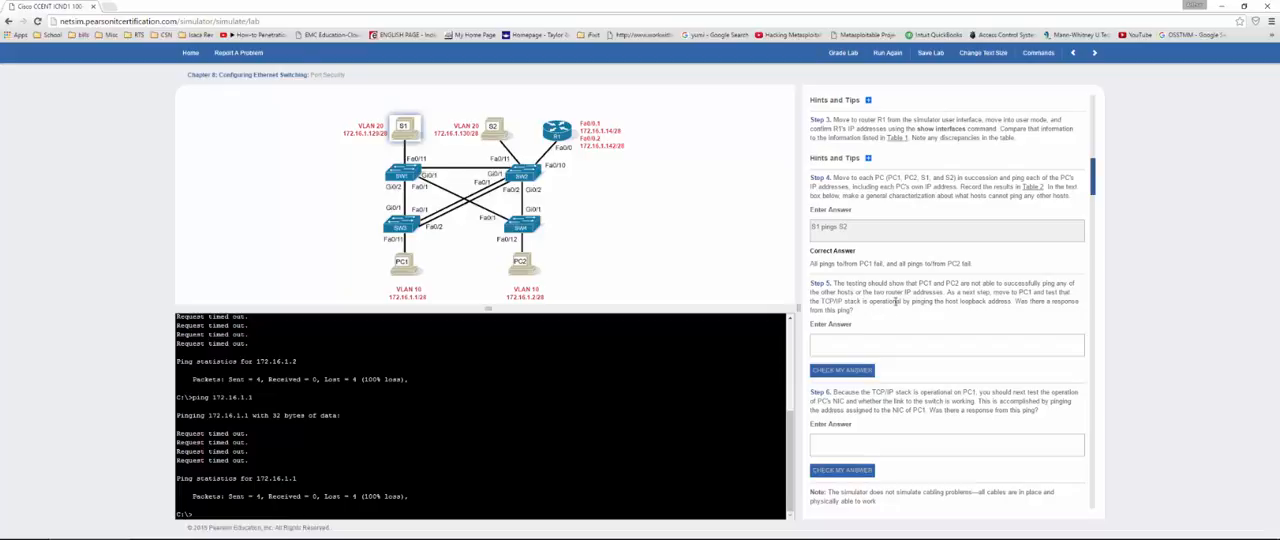
# Step: Ping the loopback address 127.0.0.1 from S1 and enter "yes" as the Step 5 answer
pyautogui.click(193, 514)
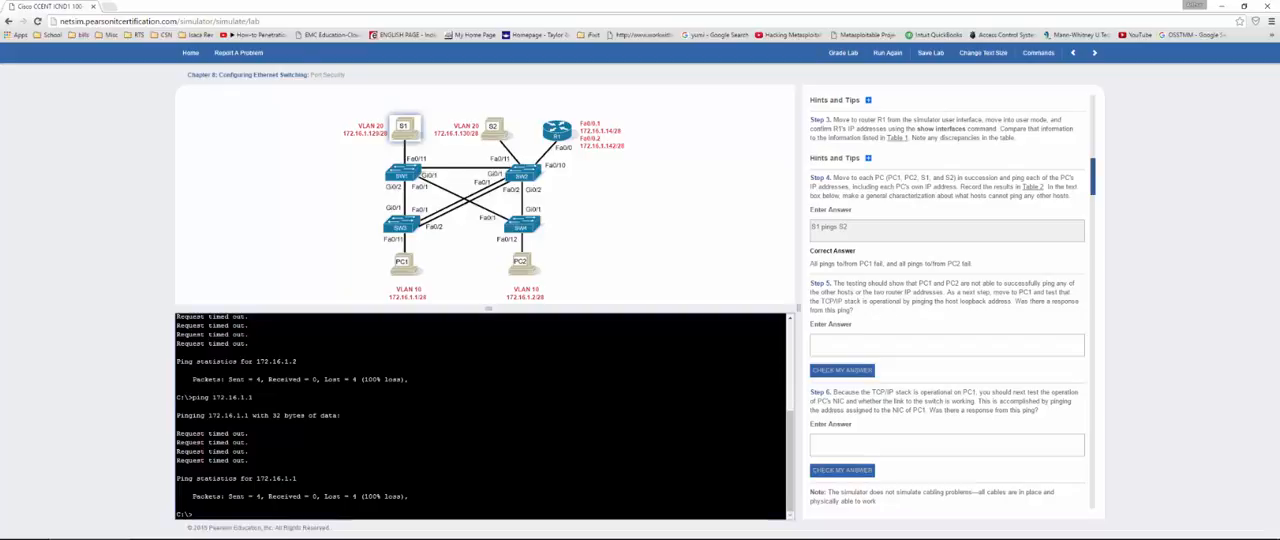
pyautogui.write('ping 127.0.0.1')
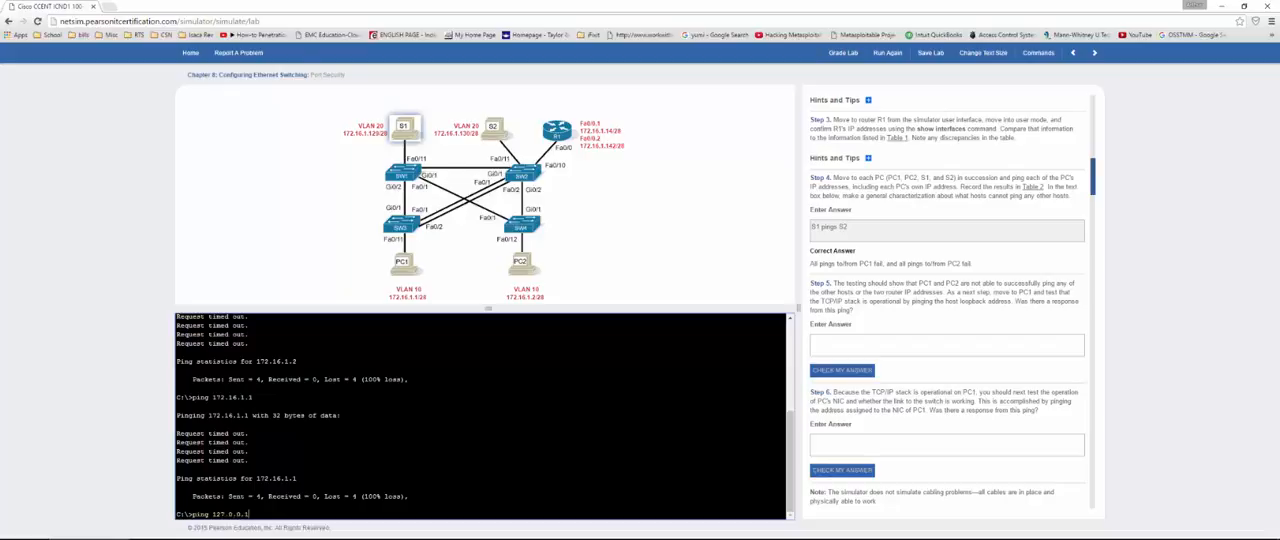
pyautogui.press('Return')
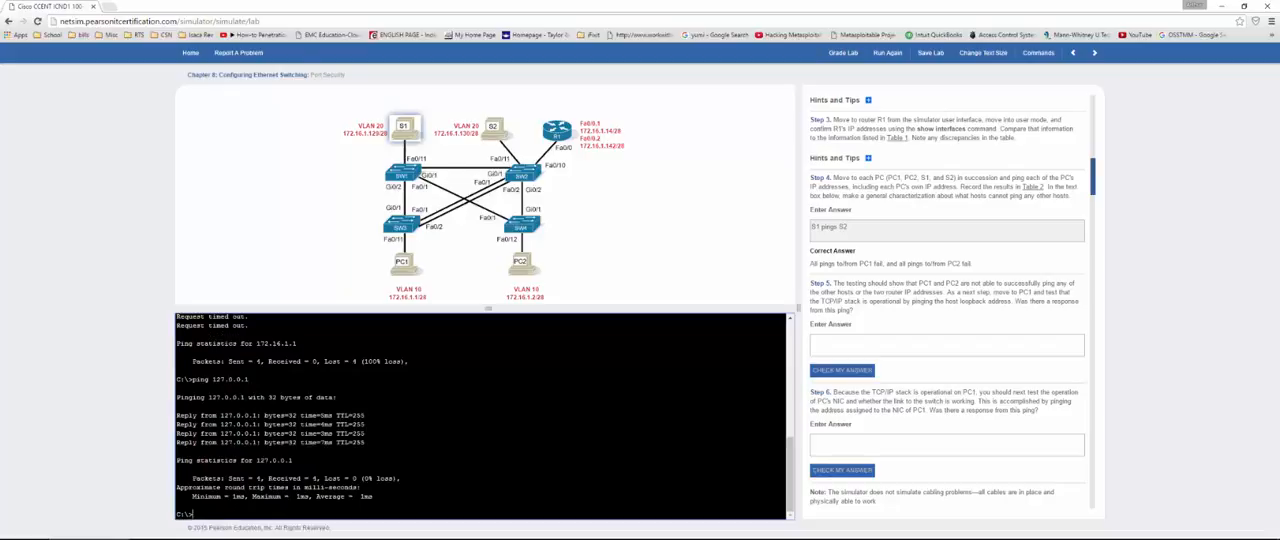
pyautogui.click(885, 347)
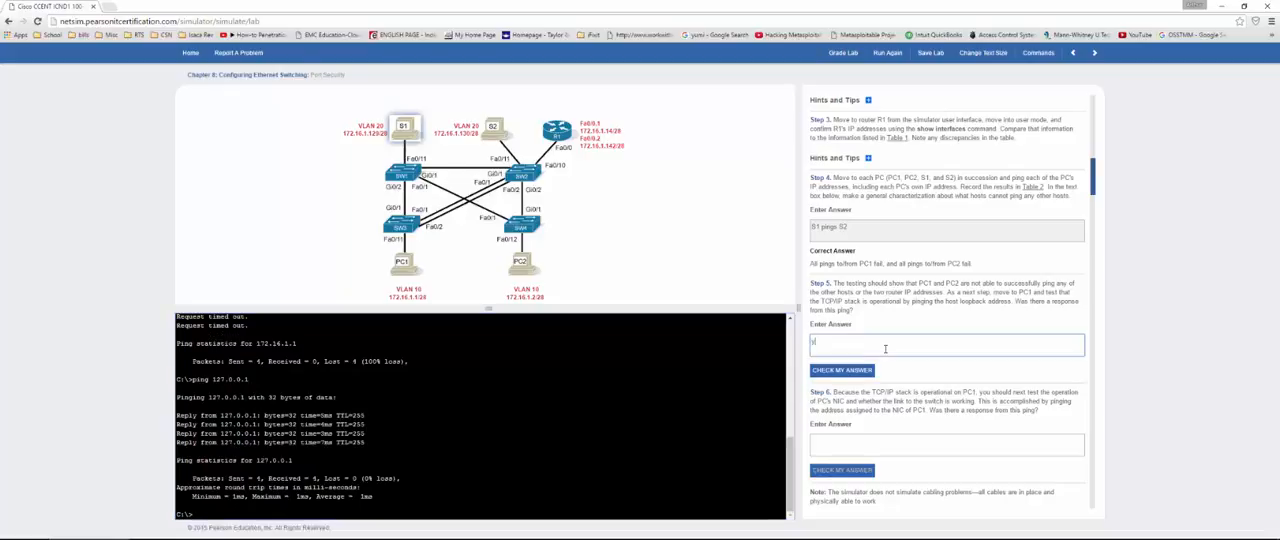
pyautogui.write('yes')
# Step: Ping PC1's NIC address 172.16.1.1 from the S1 console for Step 6
pyautogui.click(376, 514)
pyautogui.write('pin')
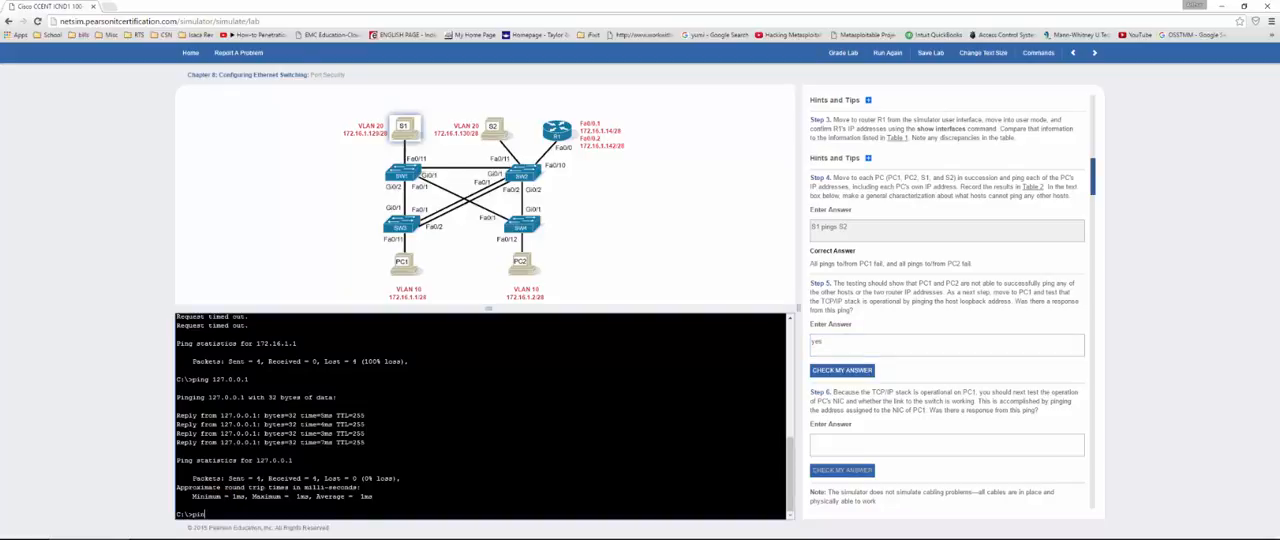
pyautogui.write('g 172.16.1.1')
pyautogui.press('Return')
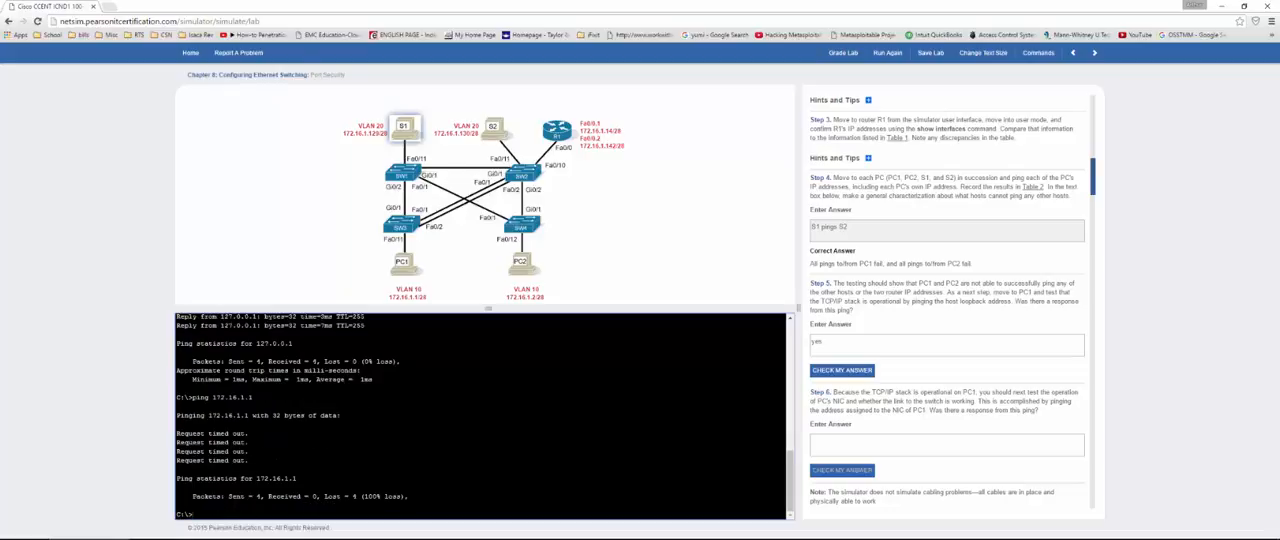
# Step: Answer Step 6 on PC1's NIC response with "no" and check the Step 5 and Step 6 answers
pyautogui.click(899, 445)
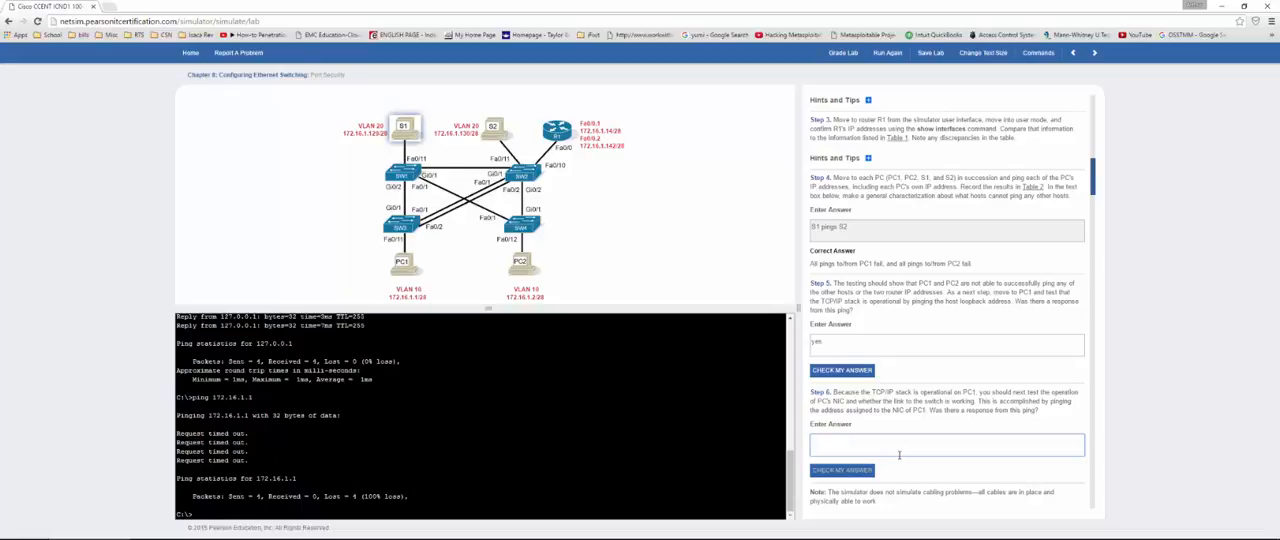
pyautogui.write('no')
pyautogui.click(856, 471)
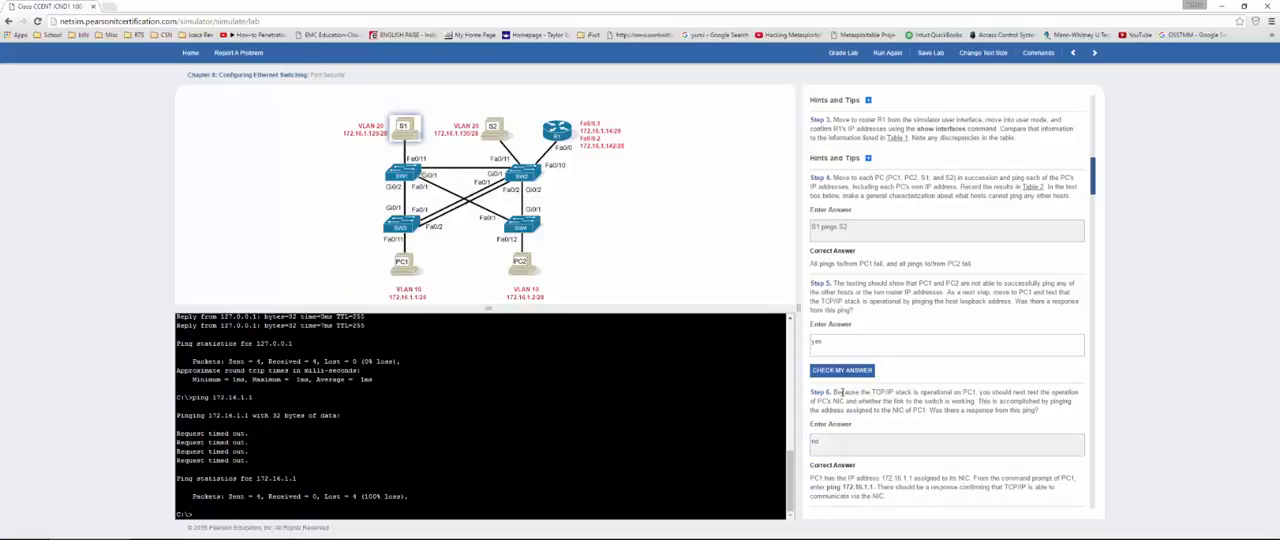
pyautogui.scroll(-1, 841, 393)
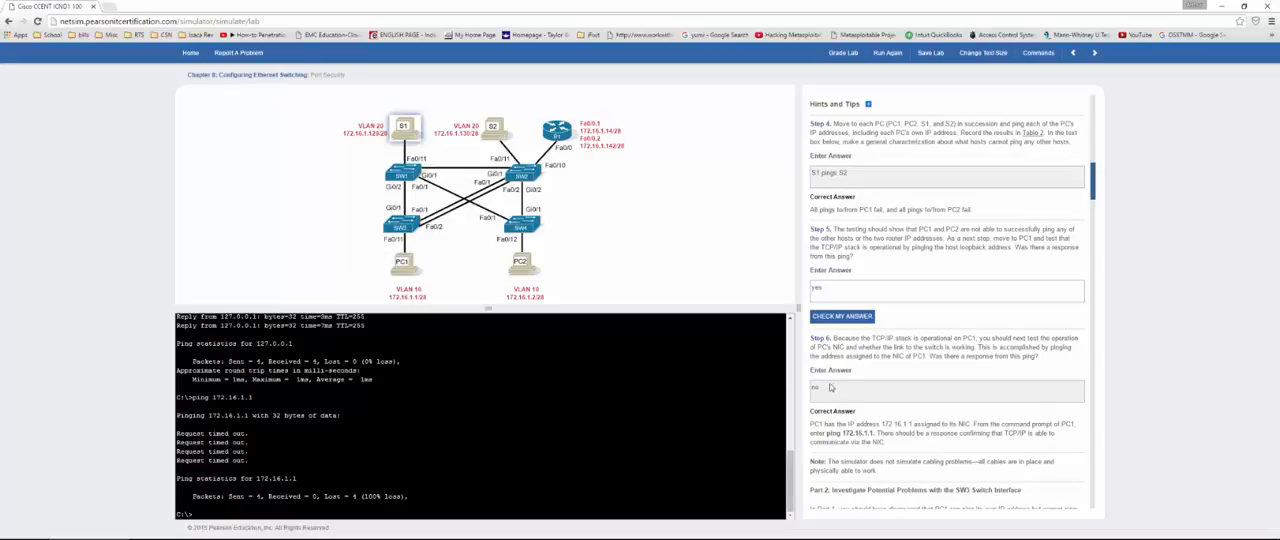
pyautogui.scroll(-3, 1207, 397)
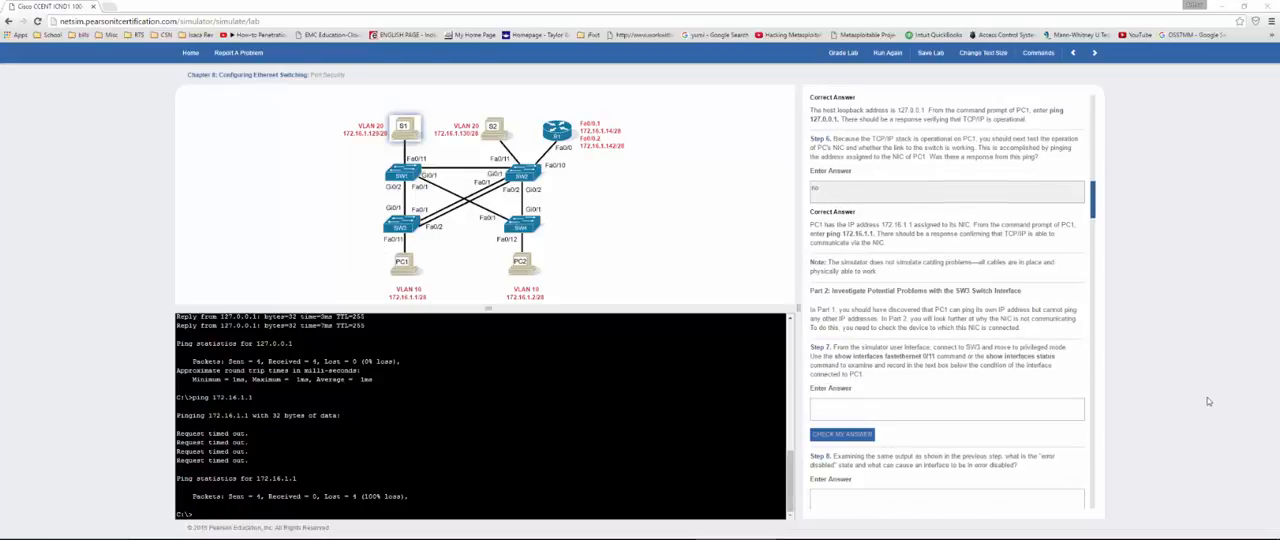
# Step: Review the Step 6 correct answer, connect to PC1, and list its full IP configuration with ipconfig /all
pyautogui.moveTo(888, 244); pyautogui.dragTo(808, 222)
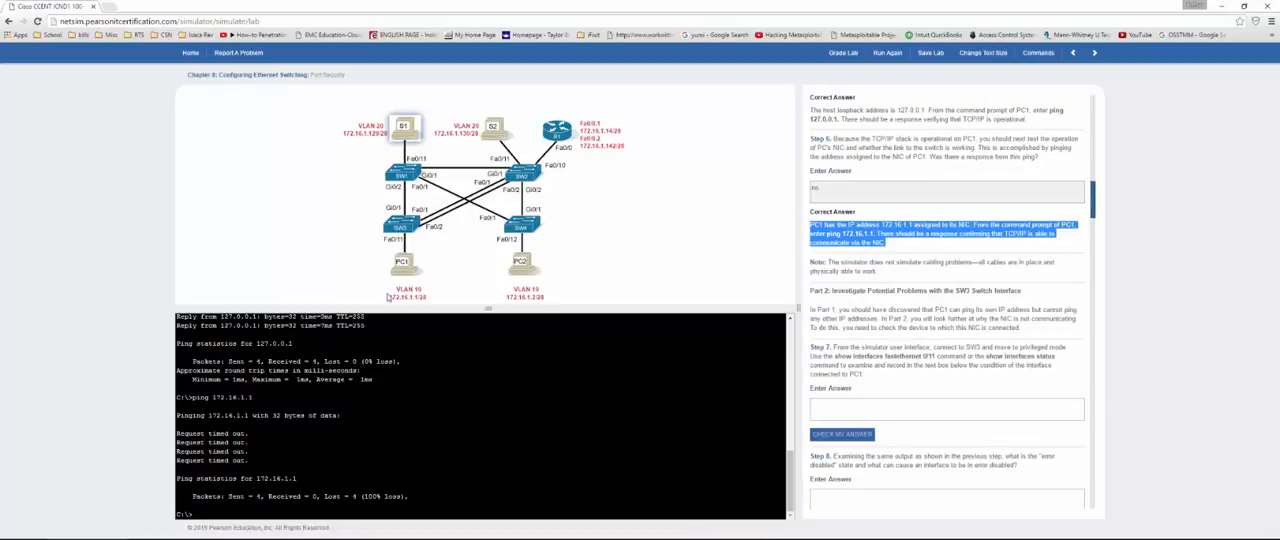
pyautogui.click(390, 420)
pyautogui.scroll(4, 390, 420)
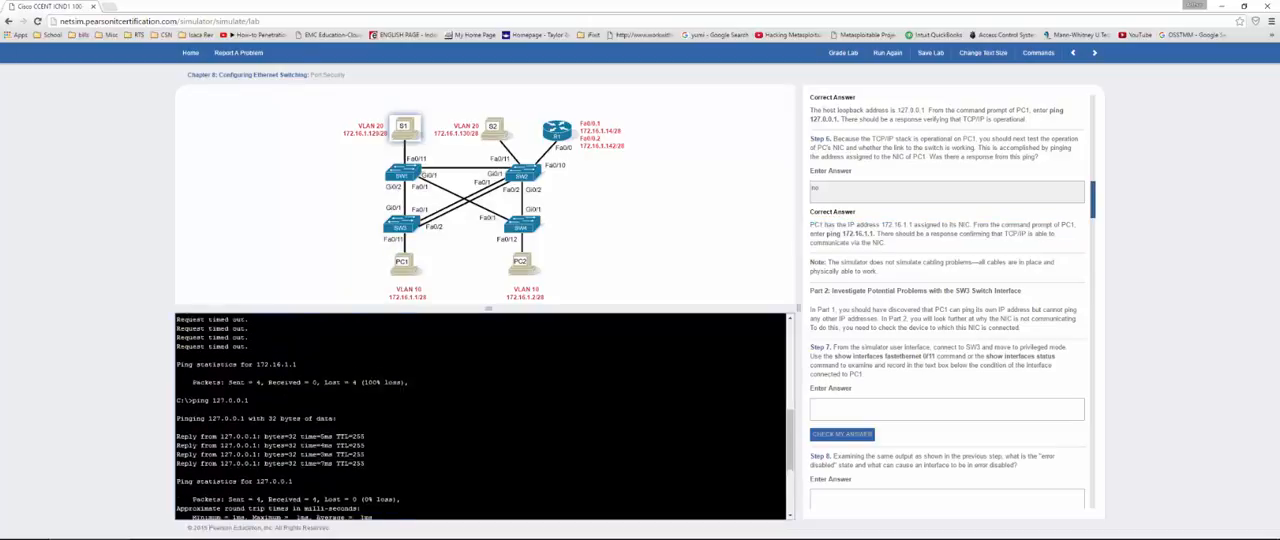
pyautogui.scroll(5, 480, 415)
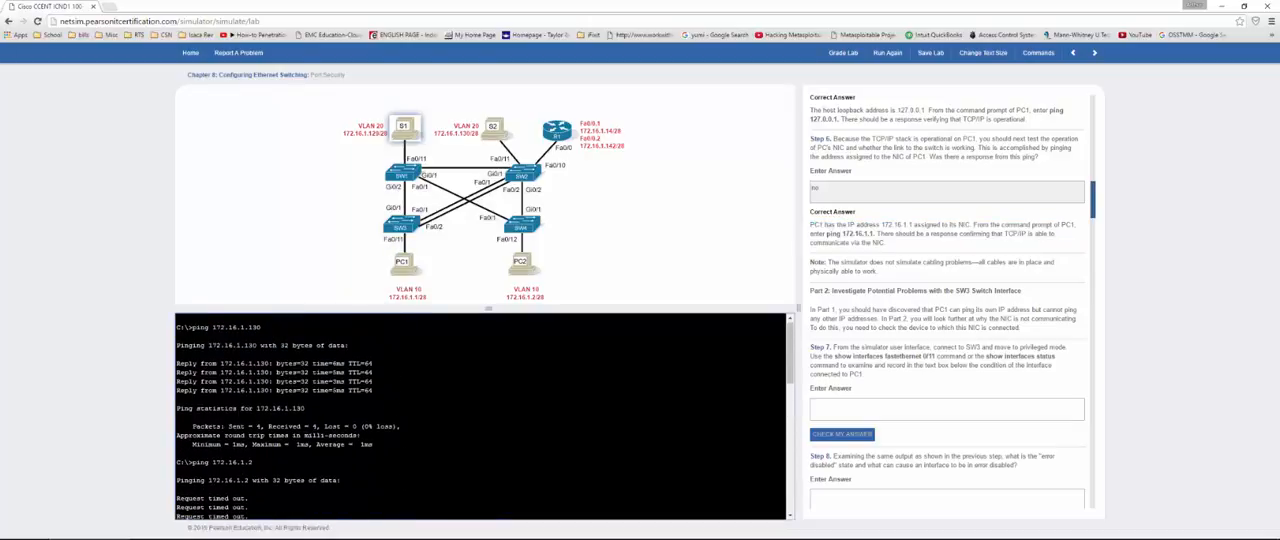
pyautogui.scroll(-8, 480, 415)
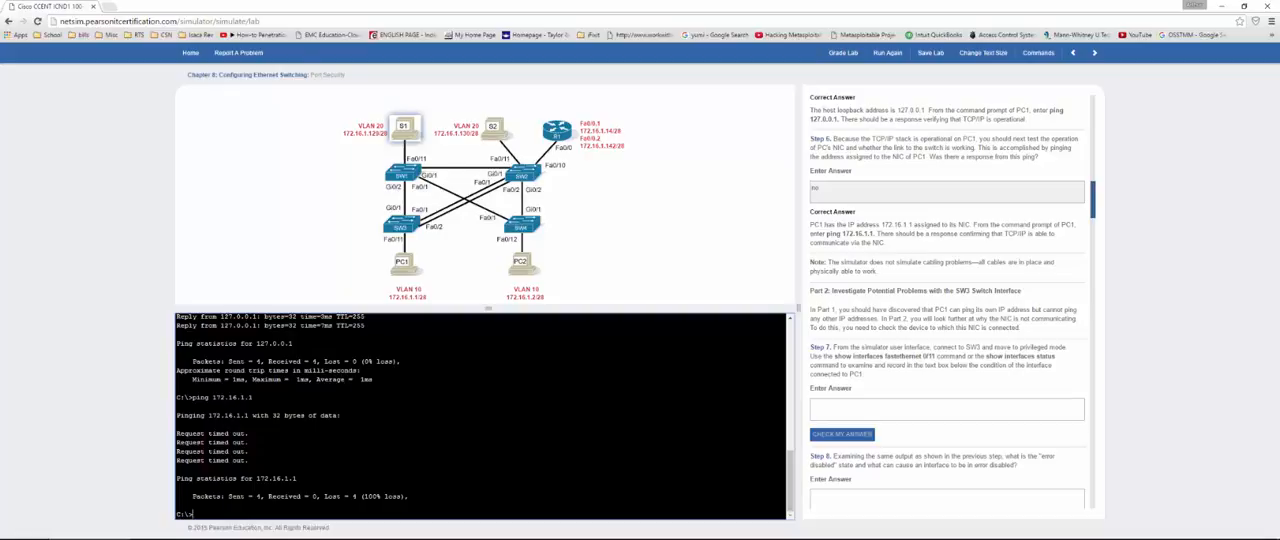
pyautogui.click(403, 268)
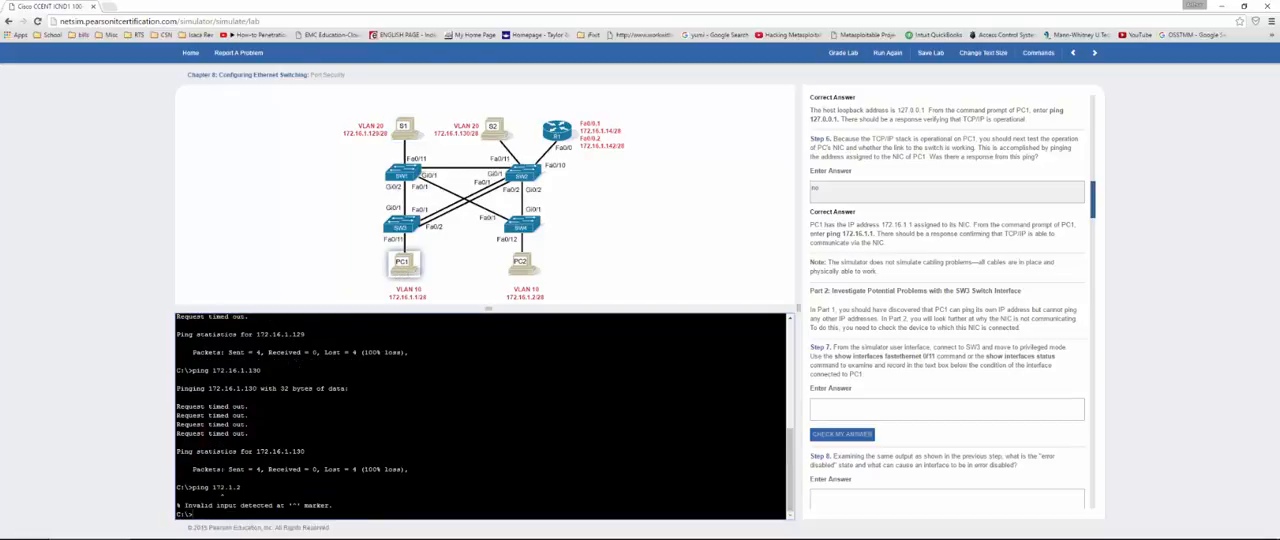
pyautogui.write('ipconf')
pyautogui.write('ig')
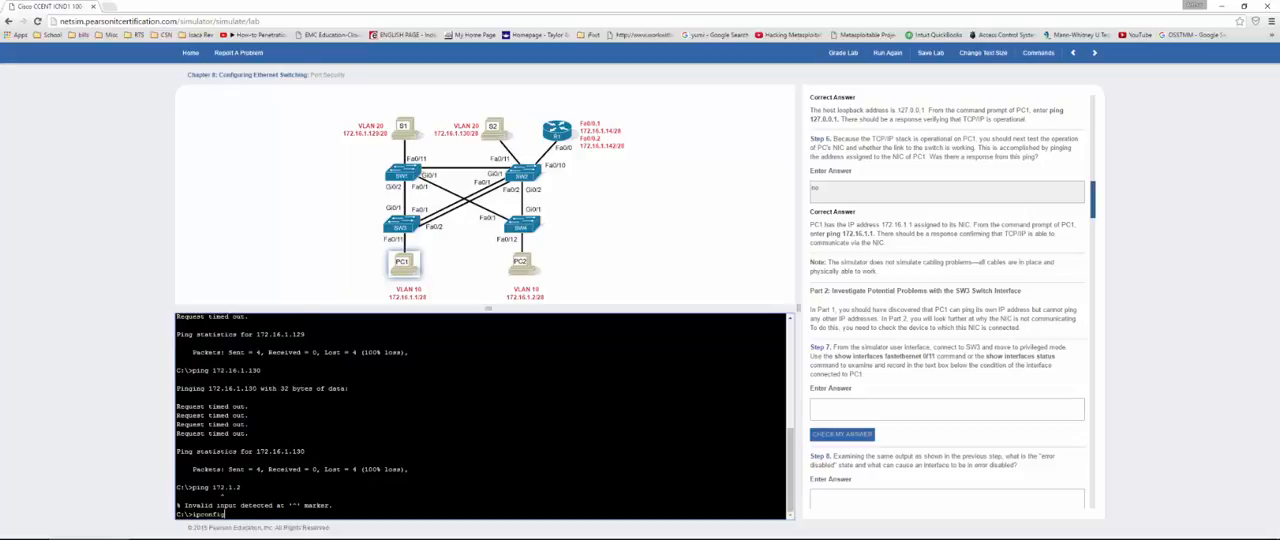
pyautogui.press('Return')
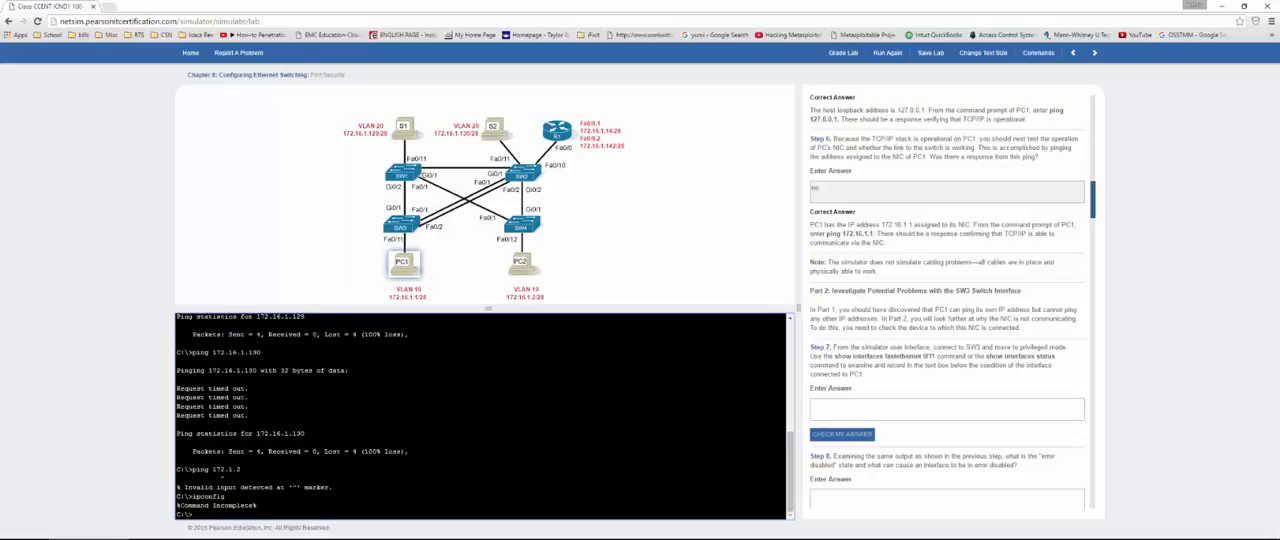
pyautogui.press('Up')
pyautogui.write('/all')
pyautogui.press('Return')
# Step: Ping 172.16.1.1 from PC1 itself and compare the output with the Step 6 correct answer
pyautogui.write('p')
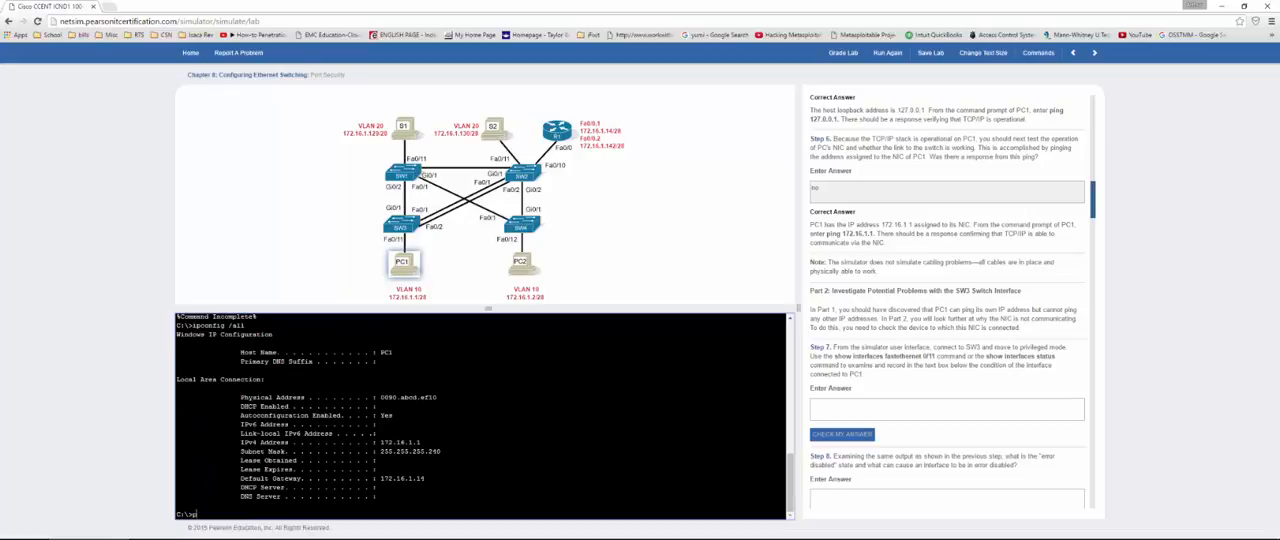
pyautogui.write('ing 172.16.1.1')
pyautogui.press('Return')
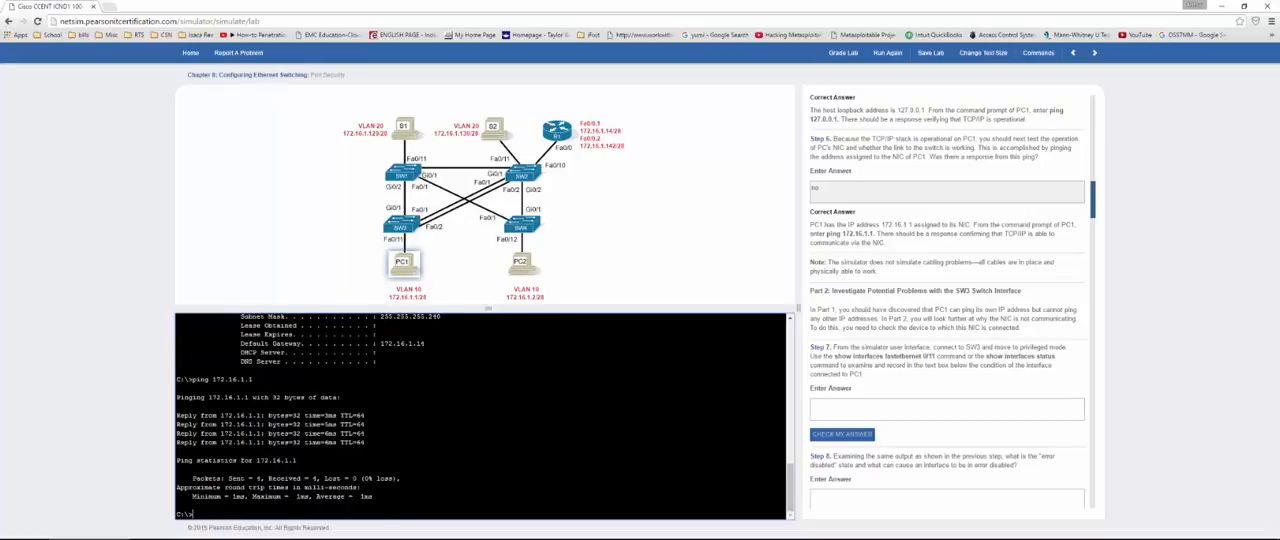
pyautogui.scroll(10, 480, 416)
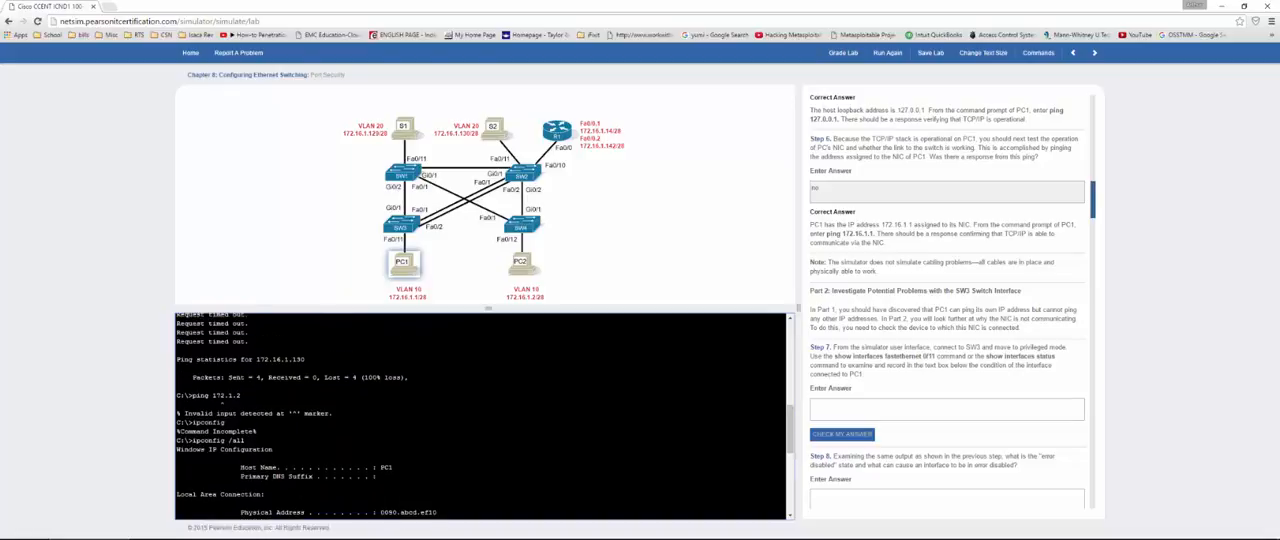
pyautogui.scroll(4, 480, 416)
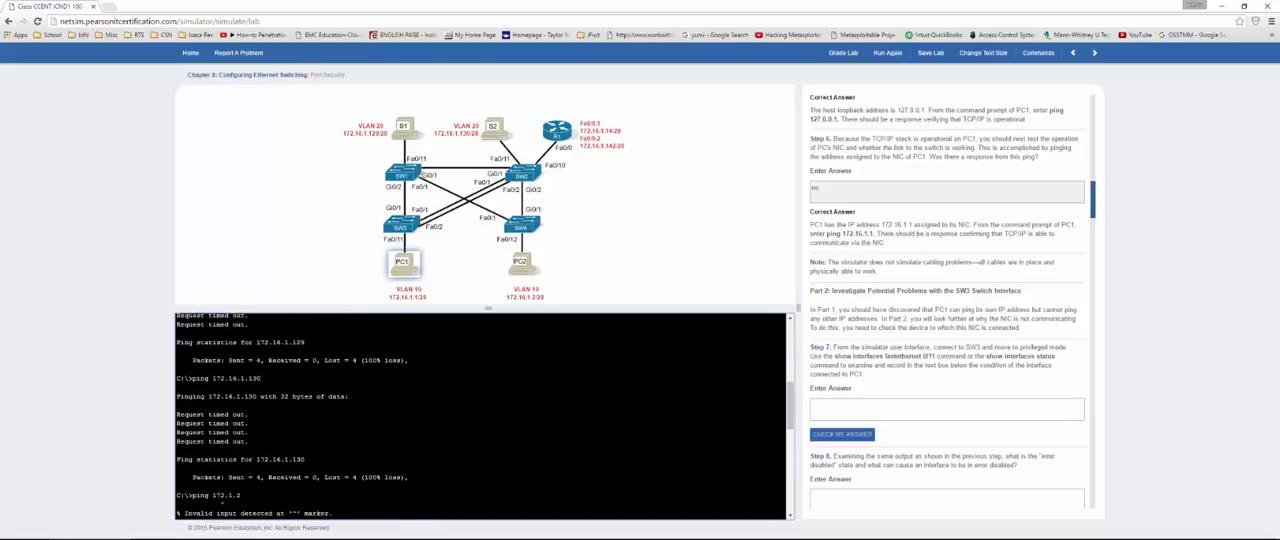
pyautogui.scroll(-5, 480, 416)
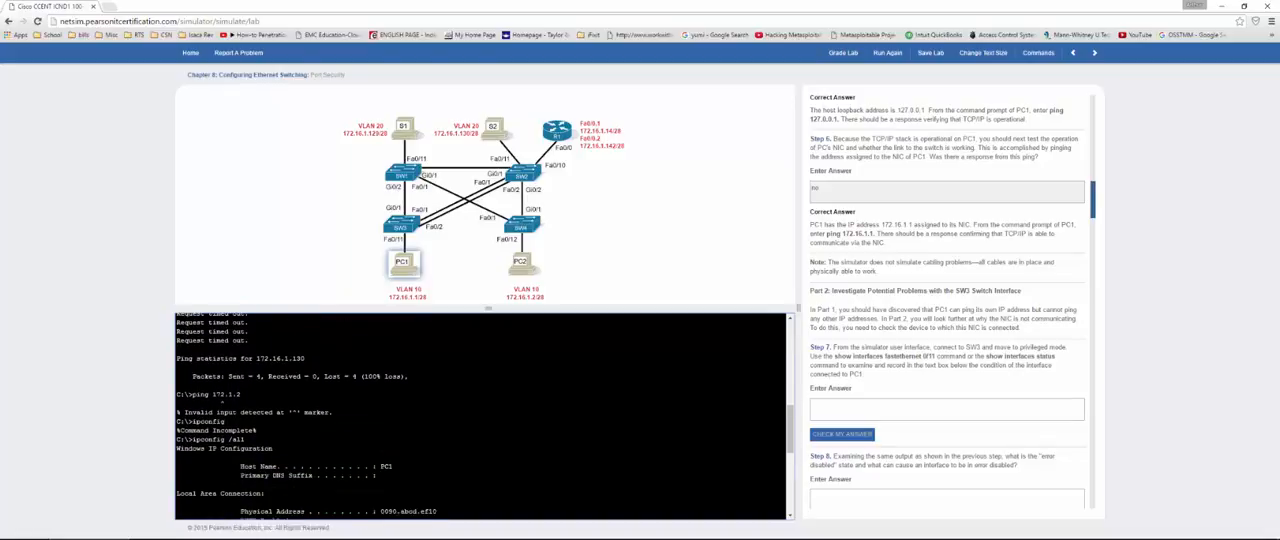
pyautogui.scroll(-7, 480, 416)
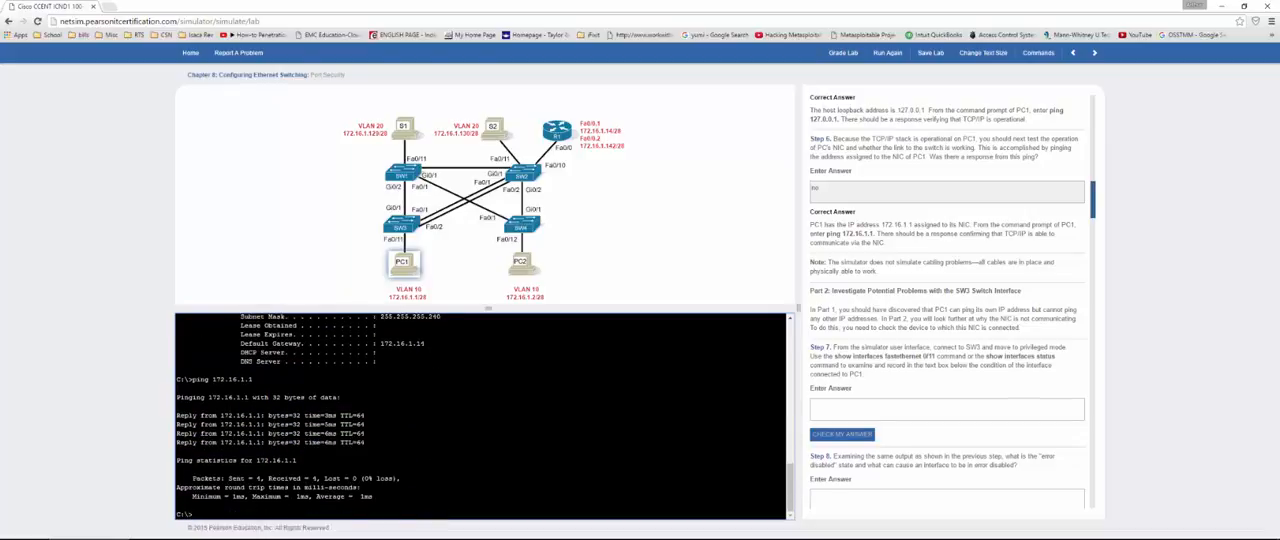
pyautogui.moveTo(886, 243); pyautogui.dragTo(811, 223)
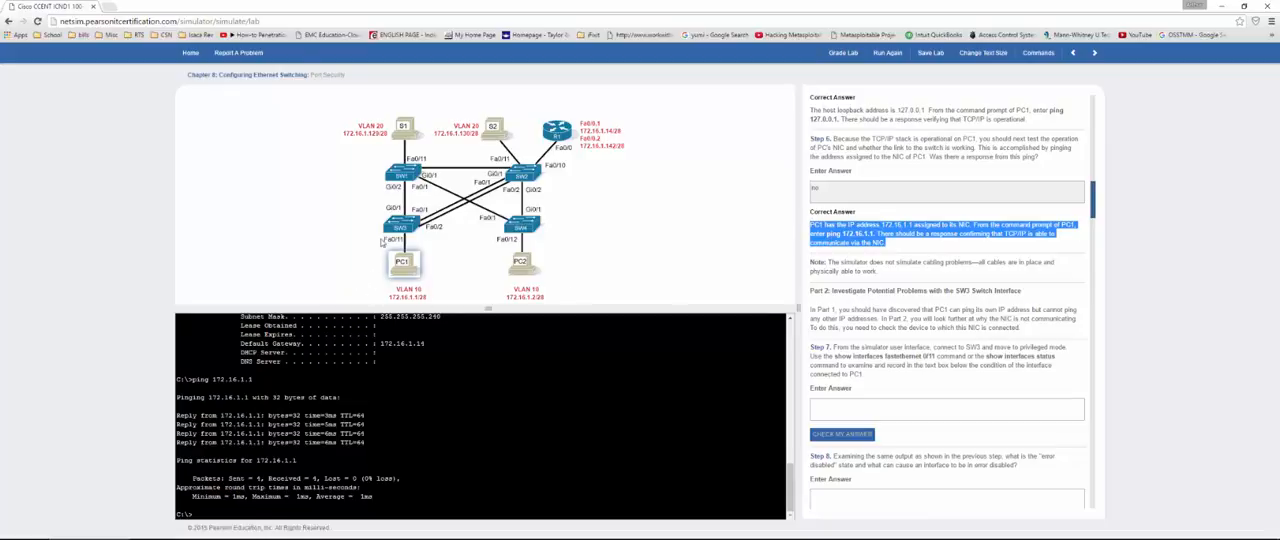
# Step: Connect to SW3 and enter privileged mode, supplying the console and enable passwords
pyautogui.click(403, 226)
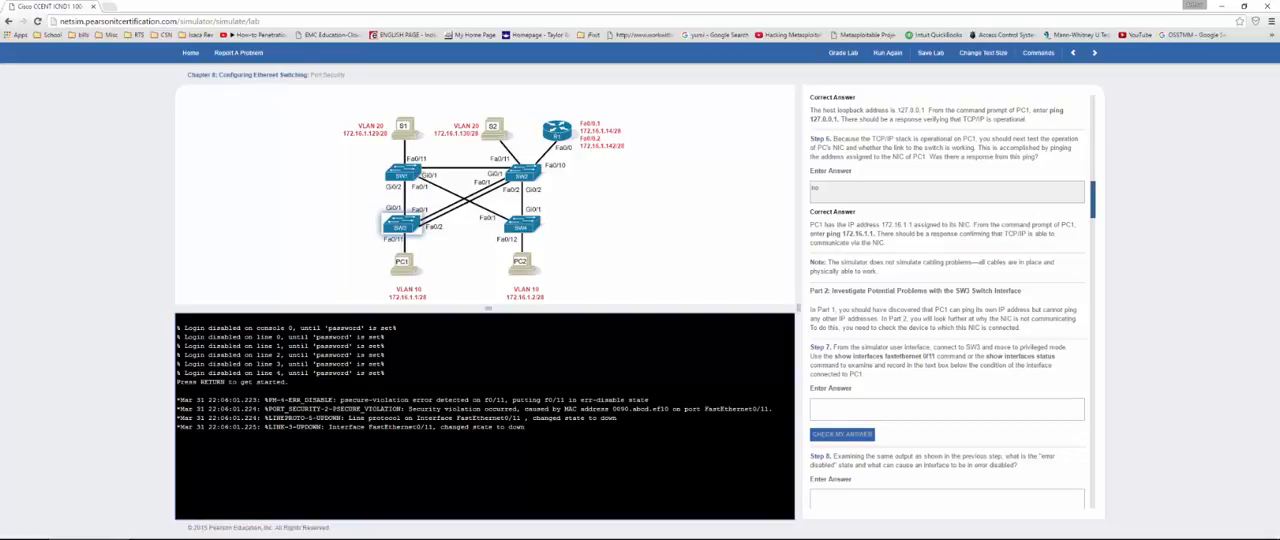
pyautogui.press('Return')
pyautogui.press('Return')
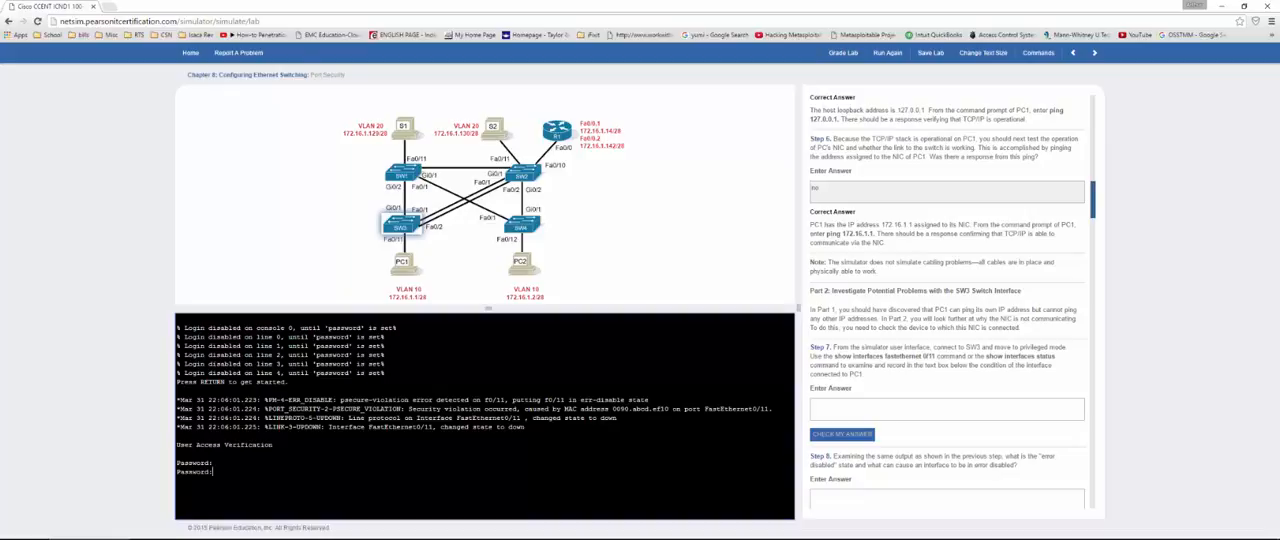
pyautogui.press('Return')
pyautogui.write('en')
pyautogui.press('Return')
pyautogui.press('Return')
# Step: Run show int fa0/11 on SW3 and examine the interface, line protocol and error state
pyautogui.write('show int fa0/')
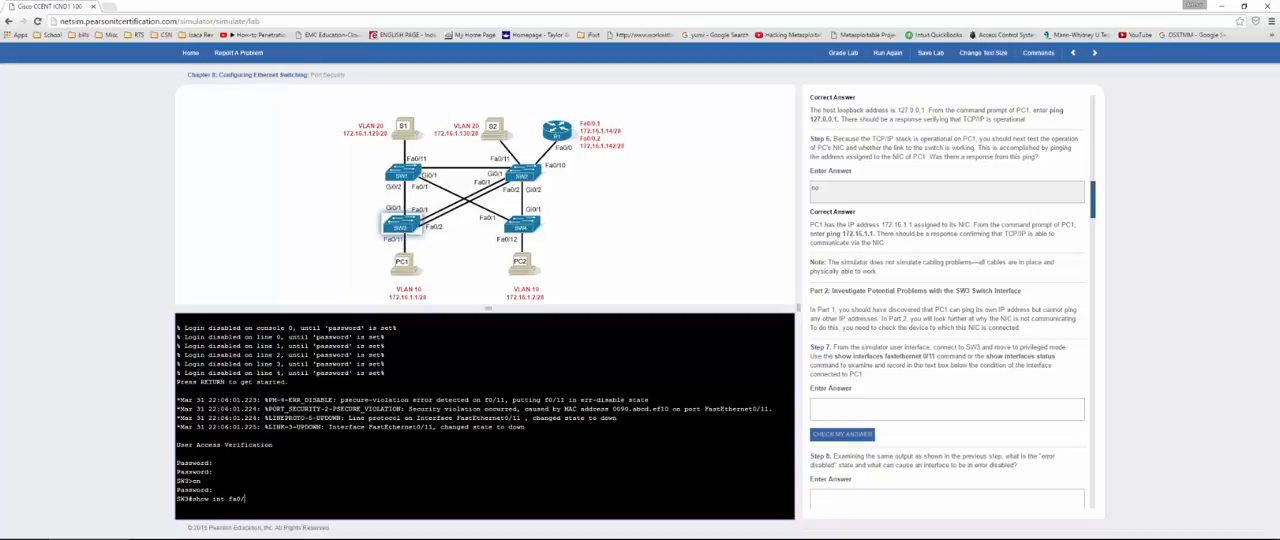
pyautogui.write('11')
pyautogui.press('Return')
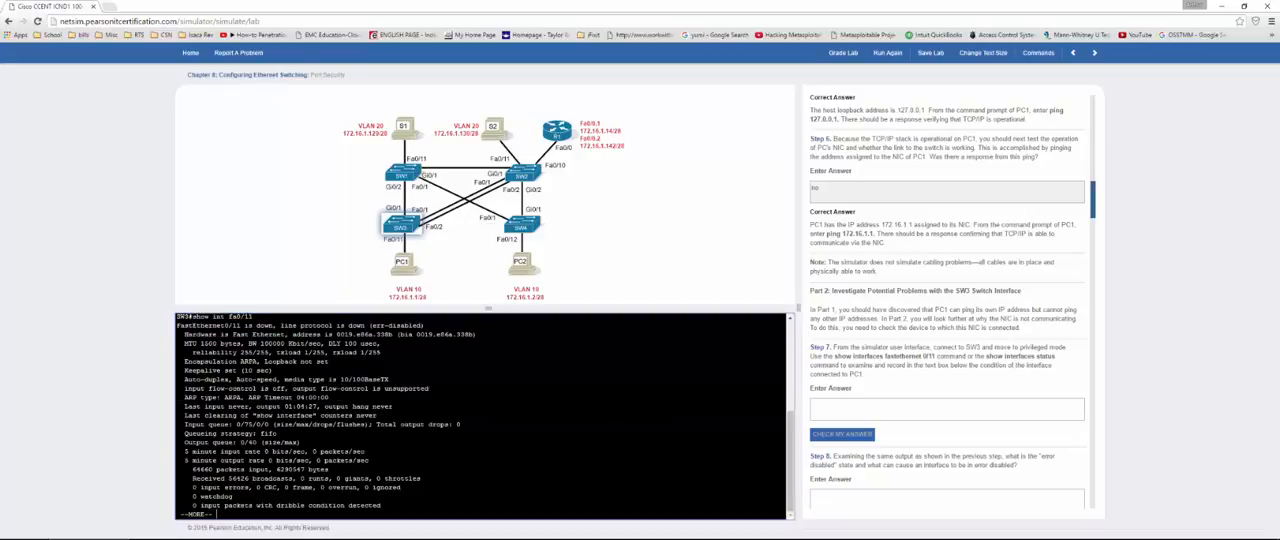
pyautogui.moveTo(244, 325); pyautogui.dragTo(277, 325)
pyautogui.moveTo(376, 325); pyautogui.dragTo(424, 325)
pyautogui.click(424, 326)
pyautogui.press('q')
# Step: List the status of all SW3 interfaces with show int stat
pyautogui.write('show int stat')
pyautogui.press('Return')
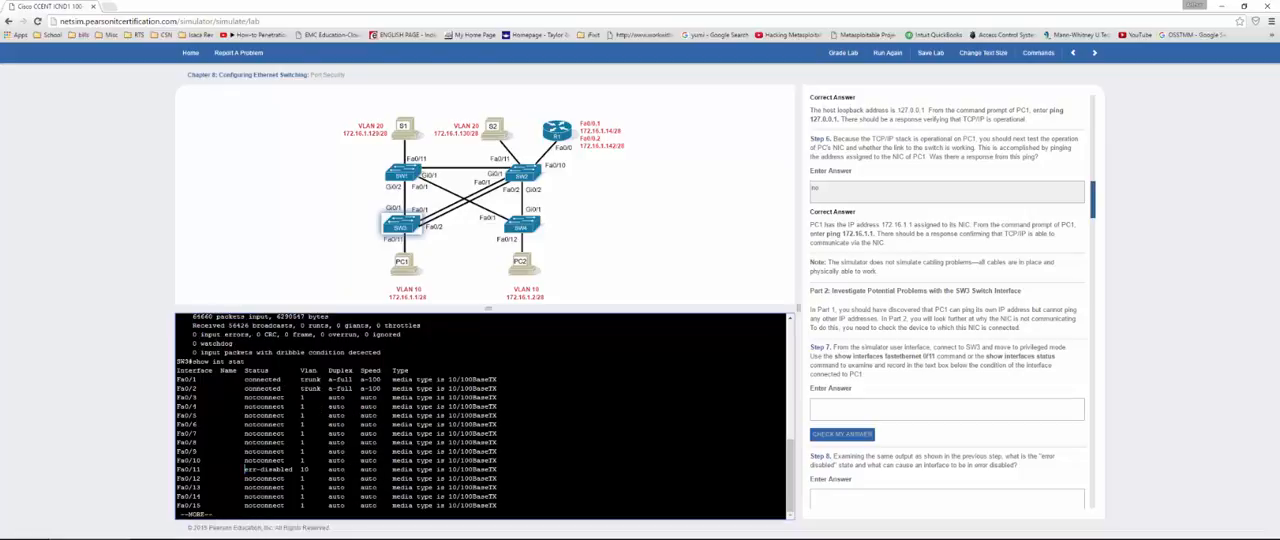
# Step: Copy the Fa0/11 status "err-disabled" into the Step 7 answer and check it
pyautogui.moveTo(244, 469); pyautogui.dragTo(293, 469)
pyautogui.click(848, 410)
pyautogui.write('err-disabled')
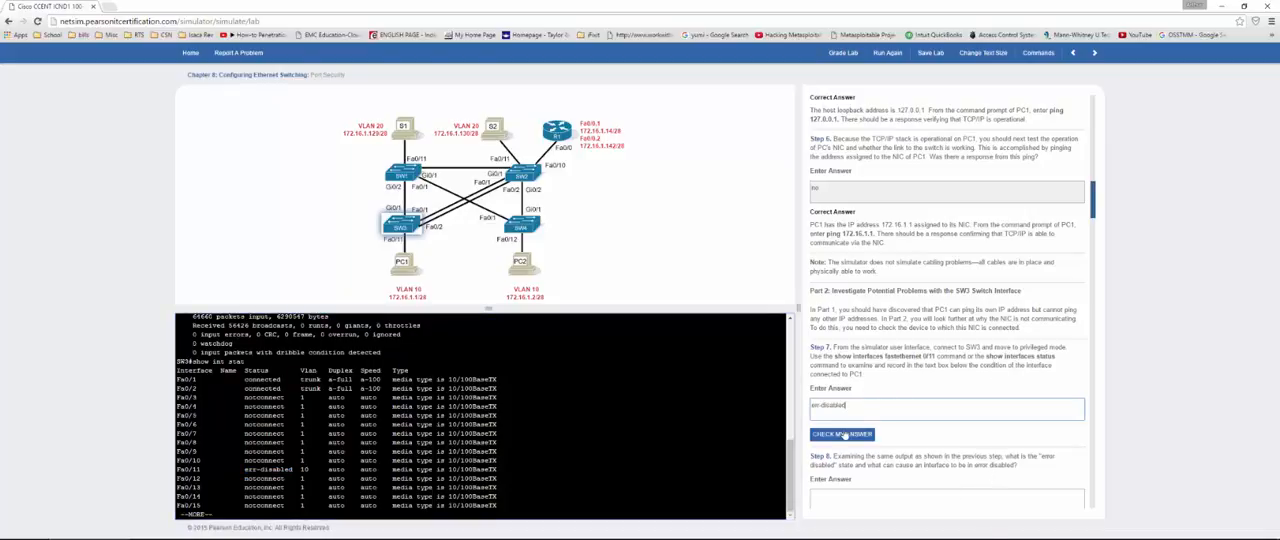
pyautogui.click(843, 434)
# Step: Answer Step 8 on error-disabled causes with "port security", check the answer, and continue to Step 9
pyautogui.scroll(-3, 848, 380)
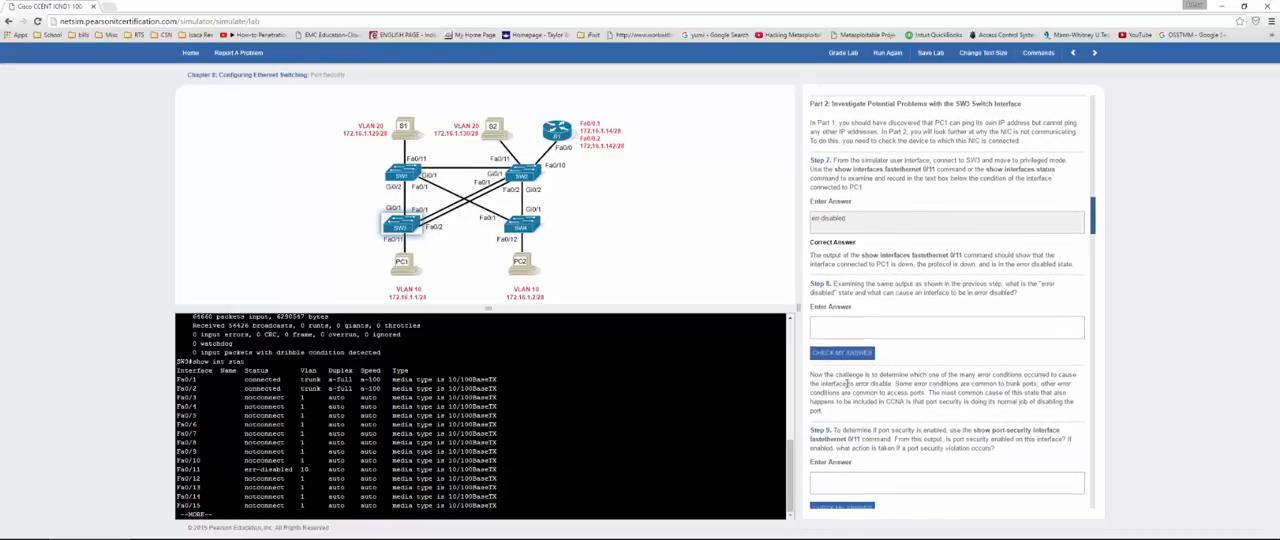
pyautogui.scroll(-1, 853, 317)
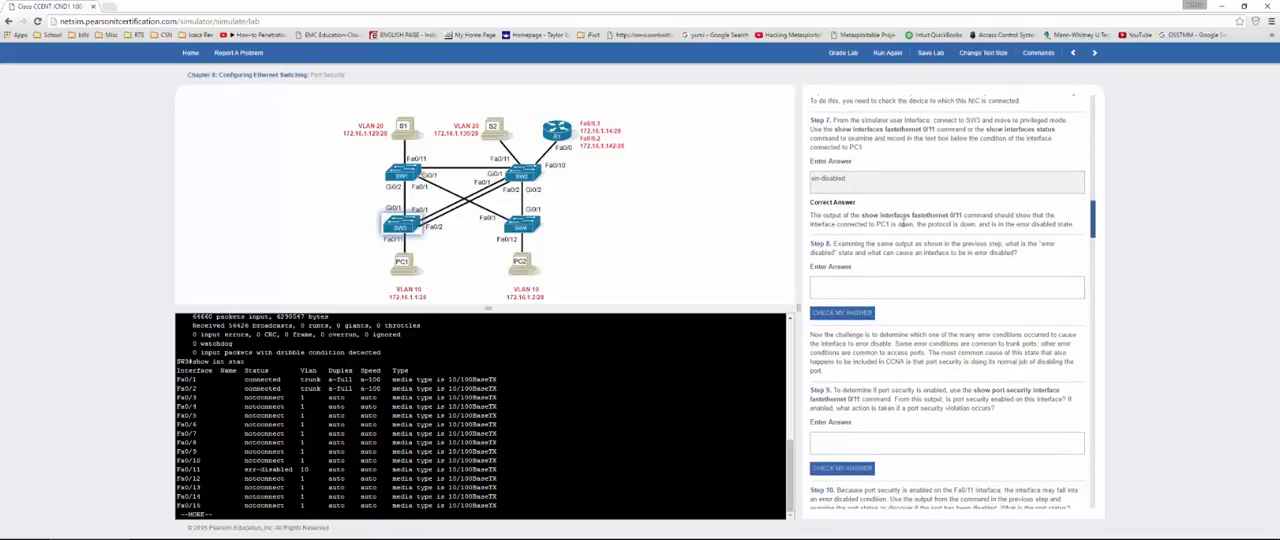
pyautogui.click(882, 288)
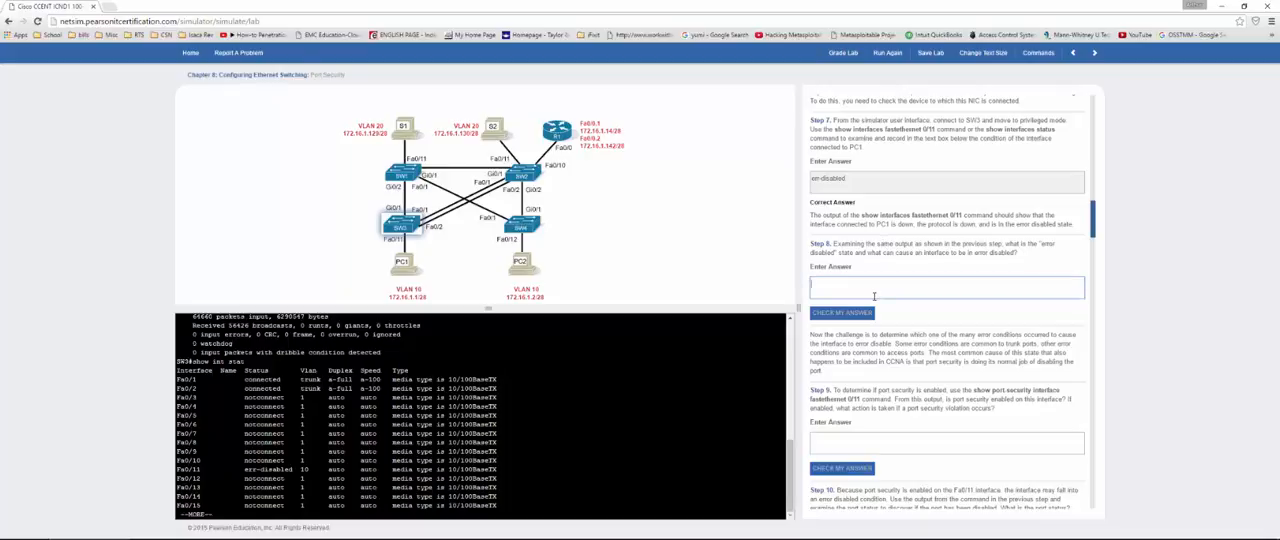
pyautogui.write('port security')
pyautogui.click(840, 313)
pyautogui.scroll(-1, 842, 300)
pyautogui.scroll(-1, 842, 296)
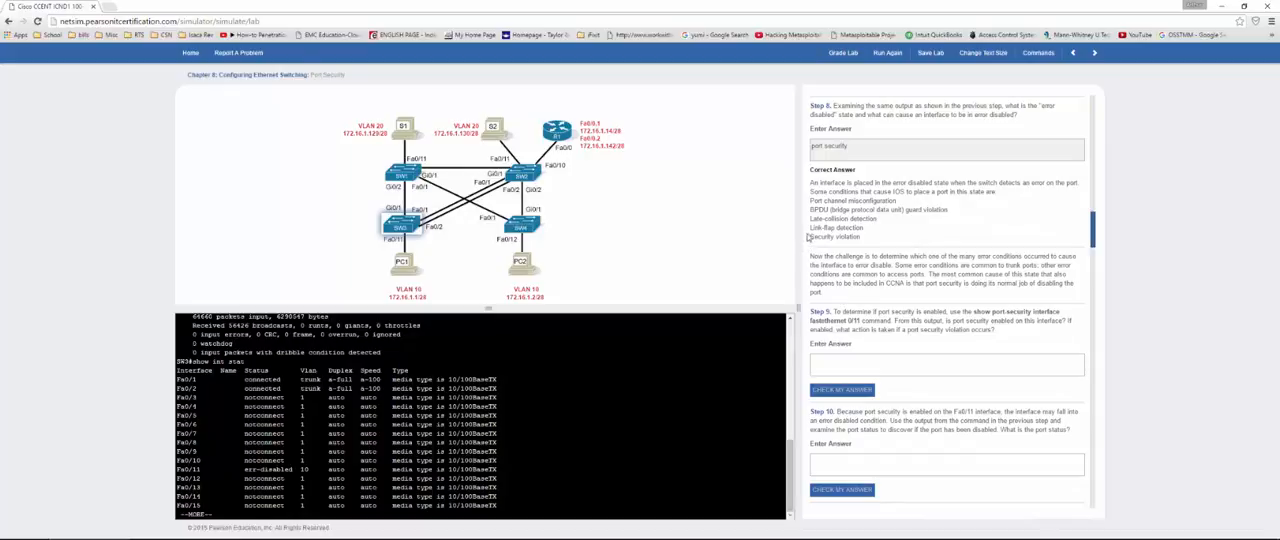
pyautogui.moveTo(809, 239); pyautogui.dragTo(859, 236)
pyautogui.click(859, 236)
pyautogui.scroll(-1, 844, 243)
pyautogui.scroll(-1, 844, 243)
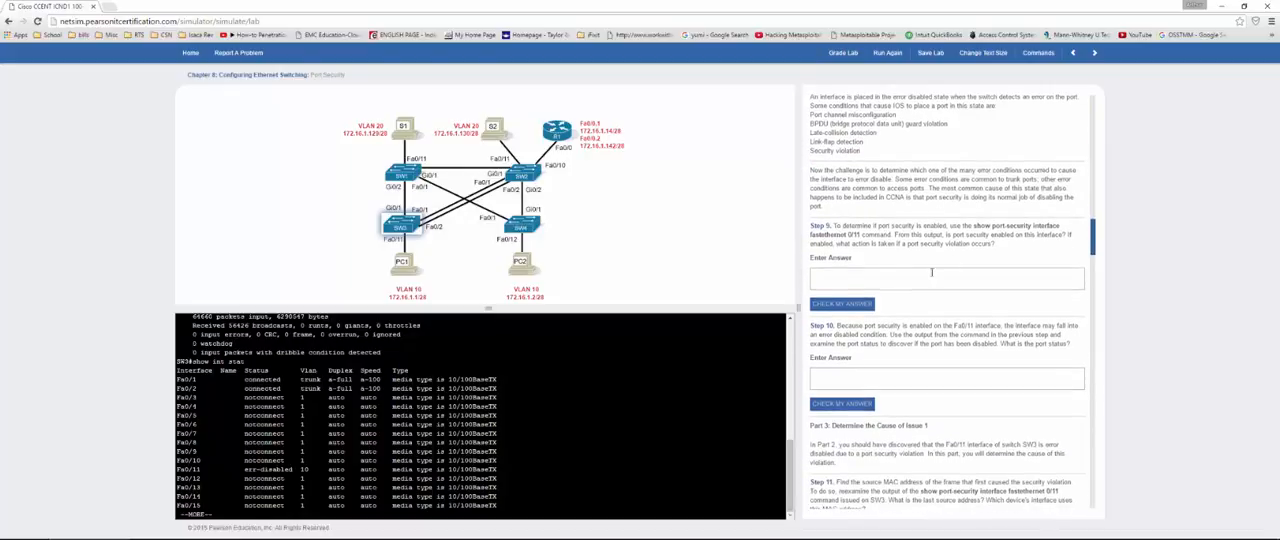
# Step: Run show port-security int fa0/11 on SW3 to display the interface's port security details
pyautogui.write('show')
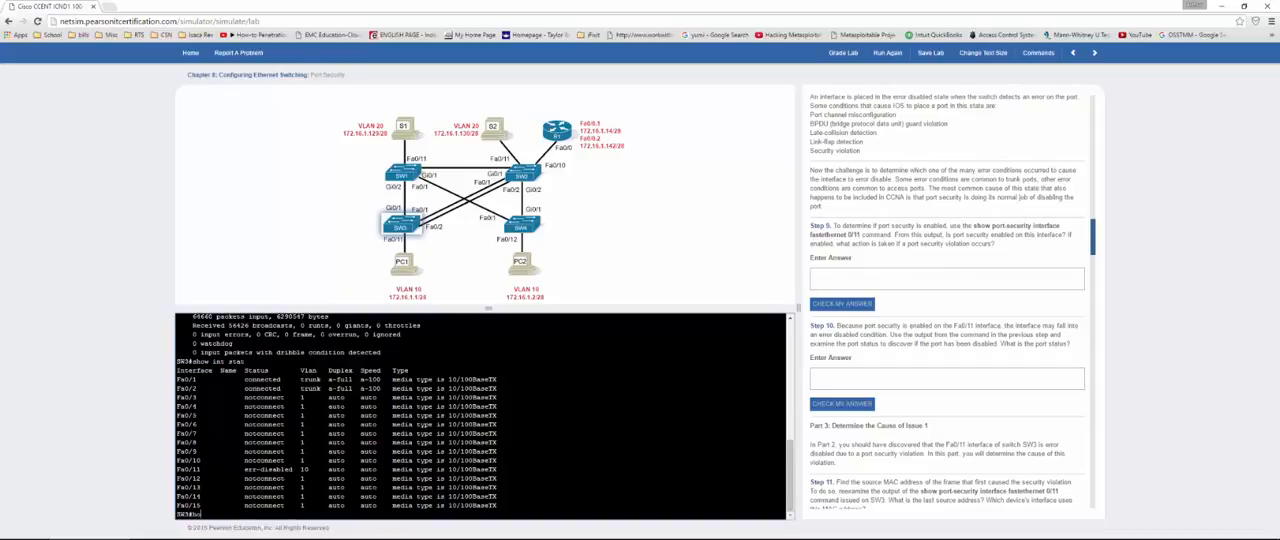
pyautogui.press('BackSpace')
pyautogui.press('BackSpace')
pyautogui.press('BackSpace')
pyautogui.write('show port')
pyautogui.press('Tab')
pyautogui.write('int fa0/11')
pyautogui.press('Return')
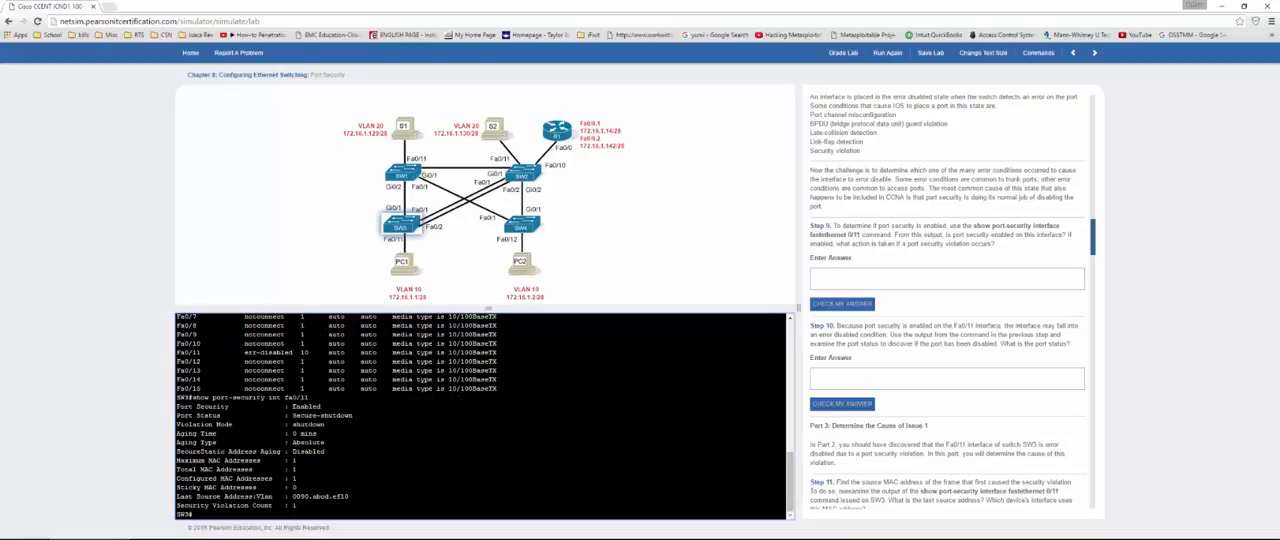
# Step: Copy the port status "Secure-shutdown" from the SW3 output into the Step 9 answer and check it
pyautogui.moveTo(185, 407); pyautogui.dragTo(354, 415)
pyautogui.click(322, 407)
pyautogui.click(354, 415)
pyautogui.moveTo(302, 415); pyautogui.dragTo(342, 415)
pyautogui.click(867, 275)
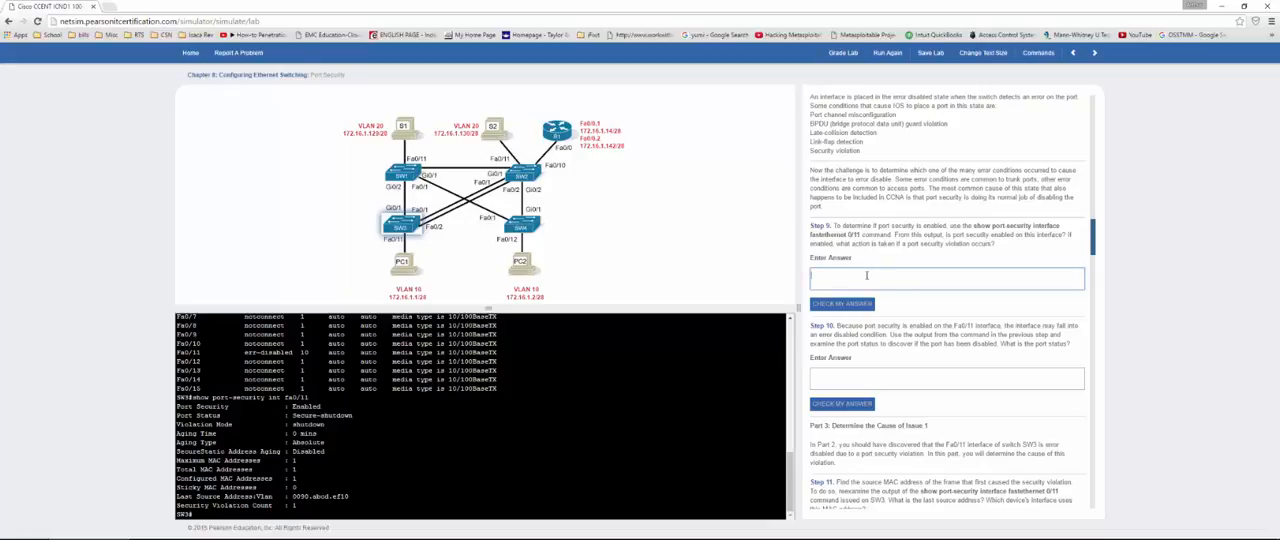
pyautogui.click(317, 433)
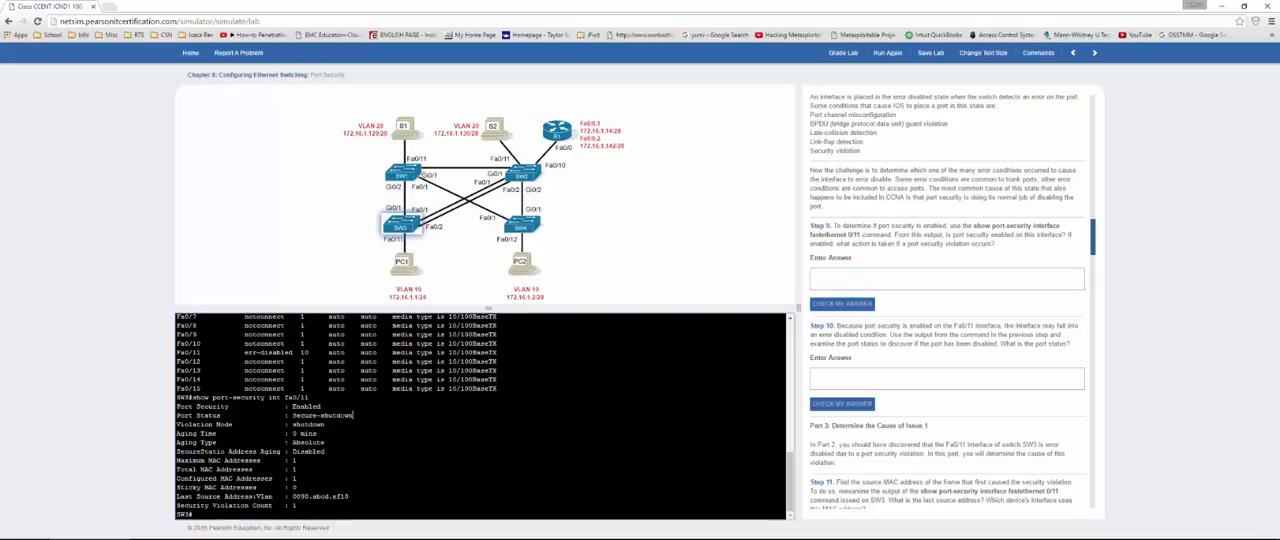
pyautogui.moveTo(353, 415); pyautogui.dragTo(290, 415)
pyautogui.hotkey('ctrl', 'c')
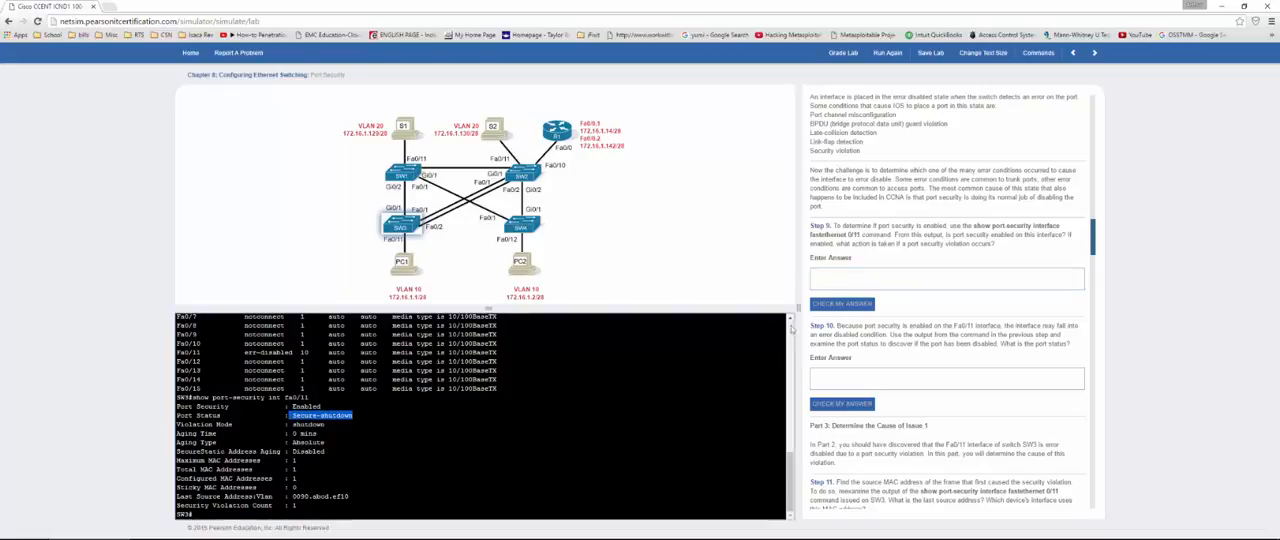
pyautogui.click(900, 278)
pyautogui.hotkey('ctrl', 'v')
pyautogui.click(853, 304)
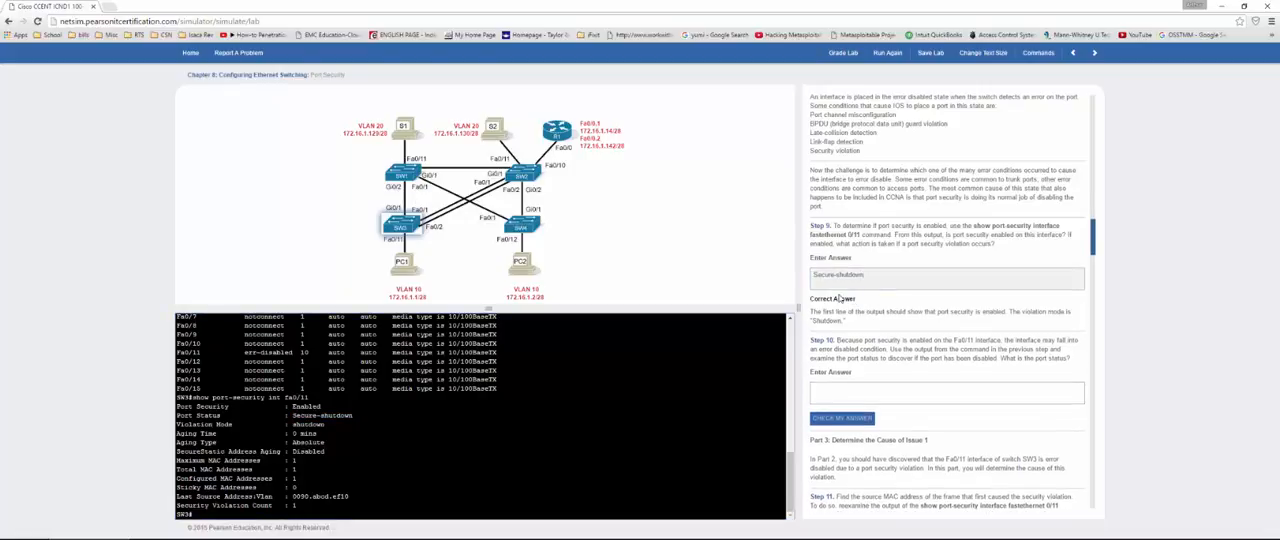
# Step: Answer Step 10 on the Fa0/11 port status with "Secure-shutdown" and check the answer
pyautogui.scroll(-3, 839, 298)
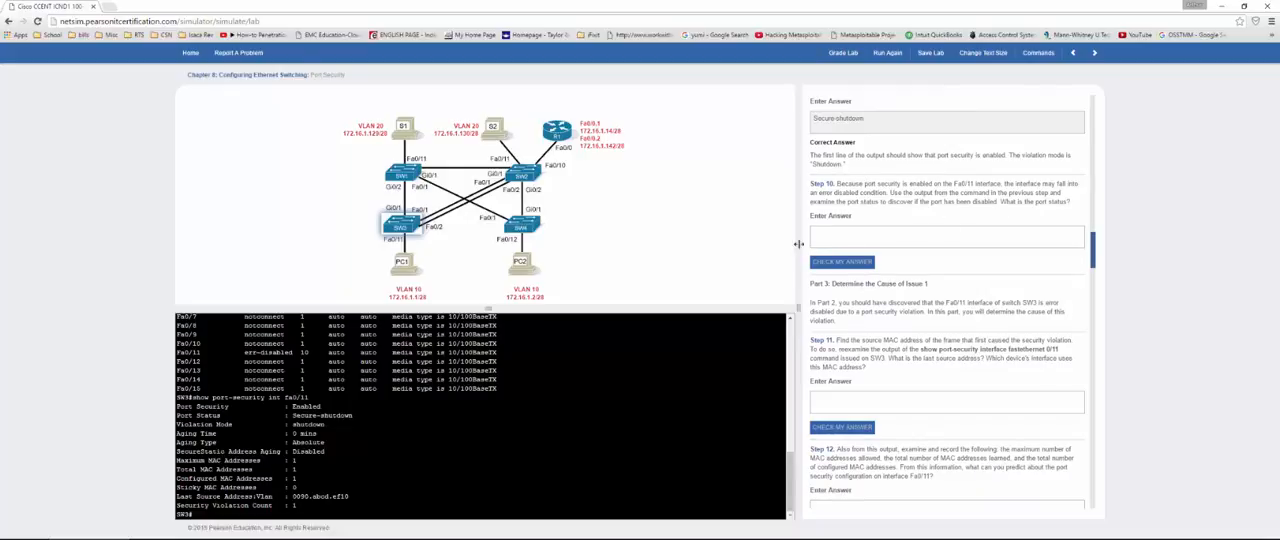
pyautogui.click(861, 241)
pyautogui.hotkey('ctrl', 'v')
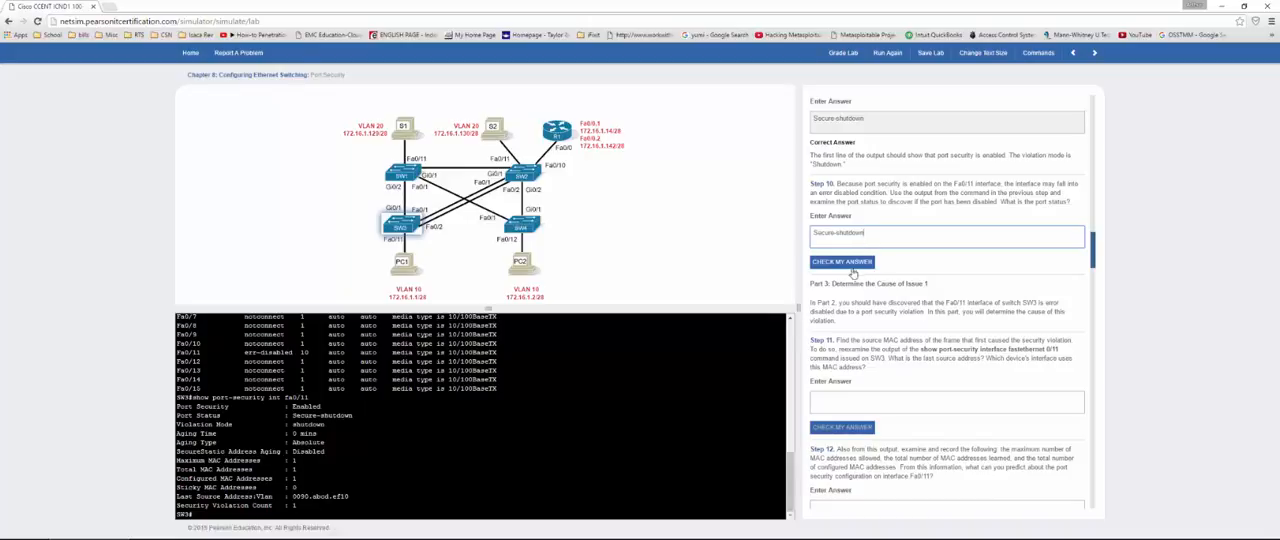
pyautogui.click(852, 266)
pyautogui.scroll(-3, 846, 243)
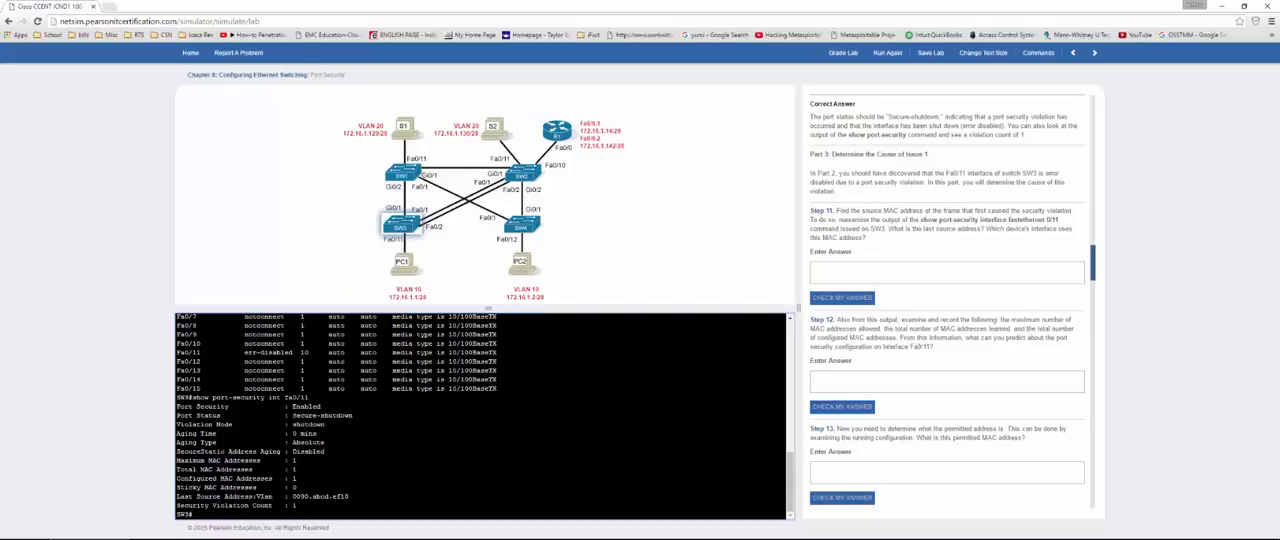
# Step: Rerun show port-security int fa0/11 on SW3 to re-examine the last source address for Step 11
pyautogui.write('show')
pyautogui.press('BackSpace')
pyautogui.press('BackSpace')
pyautogui.press('BackSpace')
pyautogui.press('BackSpace')
pyautogui.moveTo(309, 398); pyautogui.dragTo(209, 398)
pyautogui.moveTo(349, 496)
pyautogui.mouseDown()
pyautogui.moveTo(294, 496)
pyautogui.moveTo(349, 499)
pyautogui.mouseUp()
pyautogui.press('Up')
pyautogui.press('Return')
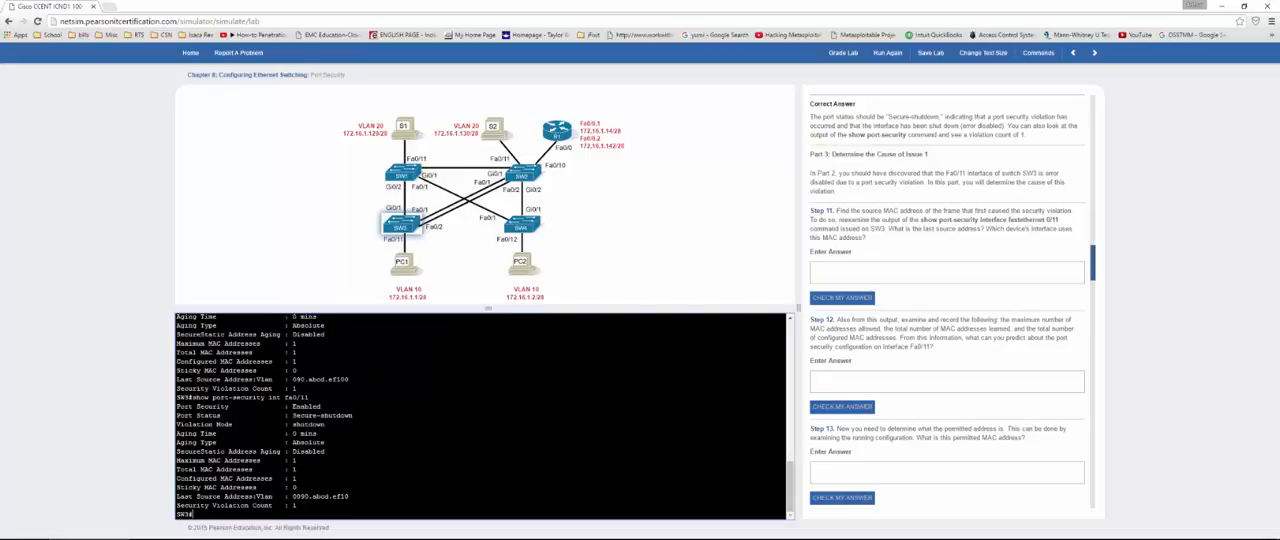
# Step: Copy the last source address 0090.abcd.ef10 into the Step 11 answer and check it
pyautogui.moveTo(349, 496); pyautogui.dragTo(292, 496)
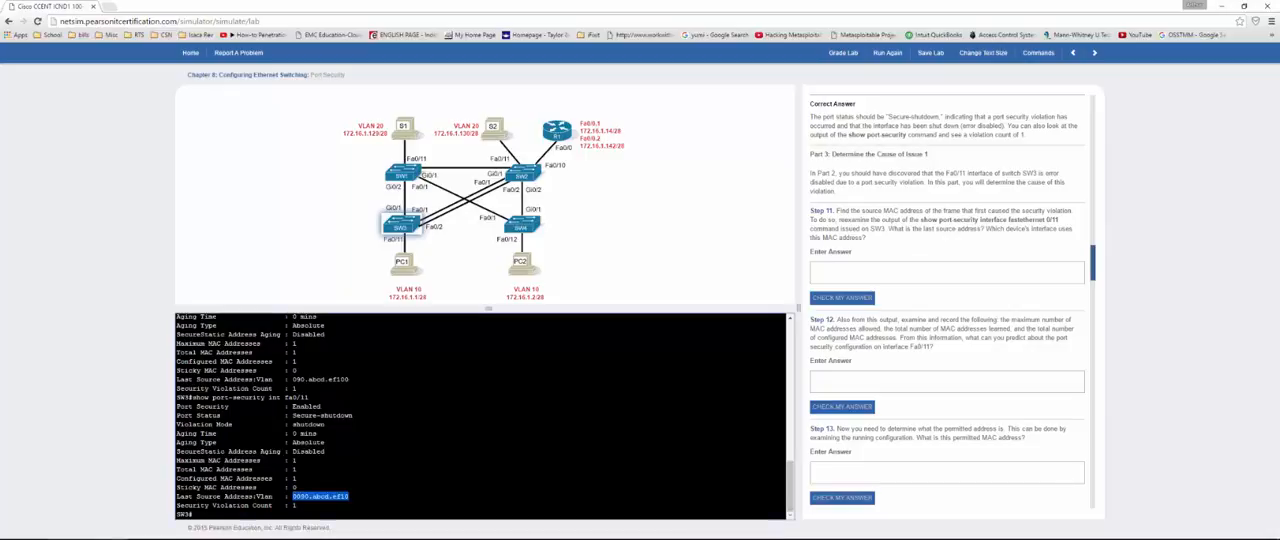
pyautogui.hotkey('ctrl', 'v')
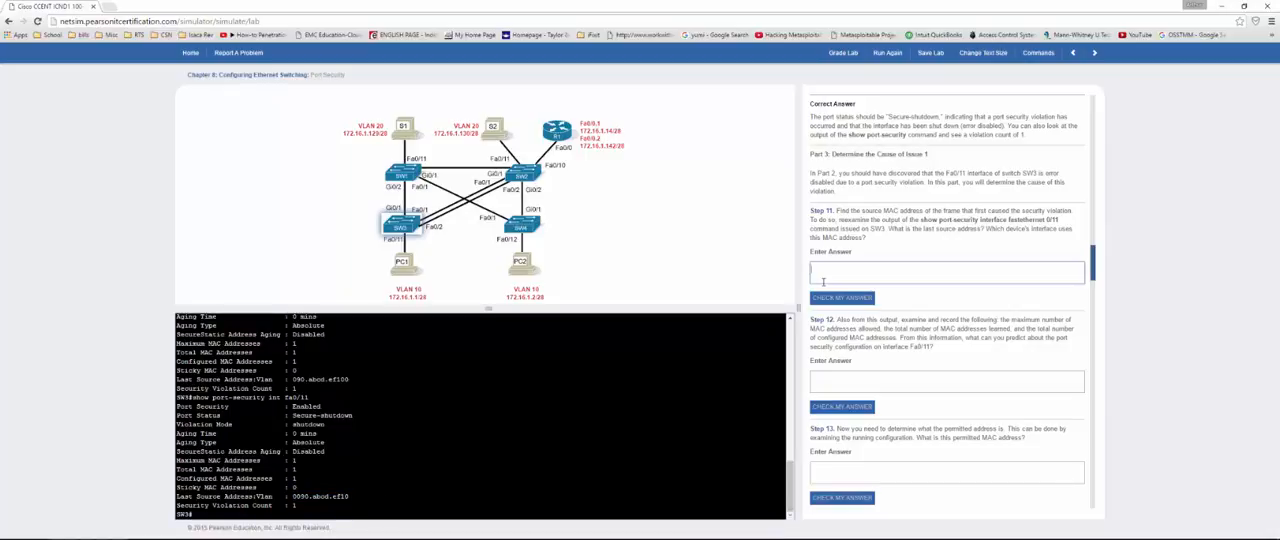
pyautogui.click(842, 297)
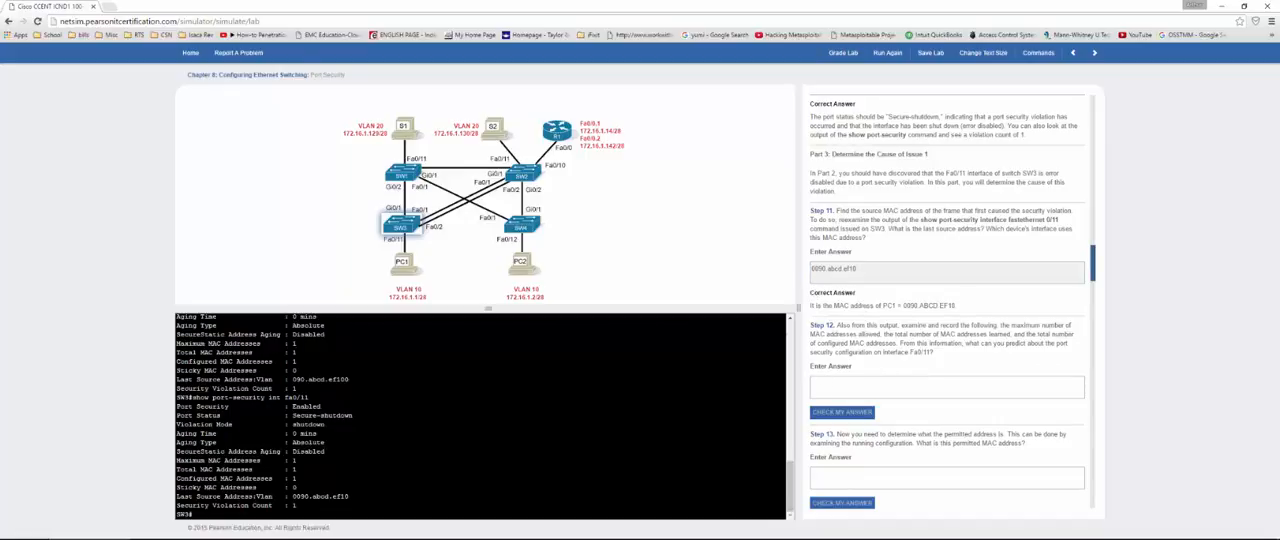
# Step: Answer Step 12 on the port security configuration with "fa0/11" and check the answer
pyautogui.click(851, 379)
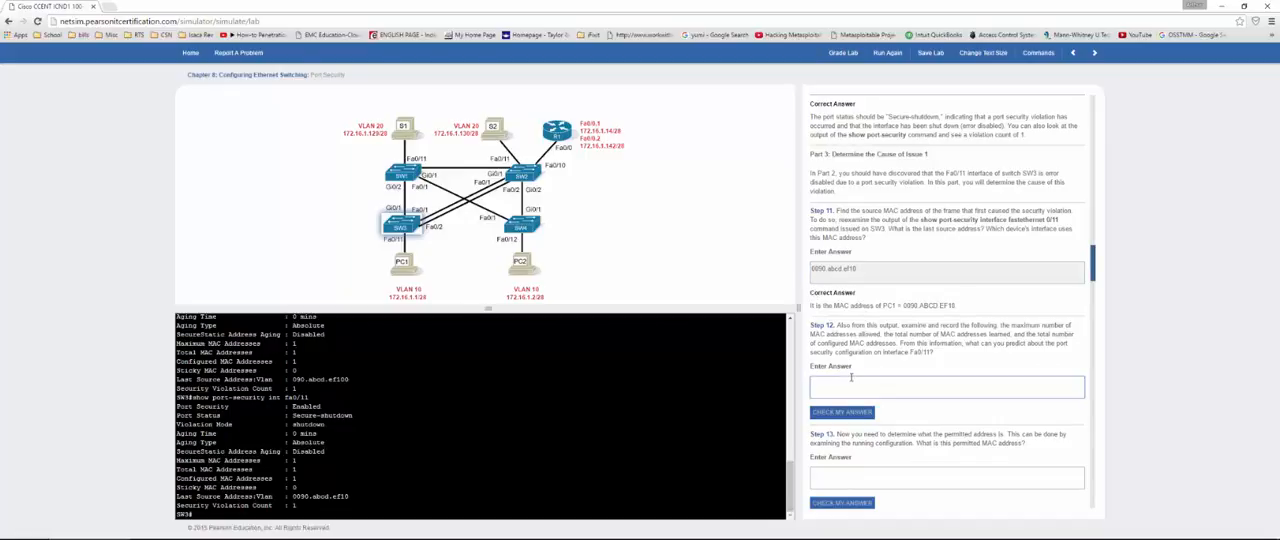
pyautogui.write('tot/11')
pyautogui.click(840, 413)
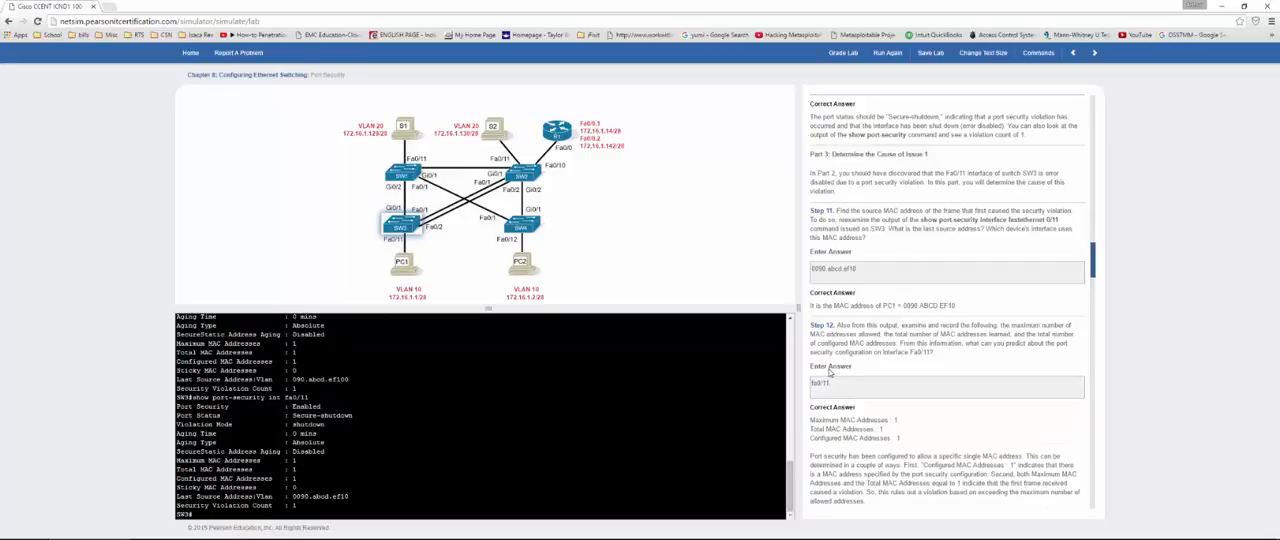
pyautogui.scroll(-3, 827, 374)
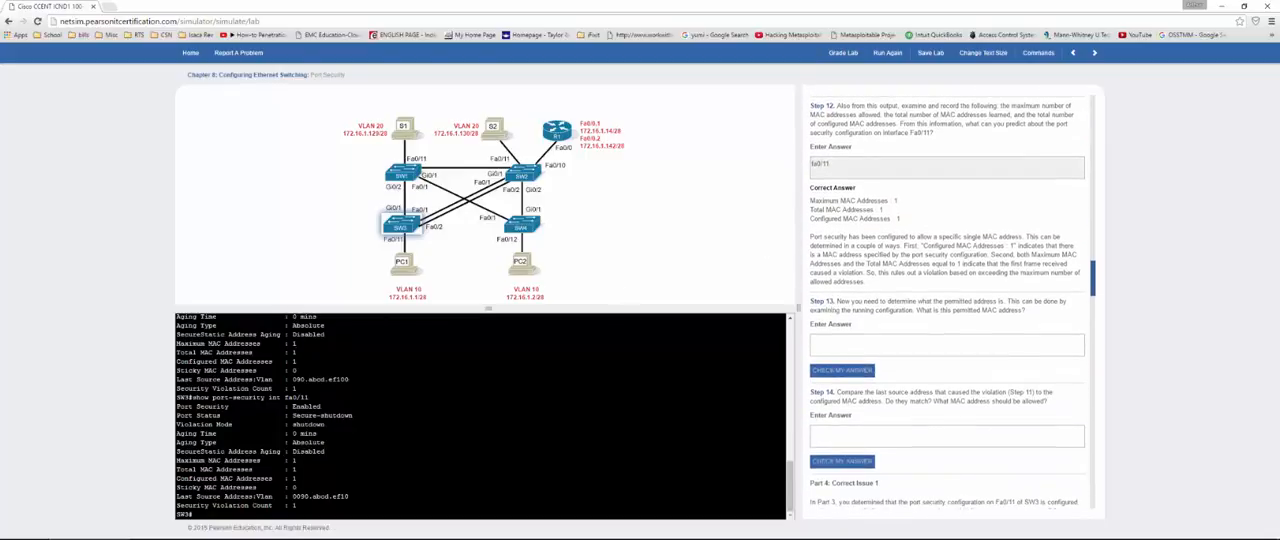
# Step: Compare the MAC address counts in SW3's port security output with the Step 12 solution and examine the last source address
pyautogui.doubleClick(294, 469)
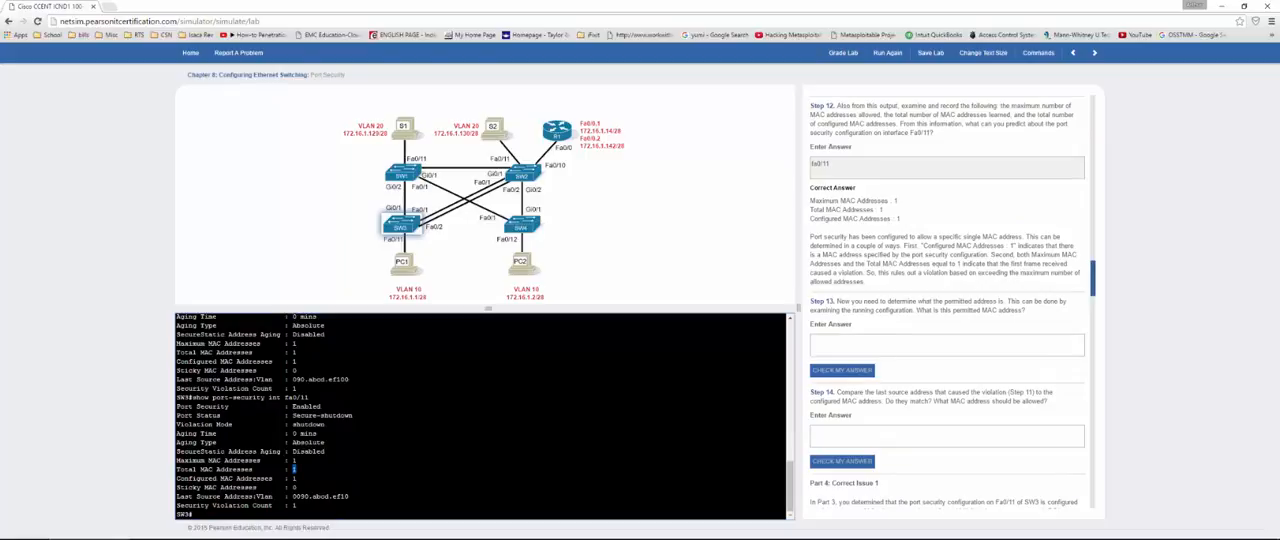
pyautogui.doubleClick(294, 478)
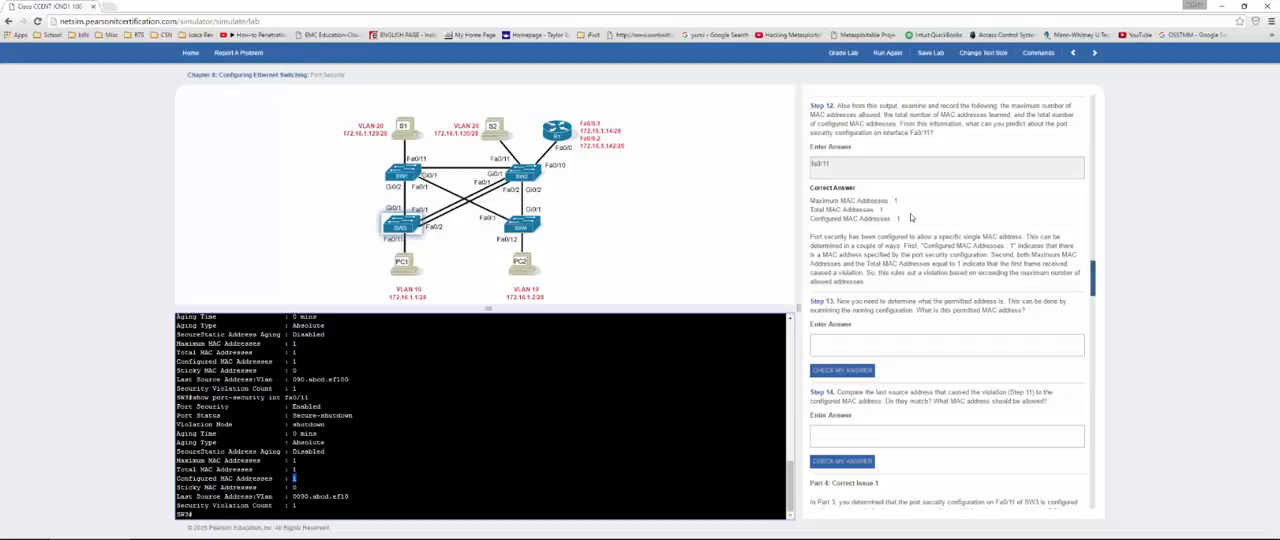
pyautogui.moveTo(905, 220); pyautogui.dragTo(898, 219)
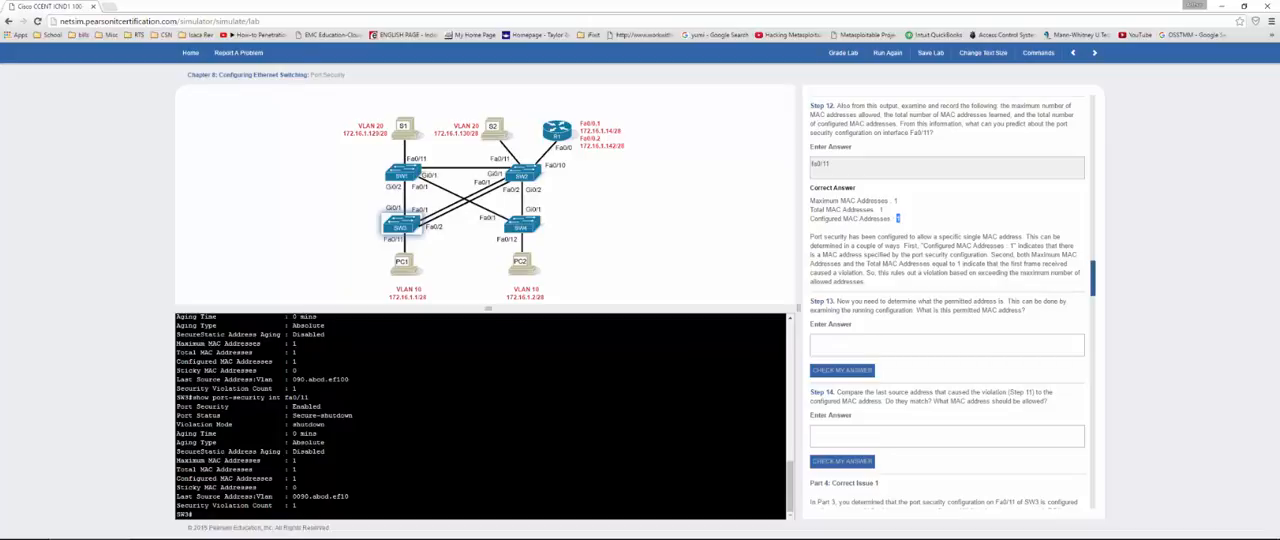
pyautogui.click(194, 514)
pyautogui.press('Return')
pyautogui.press('Return')
pyautogui.press('Return')
pyautogui.press('Return')
pyautogui.press('Return')
pyautogui.press('Return')
pyautogui.press('Return')
pyautogui.press('Return')
pyautogui.press('Return')
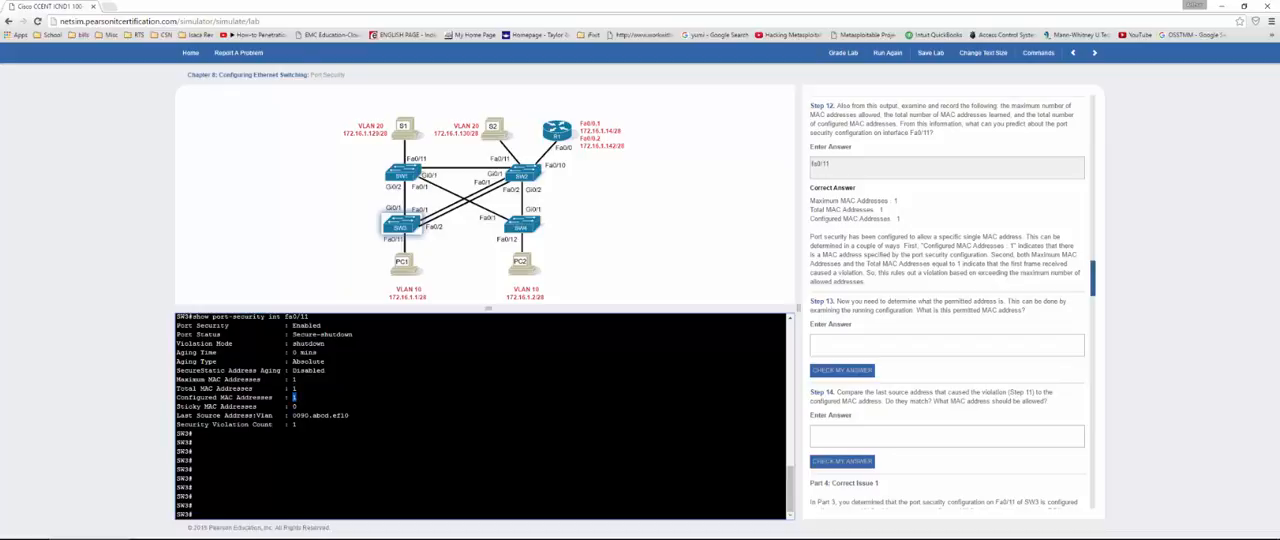
pyautogui.moveTo(349, 415); pyautogui.dragTo(292, 415)
# Step: Display SW3's running configuration with show run and page forward to the FastEthernet0/11 section
pyautogui.click(193, 514)
pyautogui.write('show run')
pyautogui.press('Return')
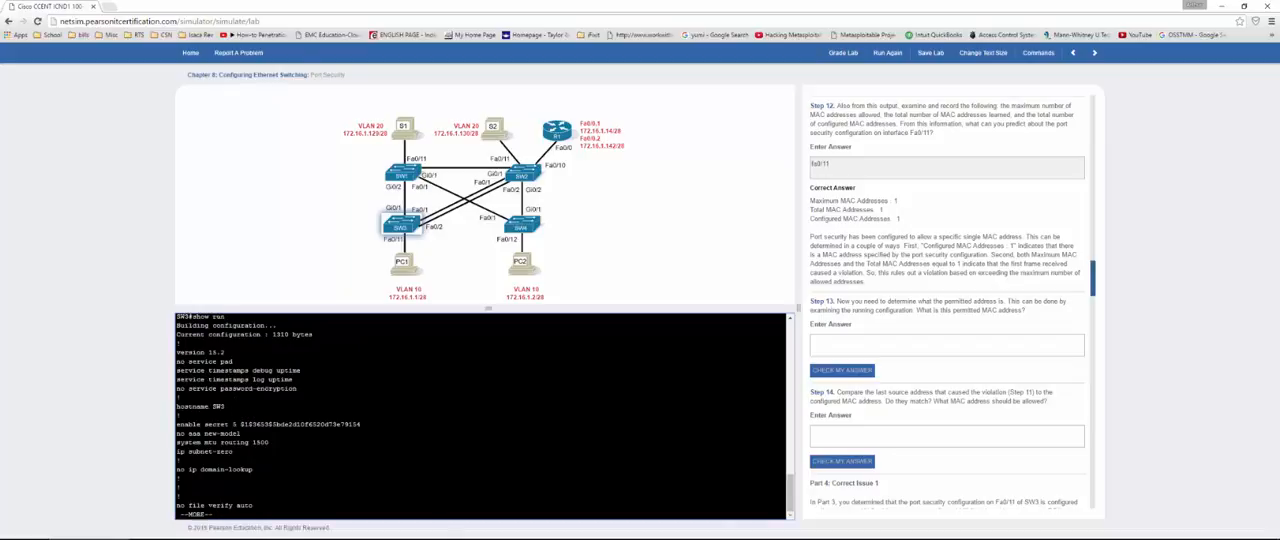
pyautogui.press('space')
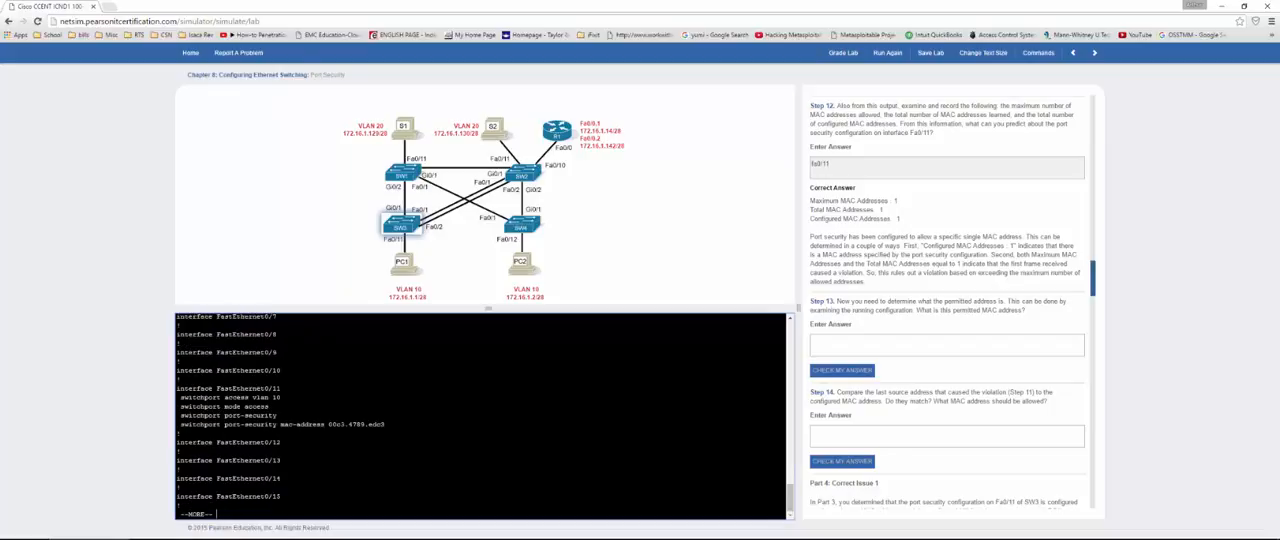
# Step: Copy the permitted MAC address 00c3.4789.edc3 from the Fa0/11 configuration into the Step 13 answer and check it
pyautogui.moveTo(386, 424); pyautogui.dragTo(328, 424)
pyautogui.click(840, 348)
pyautogui.write('00c3.4789.edc3')
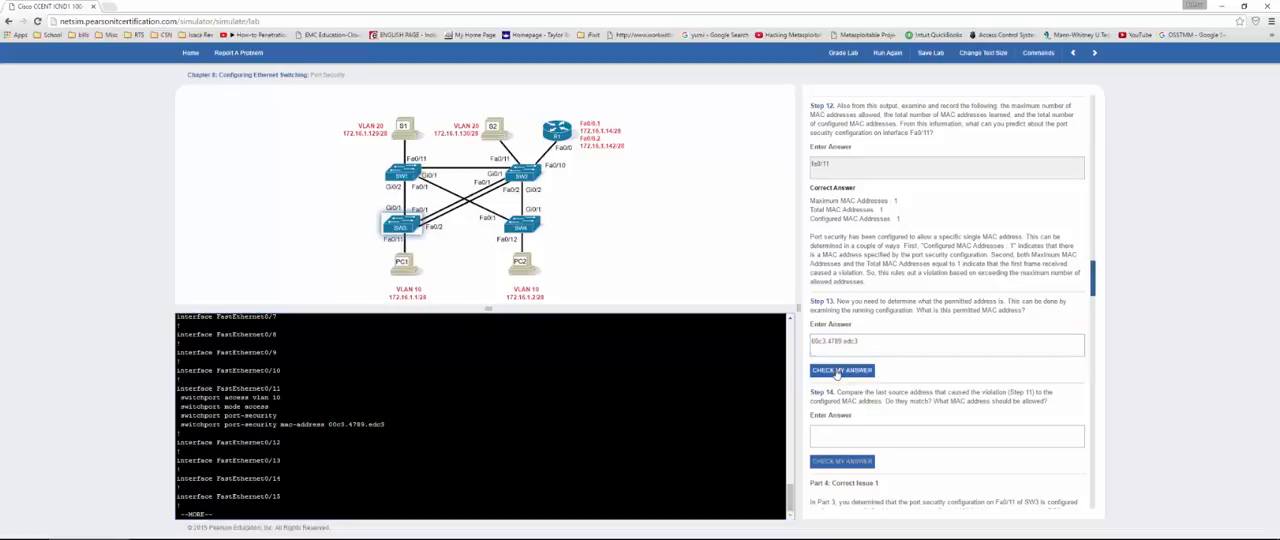
pyautogui.click(837, 371)
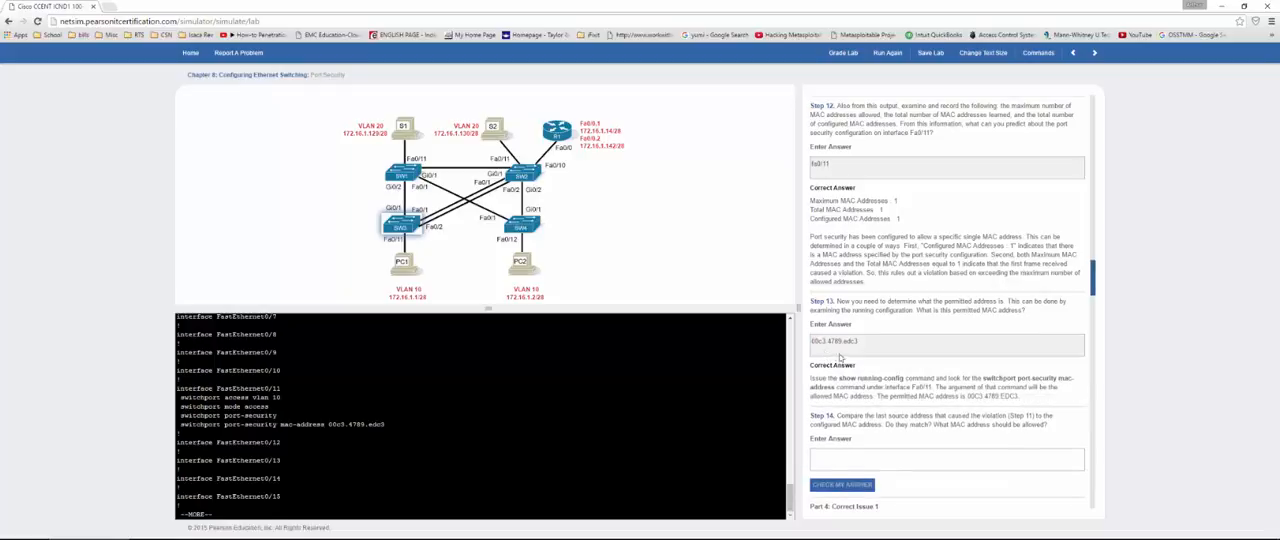
# Step: Copy the last source address 0090.abcd.ef10 from the earlier port security output into the Step 14 answer and check it
pyautogui.scroll(-3, 840, 357)
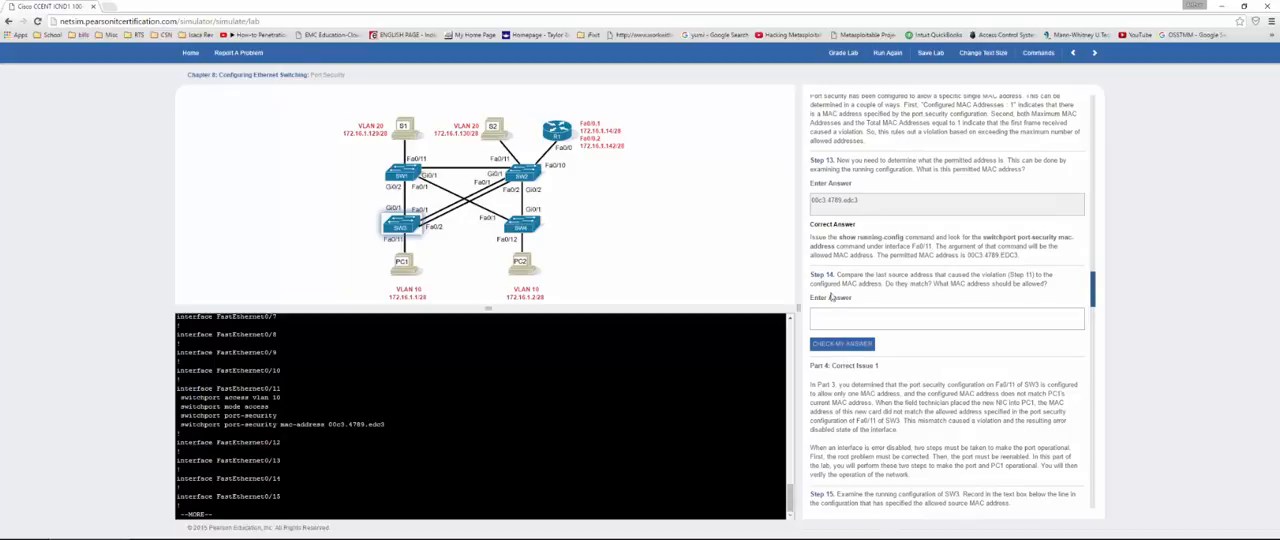
pyautogui.scroll(2, 845, 220)
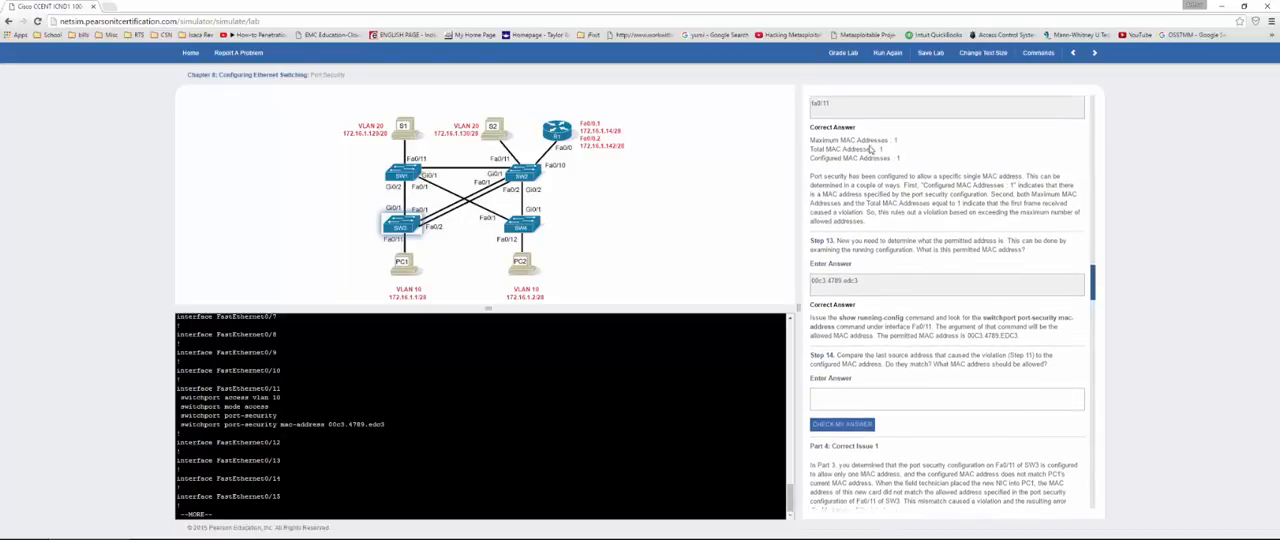
pyautogui.scroll(1, 869, 149)
pyautogui.scroll(-2, 869, 149)
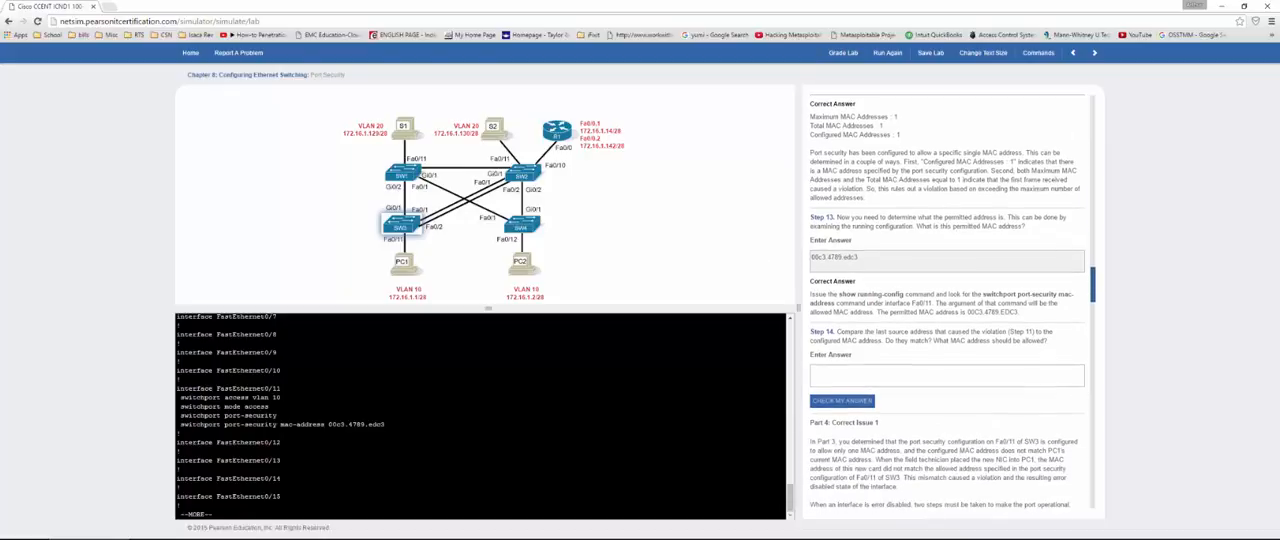
pyautogui.scroll(10, 480, 415)
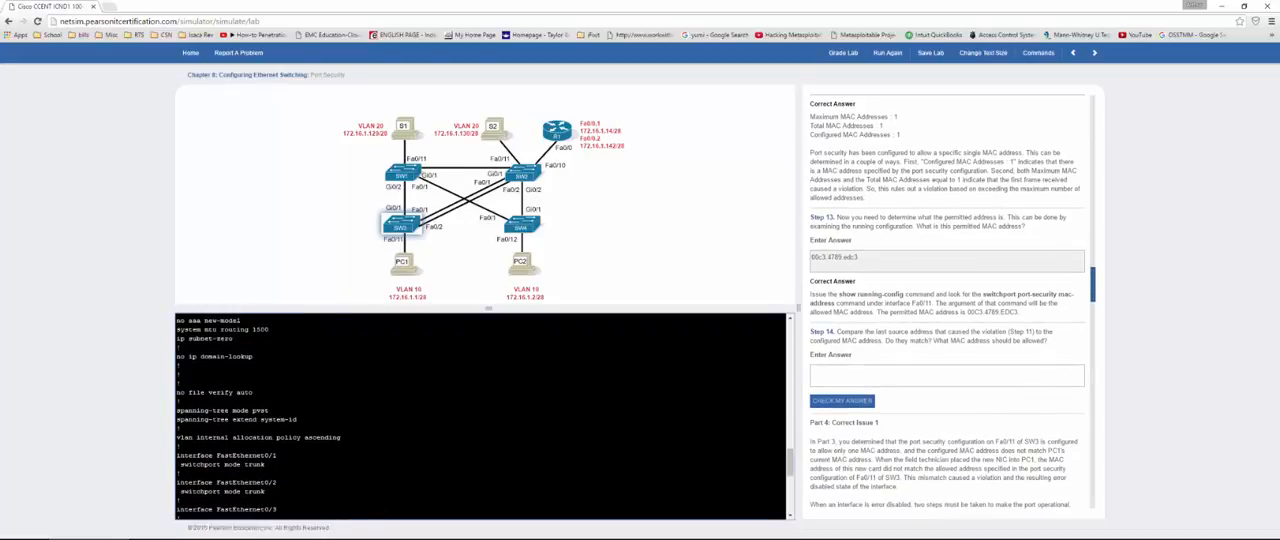
pyautogui.scroll(10, 480, 415)
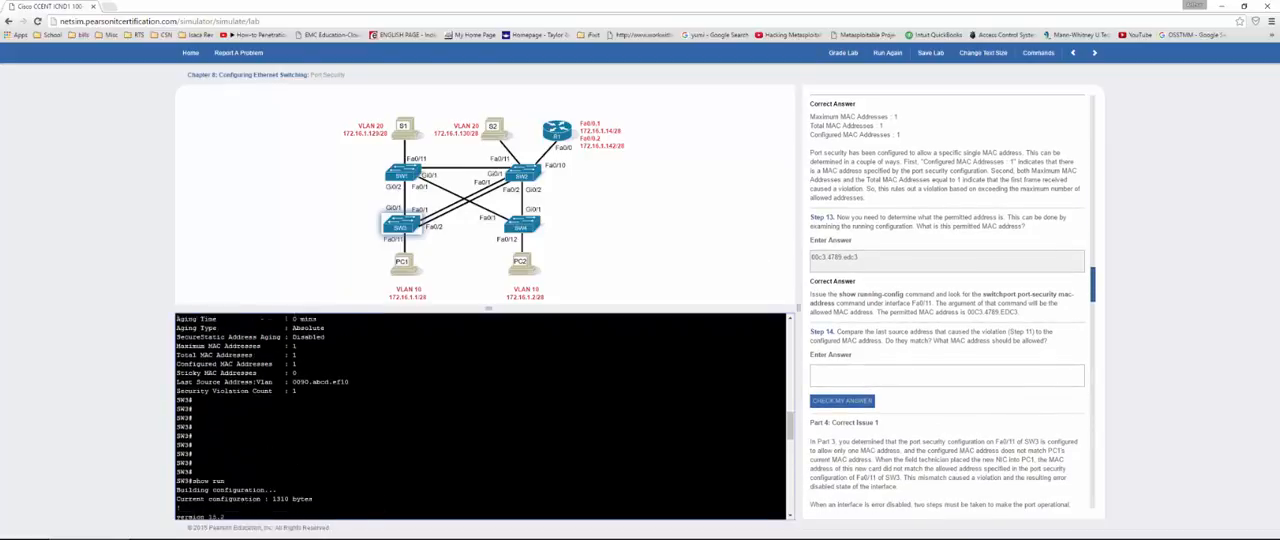
pyautogui.scroll(1, 480, 415)
pyautogui.moveTo(350, 389); pyautogui.dragTo(292, 389)
pyautogui.hotkey('ctrl', 'c')
pyautogui.click(840, 375)
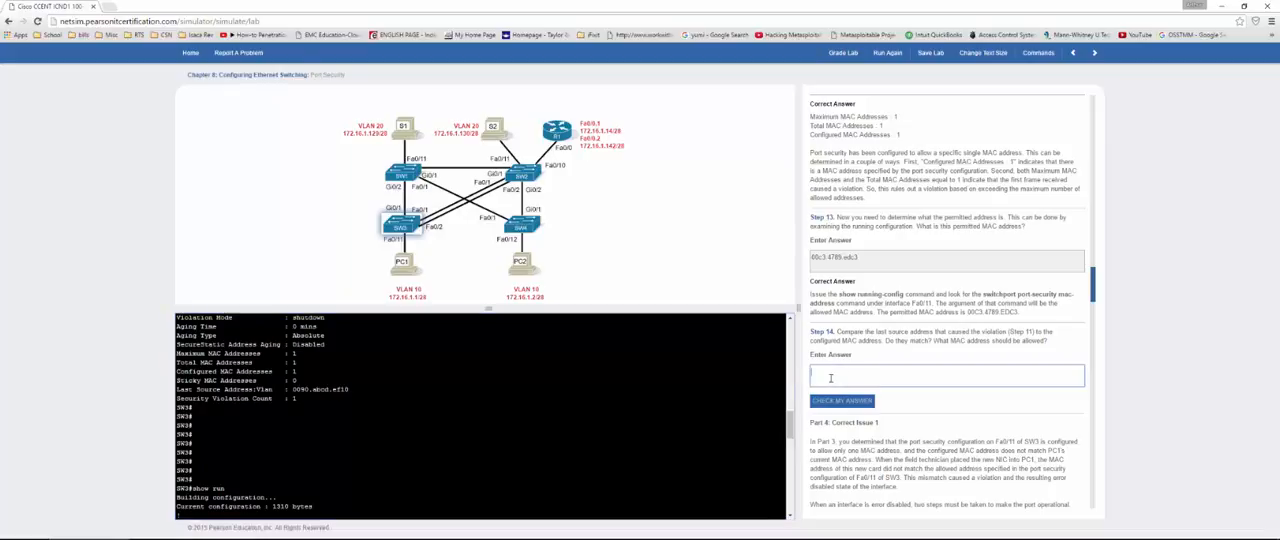
pyautogui.hotkey('ctrl', 'v')
pyautogui.click(842, 400)
# Step: Copy the line "switchport port-security mac-address 00c3.4789.edc3" from the Fa0/11 configuration into the Step 15 answer and check it
pyautogui.scroll(-3, 842, 370)
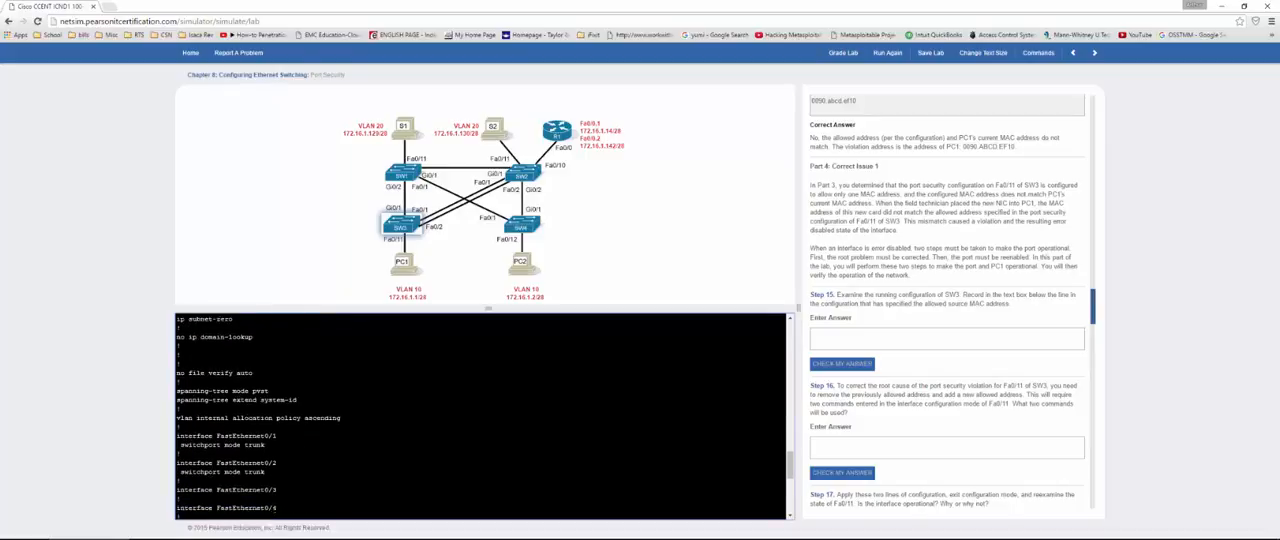
pyautogui.moveTo(386, 425); pyautogui.dragTo(182, 425)
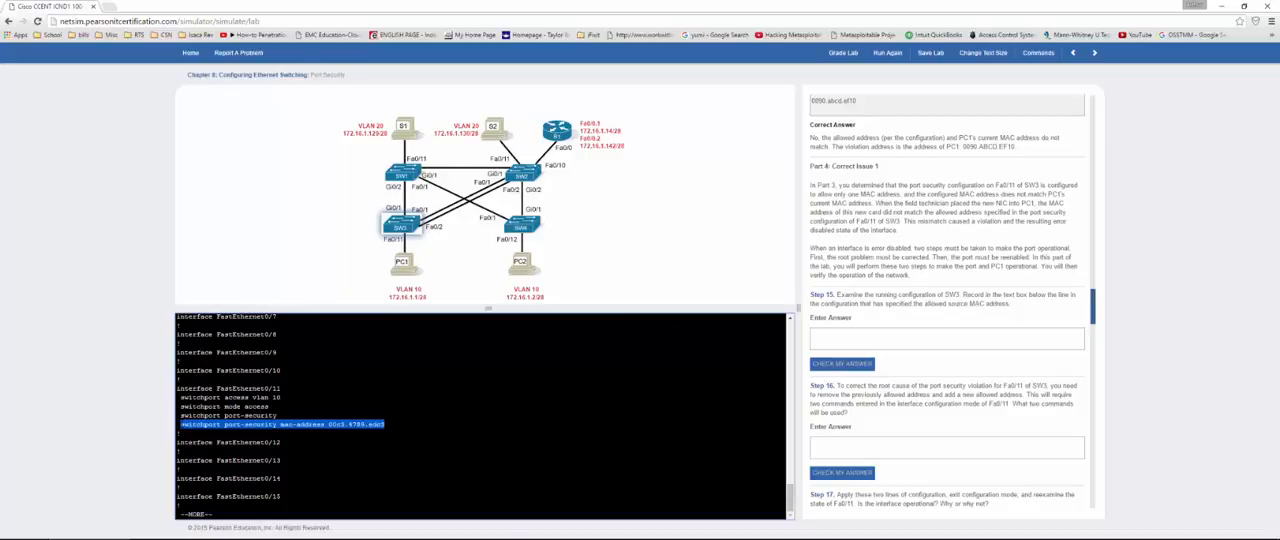
pyautogui.click(866, 334)
pyautogui.write('switchport port-security mac-address 00c3.4789.edc3')
pyautogui.click(842, 363)
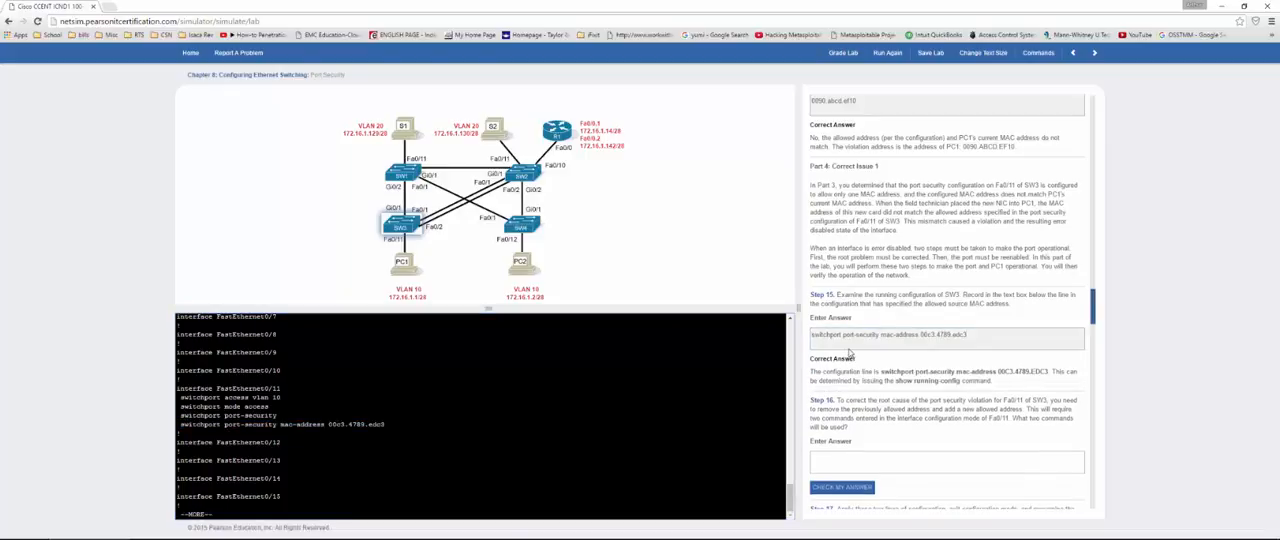
# Step: Write "no switchport port-security mac-address 00c3.4789.edc3" in the Step 16 answer and start a second line "switchport port-security mac-address"
pyautogui.scroll(-3, 848, 355)
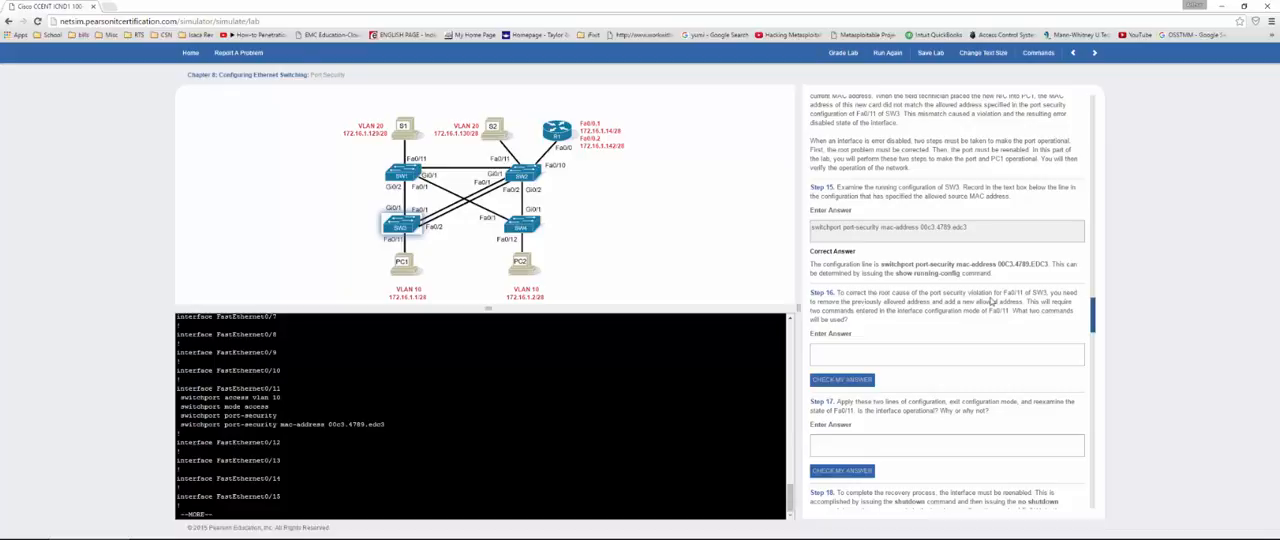
pyautogui.click(845, 350)
pyautogui.write('n')
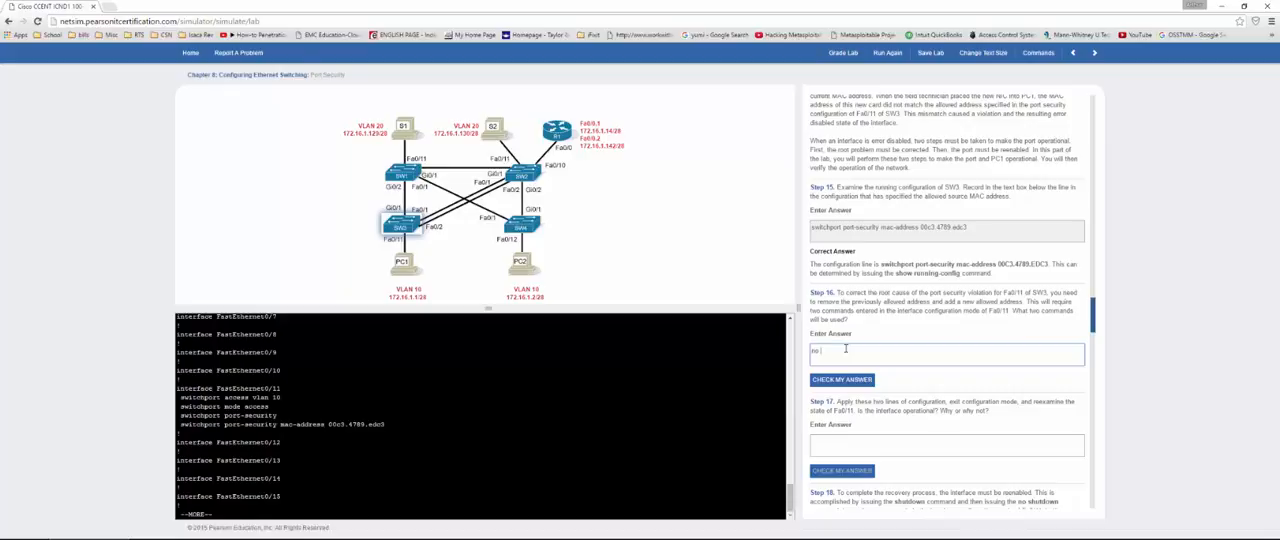
pyautogui.write('o')
pyautogui.write('switchport port-security mac-address 00c3.4789.edc3')
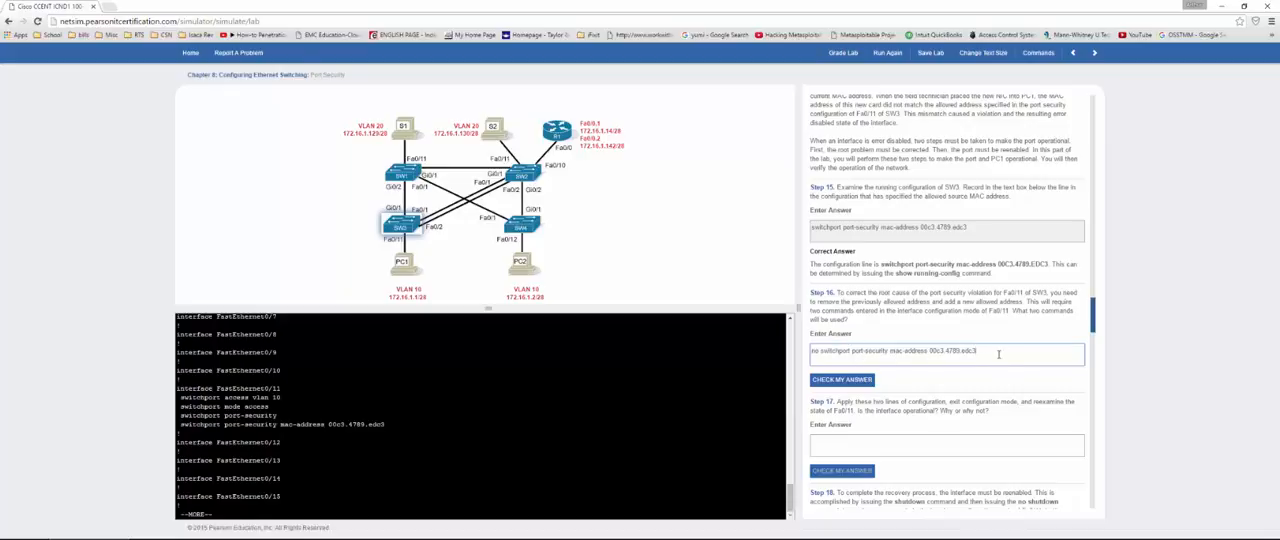
pyautogui.press('Return')
pyautogui.write('switchport port-security mac-address 00c3.4789.edc3')
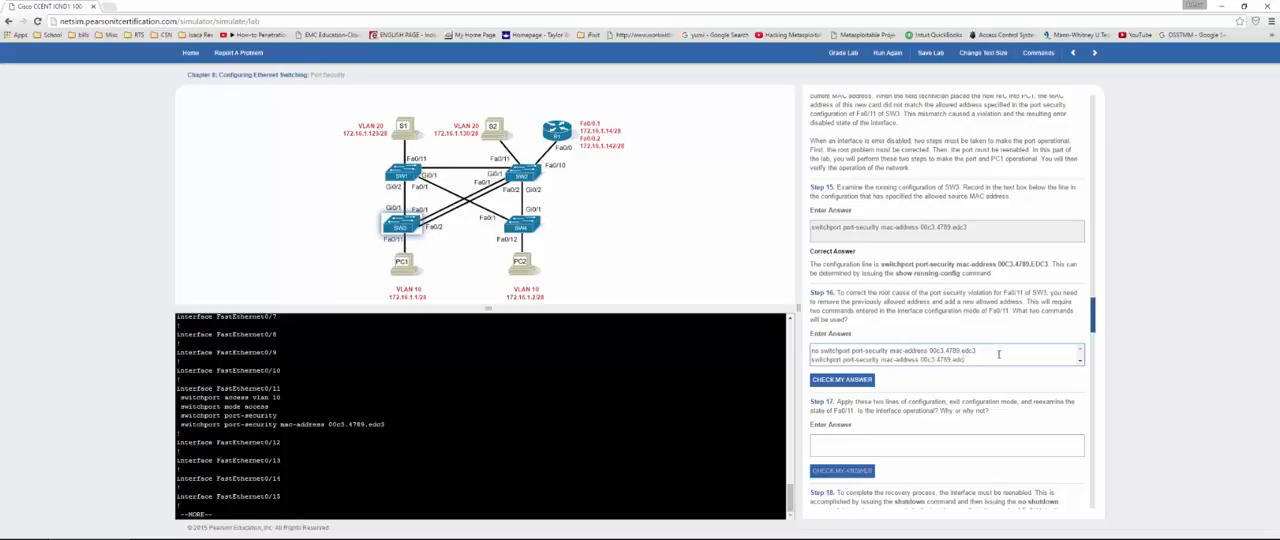
pyautogui.press('BackSpace')
pyautogui.press('BackSpace')
pyautogui.press('BackSpace')
pyautogui.press('BackSpace')
pyautogui.press('BackSpace')
pyautogui.press('BackSpace')
pyautogui.press('BackSpace')
pyautogui.press('BackSpace')
pyautogui.press('BackSpace')
pyautogui.press('BackSpace')
pyautogui.press('BackSpace')
pyautogui.press('BackSpace')
pyautogui.press('BackSpace')
pyautogui.press('BackSpace')
pyautogui.press('BackSpace')
# Step: Complete the second Step 16 line with the last source address 0090.abcd.ef10 copied from the port security output, and check the answer
pyautogui.scroll(10, 480, 415)
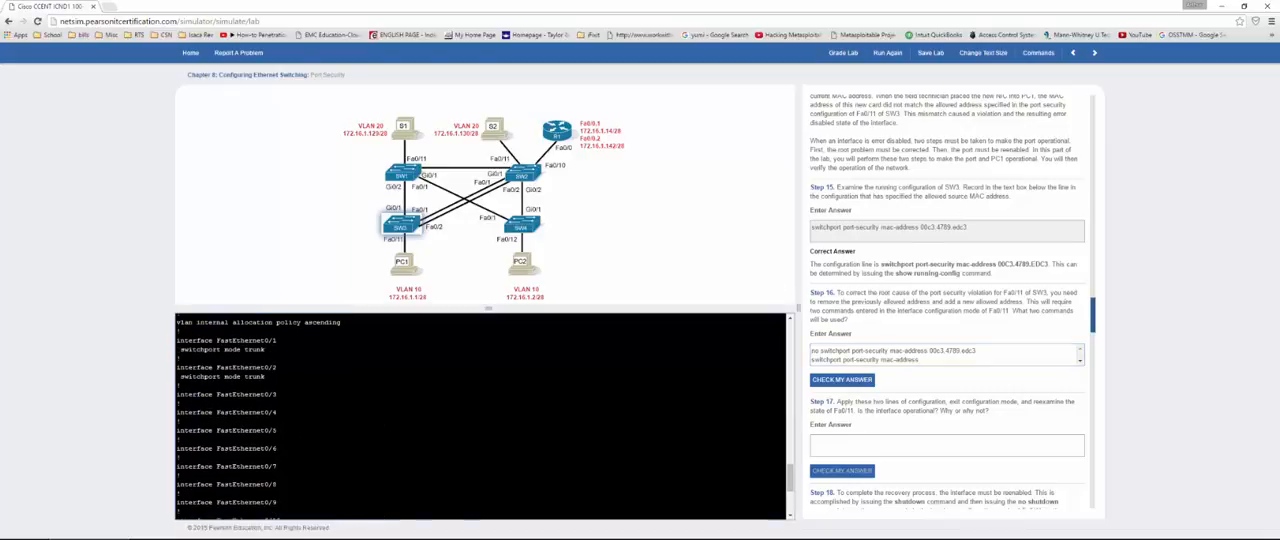
pyautogui.scroll(-10, 480, 415)
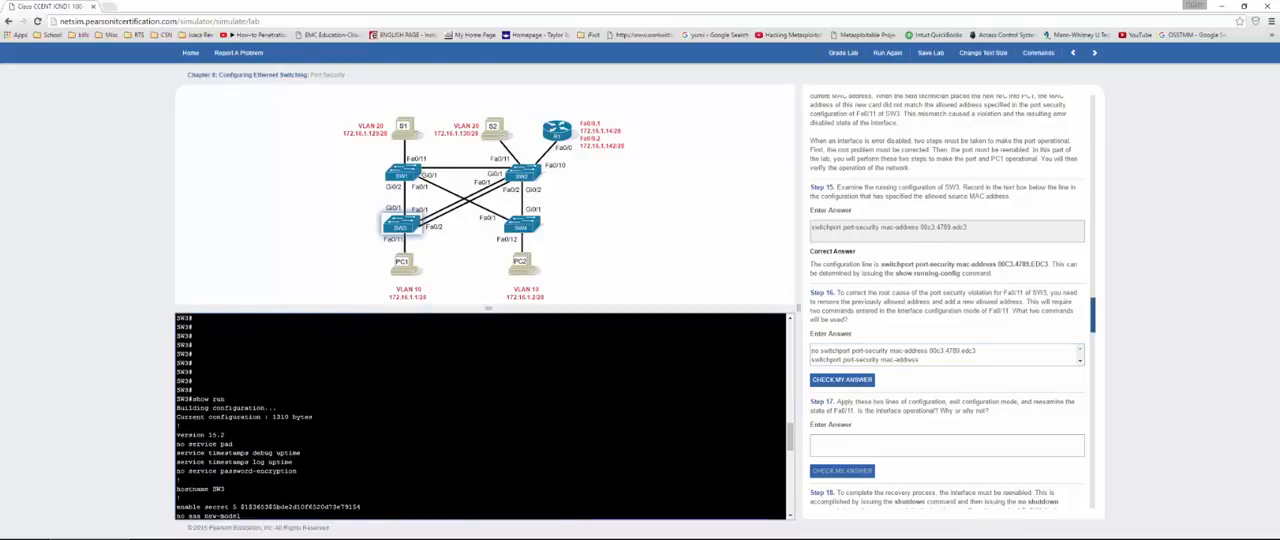
pyautogui.moveTo(340, 440); pyautogui.dragTo(292, 440)
pyautogui.click(935, 360)
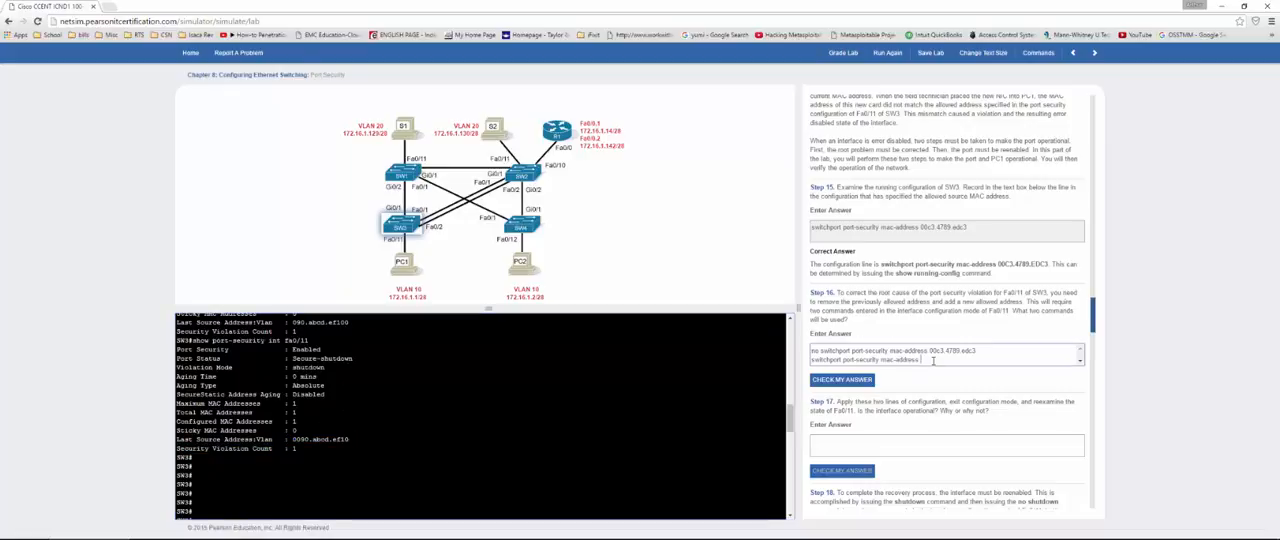
pyautogui.hotkey('ctrl', 'v')
pyautogui.hotkey('ctrl', 'a')
pyautogui.hotkey('ctrl', 'c')
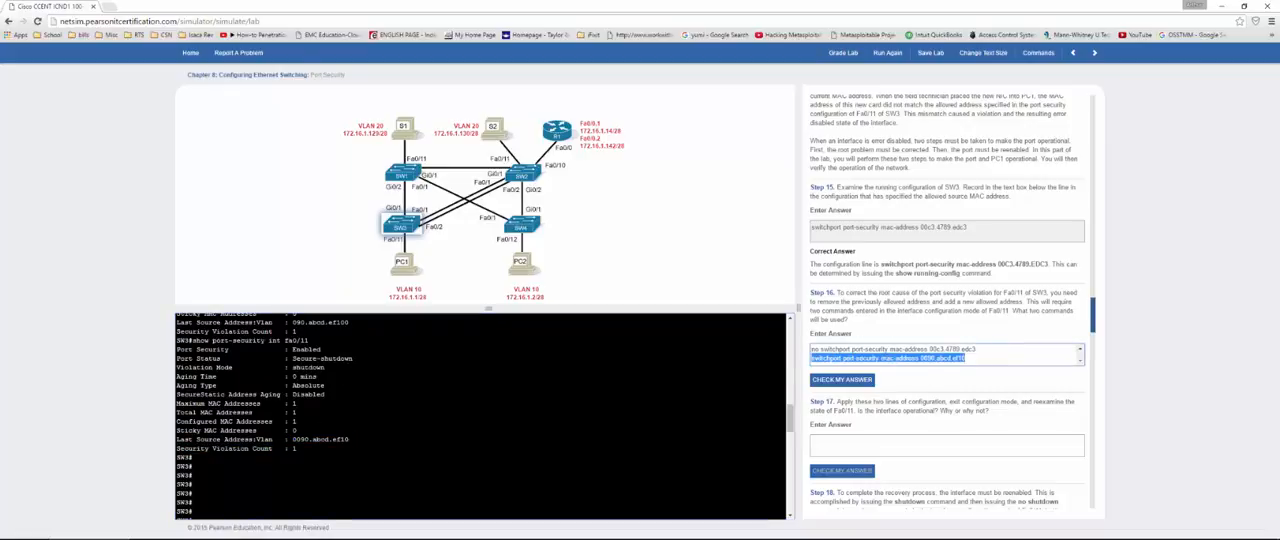
pyautogui.click(832, 381)
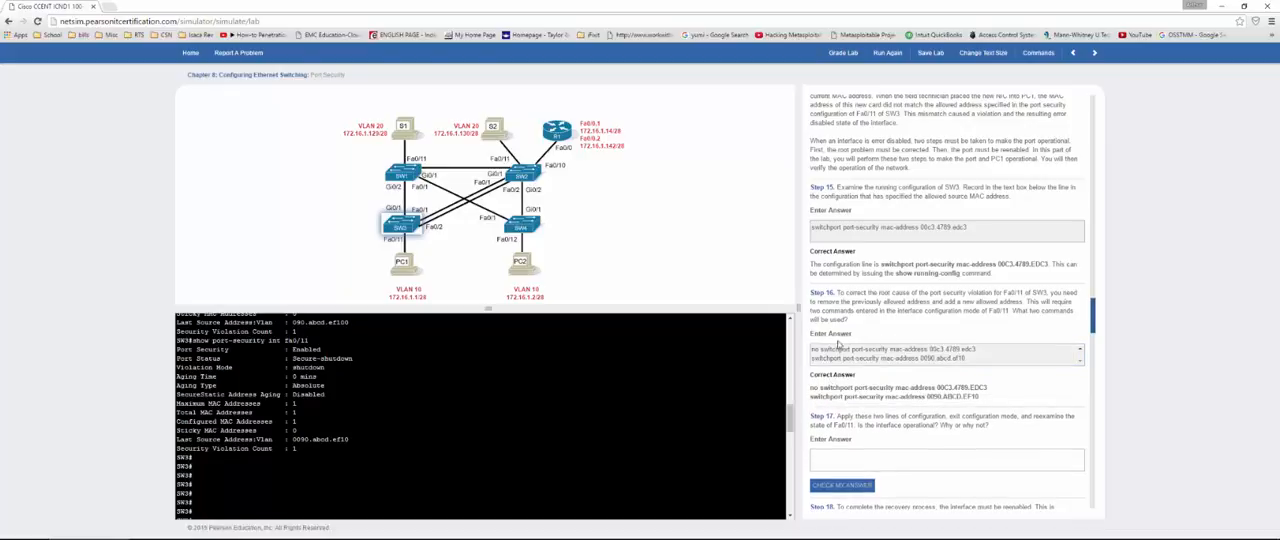
# Step: Quit the running configuration listing on SW3 and enter interface configuration mode for Fa0/11
pyautogui.scroll(-1, 832, 381)
pyautogui.scroll(-12, 385, 458)
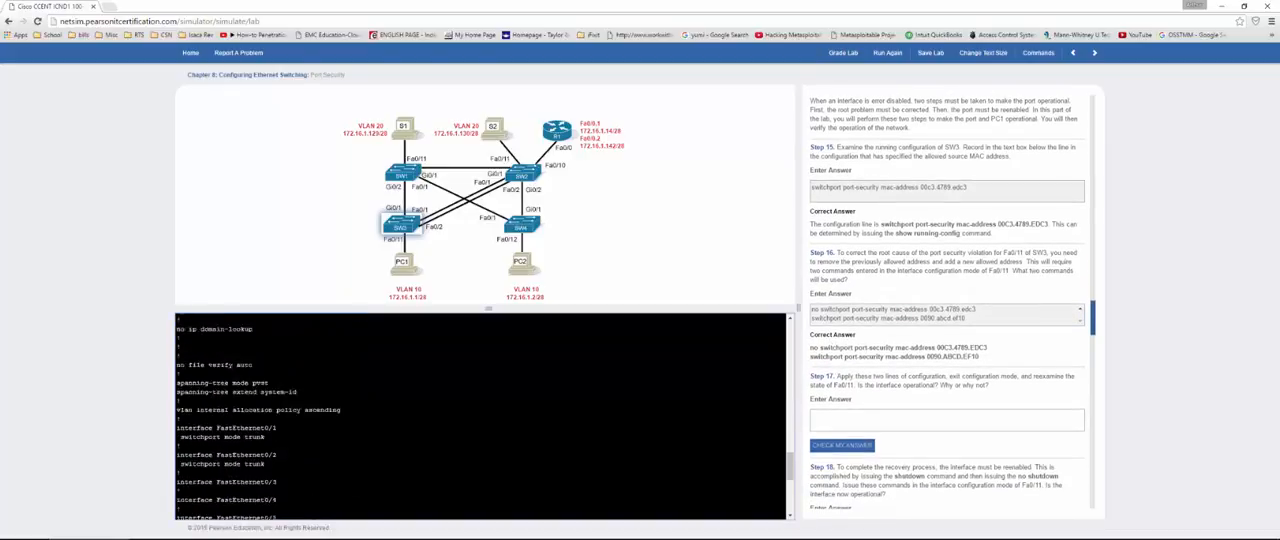
pyautogui.press('q')
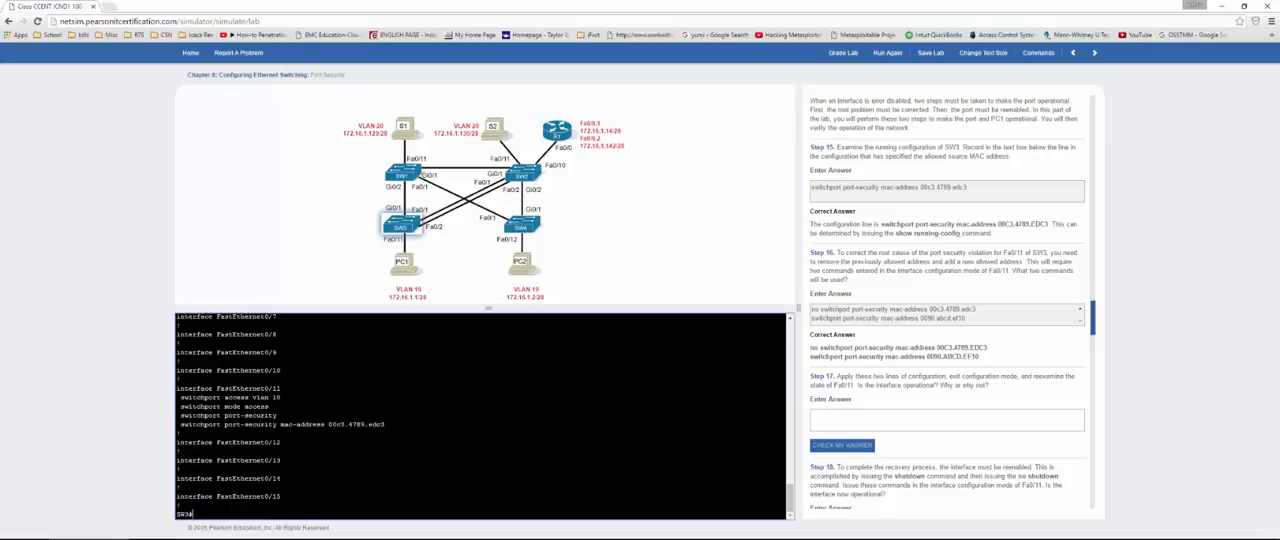
pyautogui.write('conf t')
pyautogui.press('Return')
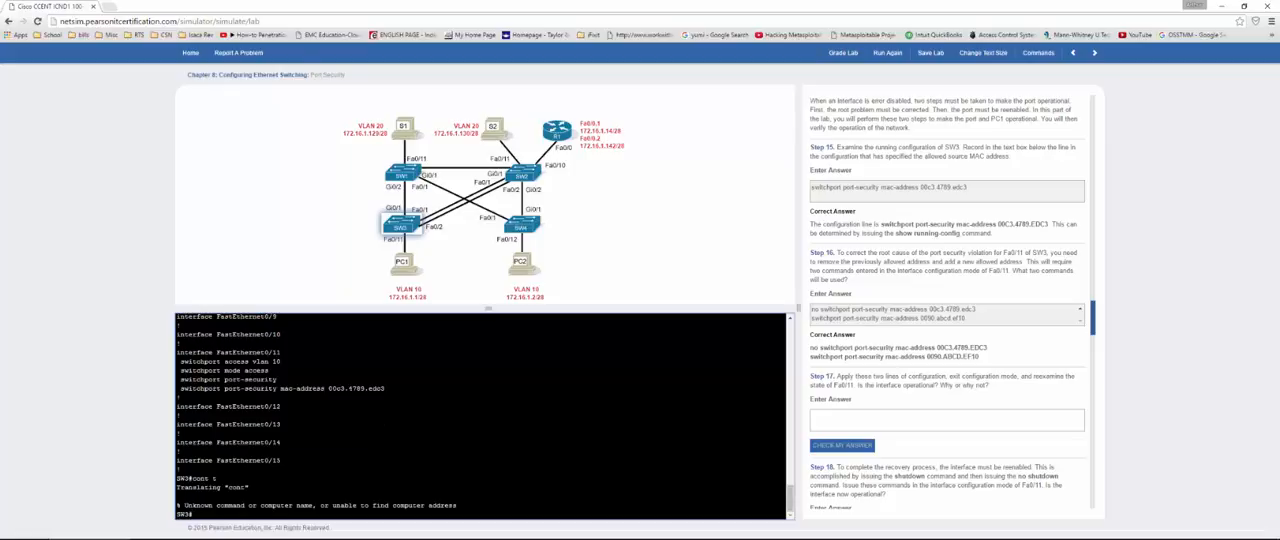
pyautogui.write('conf t')
pyautogui.press('Return')
pyautogui.write('i')
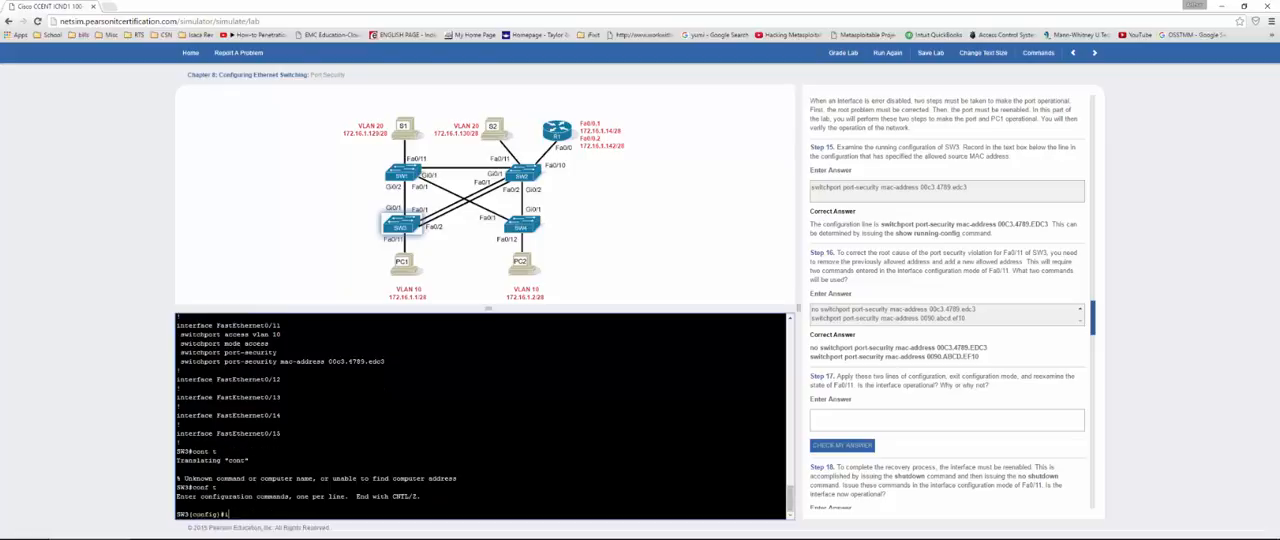
pyautogui.write('nt fa0/11')
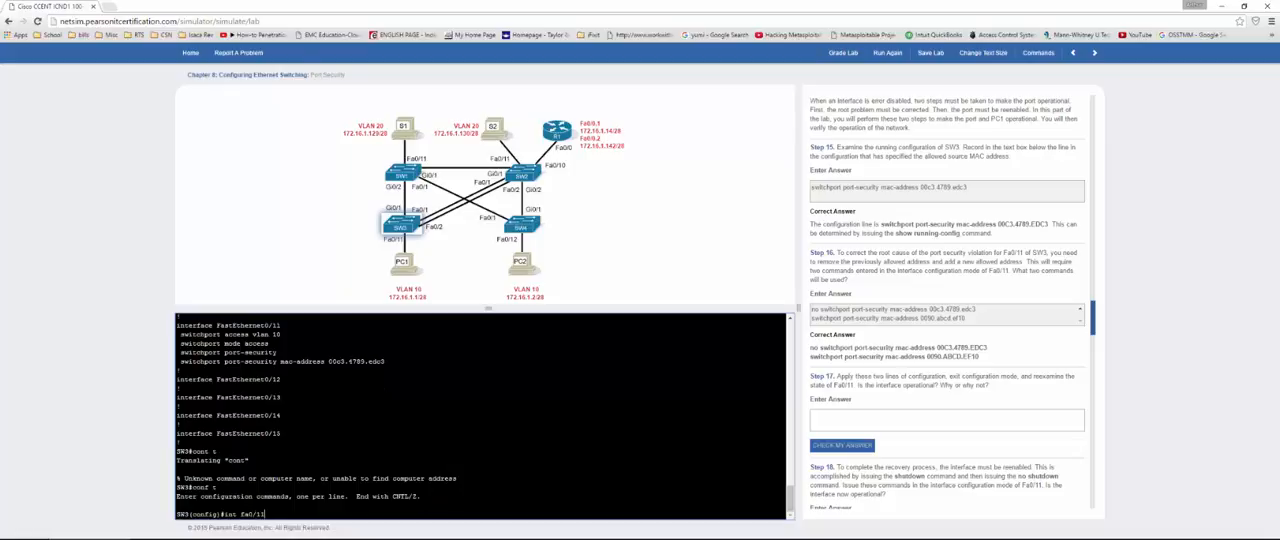
pyautogui.press('Return')
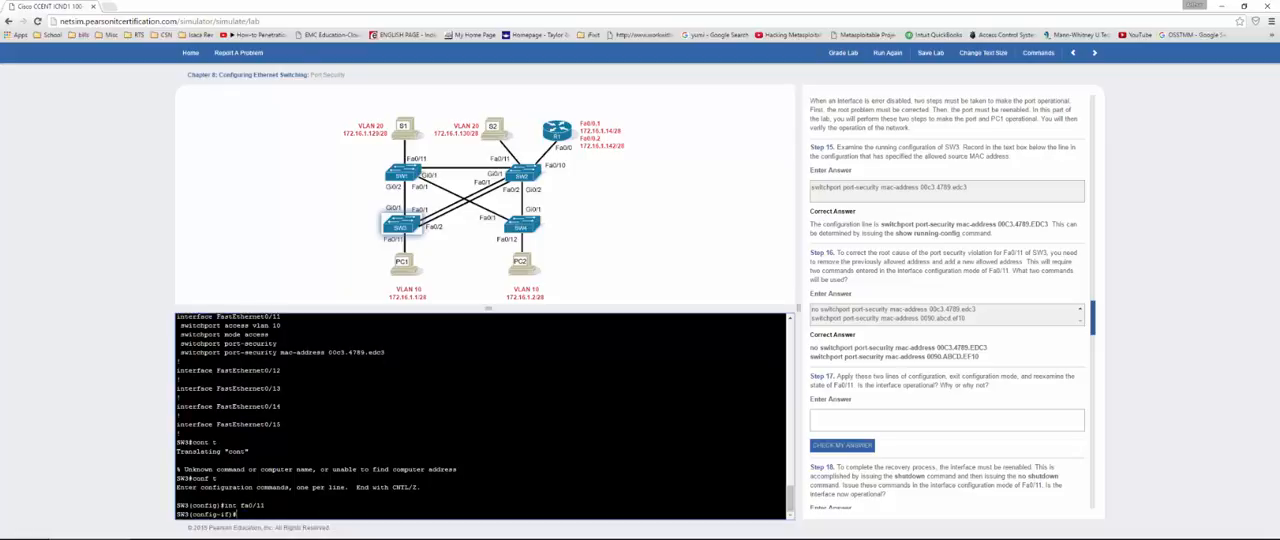
# Step: Try to apply both Step 16 MAC address commands to Fa0/11 in a single paste
pyautogui.hotkey('ctrl', 'v')
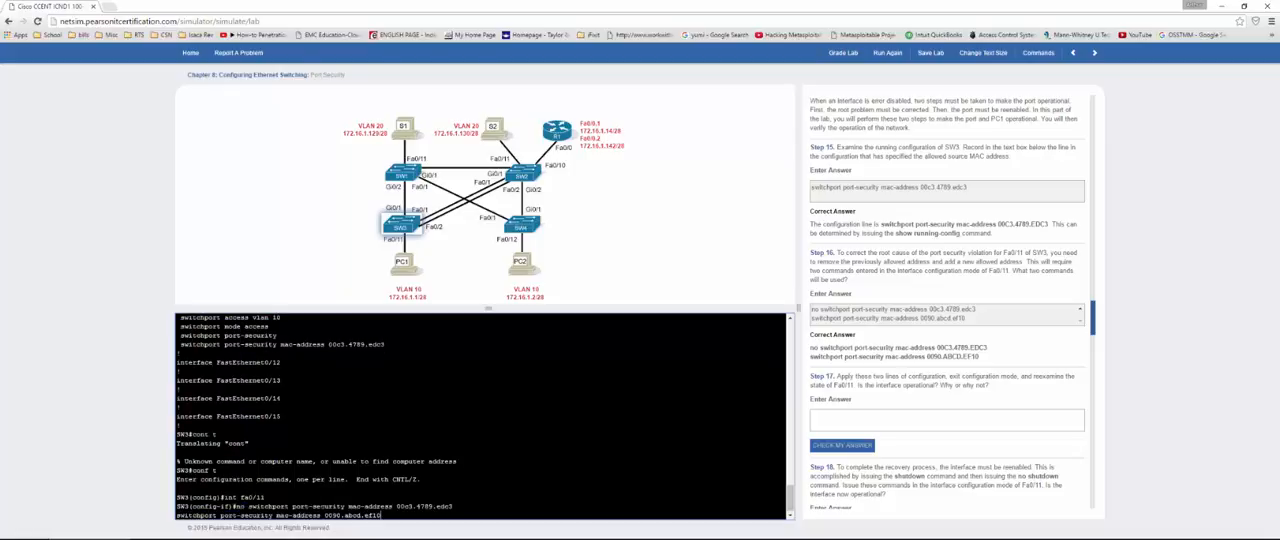
pyautogui.press('Return')
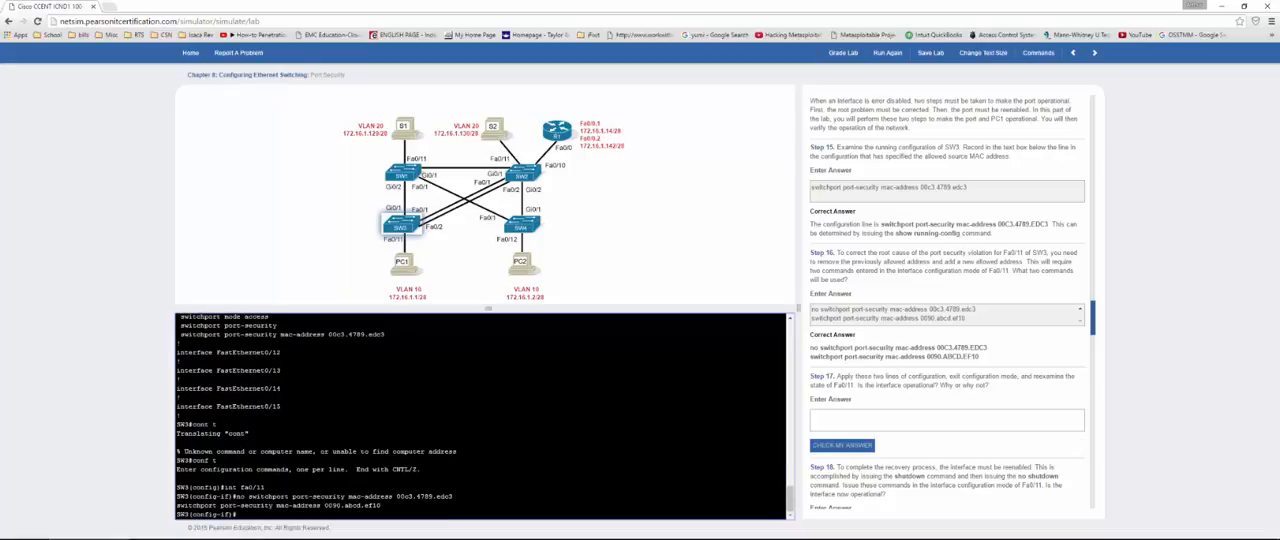
pyautogui.write('int fa0/11')
pyautogui.press('Down')
pyautogui.hotkey('ctrl', 'v')
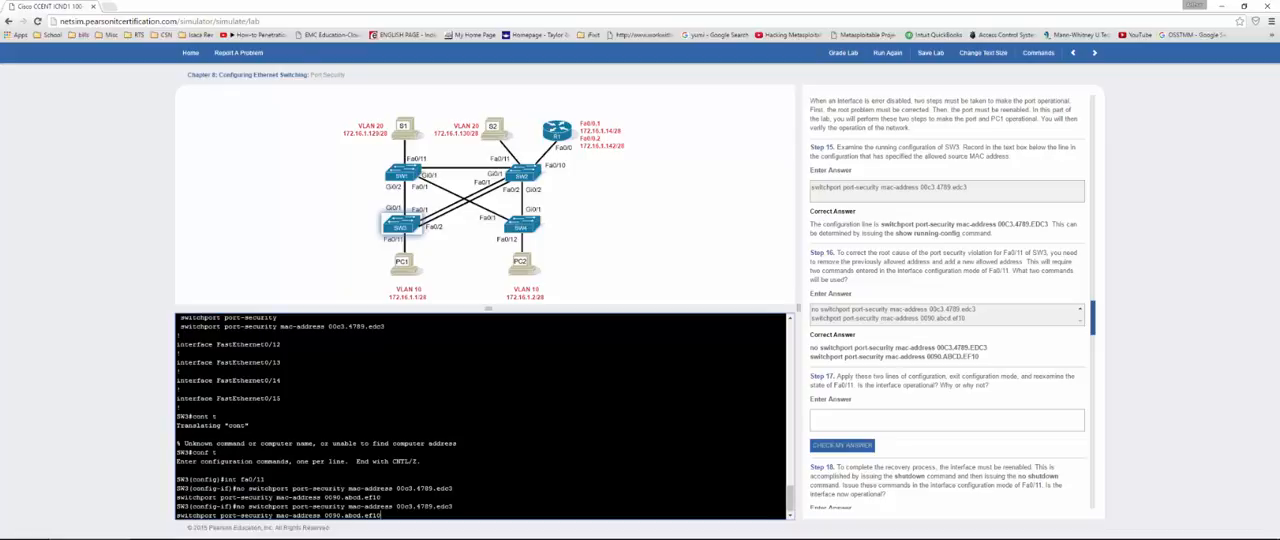
pyautogui.press('Return')
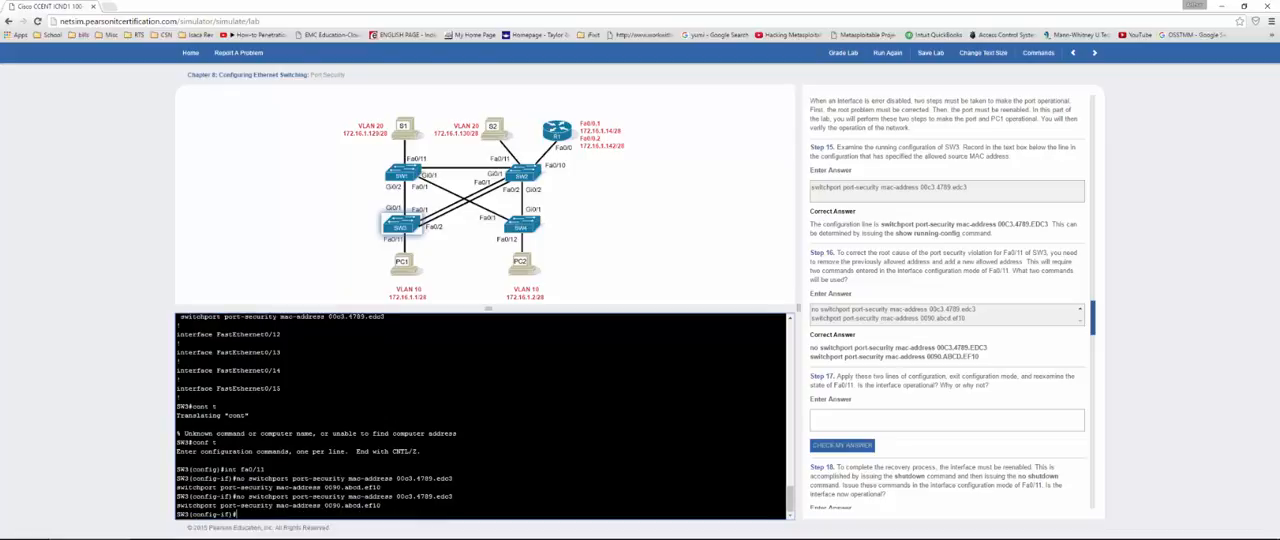
# Step: Leave configuration mode and page through SW3's running configuration to check the permitted MAC address on FastEthernet0/11
pyautogui.write('end')
pyautogui.press('Return')
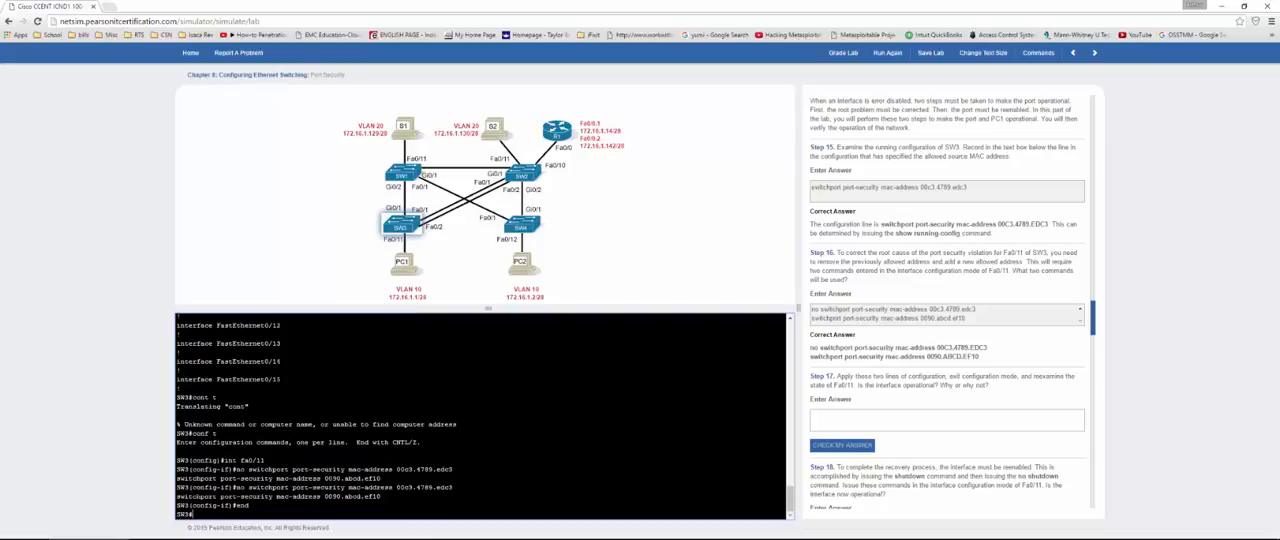
pyautogui.press('Return')
pyautogui.press('Return')
pyautogui.press('Return')
pyautogui.press('Return')
pyautogui.press('Return')
pyautogui.write('show r')
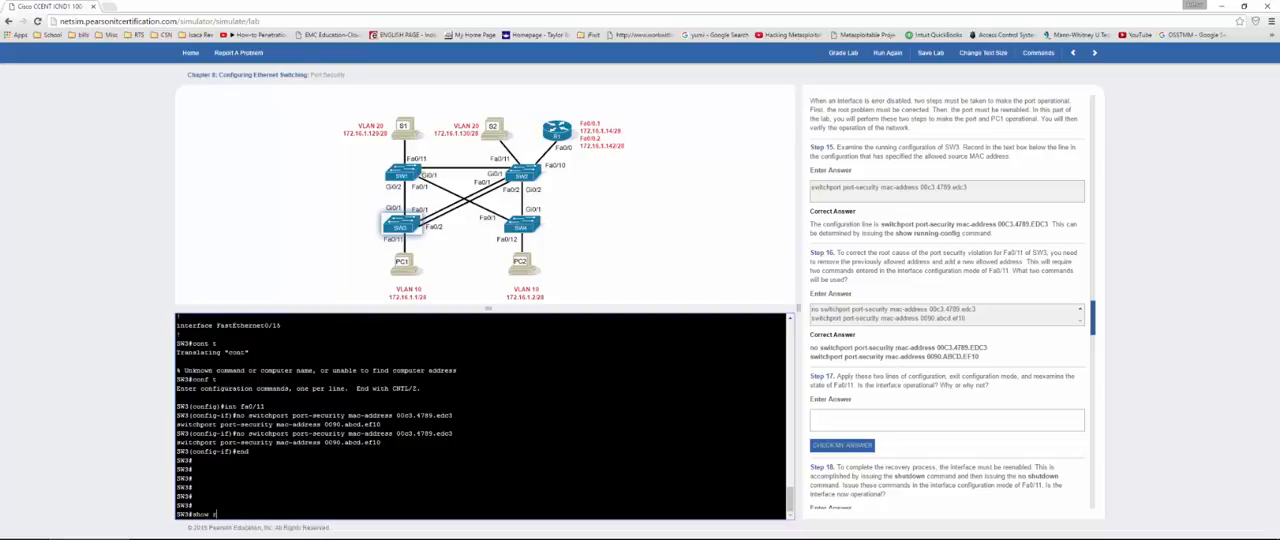
pyautogui.write('un')
pyautogui.press('Return')
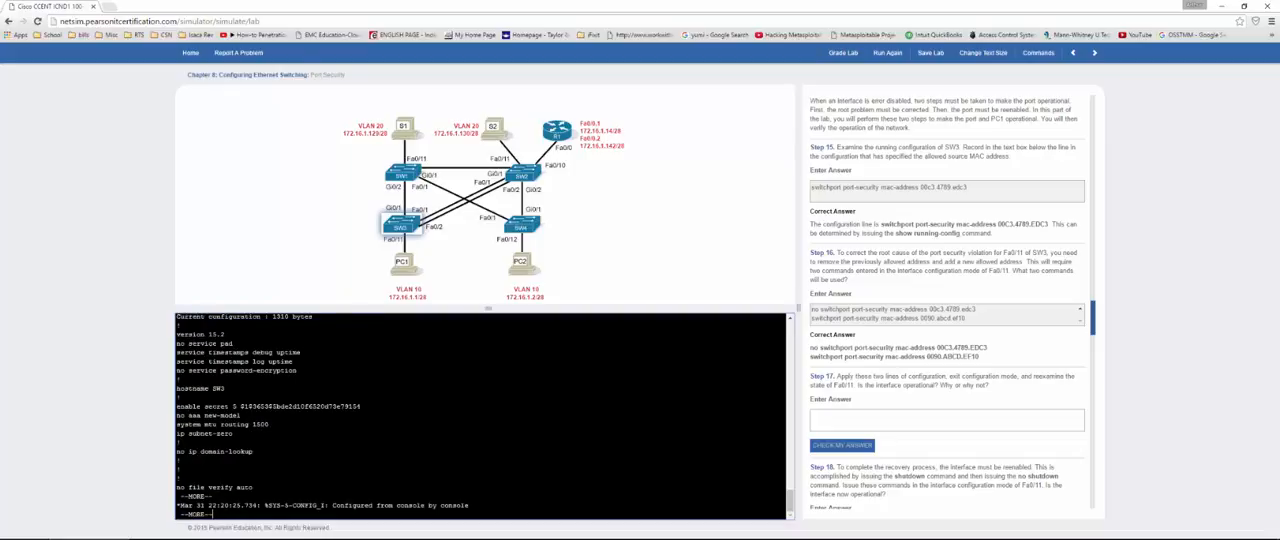
pyautogui.press('space')
pyautogui.press('space')
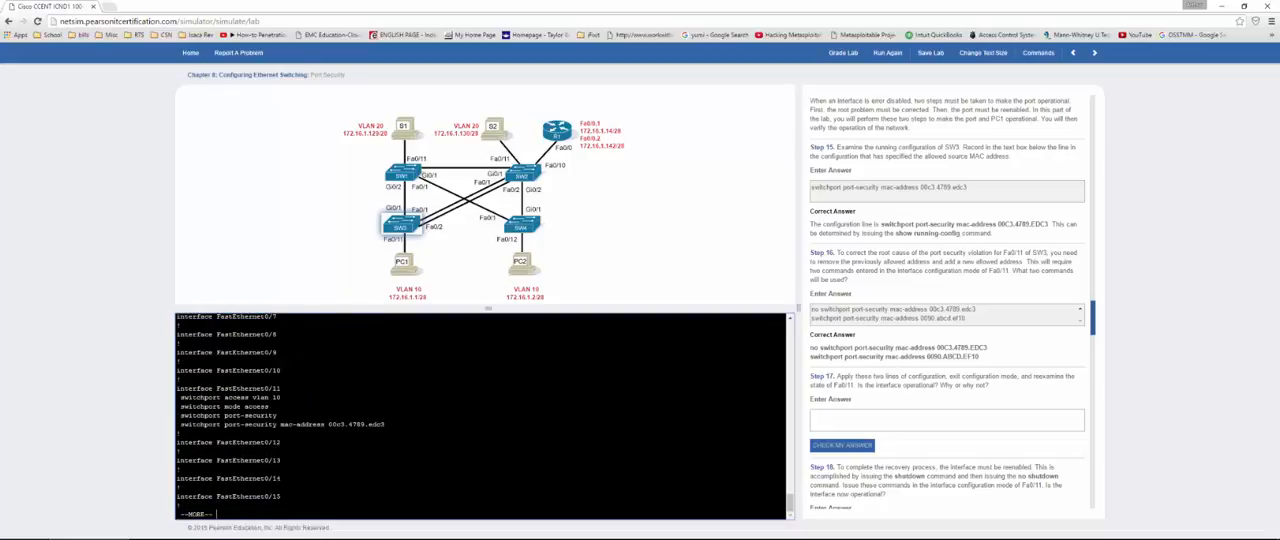
pyautogui.moveTo(385, 424); pyautogui.dragTo(328, 424)
# Step: Quit the listing, reopen Fa0/11's interface configuration and apply "no switchport port-security mac-address 00c3.4789.edc3" copied from the Step 16 answer
pyautogui.click(217, 514)
pyautogui.write('q')
pyautogui.write('conf')
pyautogui.write(' t')
pyautogui.press('Return')
pyautogui.write('fa0/11')
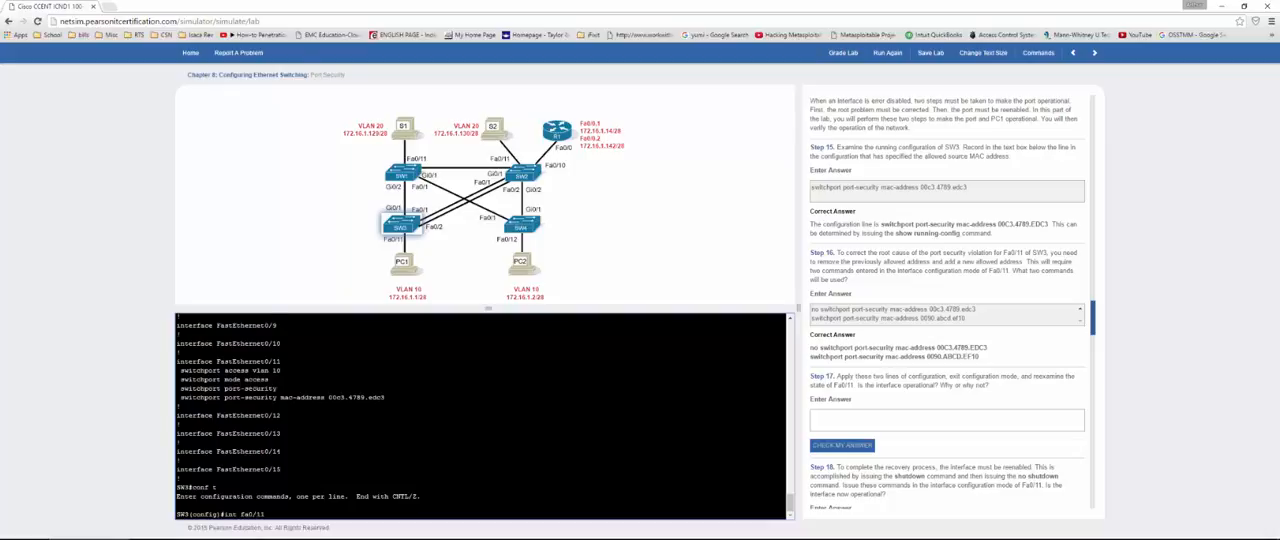
pyautogui.press('Return')
pyautogui.moveTo(948, 308); pyautogui.dragTo(800, 310)
pyautogui.hotkey('ctrl', 'c')
pyautogui.click(990, 313)
pyautogui.click(286, 515)
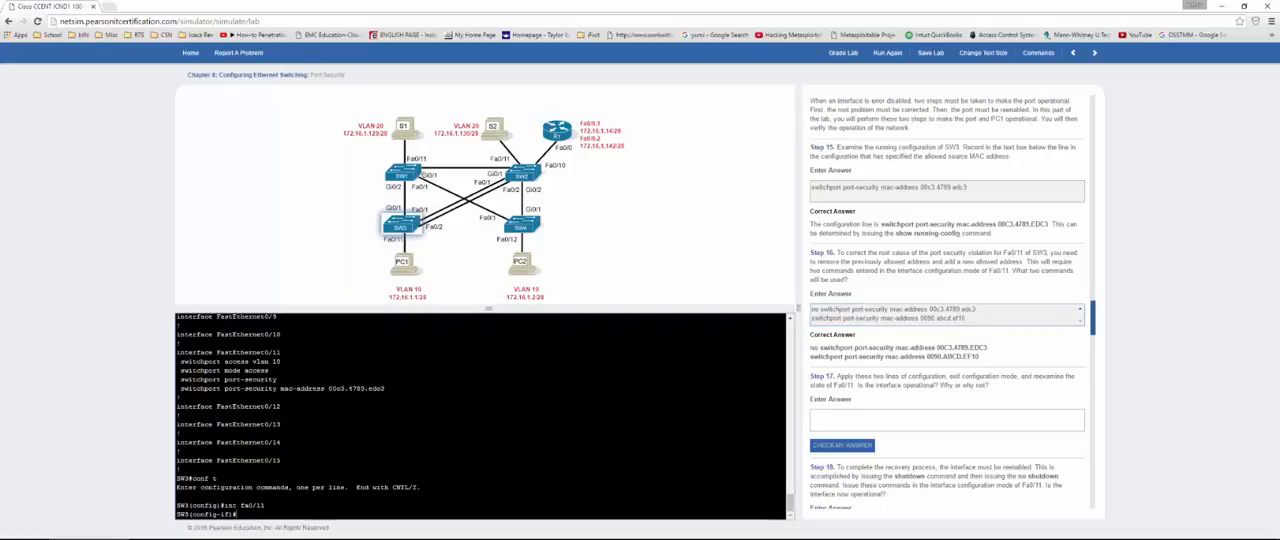
pyautogui.hotkey('ctrl', 'v')
pyautogui.press('Return')
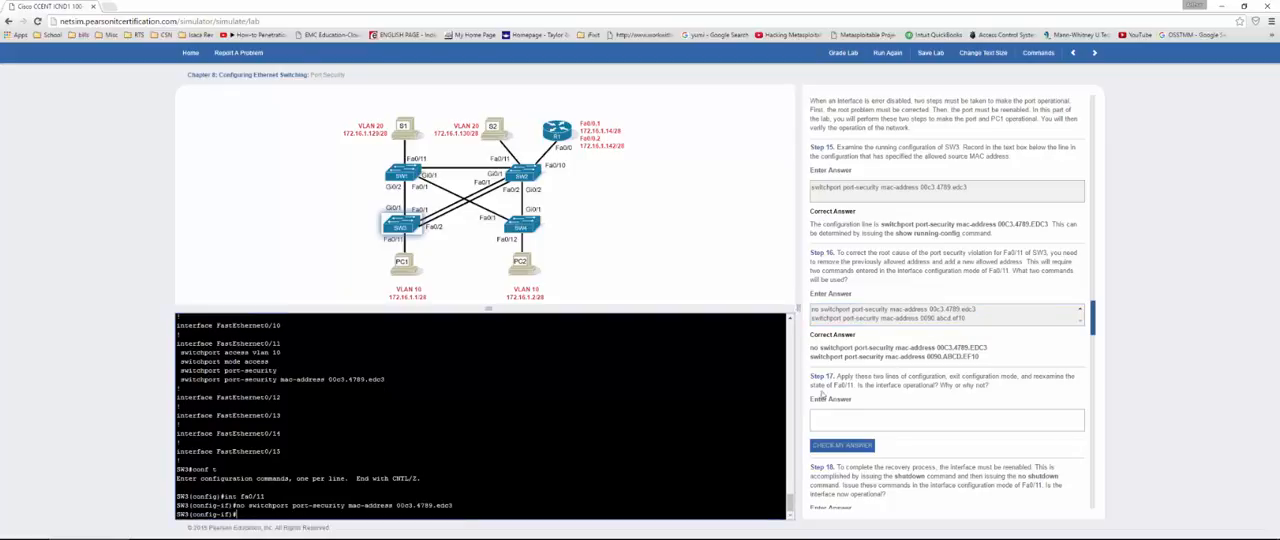
# Step: Apply "switchport port-security mac-address 0090.abcd.ef10" to Fa0/11 from the Step 16 answer and leave configuration mode
pyautogui.moveTo(966, 317); pyautogui.dragTo(811, 320)
pyautogui.hotkey('ctrl', 'c')
pyautogui.click(358, 514)
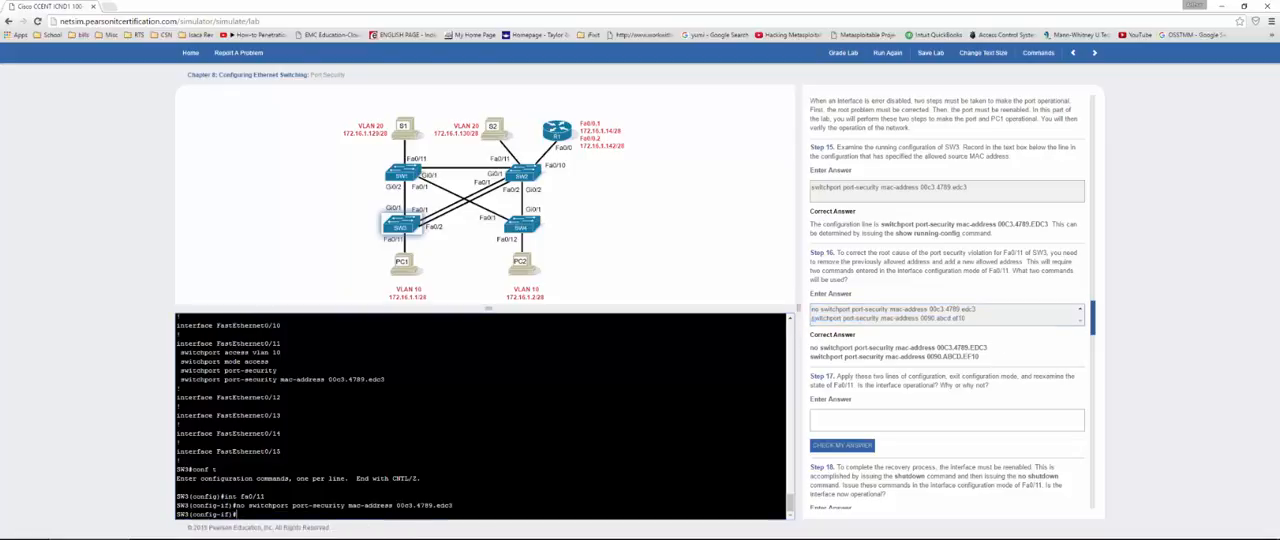
pyautogui.hotkey('ctrl', 'v')
pyautogui.press('Return')
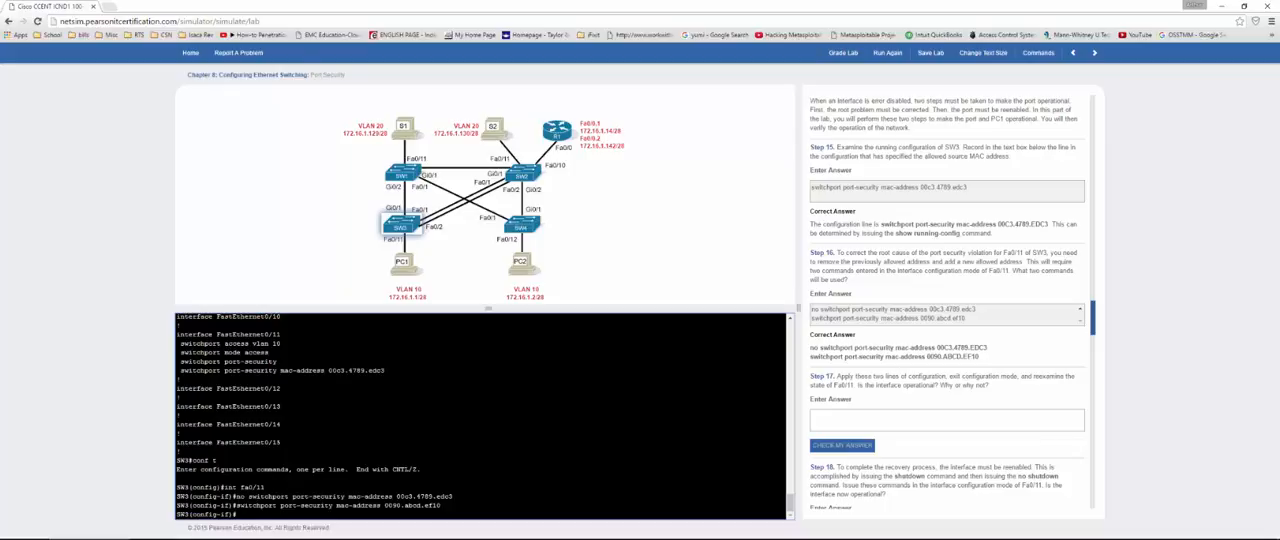
pyautogui.write('end')
pyautogui.press('Return')
pyautogui.press('Return')
pyautogui.press('Return')
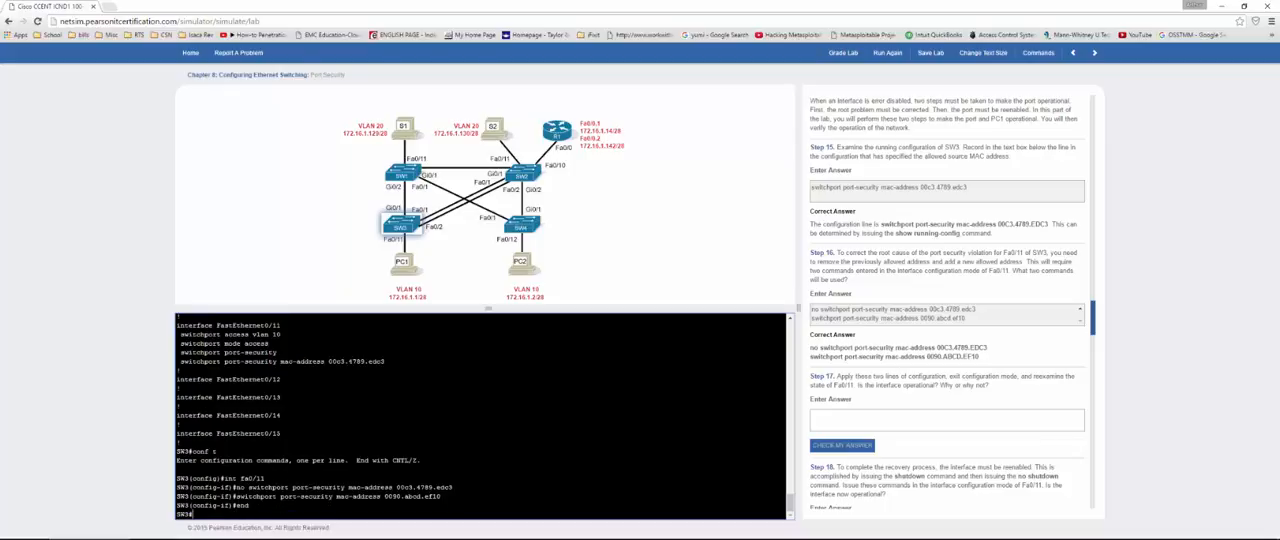
pyautogui.press('Return')
pyautogui.press('Return')
pyautogui.press('Return')
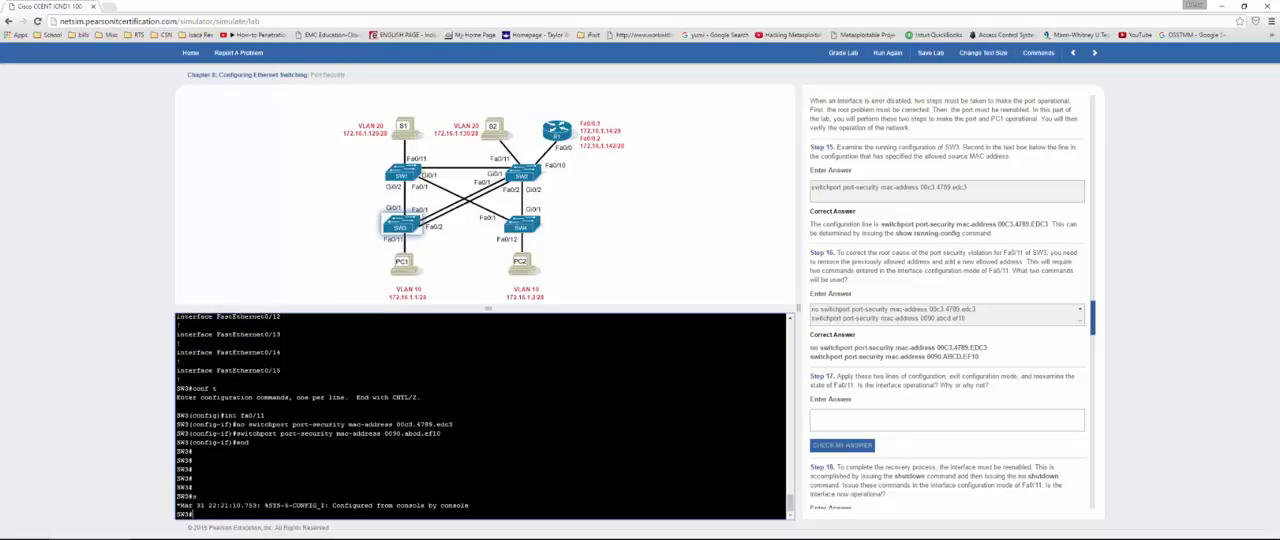
# Step: Display the port security status of SW3's Fa0/11 with show port-security int fa0/11
pyautogui.write('conf tun')
pyautogui.press('BackSpace')
pyautogui.press('BackSpace')
pyautogui.press('BackSpace')
pyautogui.write('int fa0/11')
pyautogui.press('Up')
pyautogui.press('Up')
pyautogui.press('Return')
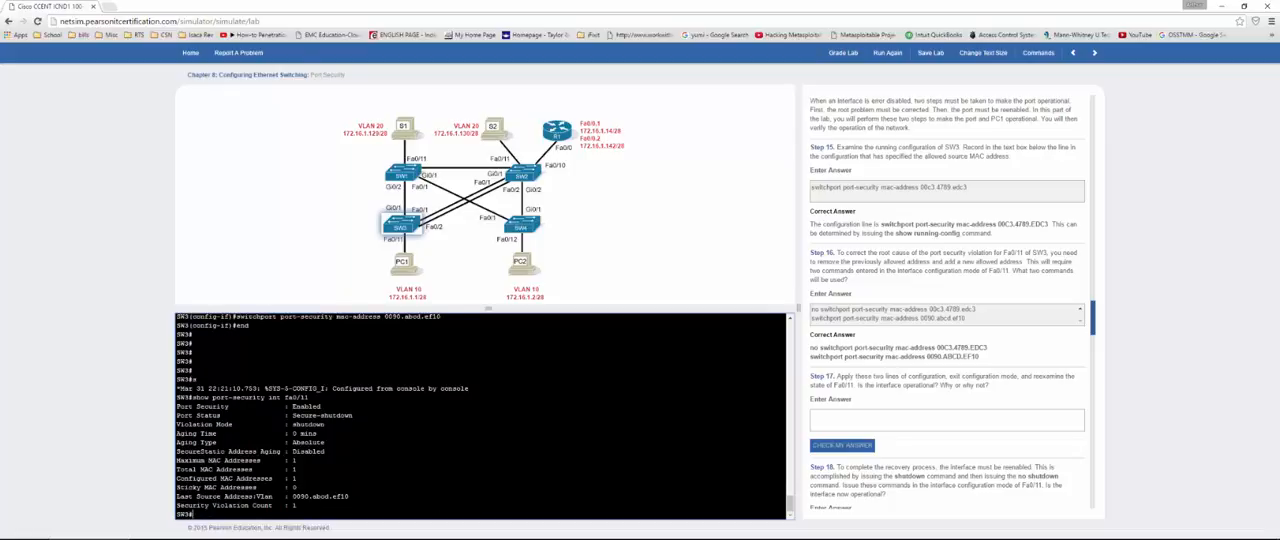
# Step: Copy the port status "Secure-shutdown" from the port security output into the Step 17 answer and check it
pyautogui.doubleClick(308, 425)
pyautogui.moveTo(353, 416); pyautogui.dragTo(290, 416)
pyautogui.hotkey('ctrl', 'c')
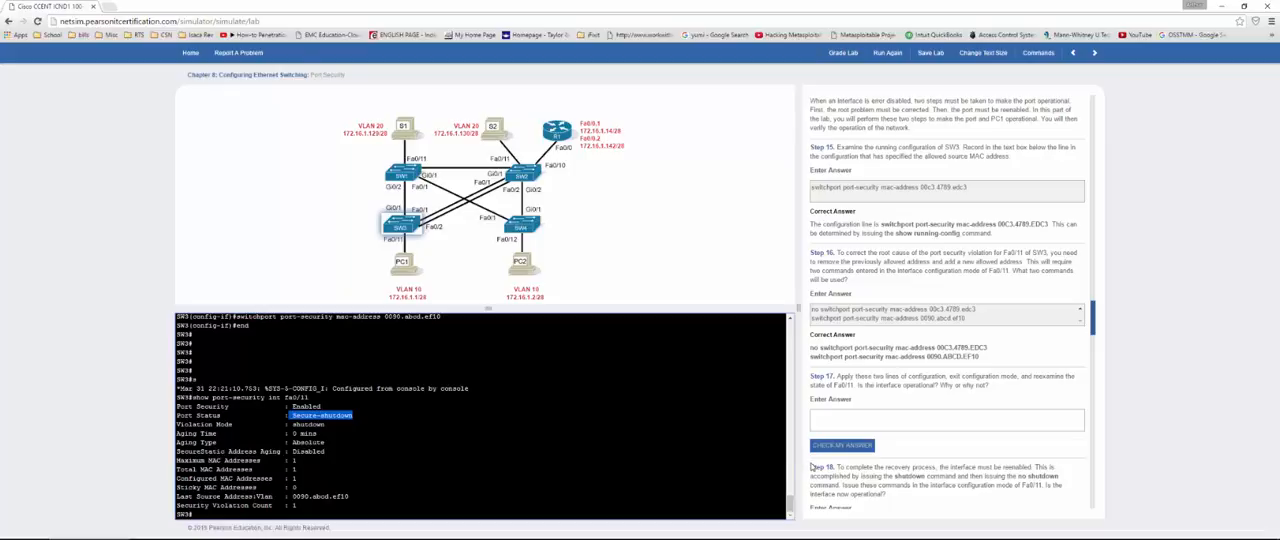
pyautogui.click(836, 428)
pyautogui.hotkey('ctrl', 'v')
pyautogui.click(842, 445)
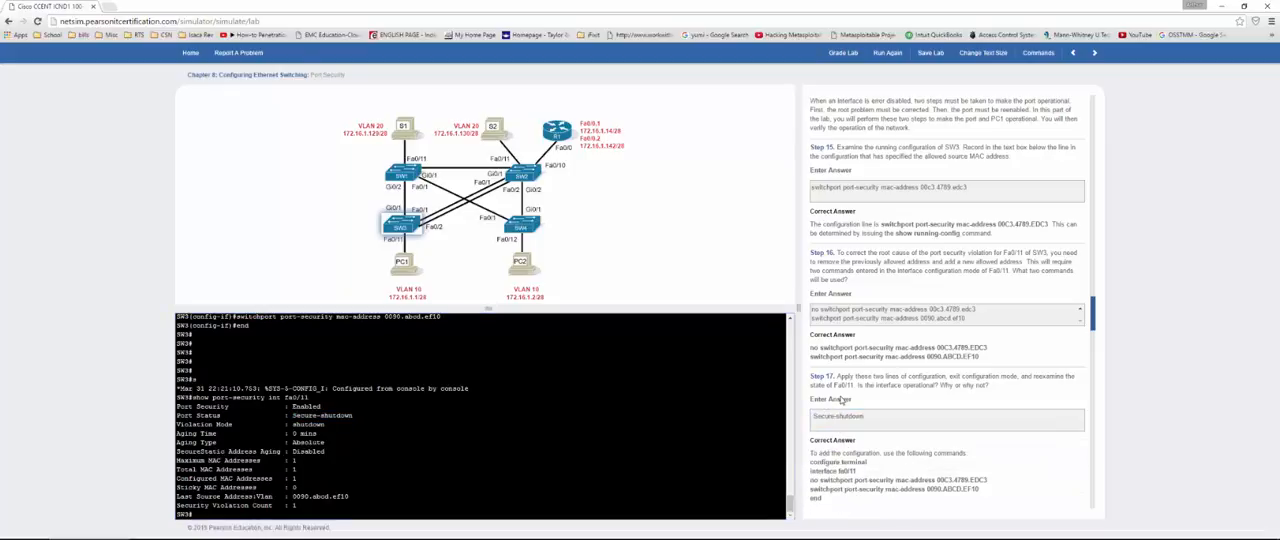
# Step: Reenable SW3's Fa0/11 in its interface configuration mode with shut and no shut, and leave configuration mode
pyautogui.scroll(-5, 842, 400)
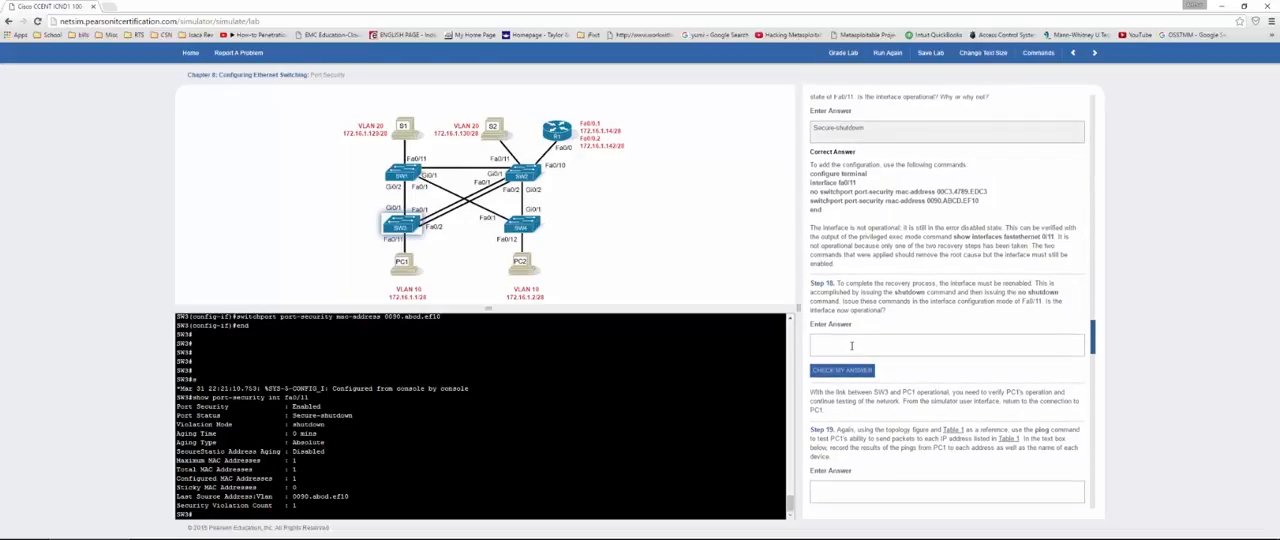
pyautogui.click(194, 514)
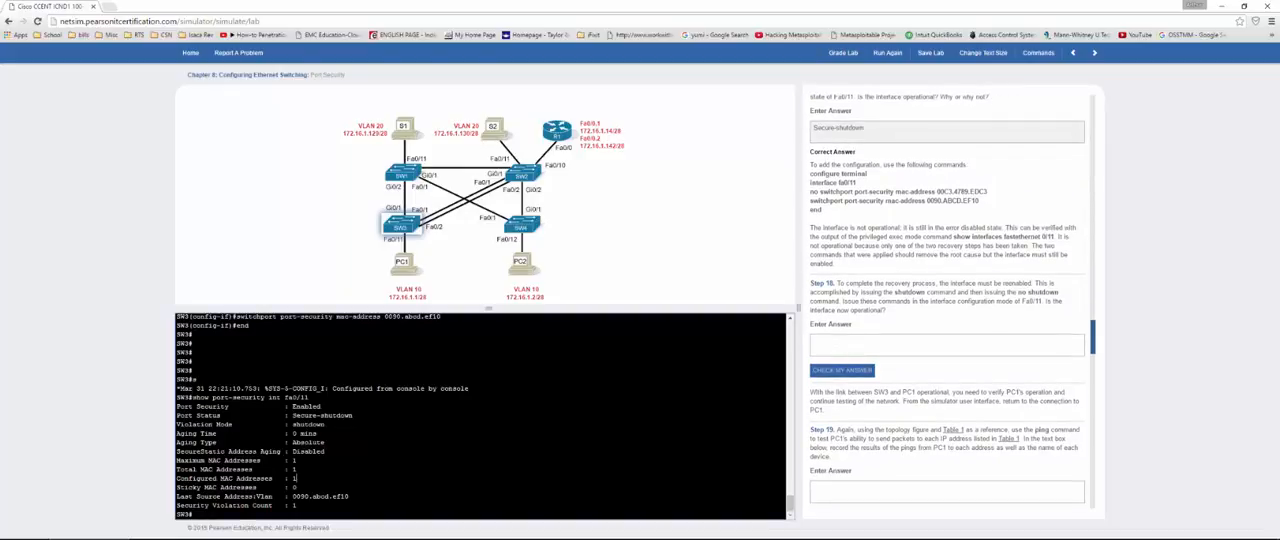
pyautogui.write('conf t')
pyautogui.press('Return')
pyautogui.write('ig')
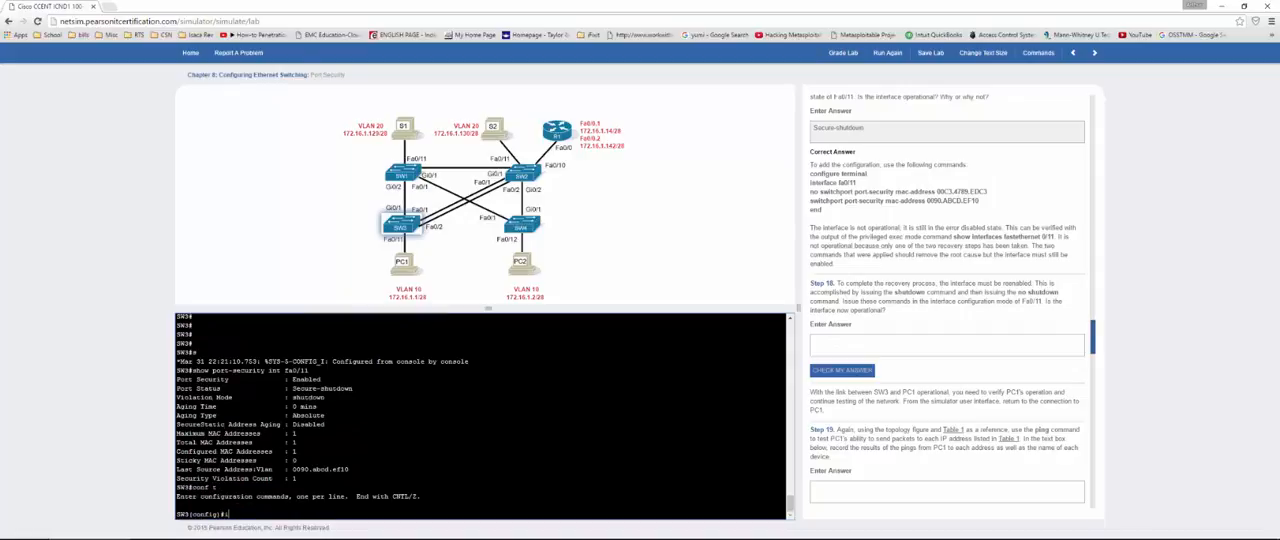
pyautogui.write('nt fa0/11')
pyautogui.press('Return')
pyautogui.write('shut')
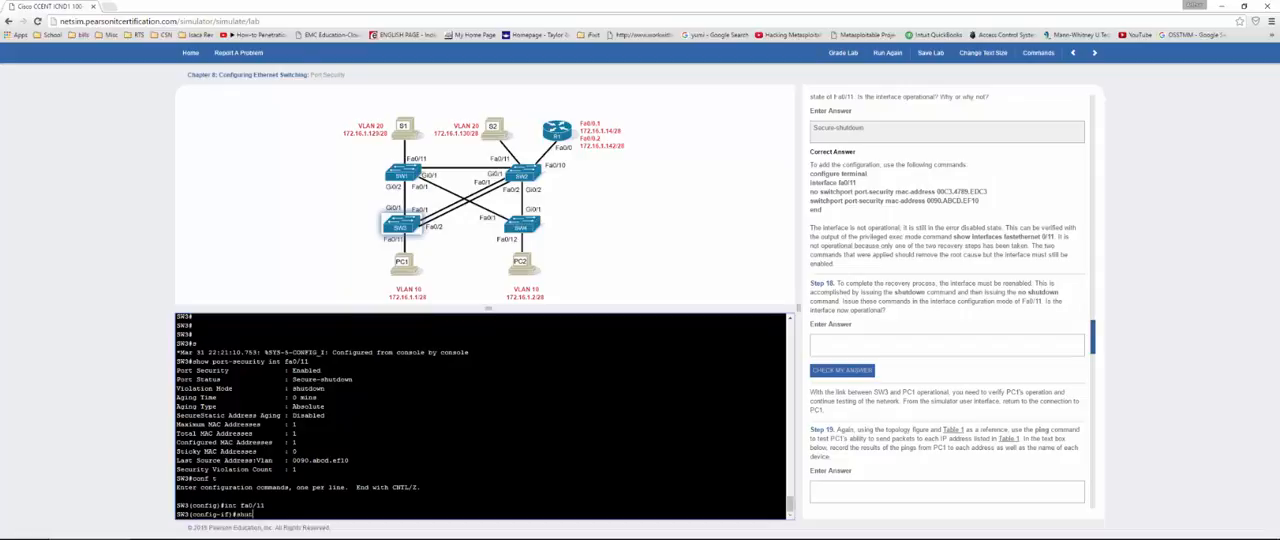
pyautogui.press('Return')
pyautogui.write('nfig-if)#n')
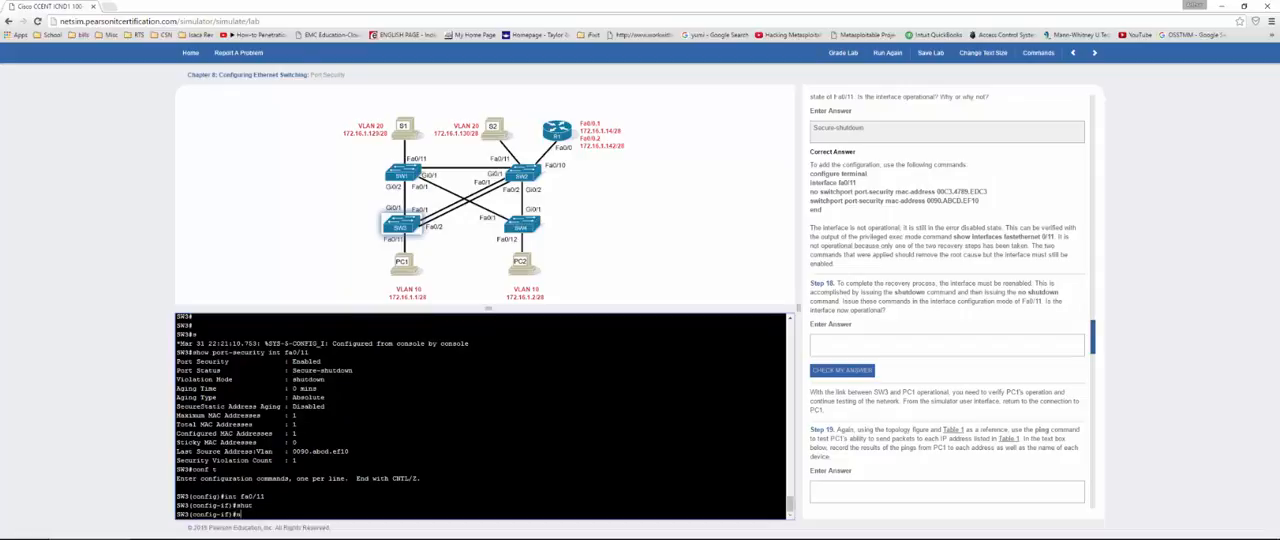
pyautogui.write('o shut')
pyautogui.press('Return')
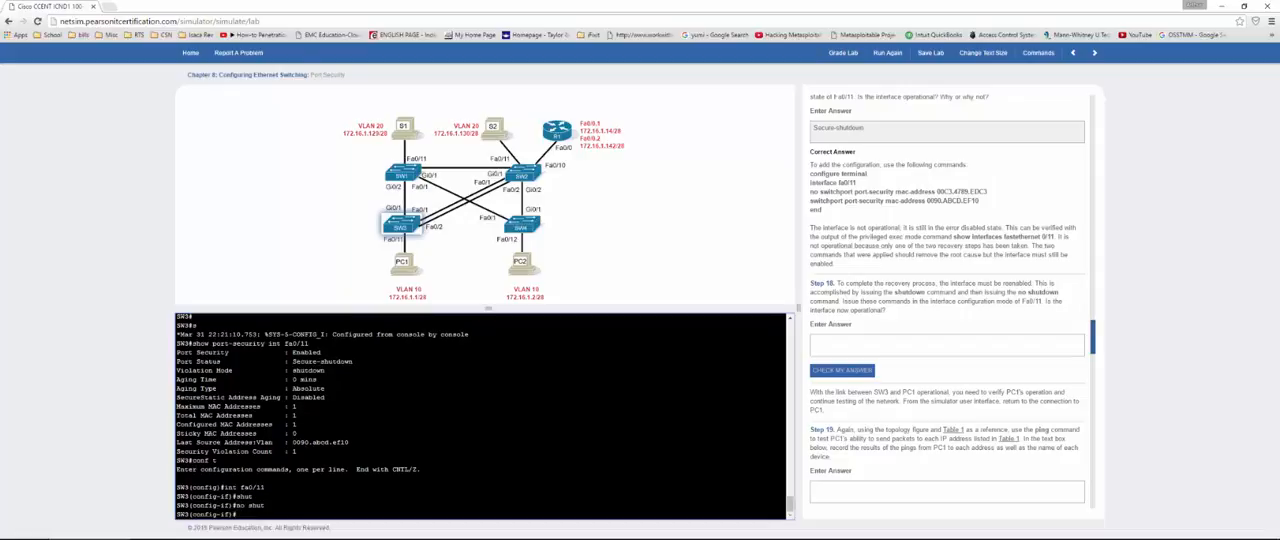
pyautogui.write('end')
pyautogui.press('Return')
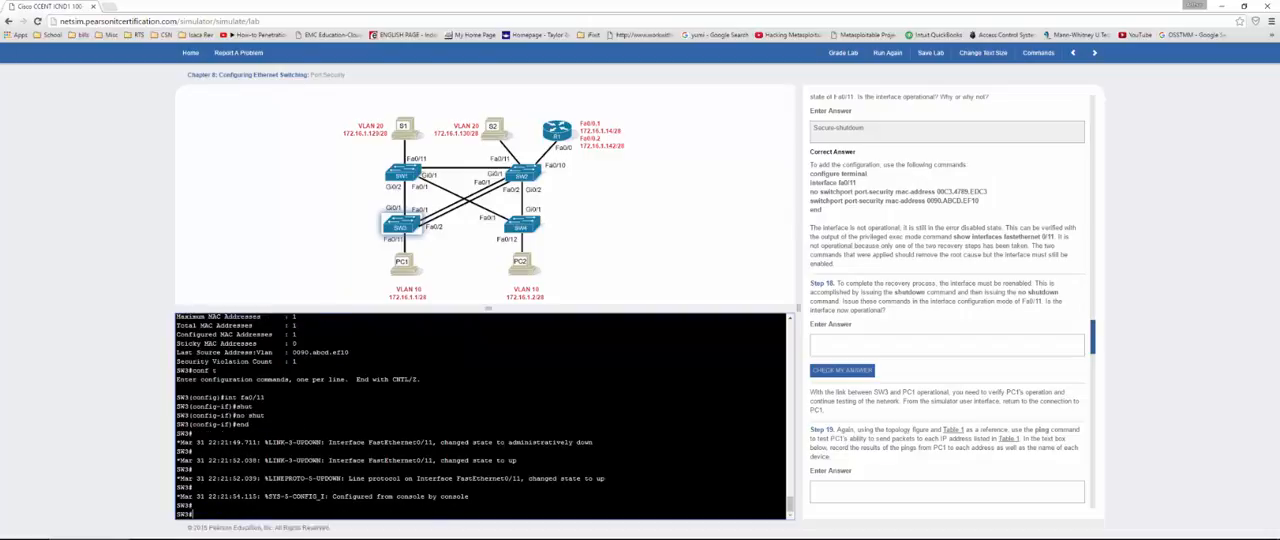
# Step: Recheck SW3's Fa0/11 with show port-security int fa0/11 and enter "yes" as the Step 18 answer
pyautogui.press('Return')
pyautogui.press('Return')
pyautogui.write('show ')
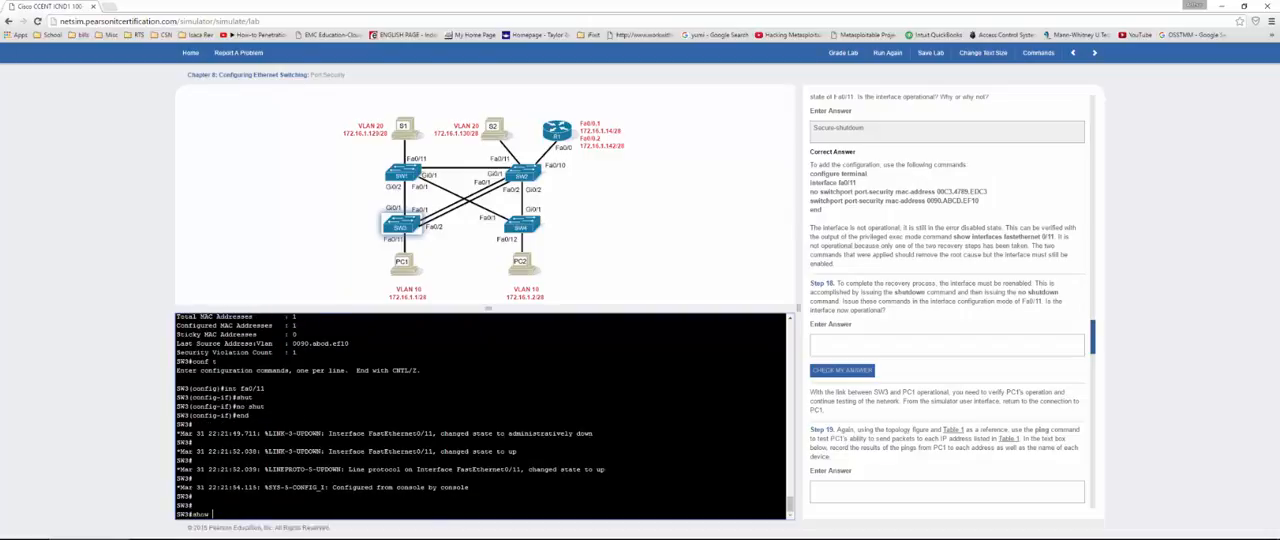
pyautogui.write('port-security fa 0/11')
pyautogui.press('Return')
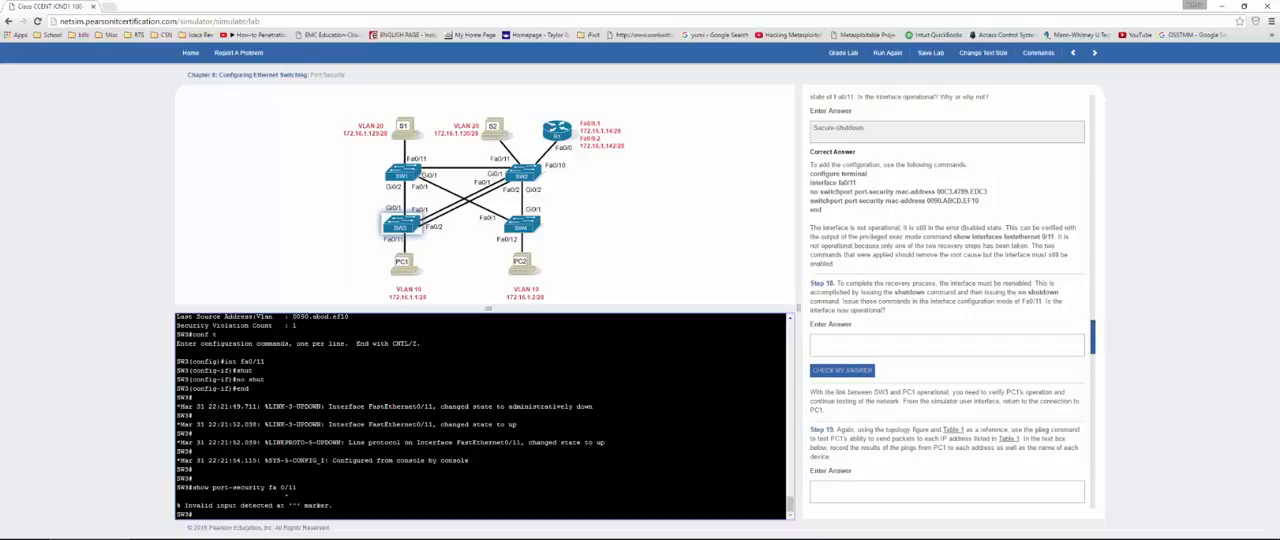
pyautogui.write('show port-security int fa0/11')
pyautogui.press('Return')
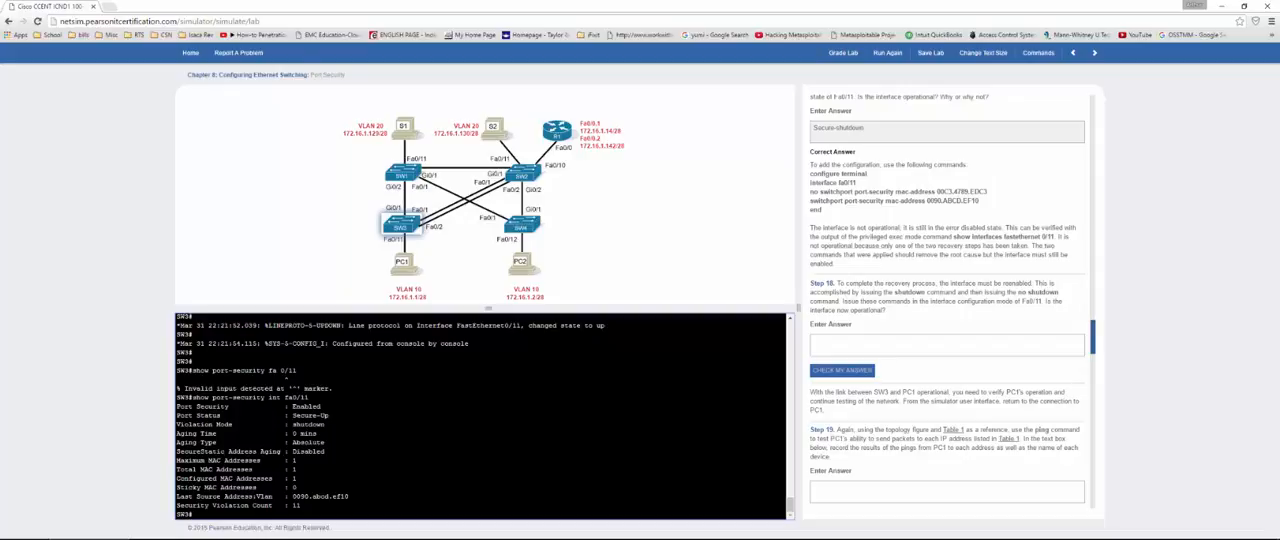
pyautogui.click(881, 339)
pyautogui.write('yes')
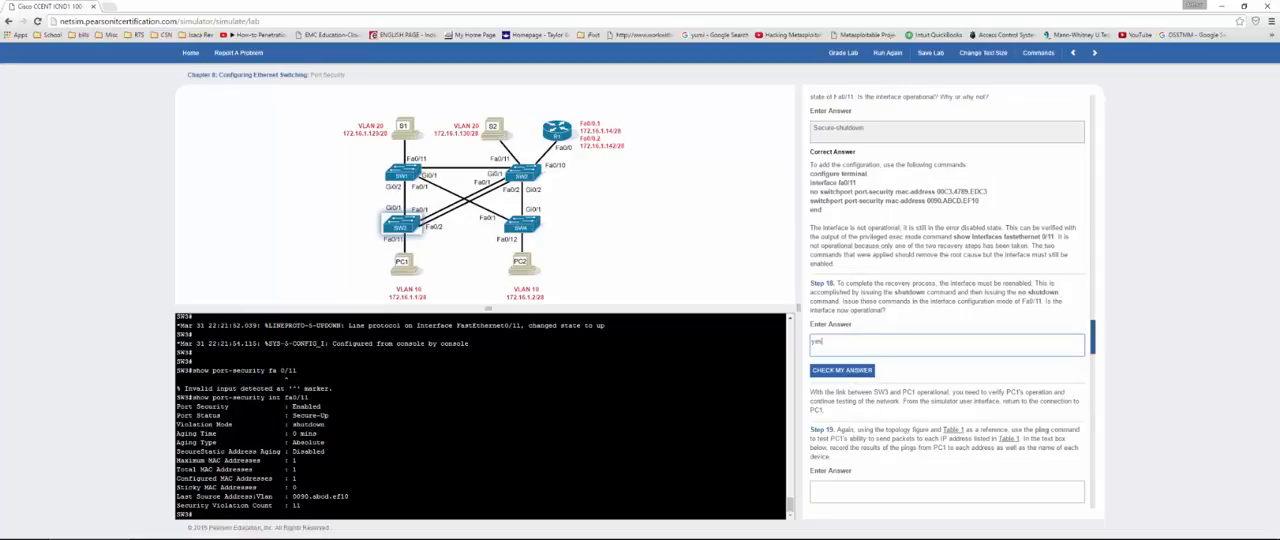
# Step: Open PC1's console and ping PC2 at 172.16.1.2
pyautogui.click(398, 266)
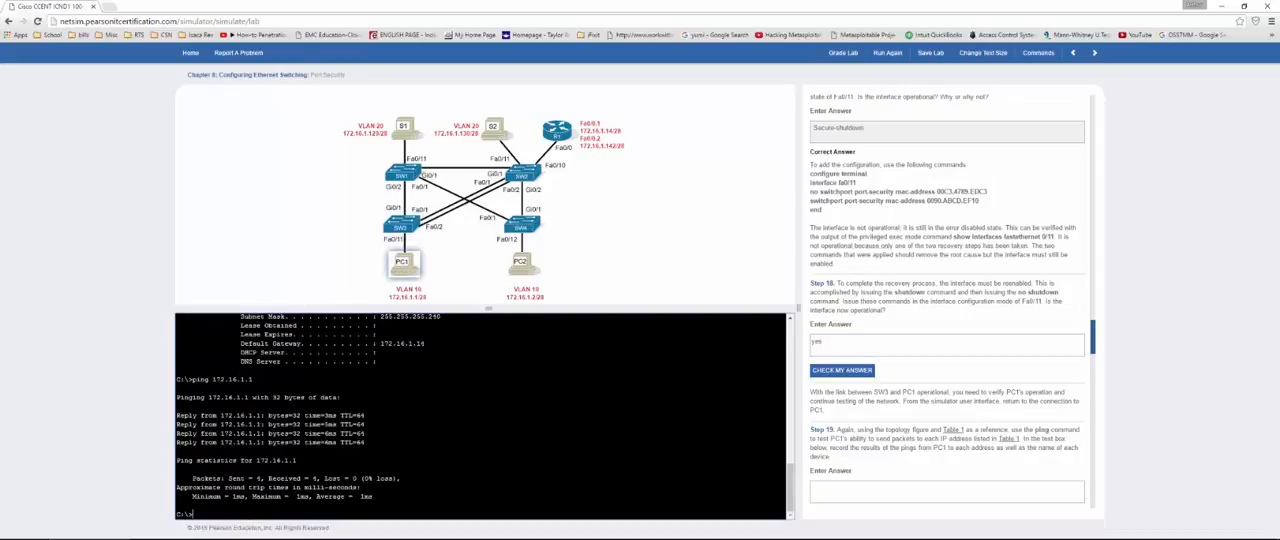
pyautogui.write('ipconfig')
pyautogui.press('Up')
pyautogui.press('Return')
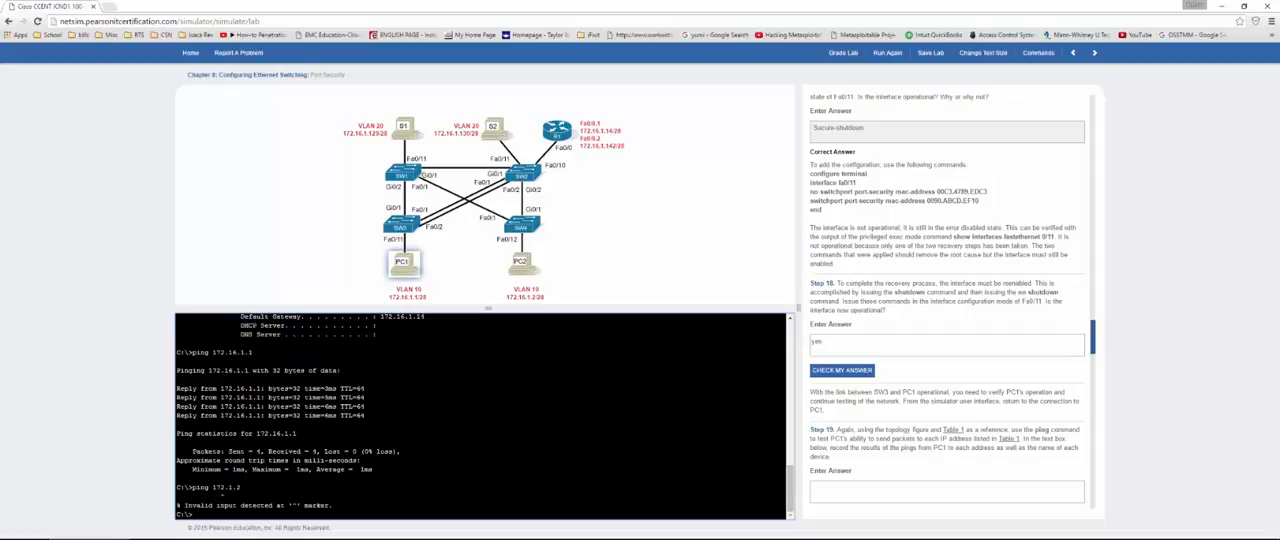
pyautogui.write('ping 172.16.1.2')
pyautogui.press('Return')
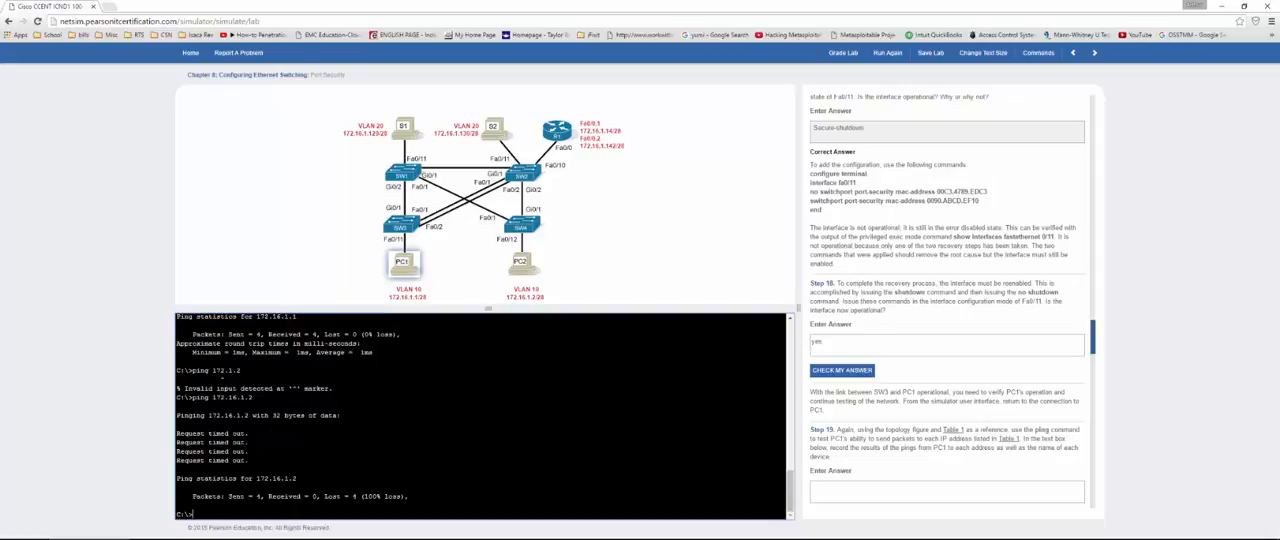
# Step: Ping the VLAN 20 host at 172.16.1.129 from PC1
pyautogui.write('ping 172.16.1.129')
pyautogui.press('Return')
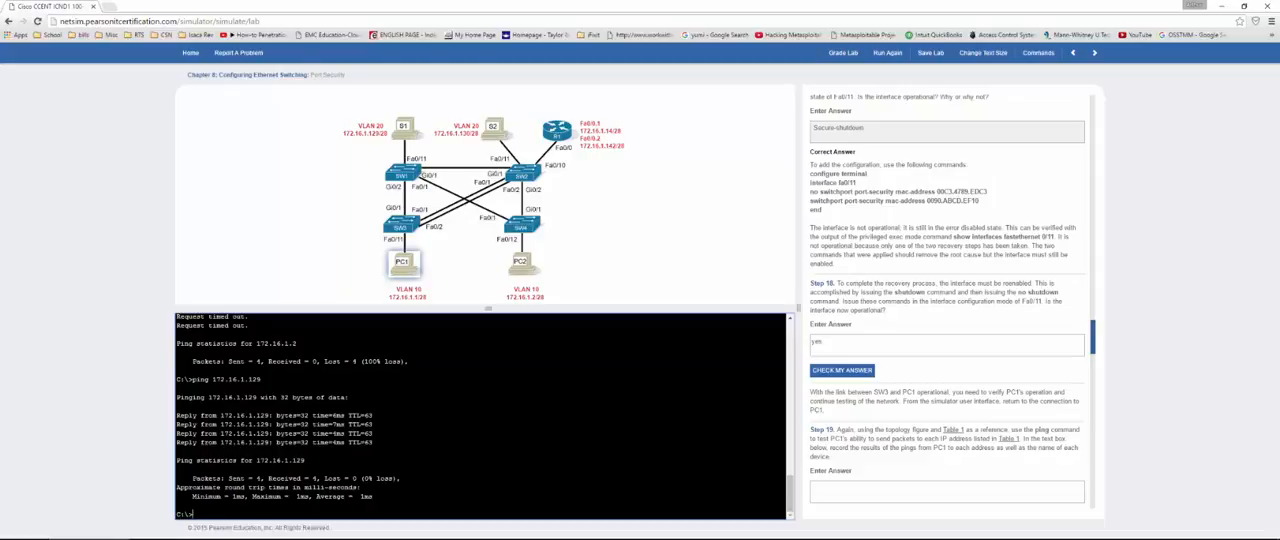
# Step: Enter "yes but cant ping pc 2" as the Step 19 answer and "no" as the Step 20 answer
pyautogui.scroll(-1, 890, 420)
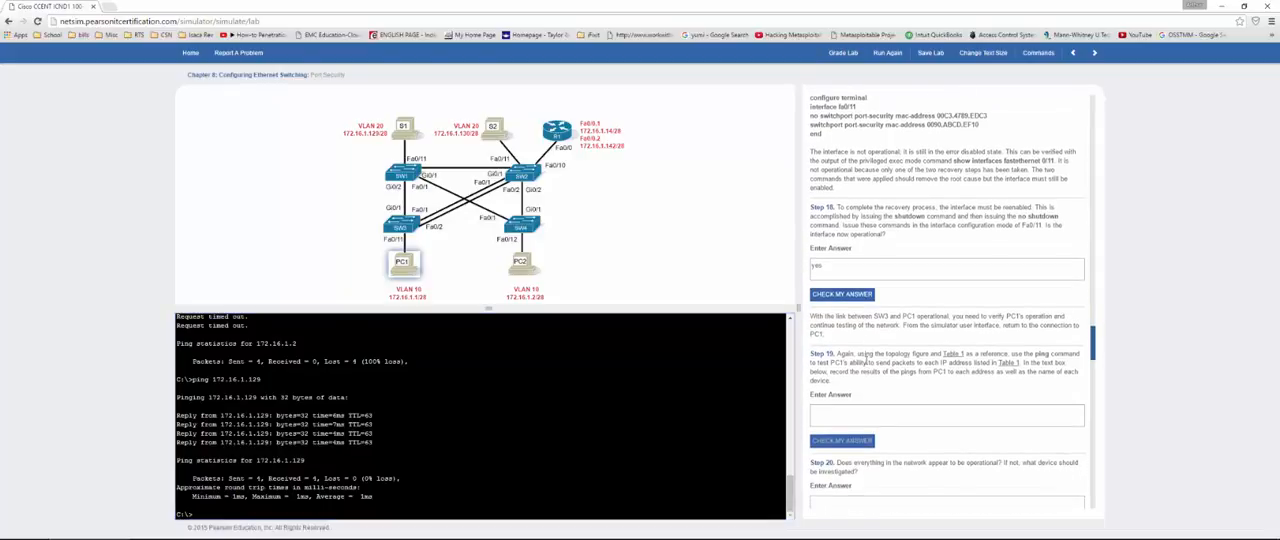
pyautogui.click(855, 418)
pyautogui.write('yes ')
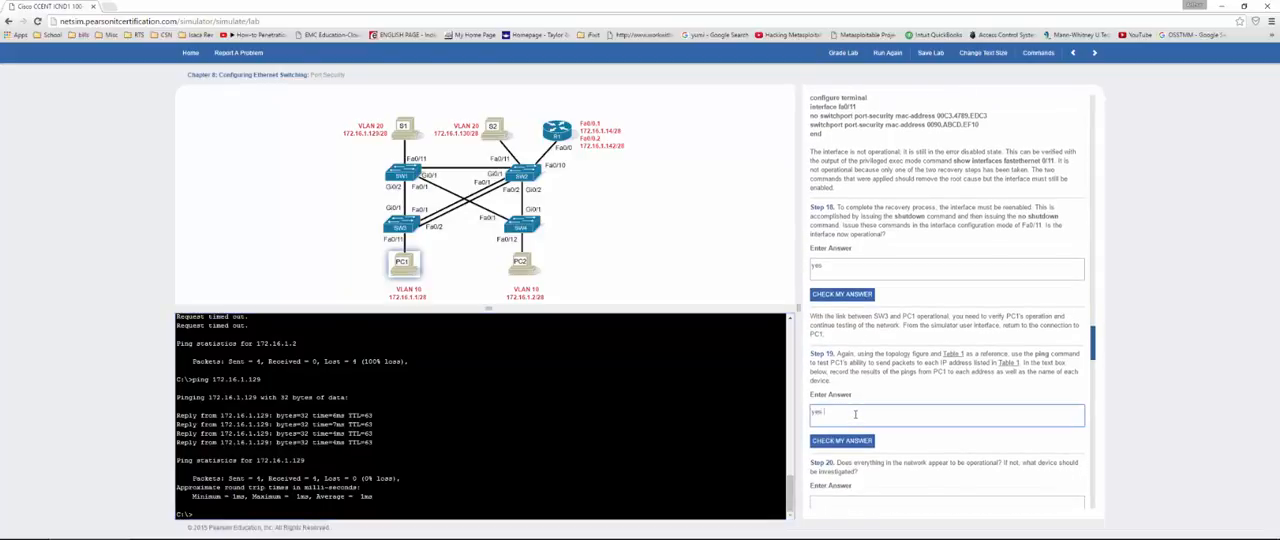
pyautogui.write('but cant ping pc 2')
pyautogui.scroll(-2, 858, 414)
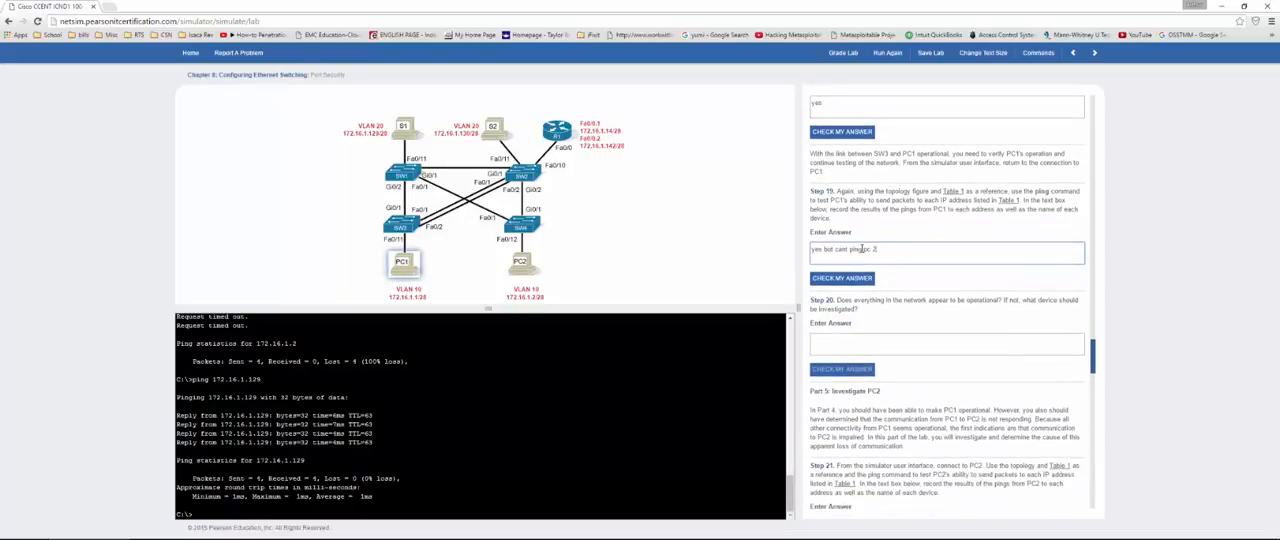
pyautogui.click(878, 348)
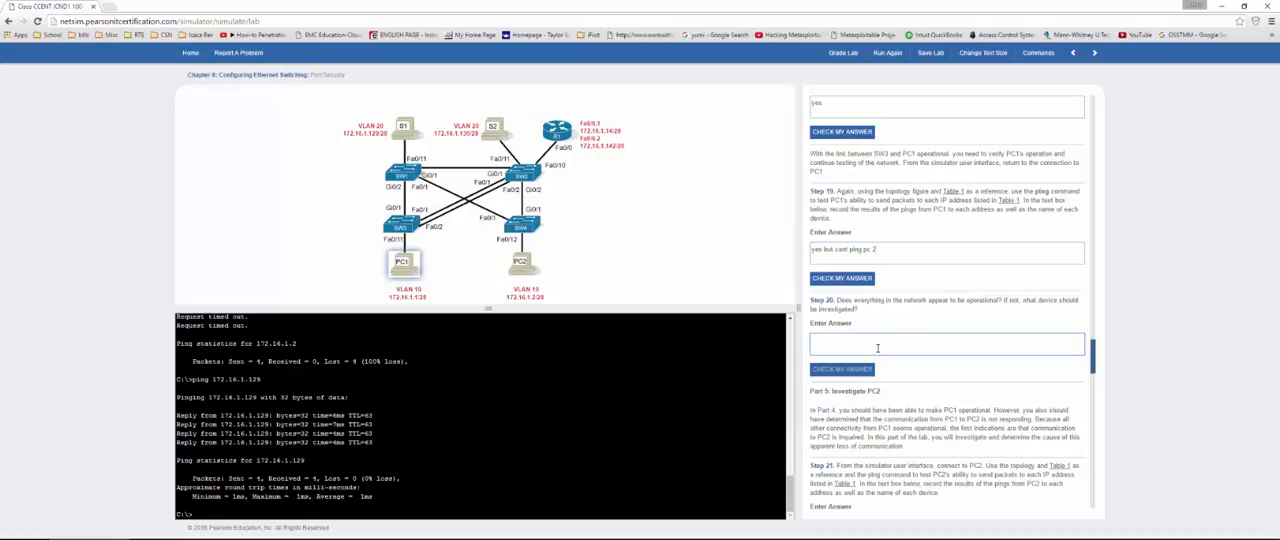
pyautogui.write('no')
# Step: Open PC2's console and ping PC1 at 172.16.1.1 and the VLAN 20 host at 172.16.1.129
pyautogui.scroll(-3, 880, 350)
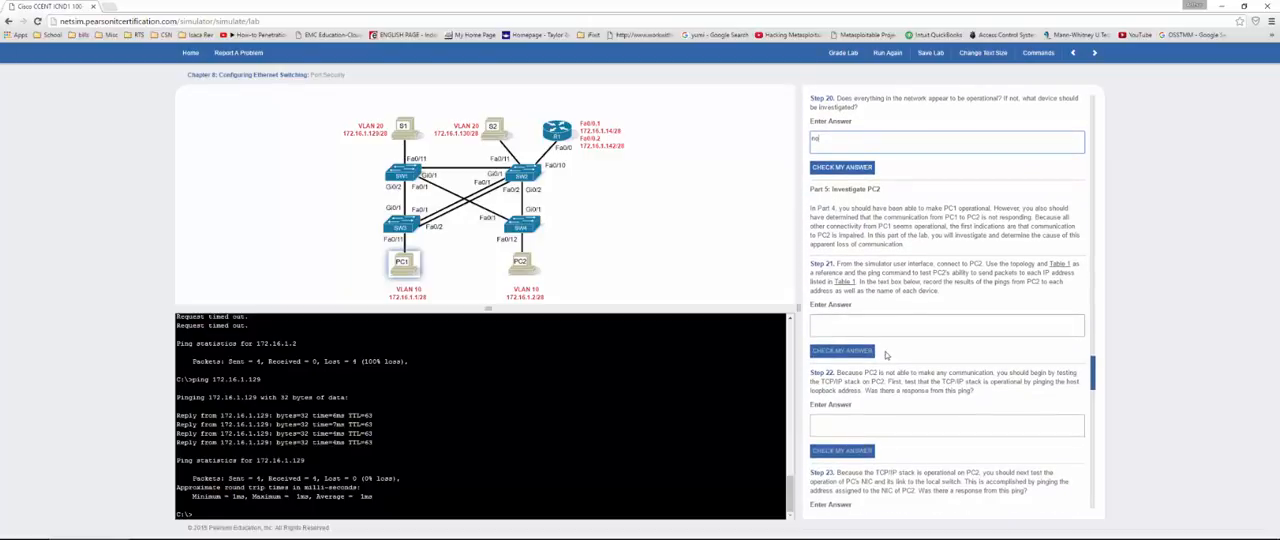
pyautogui.scroll(-1, 886, 355)
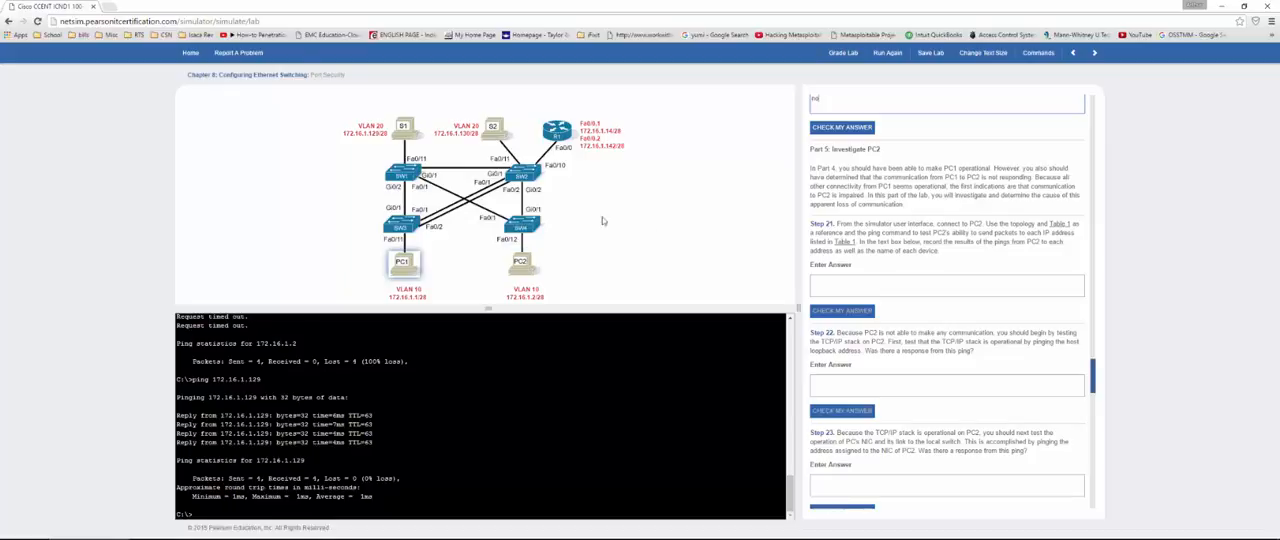
pyautogui.click(525, 266)
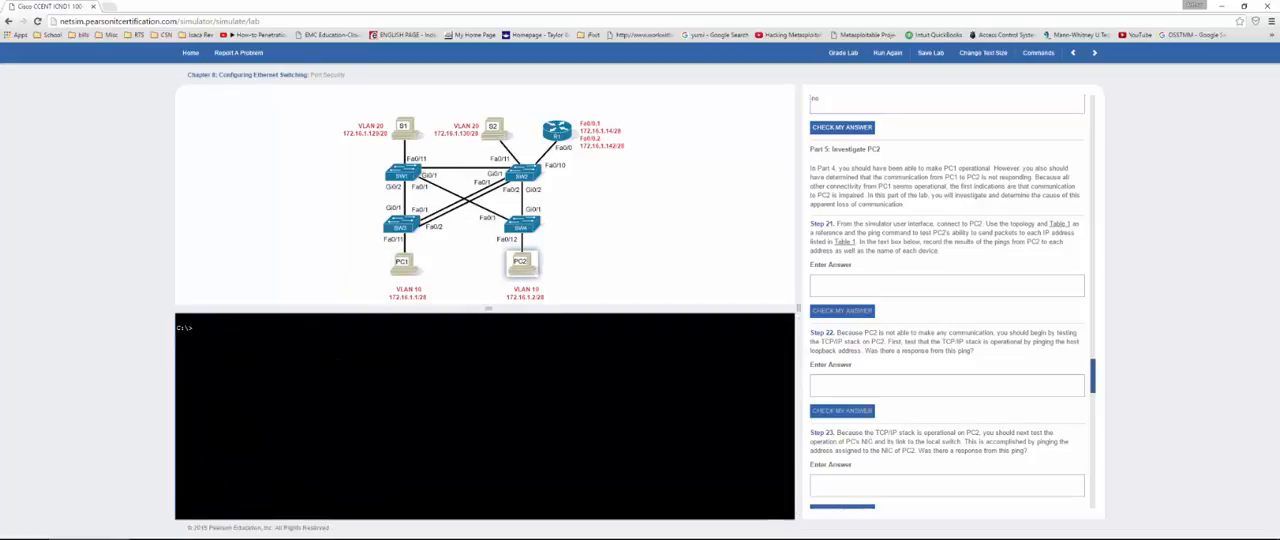
pyautogui.write('ping 172.16.1.1')
pyautogui.press('Return')
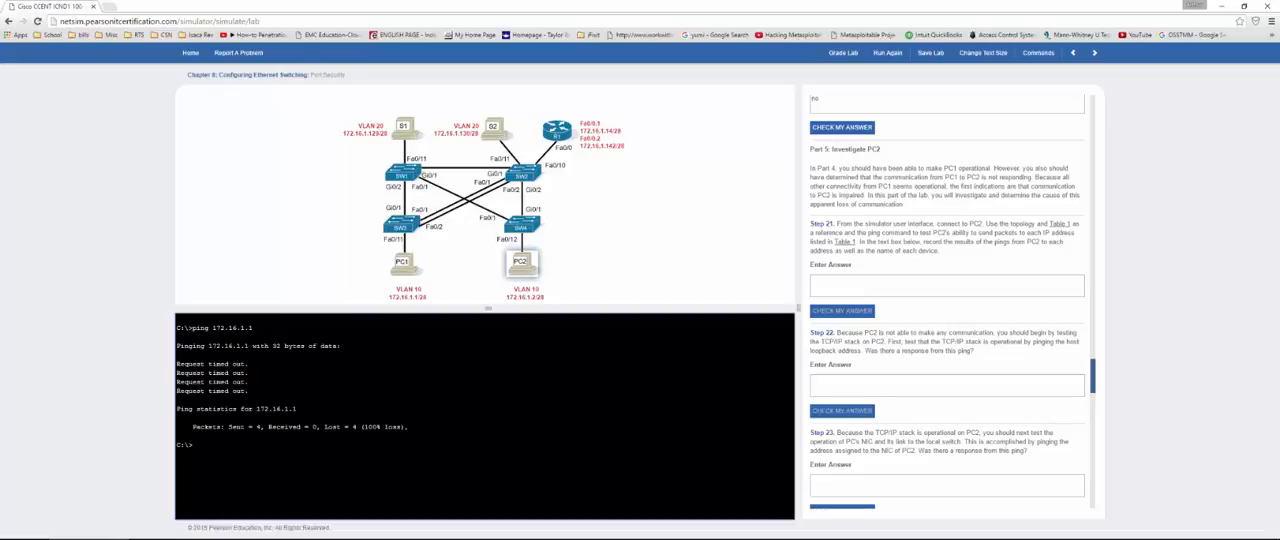
pyautogui.write('ping 172.16.1.129')
pyautogui.press('Return')
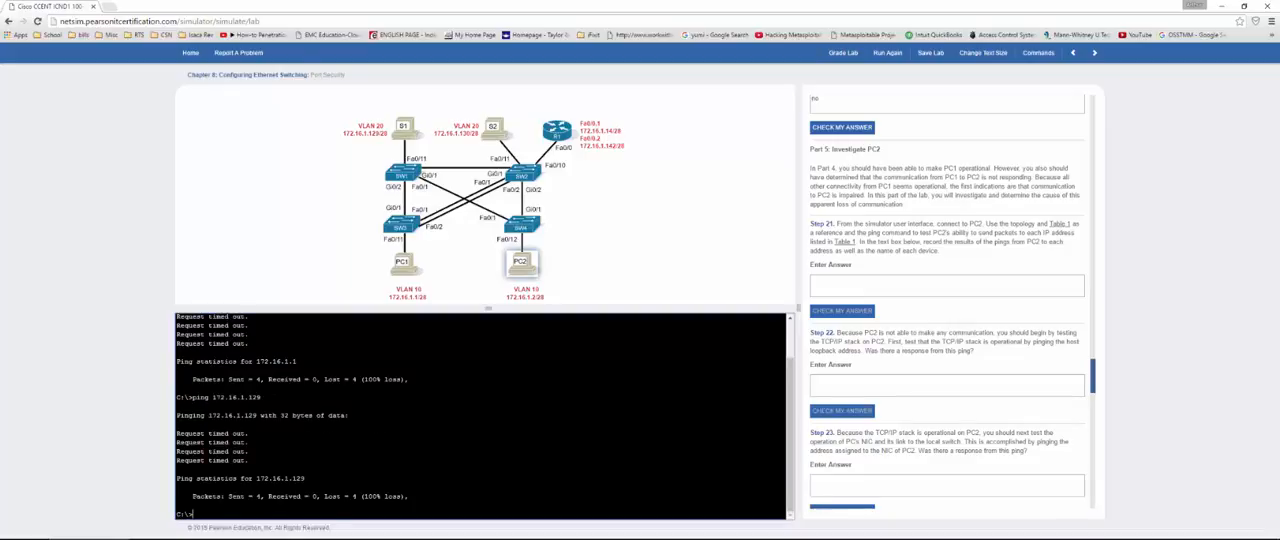
# Step: Ping the loopback address 127.0.0.1 and PC2's own address 172.16.1.2 from PC2
pyautogui.write('ping 127.0.0.1')
pyautogui.press('Return')
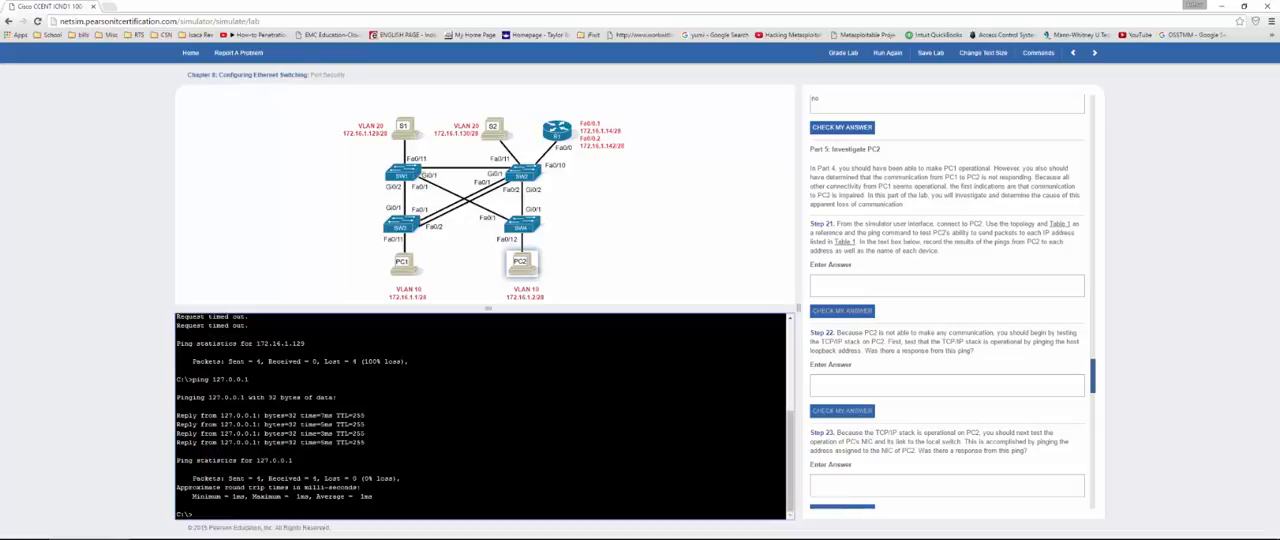
pyautogui.write('ping 172.16.1.2')
pyautogui.press('Return')
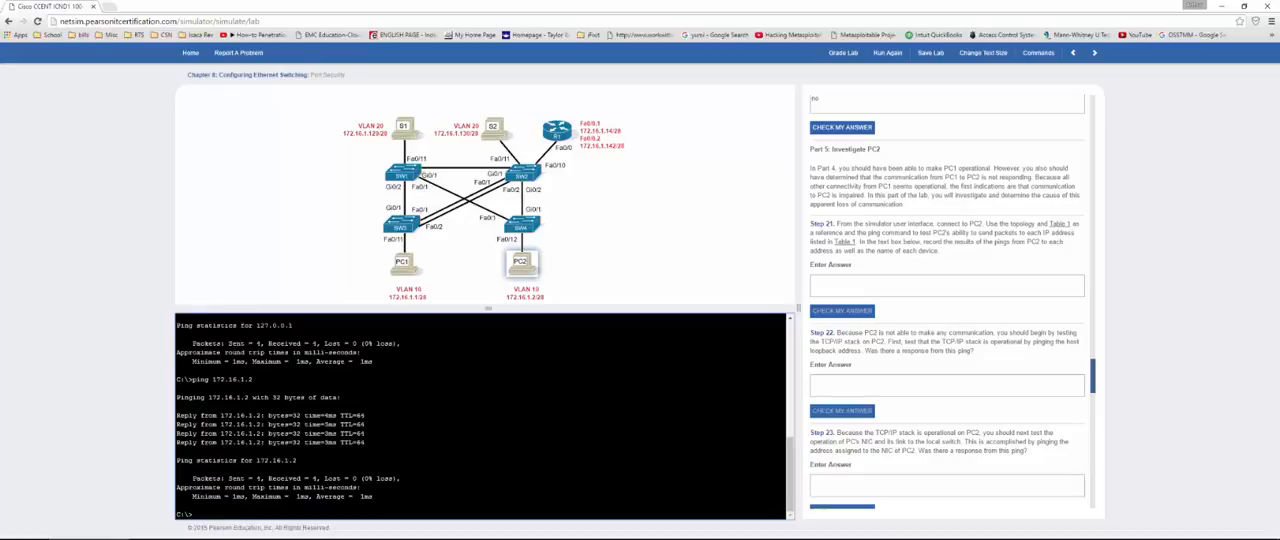
# Step: Answer "no" in Step 21 and "yes" in Step 22, and check the answers to Steps 20, 21 and 22
pyautogui.click(871, 288)
pyautogui.write('no')
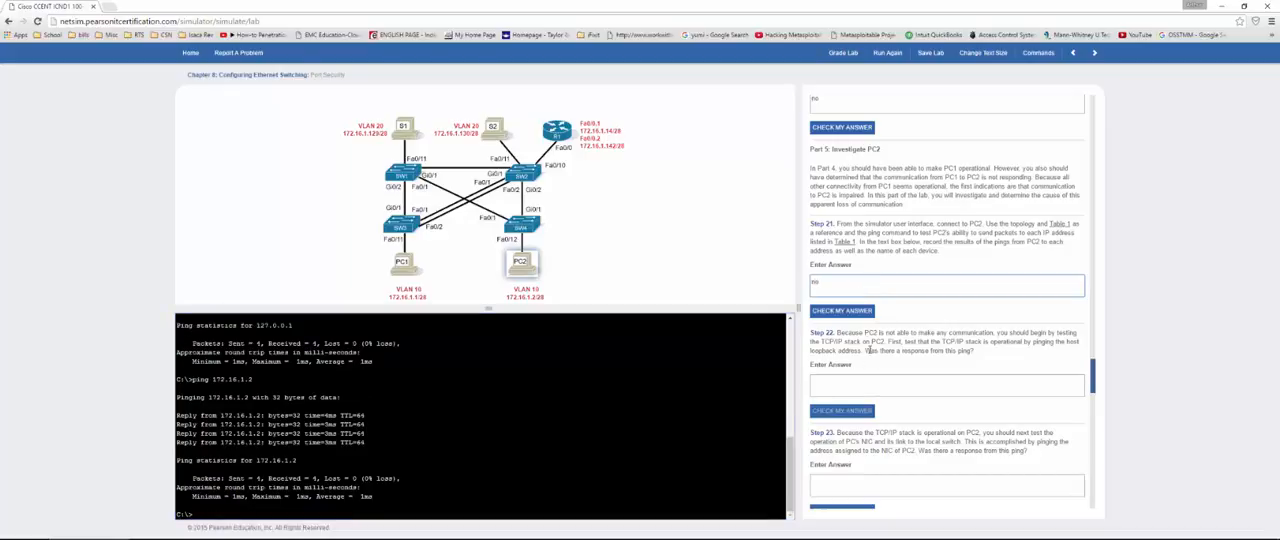
pyautogui.click(886, 384)
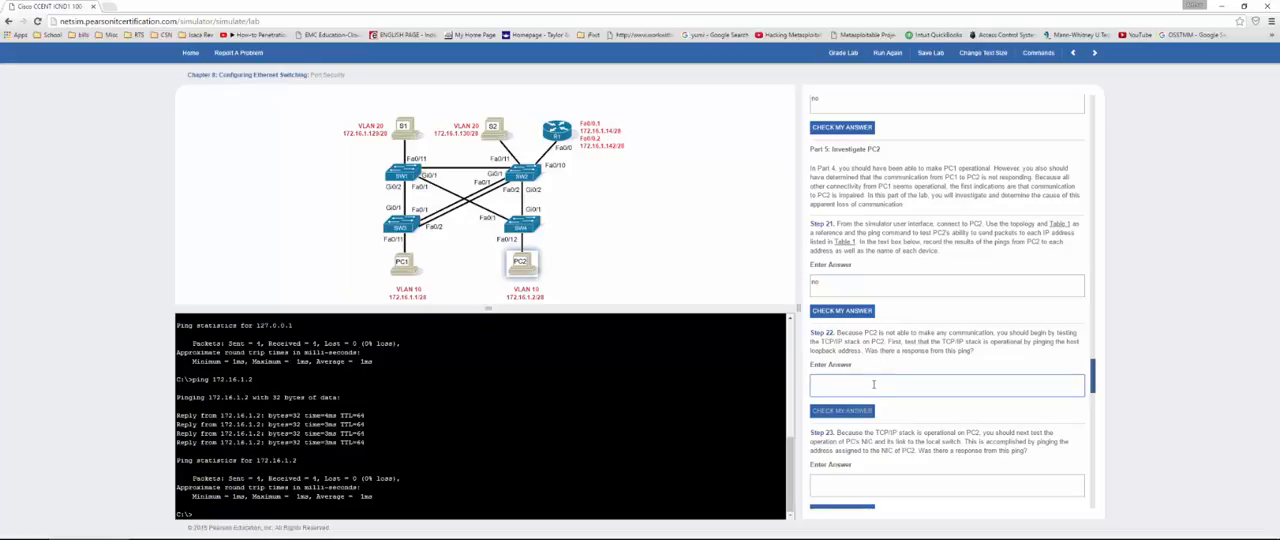
pyautogui.write('yes')
pyautogui.click(826, 311)
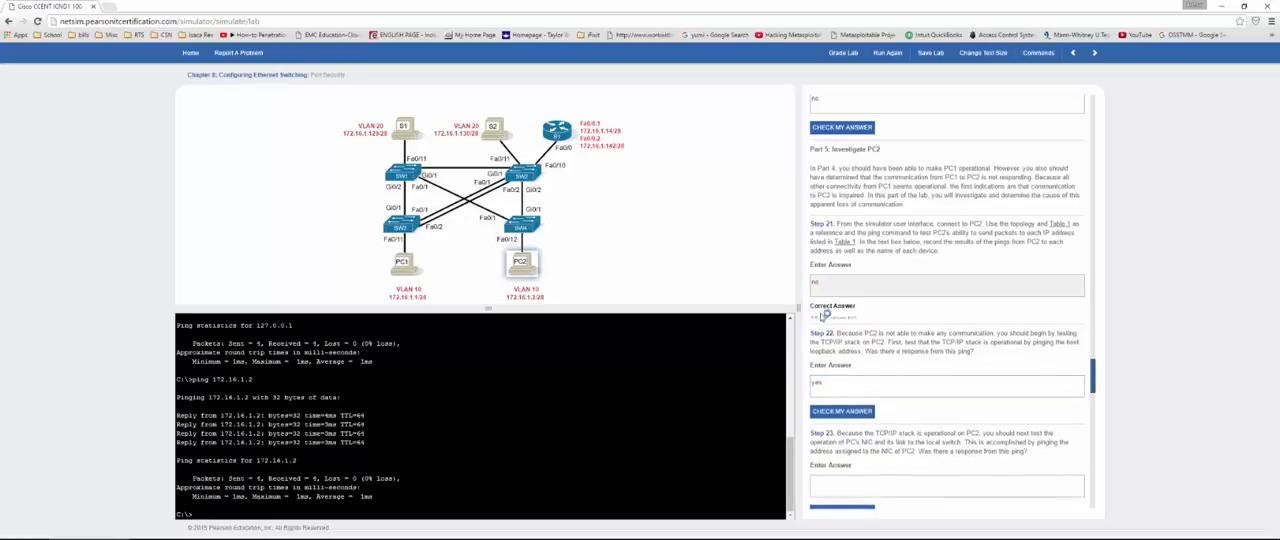
pyautogui.click(838, 128)
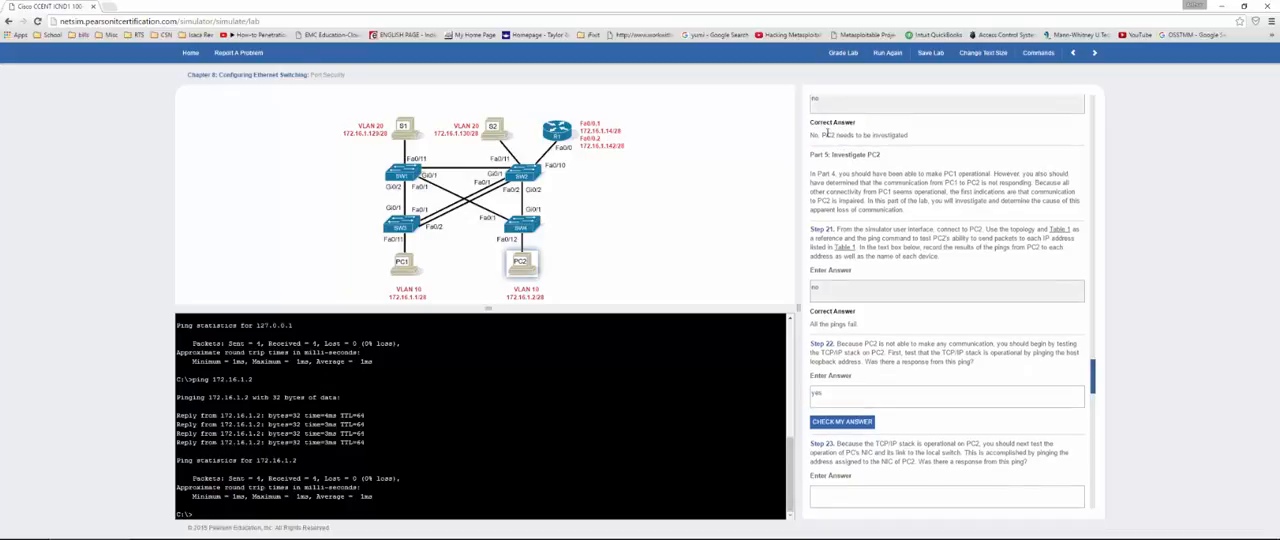
pyautogui.click(856, 423)
# Step: Answer "yes" in Step 23 and check it
pyautogui.scroll(-3, 842, 352)
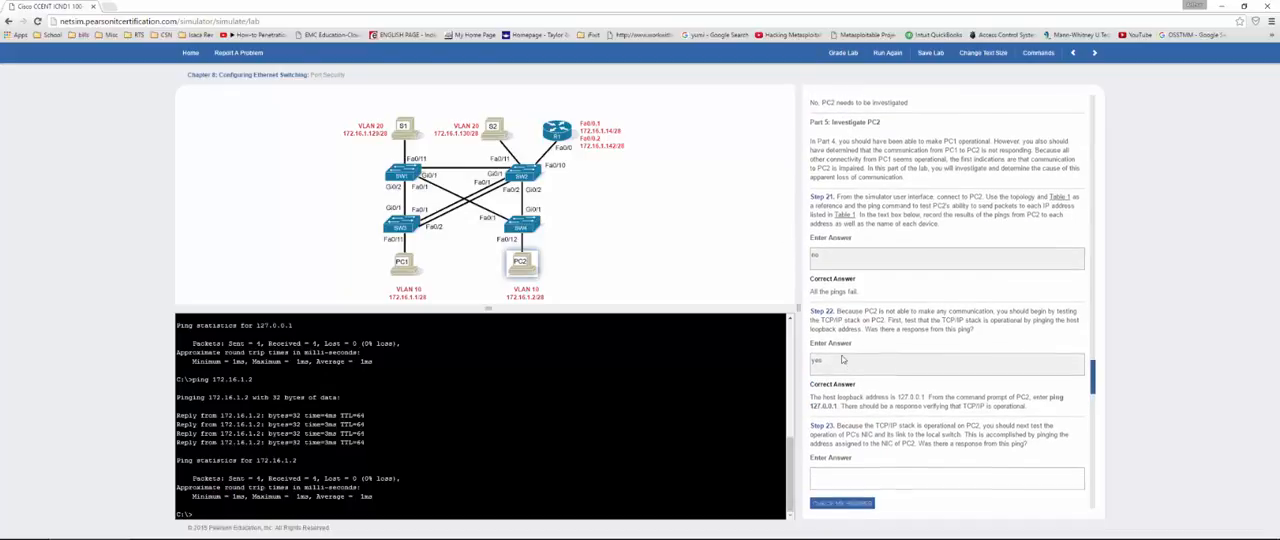
pyautogui.scroll(-1, 842, 355)
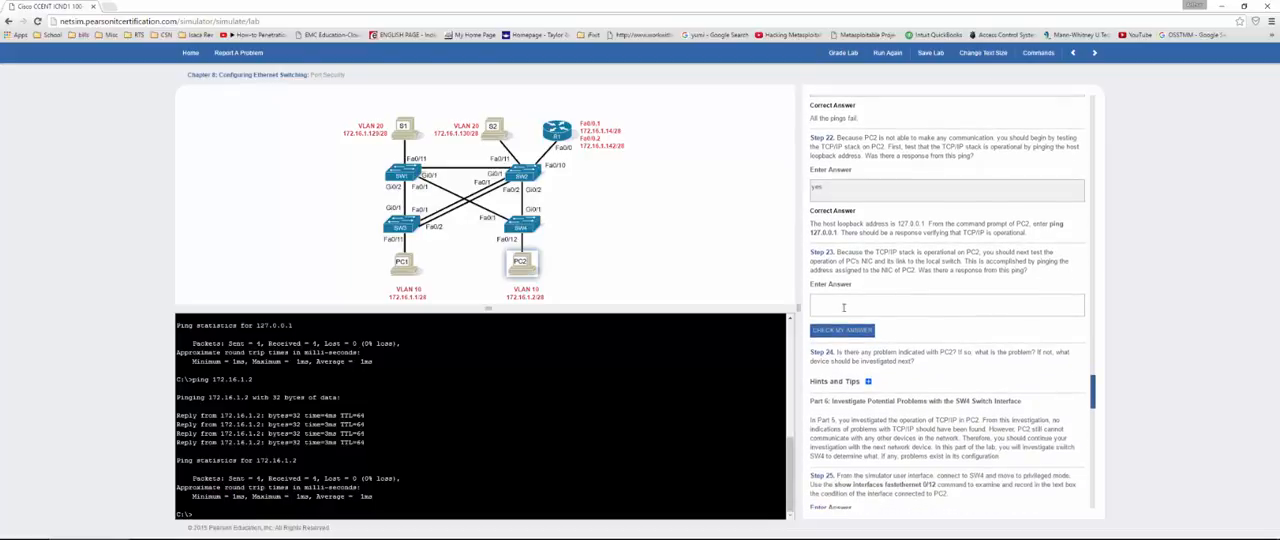
pyautogui.click(841, 302)
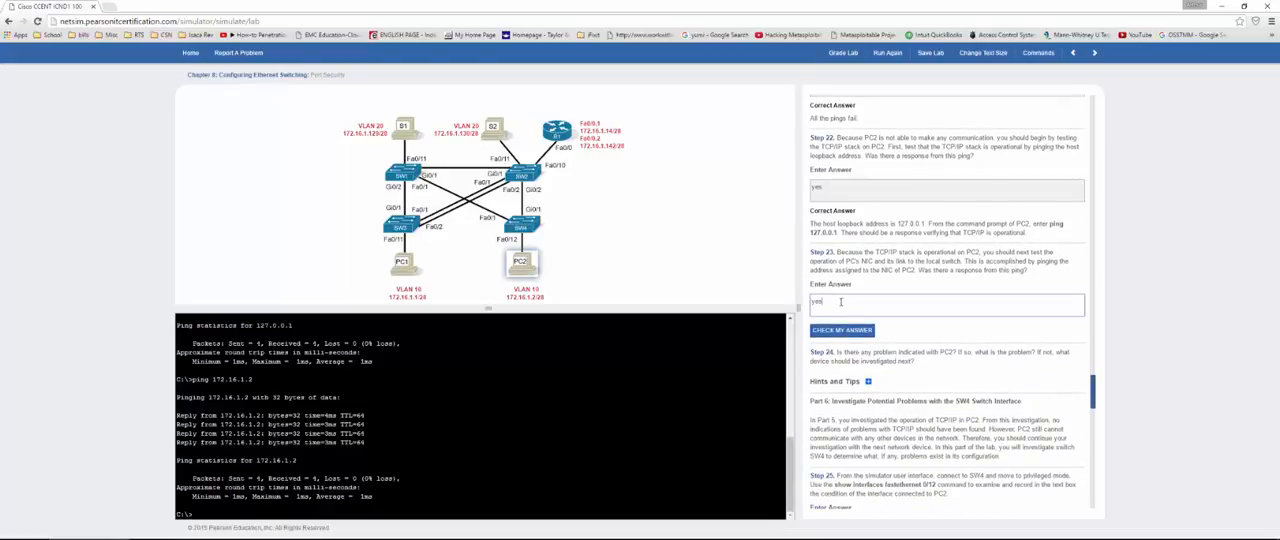
pyautogui.write('yes')
pyautogui.click(845, 330)
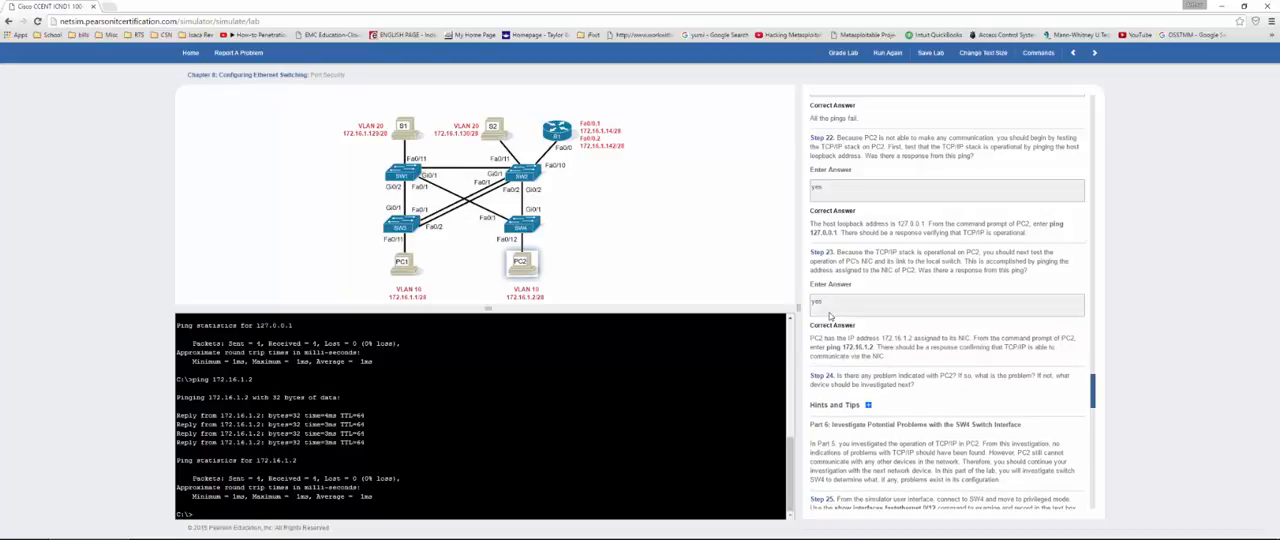
pyautogui.scroll(-3, 826, 312)
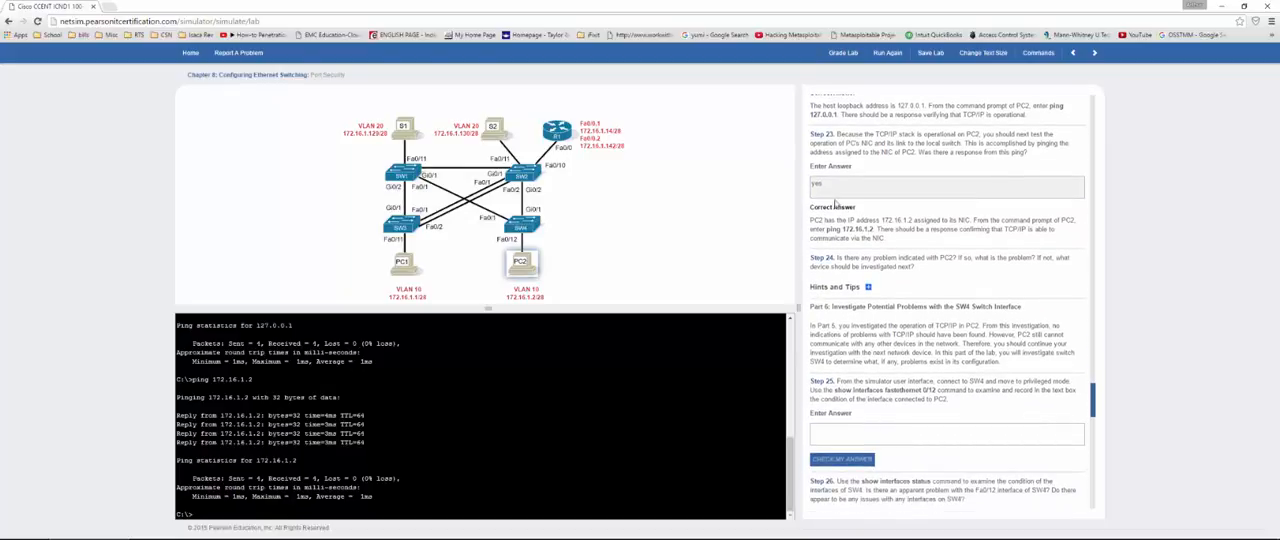
# Step: Open SW4's console, log in with the console password, and enter privileged mode with the enable password
pyautogui.scroll(-4, 838, 204)
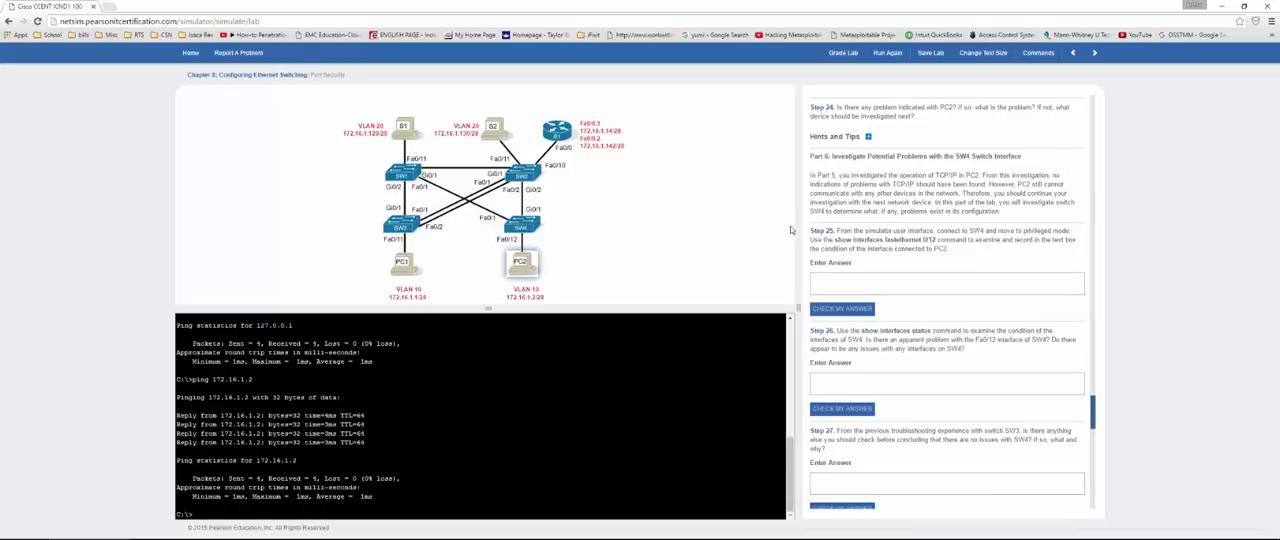
pyautogui.click(528, 224)
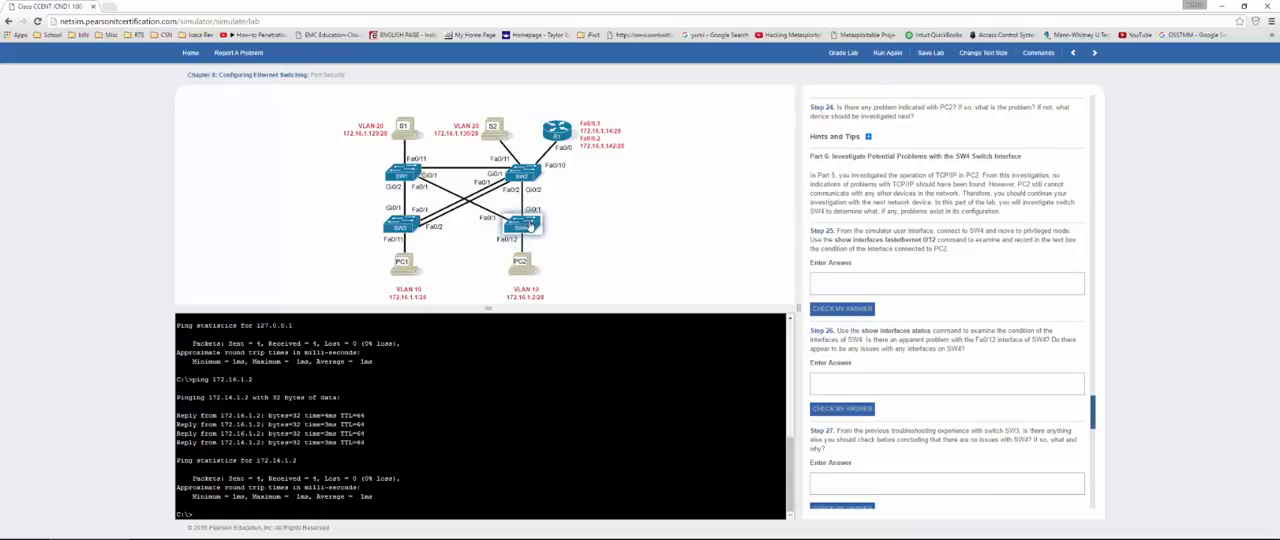
pyautogui.press('Return')
pyautogui.press('Return')
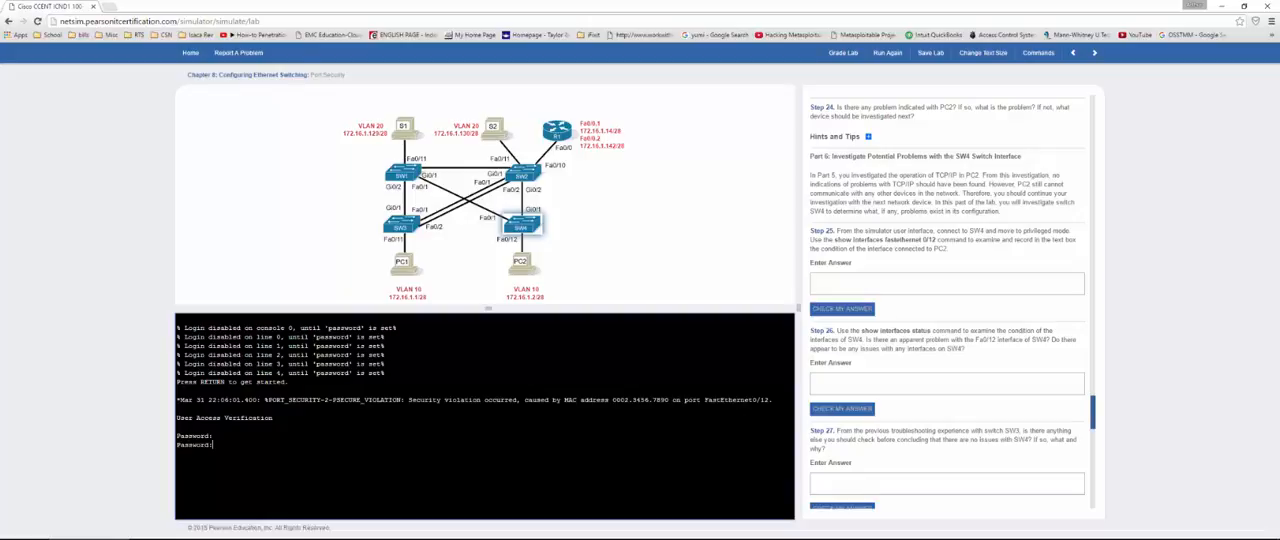
pyautogui.press('Return')
pyautogui.write('en')
pyautogui.press('Return')
pyautogui.press('Return')
# Step: Display the details of SW4's Fa0/12 interface with the command show int fa0/12
pyautogui.write('show int fa0/')
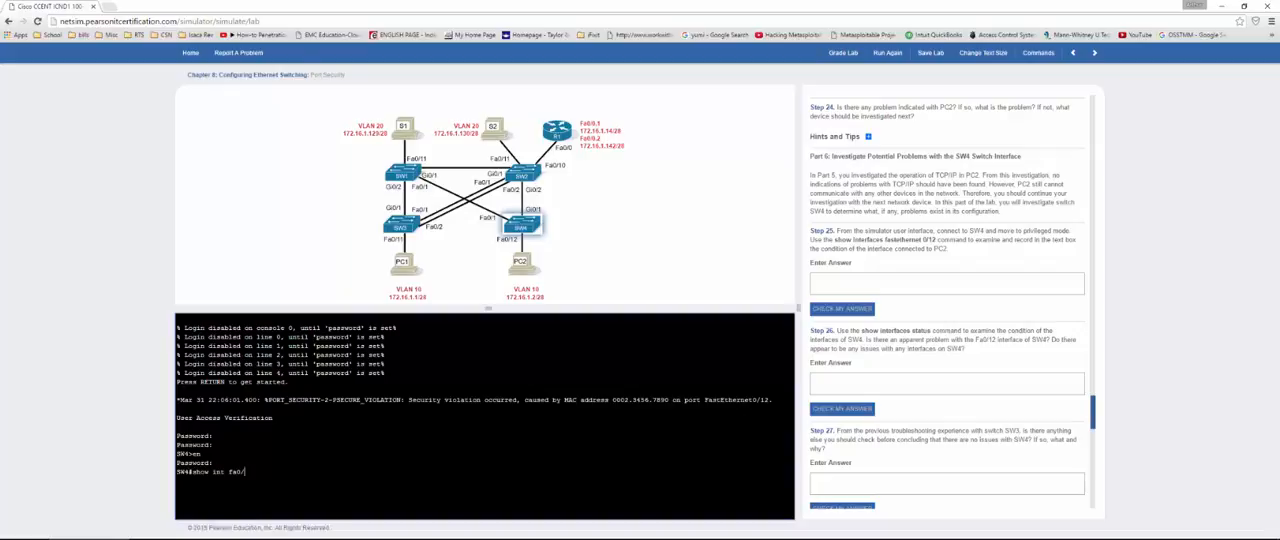
pyautogui.write('12')
pyautogui.press('Return')
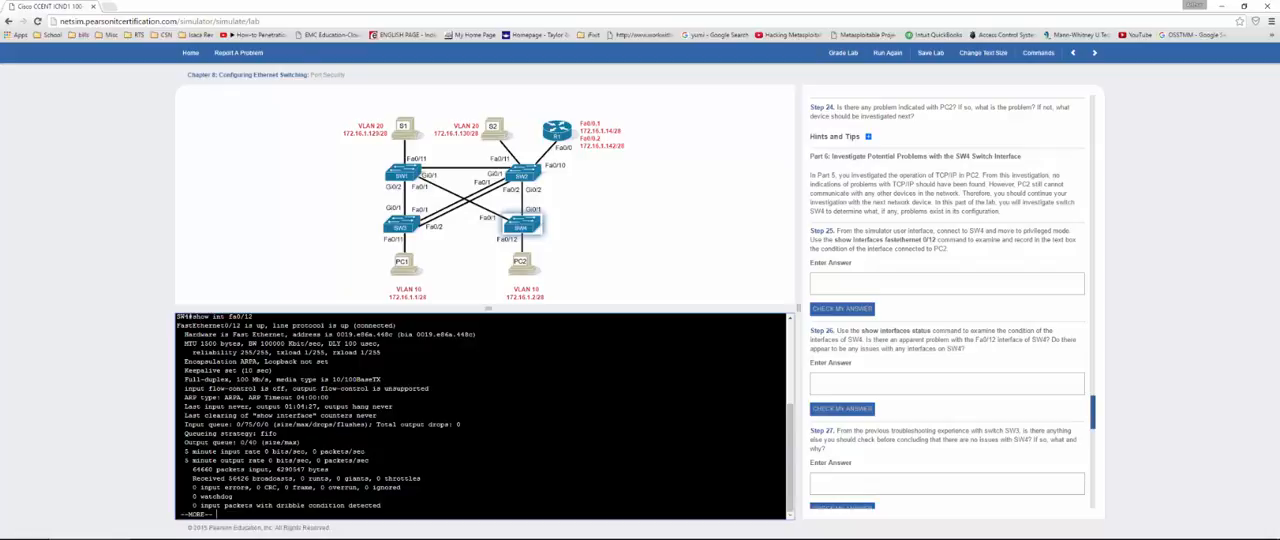
# Step: Answer "up/up" in Step 25 and check it
pyautogui.click(900, 284)
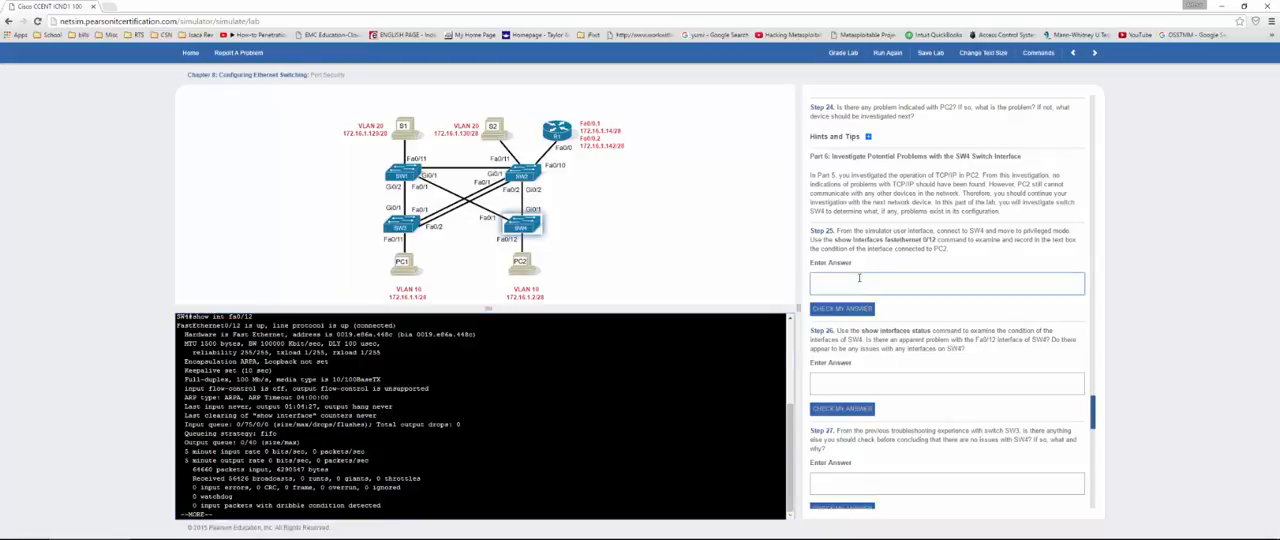
pyautogui.write('up/up')
pyautogui.click(850, 312)
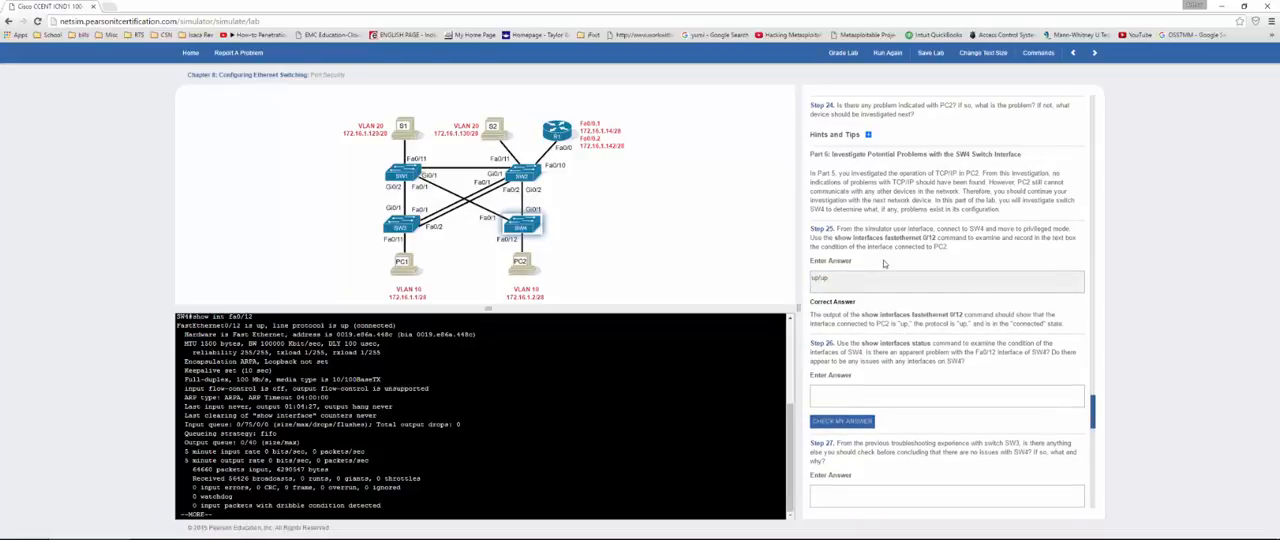
# Step: List SW4's interface status with show int stat and examine the Fa0/12 entry
pyautogui.scroll(-1, 884, 264)
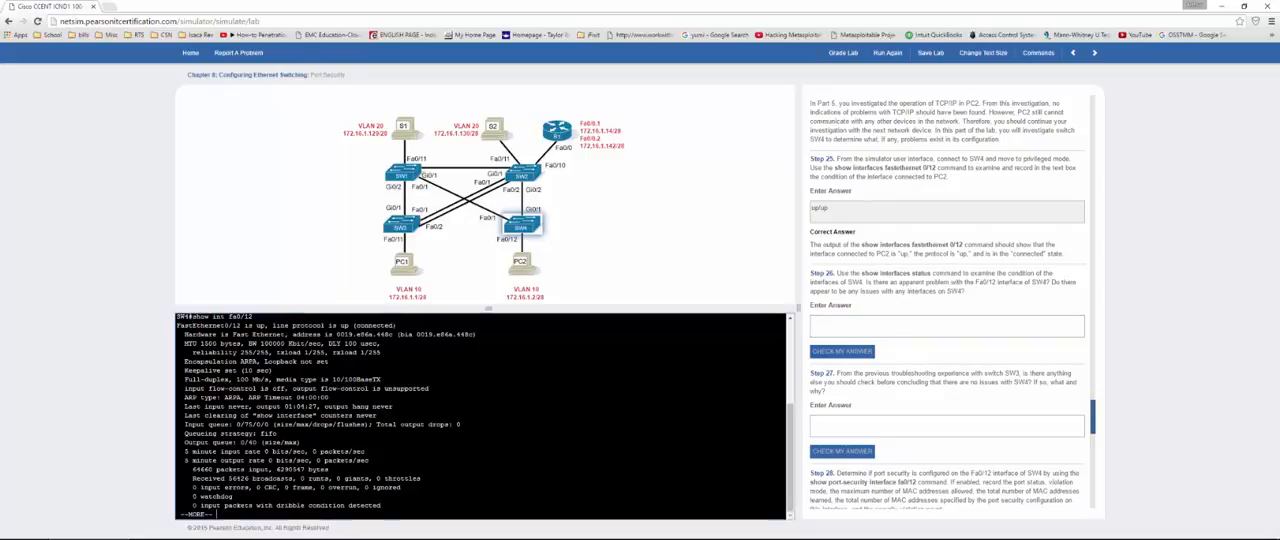
pyautogui.write('qsh')
pyautogui.write('w int stat')
pyautogui.press('Return')
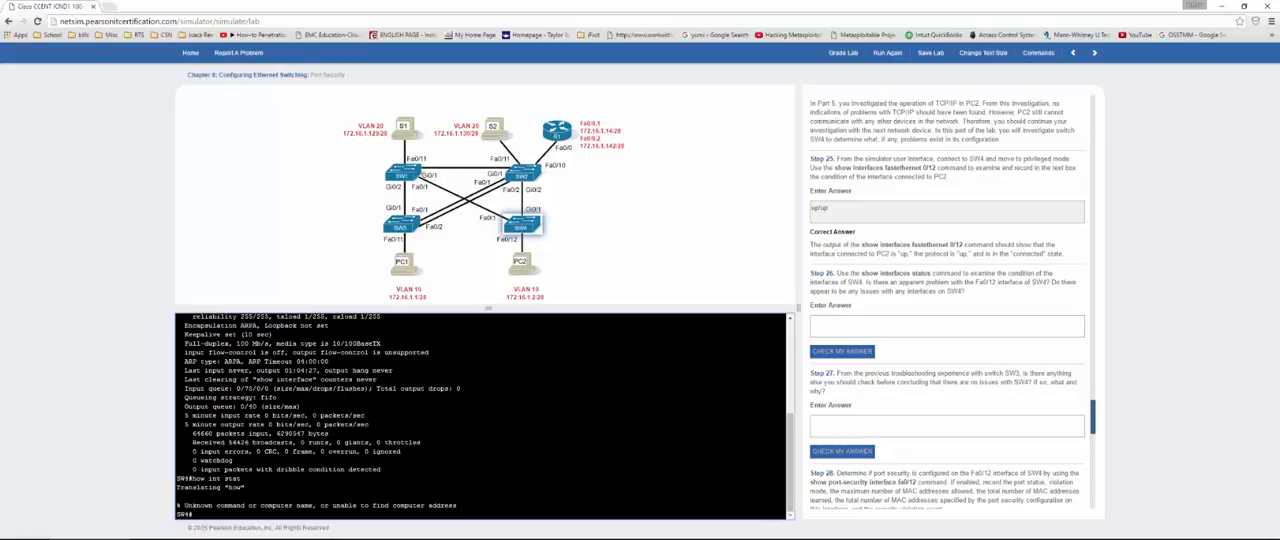
pyautogui.write('show int stat')
pyautogui.press('Return')
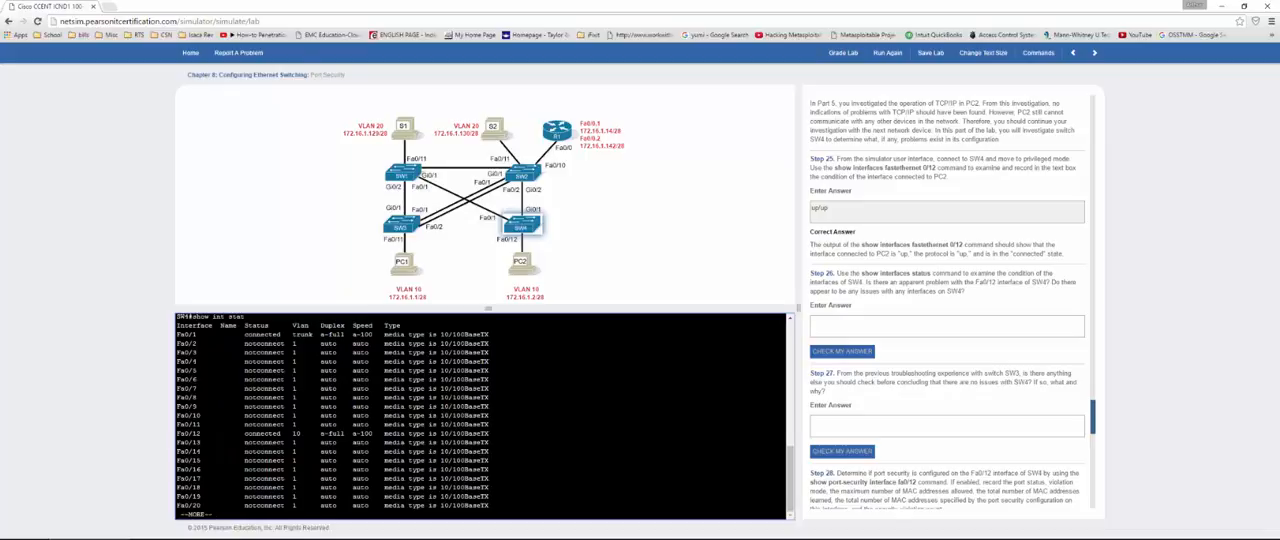
pyautogui.moveTo(232, 433); pyautogui.dragTo(378, 433)
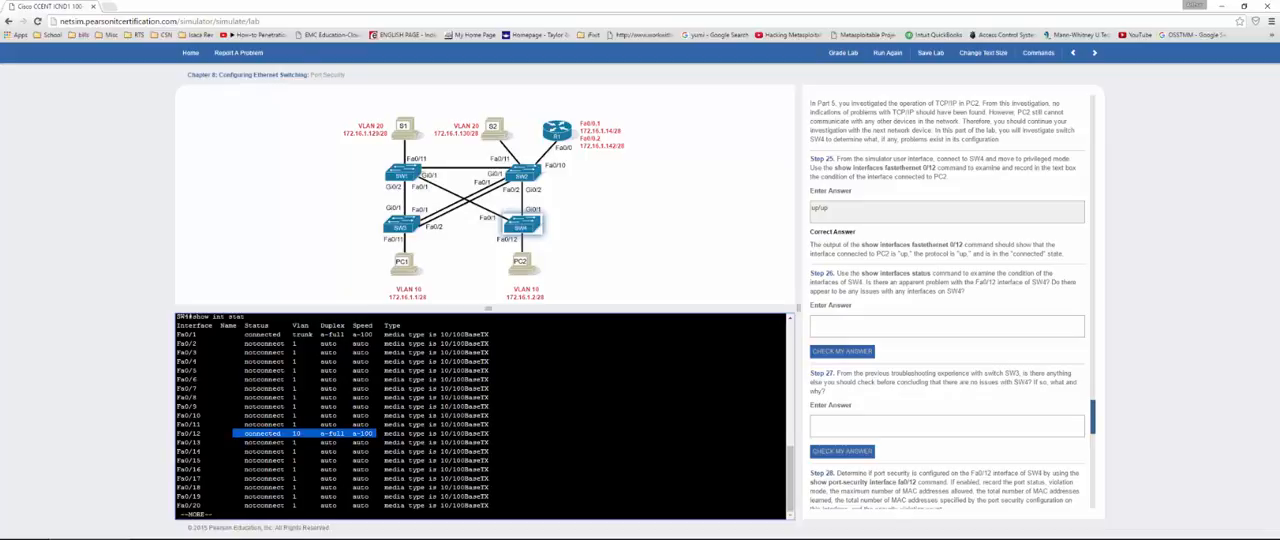
pyautogui.moveTo(187, 433); pyautogui.dragTo(369, 433)
pyautogui.doubleClick(297, 433)
# Step: Answer "no" in Step 26 and check it
pyautogui.click(908, 326)
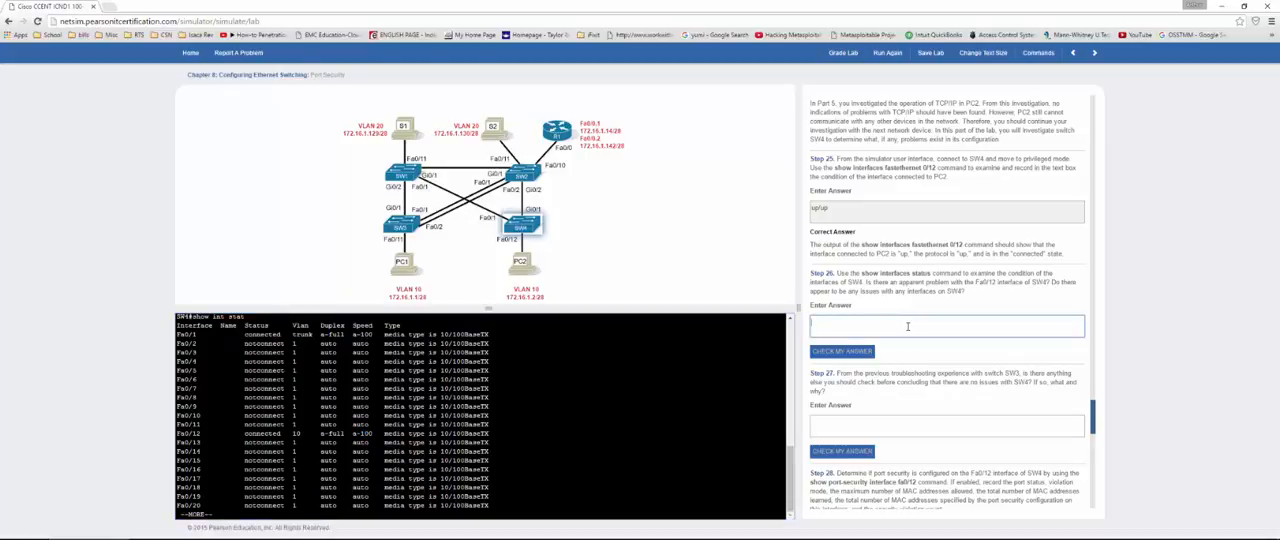
pyautogui.write('No')
pyautogui.click(848, 352)
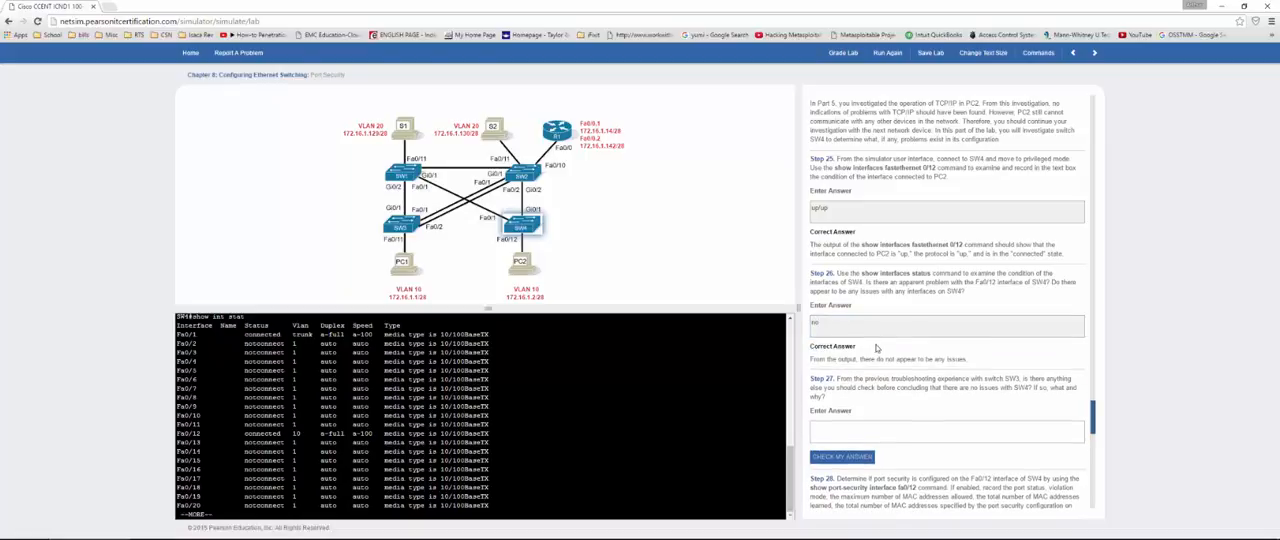
# Step: Answer "sure mode and speed" in Step 27 and check it
pyautogui.scroll(-2, 932, 352)
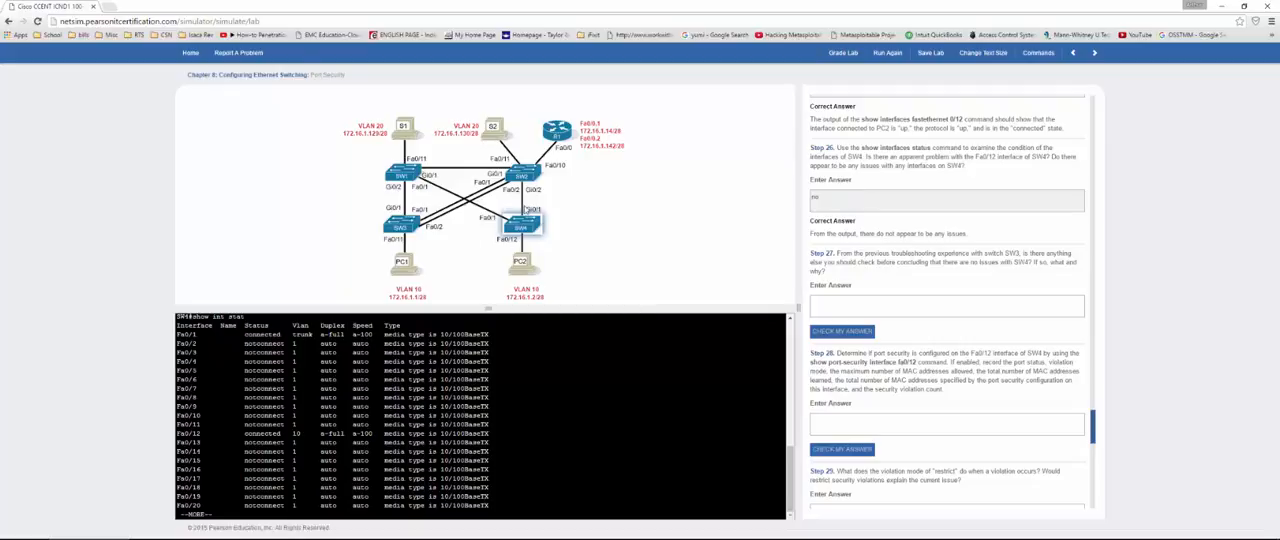
pyautogui.click(846, 303)
pyautogui.write('sure mo')
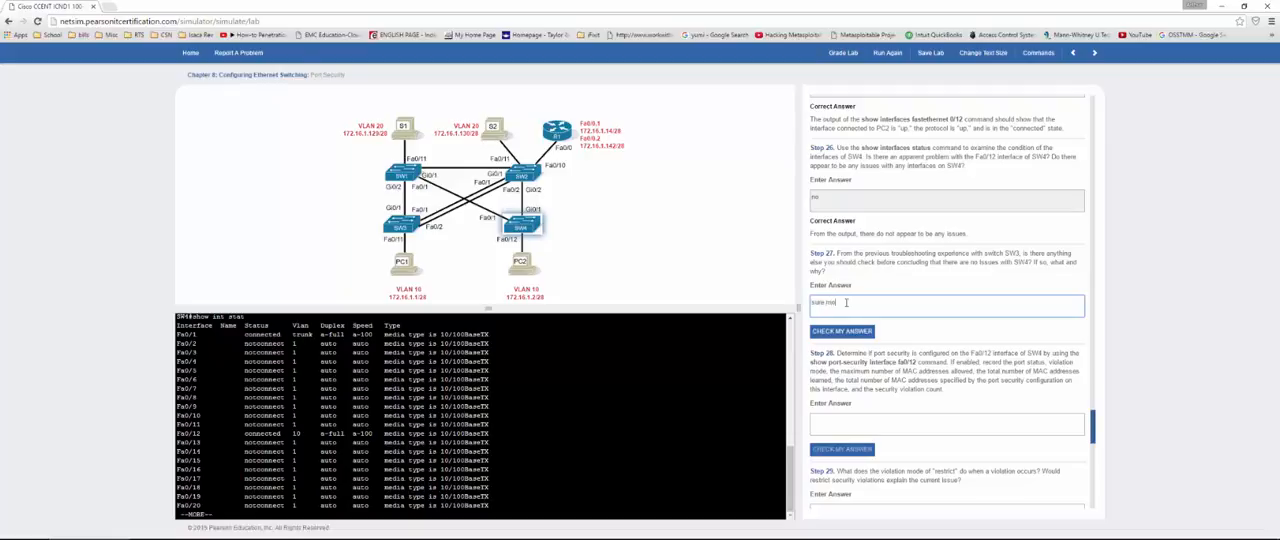
pyautogui.write('de acc speed')
pyautogui.click(866, 333)
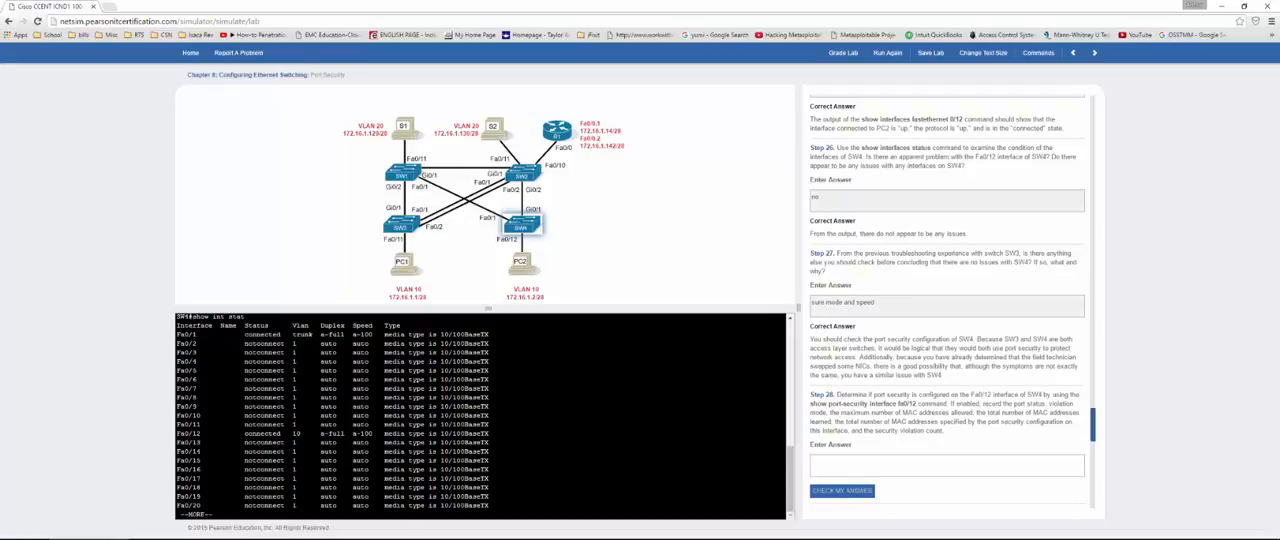
# Step: Leave the paged output and display SW4's port security on Fa0/12 with show port-security int fa0/12
pyautogui.click(216, 514)
pyautogui.write('q')
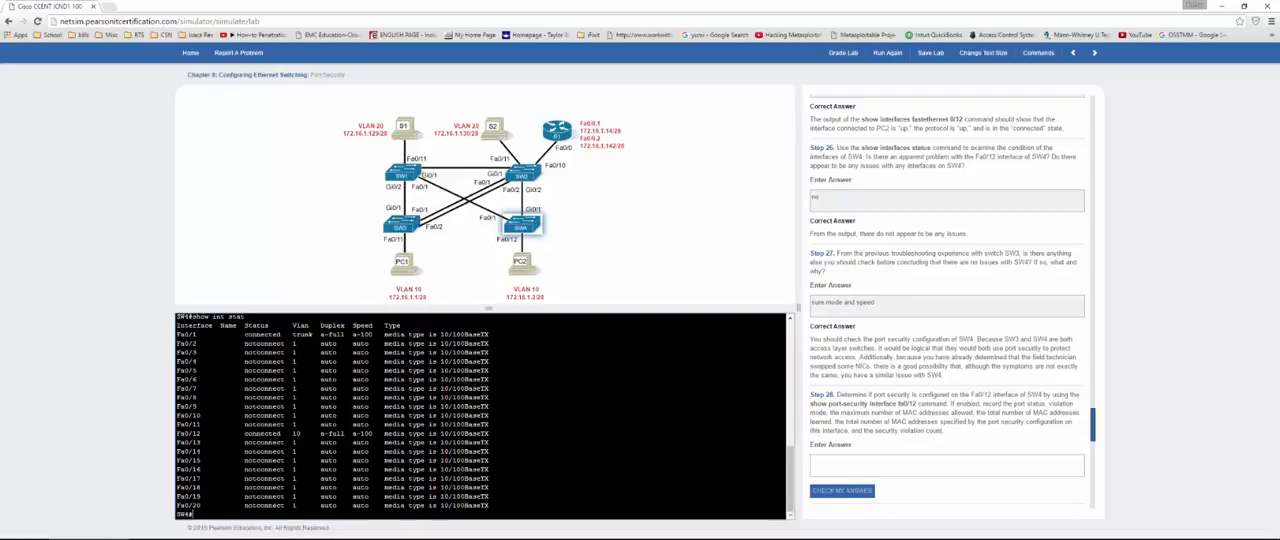
pyautogui.write('show ')
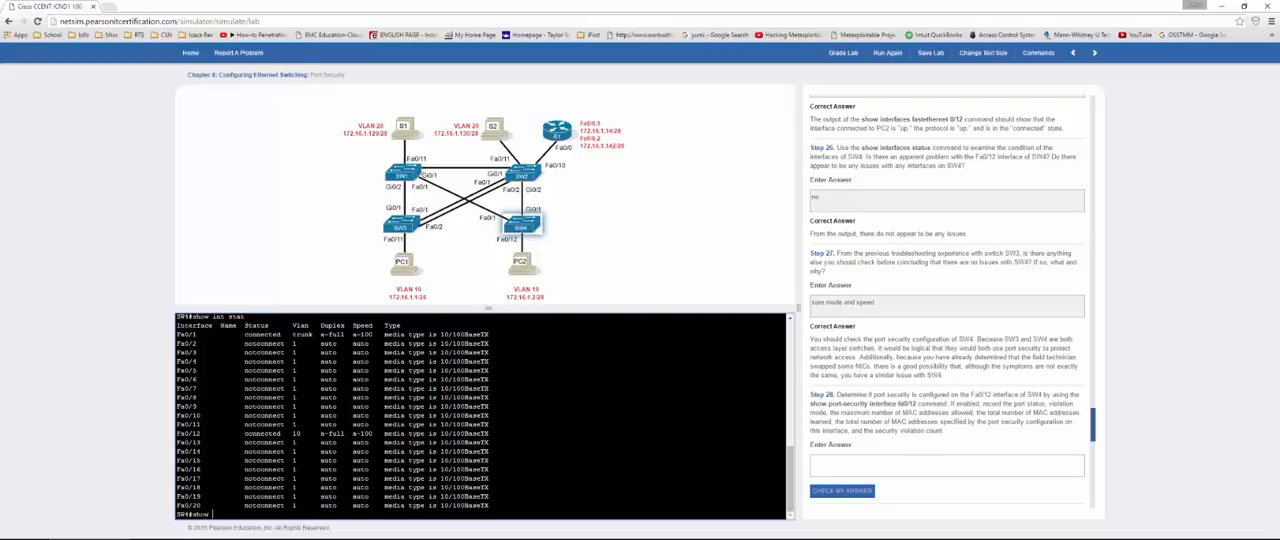
pyautogui.write('port-security int fa0/12')
pyautogui.press('Return')
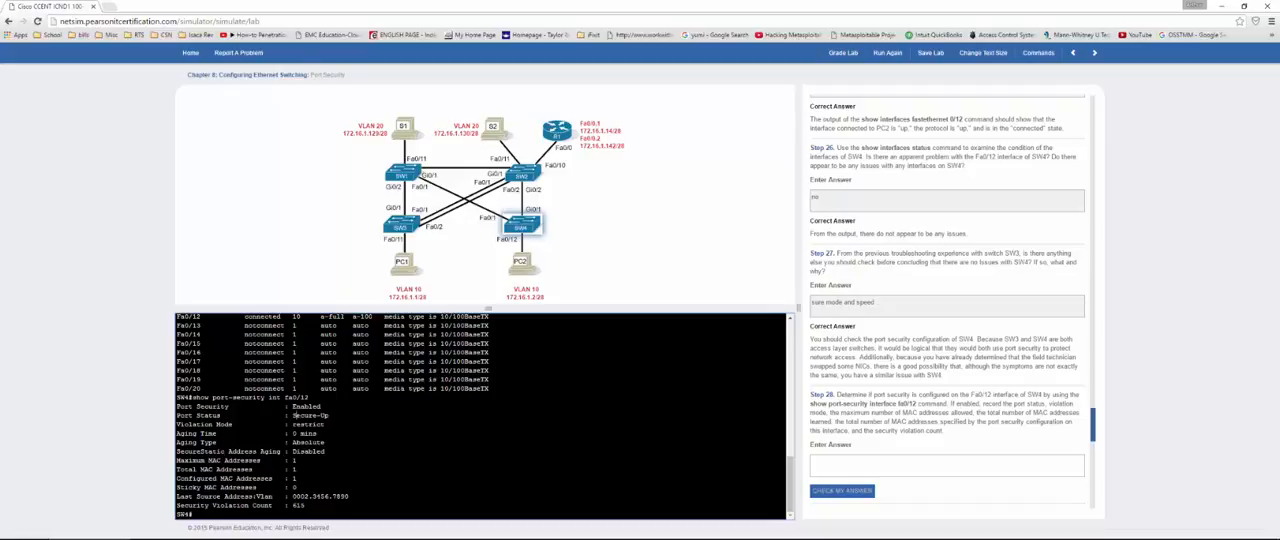
# Step: Copy the violation mode "restrict" from SW4's output into the Step 28 answer and check it
pyautogui.moveTo(293, 424); pyautogui.dragTo(330, 424)
pyautogui.scroll(-3, 905, 326)
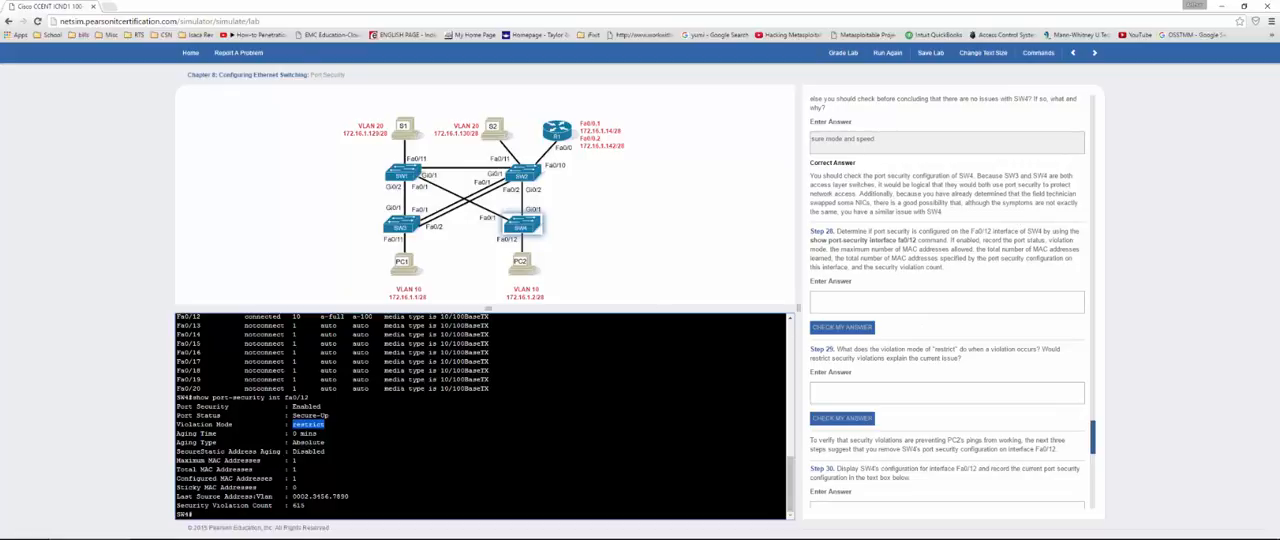
pyautogui.click(900, 302)
pyautogui.write('restrict')
pyautogui.click(842, 327)
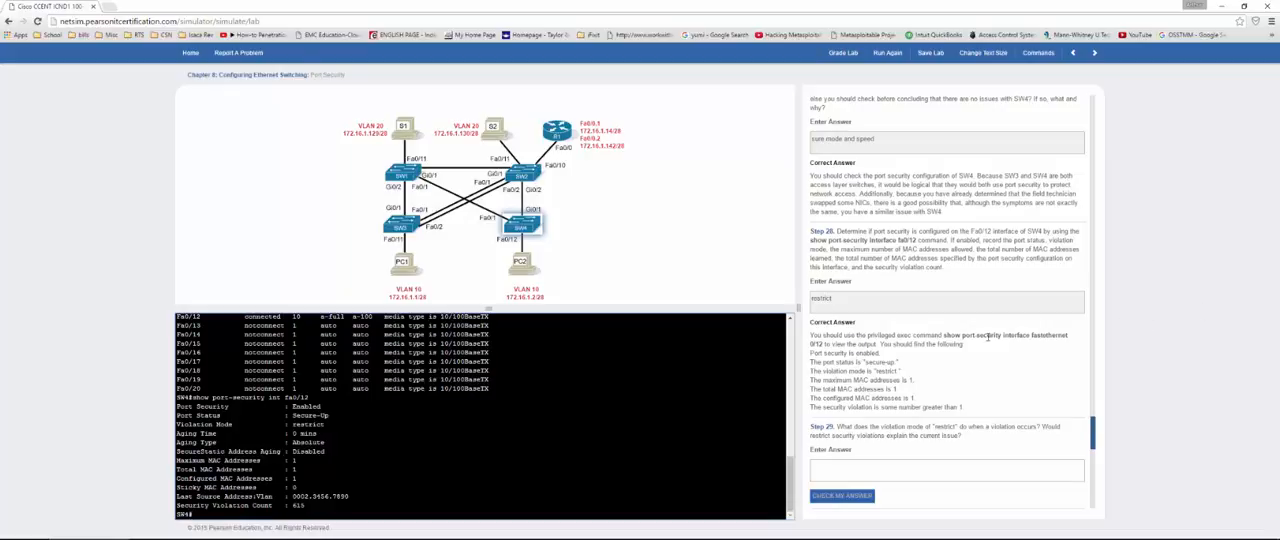
# Step: Review Step 28's correct answer, covering the command, port status, violation mode, MAC address limits and violation count
pyautogui.moveTo(972, 336); pyautogui.dragTo(810, 336)
pyautogui.moveTo(1048, 332); pyautogui.dragTo(1062, 340)
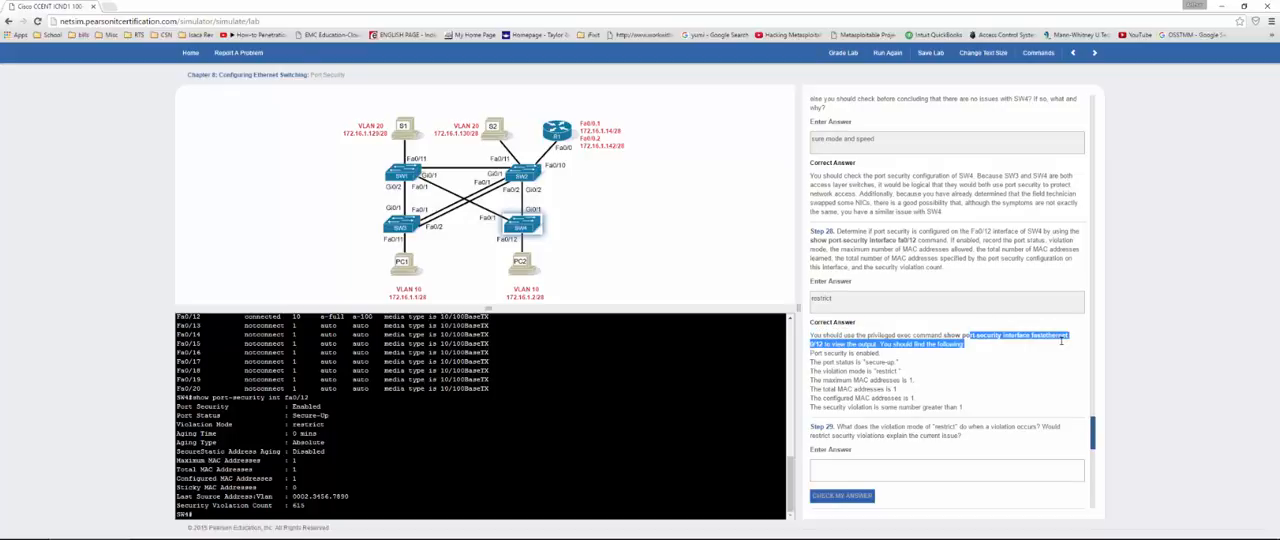
pyautogui.click(994, 360)
pyautogui.moveTo(866, 364); pyautogui.dragTo(896, 364)
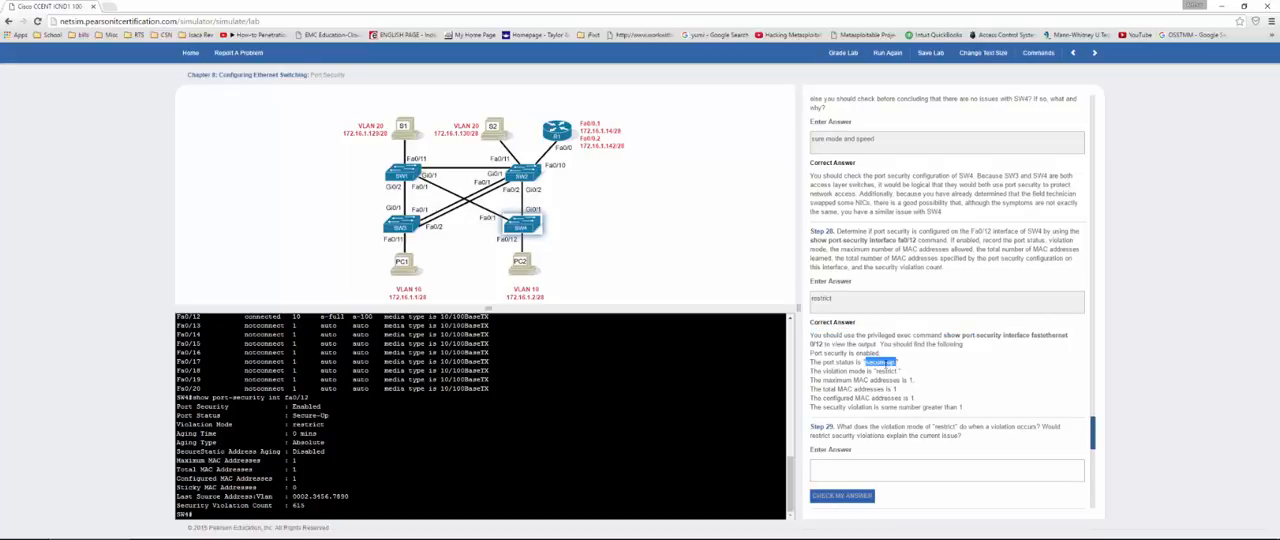
pyautogui.doubleClick(886, 371)
pyautogui.click(909, 382)
pyautogui.moveTo(890, 389); pyautogui.dragTo(918, 398)
pyautogui.click(962, 407)
pyautogui.moveTo(962, 407); pyautogui.dragTo(954, 407)
# Step: Answer "no sending" in Step 29 and check it
pyautogui.scroll(-3, 967, 407)
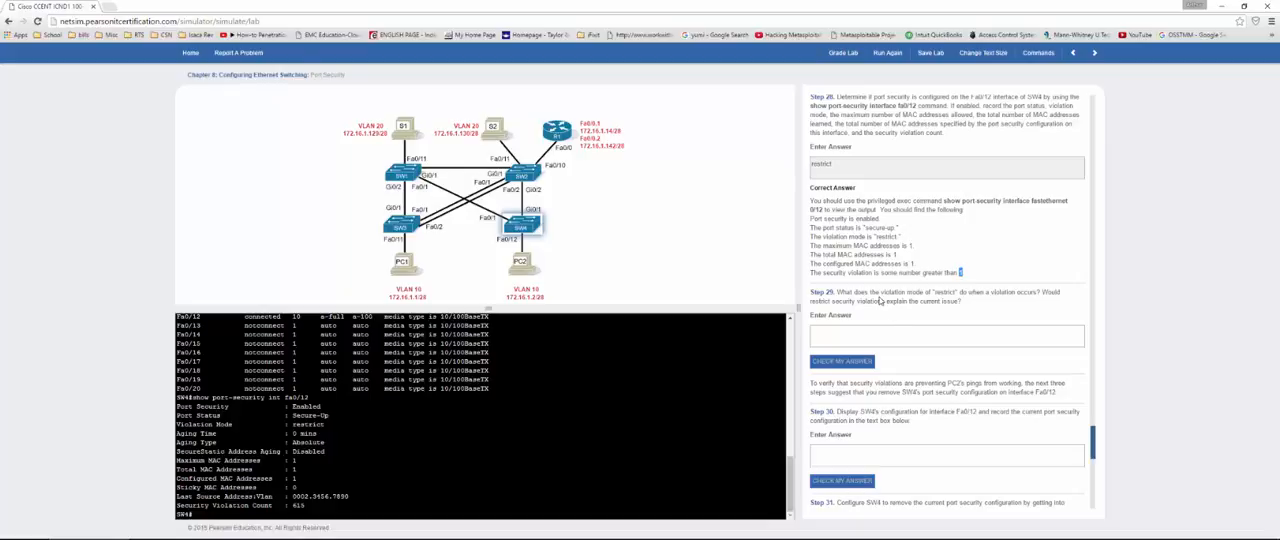
pyautogui.click(856, 330)
pyautogui.write('n')
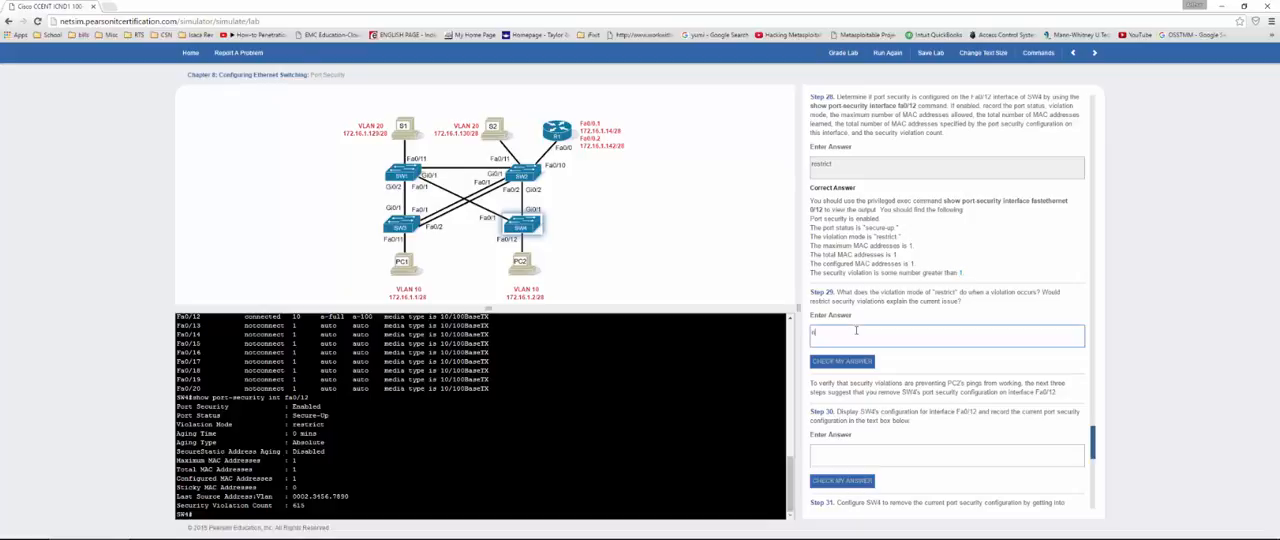
pyautogui.write('o sending')
pyautogui.click(842, 362)
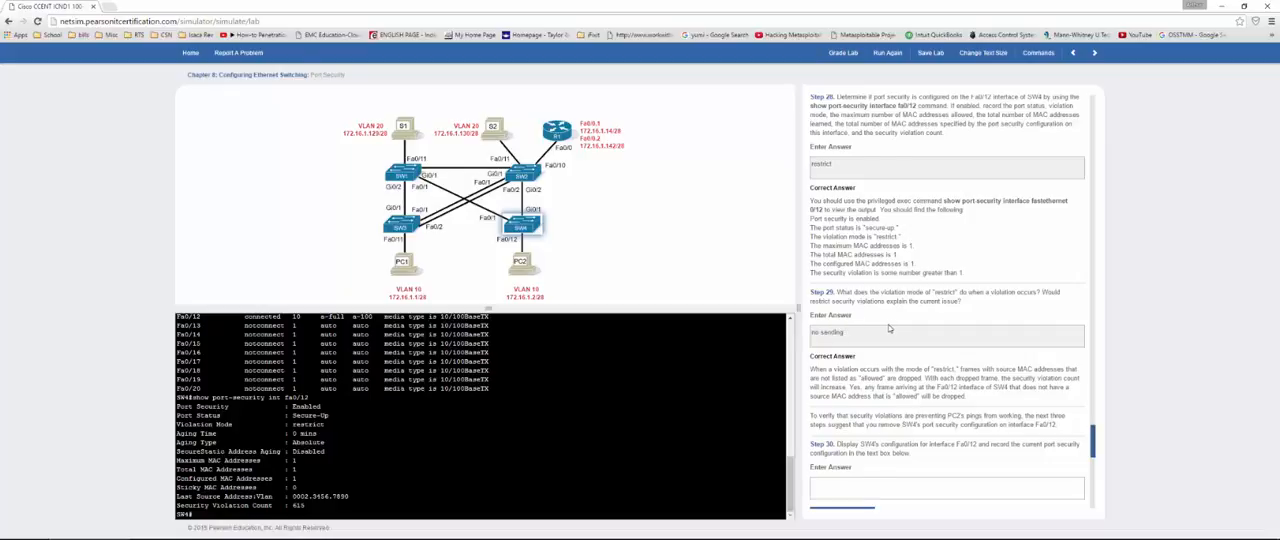
pyautogui.scroll(-3, 889, 328)
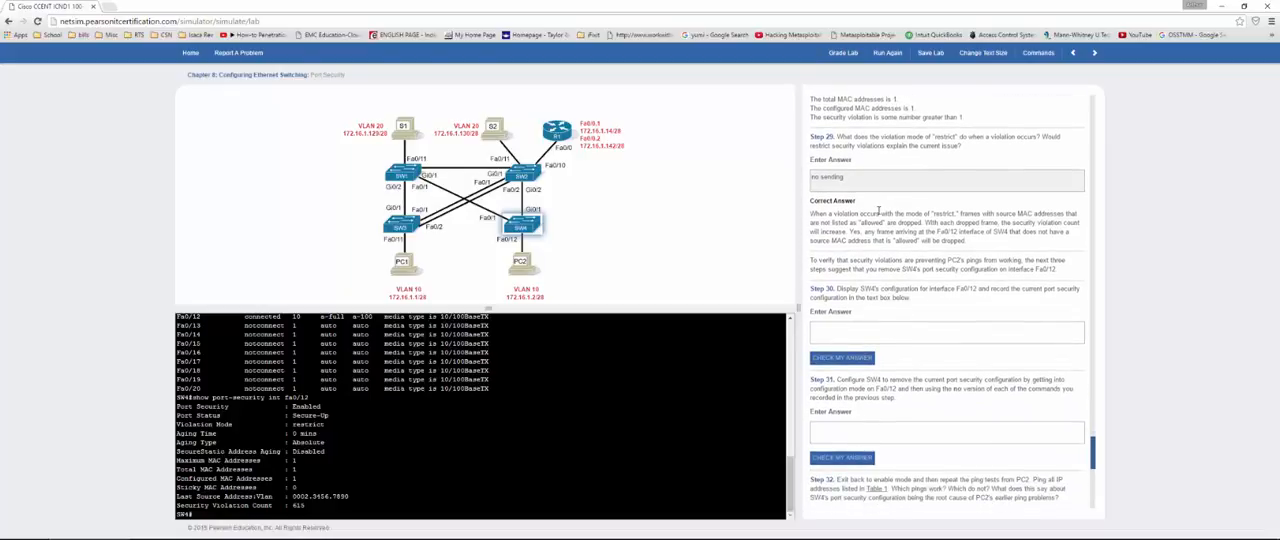
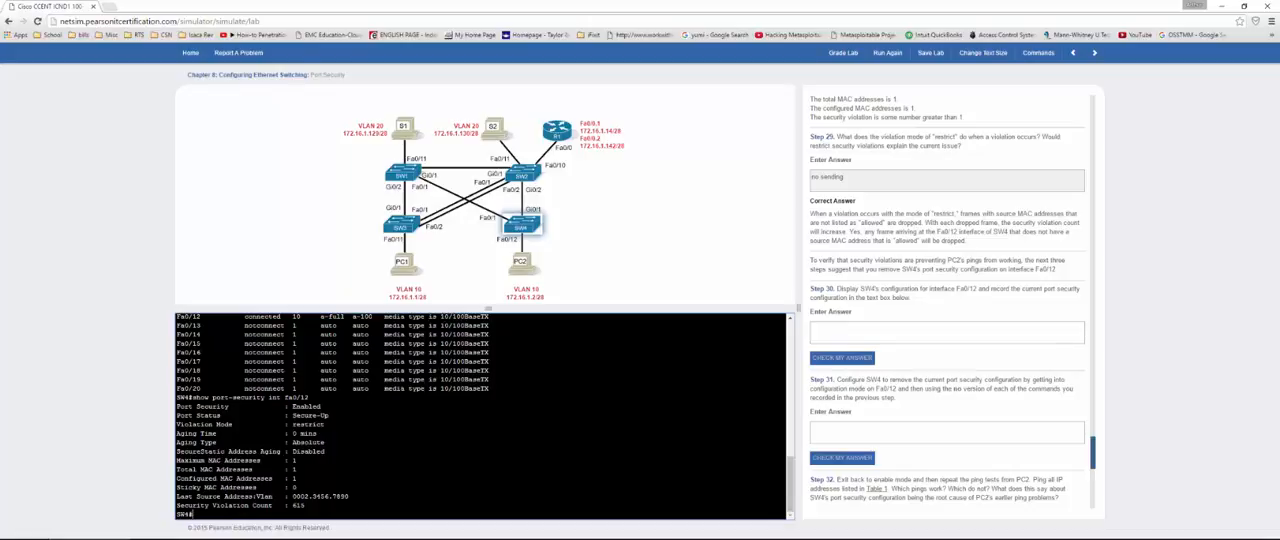
# Step: Display SW4's running configuration with show run and page through to the FastEthernet0/12 section
pyautogui.press('Return')
pyautogui.press('Return')
pyautogui.press('Return')
pyautogui.press('Return')
pyautogui.press('Return')
pyautogui.press('Return')
pyautogui.press('Return')
pyautogui.press('Return')
pyautogui.press('Return')
pyautogui.write('show')
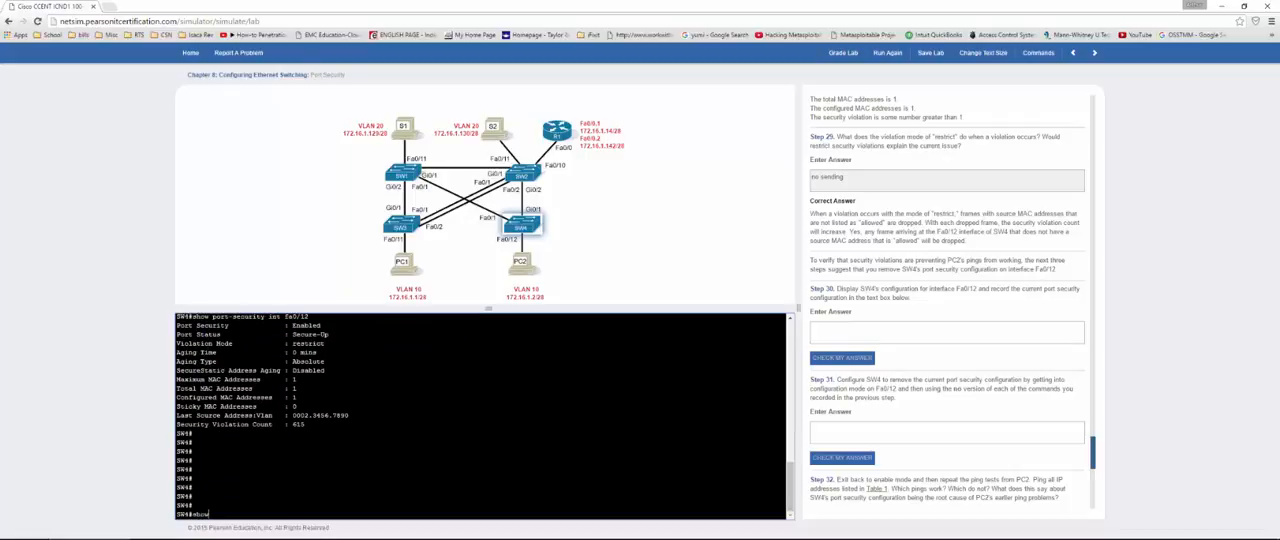
pyautogui.write(' run')
pyautogui.press('Return')
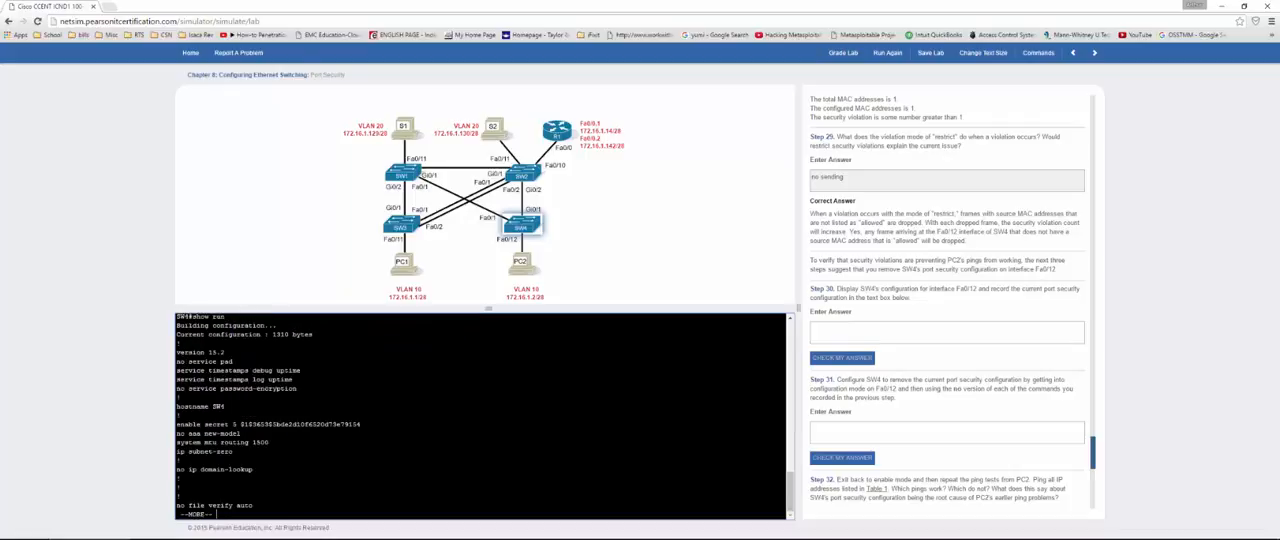
pyautogui.press('space')
pyautogui.press('space')
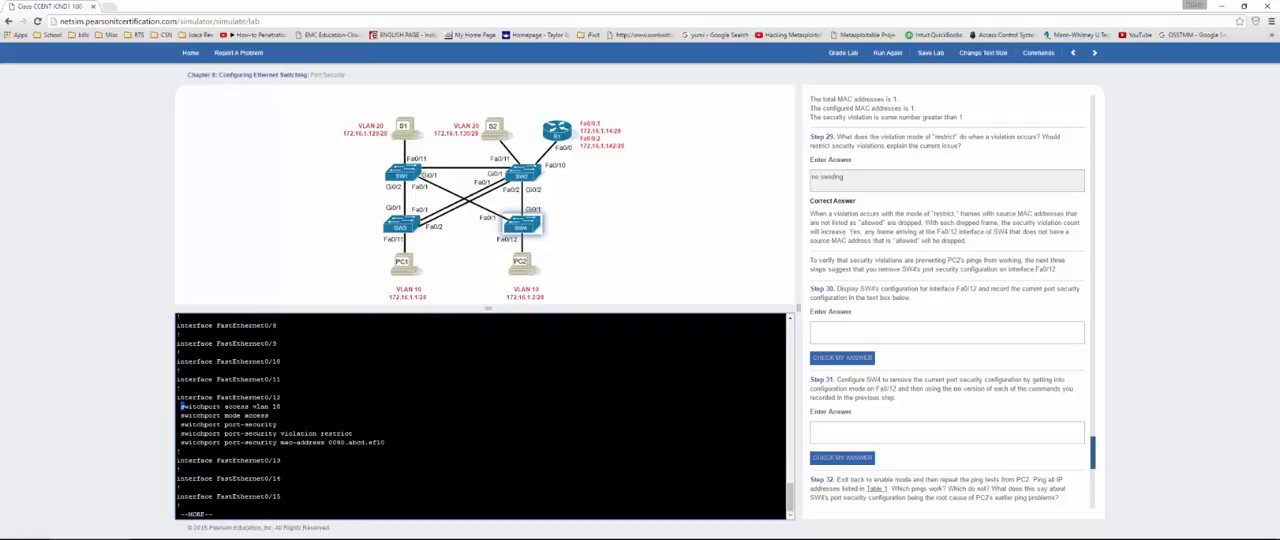
# Step: Copy the interface FastEthernet0/12 configuration block into the Step 30 answer and check it
pyautogui.moveTo(177, 397); pyautogui.dragTo(384, 443)
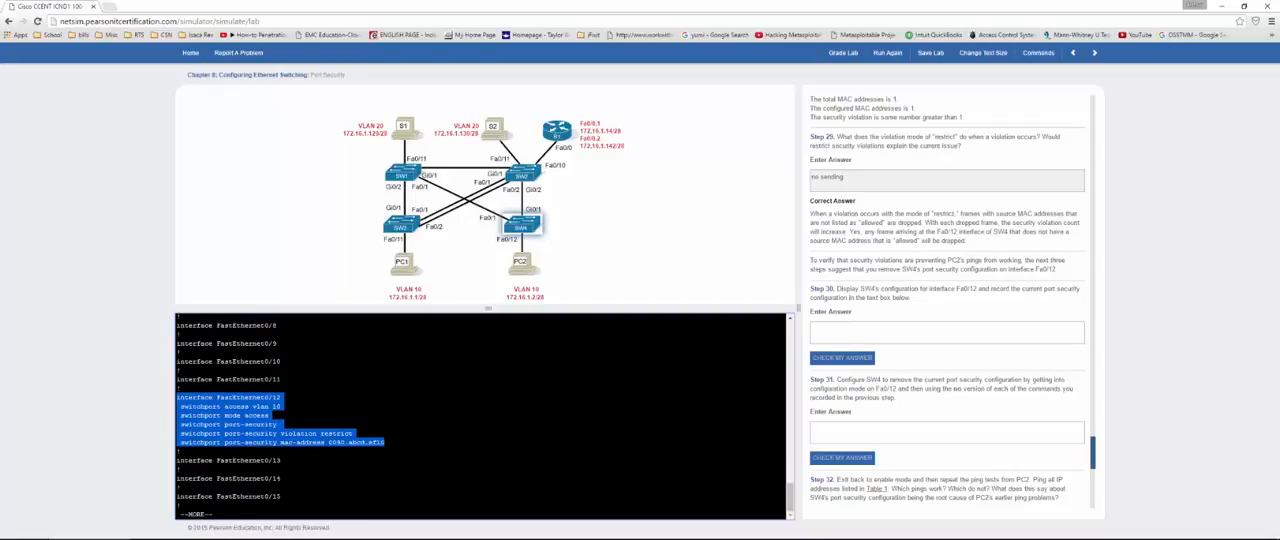
pyautogui.click(885, 326)
pyautogui.write('interface FastEthernet0/12  switchport access vlan 10  switchport mode access  switchport port-security  switchport port-security violation restrict  switchport port-security mac-address 0090.abcd.ef10')
pyautogui.click(823, 362)
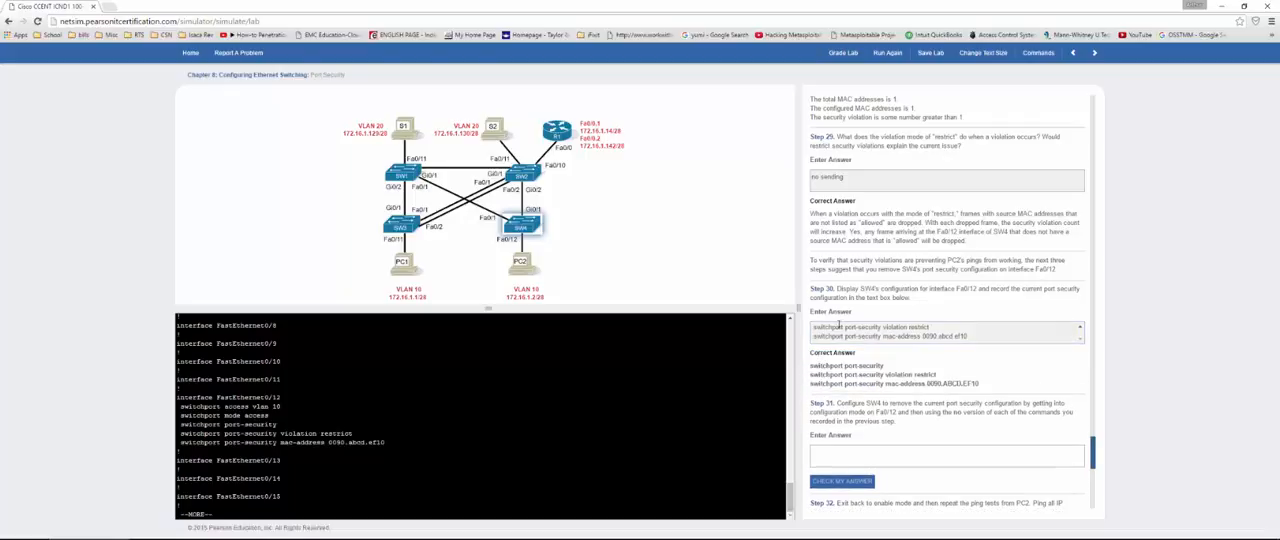
pyautogui.scroll(-1, 840, 330)
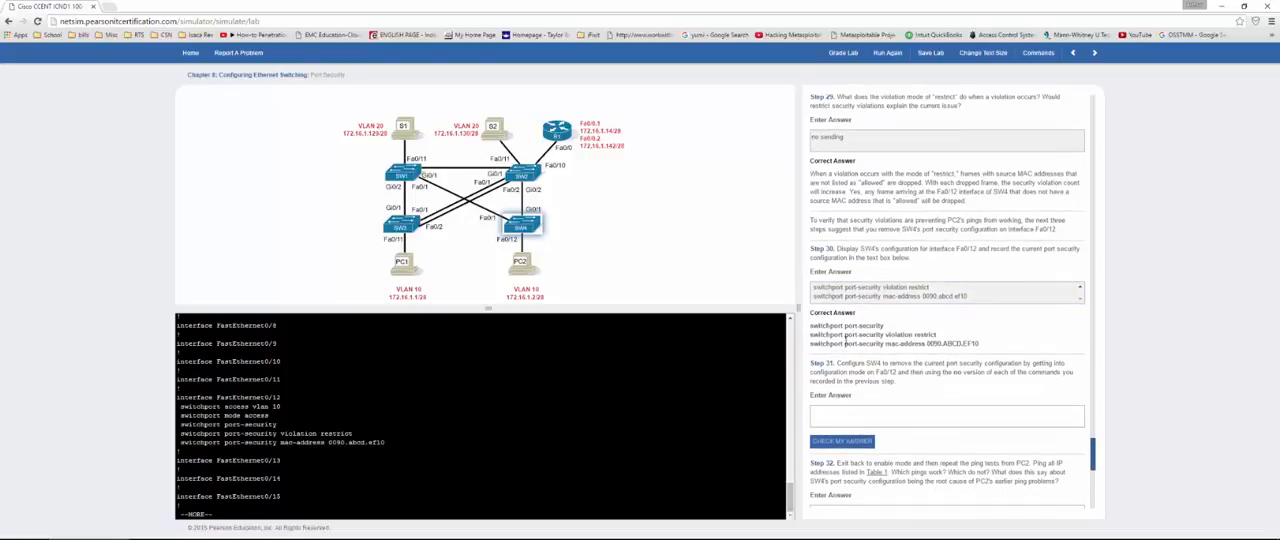
# Step: Leave the configuration listing on SW4 and enter interface configuration mode for fa0/12
pyautogui.click(748, 370)
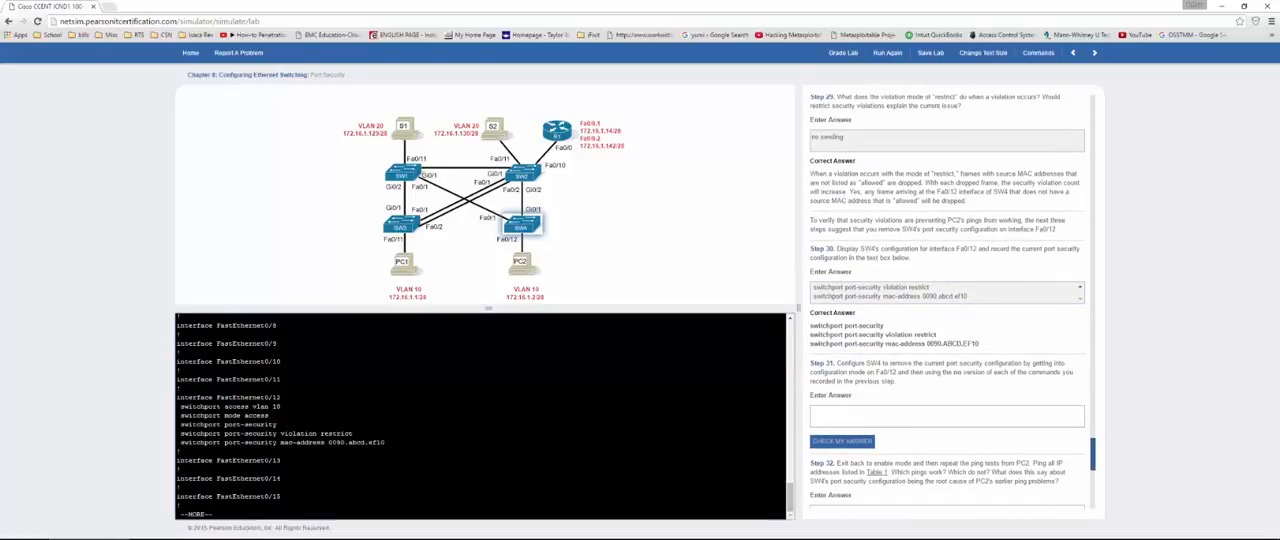
pyautogui.write('q')
pyautogui.write('con')
pyautogui.write('f')
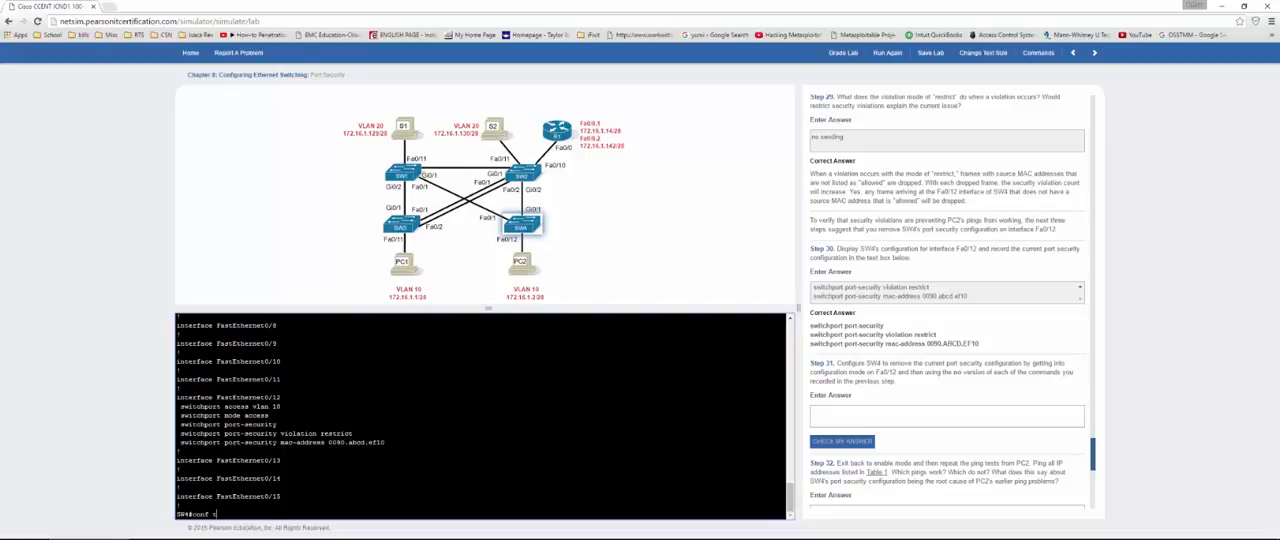
pyautogui.write(' t')
pyautogui.press('Return')
pyautogui.write('int ')
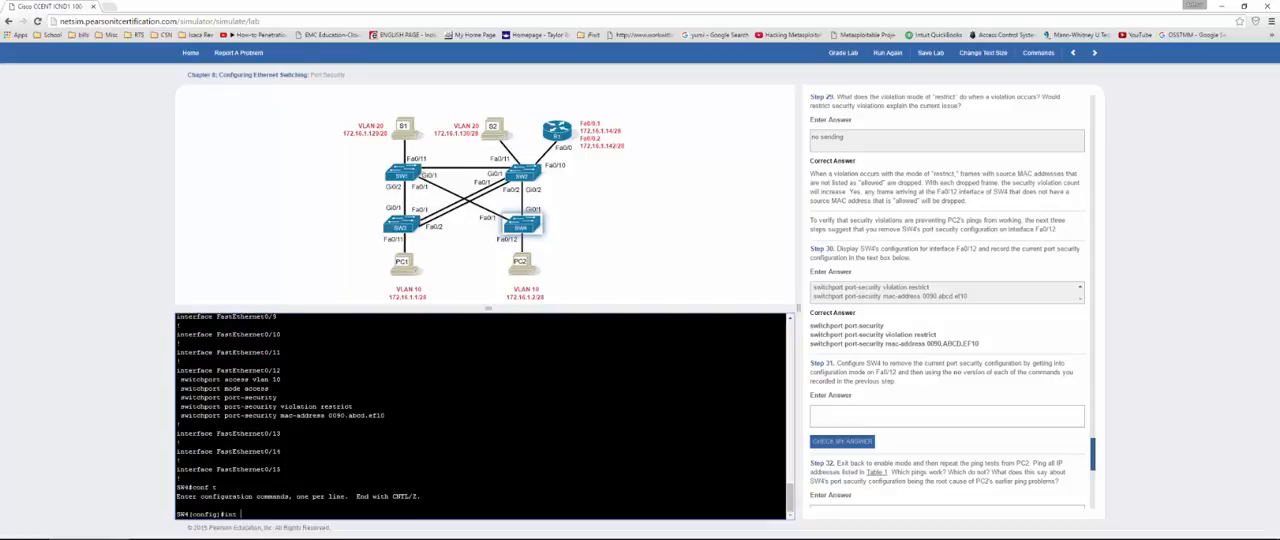
pyautogui.write('fa0/12')
pyautogui.press('Return')
# Step: Disable port security on the interface with no switchport port-security, reusing the command from the Step 30 correct answer
pyautogui.write('no')
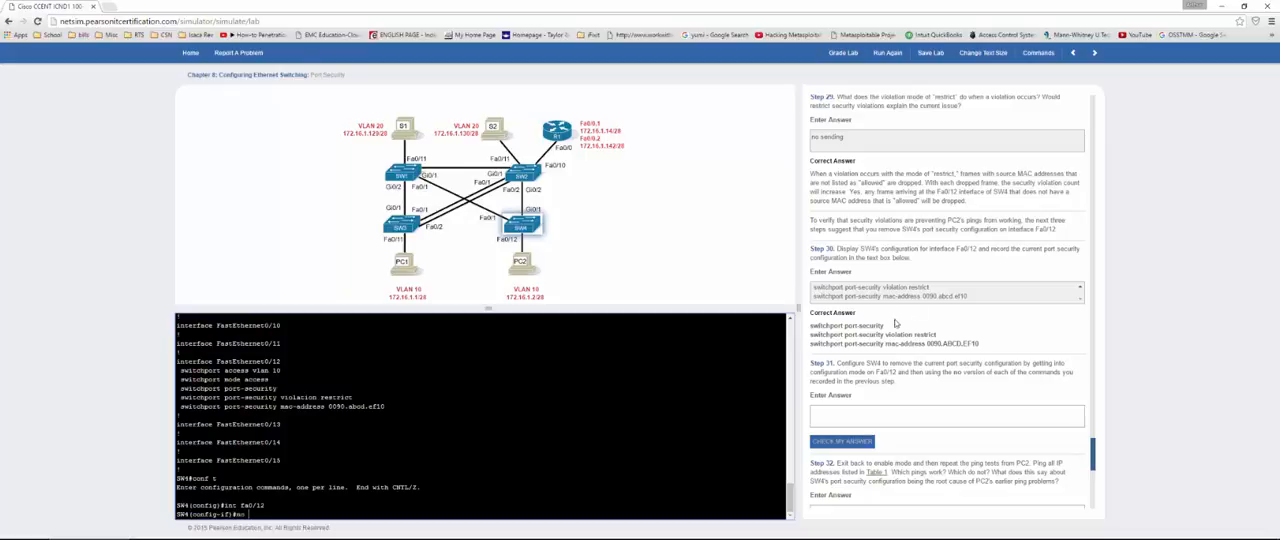
pyautogui.moveTo(884, 326); pyautogui.dragTo(811, 323)
pyautogui.hotkey('ctrl', 'c')
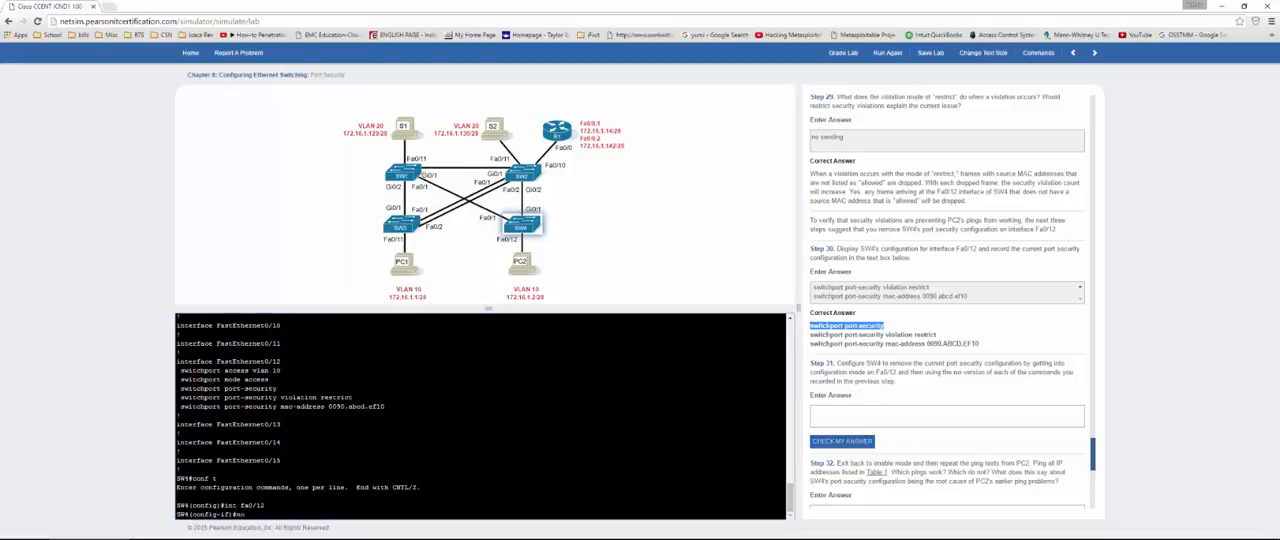
pyautogui.click(420, 500)
pyautogui.hotkey('ctrl', 'v')
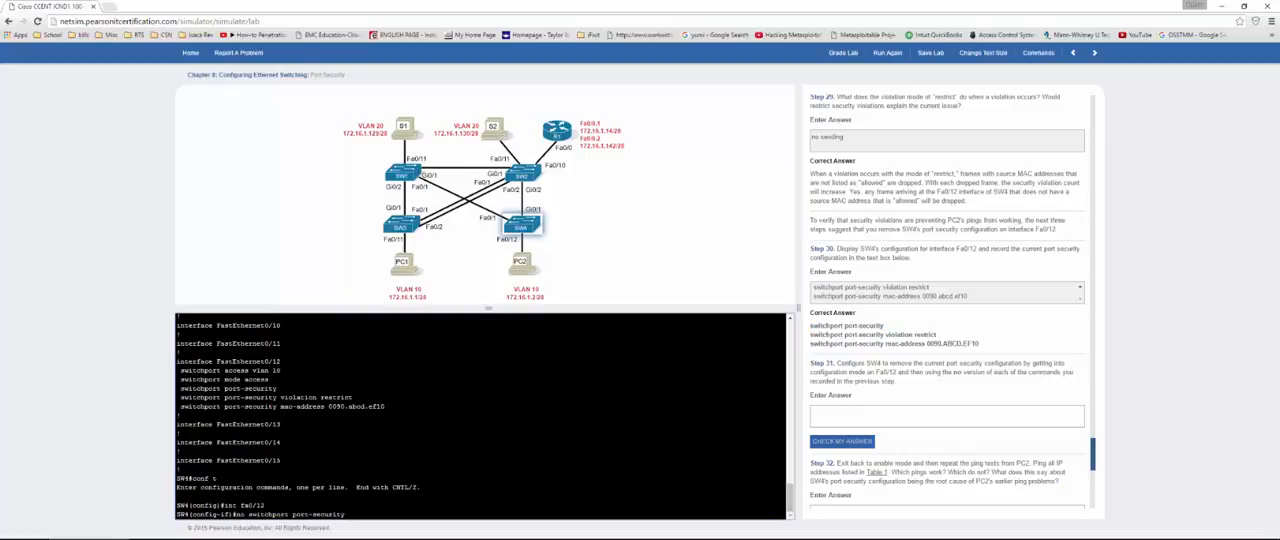
pyautogui.press('Return')
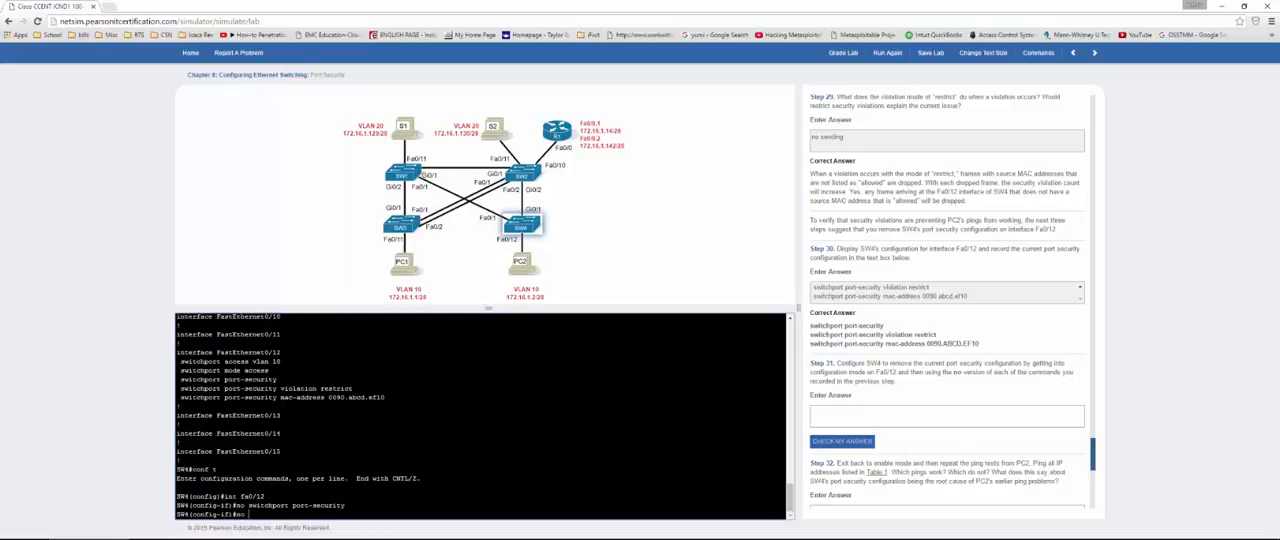
# Step: Remove the violation mode from the interface with no switchport port-security violation restrict
pyautogui.moveTo(954, 336); pyautogui.dragTo(810, 336)
pyautogui.hotkey('ctrl', 'c')
pyautogui.click(420, 504)
pyautogui.hotkey('ctrl', 'v')
pyautogui.press('Return')
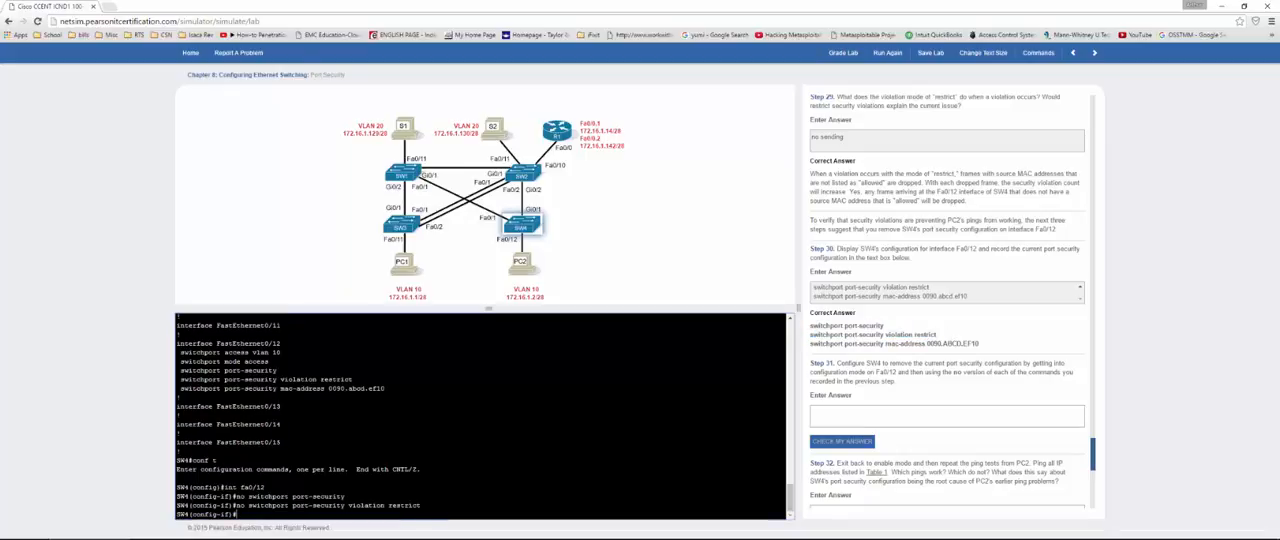
# Step: Remove the configured secure address with no switchport port-security mac-address 0090.ABCD.EF10
pyautogui.write('no')
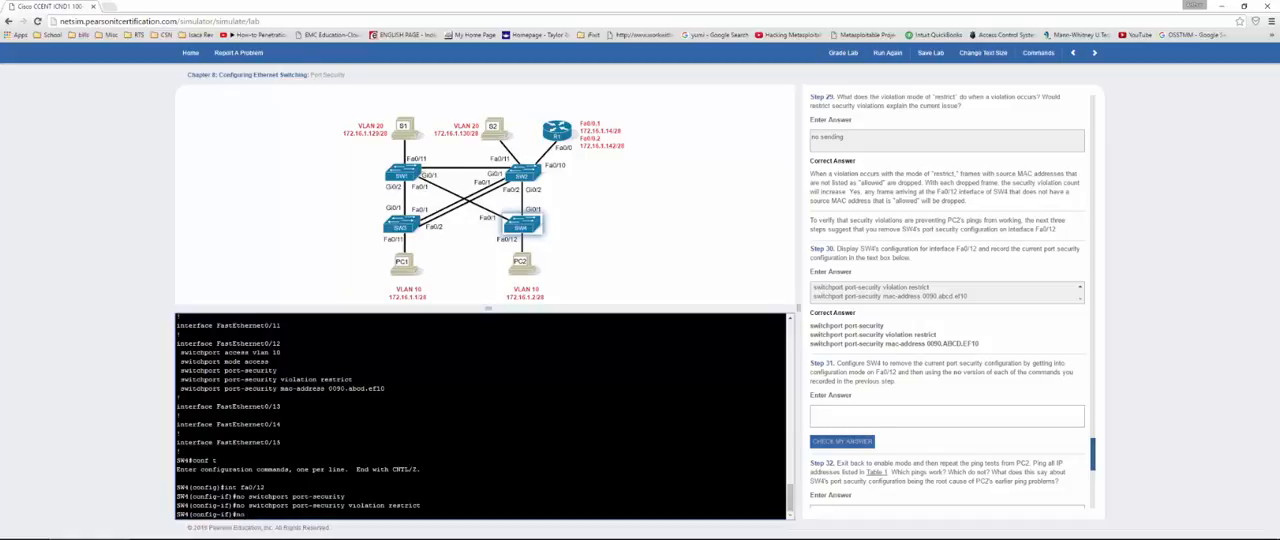
pyautogui.moveTo(987, 346); pyautogui.dragTo(810, 346)
pyautogui.hotkey('ctrl', 'v')
pyautogui.press('Return')
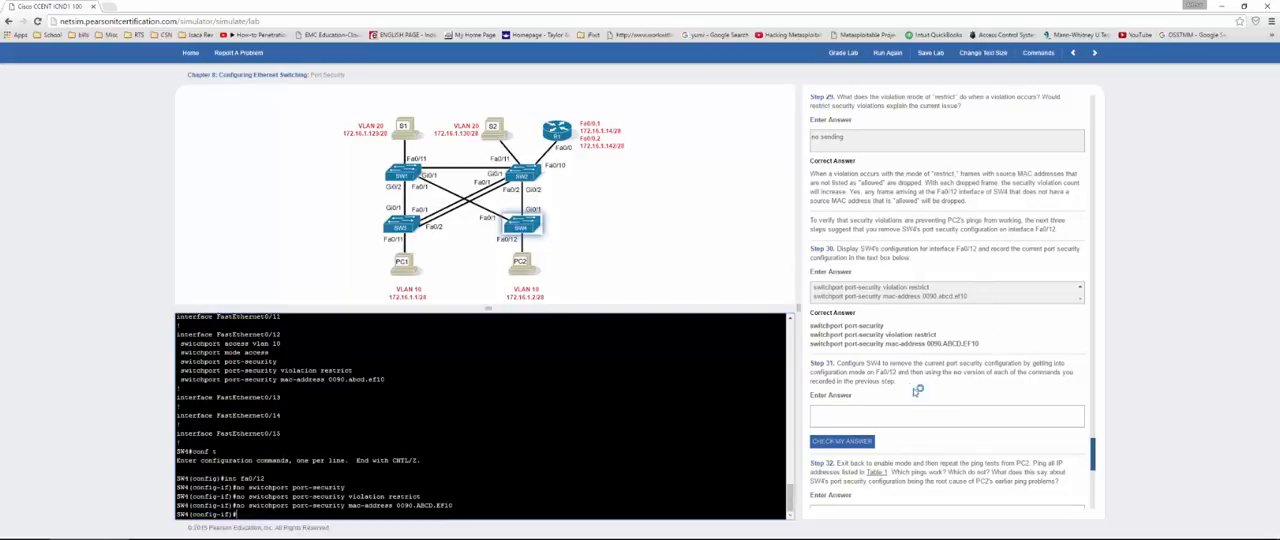
# Step: Copy the three no switchport port-security command lines from SW4's console into the Step 31 answer and check it
pyautogui.click(888, 417)
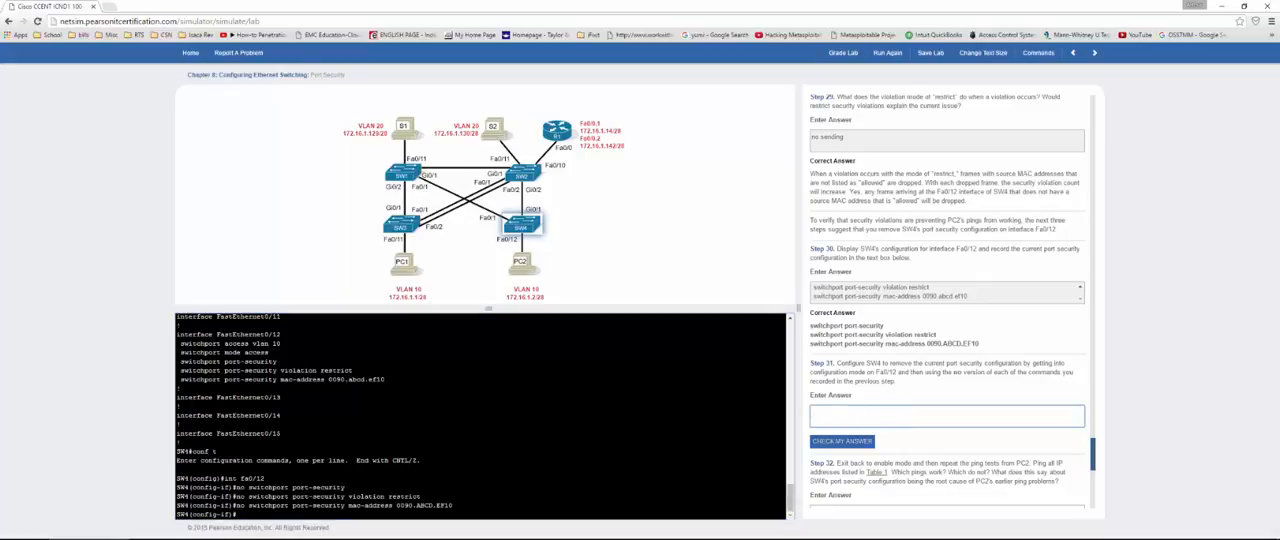
pyautogui.moveTo(177, 487); pyautogui.dragTo(453, 506)
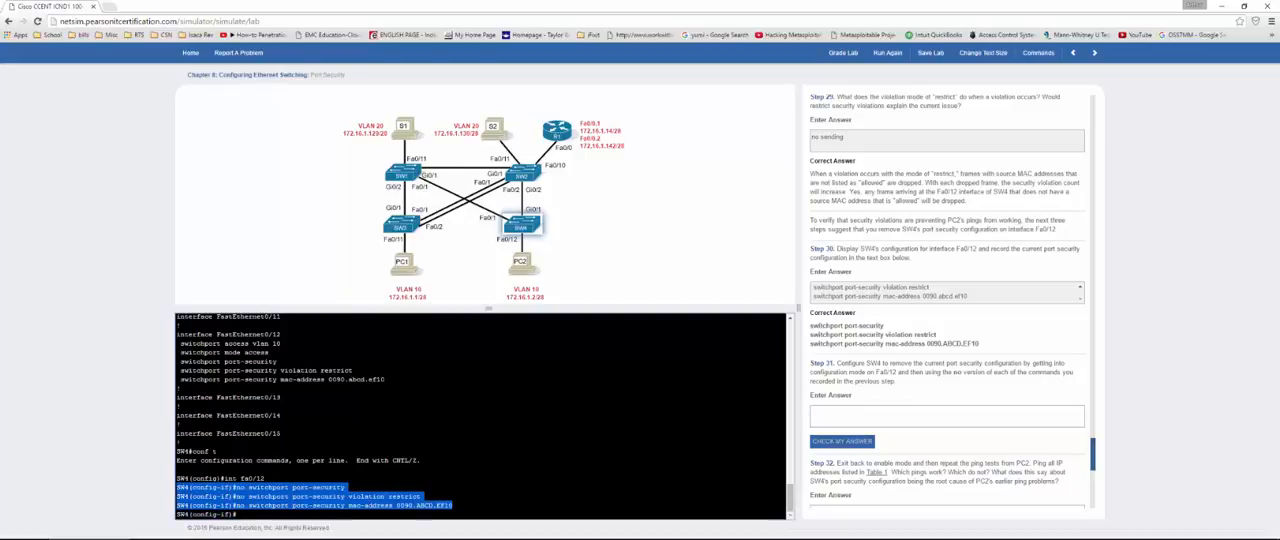
pyautogui.click(953, 426)
pyautogui.hotkey('ctrl', 'v')
pyautogui.click(842, 441)
# Step: Open PC2's console and ping 172.16.1.129 for the Step 32 test
pyautogui.scroll(-1, 881, 400)
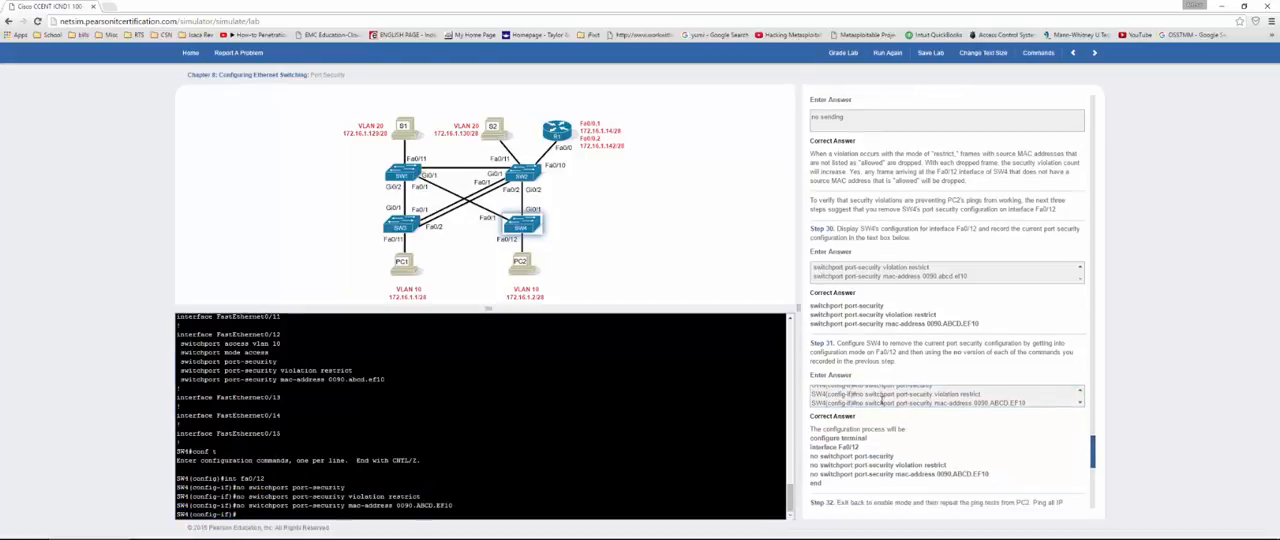
pyautogui.scroll(-3, 881, 397)
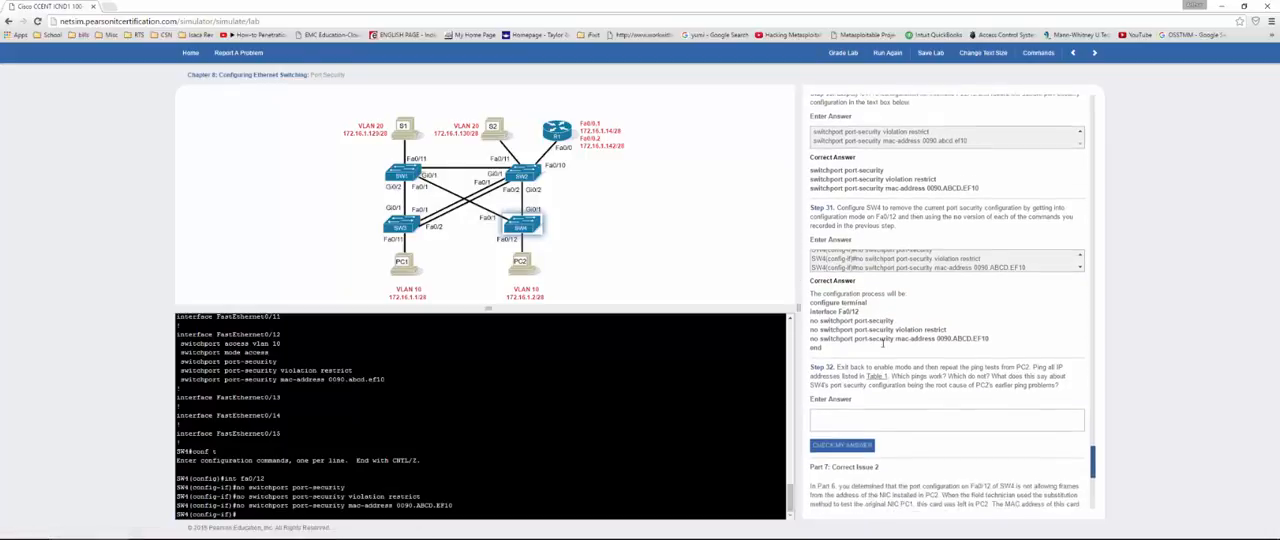
pyautogui.scroll(-2, 882, 343)
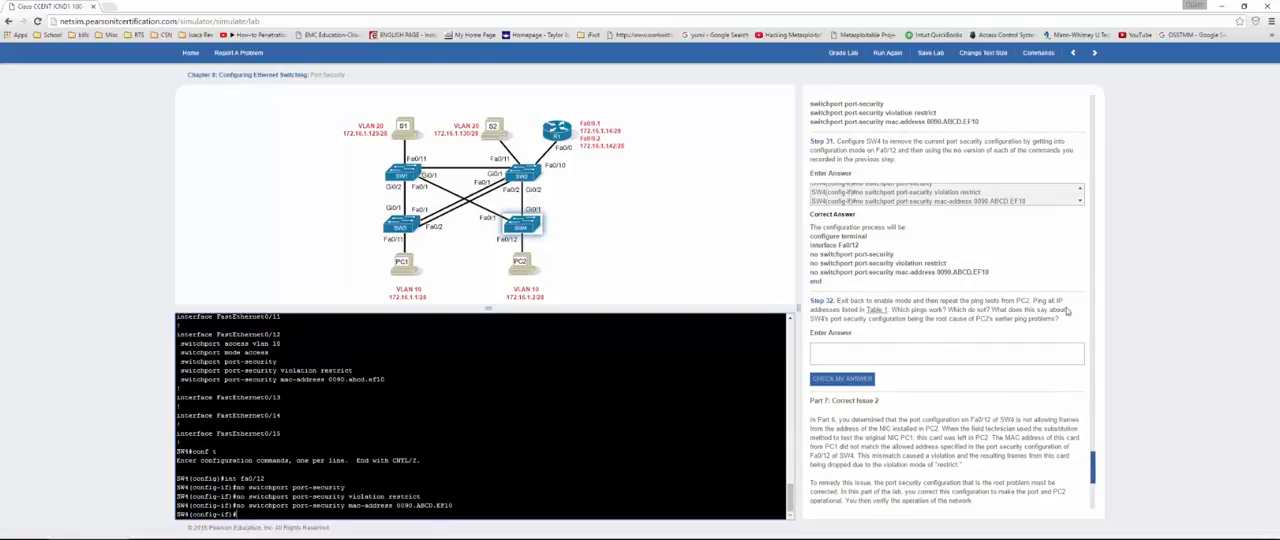
pyautogui.click(521, 276)
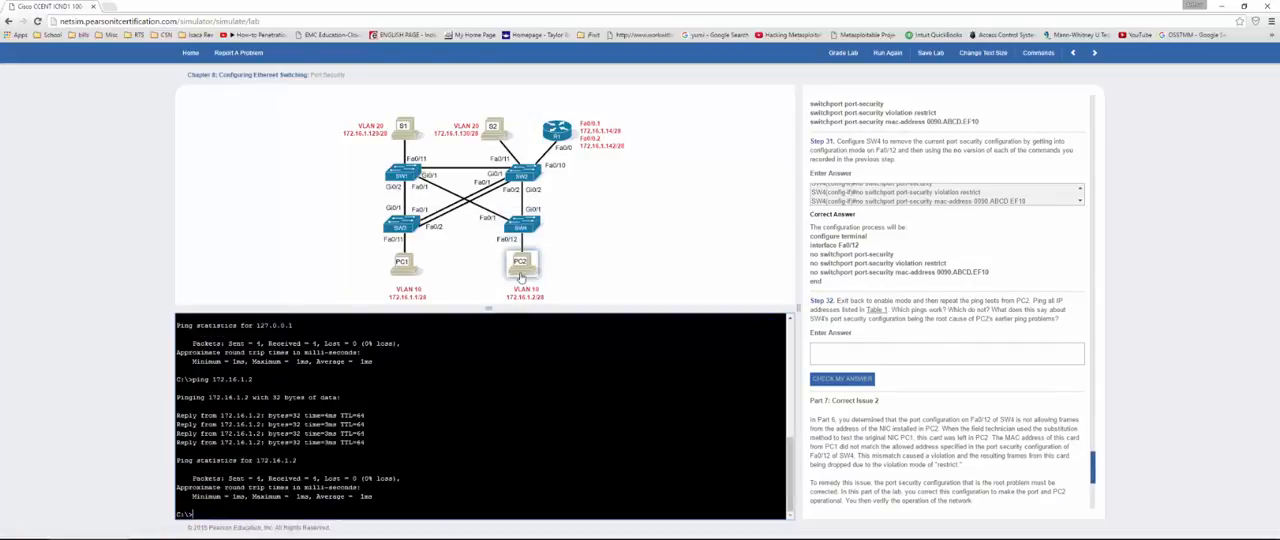
pyautogui.press('Up')
pyautogui.write('29')
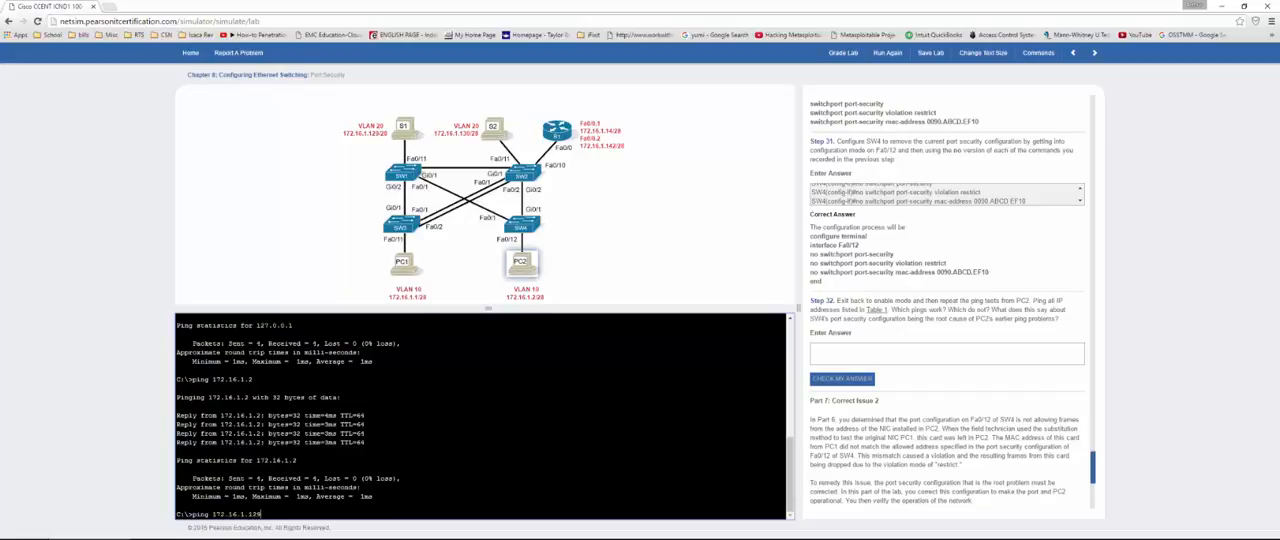
pyautogui.press('Return')
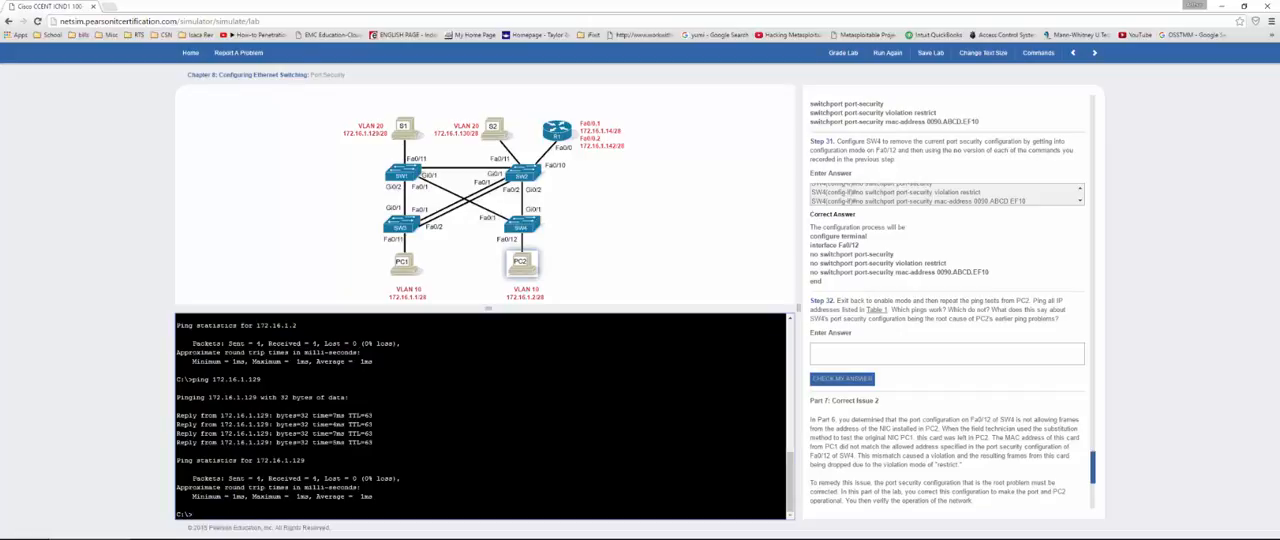
# Step: Repeat the ping test from PC2 to 172.16.1.1
pyautogui.press('Up')
pyautogui.press('BackSpace')
pyautogui.press('BackSpace')
pyautogui.press('Return')
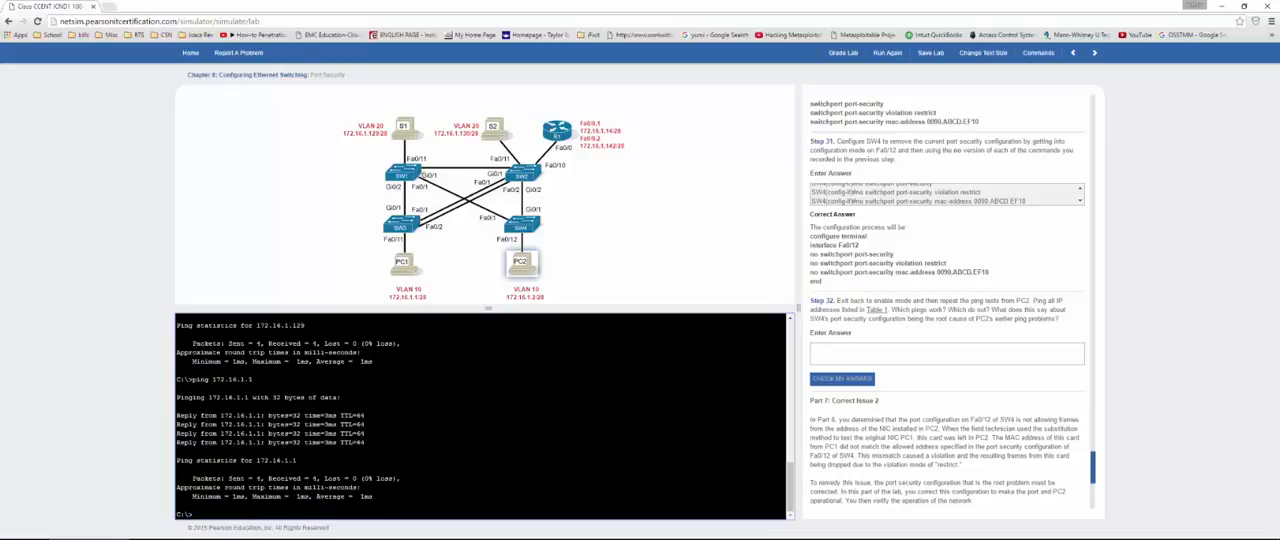
# Step: Answer Step 32 with "yes" and check the answer
pyautogui.click(904, 363)
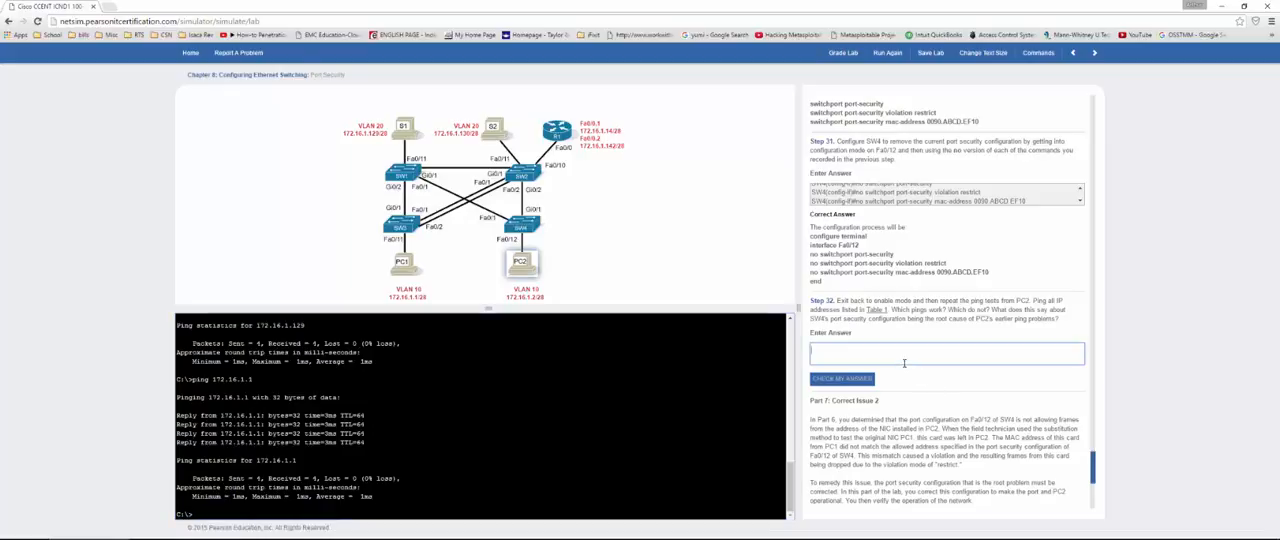
pyautogui.write('yes')
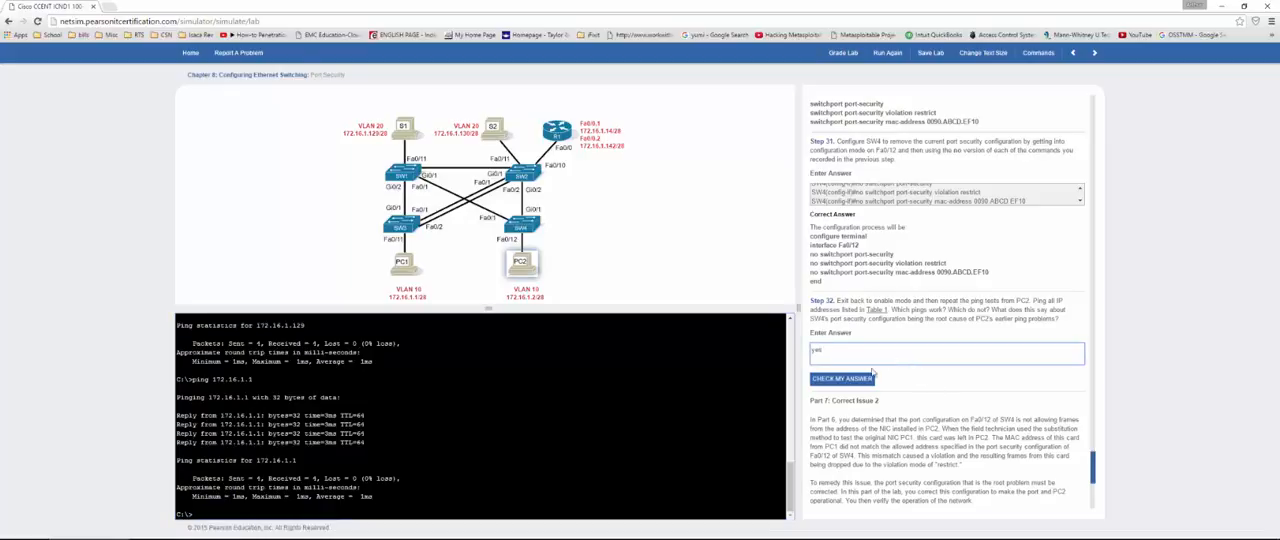
pyautogui.click(857, 378)
# Step: Display PC2's full IP configuration with ipconfig /all for Step 33
pyautogui.scroll(-4, 875, 360)
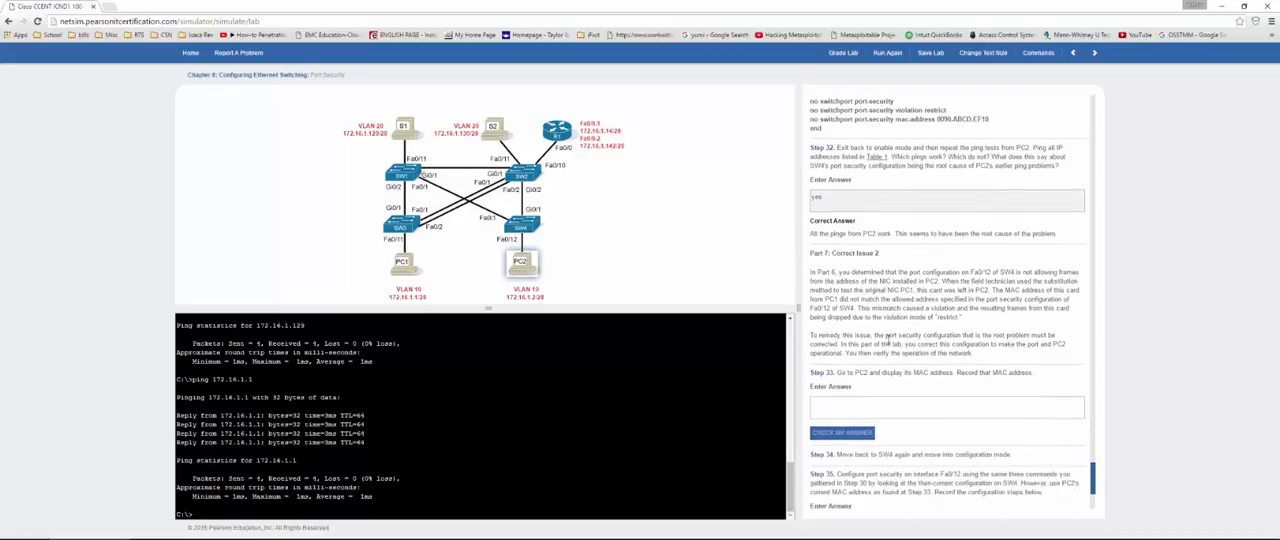
pyautogui.scroll(-1, 888, 343)
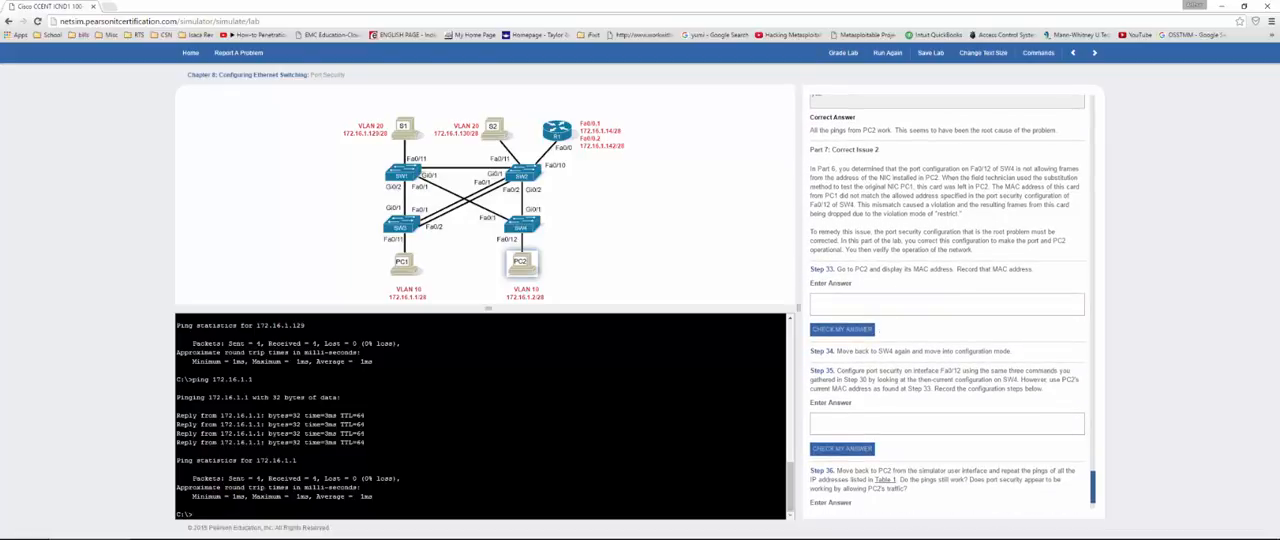
pyautogui.click(480, 440)
pyautogui.write('ip')
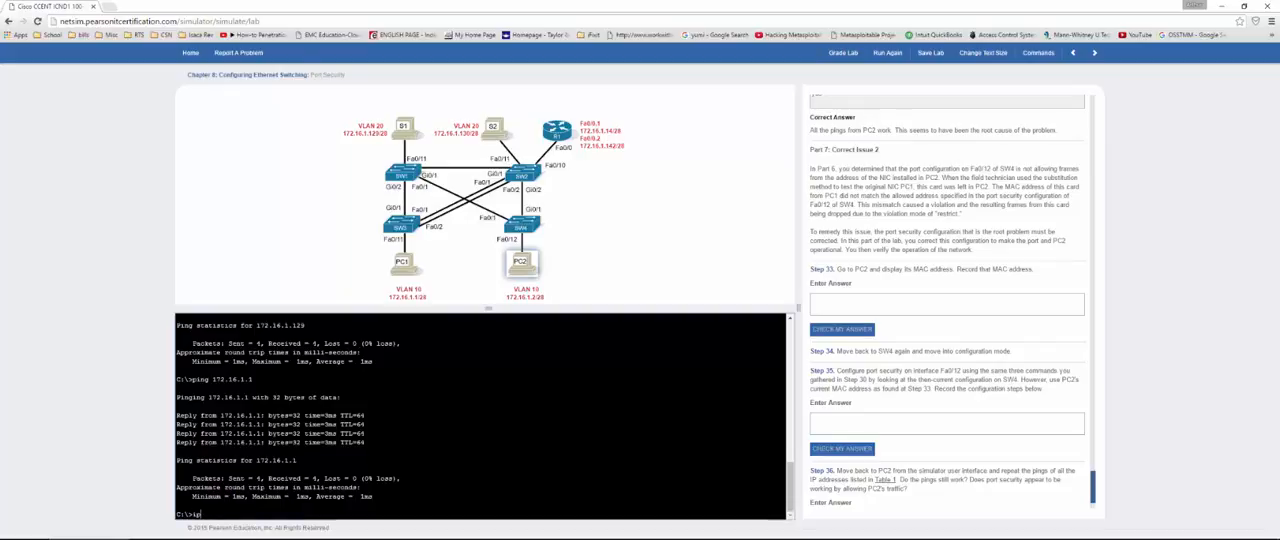
pyautogui.write('config /al')
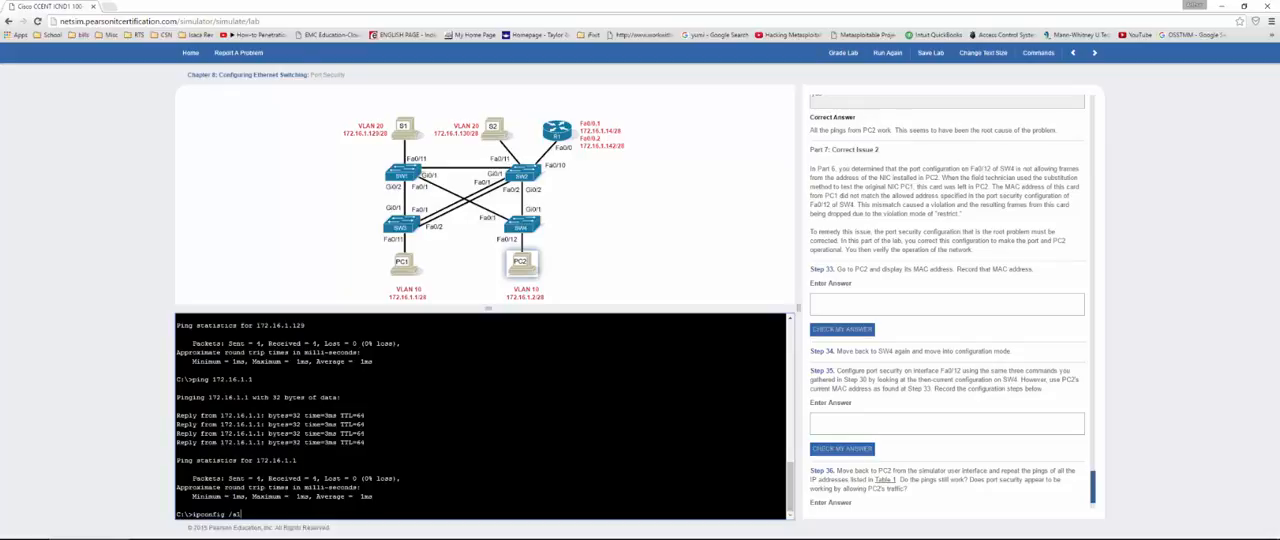
pyautogui.write('l')
pyautogui.press('Return')
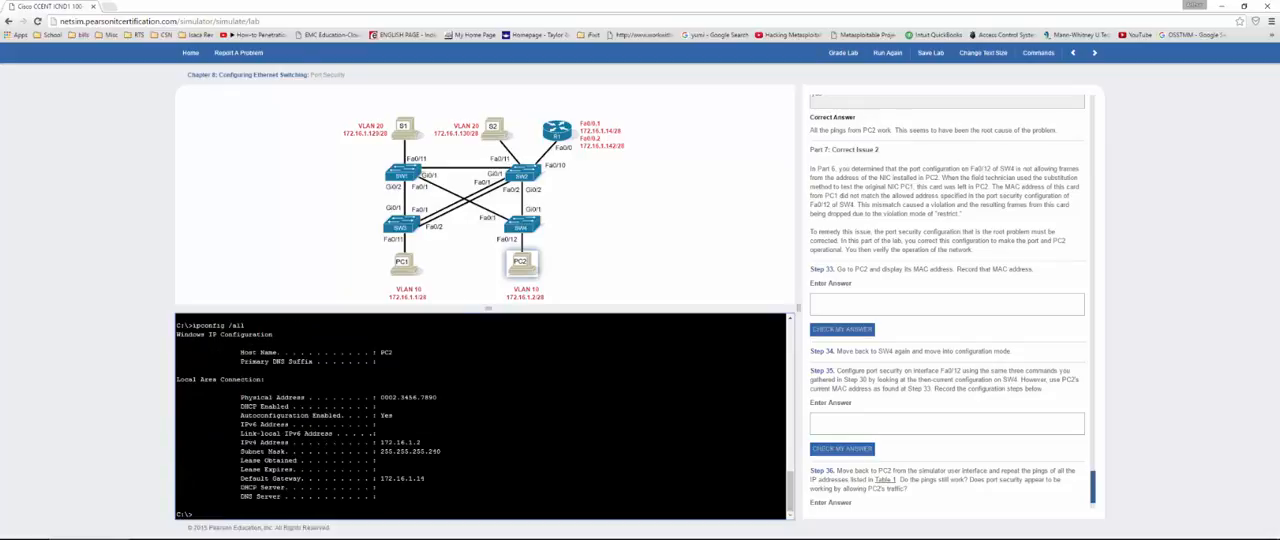
# Step: Copy PC2's physical address into the Step 33 answer and check it
pyautogui.moveTo(438, 397); pyautogui.dragTo(380, 397)
pyautogui.click(862, 313)
pyautogui.write('0002.3456.7890')
pyautogui.click(842, 329)
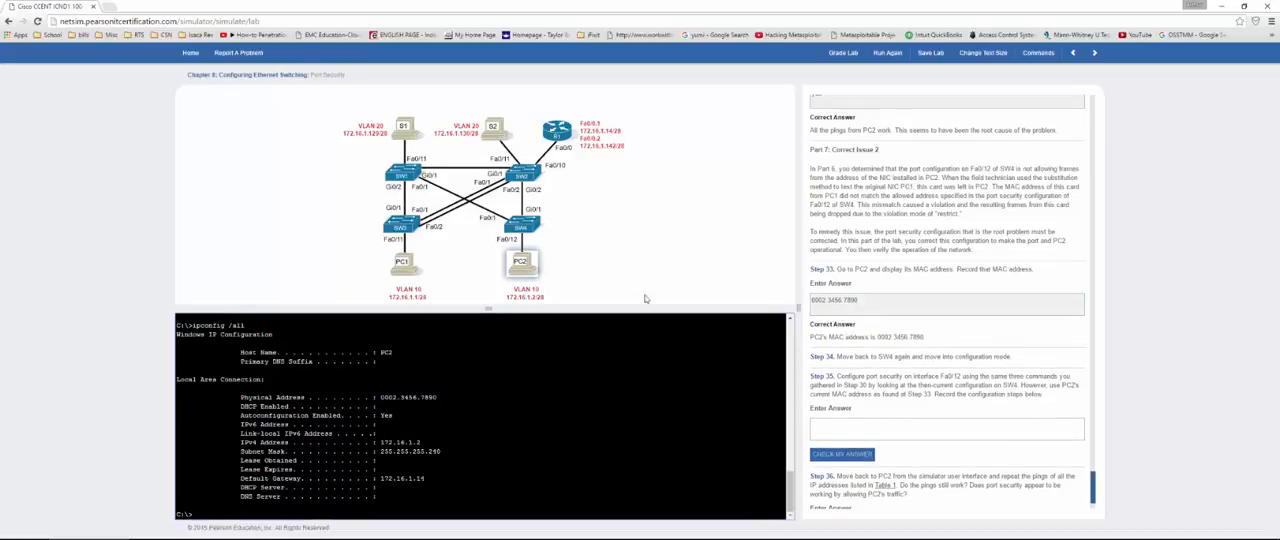
# Step: Re-enable port security on SW4's interface Fa0/12 with switchport port-security
pyautogui.click(518, 226)
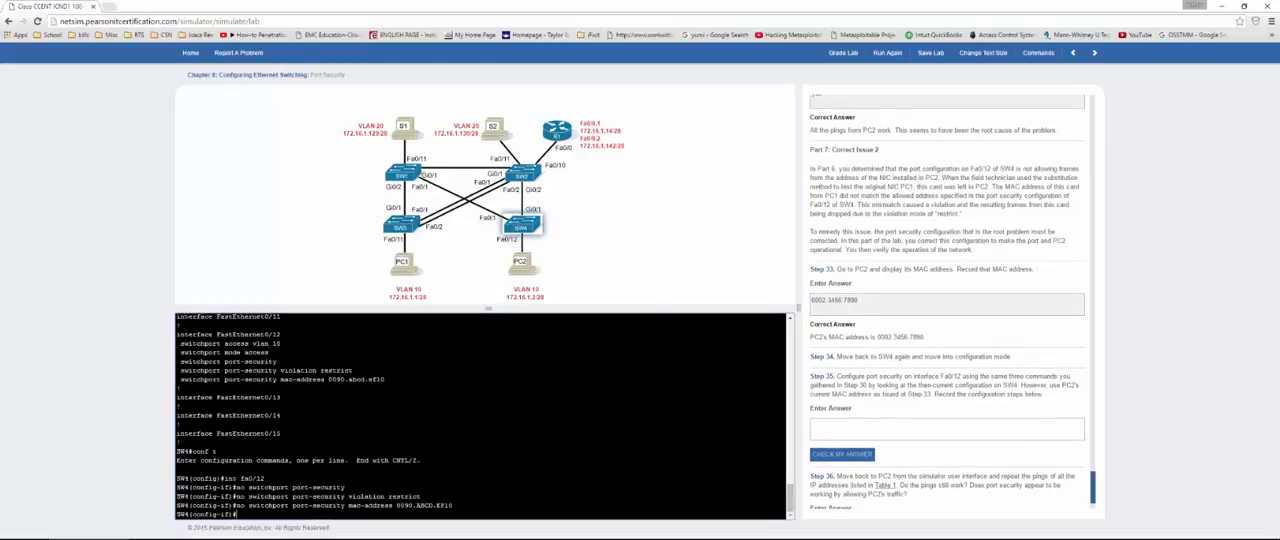
pyautogui.press('Up')
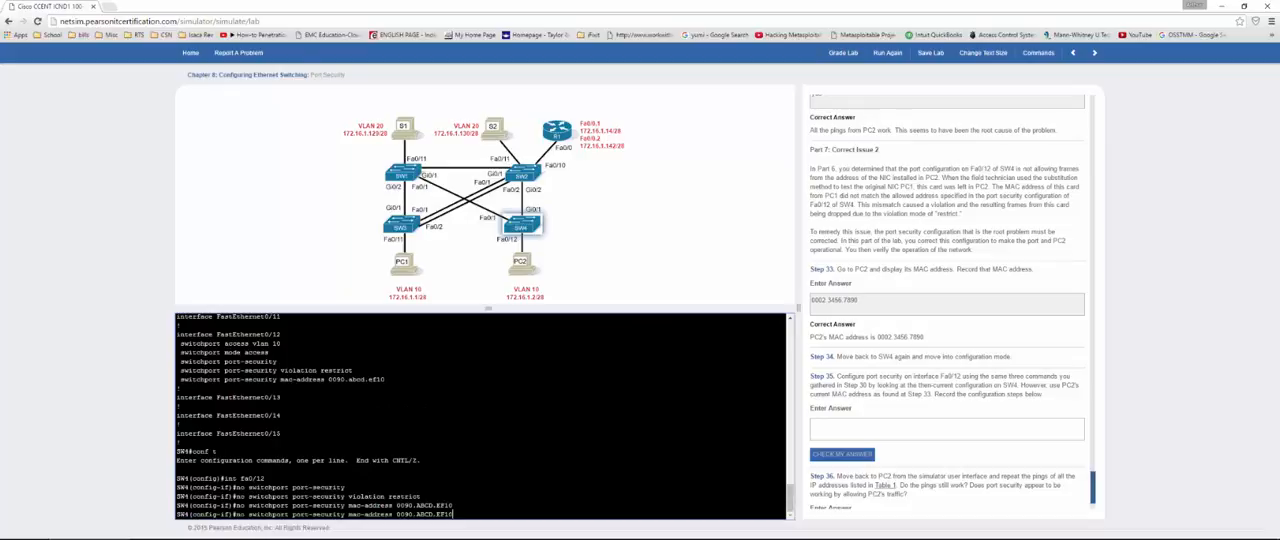
pyautogui.press('Up')
pyautogui.press('Up')
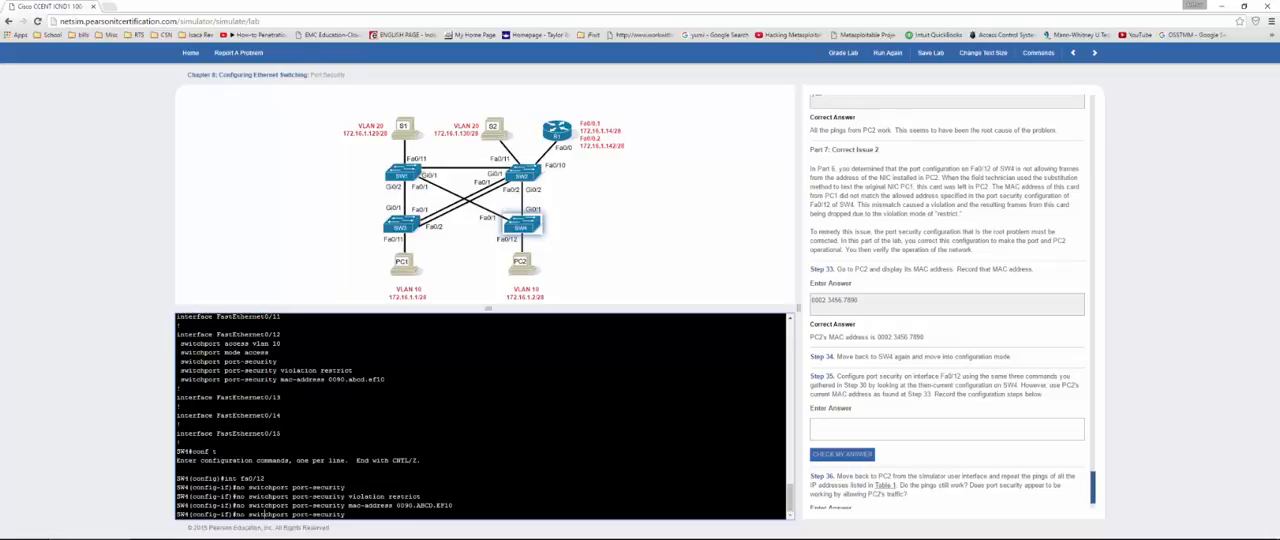
pyautogui.press('Left')
pyautogui.press('BackSpace')
pyautogui.press('BackSpace')
pyautogui.press('BackSpace')
pyautogui.press('Return')
# Step: Set the port security violation mode on SW4's Fa0/12 to restrict
pyautogui.press('Up')
pyautogui.press('Up')
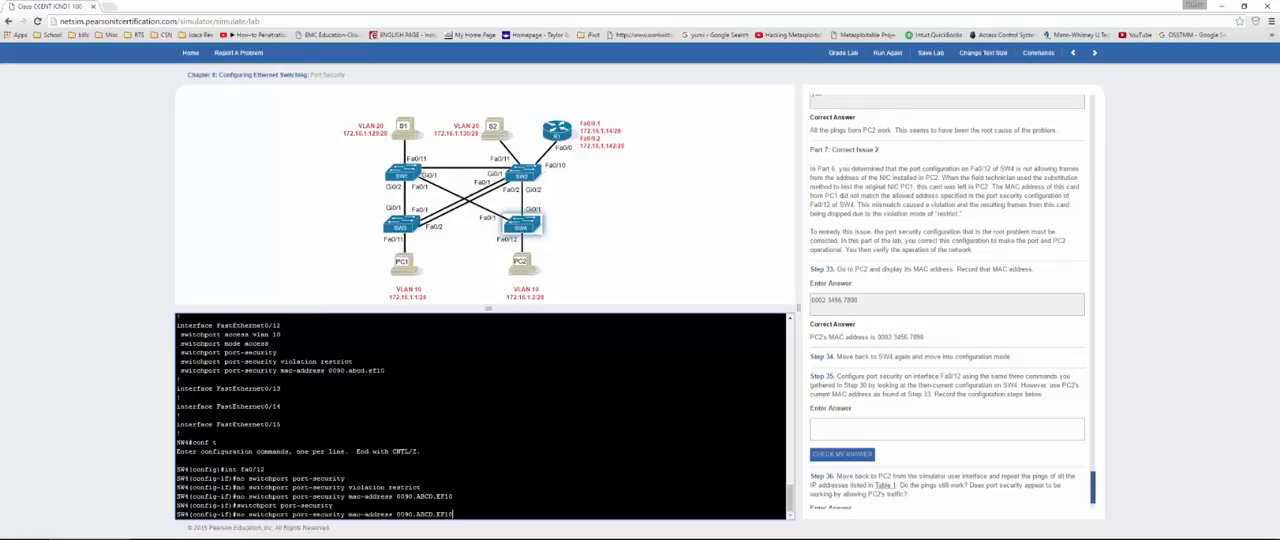
pyautogui.press('Up')
pyautogui.press('Left')
pyautogui.press('BackSpace')
pyautogui.press('BackSpace')
pyautogui.press('BackSpace')
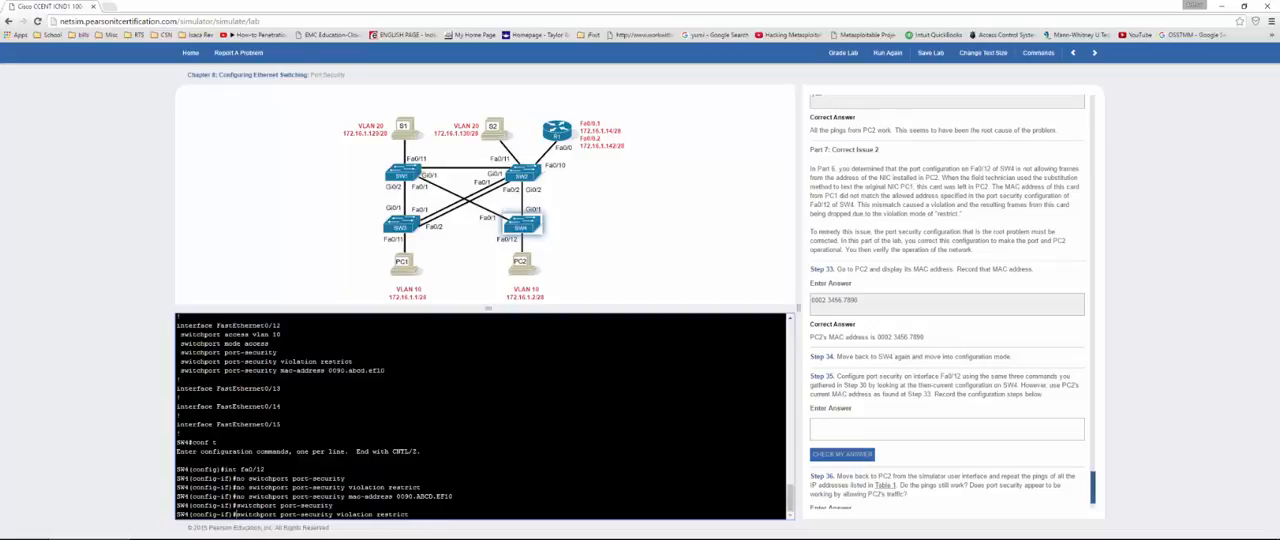
pyautogui.press('Return')
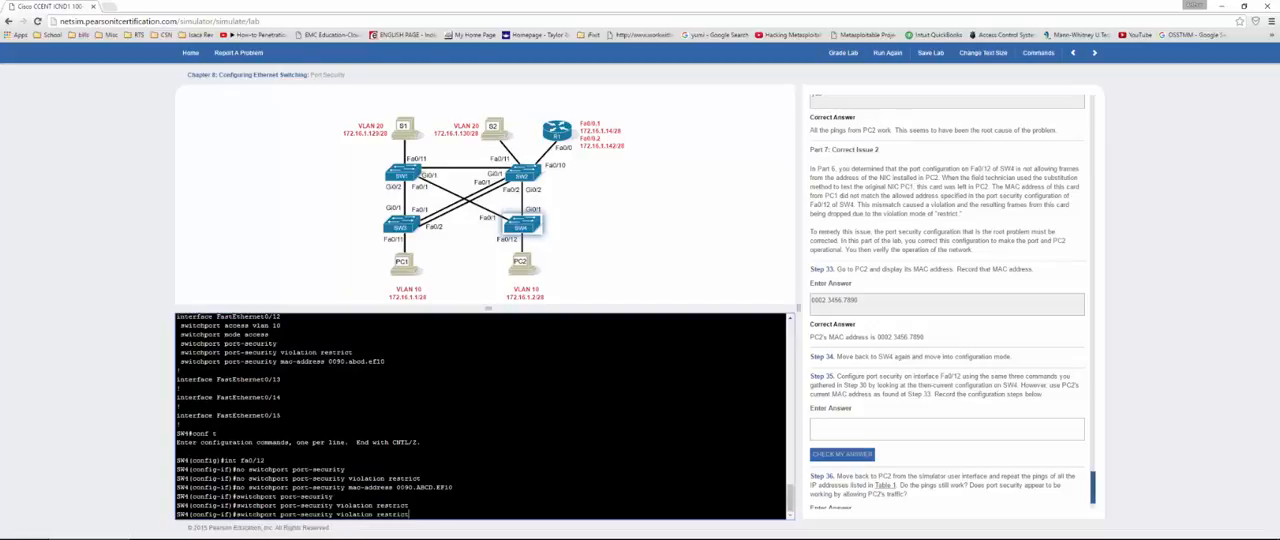
# Step: Allow PC2's MAC address 0002.3456.7890 on SW4's Fa0/12 with switchport port-security mac-address
pyautogui.write('switchport ')
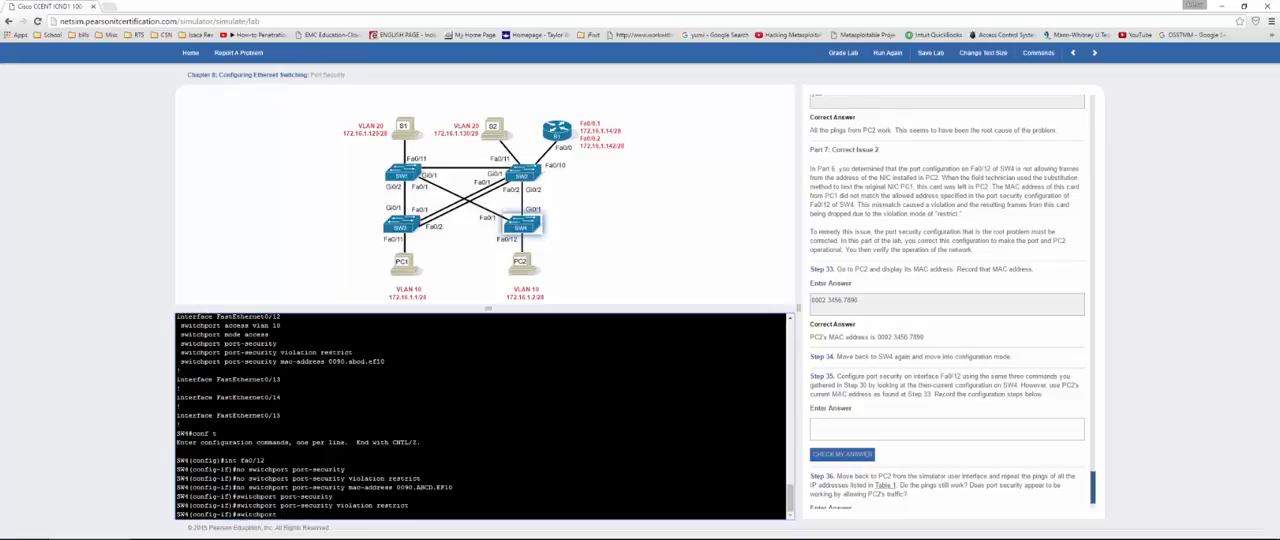
pyautogui.write(' port-security mac-address')
pyautogui.click(870, 301)
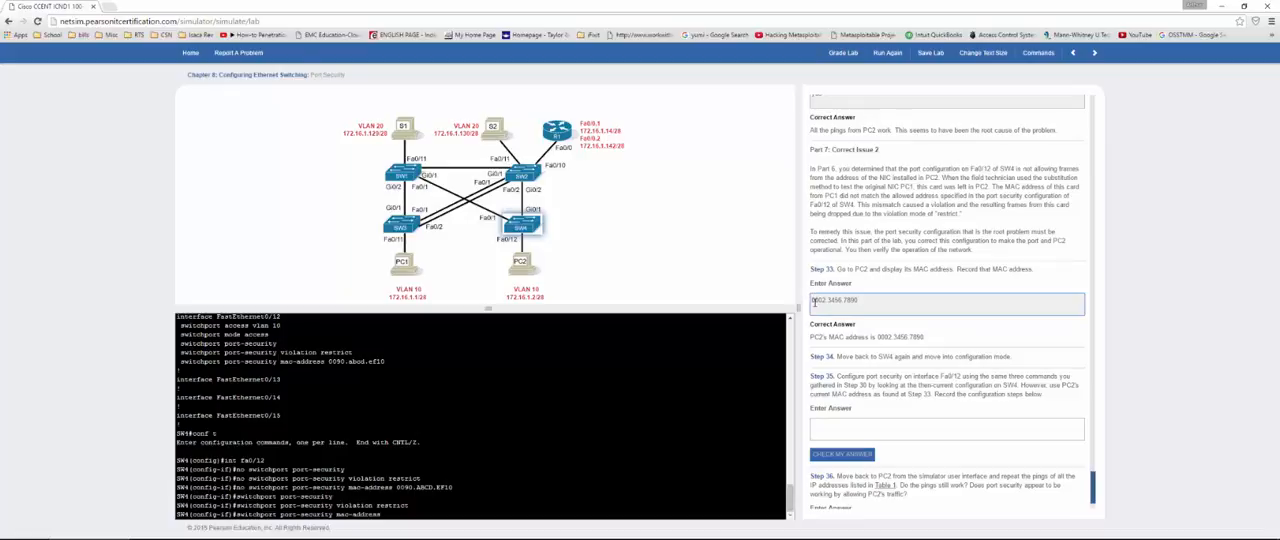
pyautogui.moveTo(858, 301); pyautogui.dragTo(811, 300)
pyautogui.hotkey('ctrl', 'c')
pyautogui.click(810, 300)
pyautogui.click(409, 505)
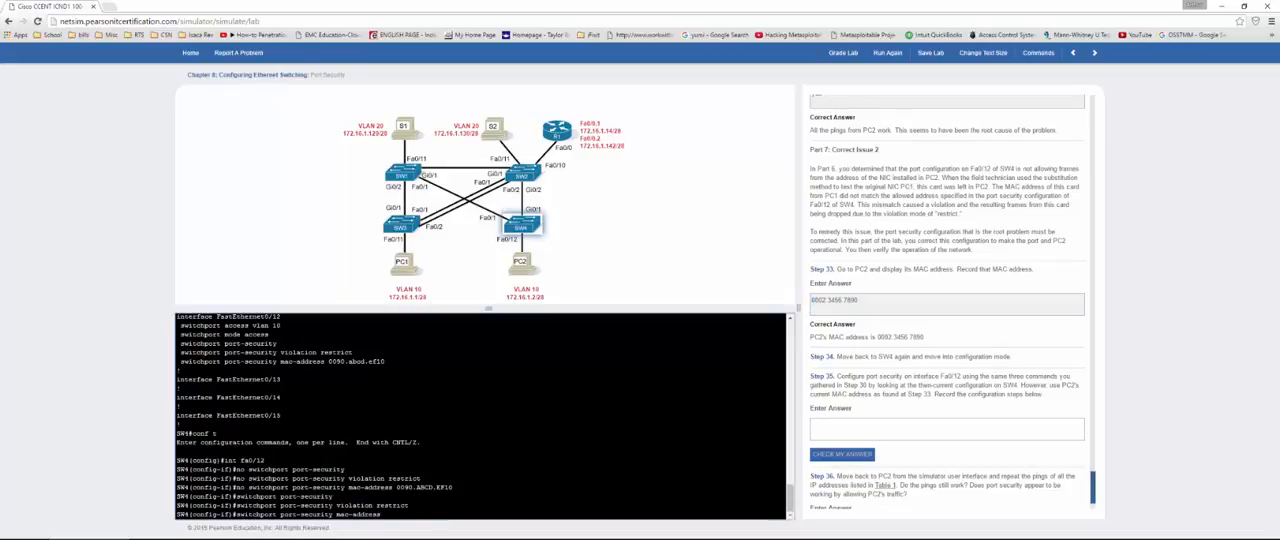
pyautogui.hotkey('ctrl', 'v')
pyautogui.press('Return')
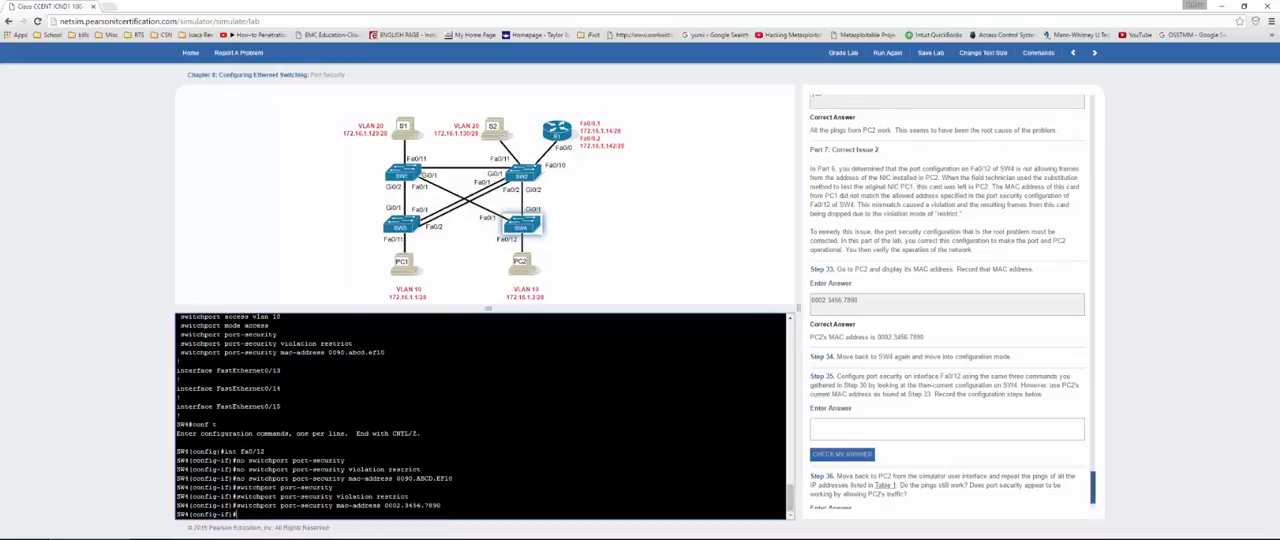
# Step: Copy SW4's three new port security commands into the Step 35 answer and check it
pyautogui.moveTo(441, 505); pyautogui.dragTo(178, 487)
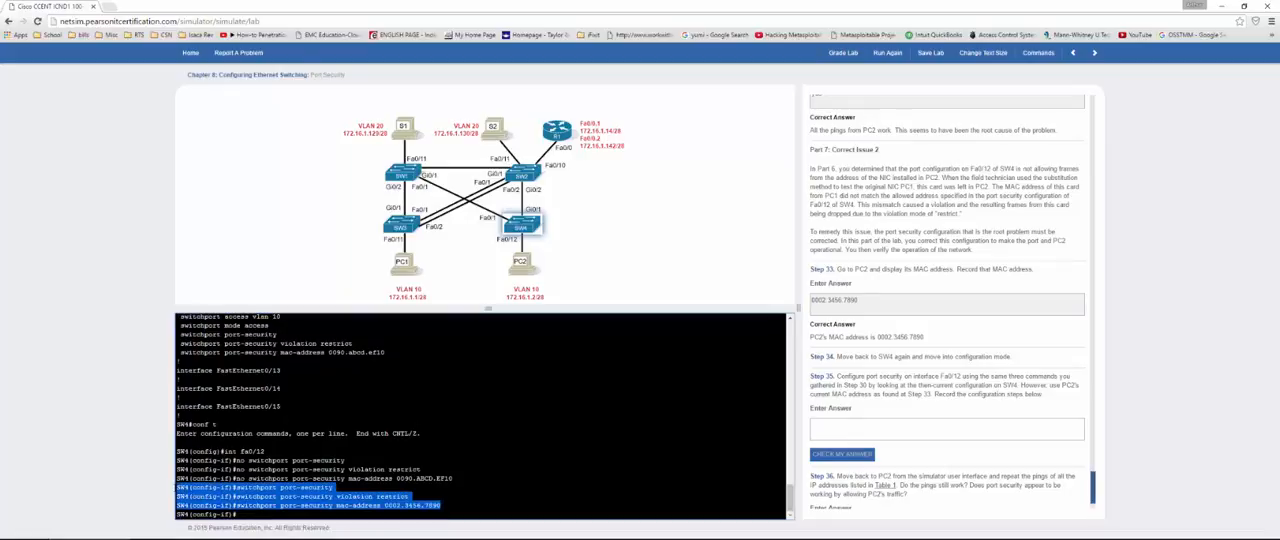
pyautogui.click(884, 429)
pyautogui.write('SW4(config-if)#switchport port-security SW4(config-if)#switchport port-security violation restrict SW4(config-if)#switchport port-security mac-address 0002.3456.7890')
pyautogui.click(842, 454)
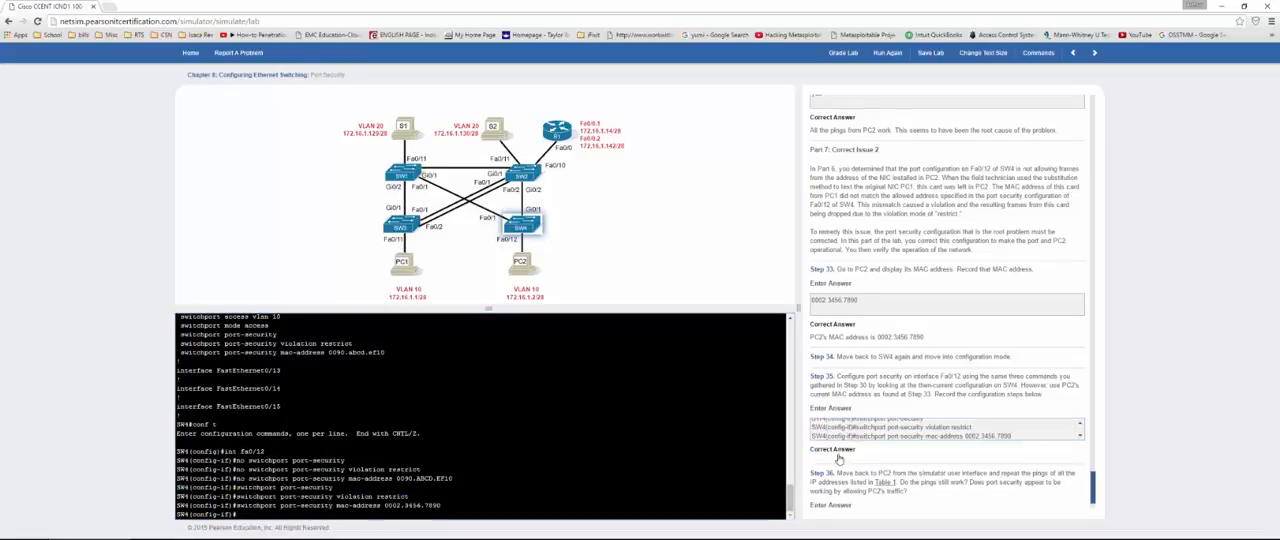
pyautogui.scroll(-2, 879, 401)
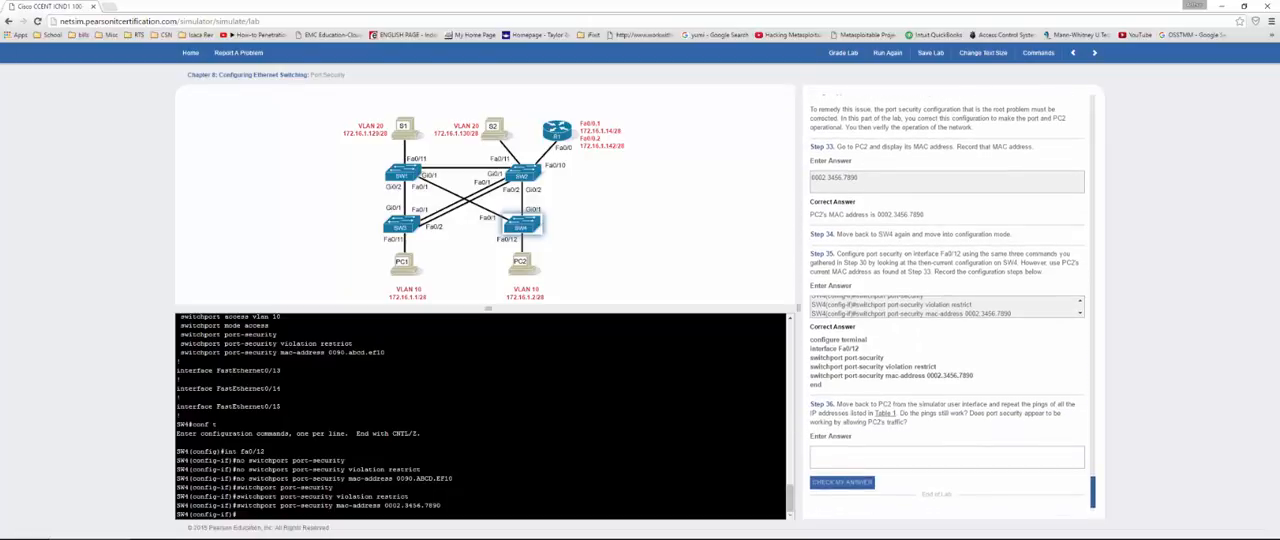
# Step: Ping 192.16.1.1 from PC2 for Step 36
pyautogui.click(522, 268)
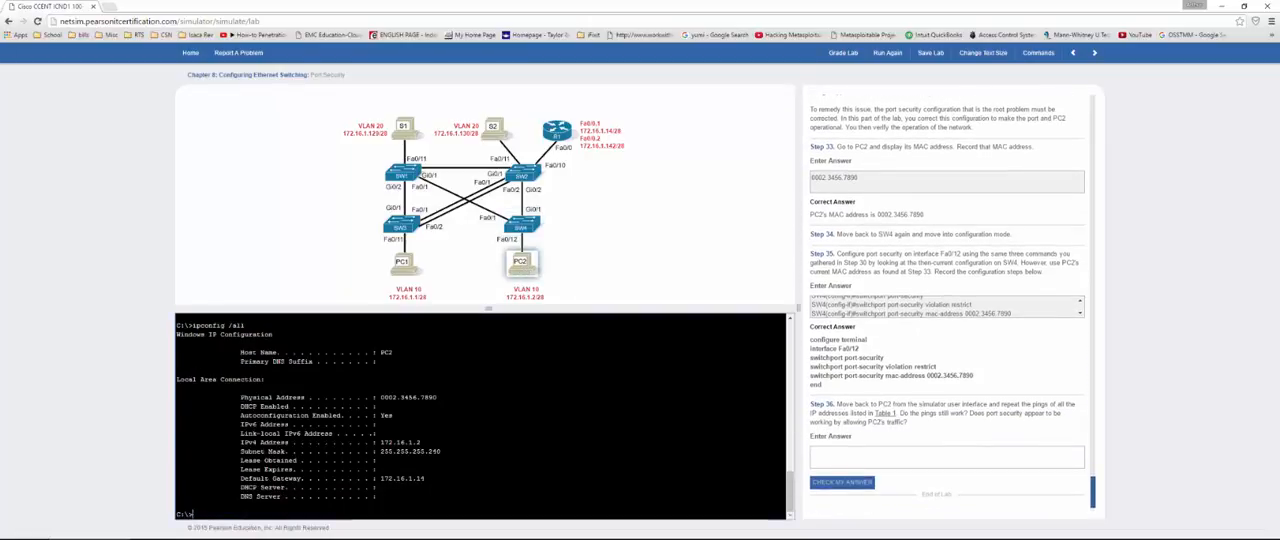
pyautogui.write('ping 19')
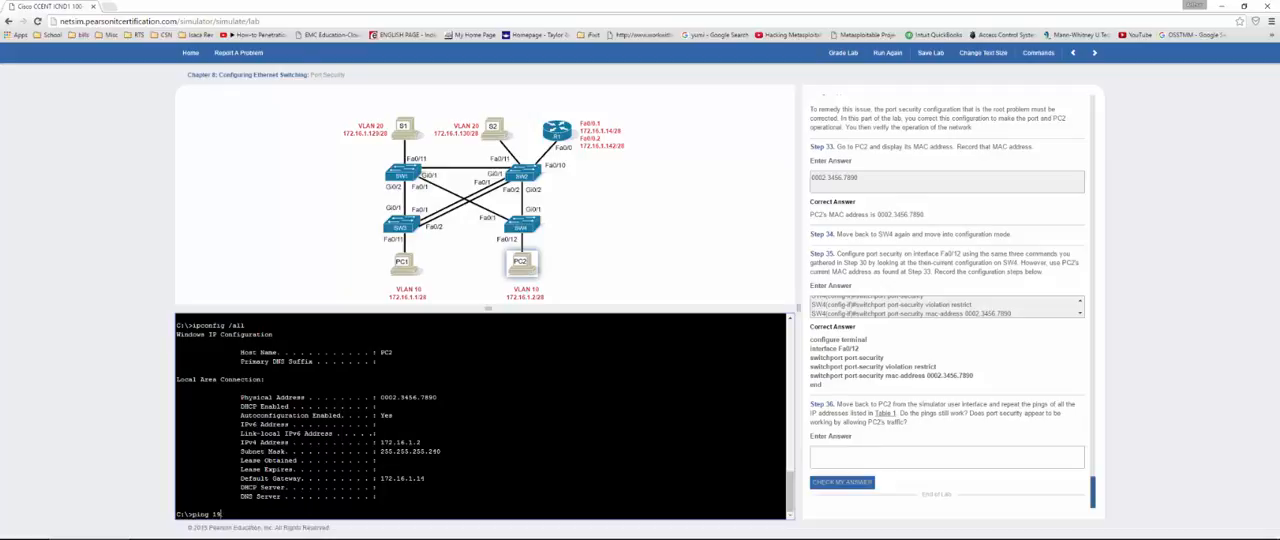
pyautogui.write('2.16.1.1')
pyautogui.press('Return')
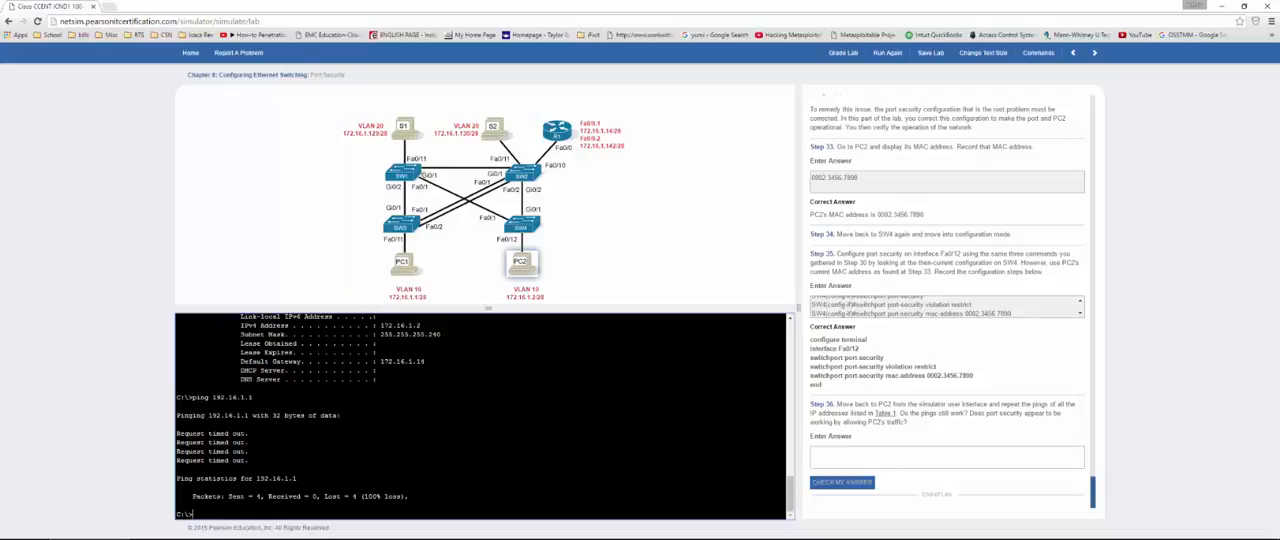
# Step: Answer Step 36 with "no" and check the answer
pyautogui.click(902, 451)
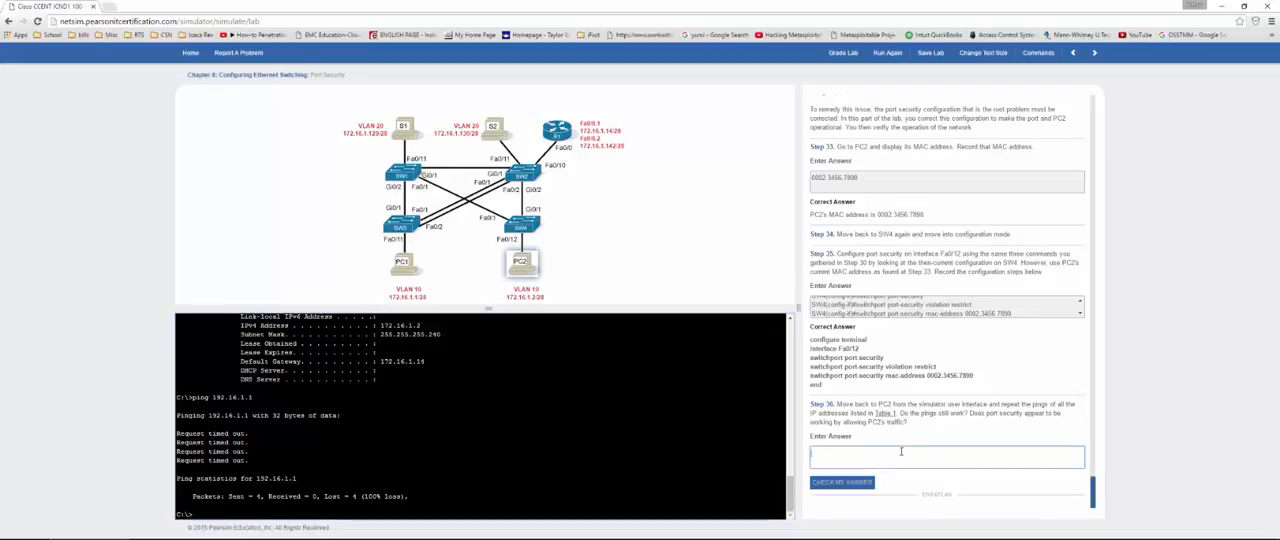
pyautogui.write('no')
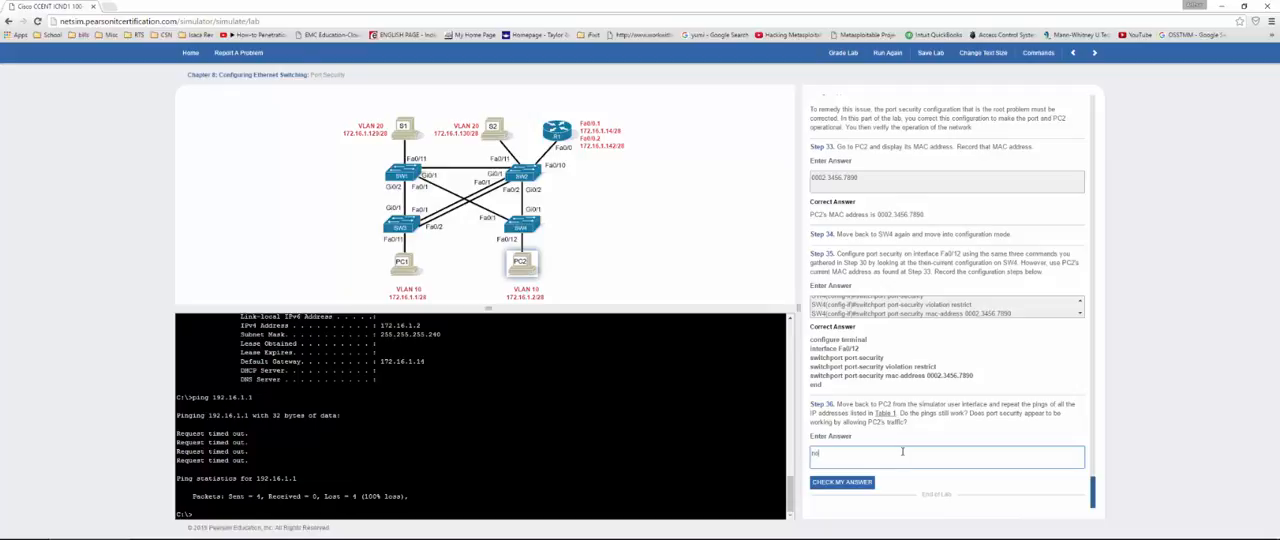
pyautogui.click(842, 484)
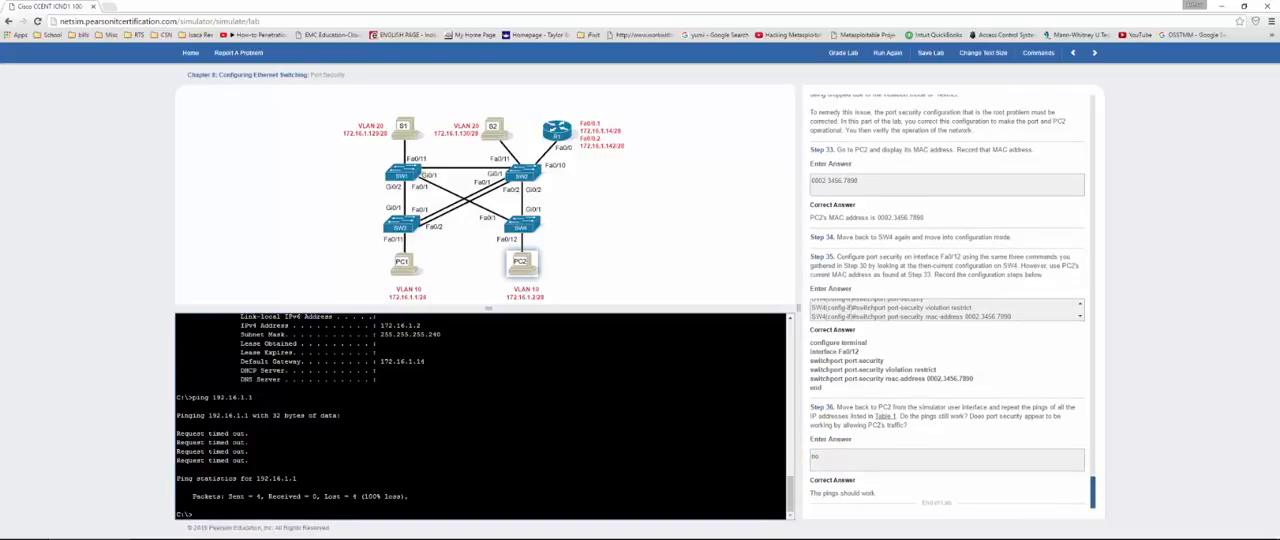
# Step: Ping 172.16.1.1 from PC2 to test connectivity to PC1
pyautogui.write('172.16.1.1')
pyautogui.press('Return')
pyautogui.write('p')
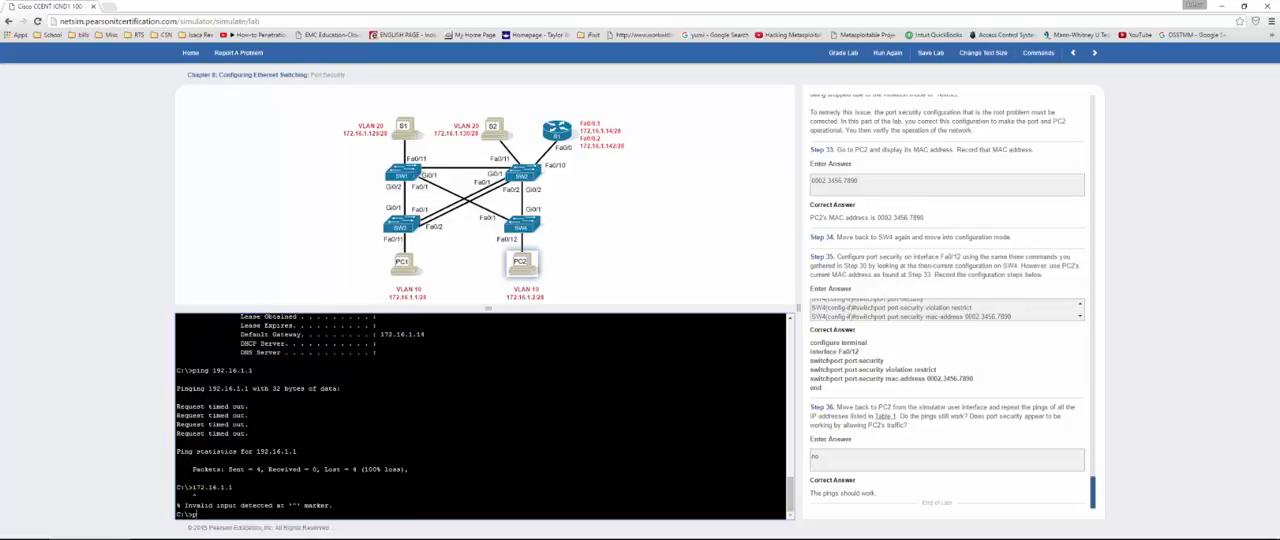
pyautogui.write('ing 172.16.1.1')
pyautogui.press('Return')
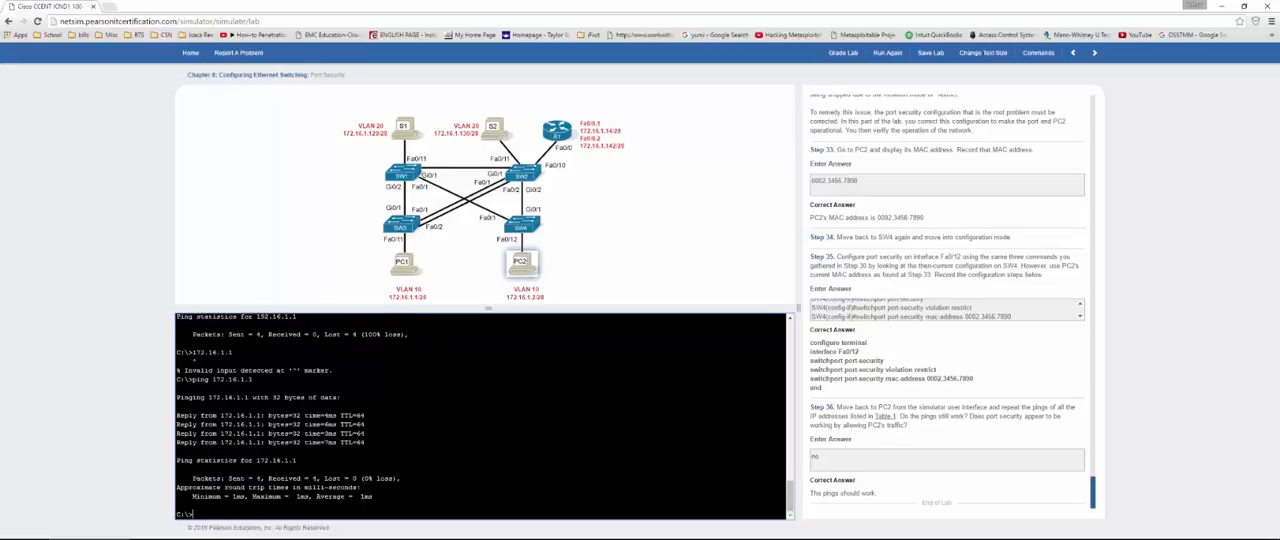
# Step: Ping 172.16.1.129 from PC2 to test connectivity to the VLAN 20 server
pyautogui.write('ping 172.16.1.129')
pyautogui.press('Return')
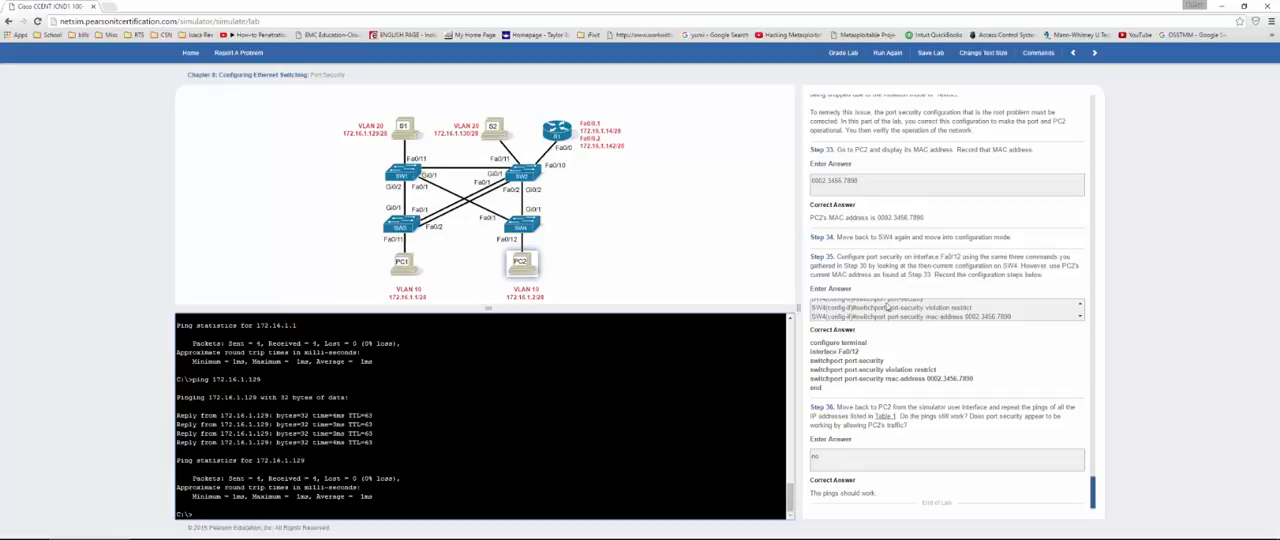
# Step: Grade the lab, review the listed commands and score, and close the results
pyautogui.click(843, 52)
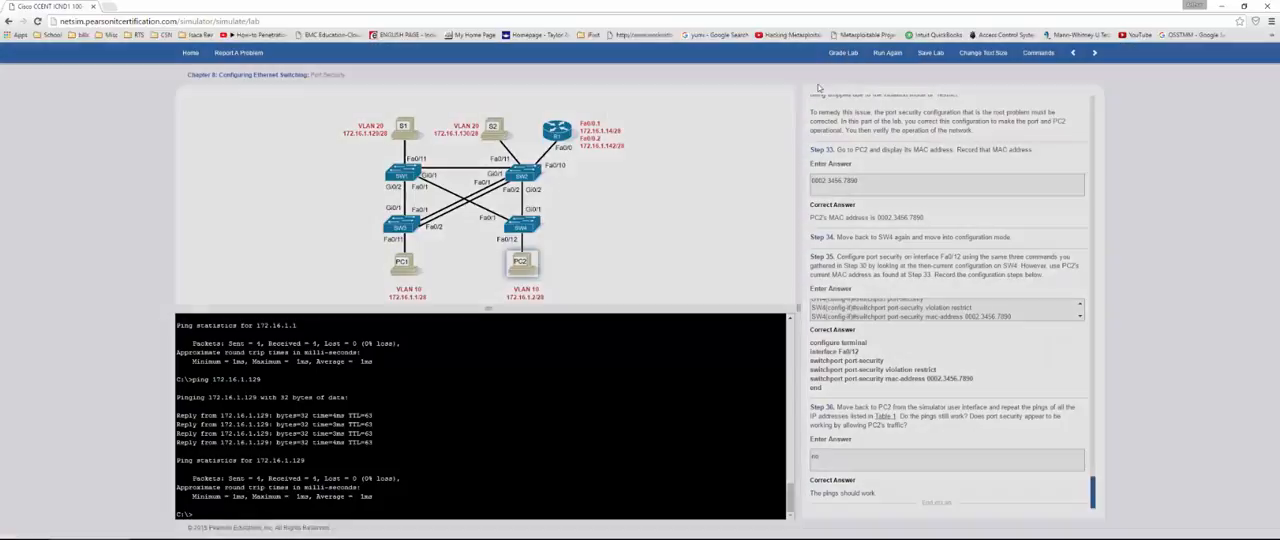
pyautogui.scroll(-2, 669, 285)
pyautogui.scroll(2, 667, 287)
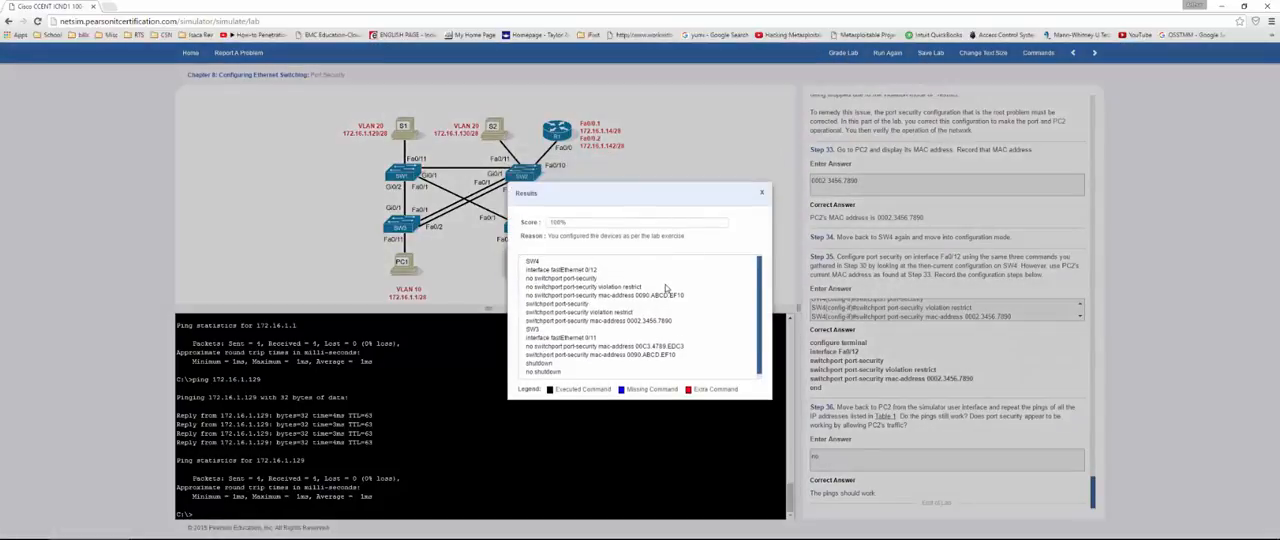
pyautogui.click(761, 193)
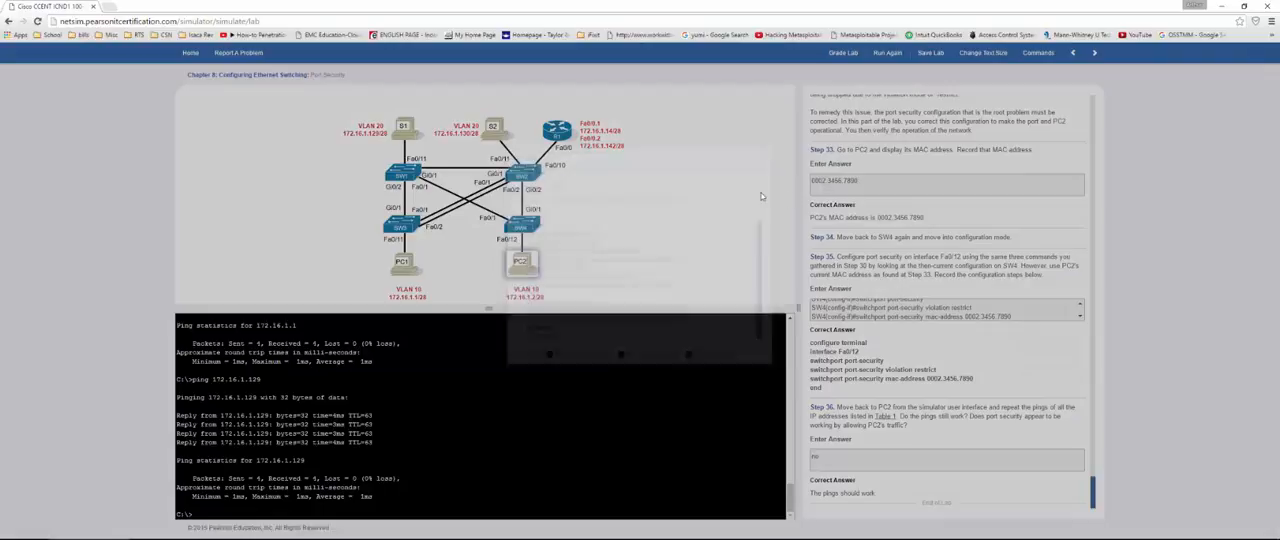